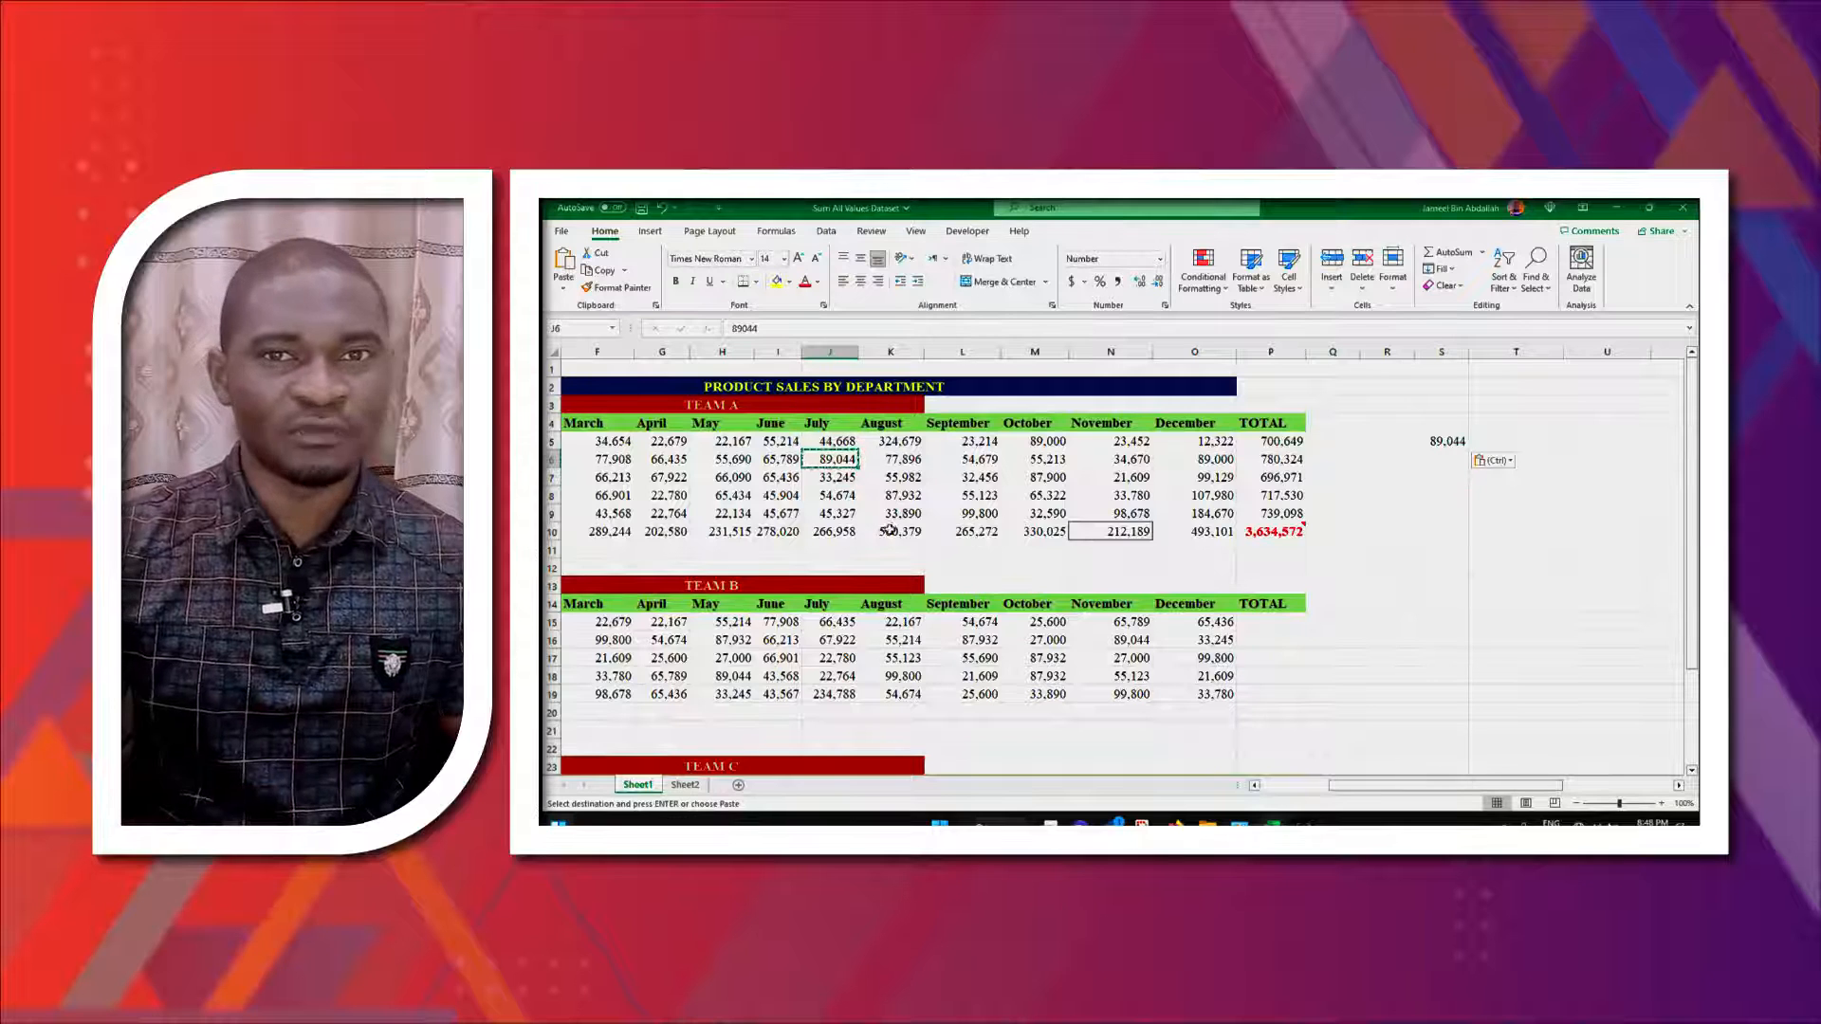
- Copy the August total in K10 and paste it into T8
click(925, 433)
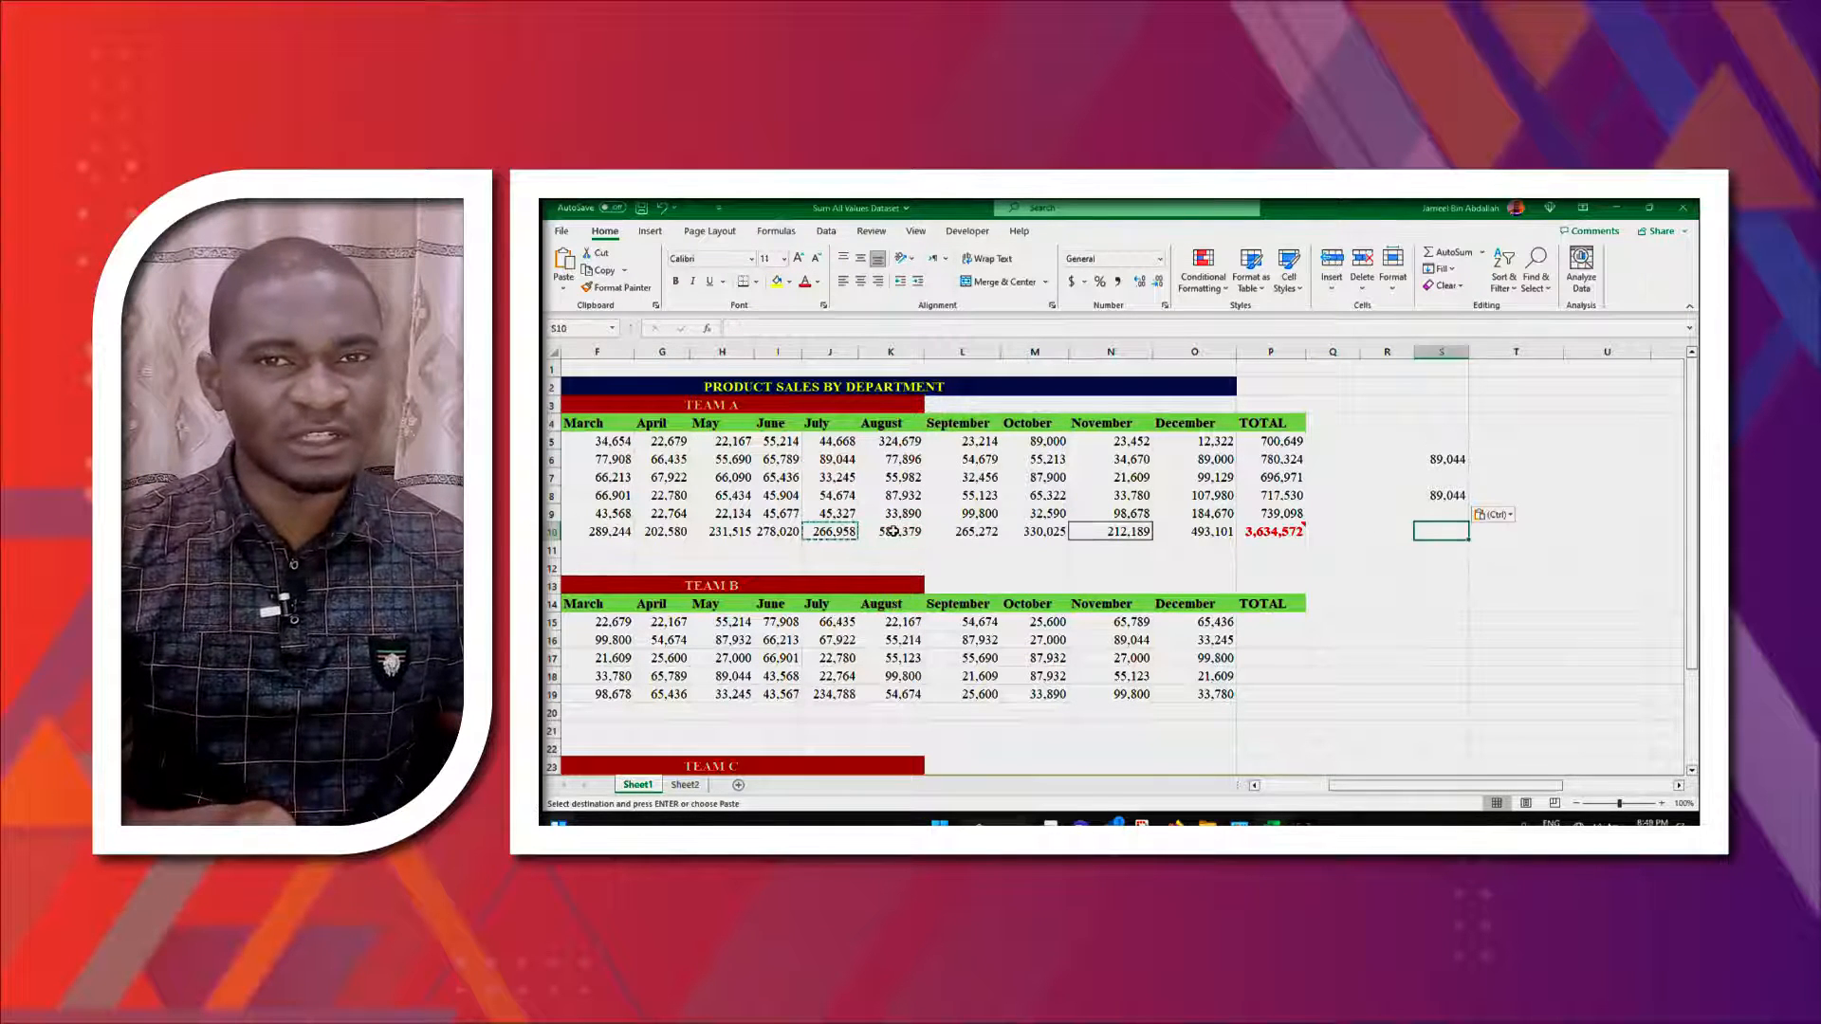
click(892, 531)
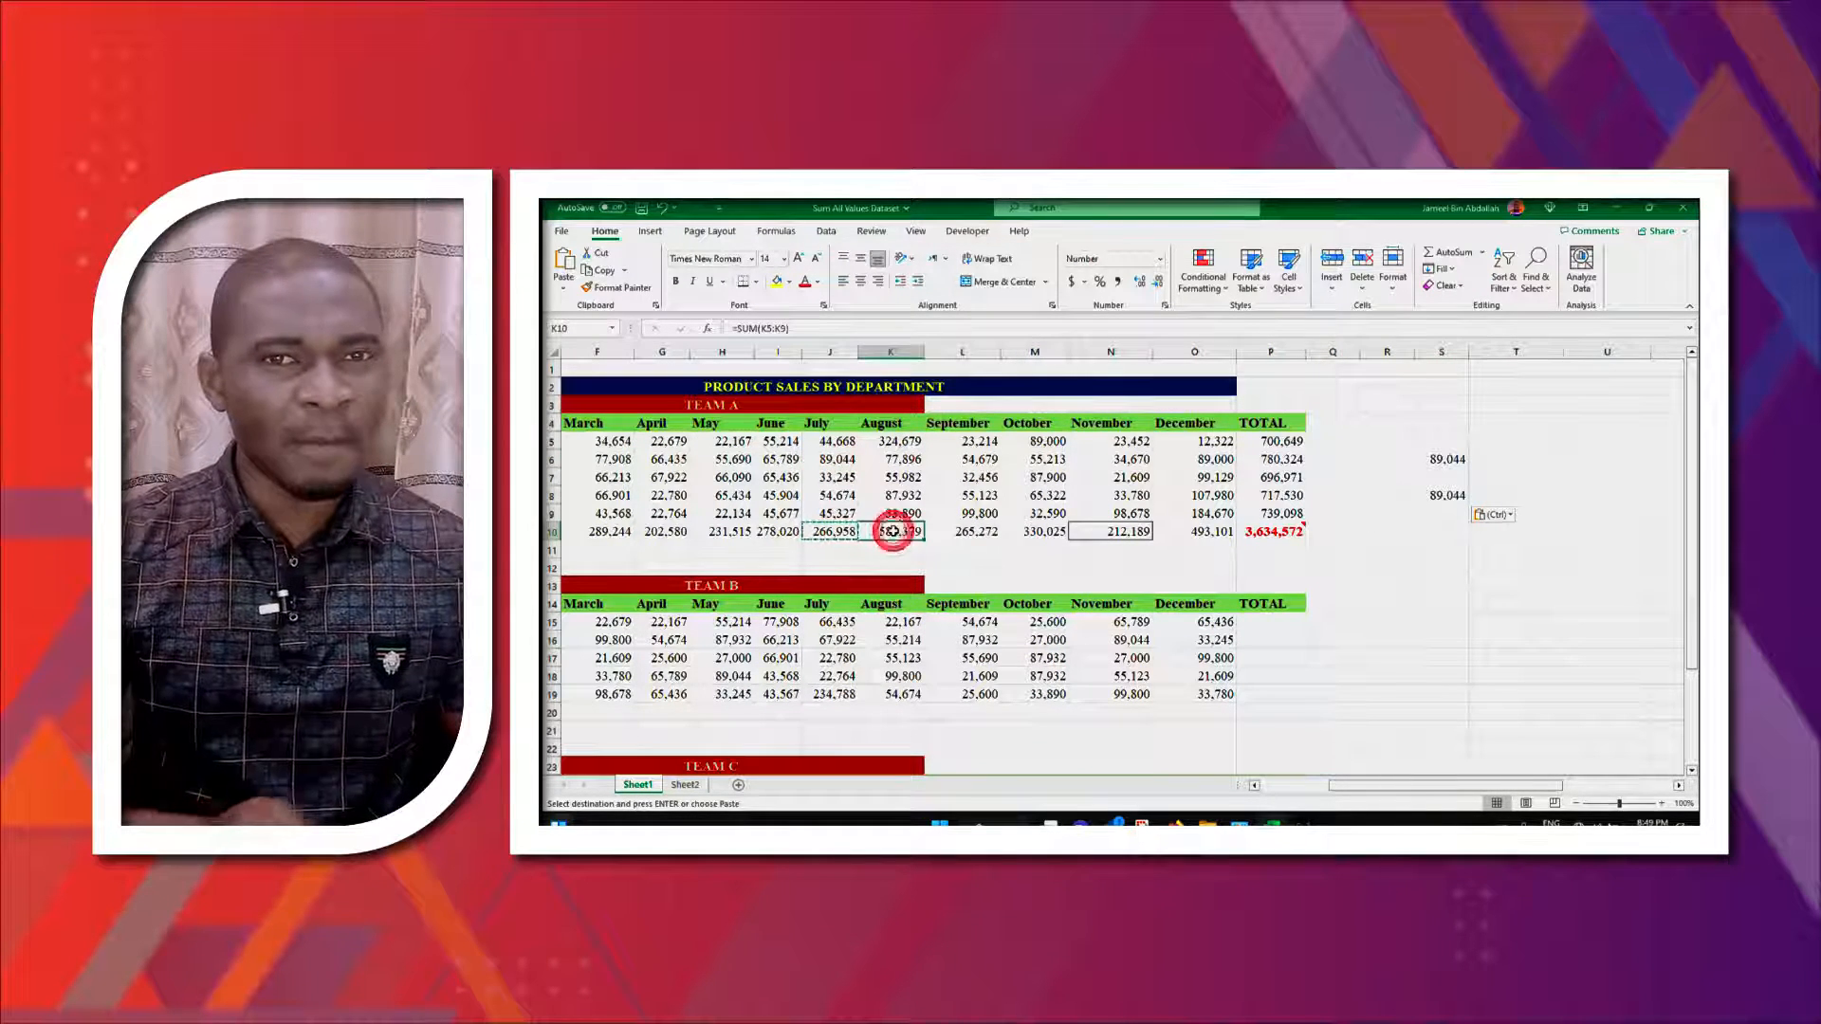
key(ctrl+c)
click(1509, 497)
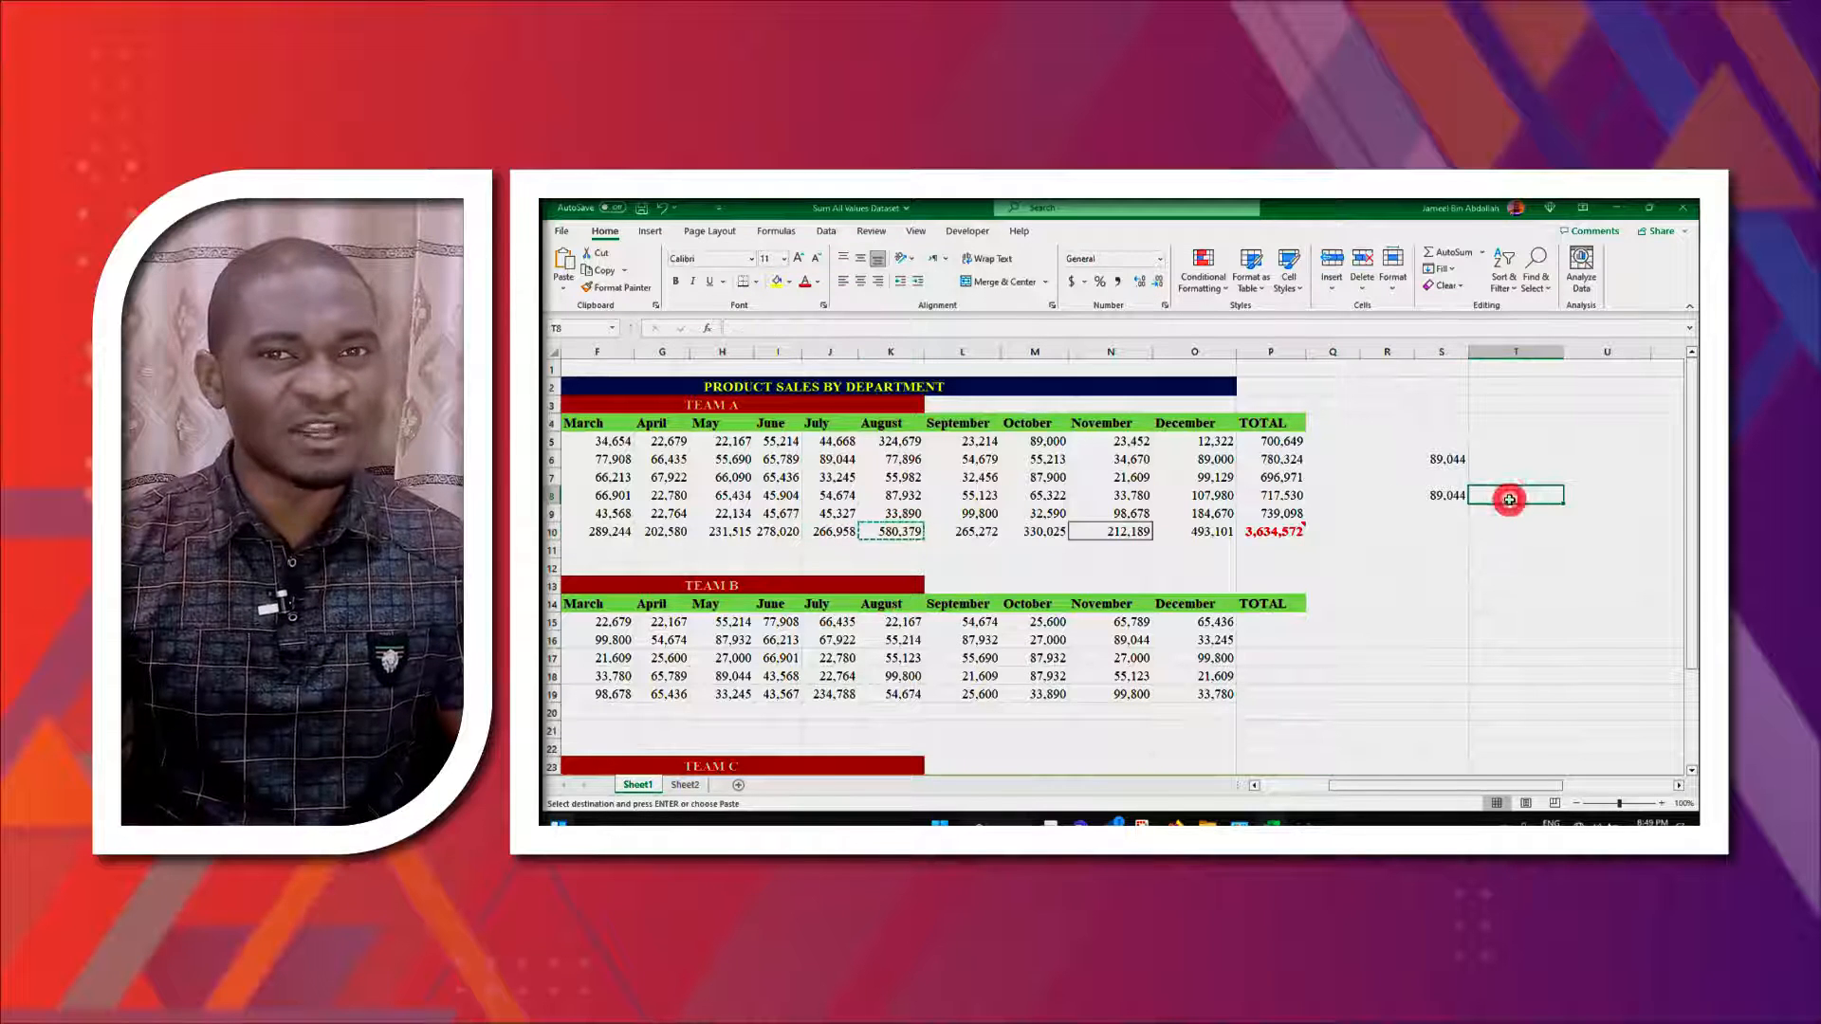
key(ctrl+v)
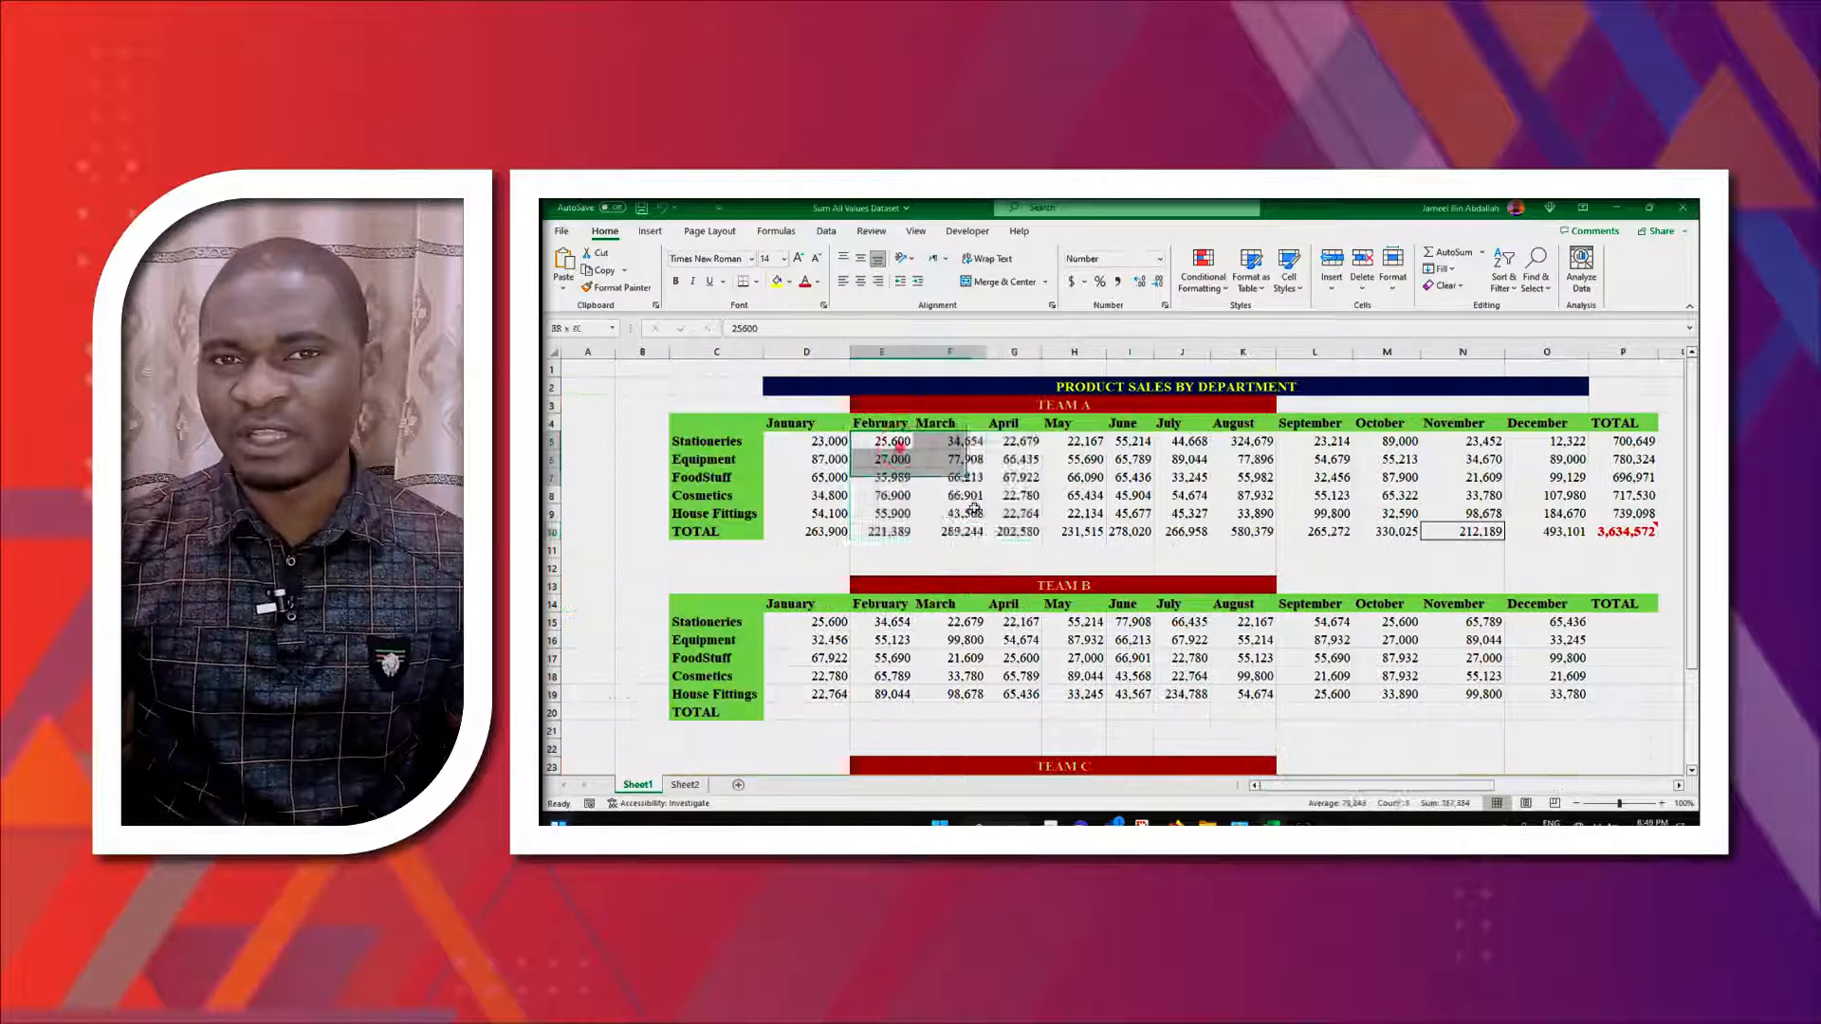
- Try to copy the March Equipment value in F6
drag(882, 441, 1015, 531)
click(959, 443)
click(948, 462)
key(ctrl+c)
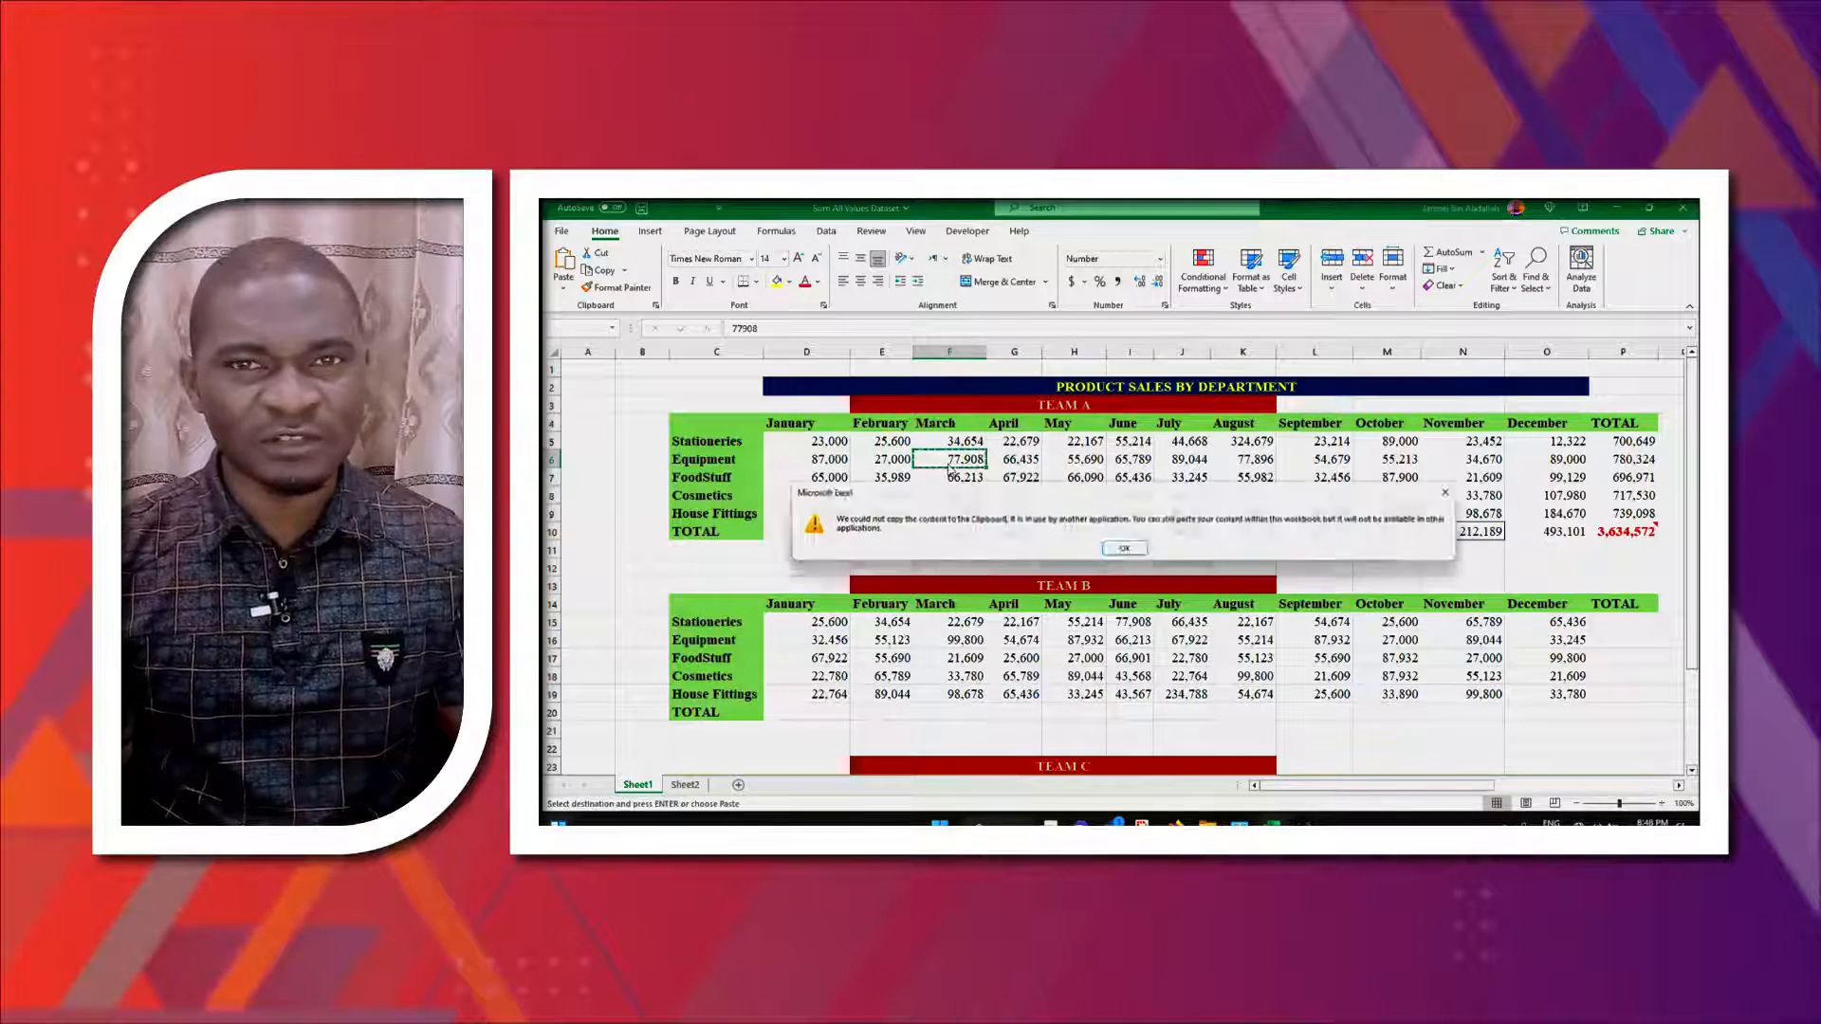
click(1124, 552)
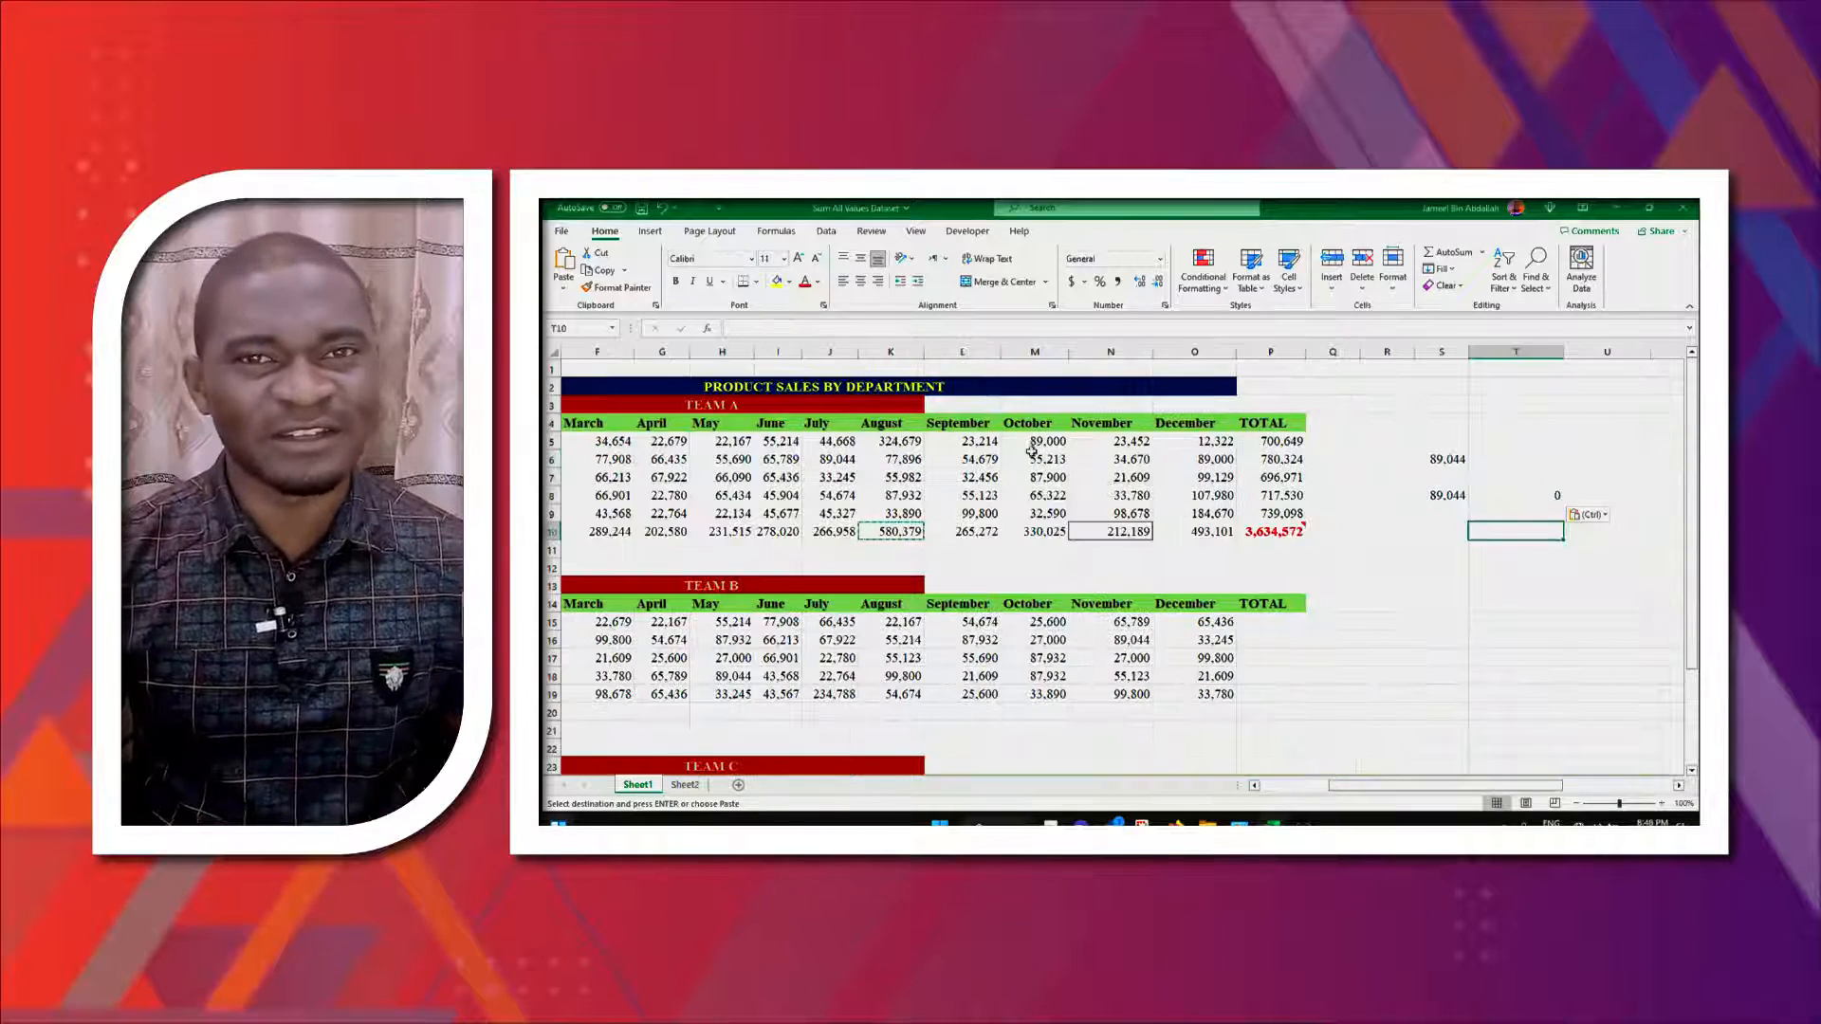
- Copy the July to October totals in row 10
drag(1034, 459, 1129, 532)
drag(906, 439, 901, 533)
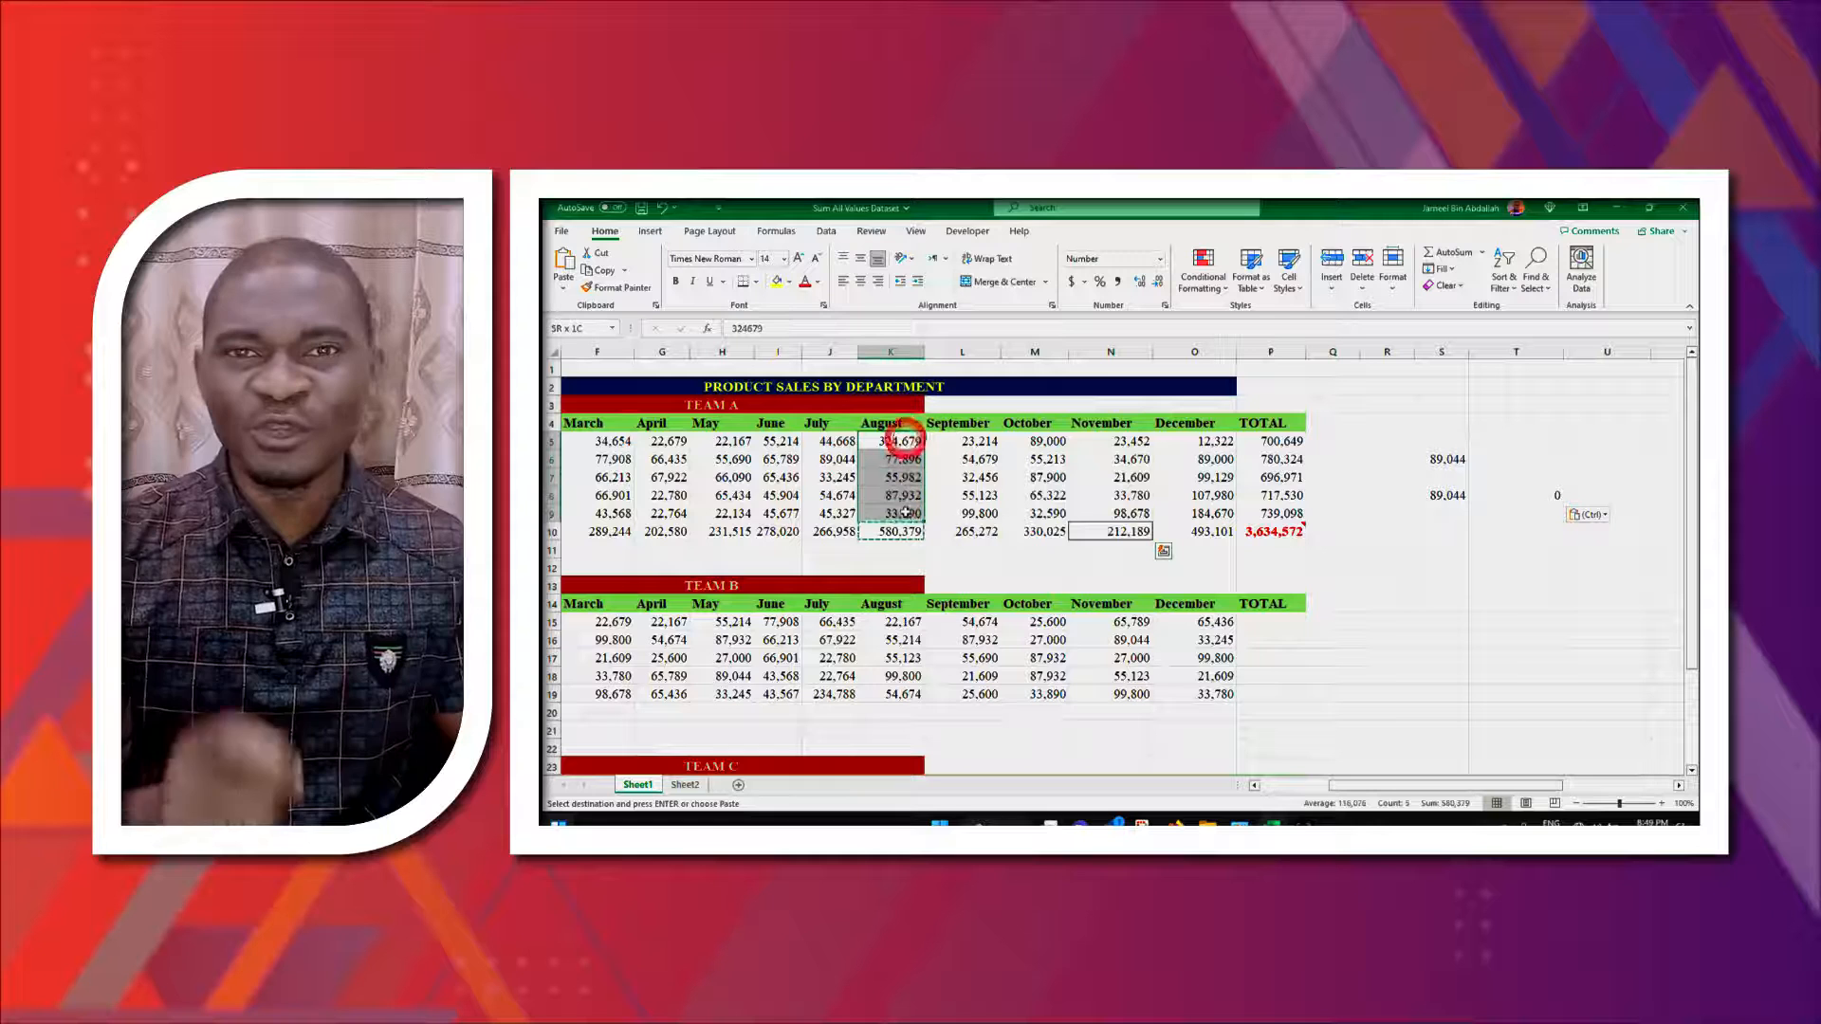
click(901, 476)
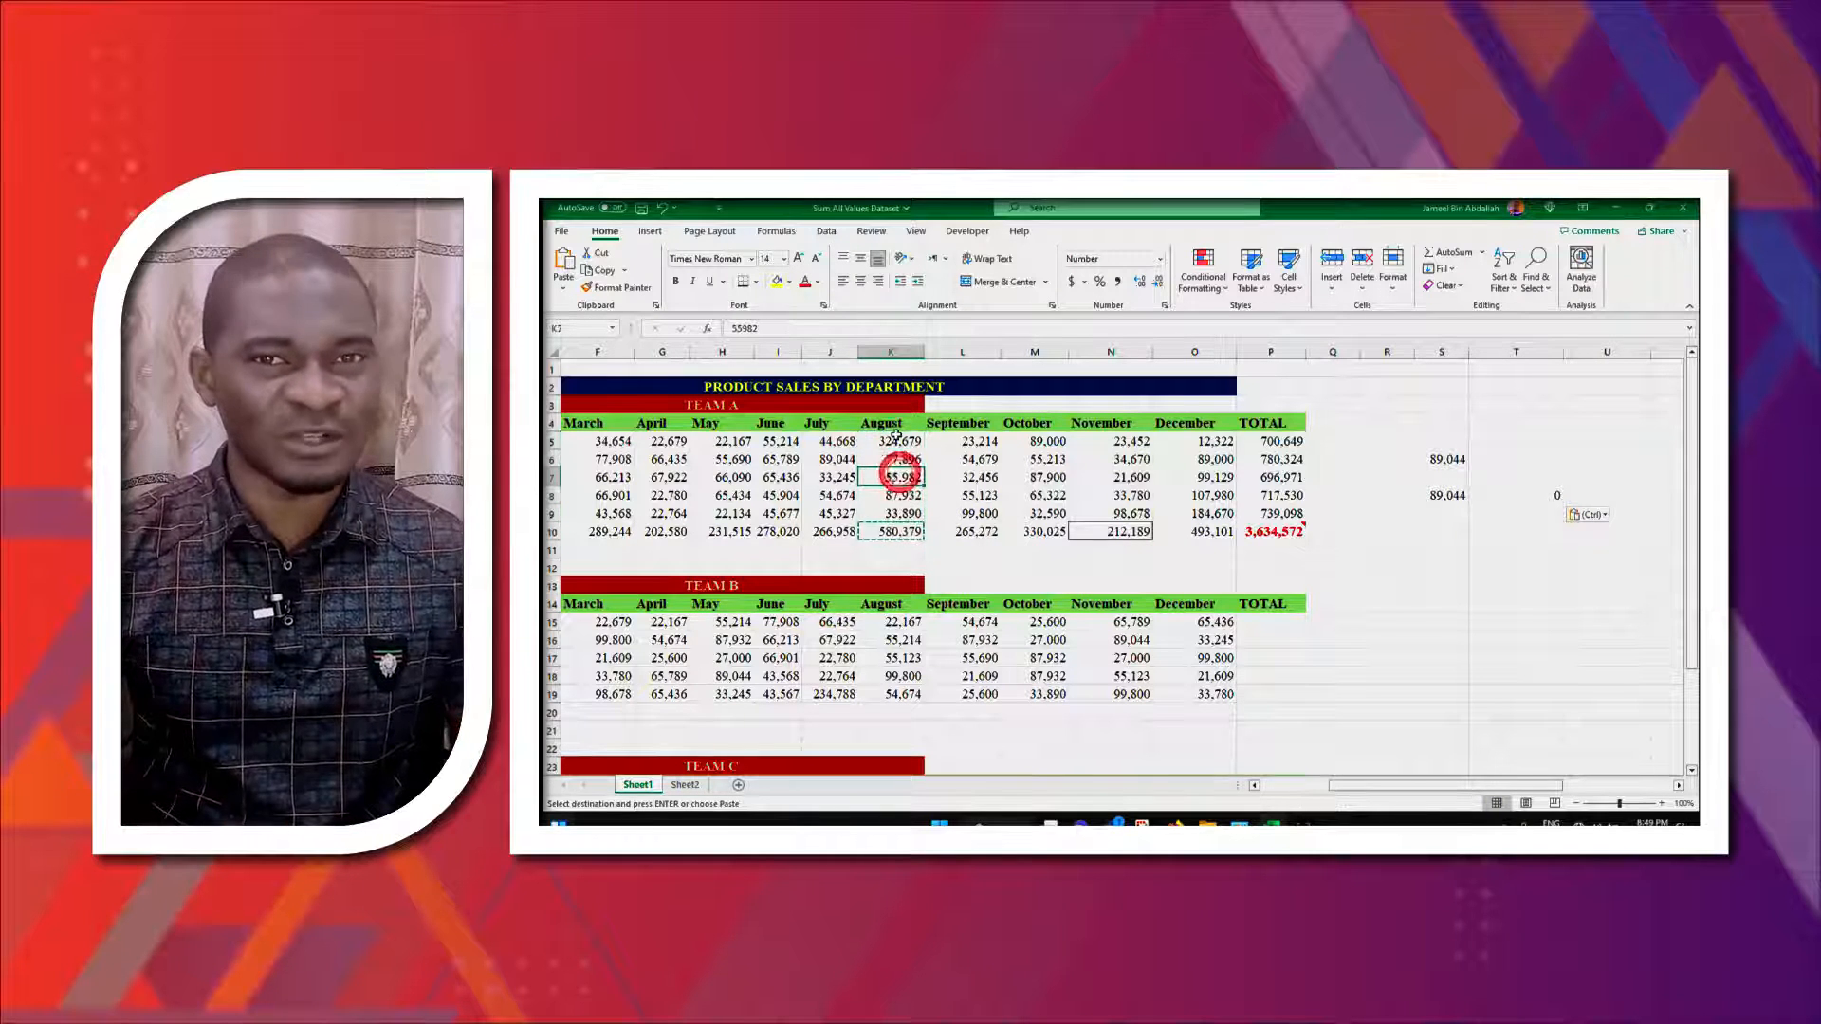
drag(835, 531, 978, 534)
right_click(977, 534)
key(Escape)
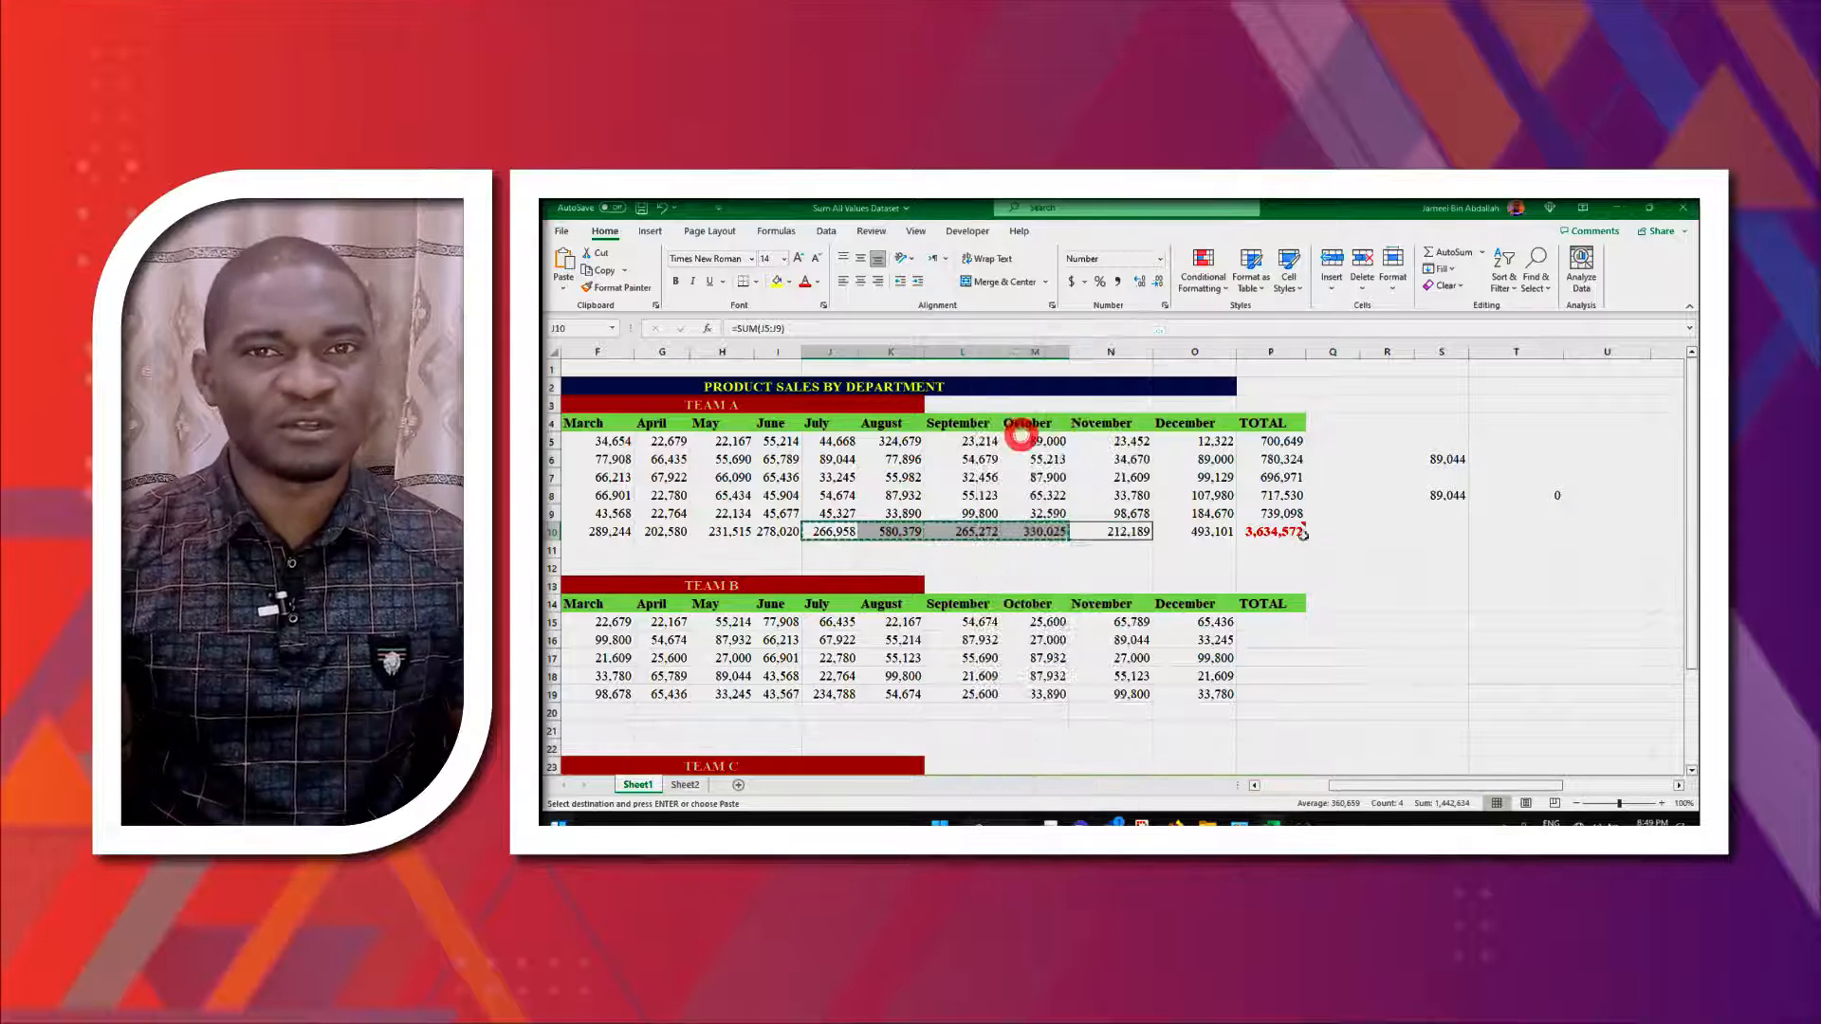
click(1525, 531)
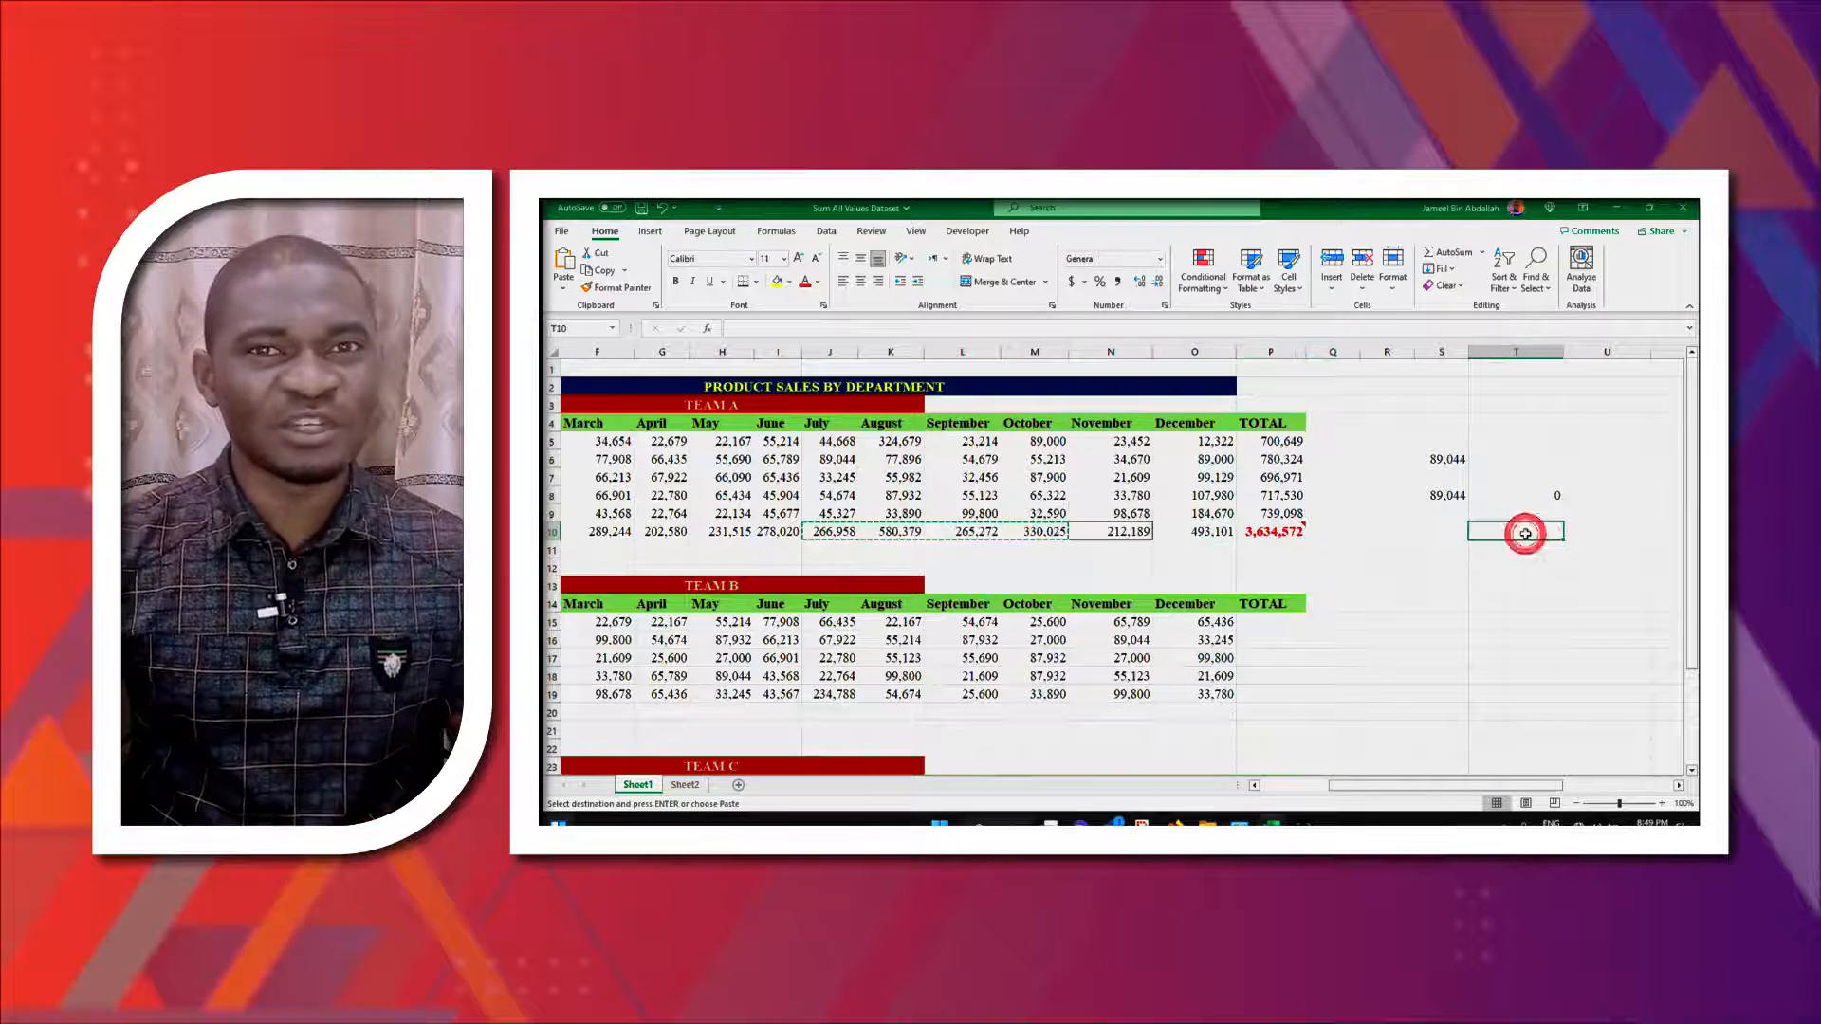
right_click(1524, 532)
key(Escape)
click(1476, 531)
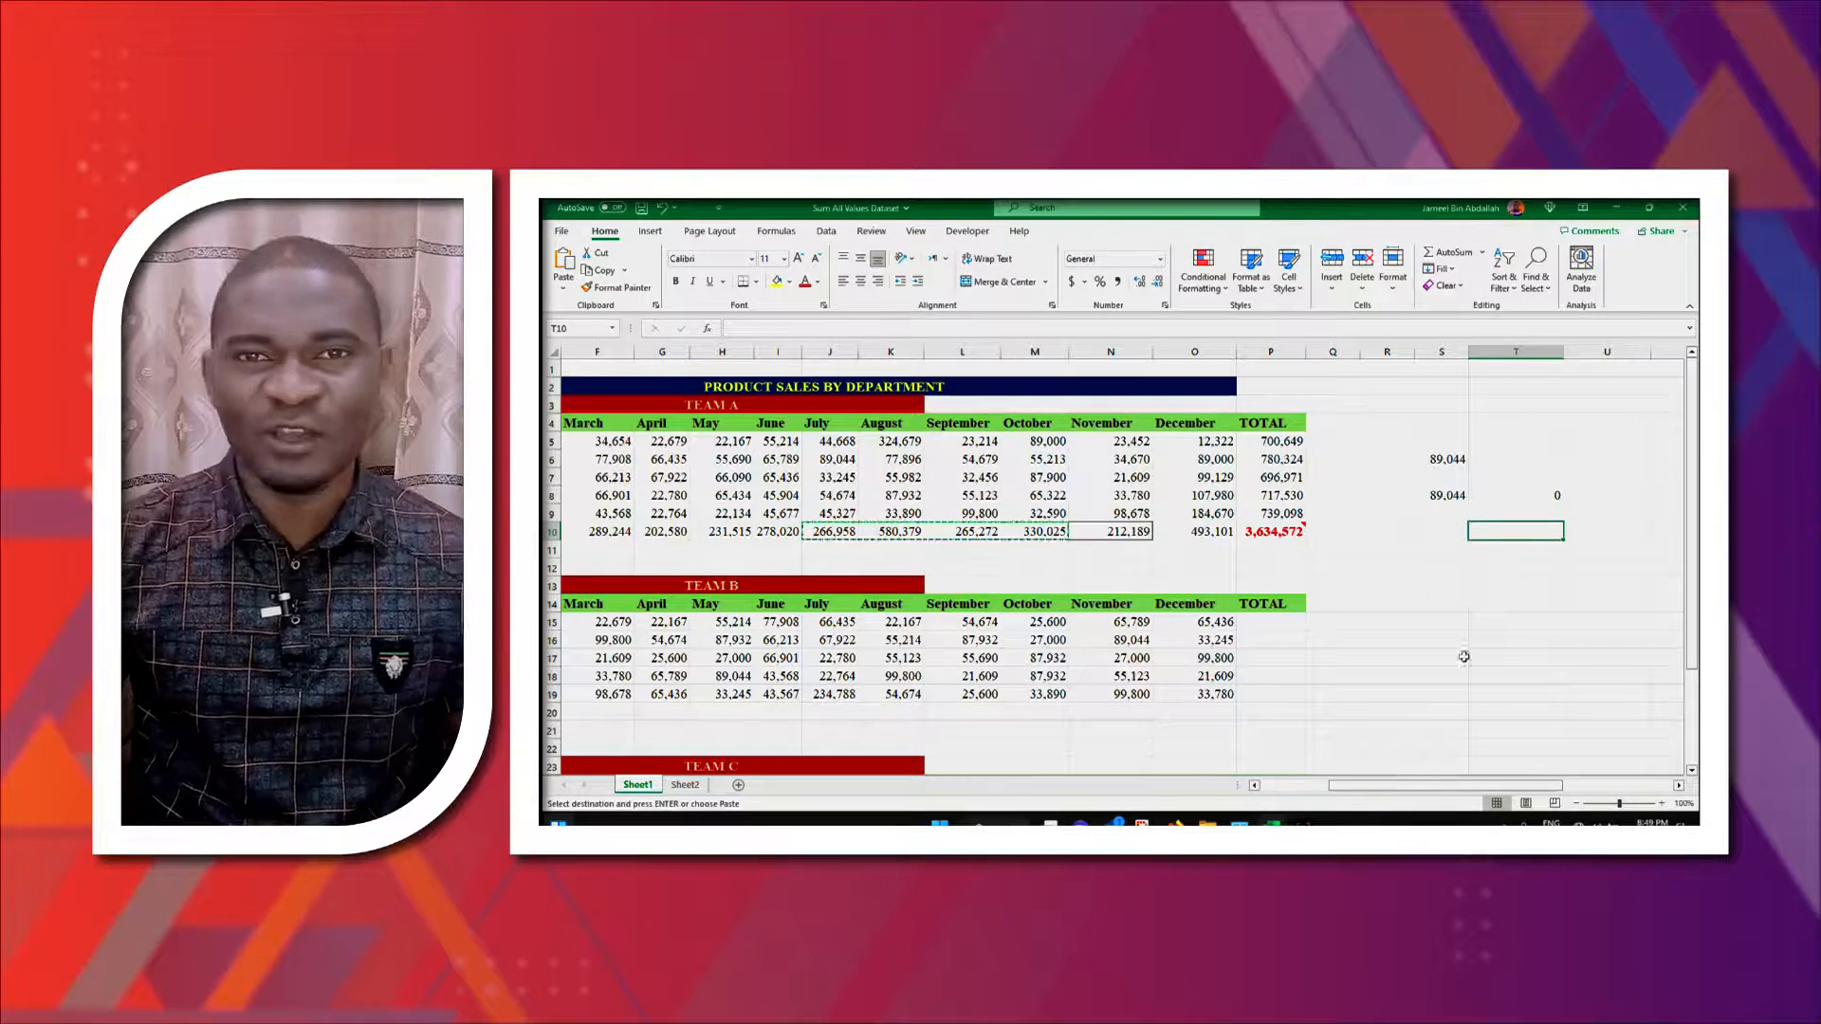
- Copy the July to November totals in row 10 and paste them starting at T10
drag(1471, 785, 1500, 786)
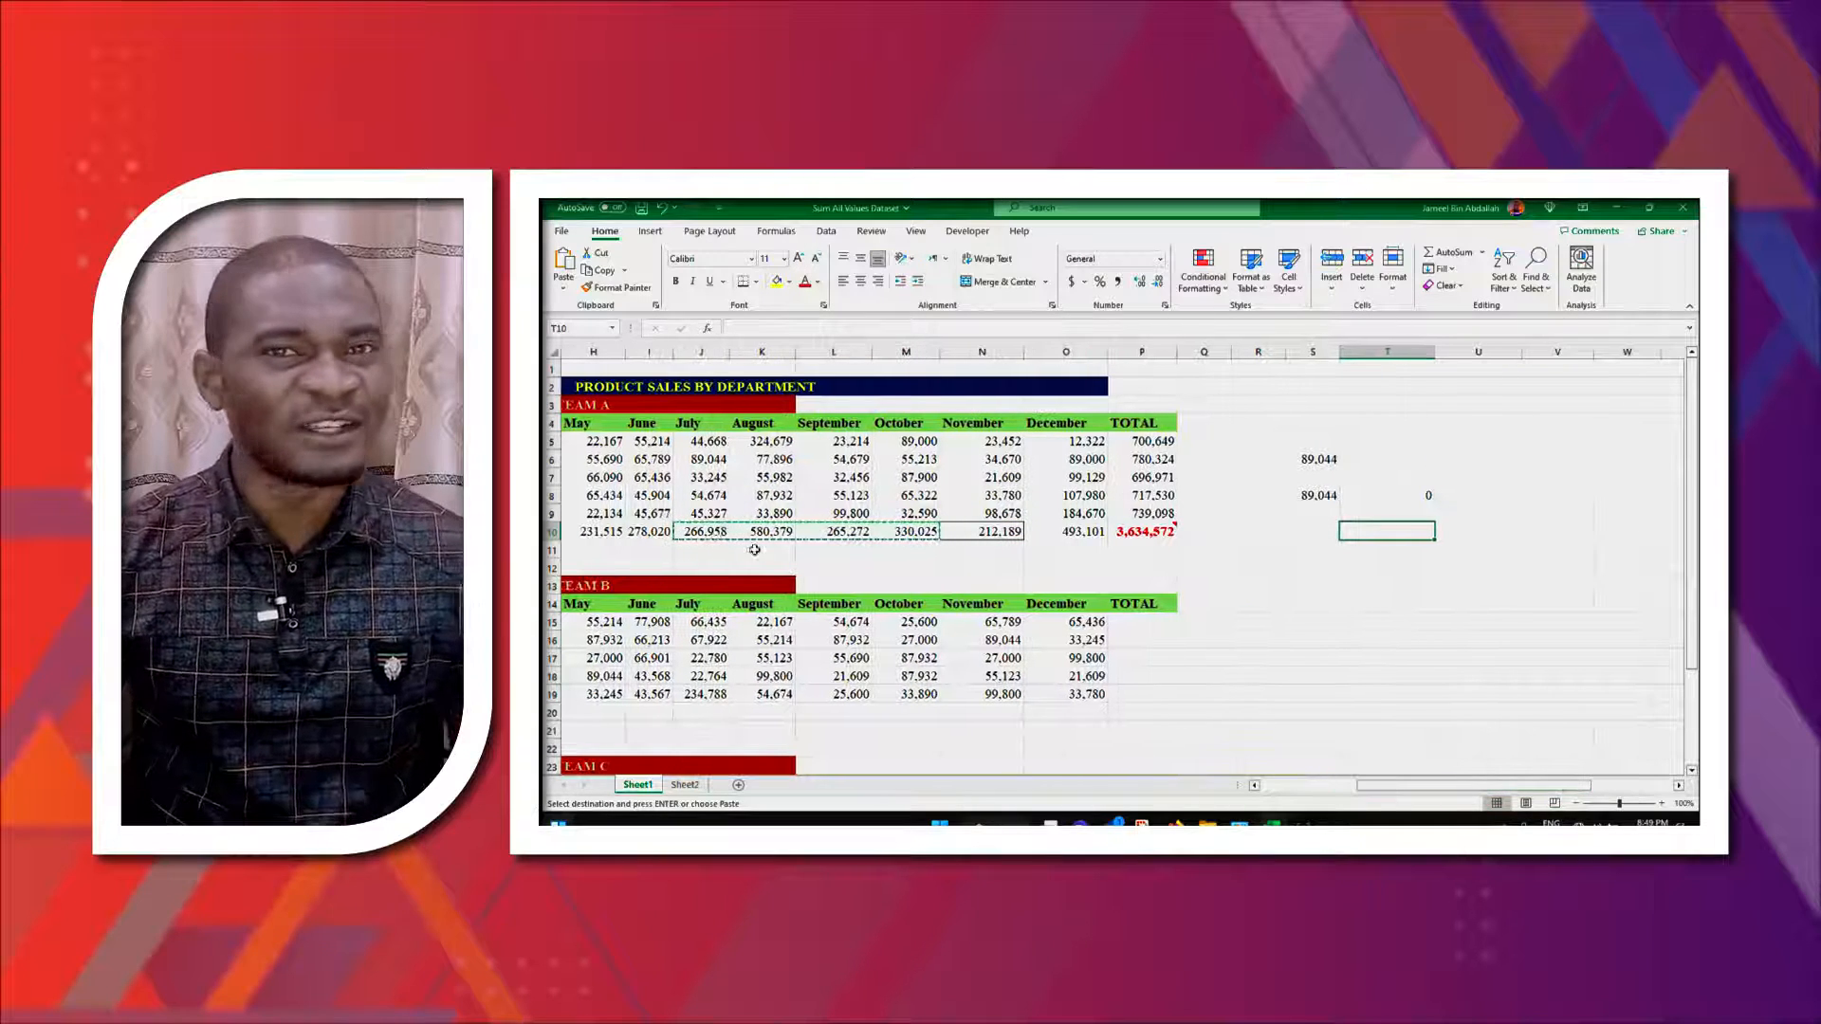
drag(697, 533, 989, 531)
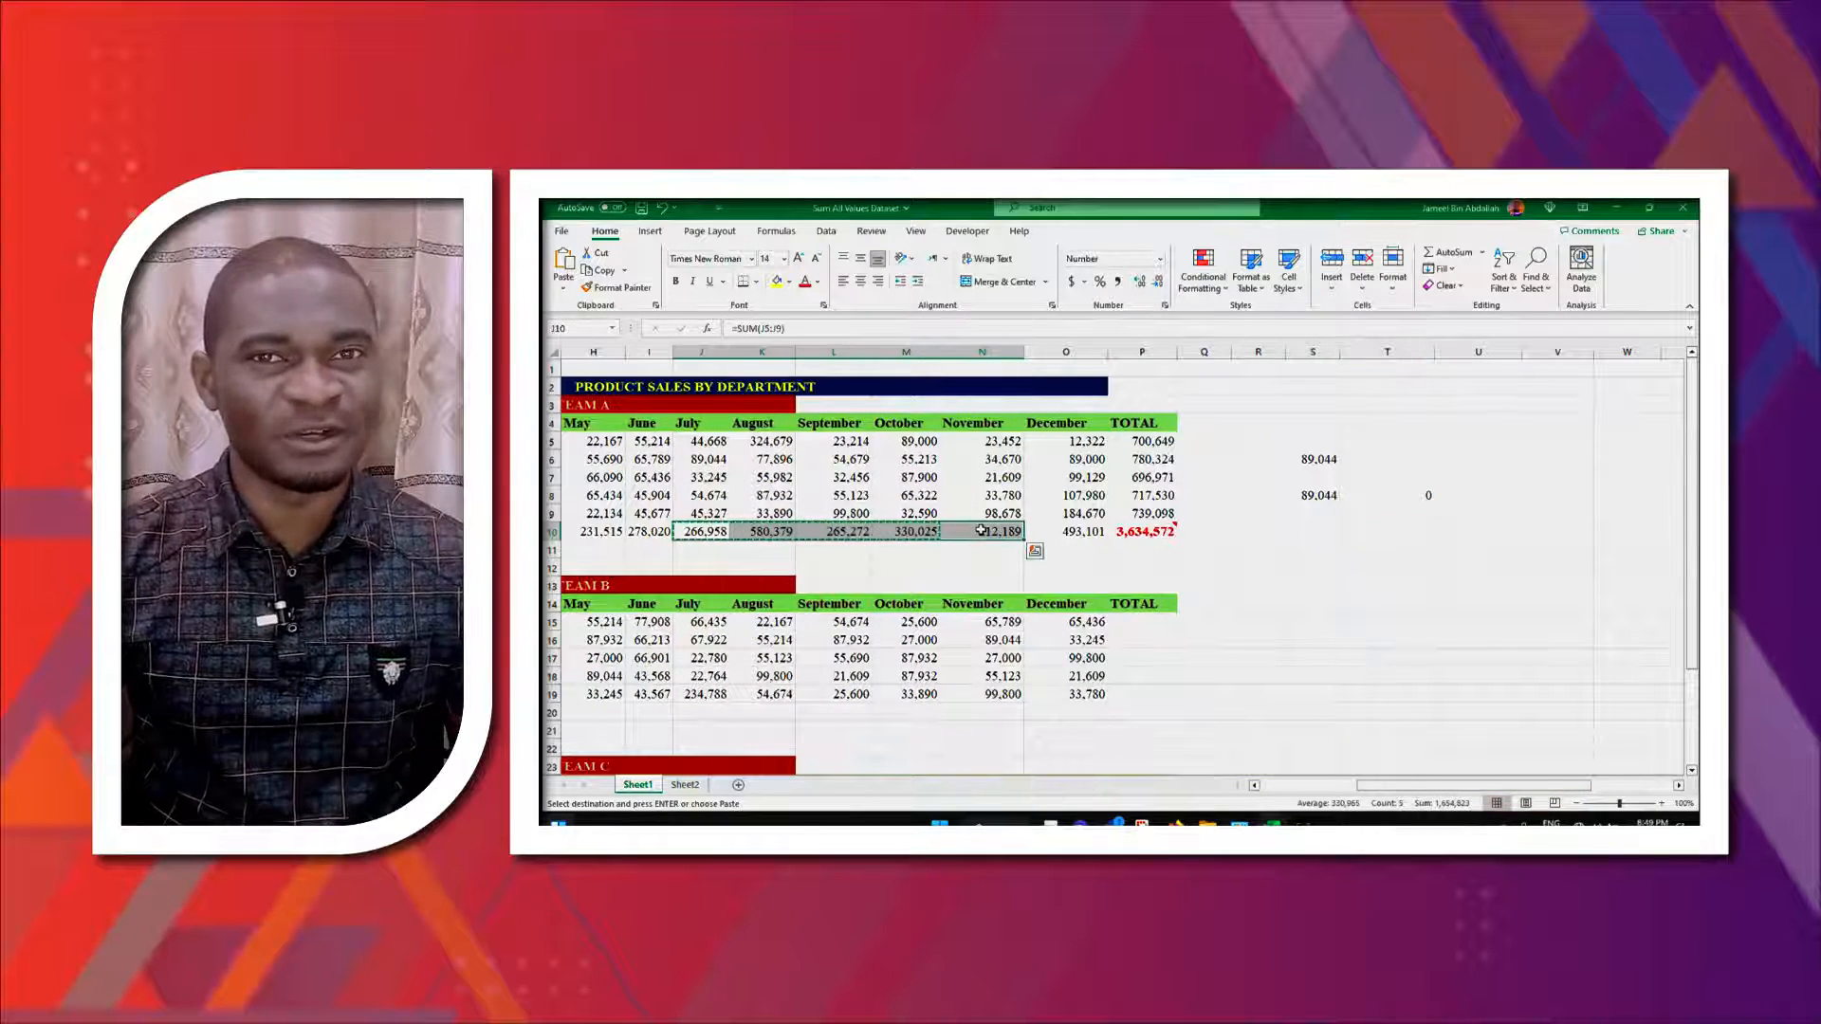
click(1366, 533)
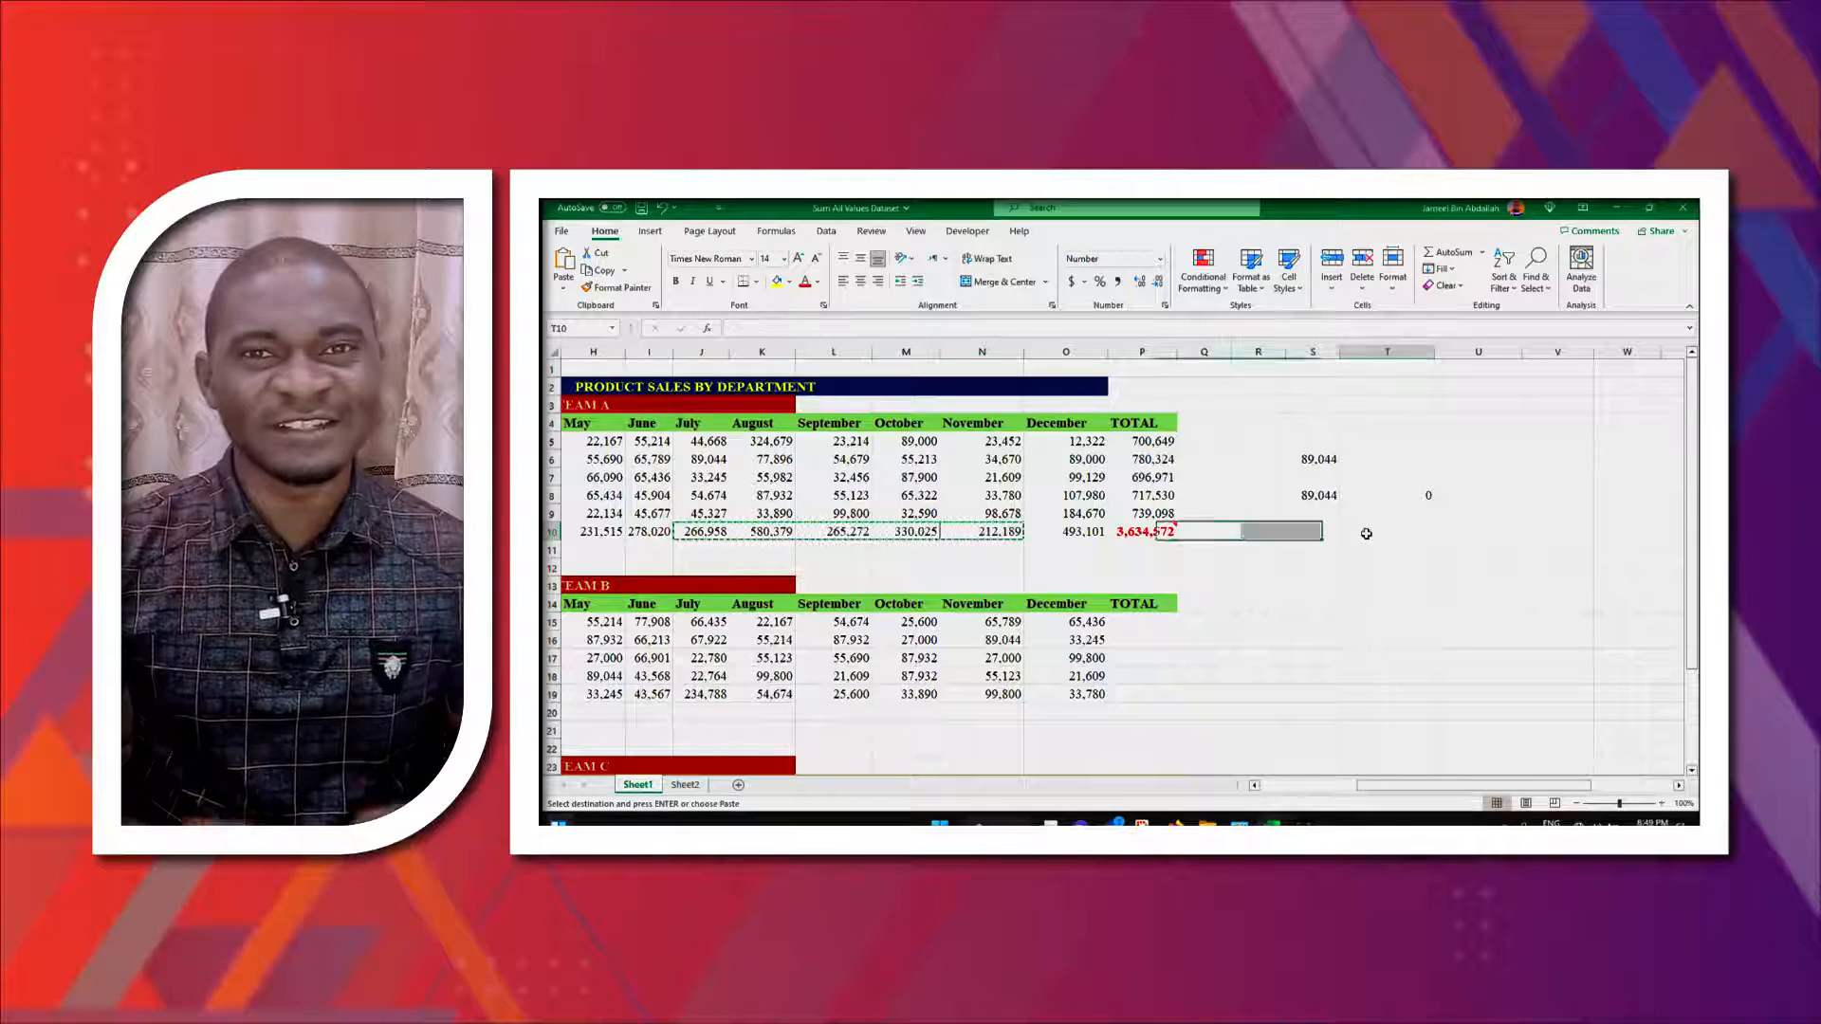
key(ctrl+v)
- Inspect the pasted cells in row 10 beside the table
click(1450, 596)
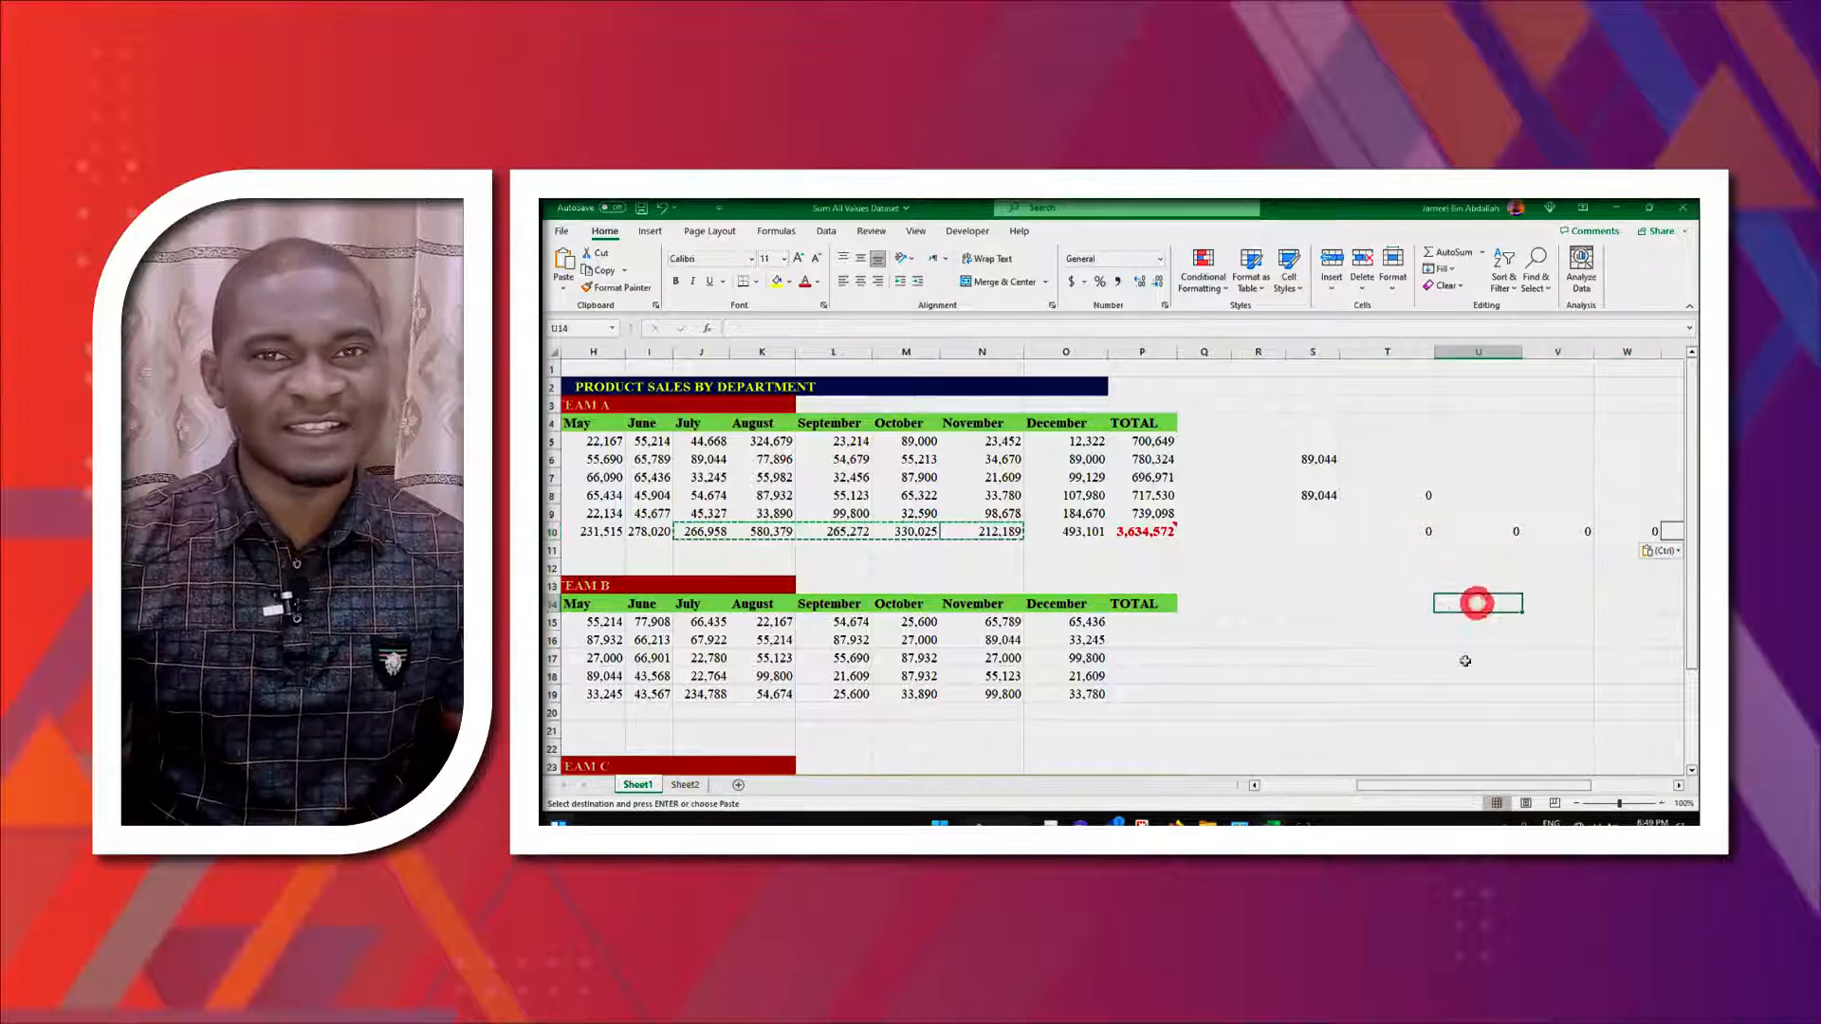
scroll(1432, 600, right, 2)
click(1366, 531)
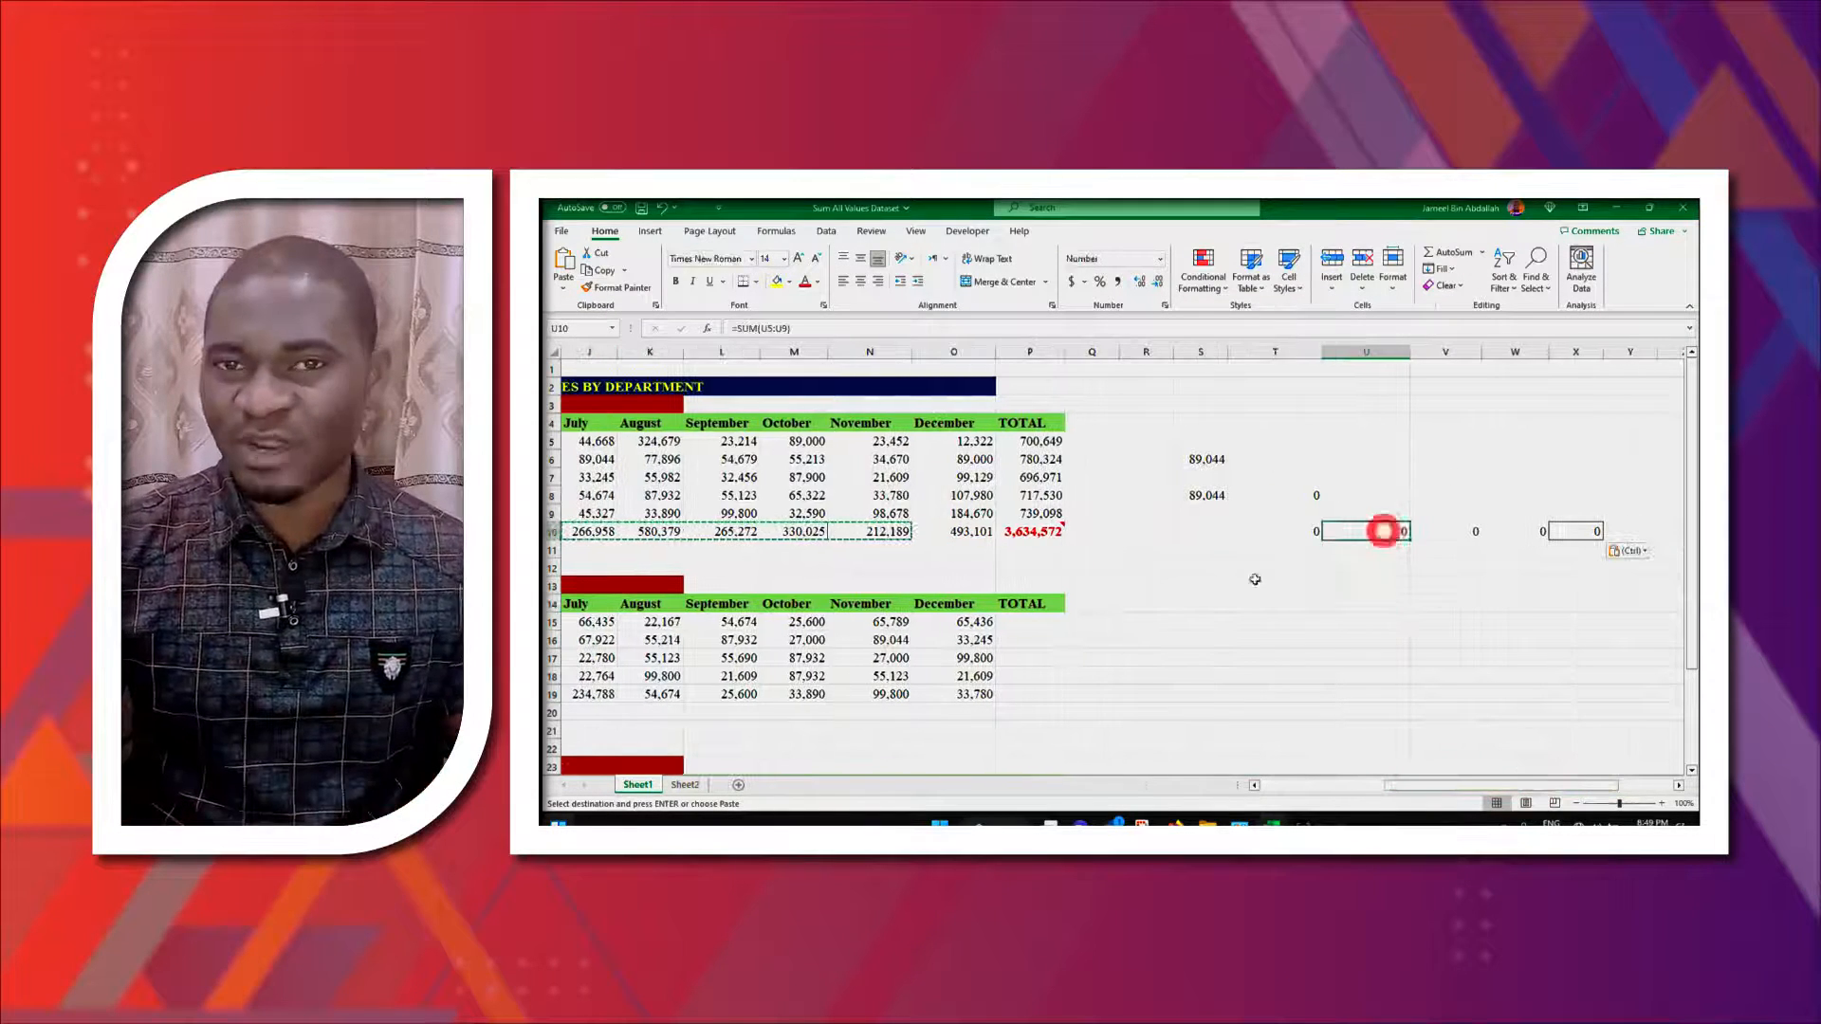
scroll(968, 459, left, 6)
click(968, 459)
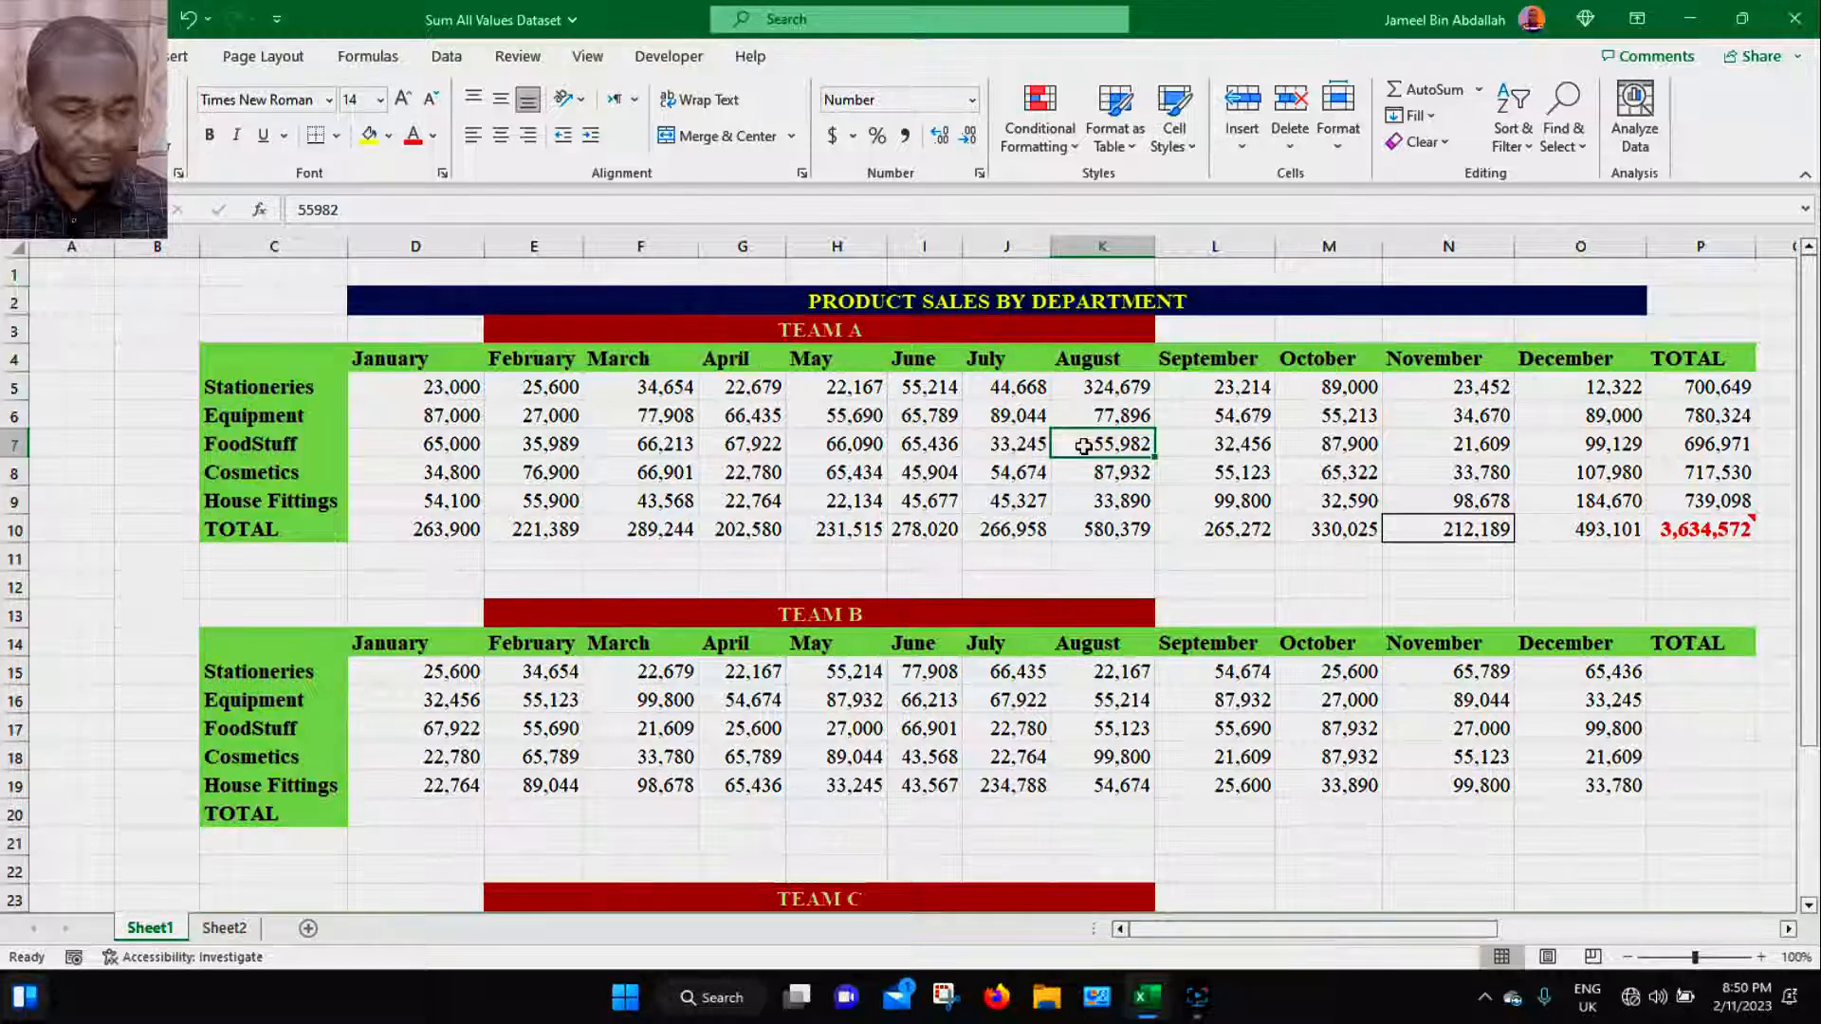
- Copy the March Equipment value in F6
click(702, 327)
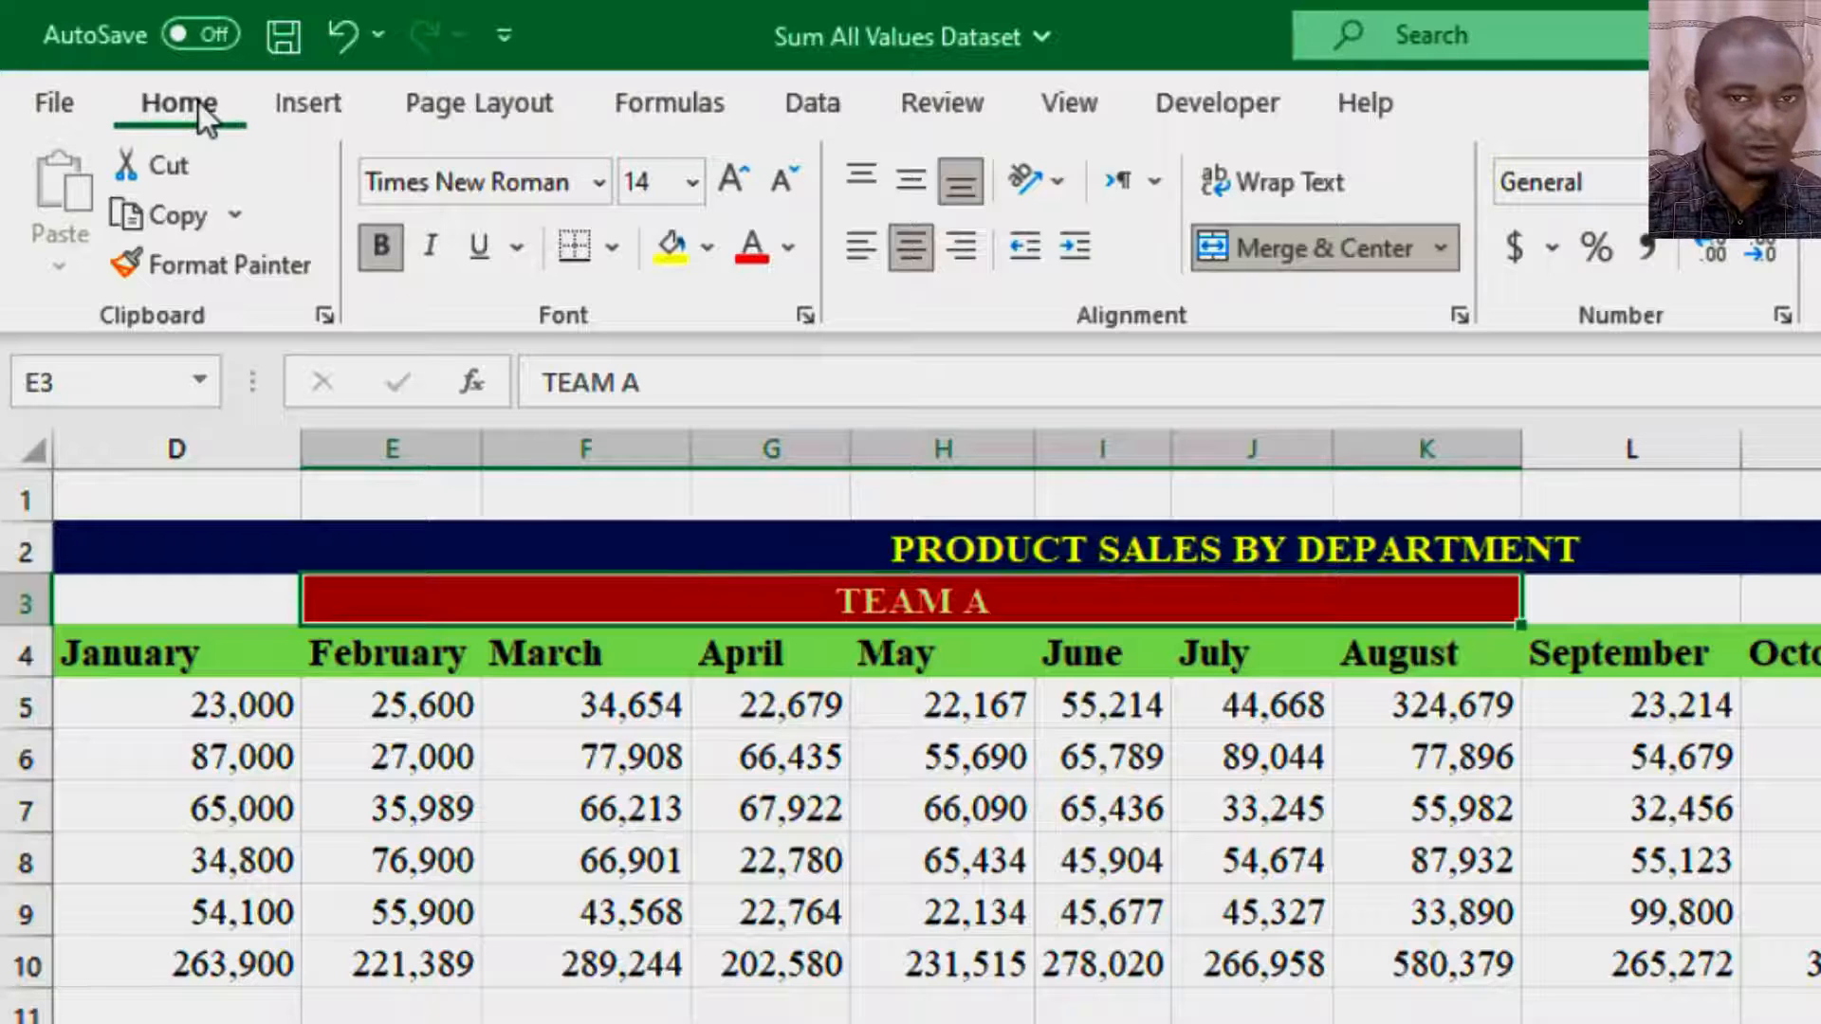
click(633, 756)
key(ctrl+c)
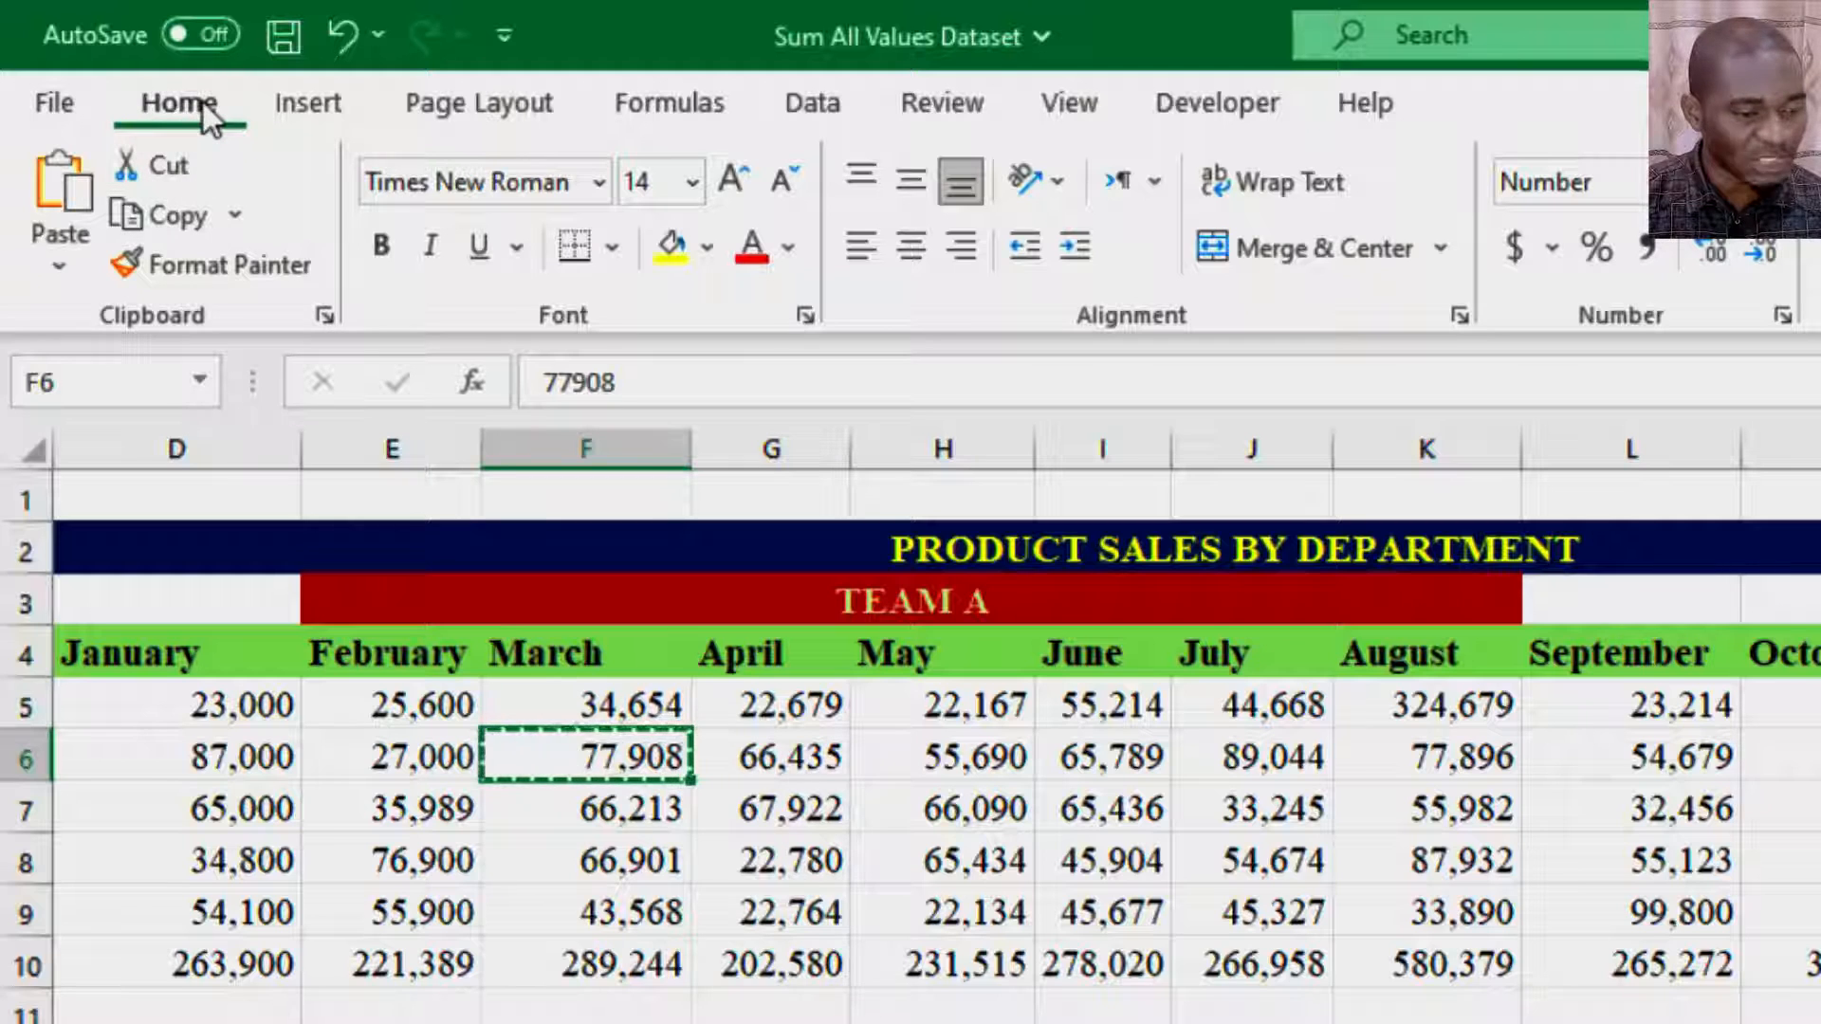
- Open the Paste Special dialog for an empty cell beside the table
click(68, 260)
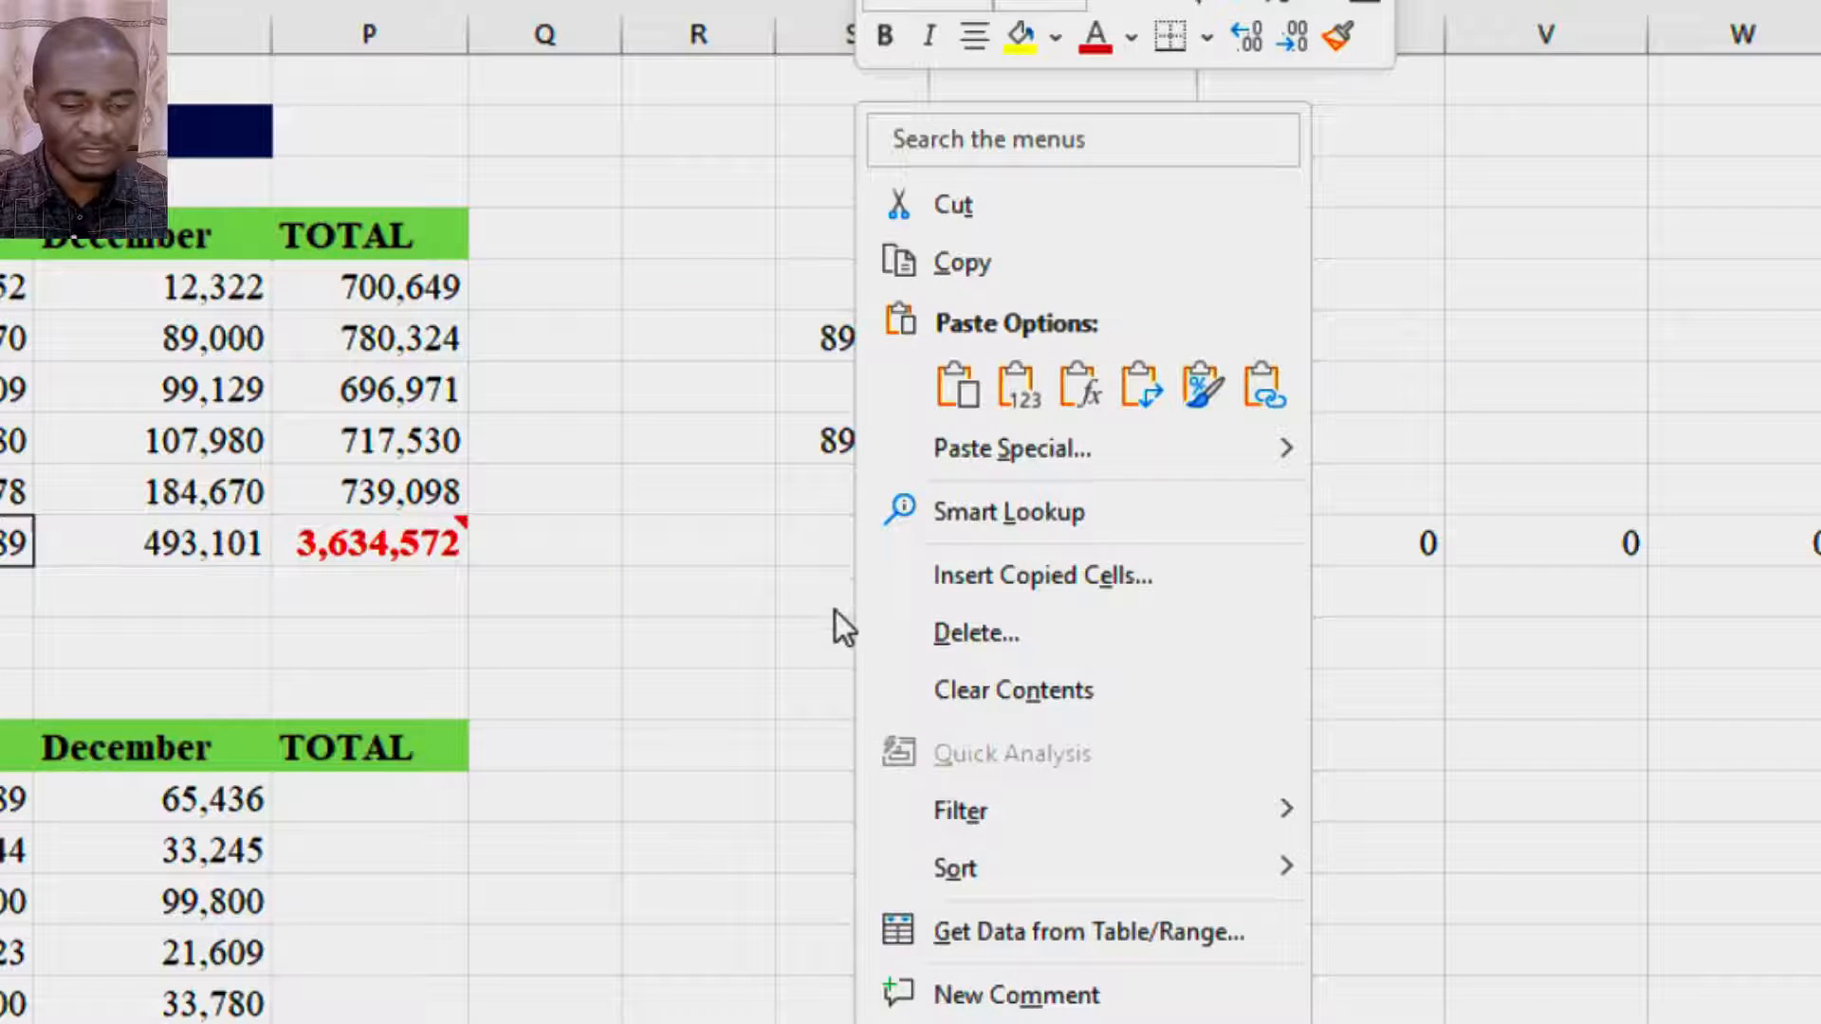
click(835, 612)
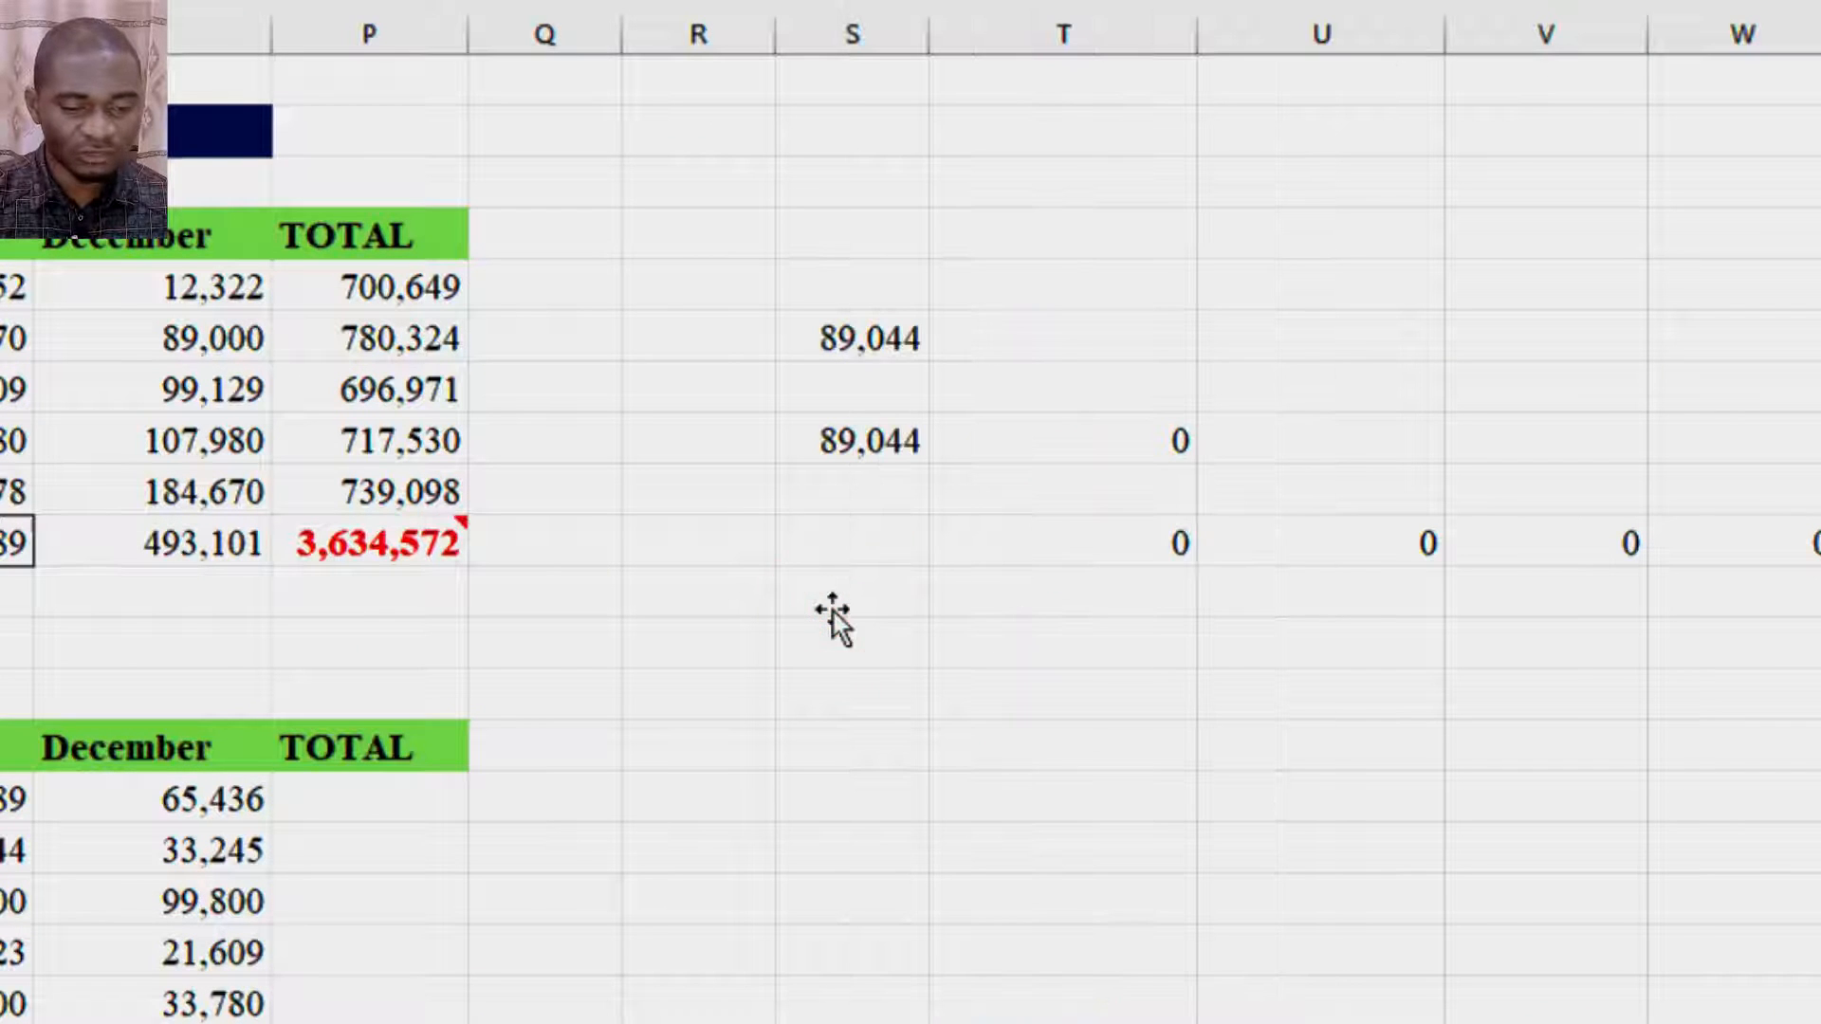
right_click(833, 597)
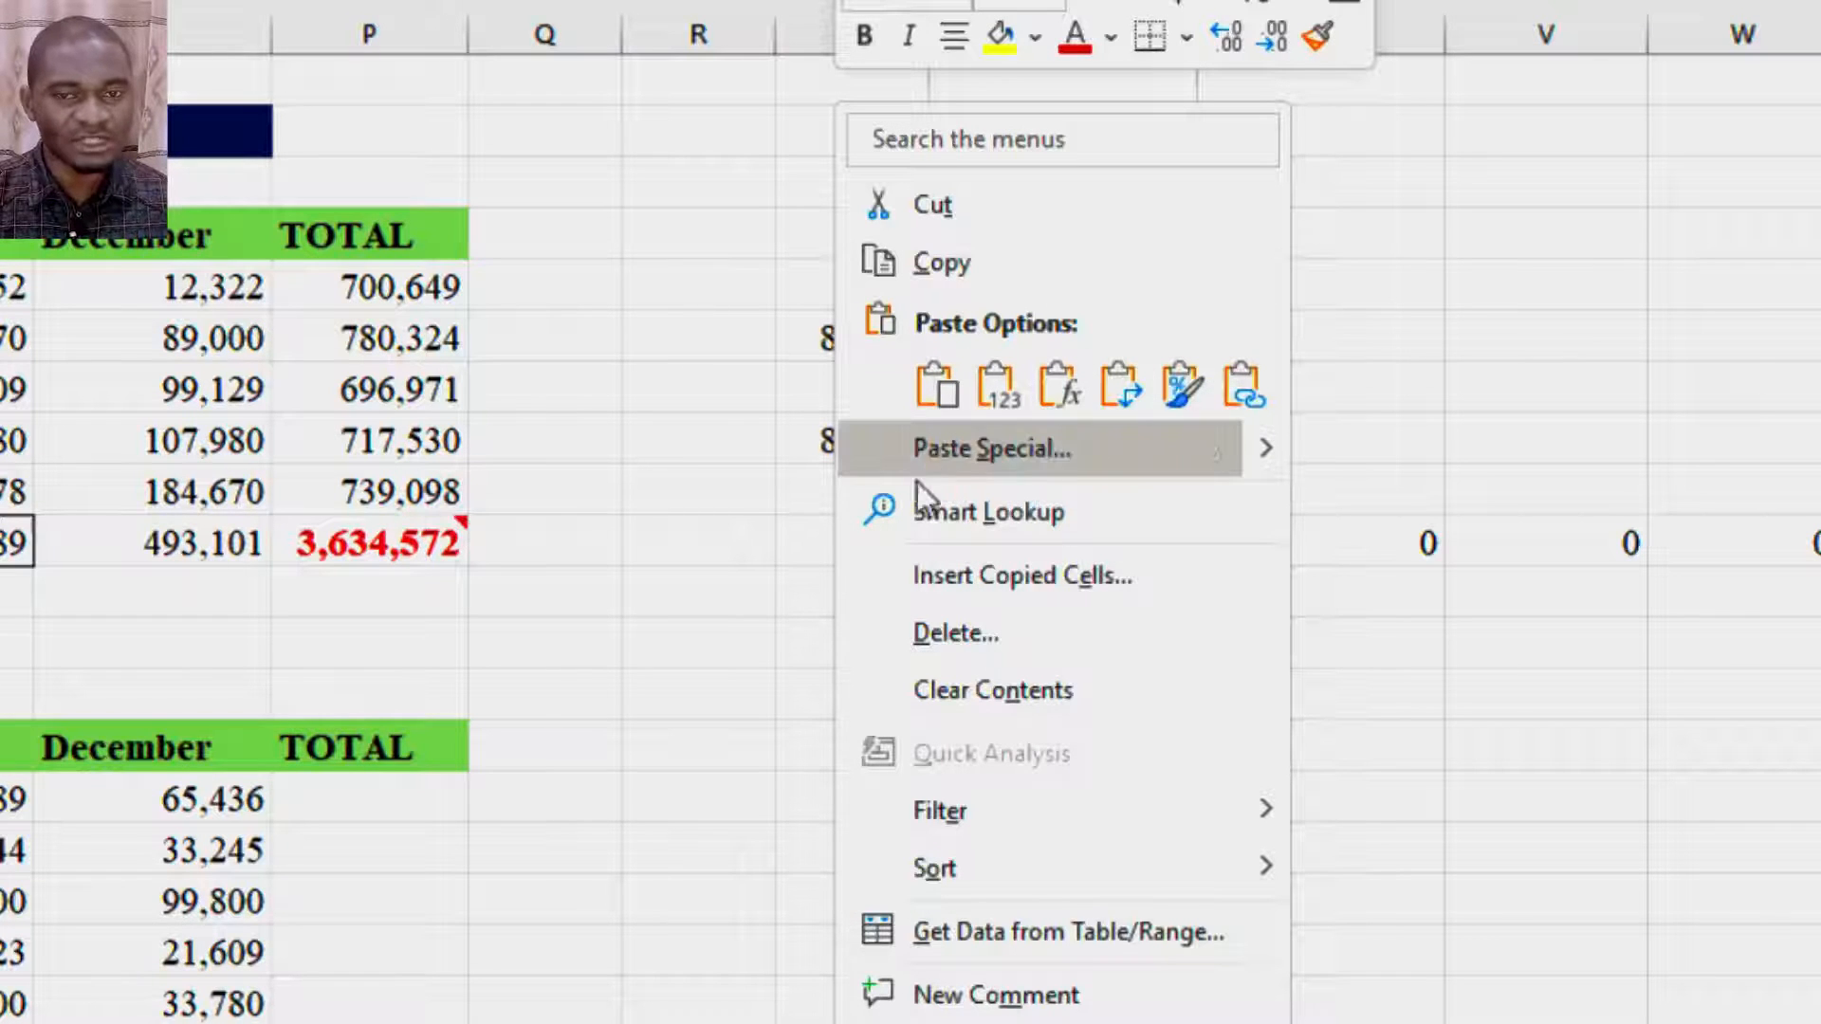
click(1072, 452)
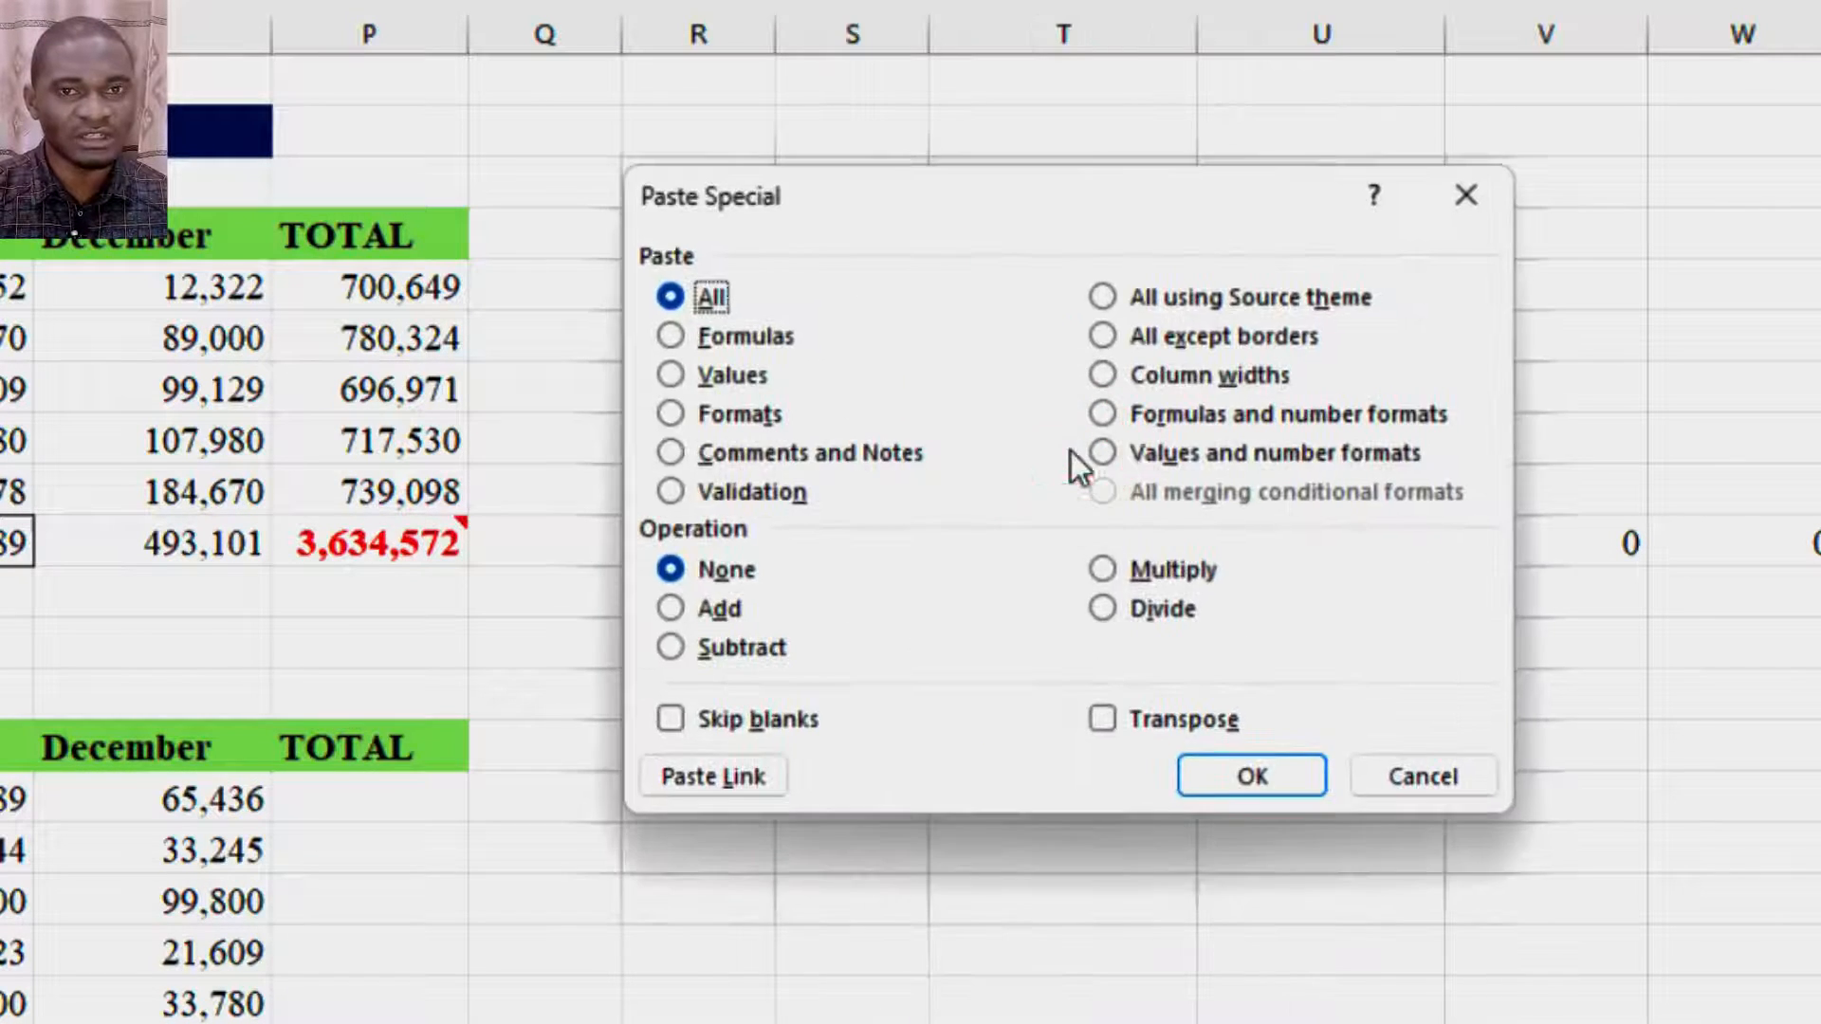
drag(1116, 204, 789, 161)
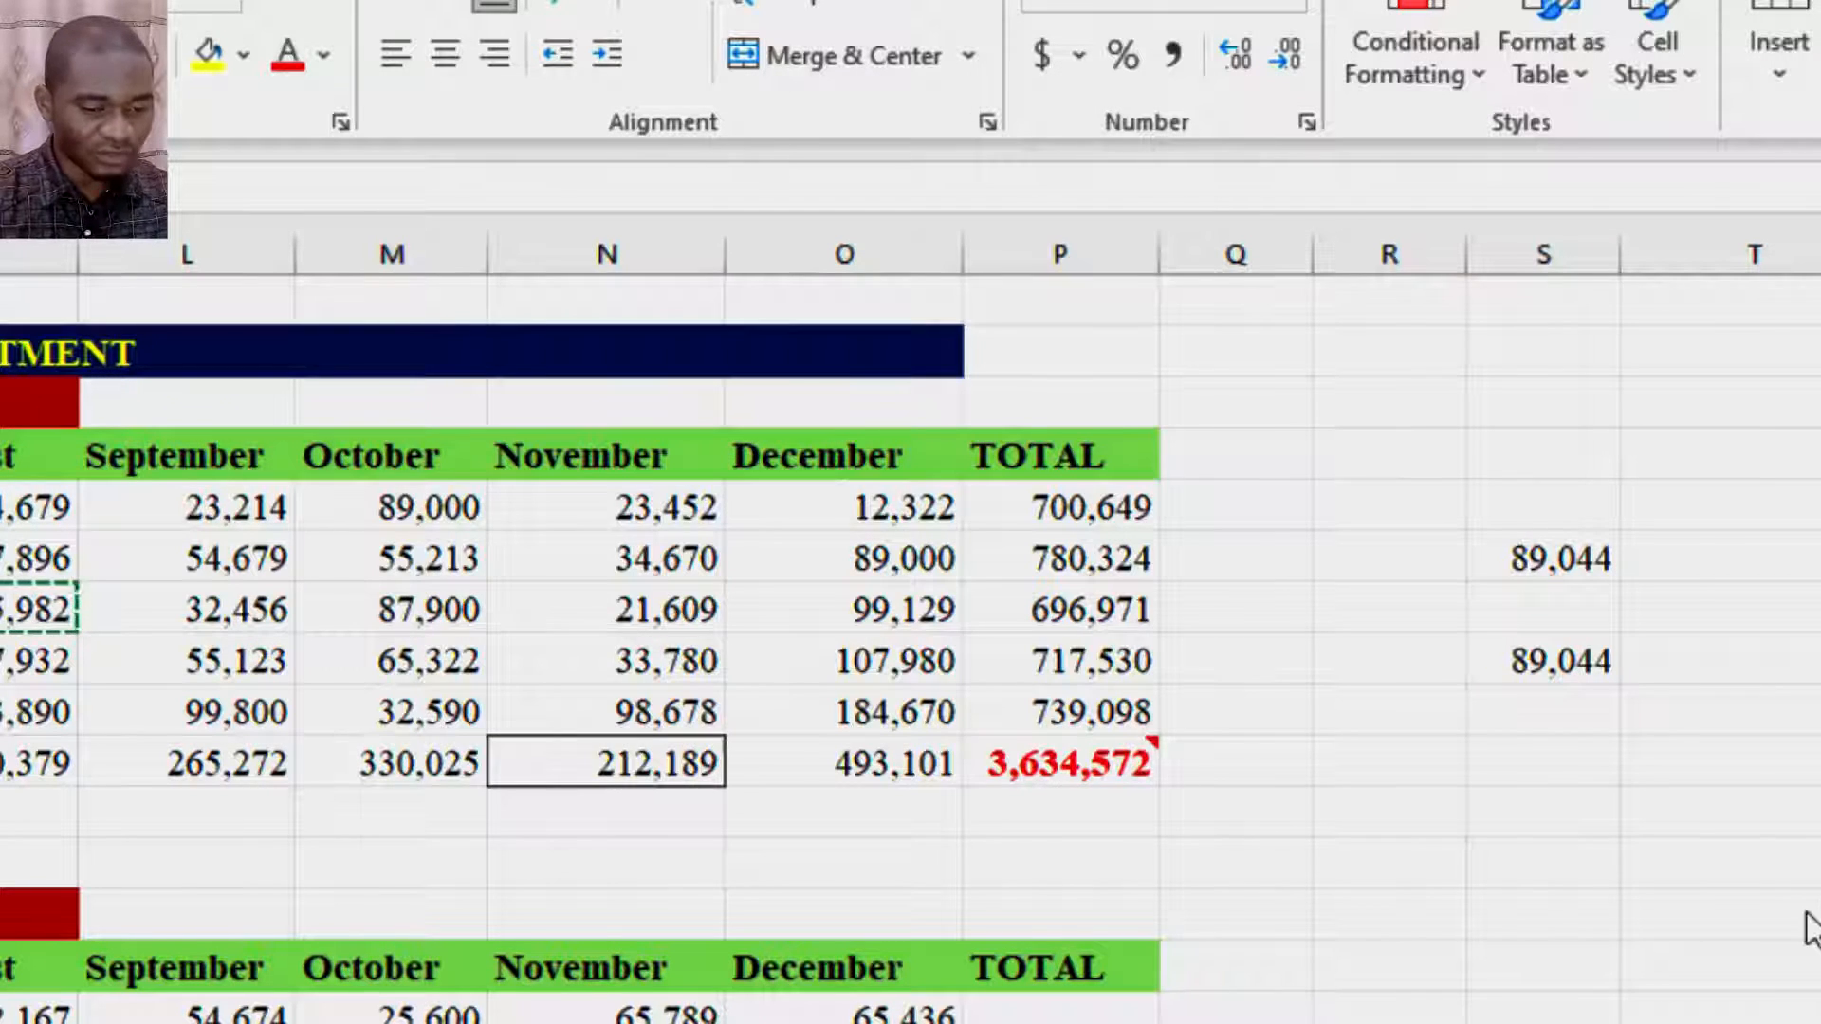
- Reopen the Paste Special dialog and cancel it
key(ctrl+alt+v)
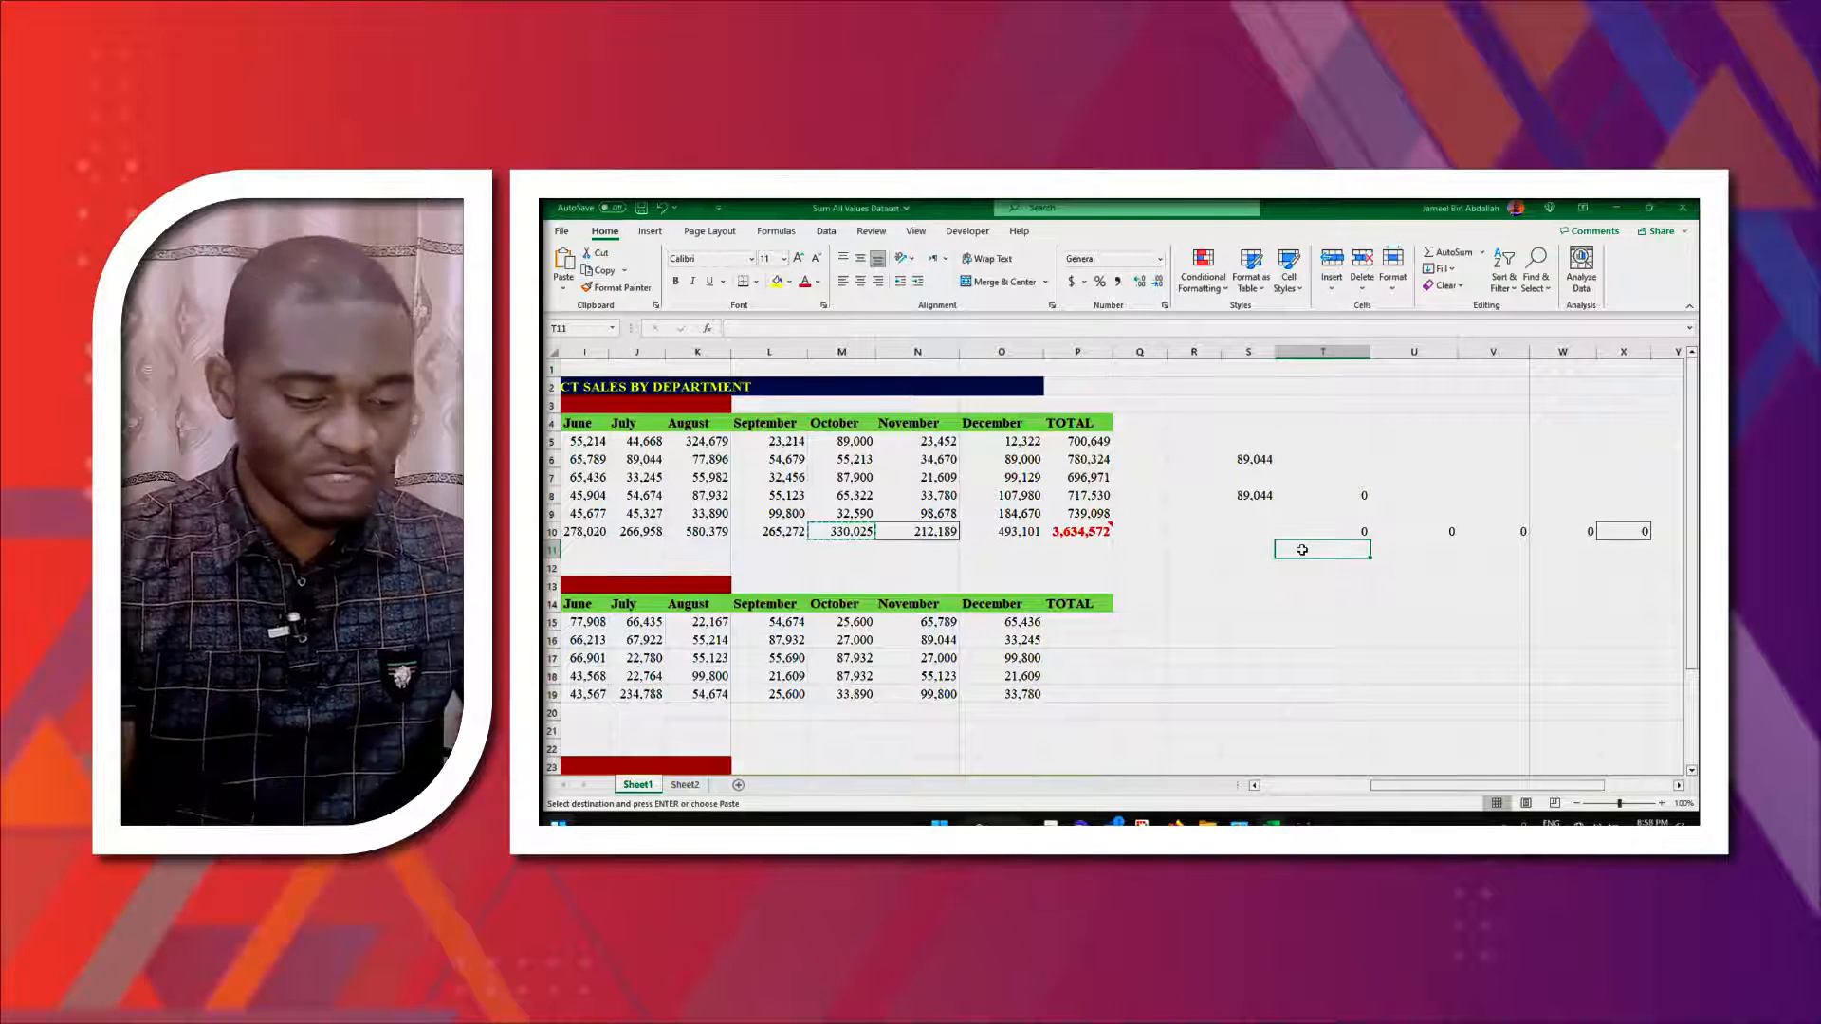
key(ctrl+alt+v)
drag(1006, 340, 1101, 390)
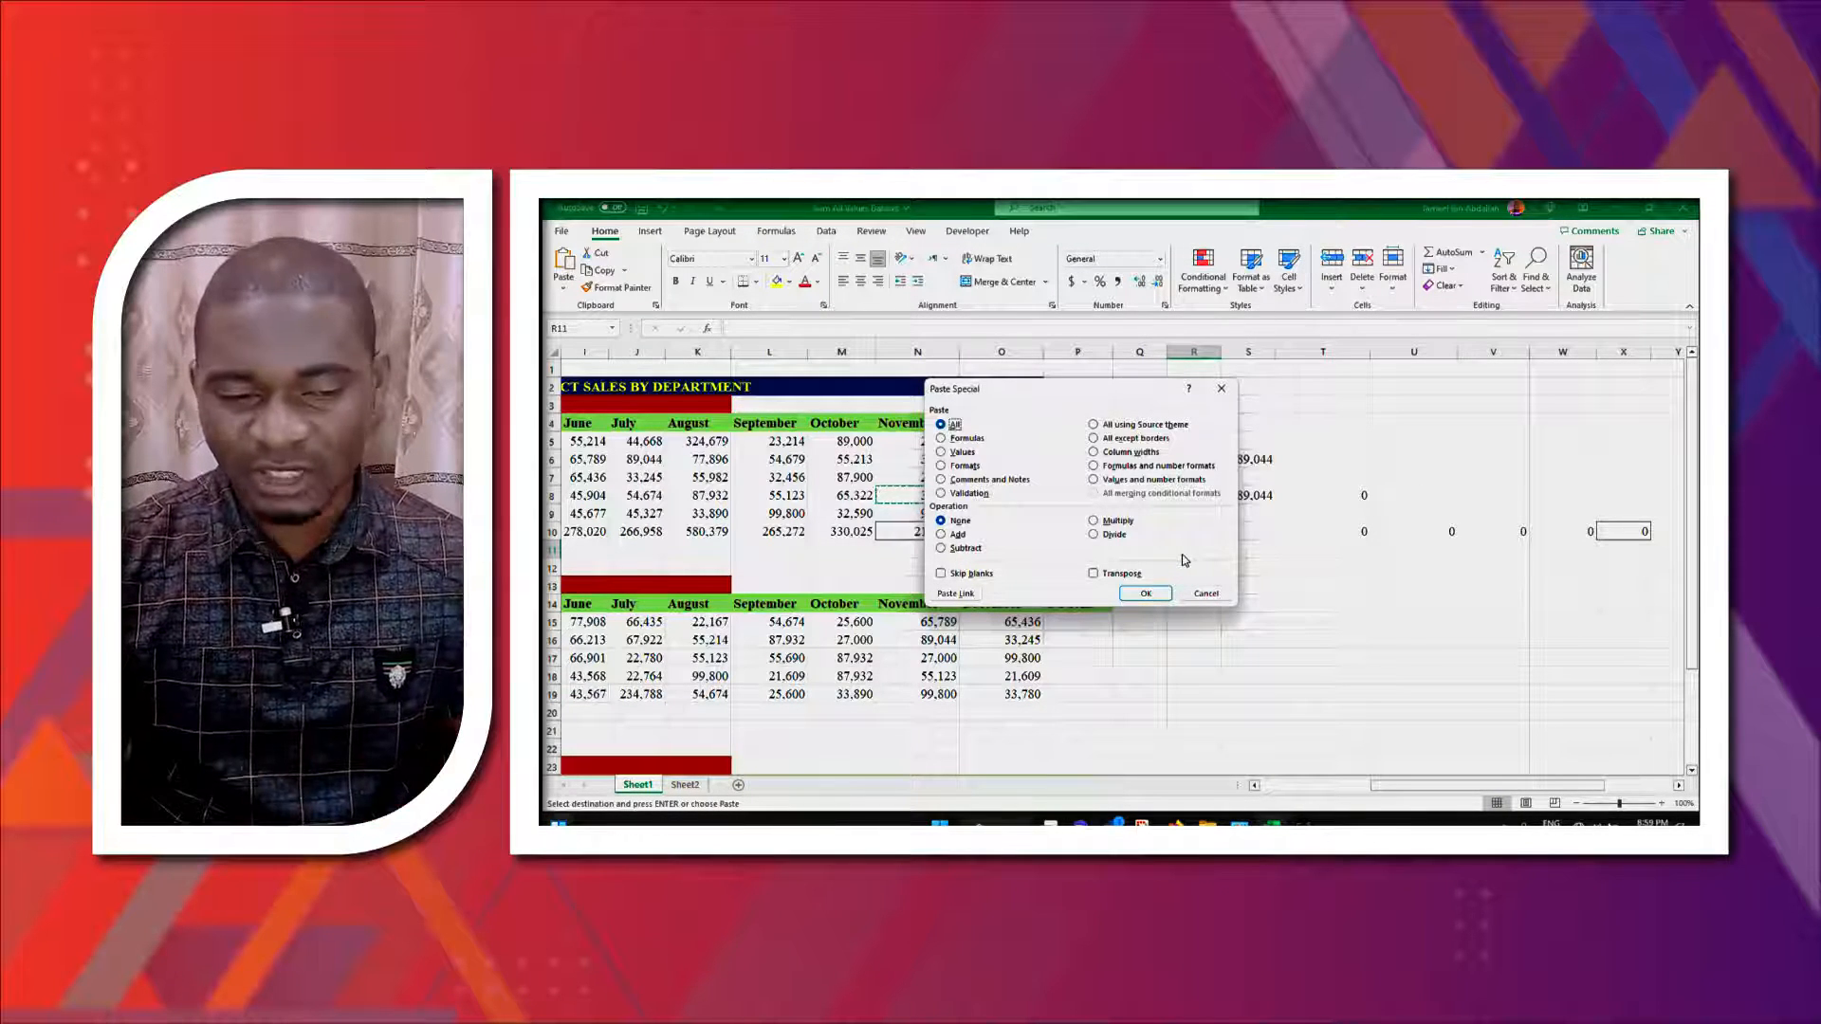
click(1206, 593)
- Copy the September header in L4 and paste it into T4 using Paste Special with All
click(763, 423)
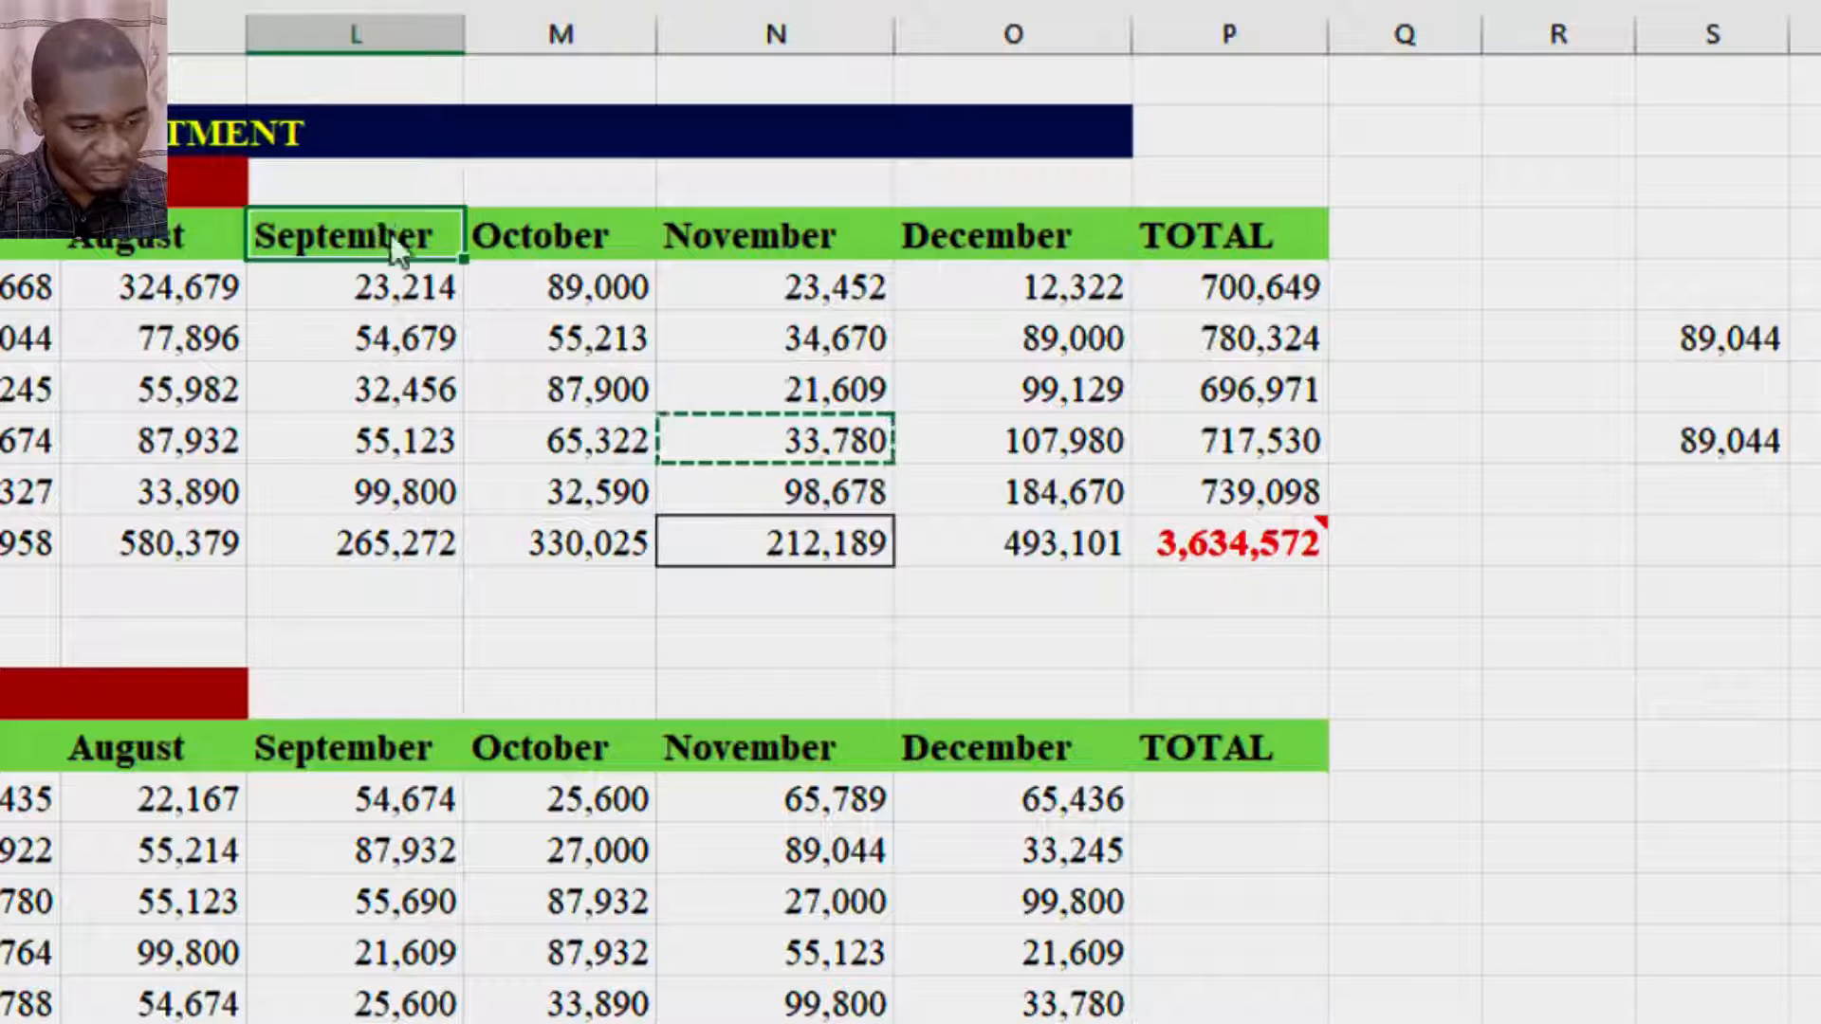
key(ctrl+c)
click(1806, 234)
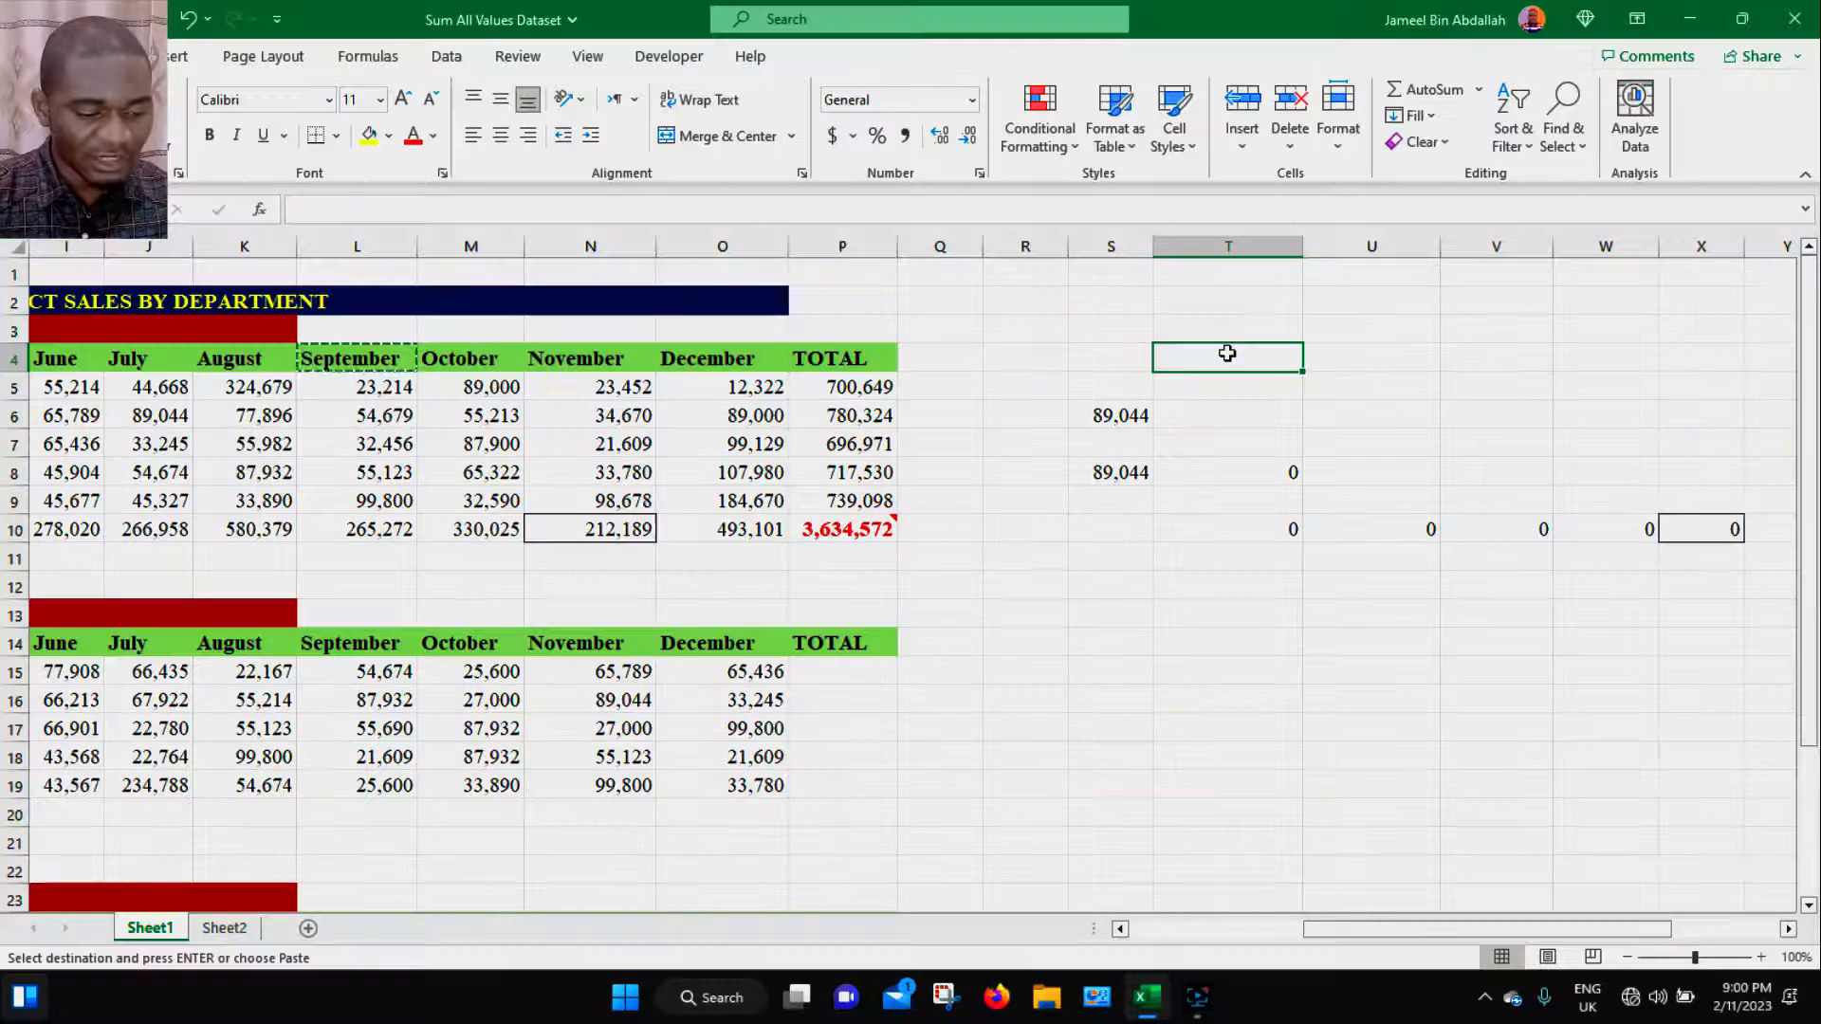
key(ctrl+alt+v)
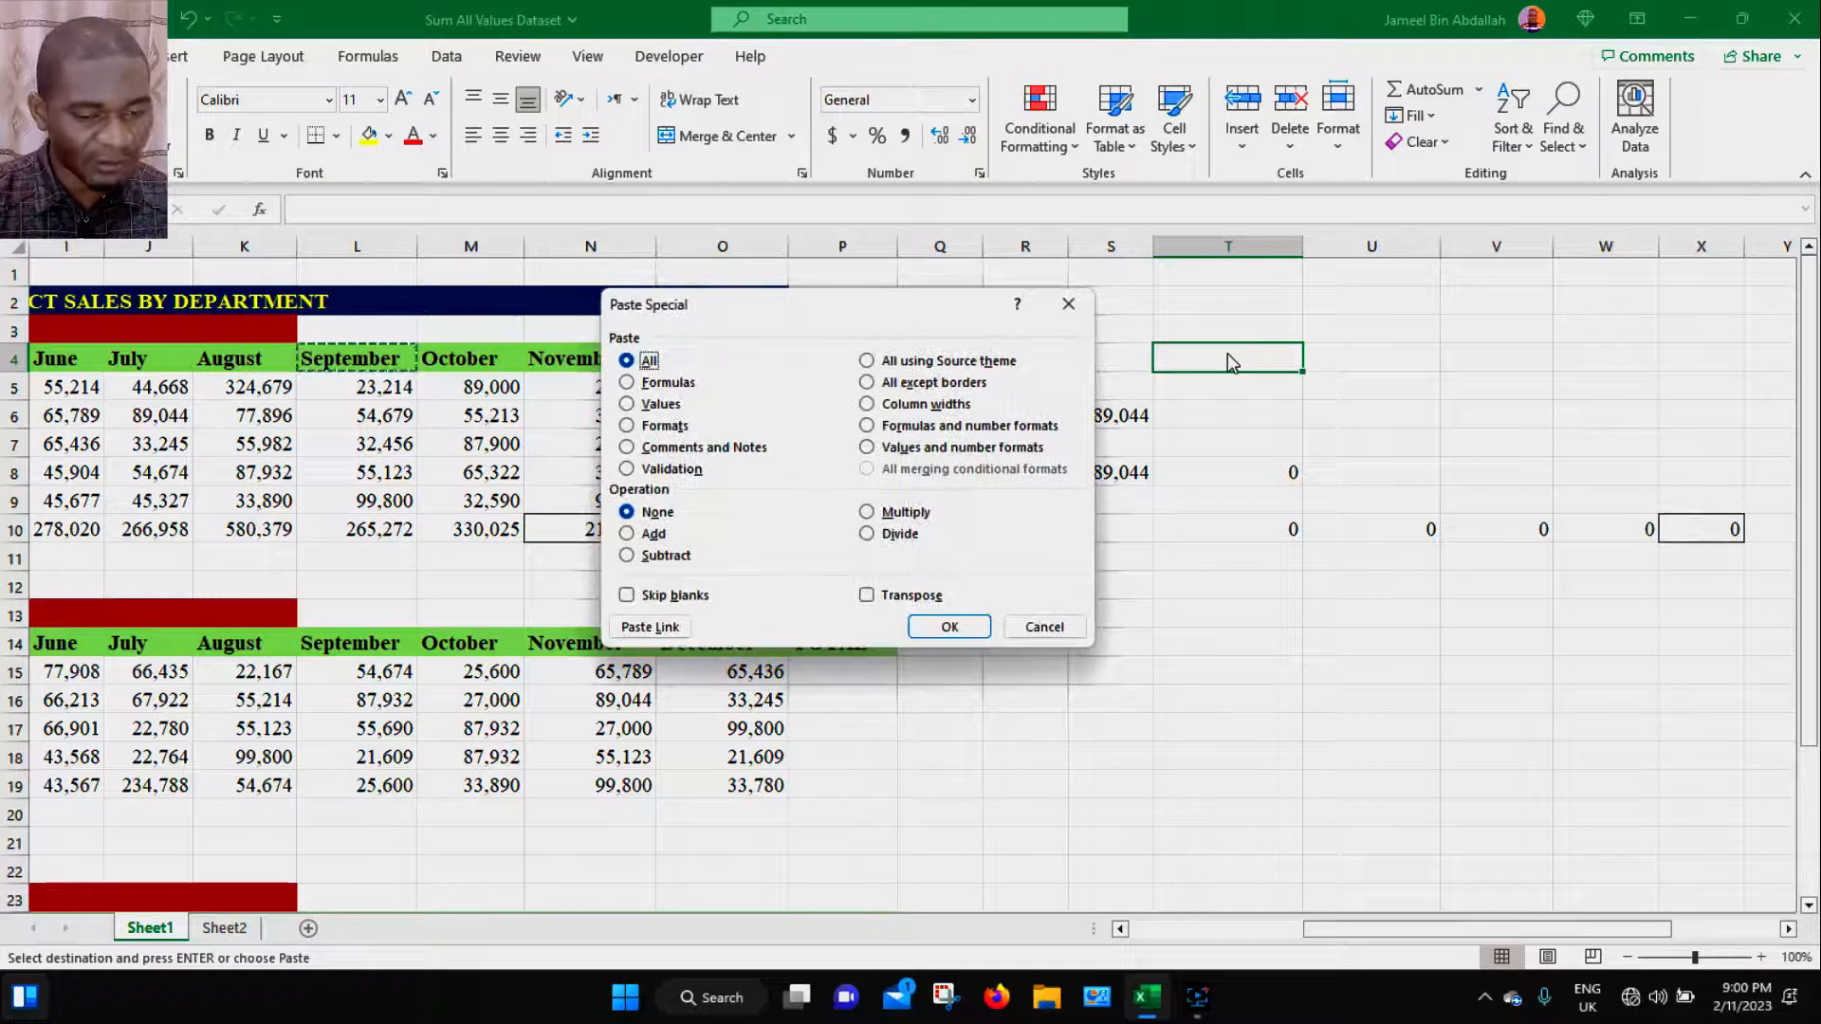
click(899, 317)
drag(899, 317, 1045, 317)
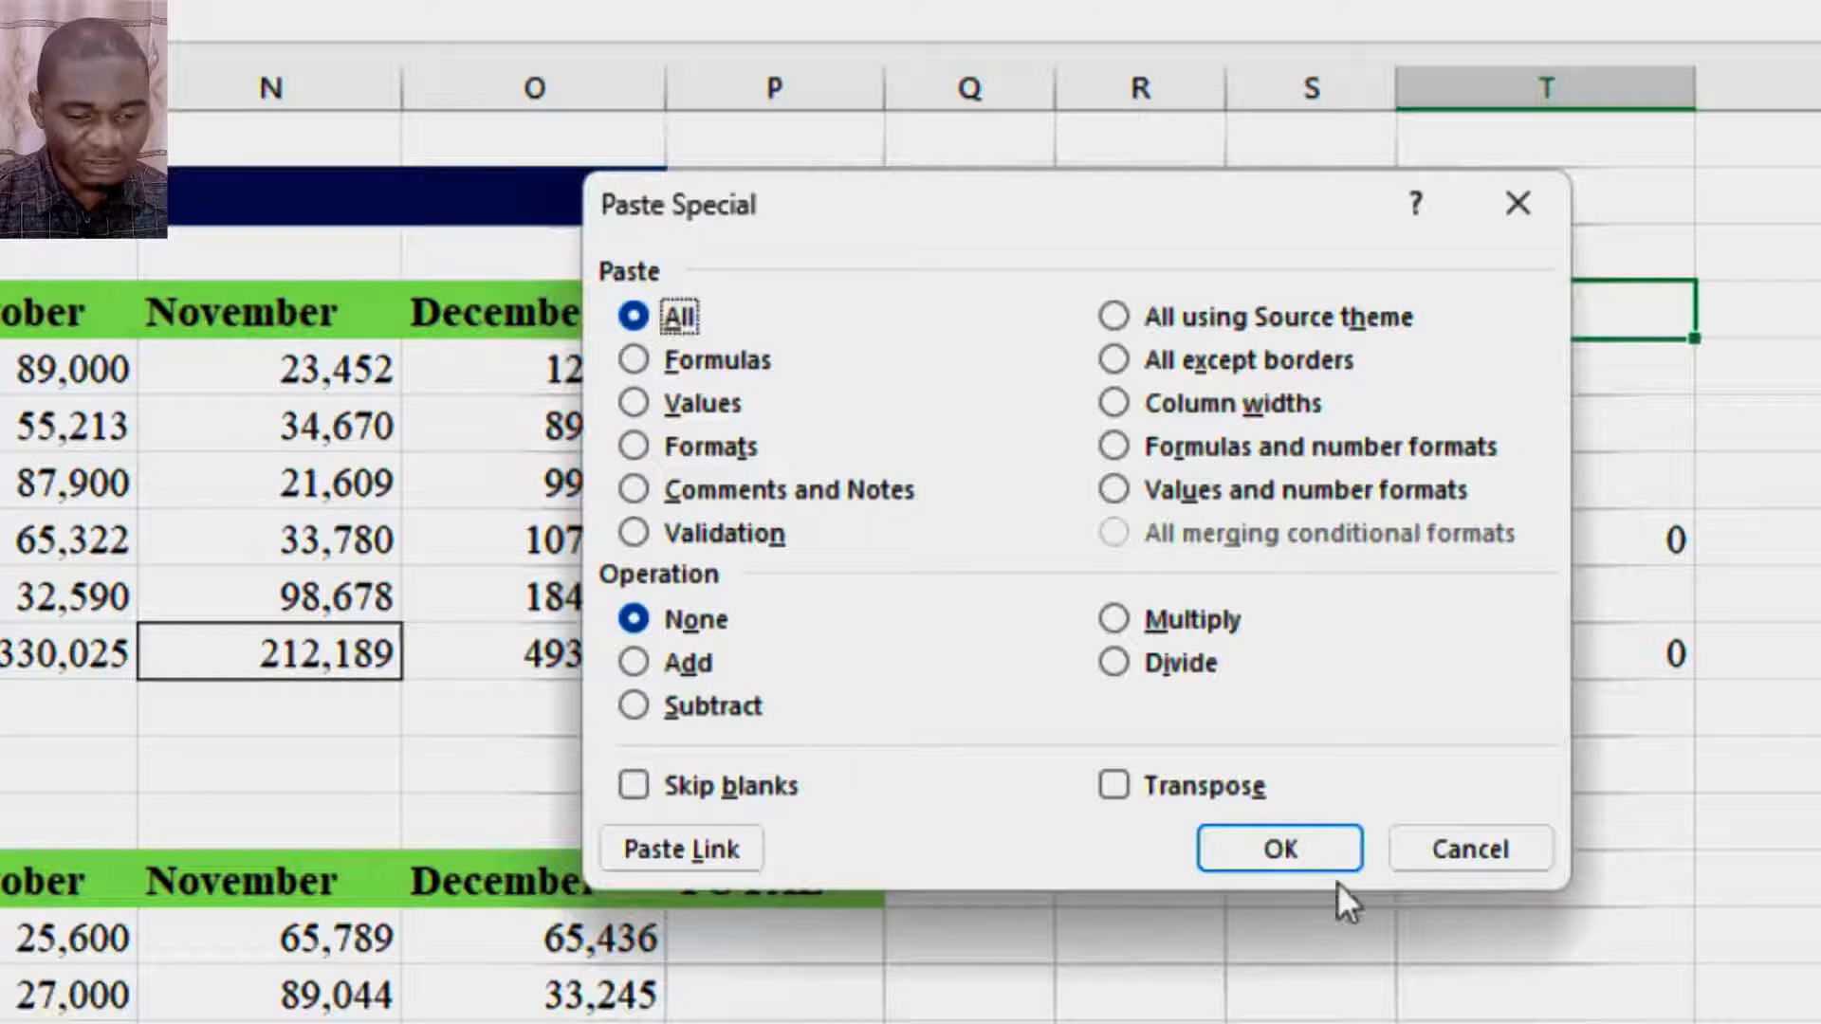
click(1307, 856)
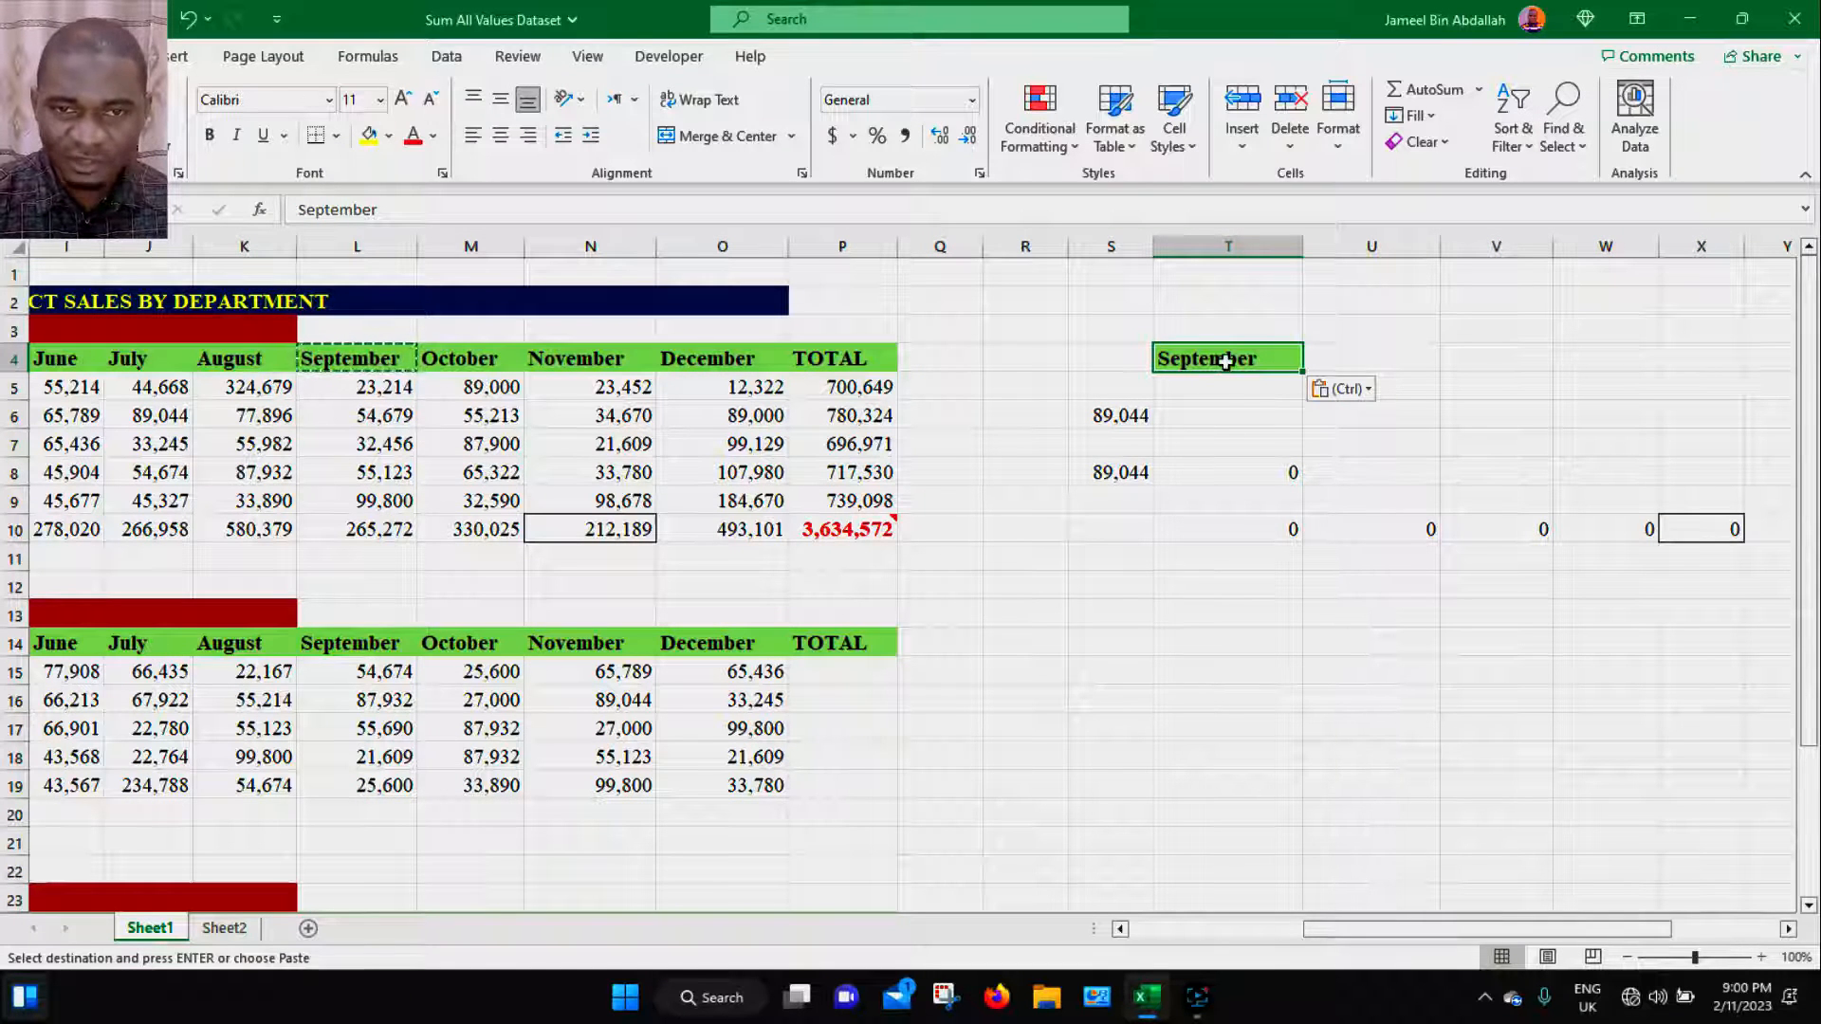
- Copy the TEAM A banner and paste it into S11 using Paste Special with All
drag(1421, 930, 1311, 935)
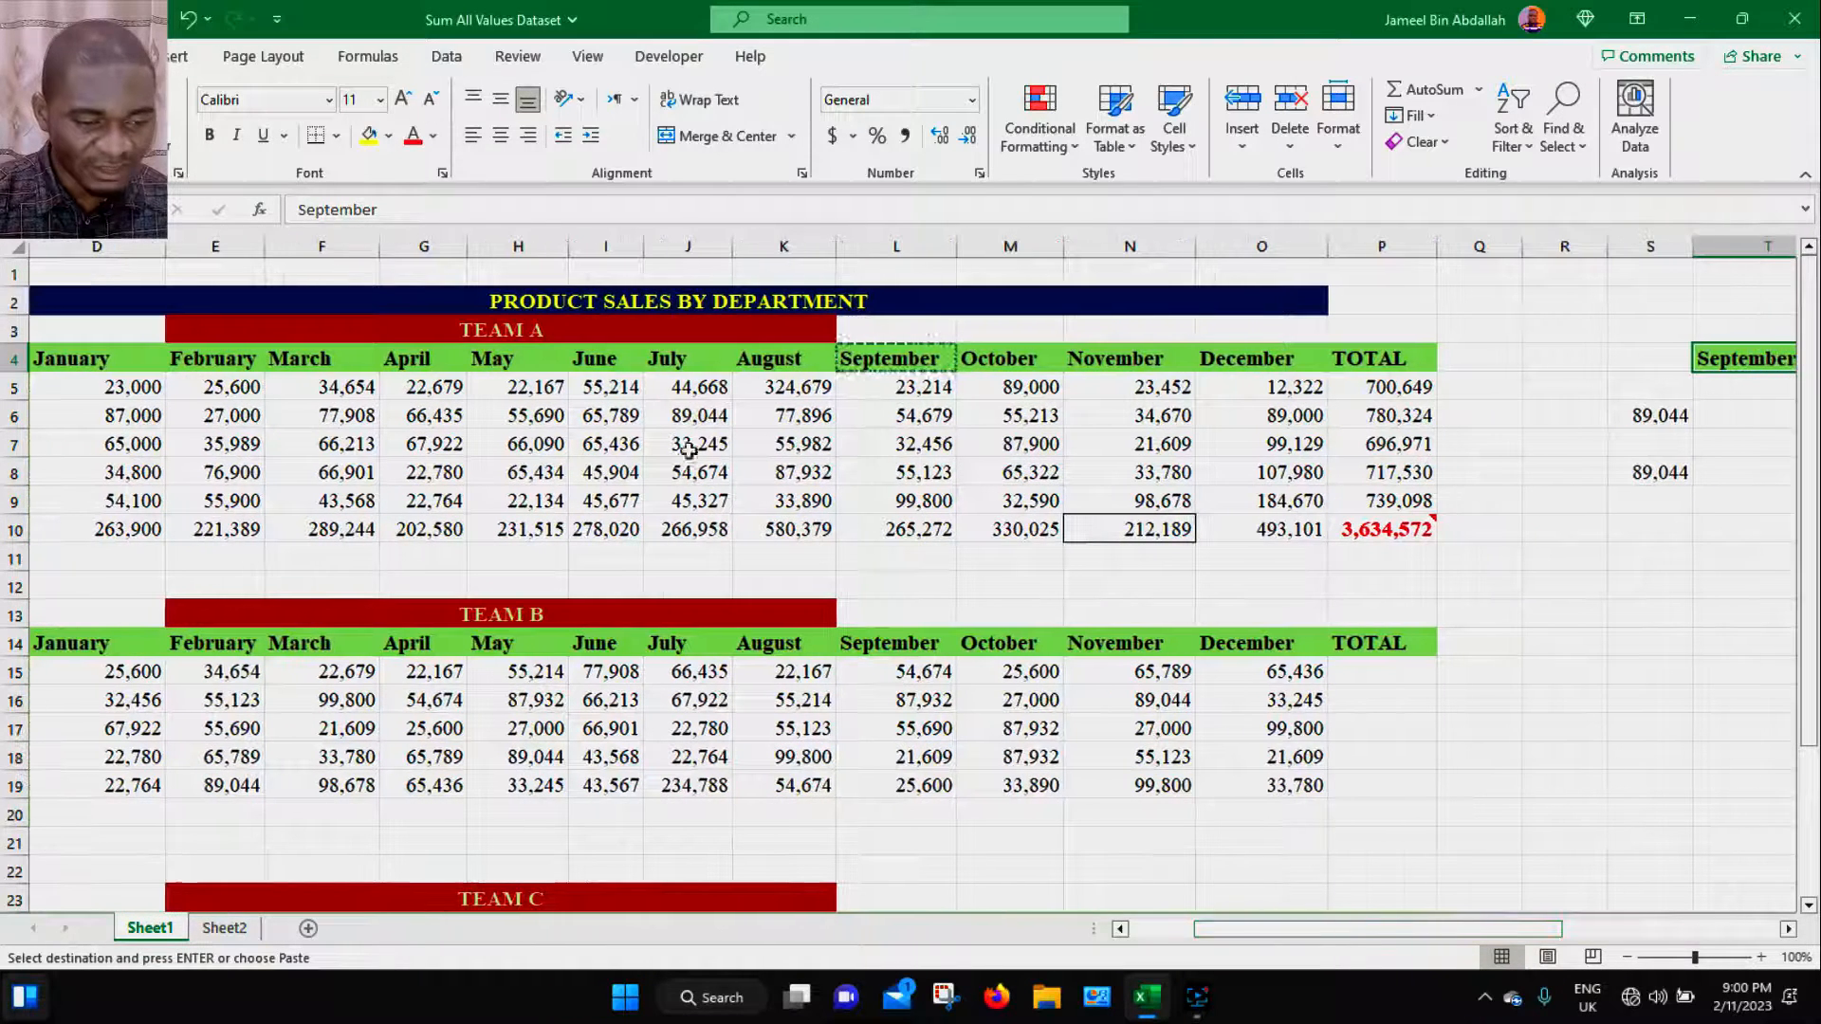
click(531, 332)
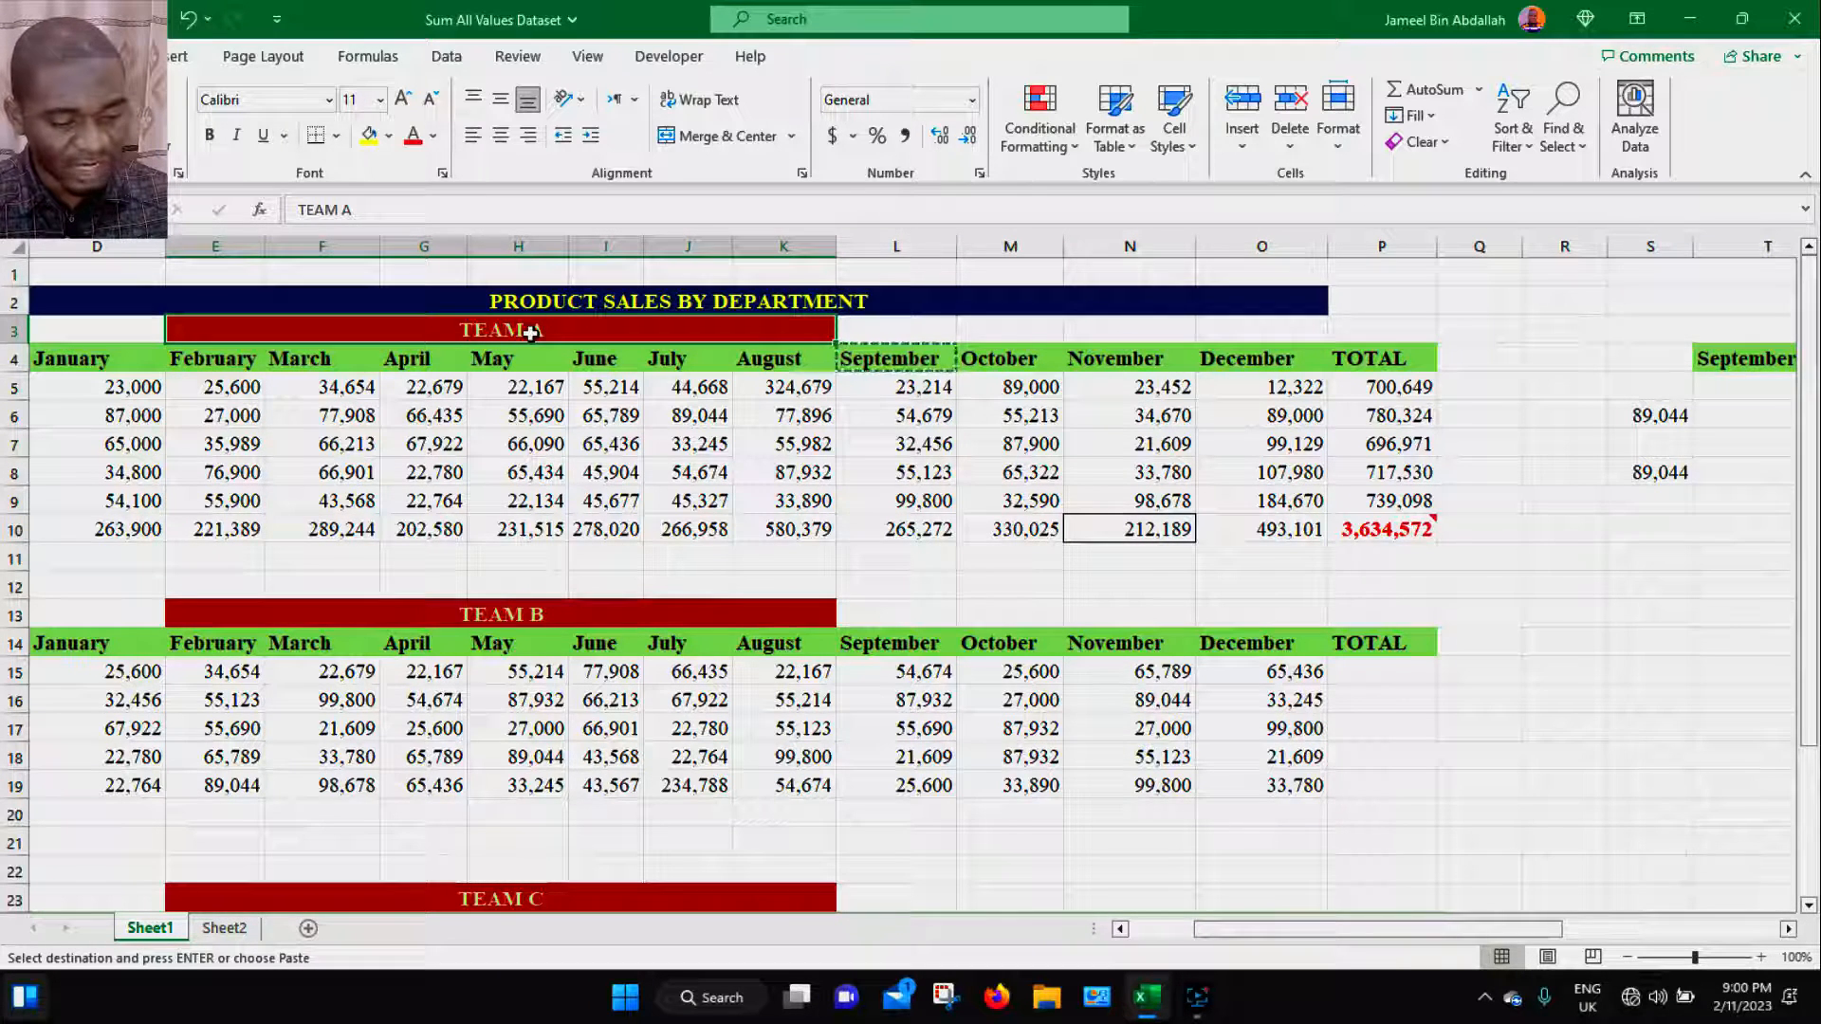
key(ctrl+c)
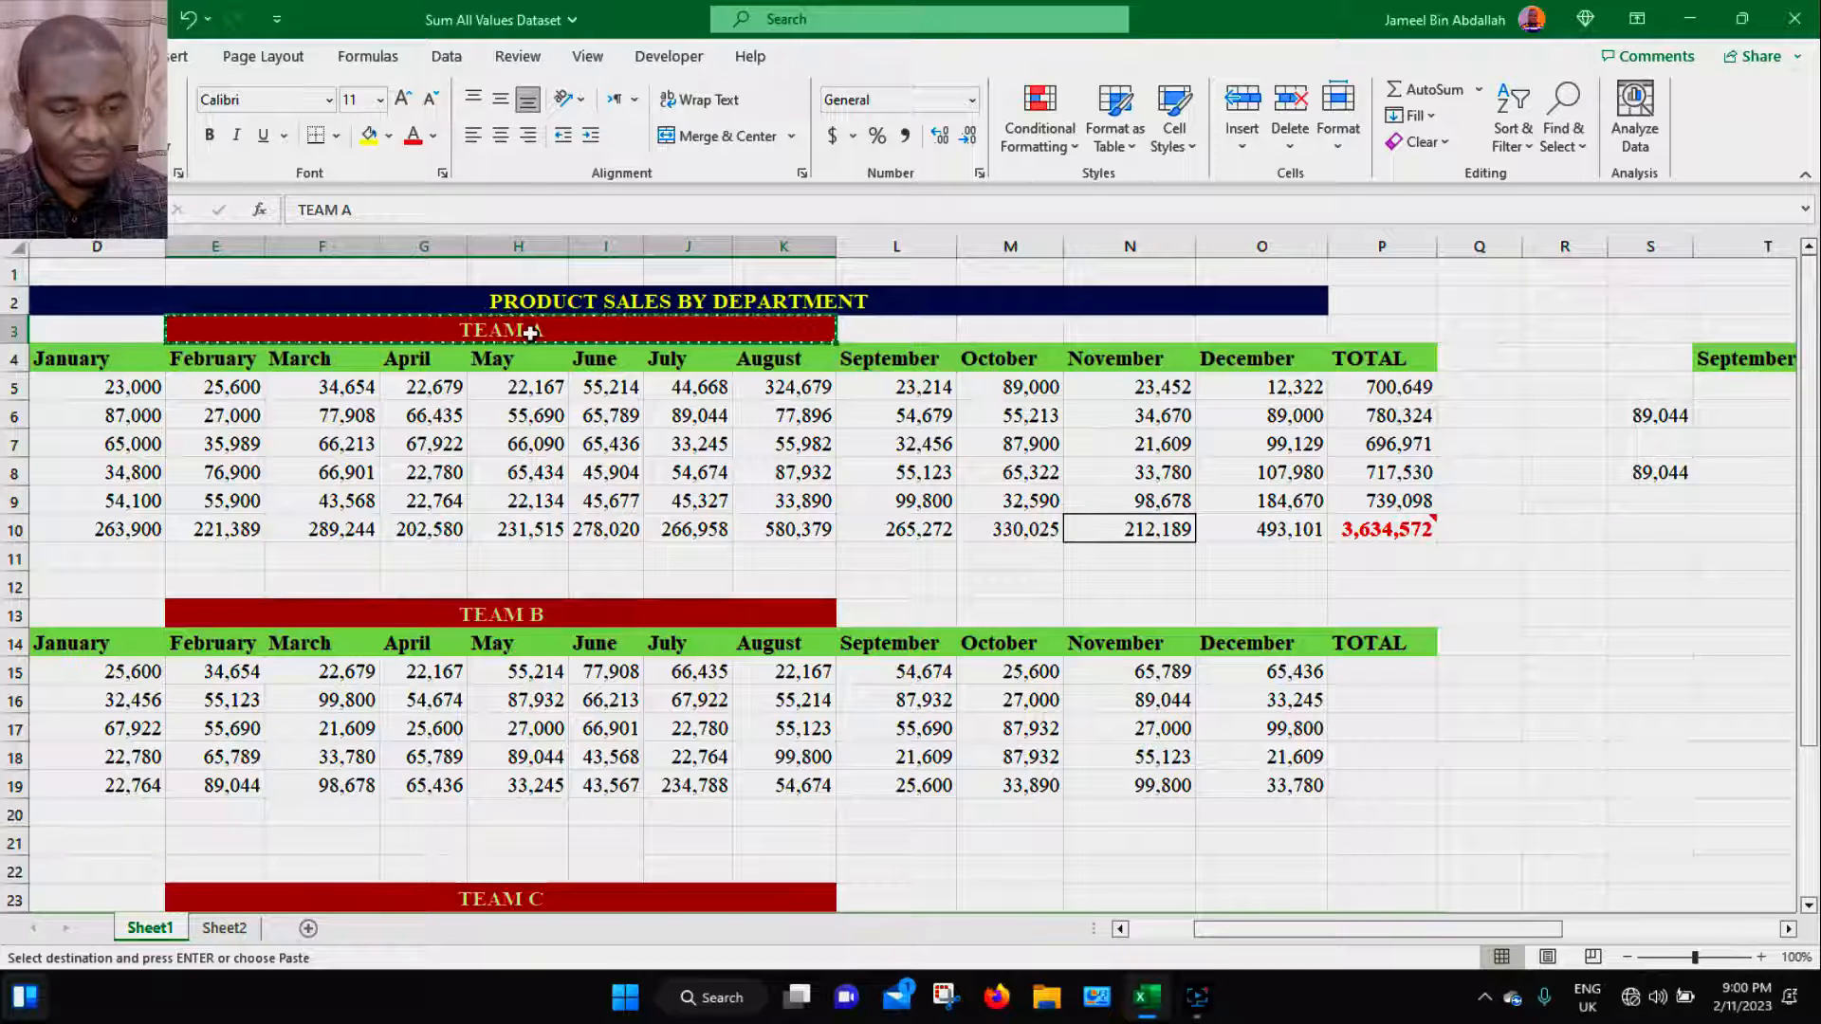
click(1626, 567)
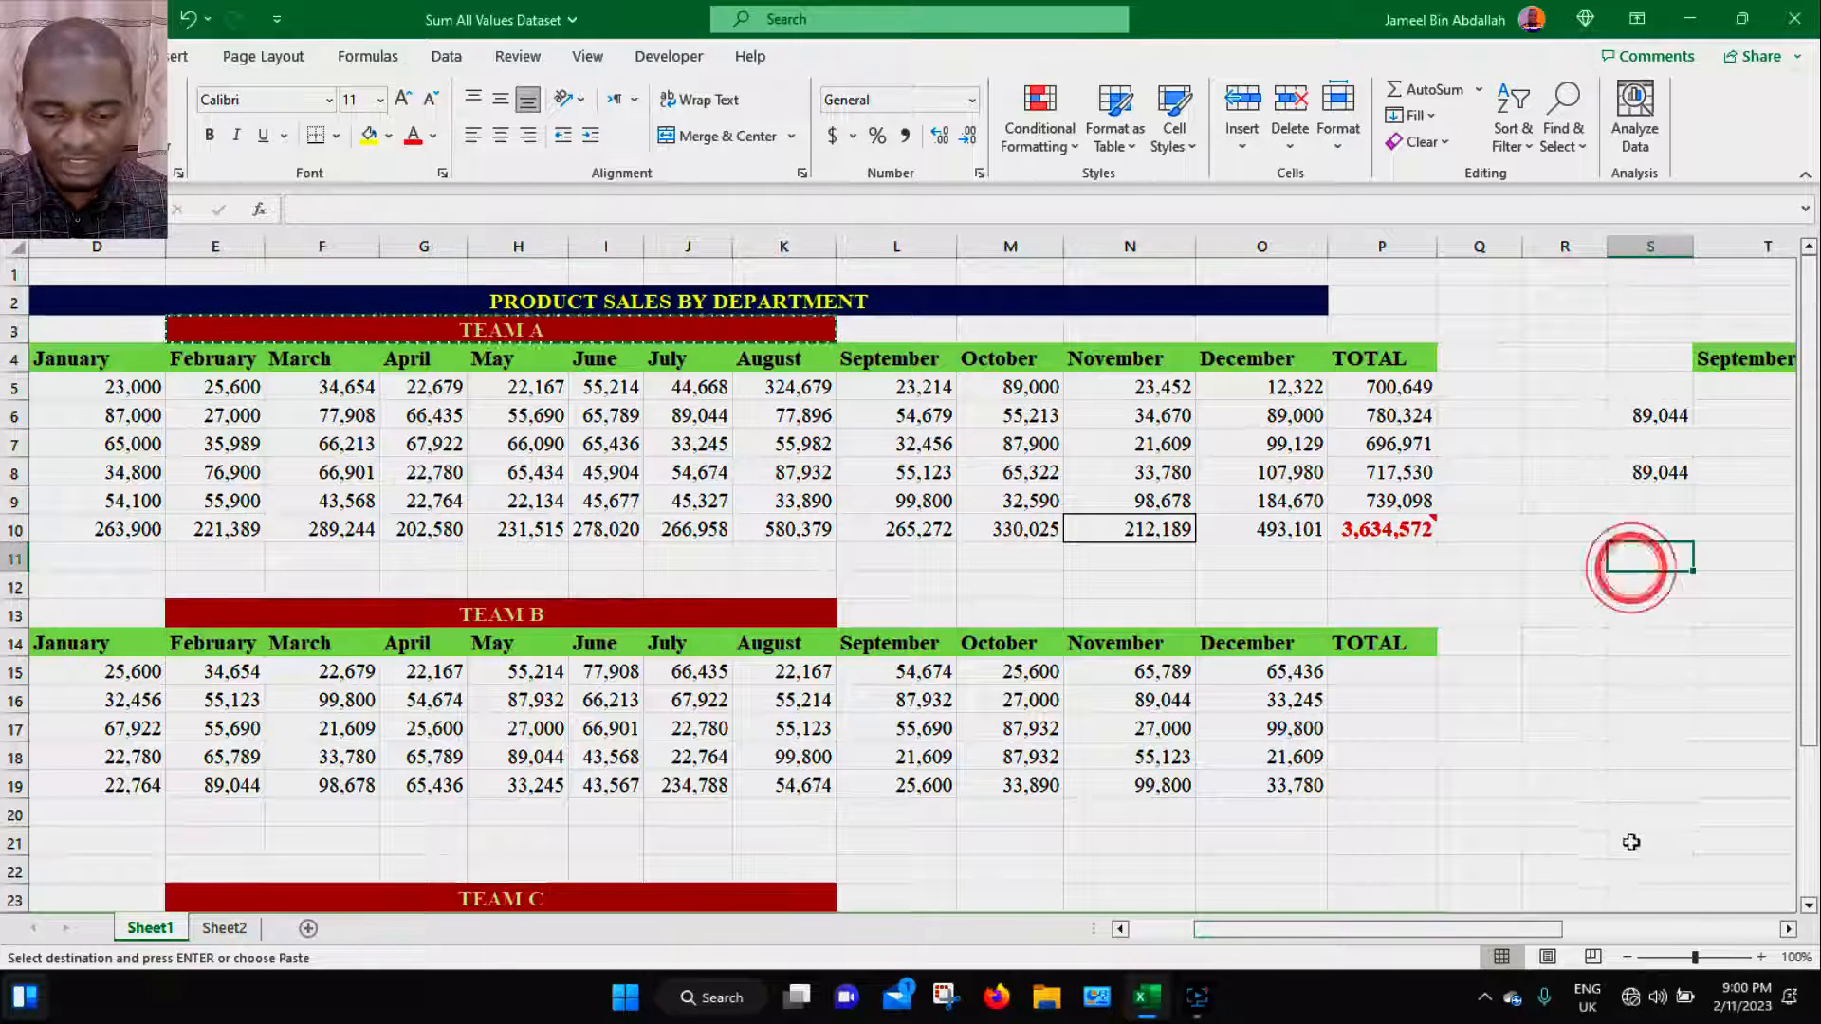
drag(1503, 927, 1630, 940)
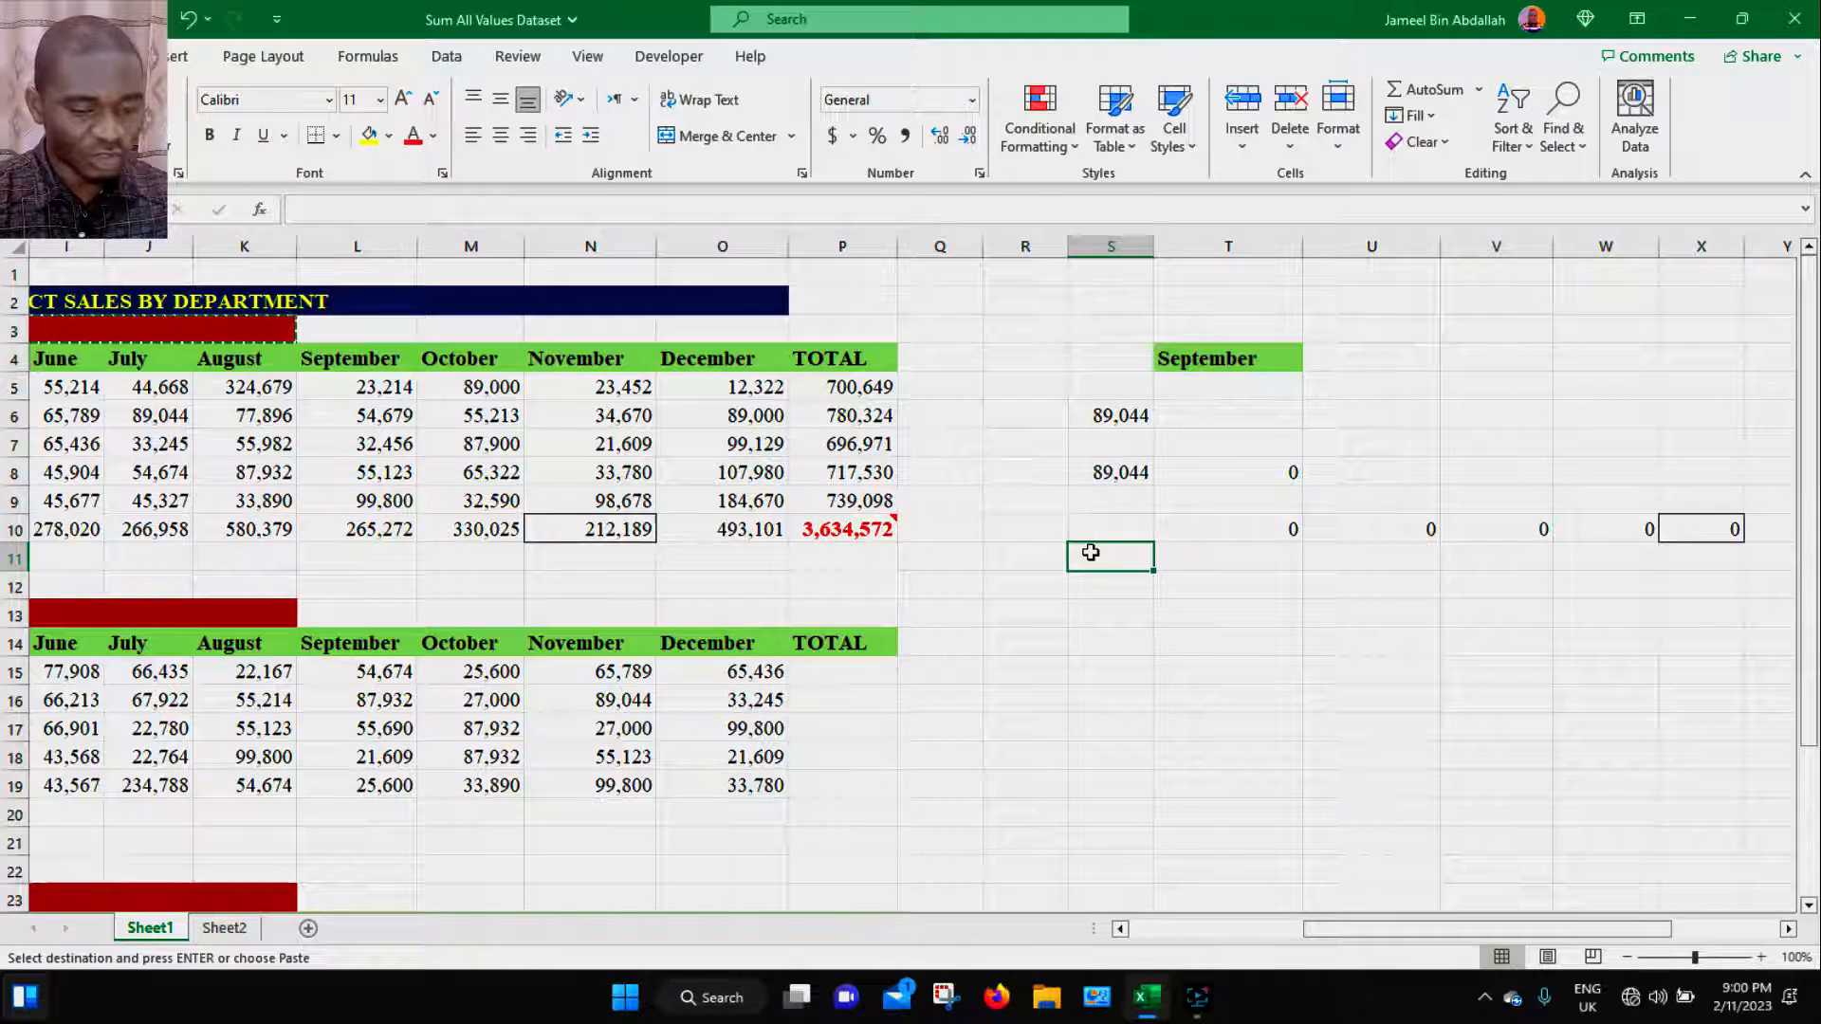
key(ctrl+alt+v)
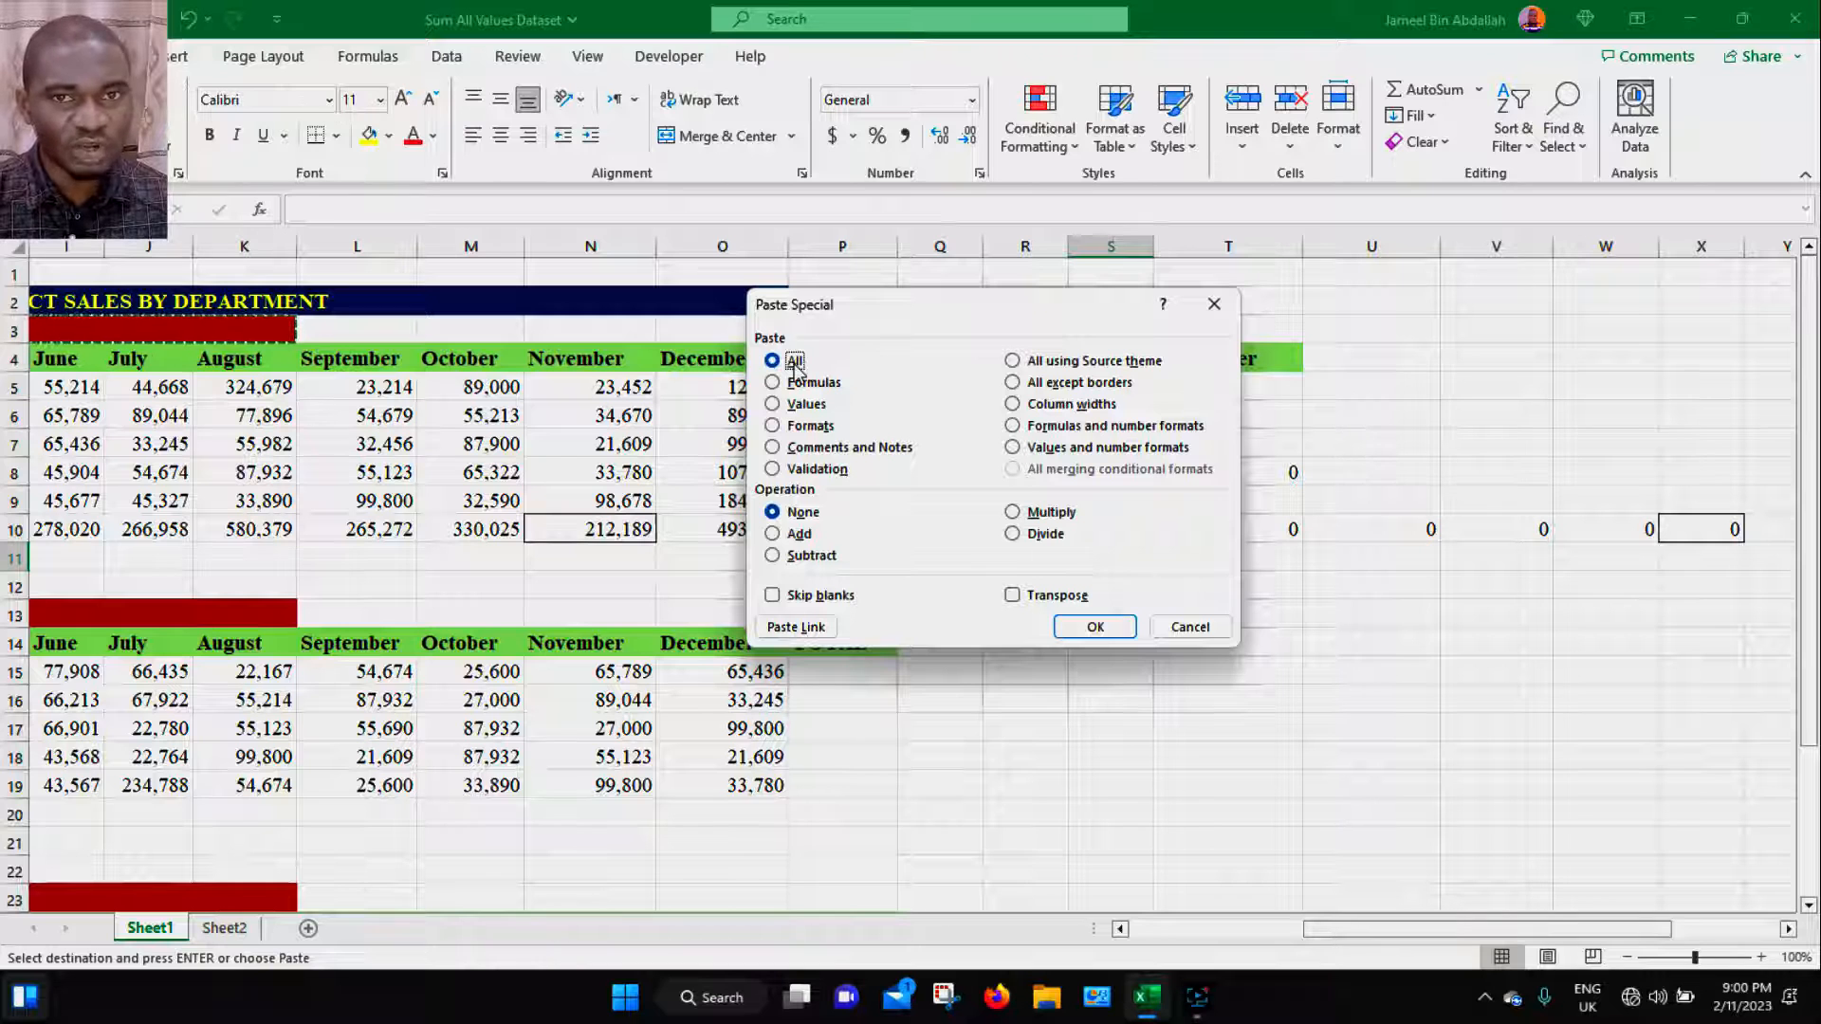
click(1097, 627)
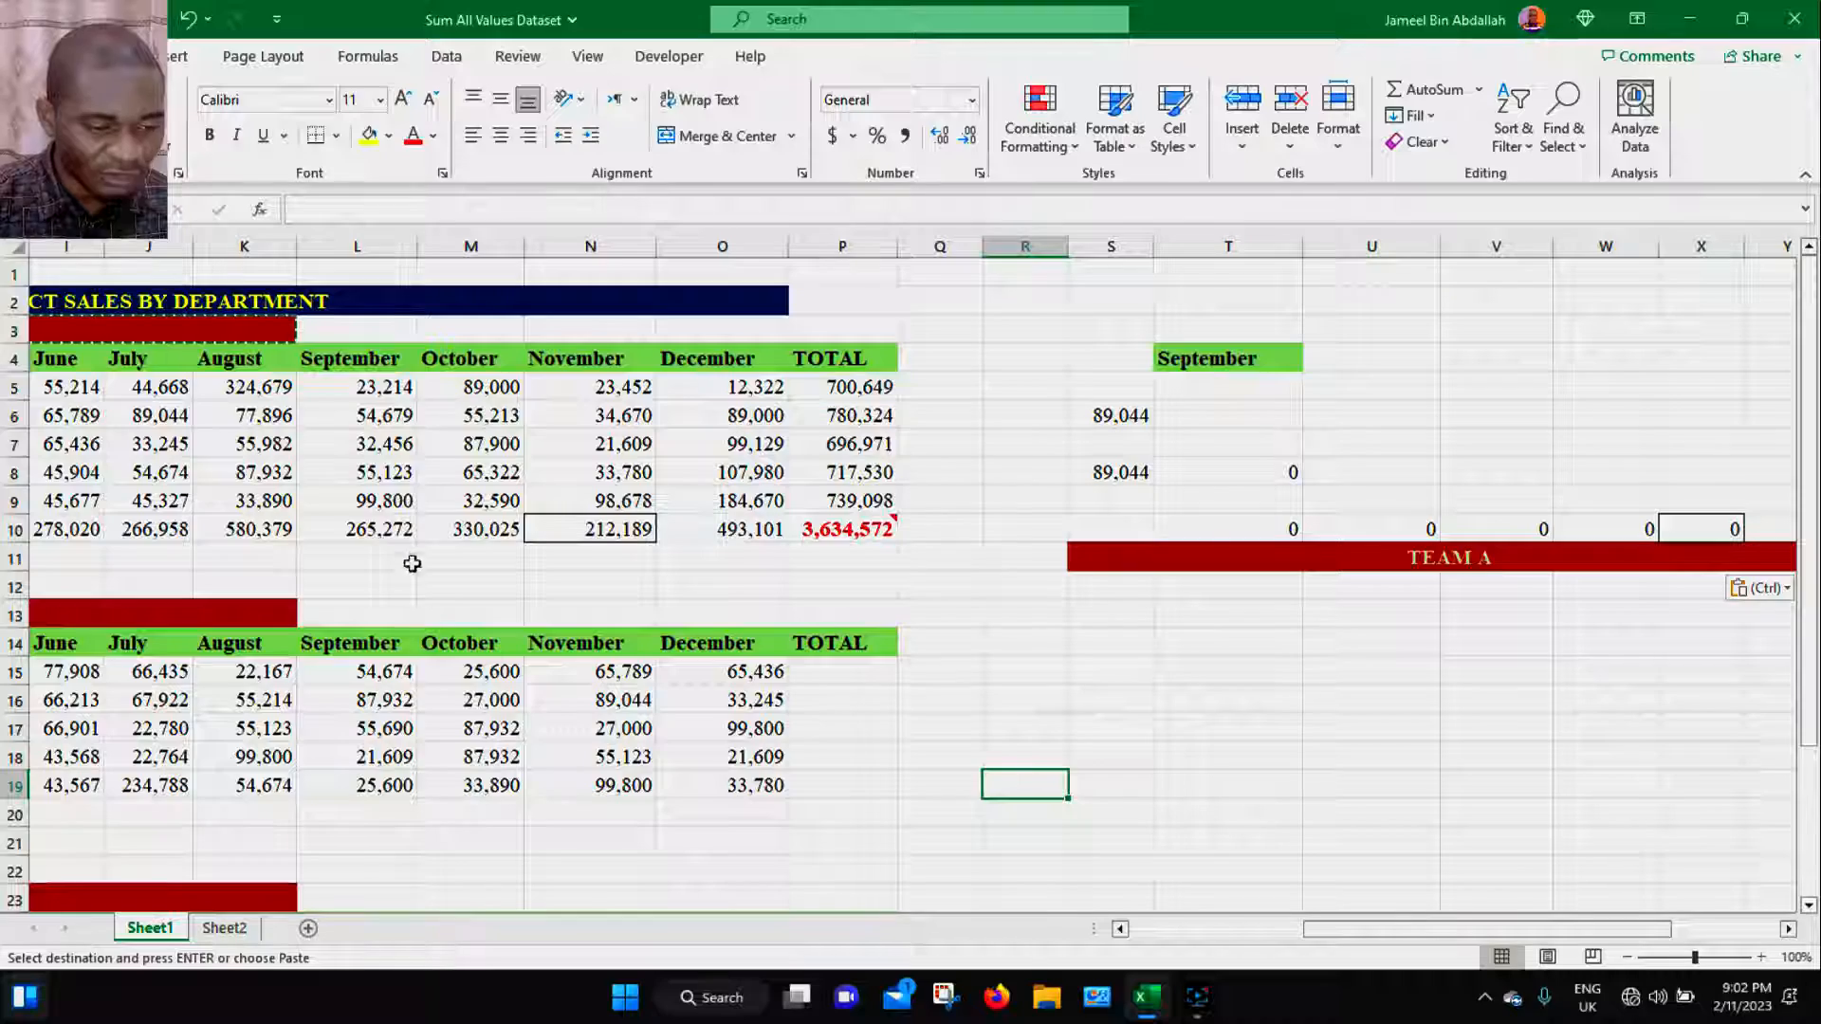
- Copy the September total formula in L10 and paste only its formula into T13, comparing the two formulas
click(776, 531)
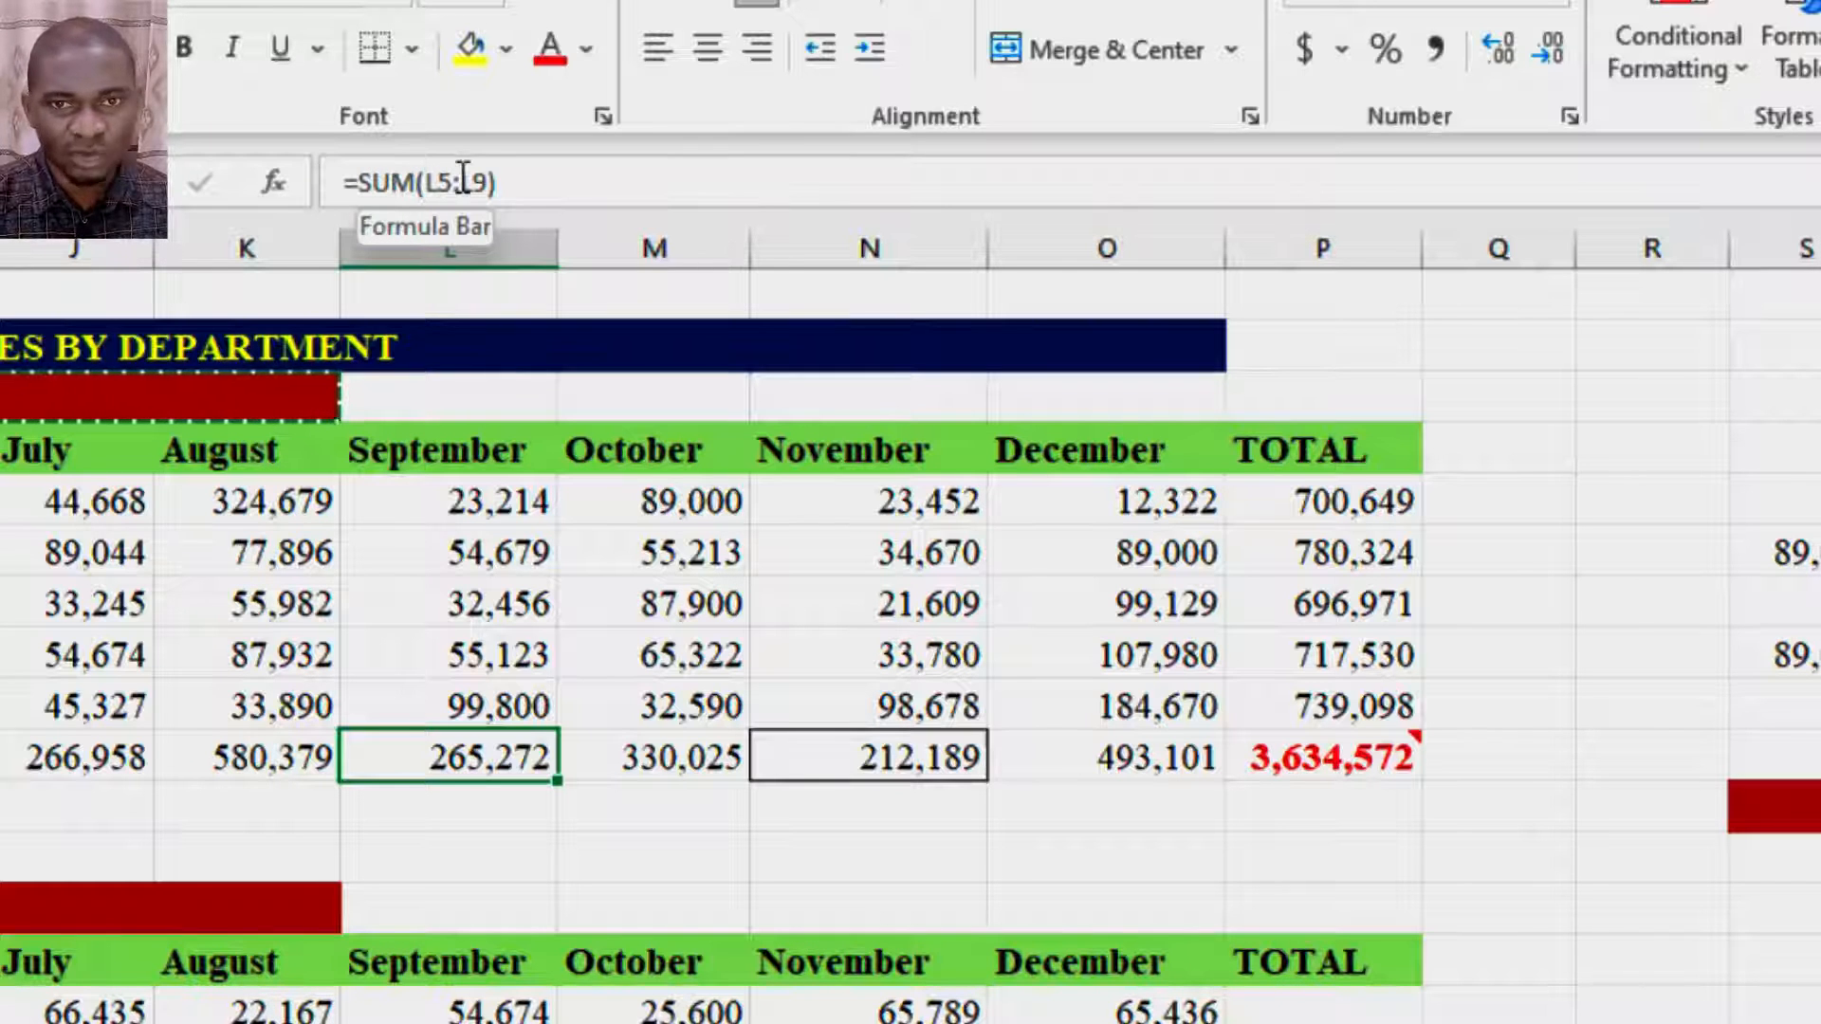
key(ctrl+c)
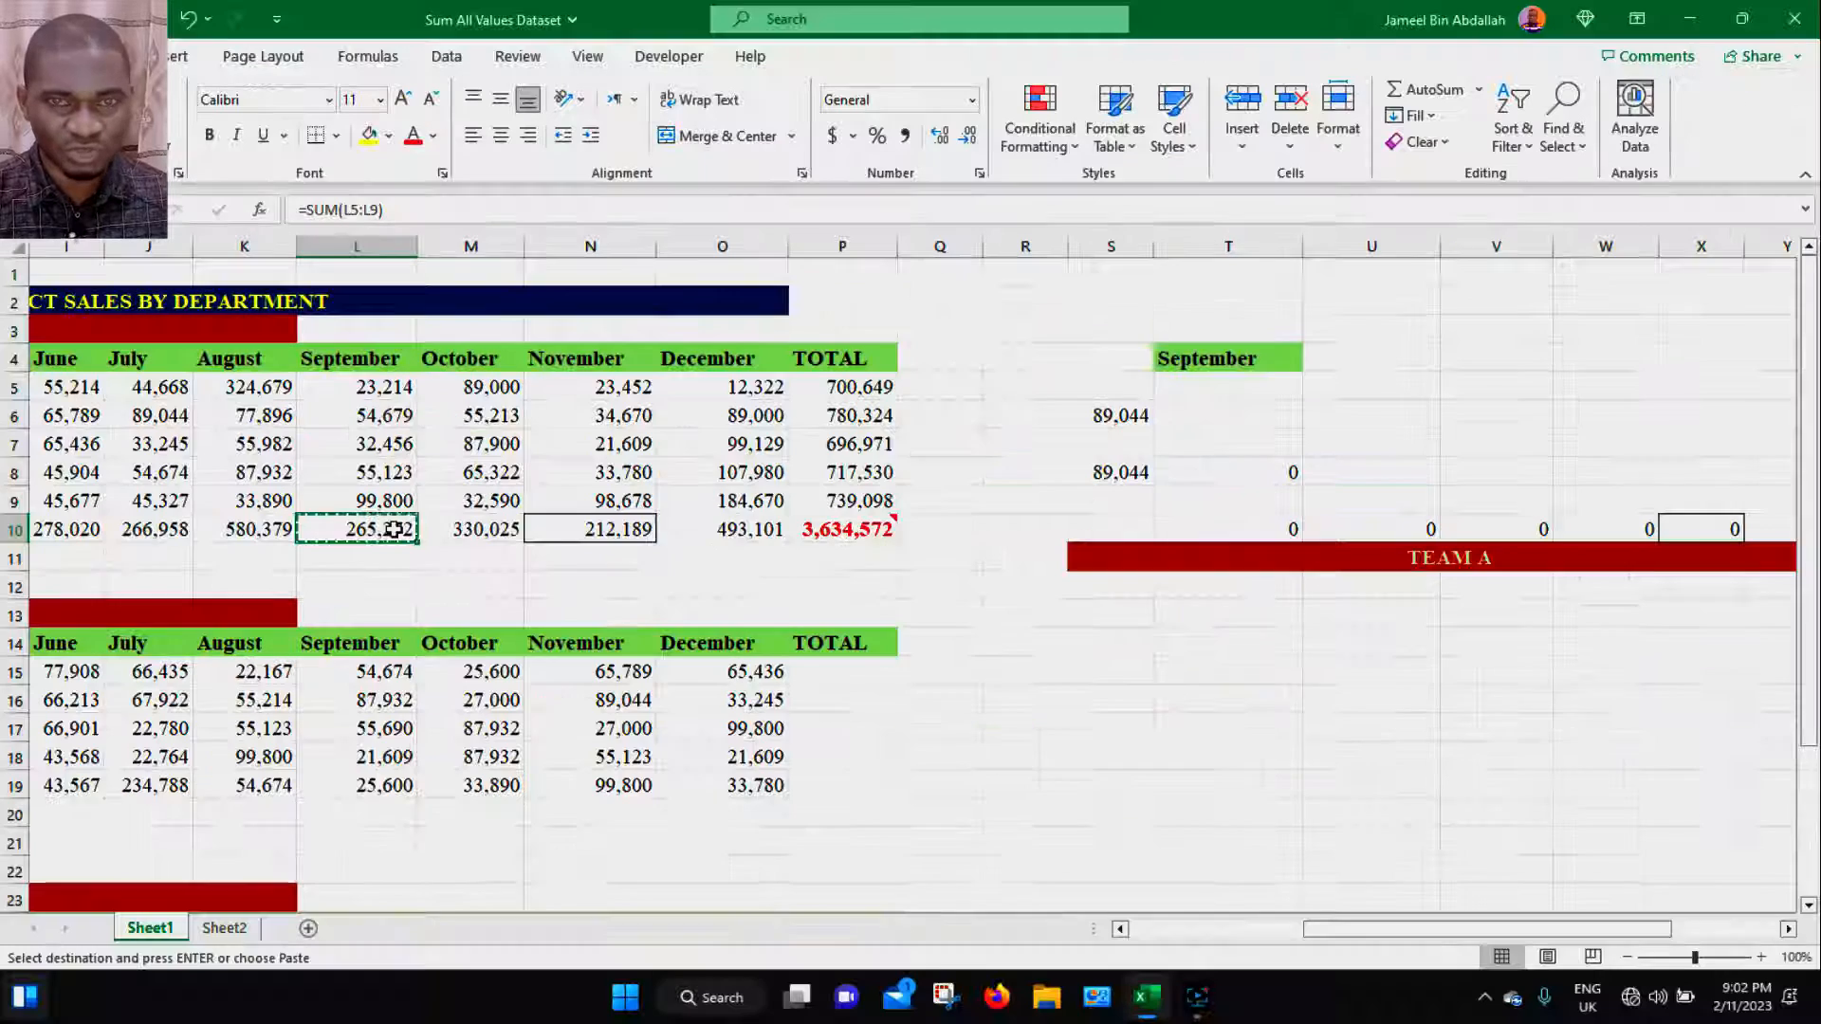
click(1209, 618)
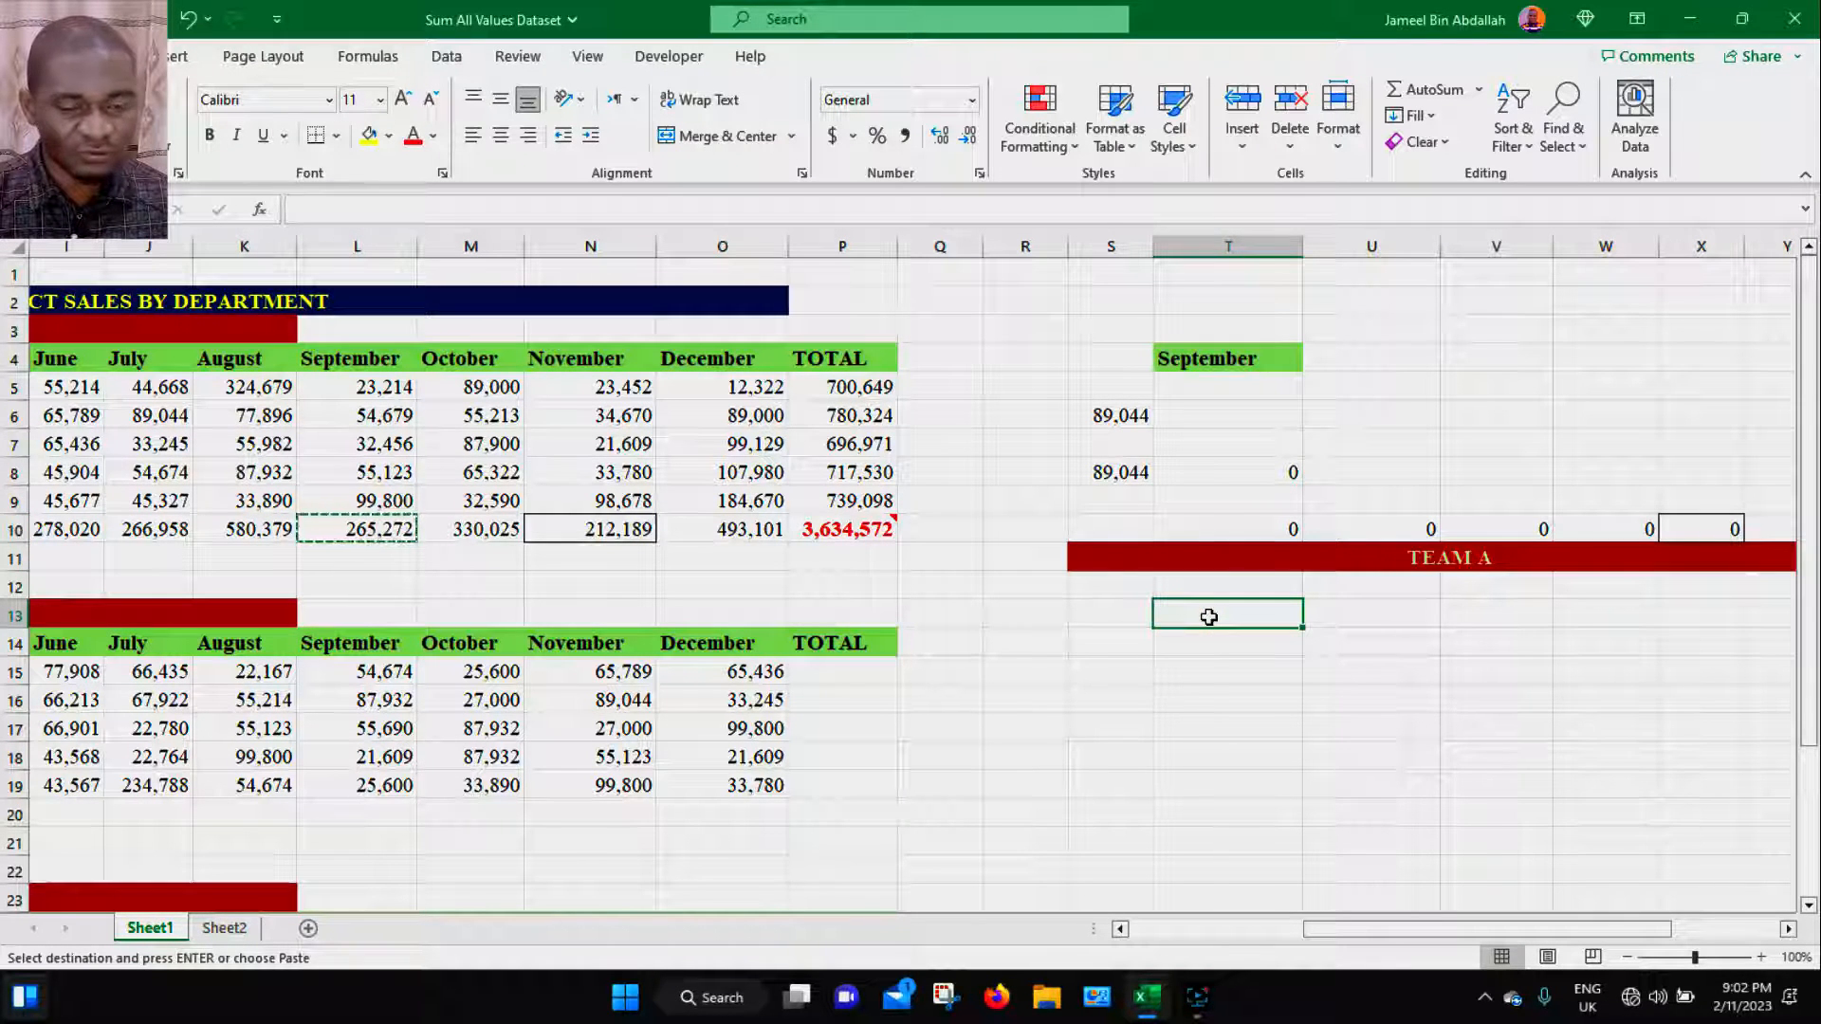
key(ctrl+alt+v)
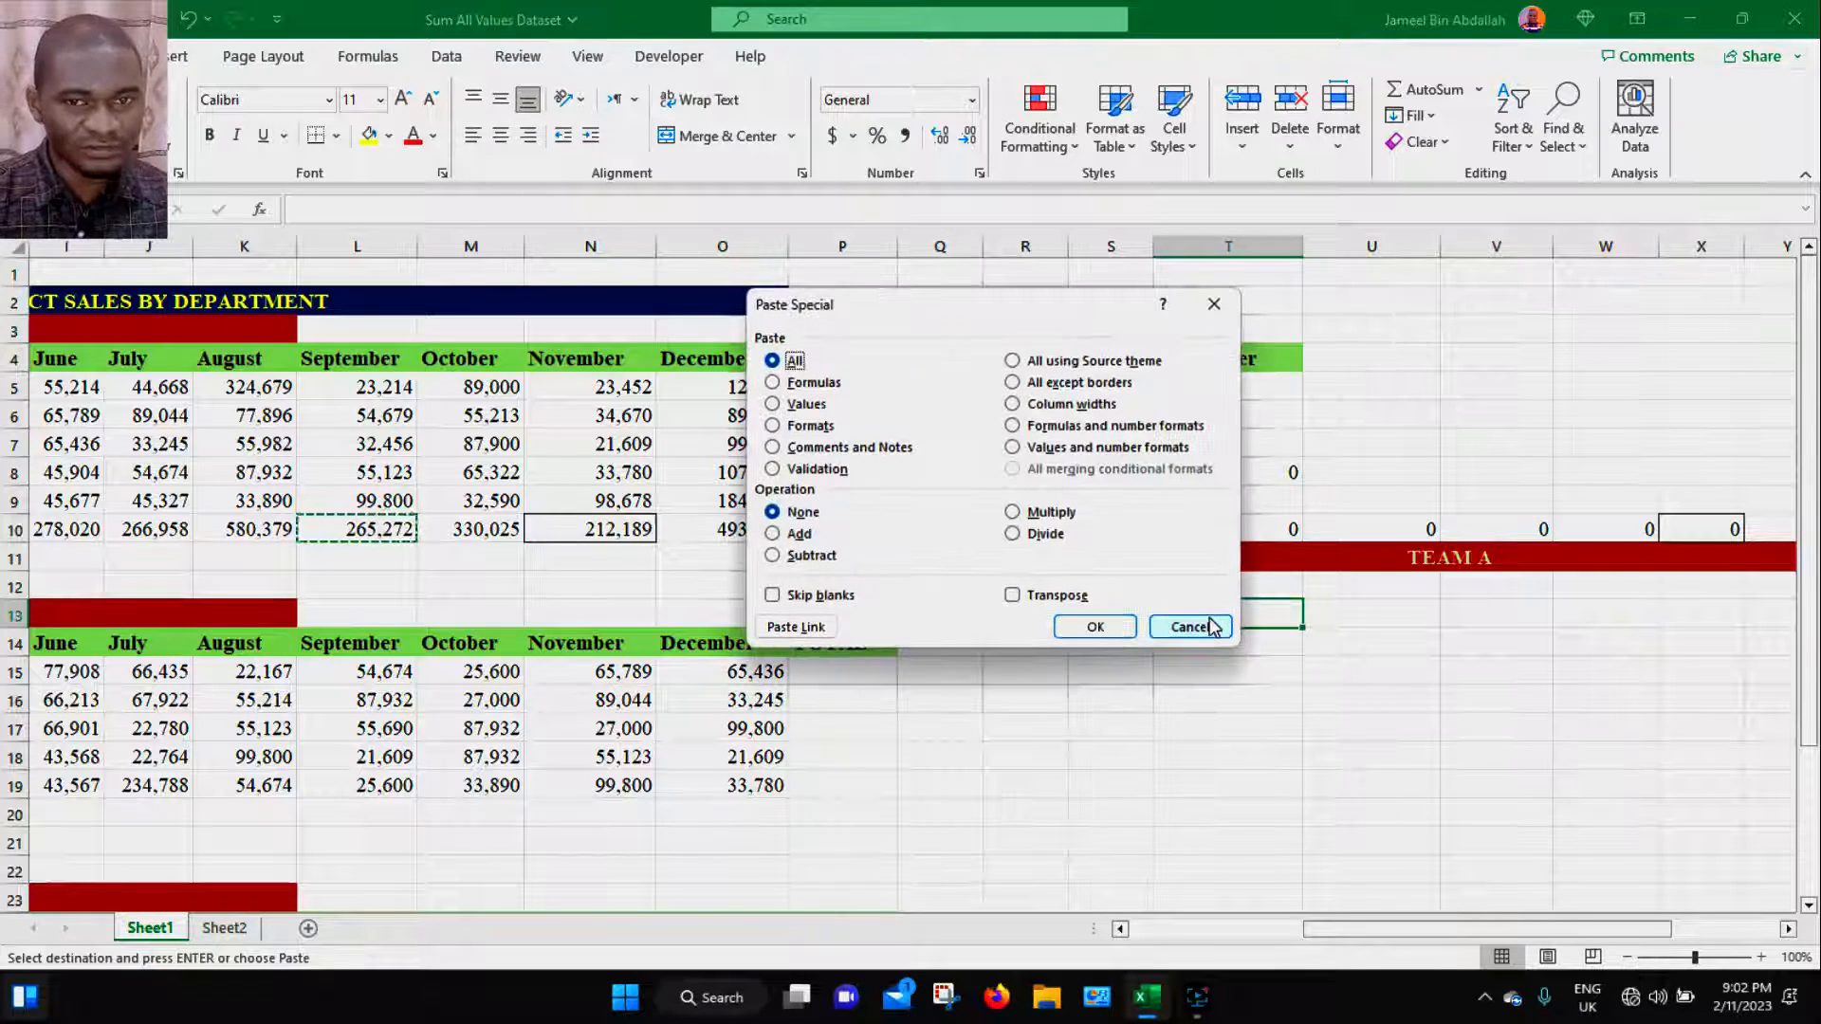
click(774, 383)
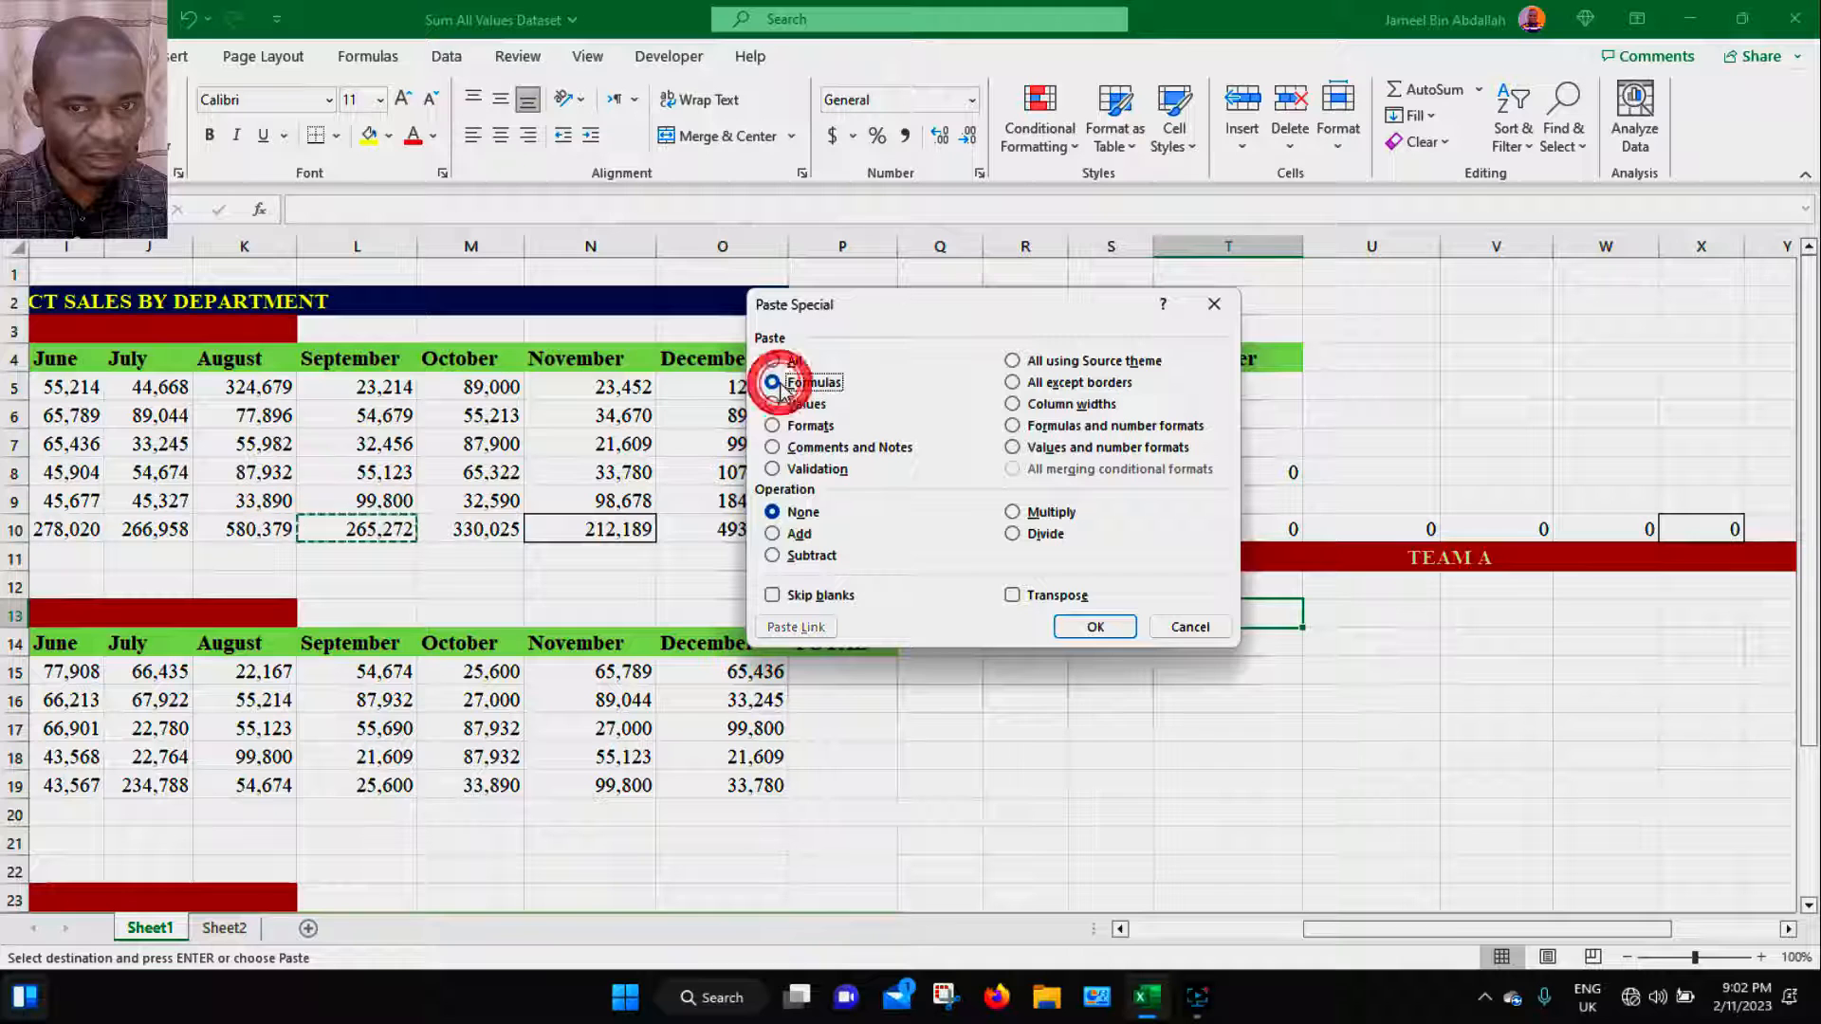
click(1133, 634)
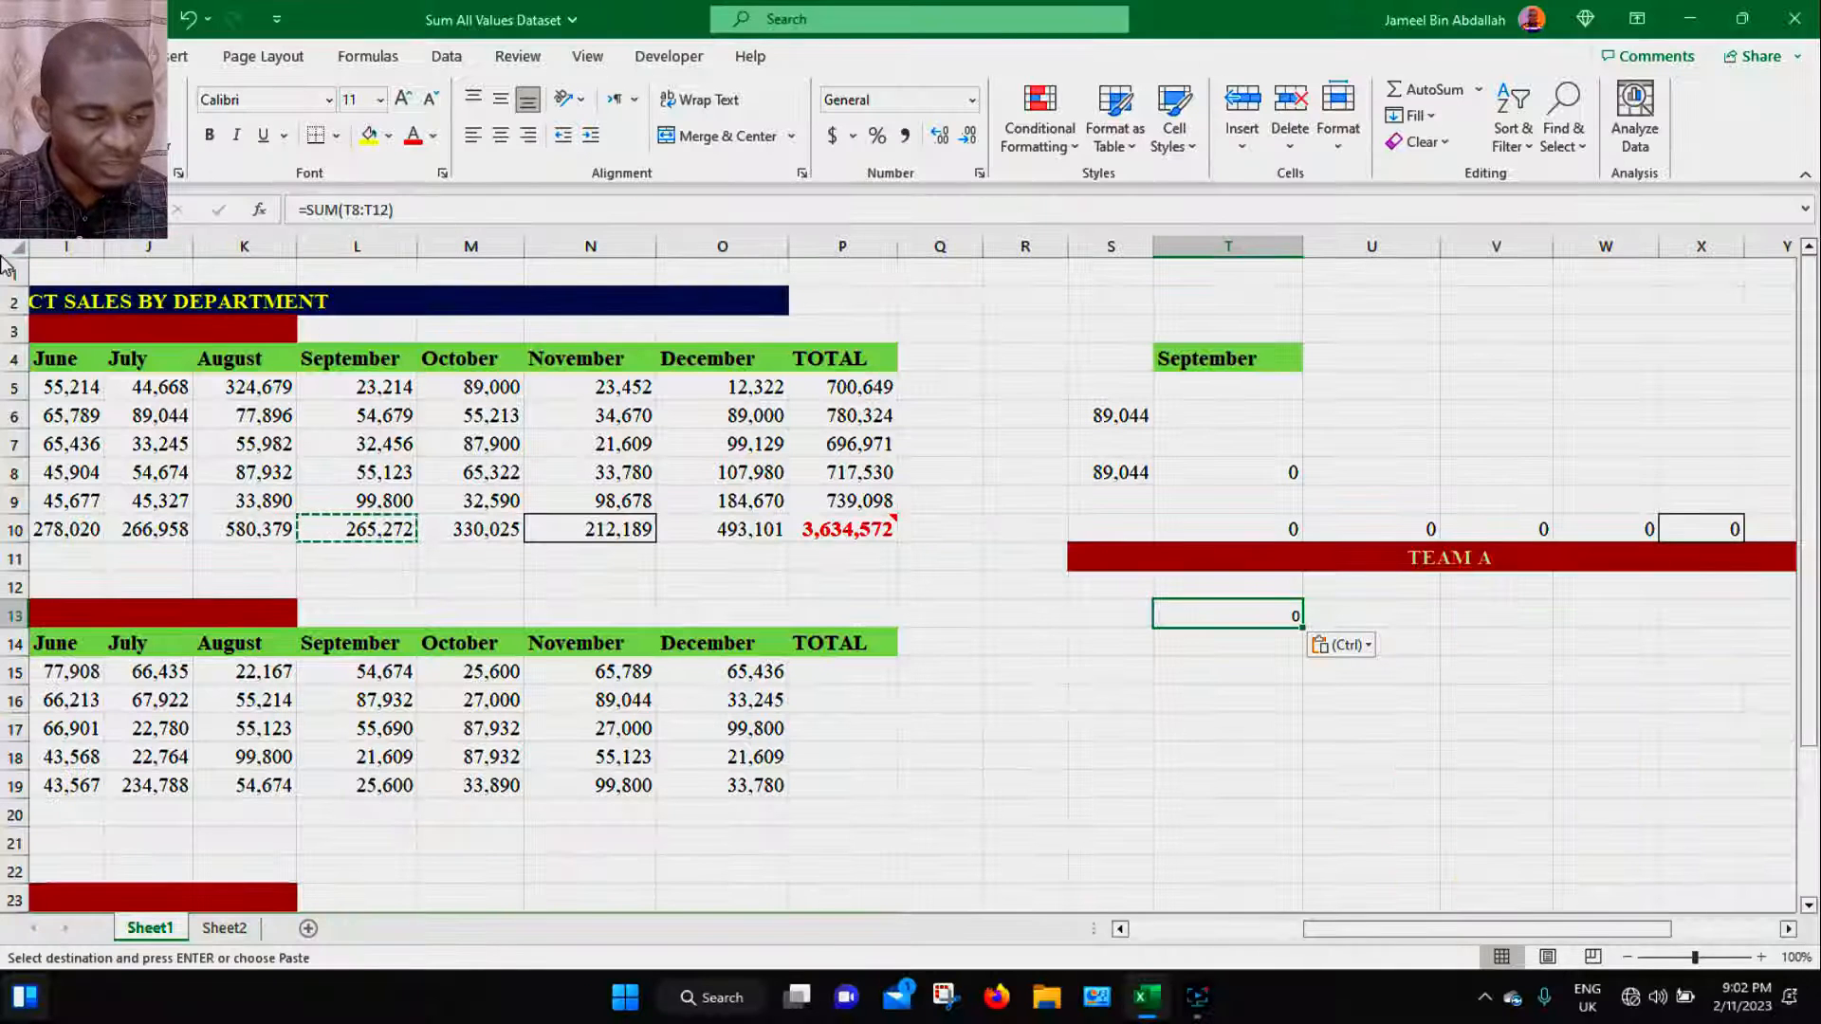
click(380, 528)
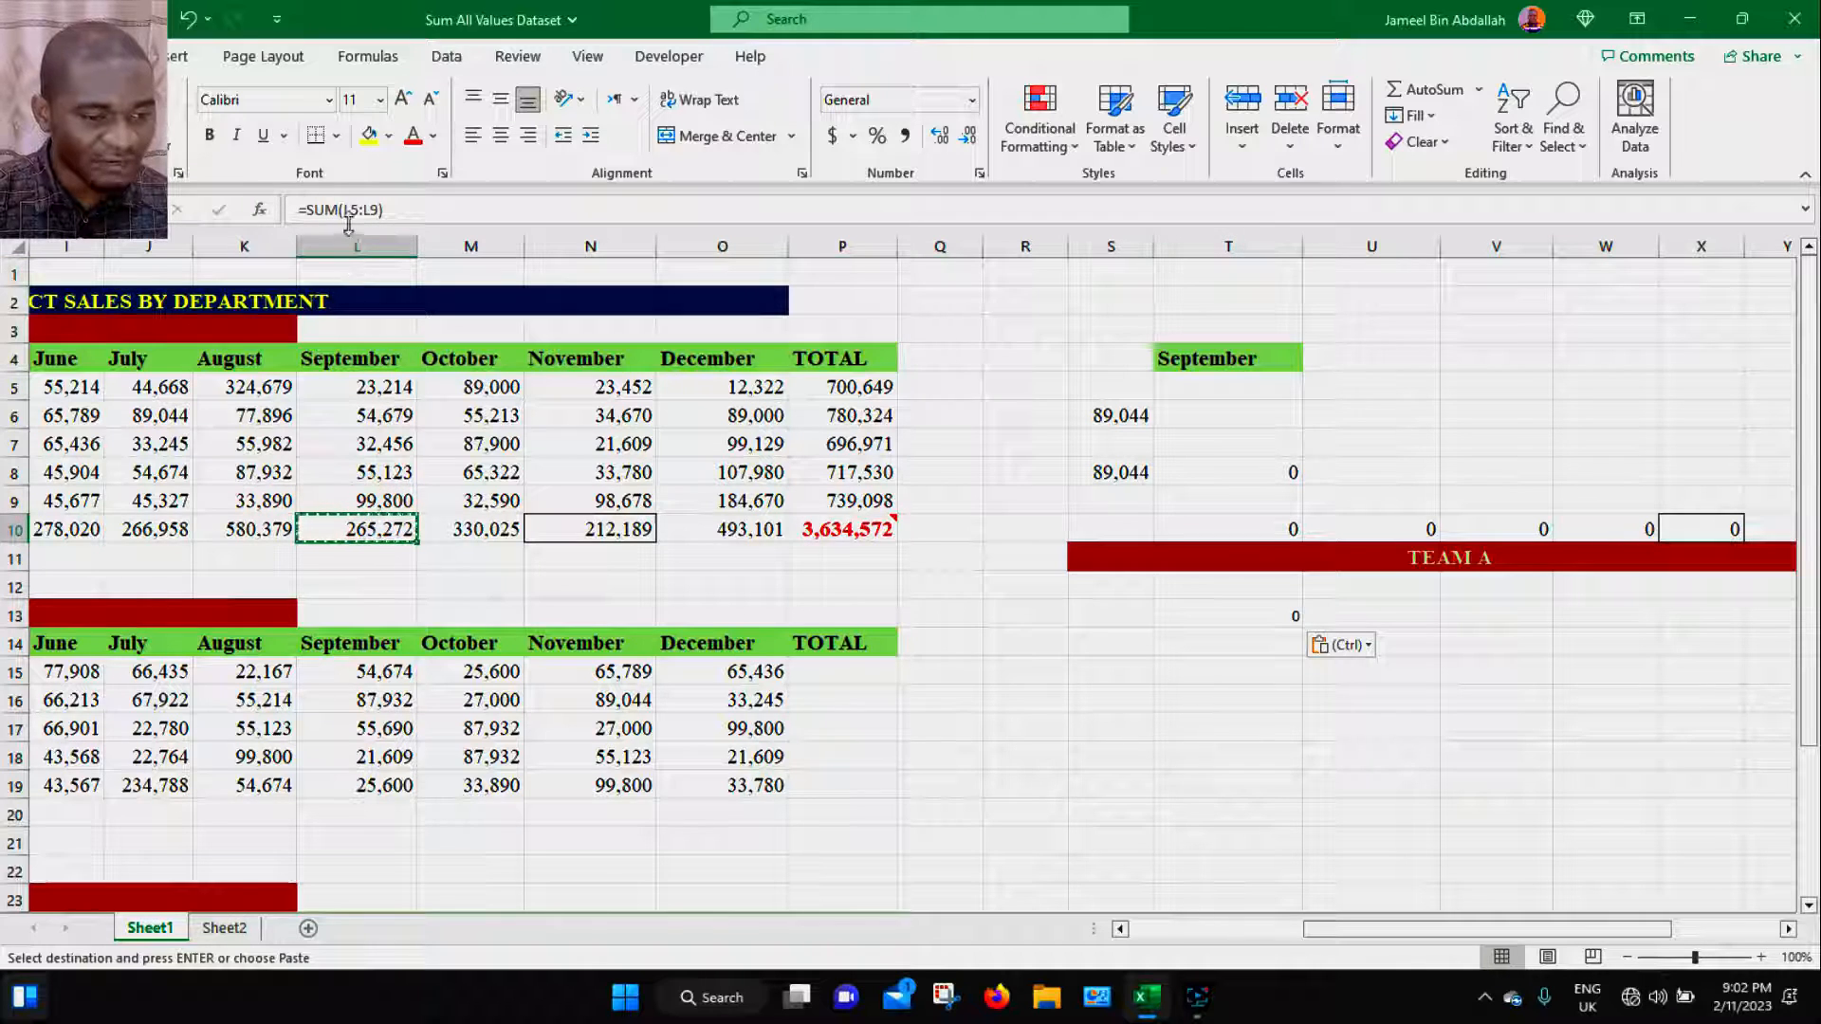
click(1278, 615)
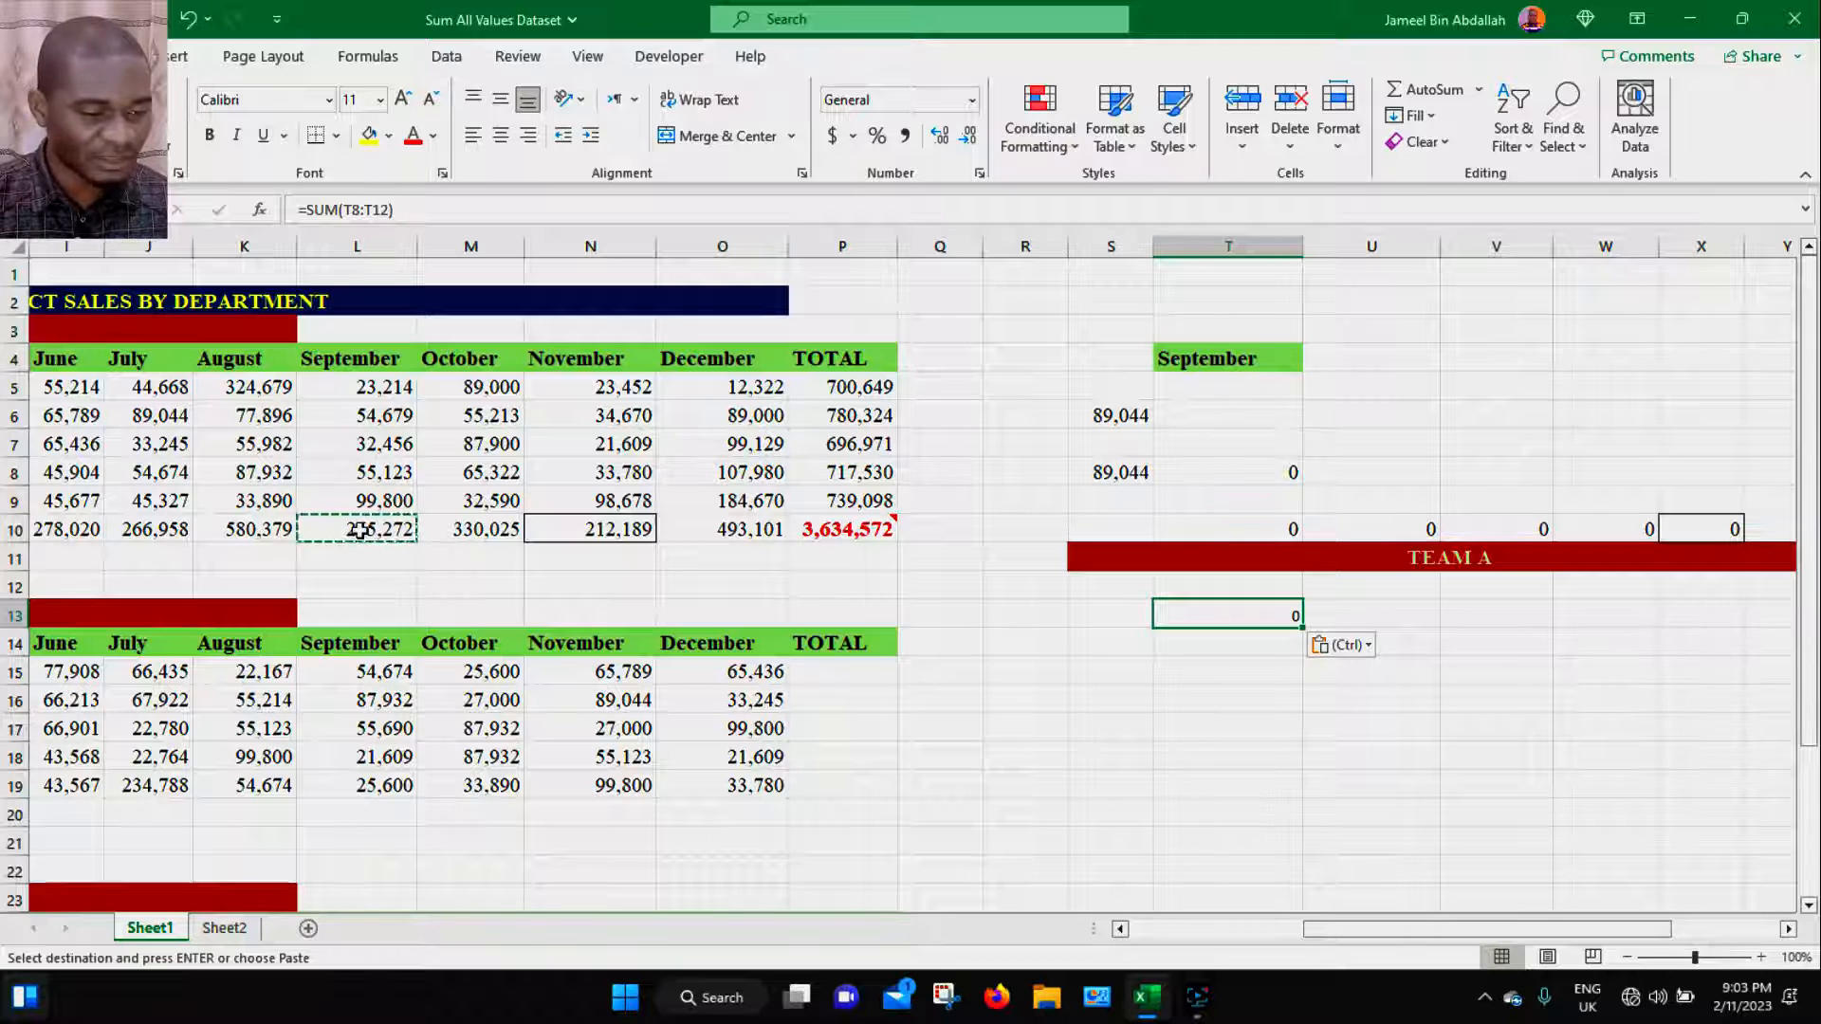
- Copy the September total in L10 and paste it into T14 as Values only
click(359, 530)
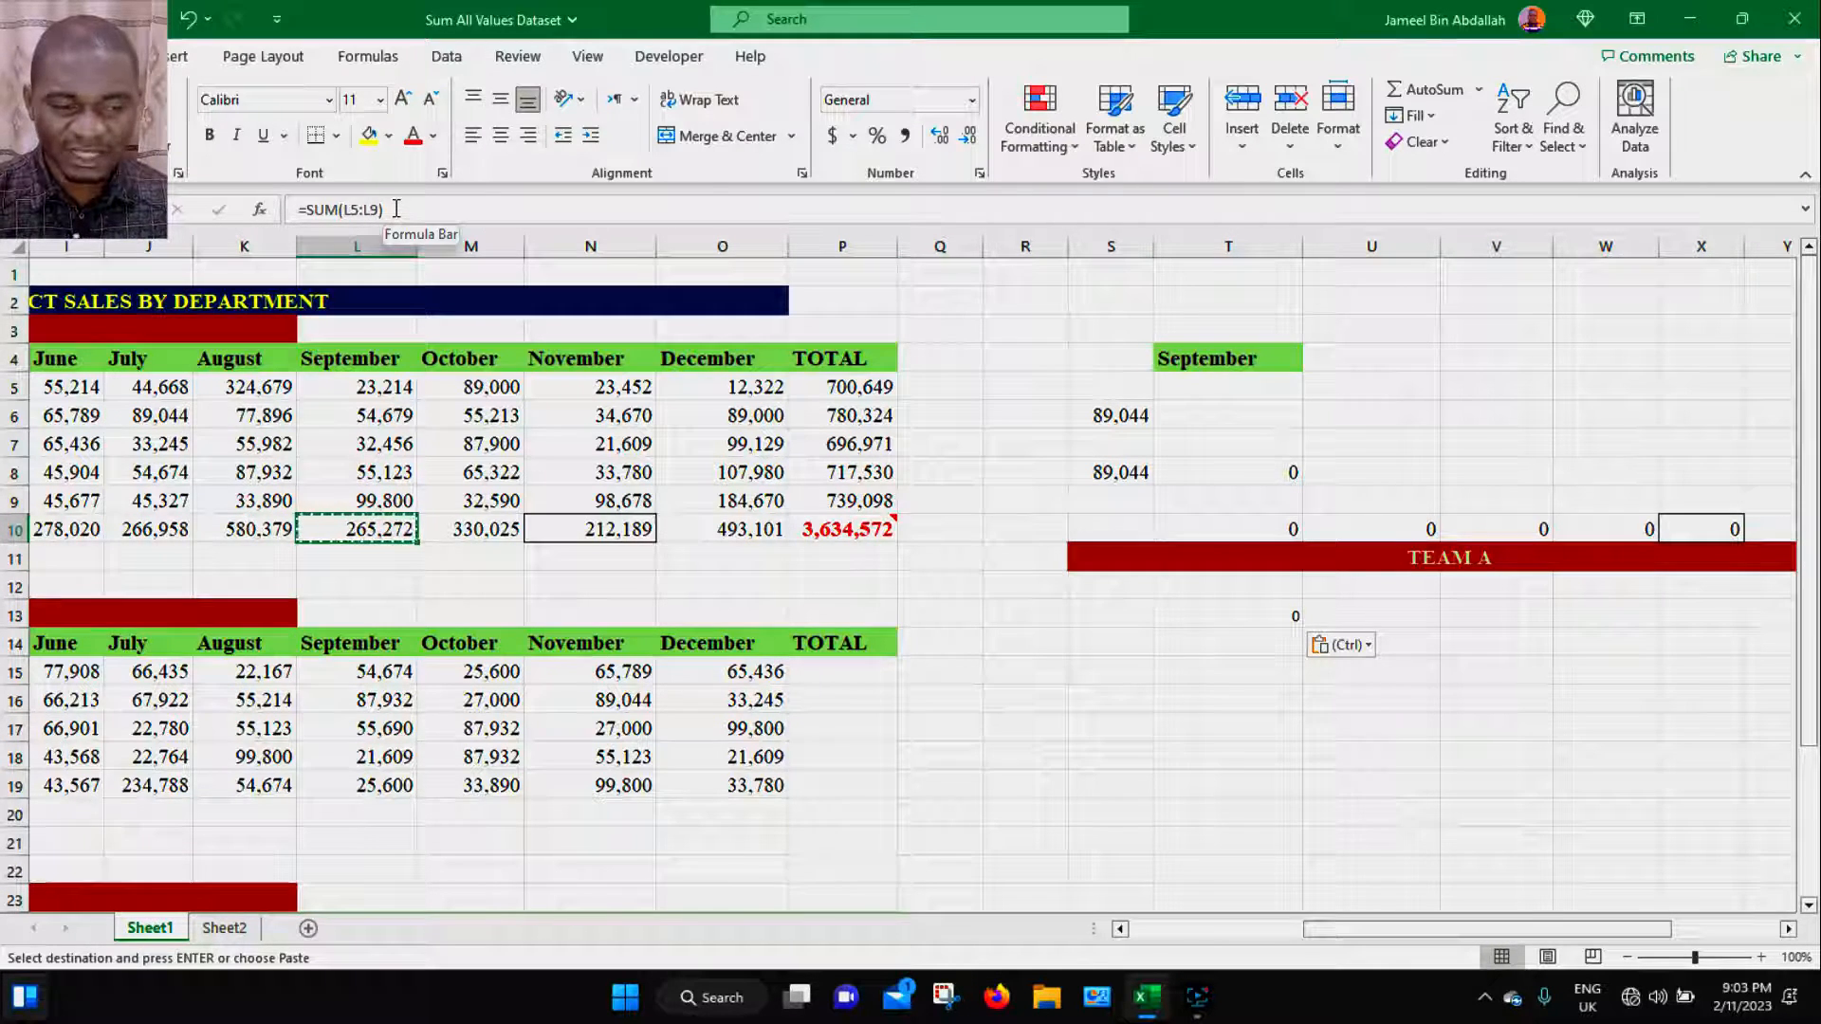
key(ctrl+c)
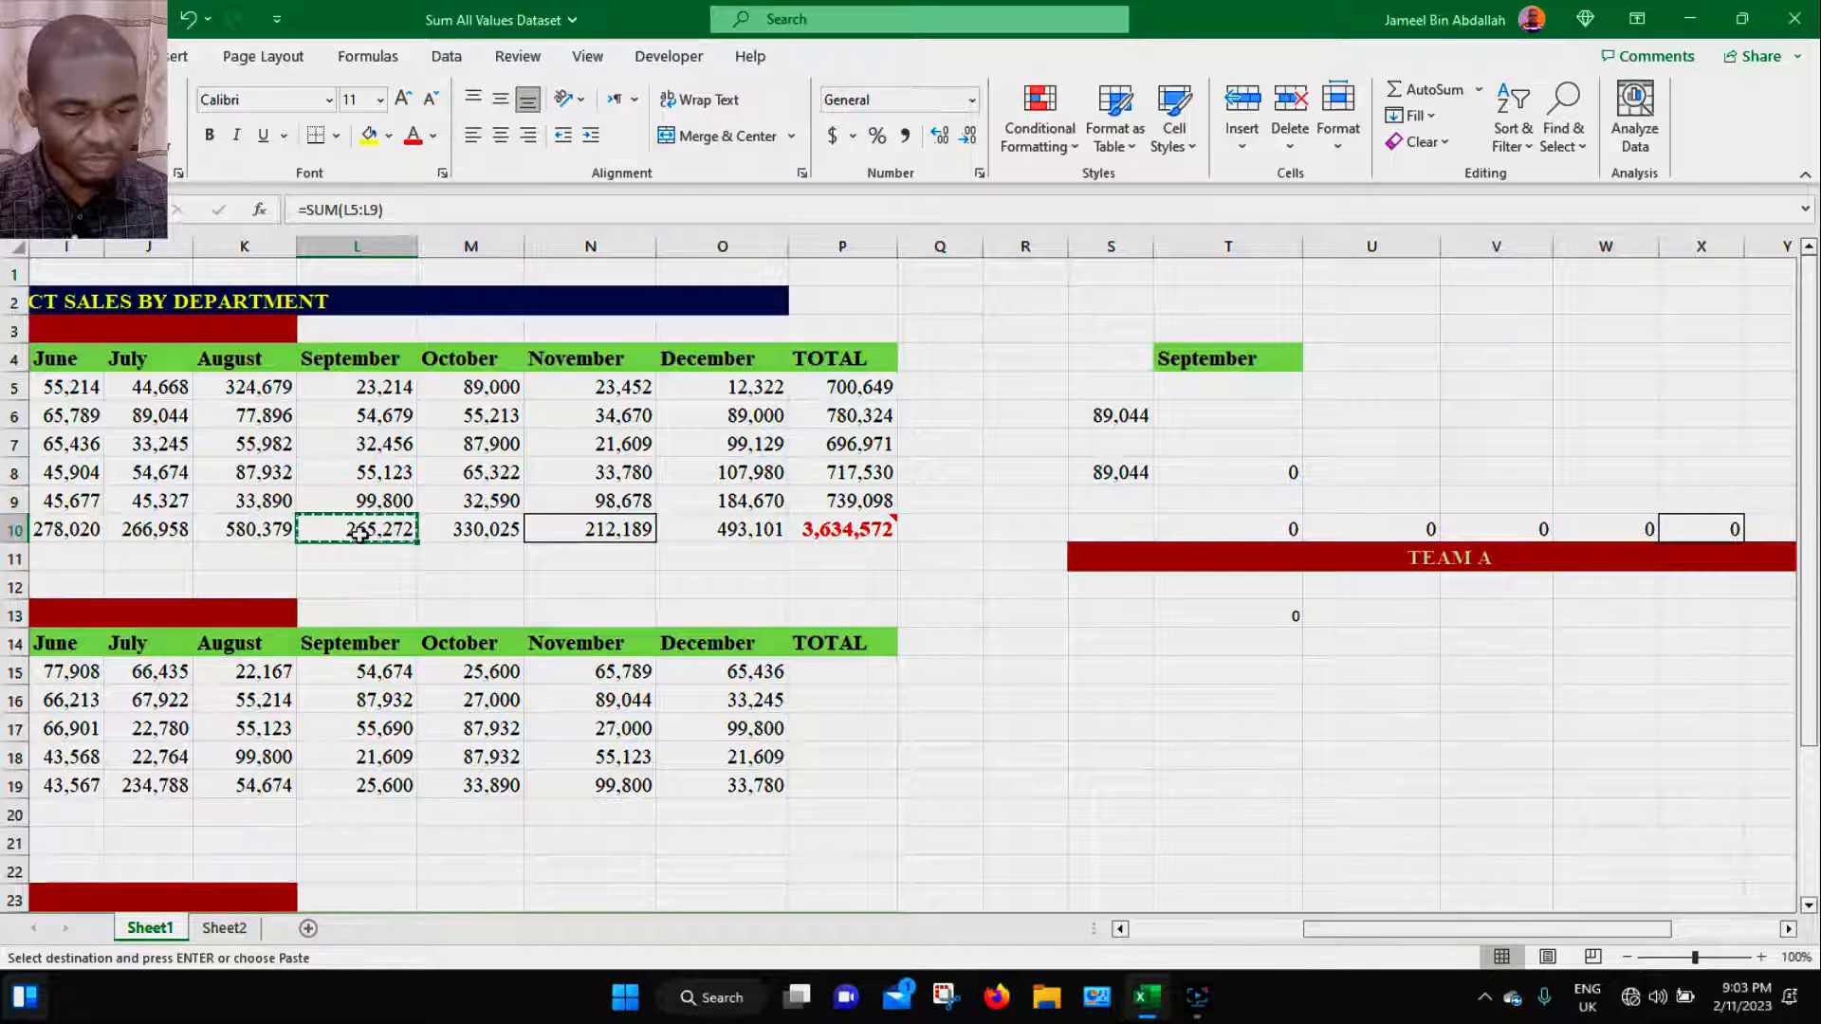
click(1199, 646)
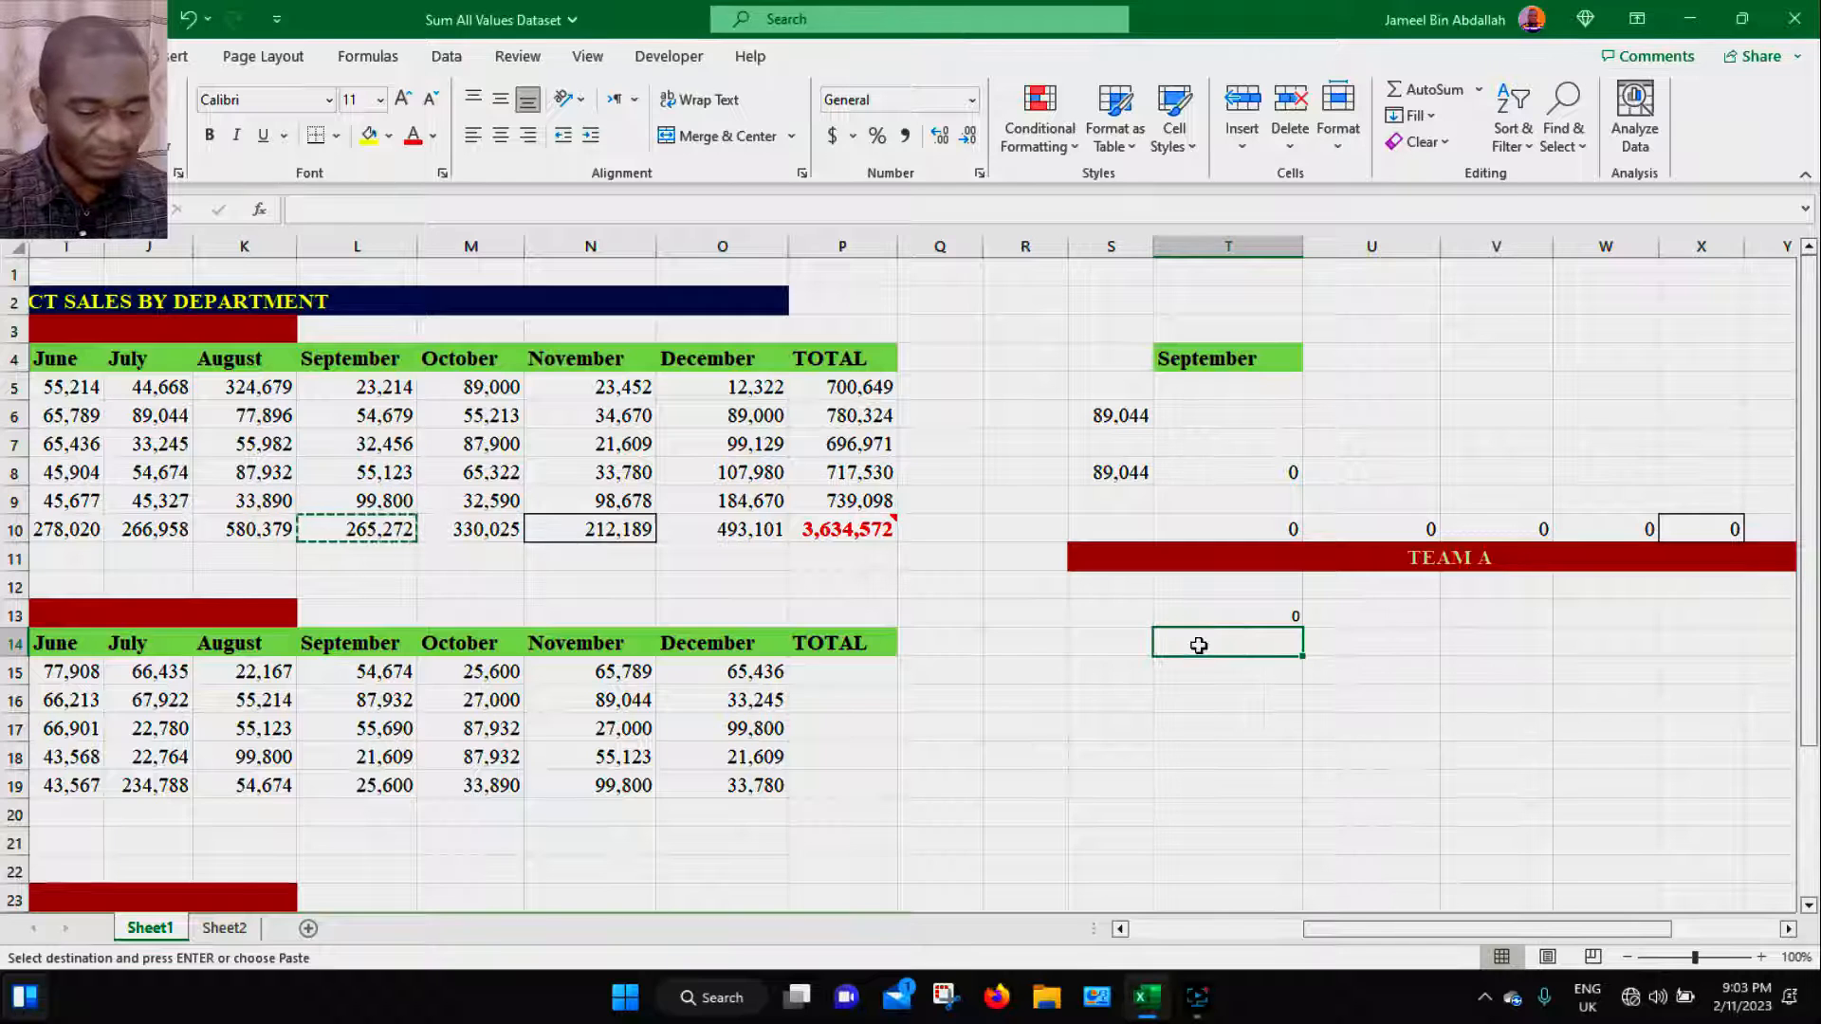
key(ctrl+alt+v)
click(803, 404)
click(1097, 627)
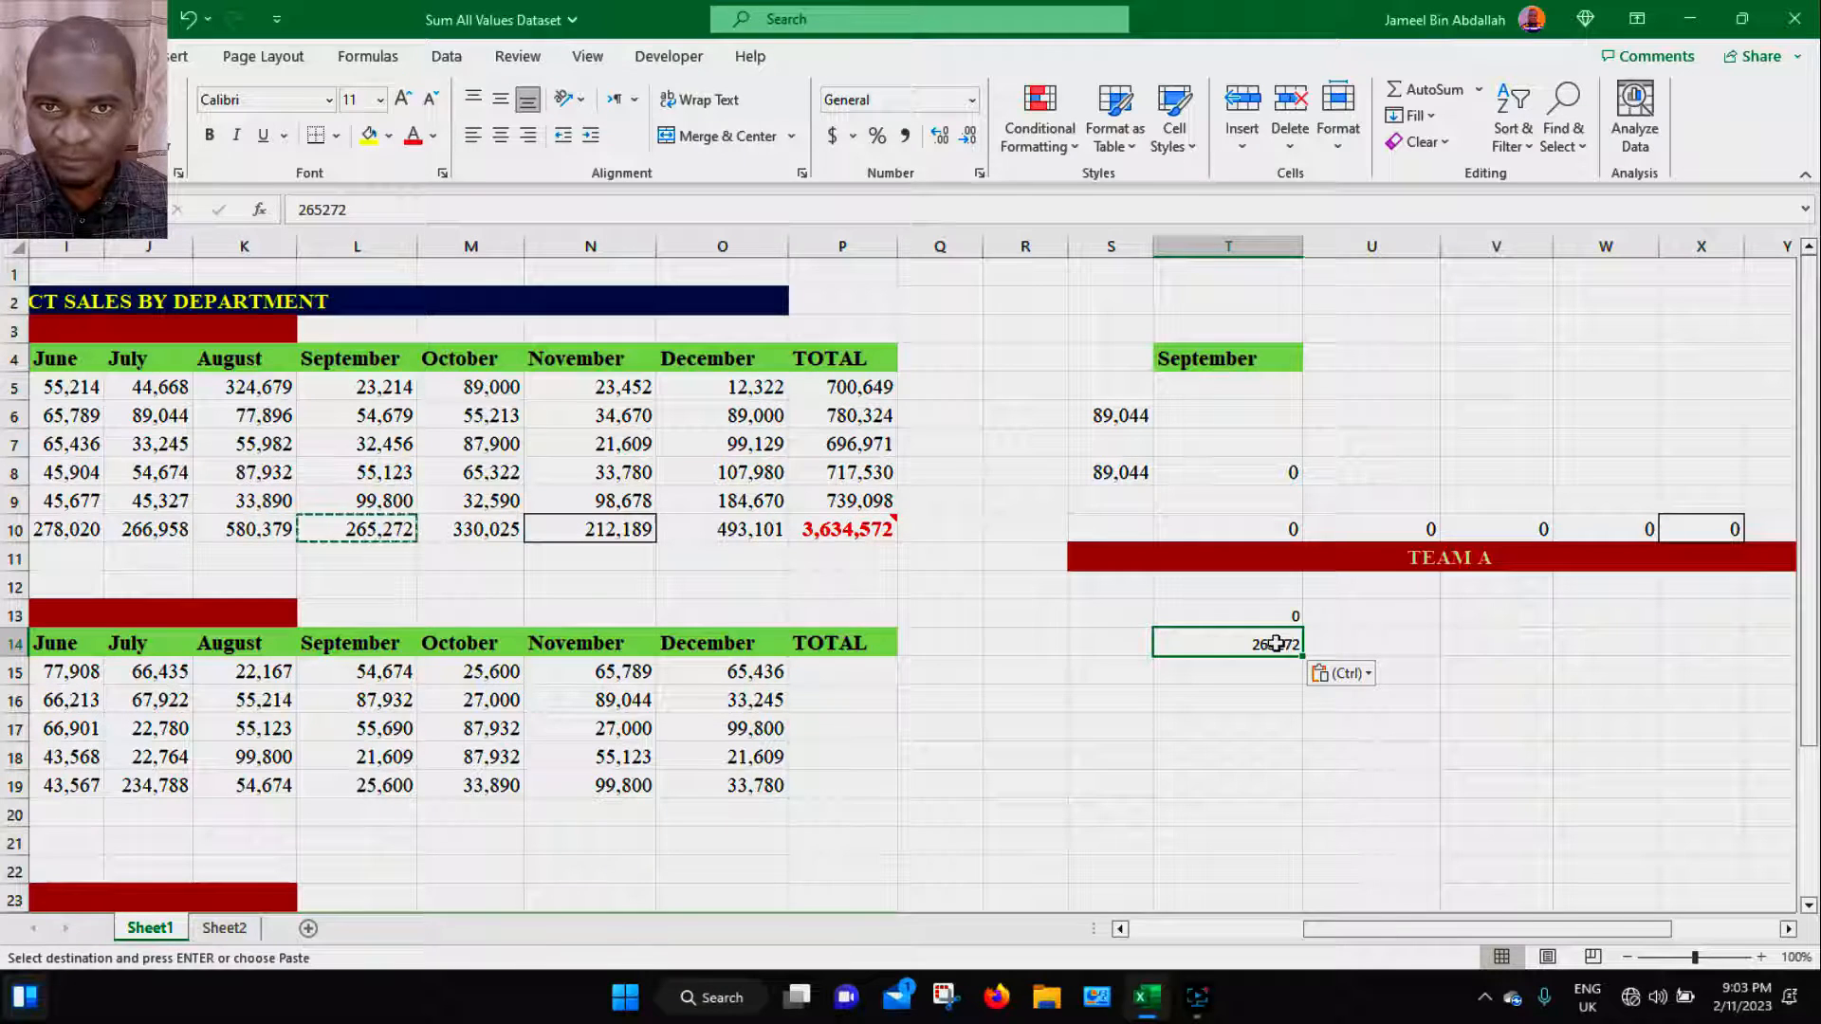
click(1302, 697)
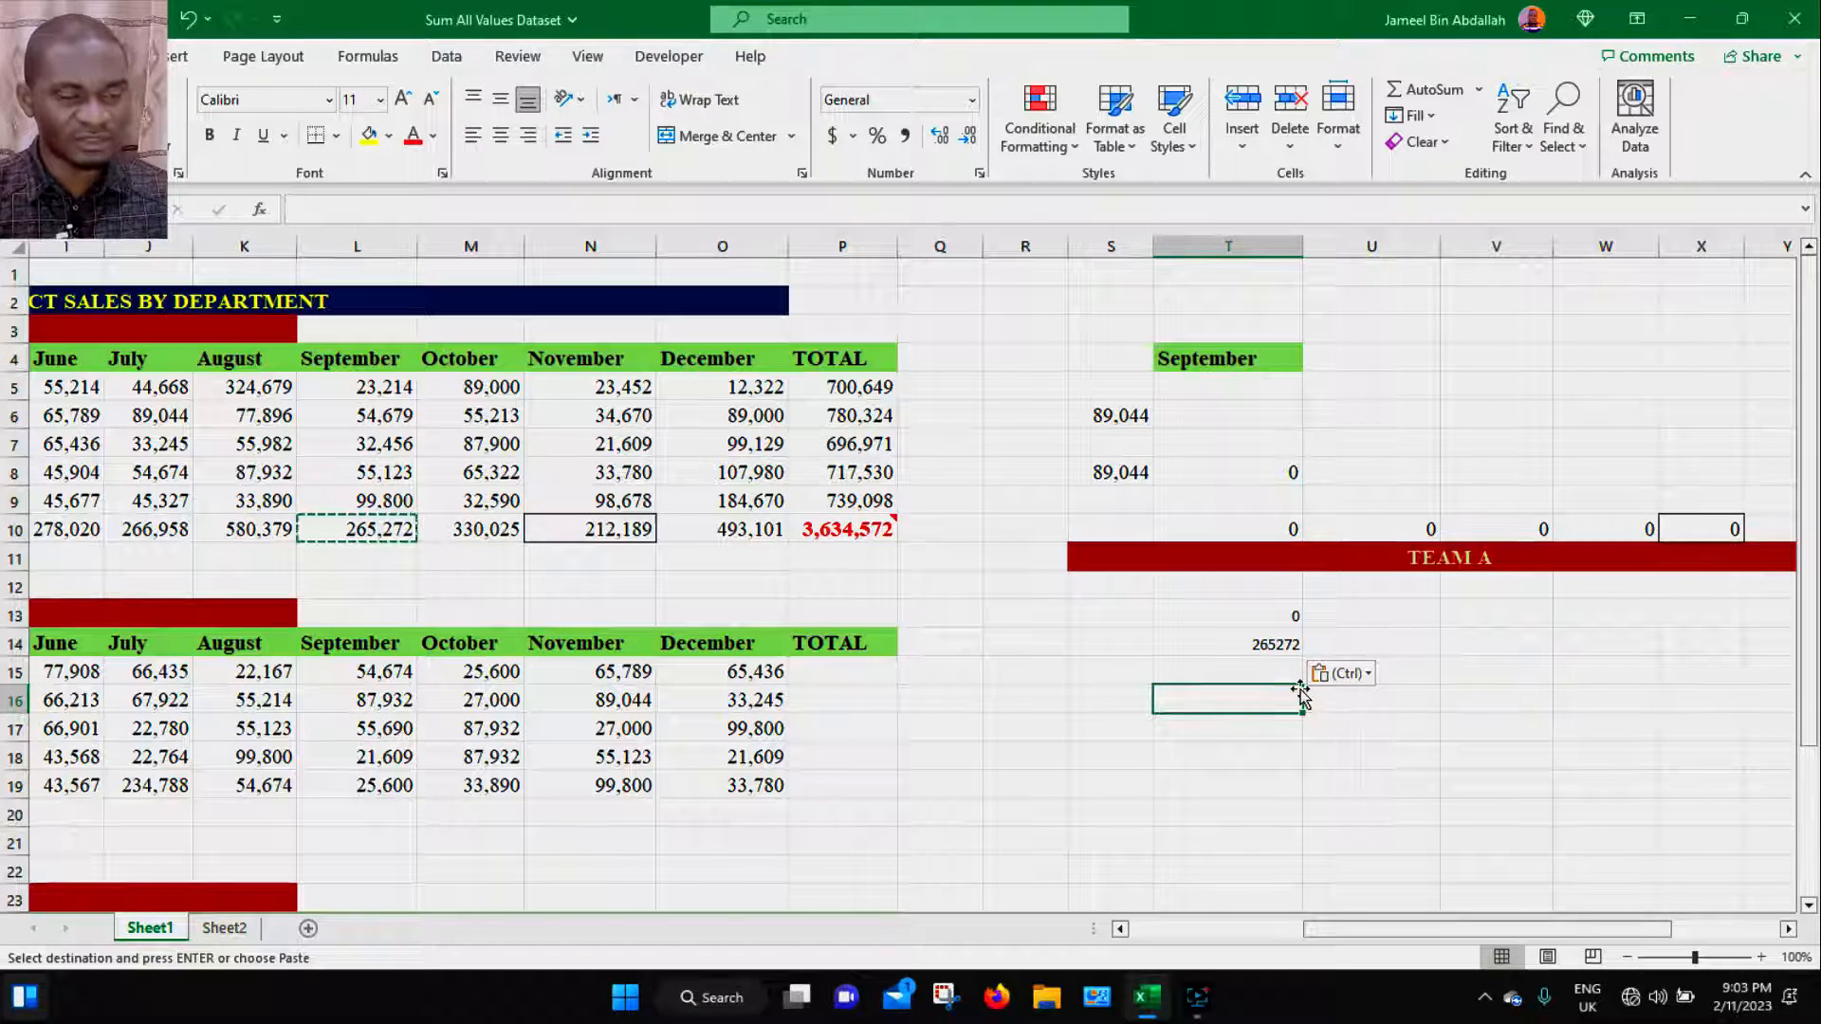
- Copy the September header in L4 and paste it into U4 as Values only
click(385, 357)
key(ctrl+c)
click(1374, 356)
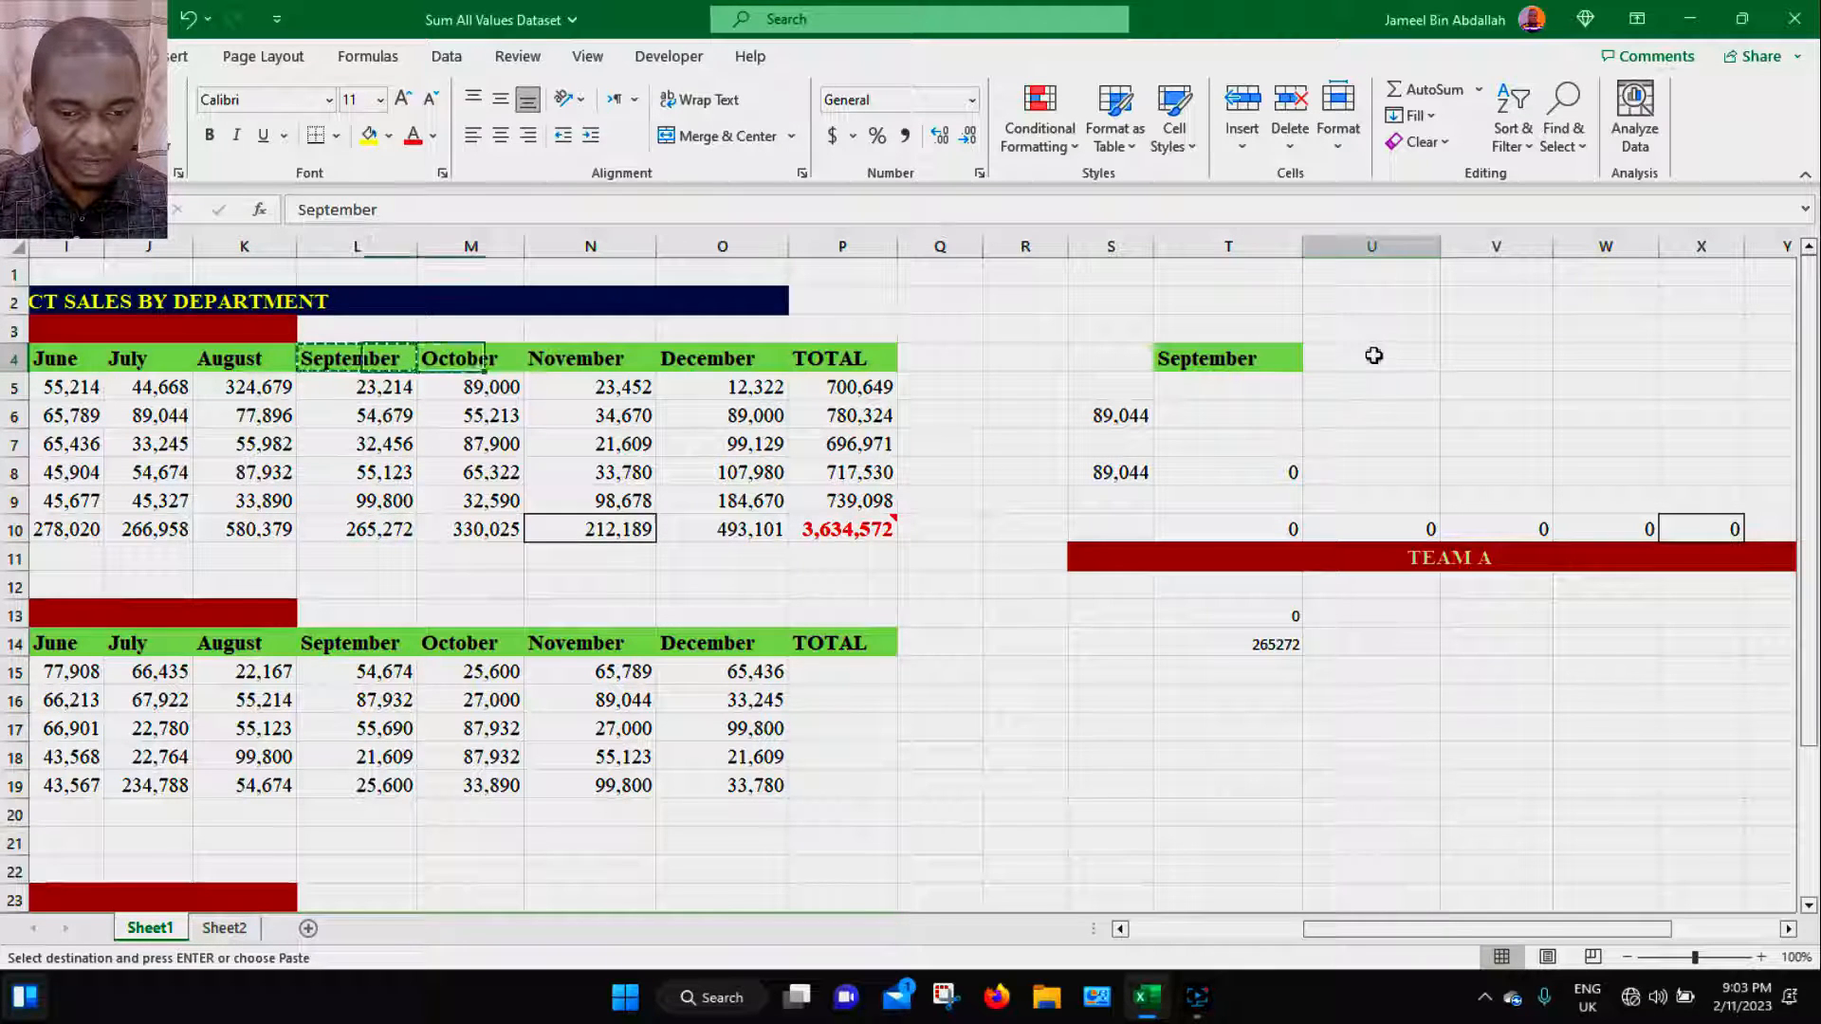
key(ctrl+alt+v)
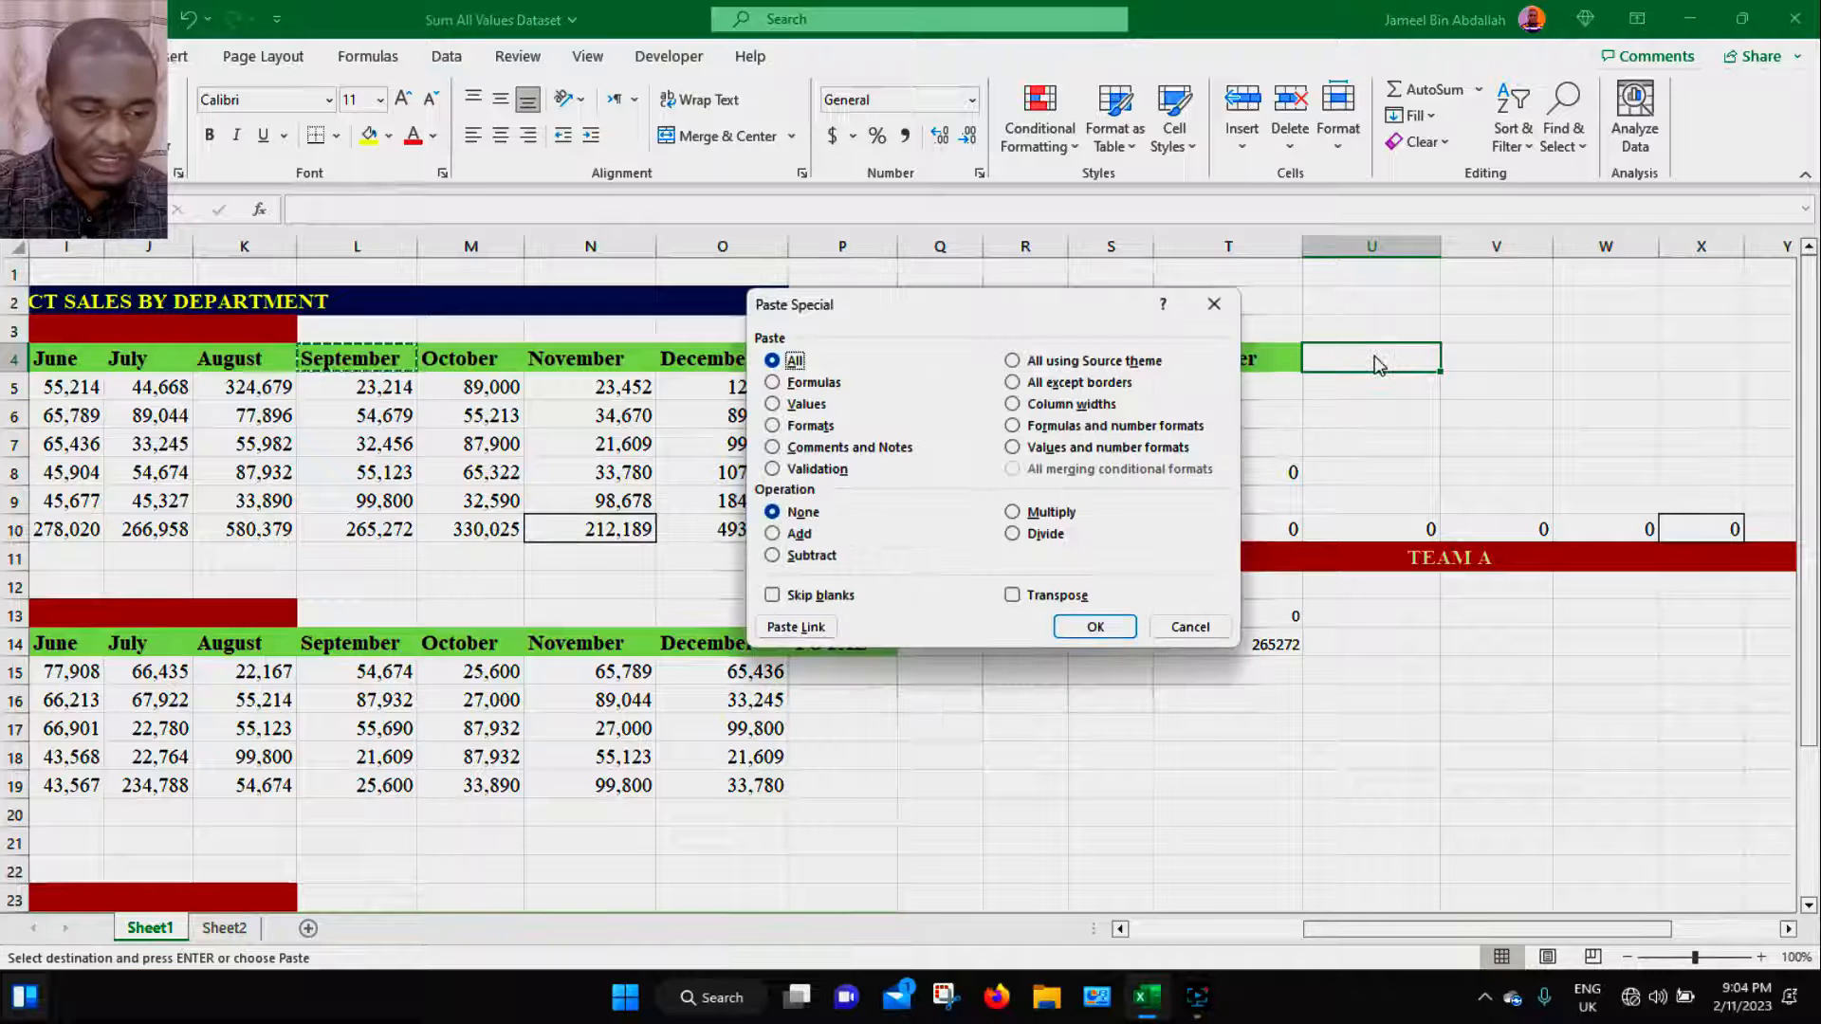
click(772, 385)
click(772, 404)
click(1096, 627)
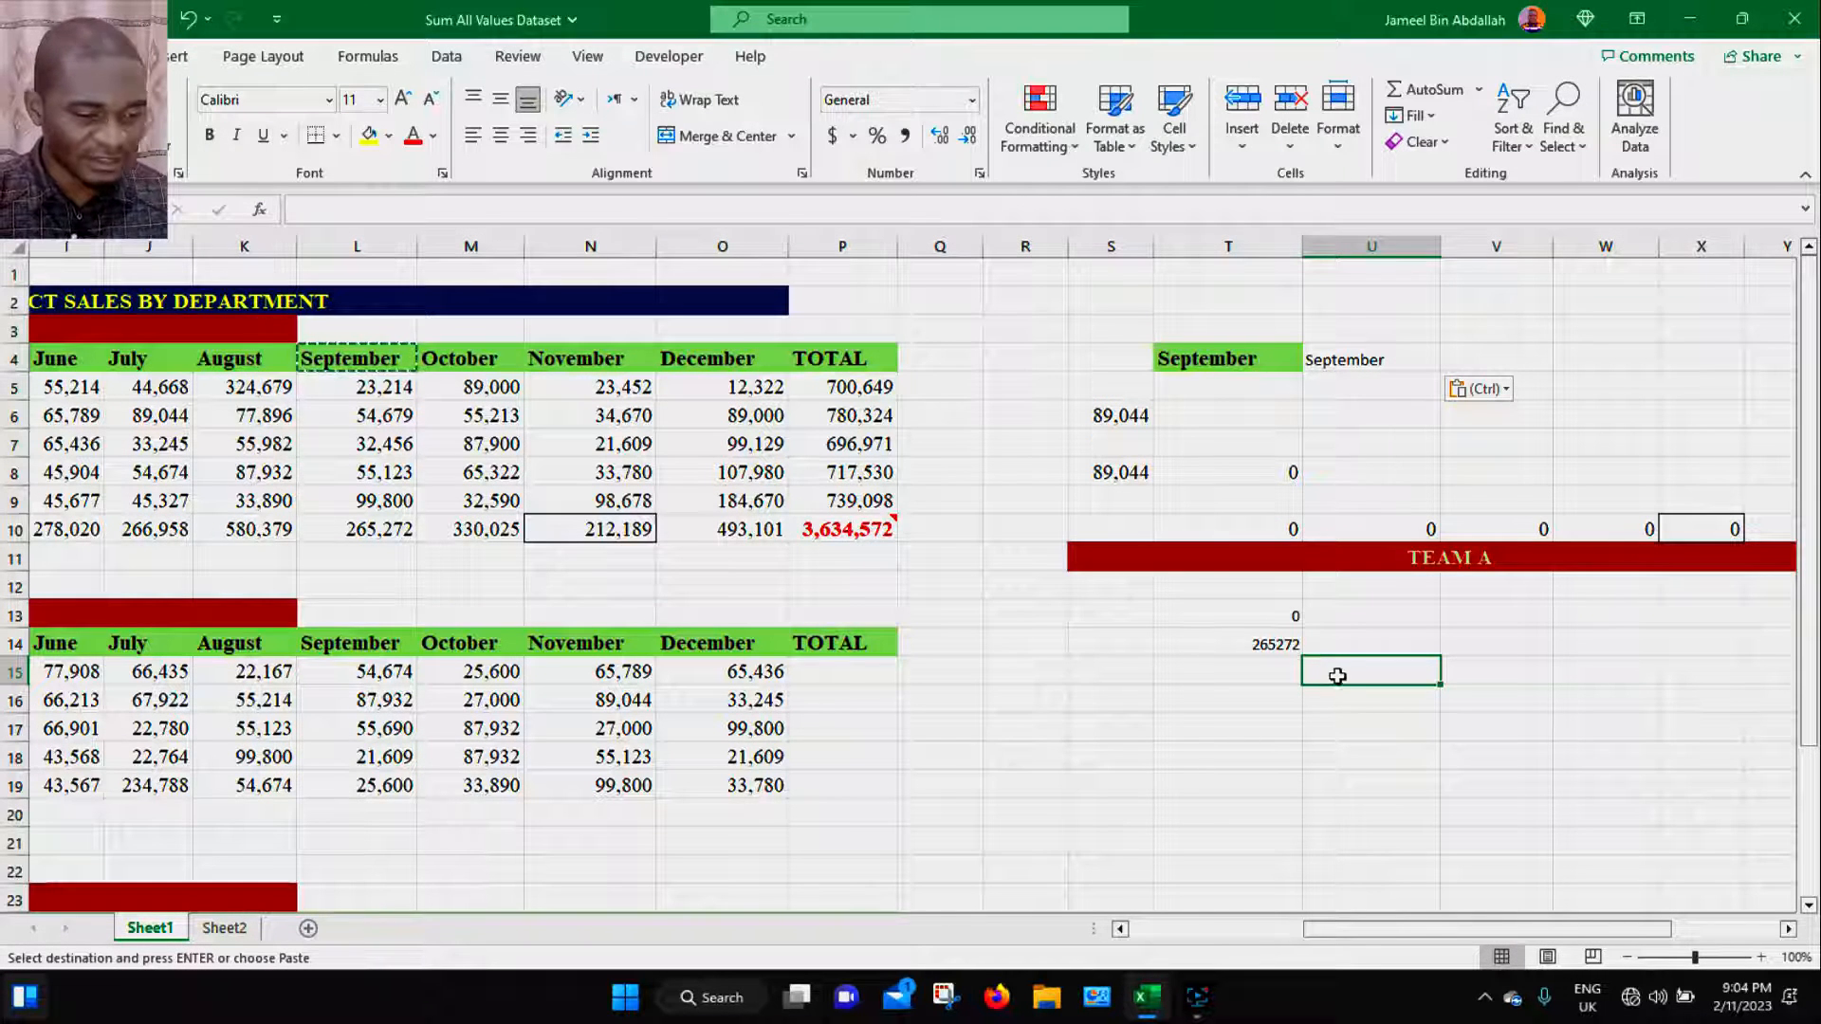
- Copy the October header in M4 and paste only its Formats into V4
click(483, 362)
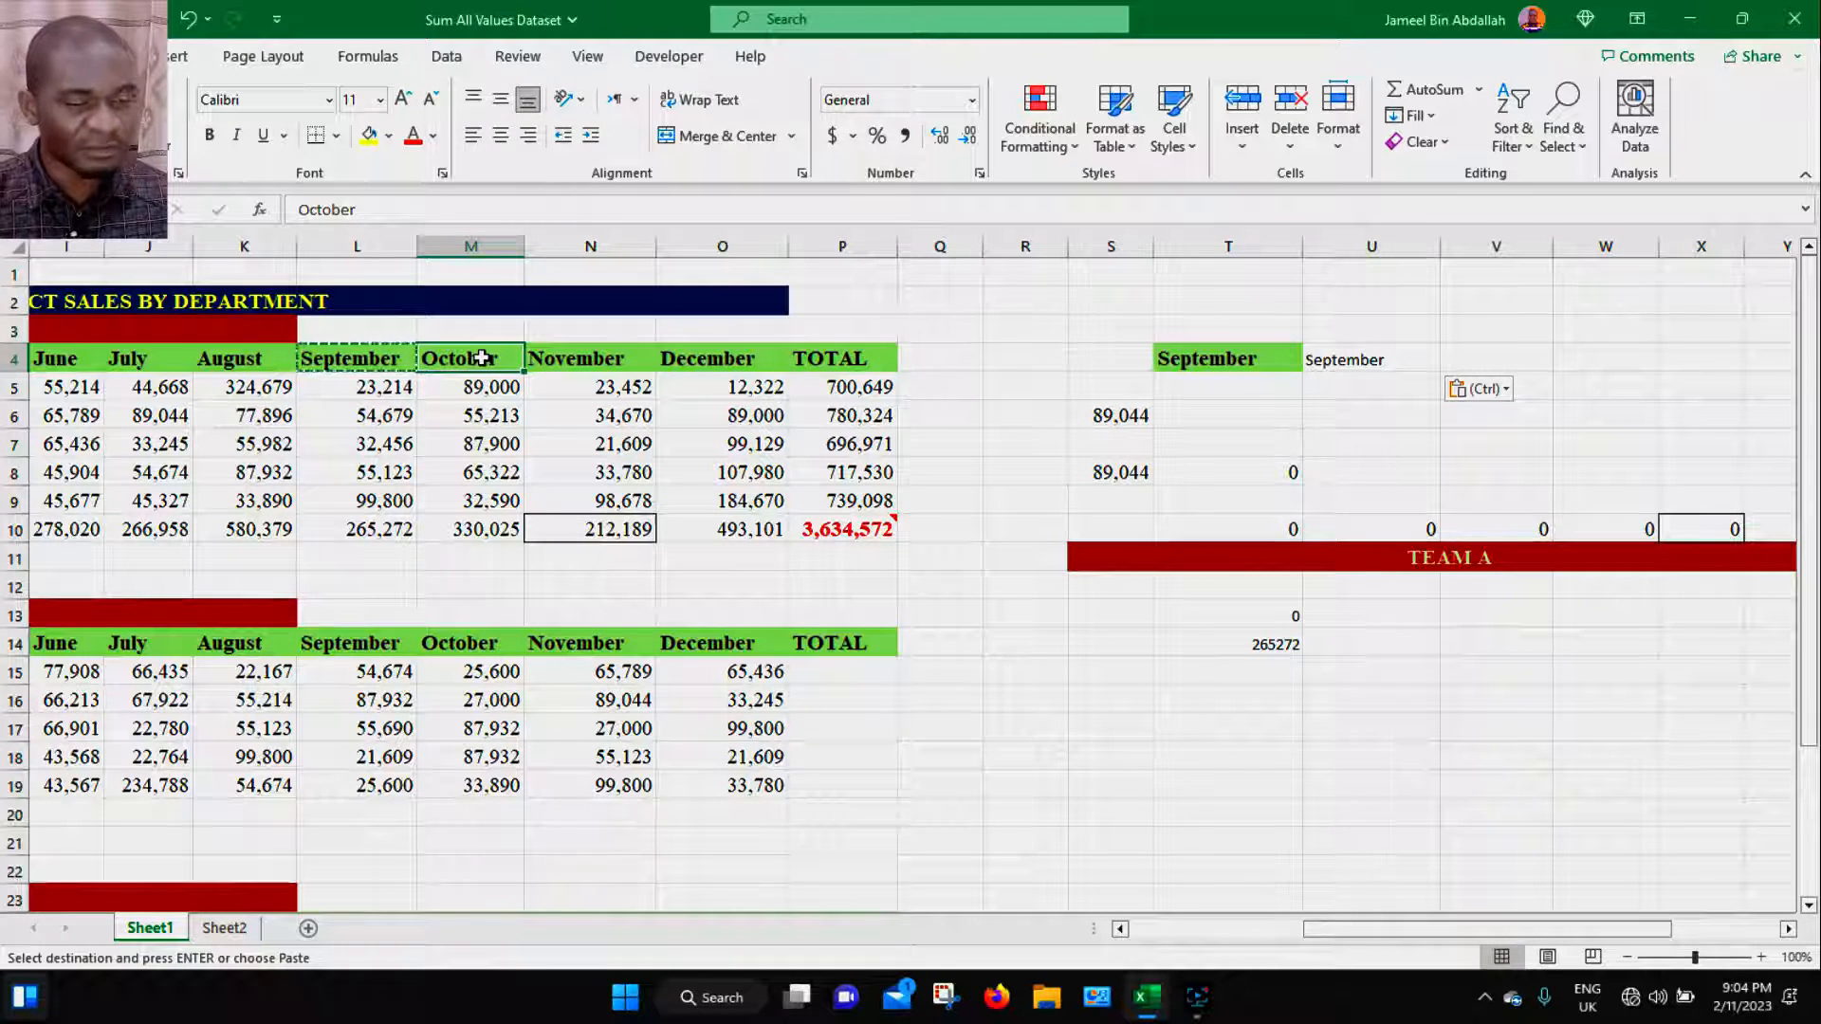
key(ctrl+c)
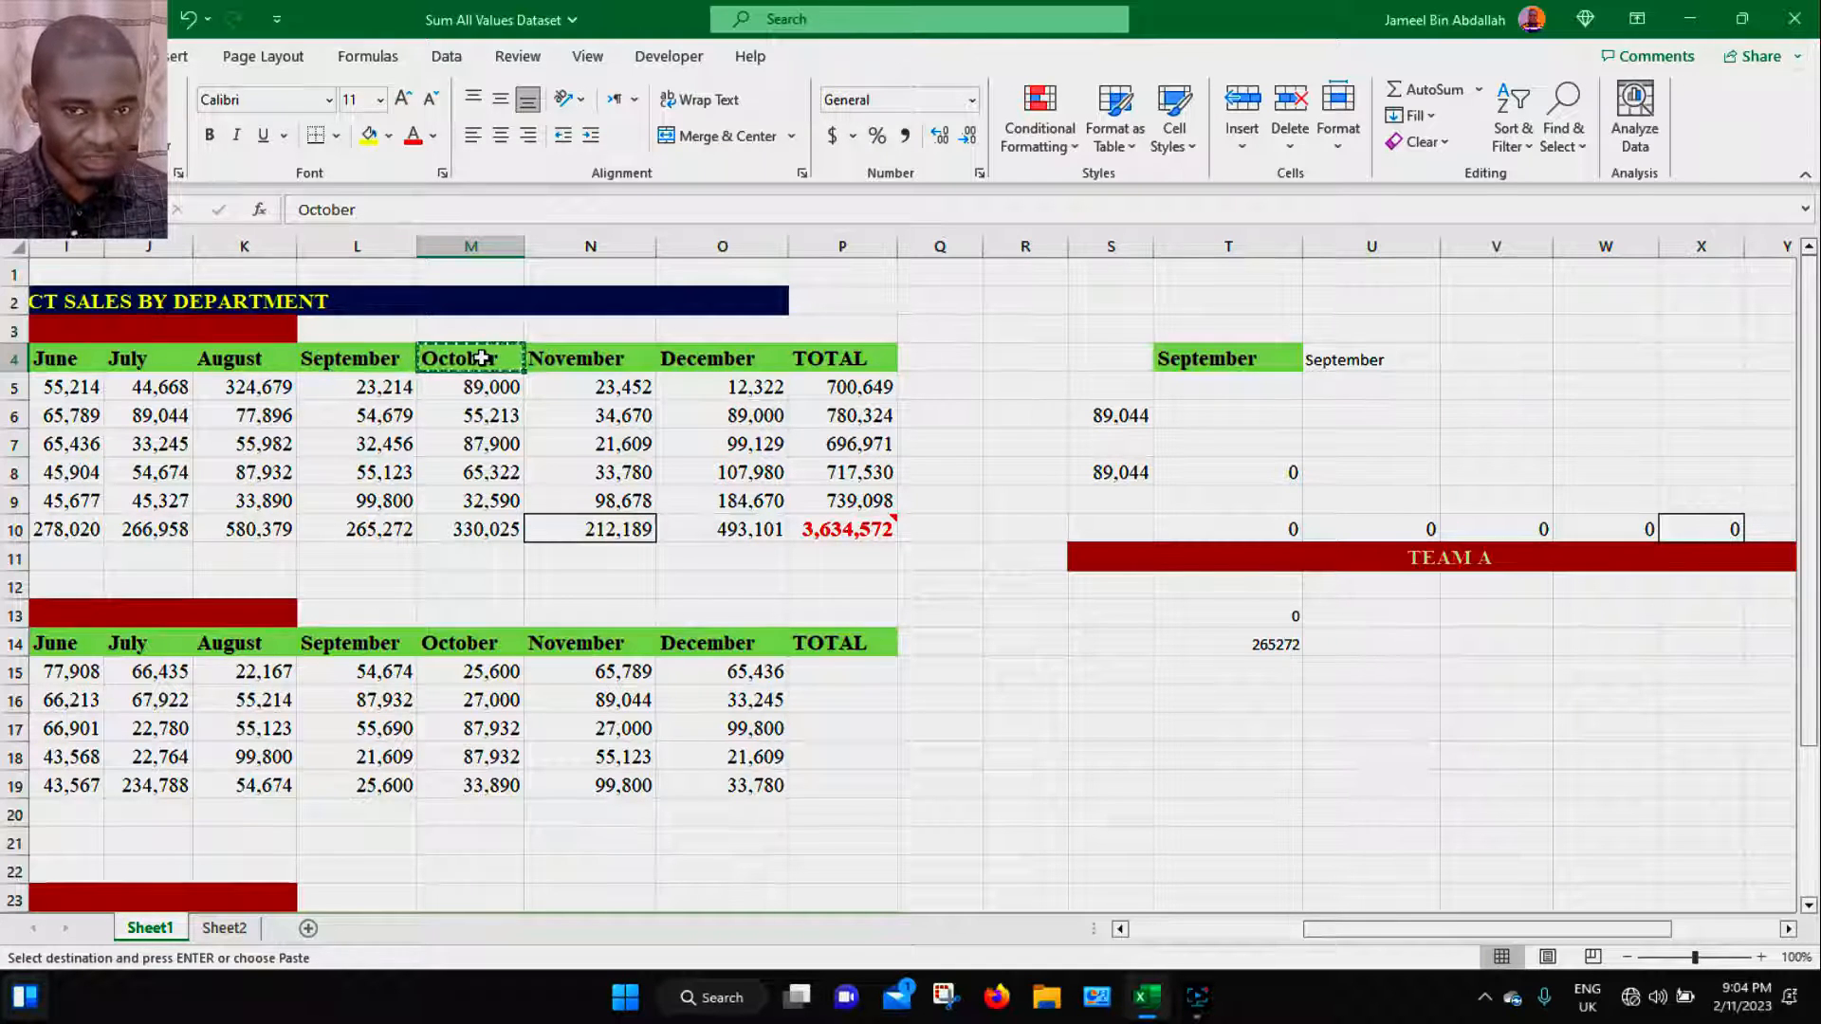
click(1476, 359)
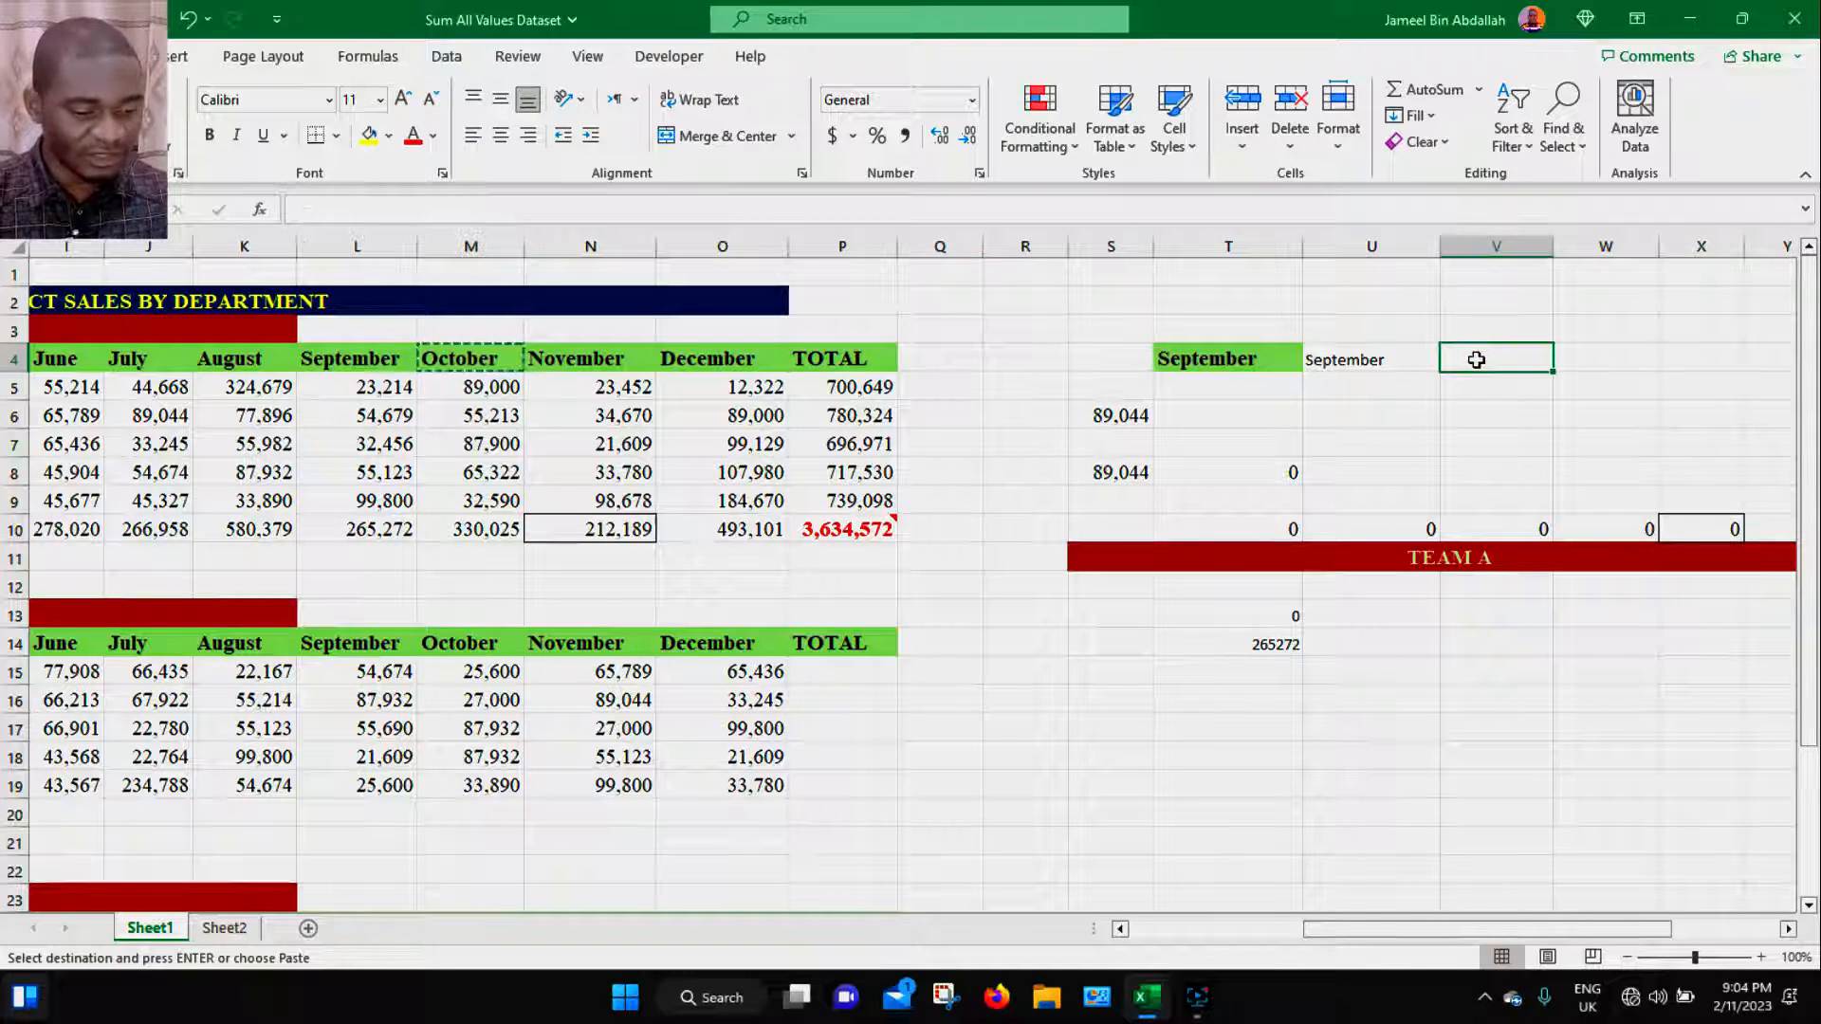
key(ctrl+alt+v)
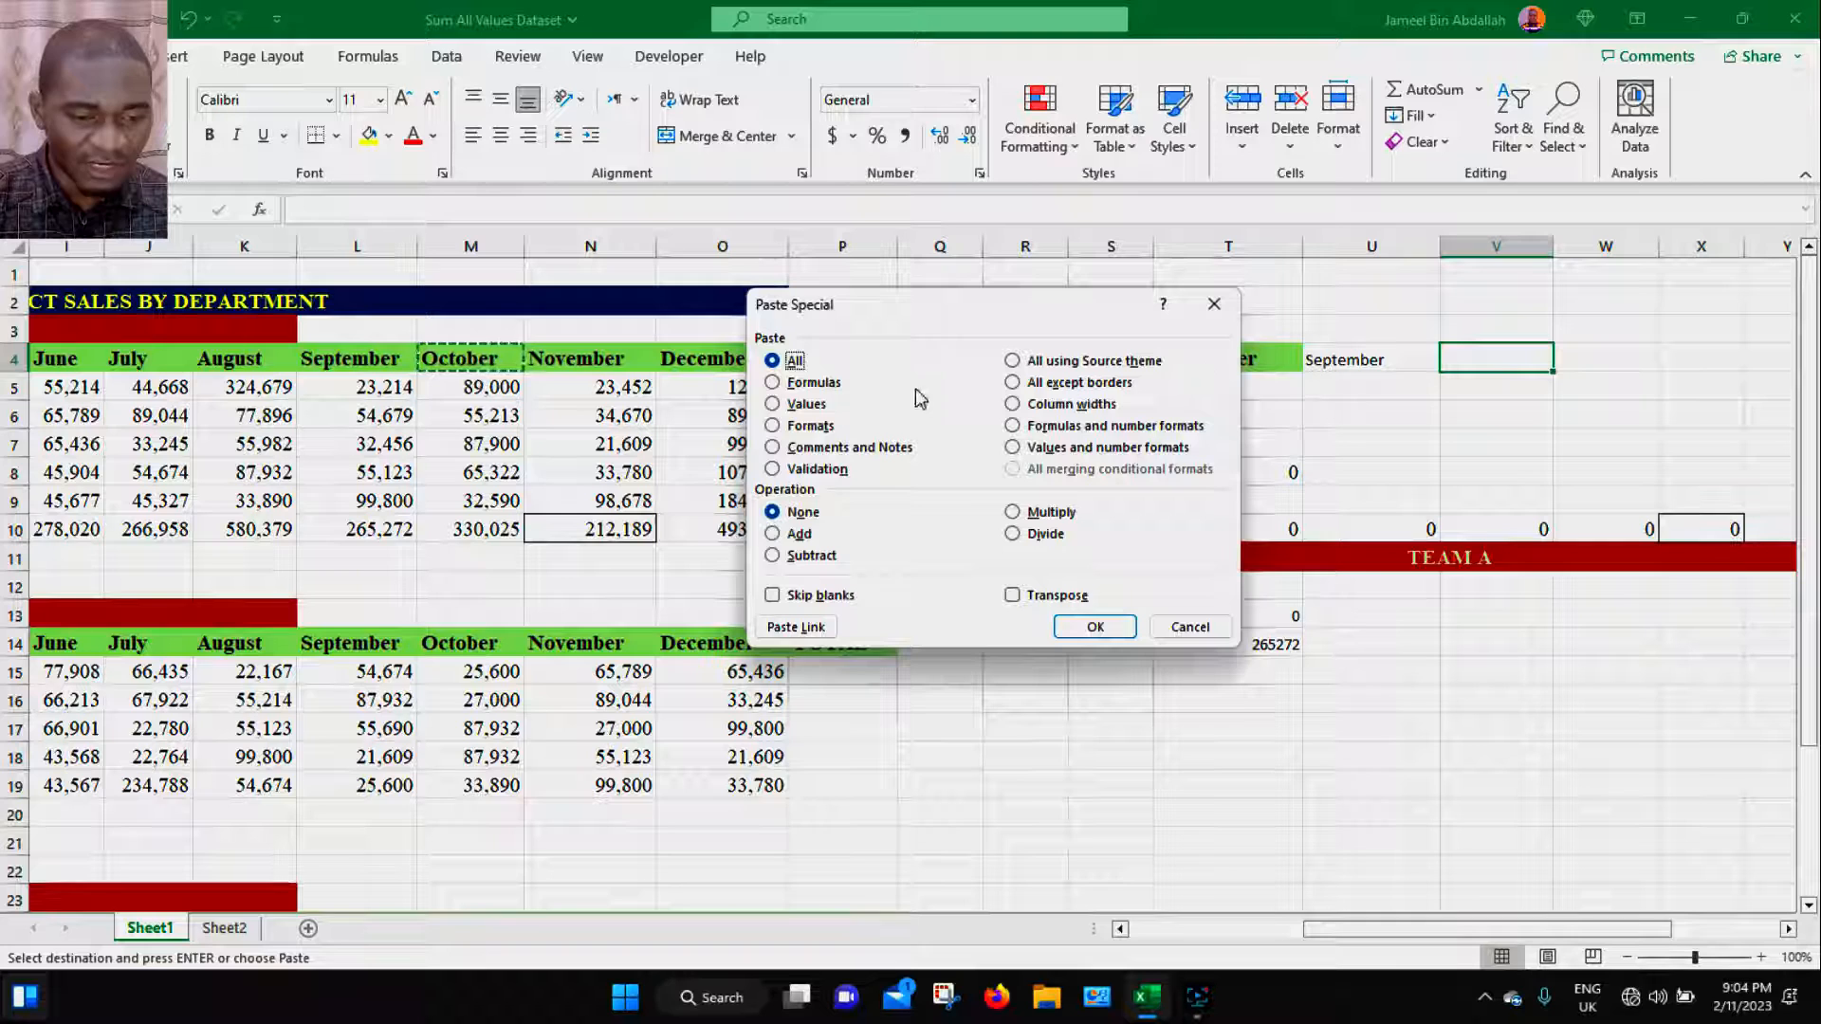
click(808, 427)
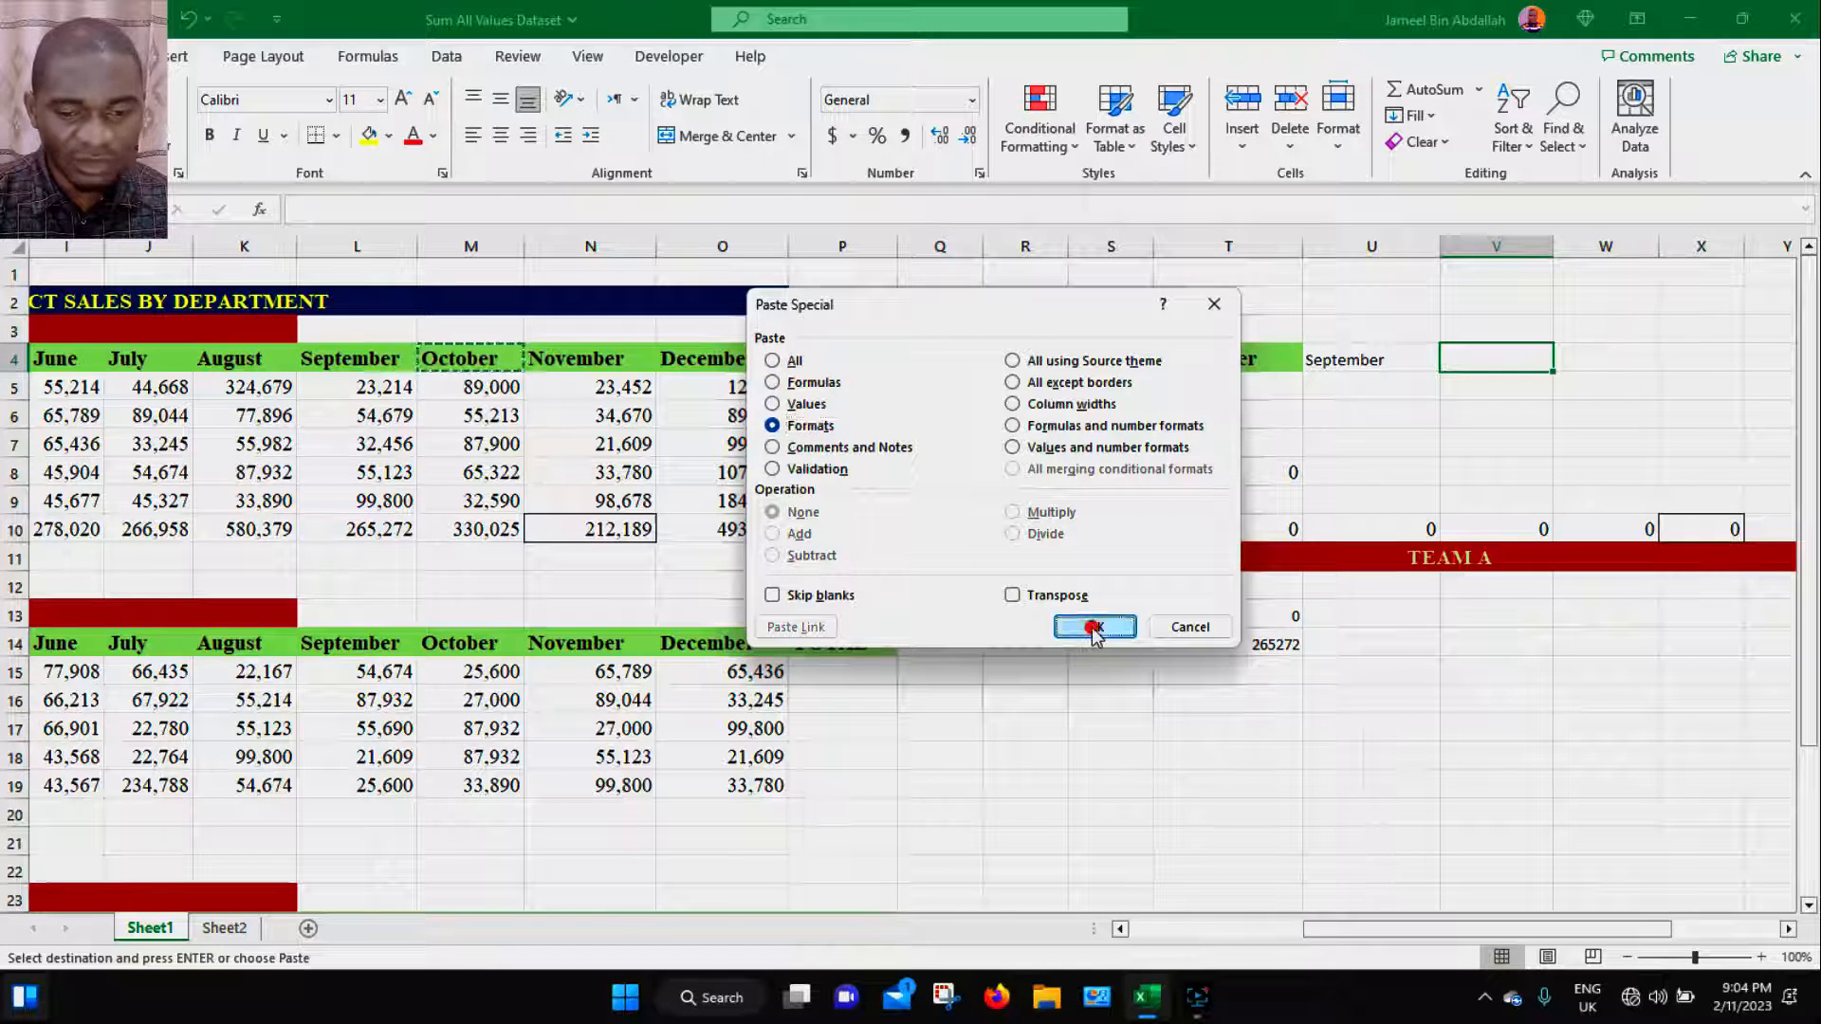
click(1096, 627)
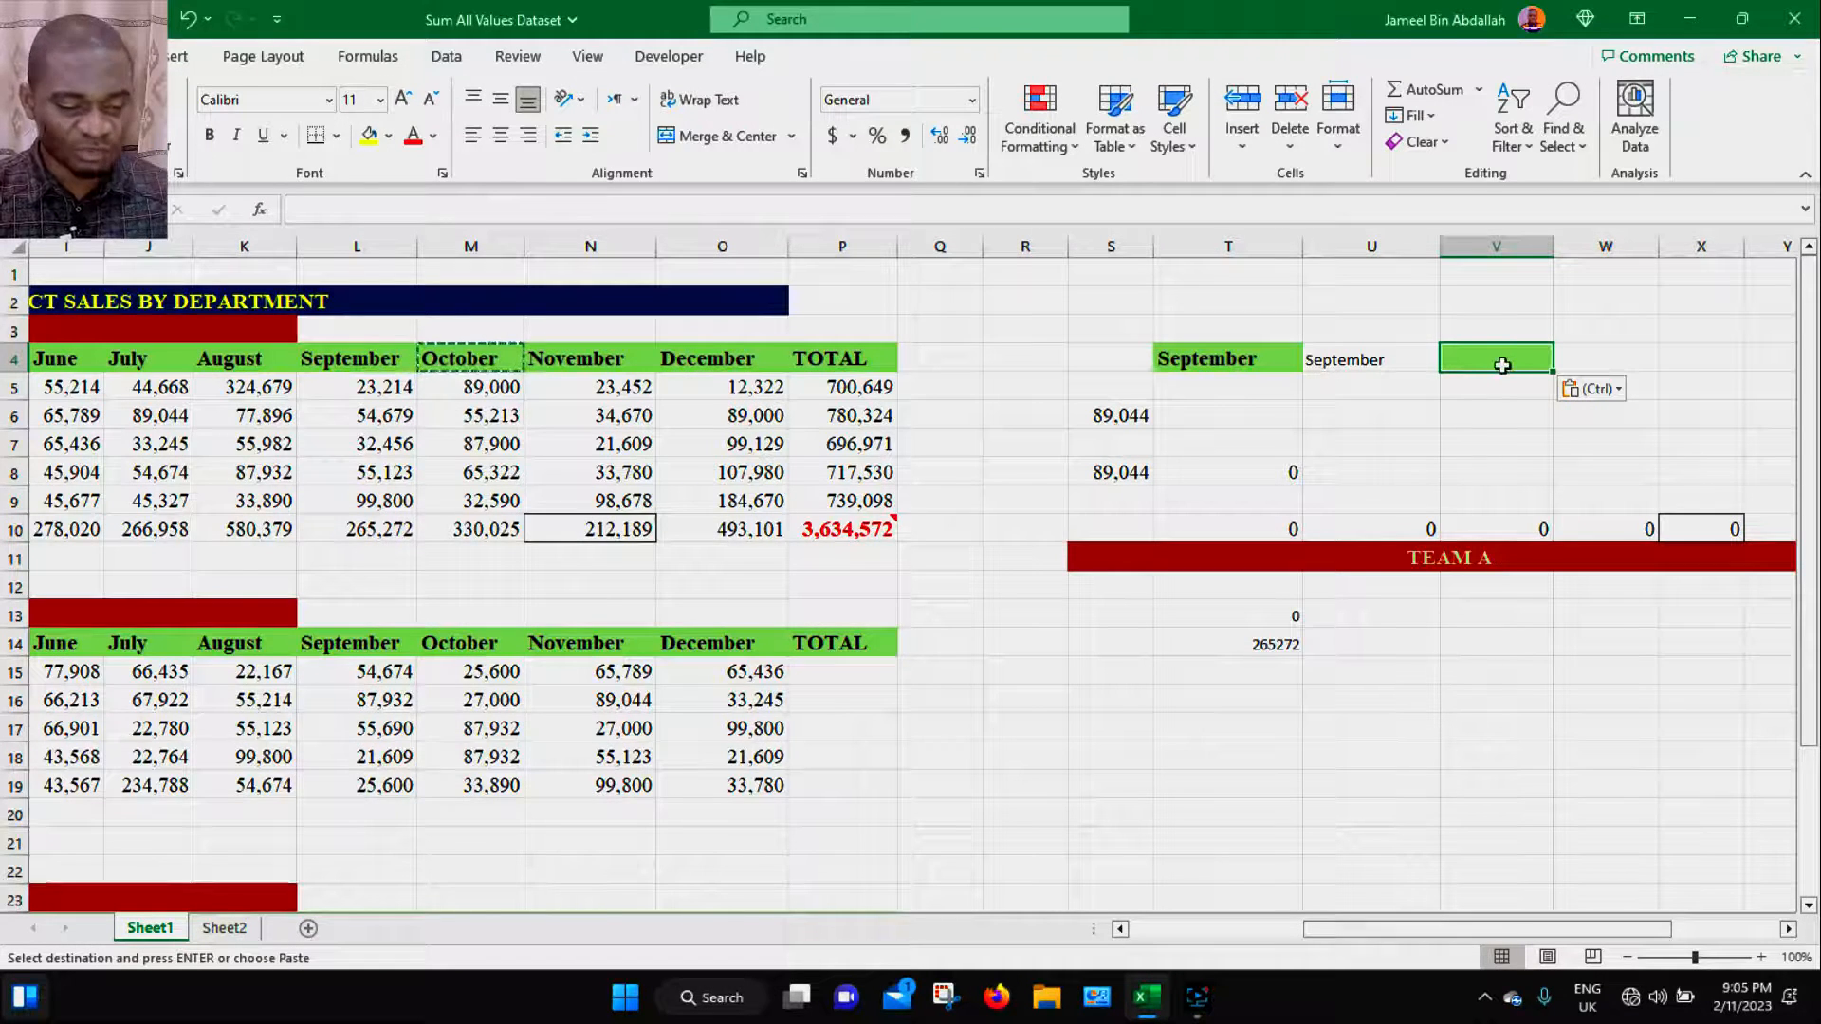
- Enter a first name into the formatted cell V4
text(jameel)
key(Return)
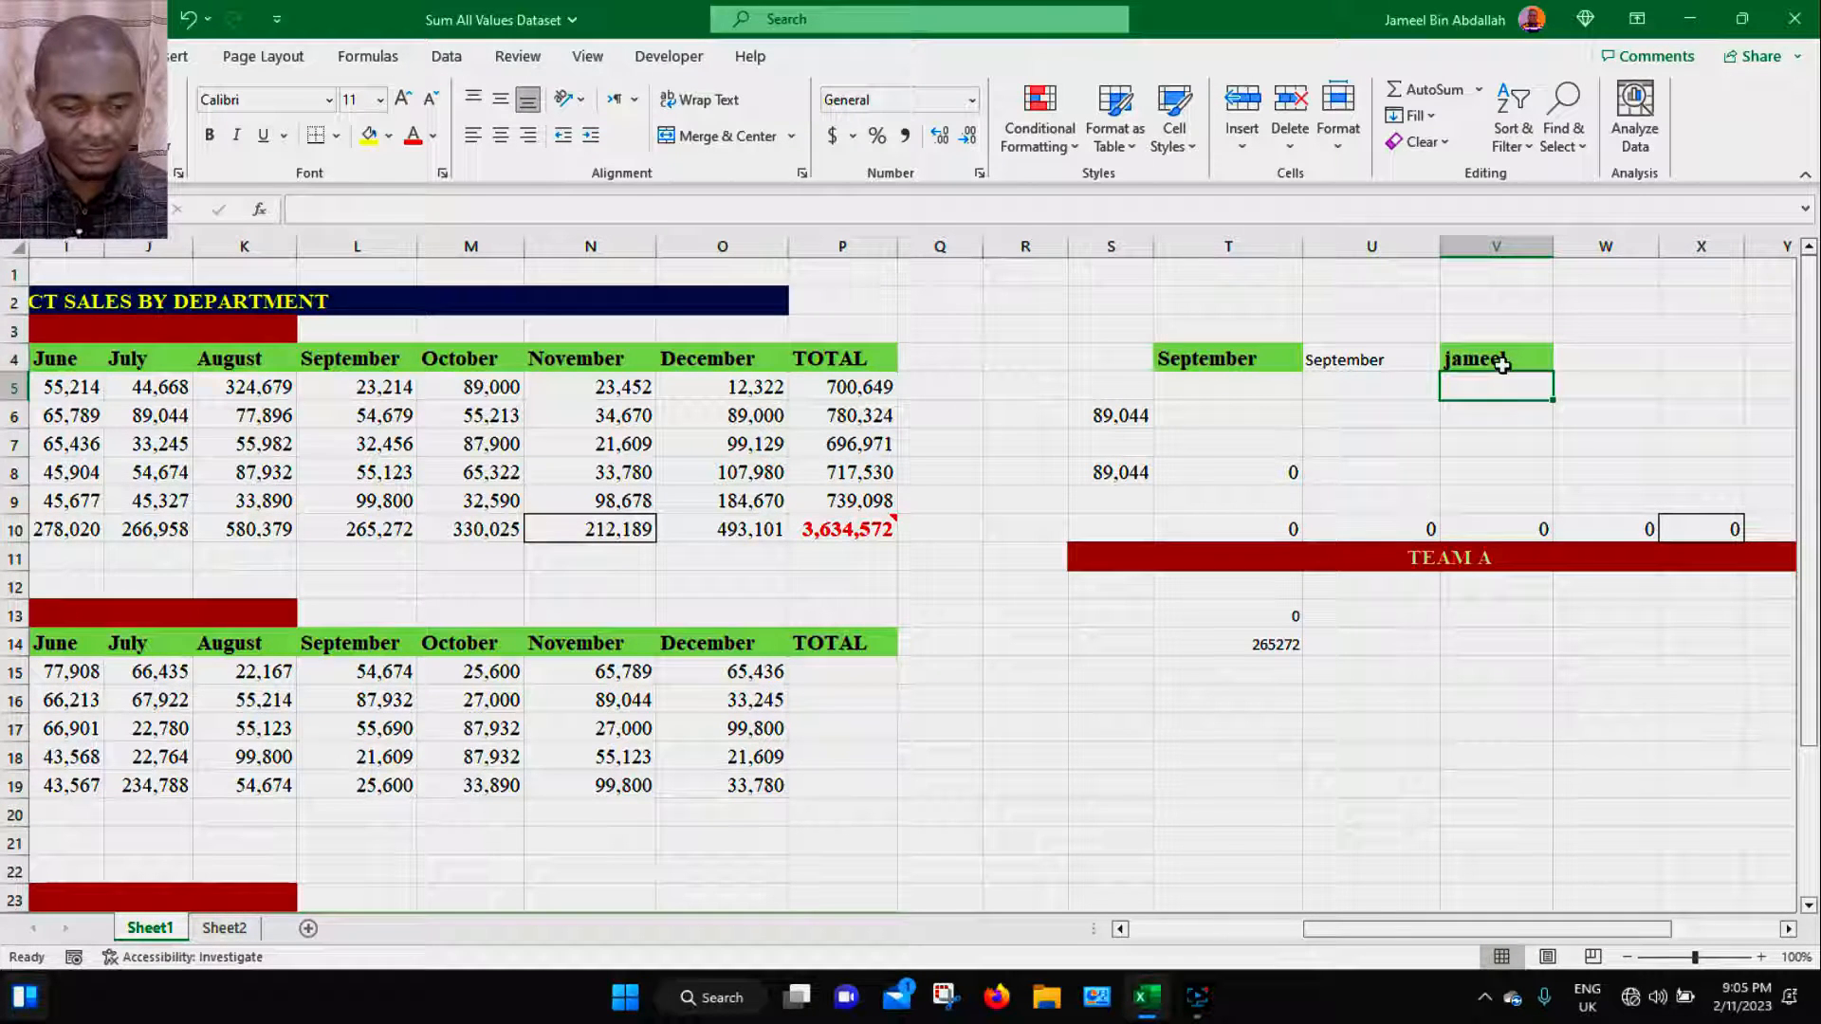
- Replace the entry in V4 with house
click(1504, 365)
text(kb)
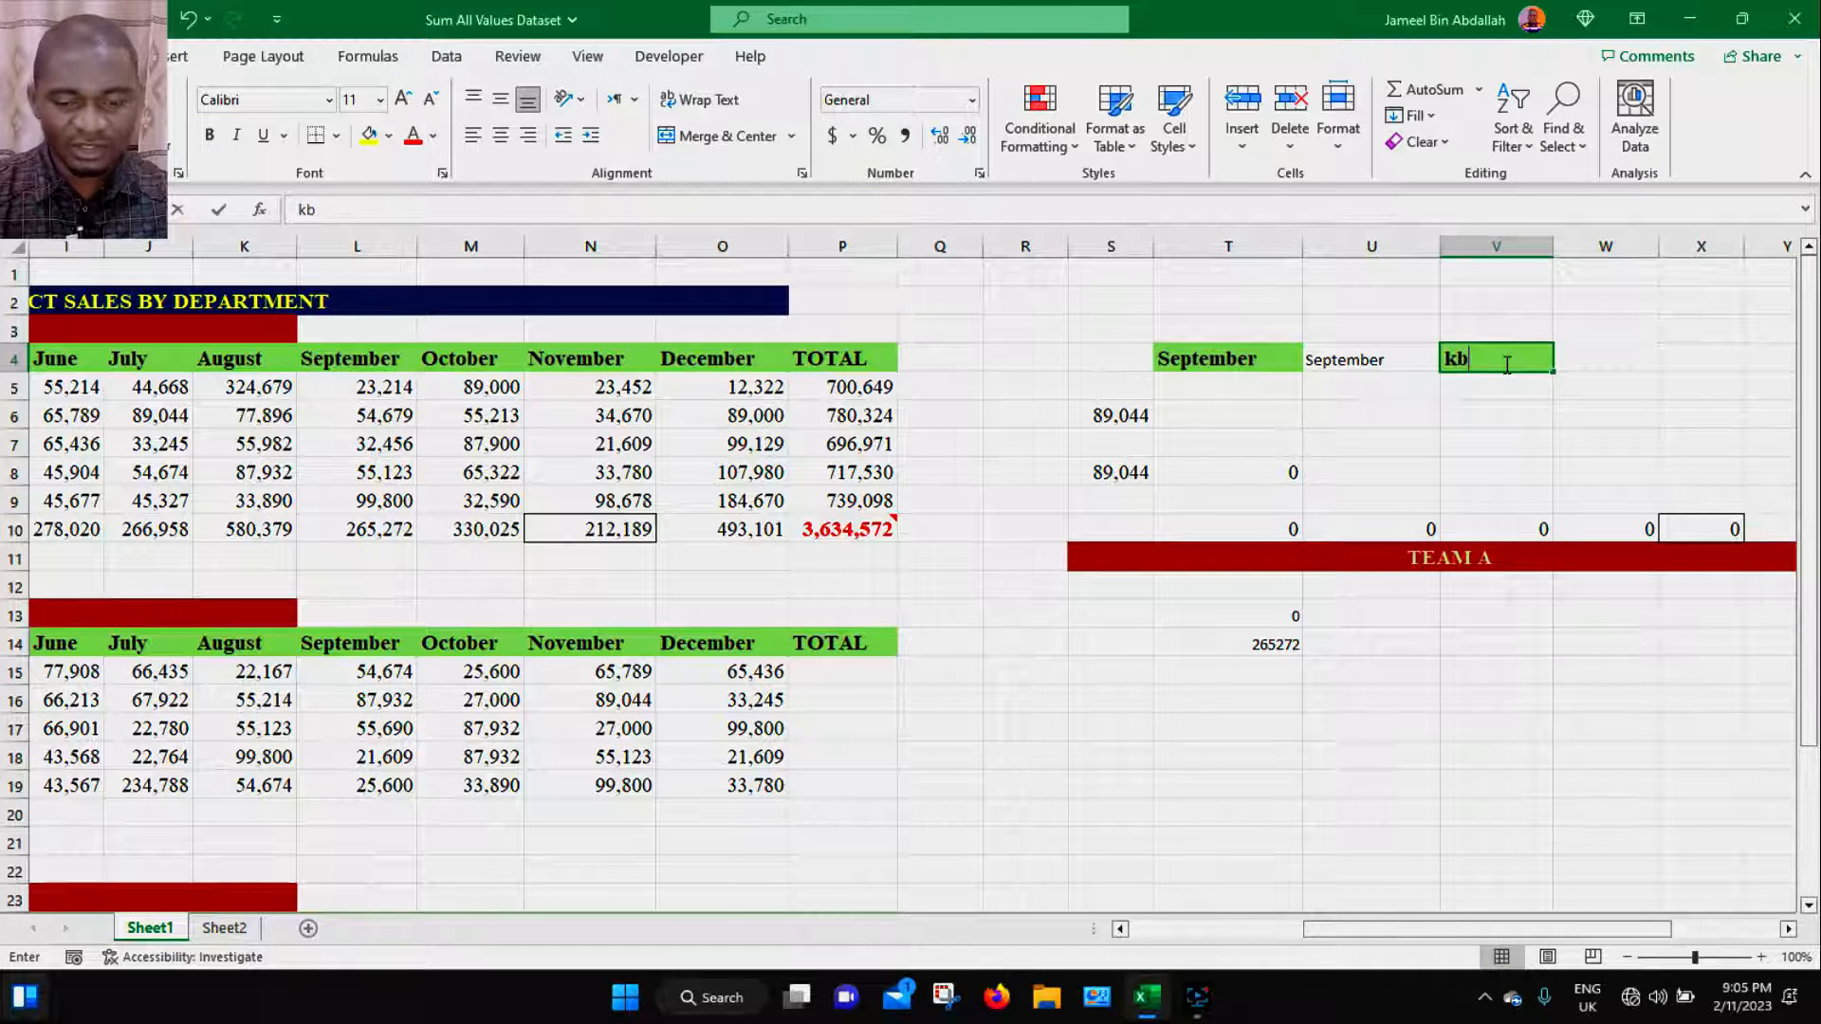
double_click(1510, 353)
text(house)
key(Return)
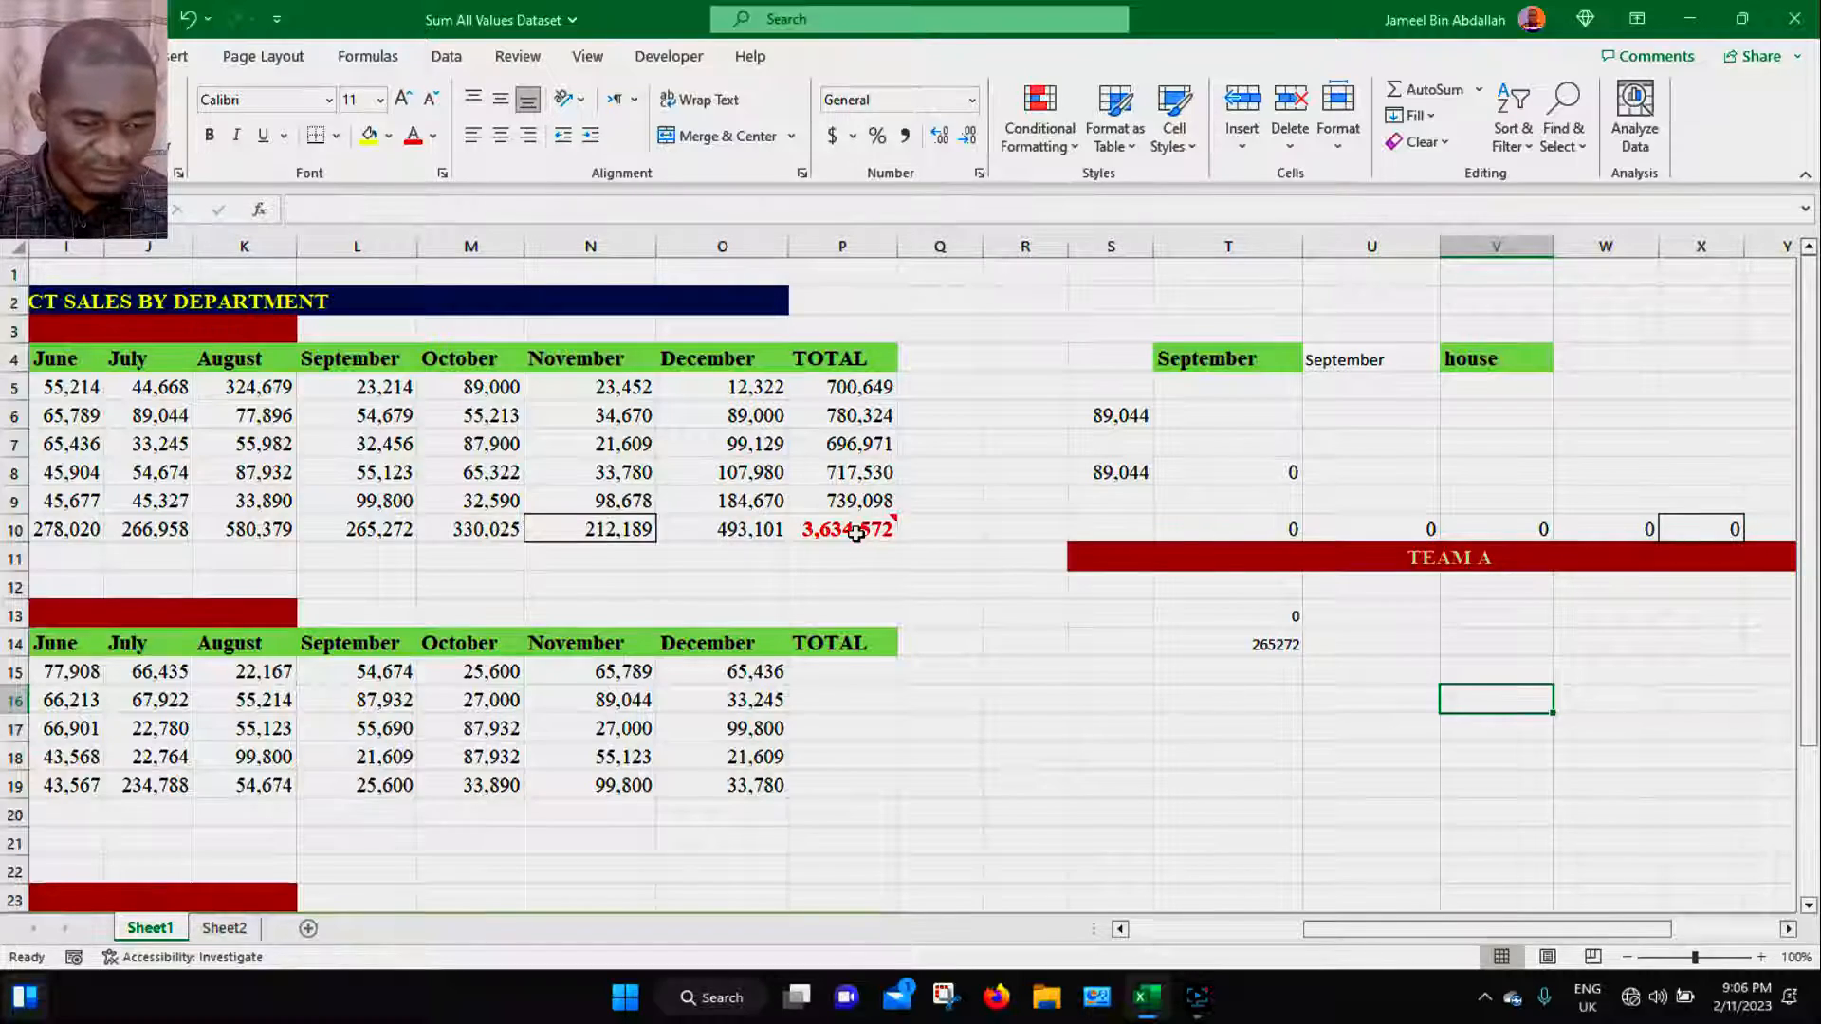
- Copy the total cell P10 and paste only its comments and notes into V14
click(857, 533)
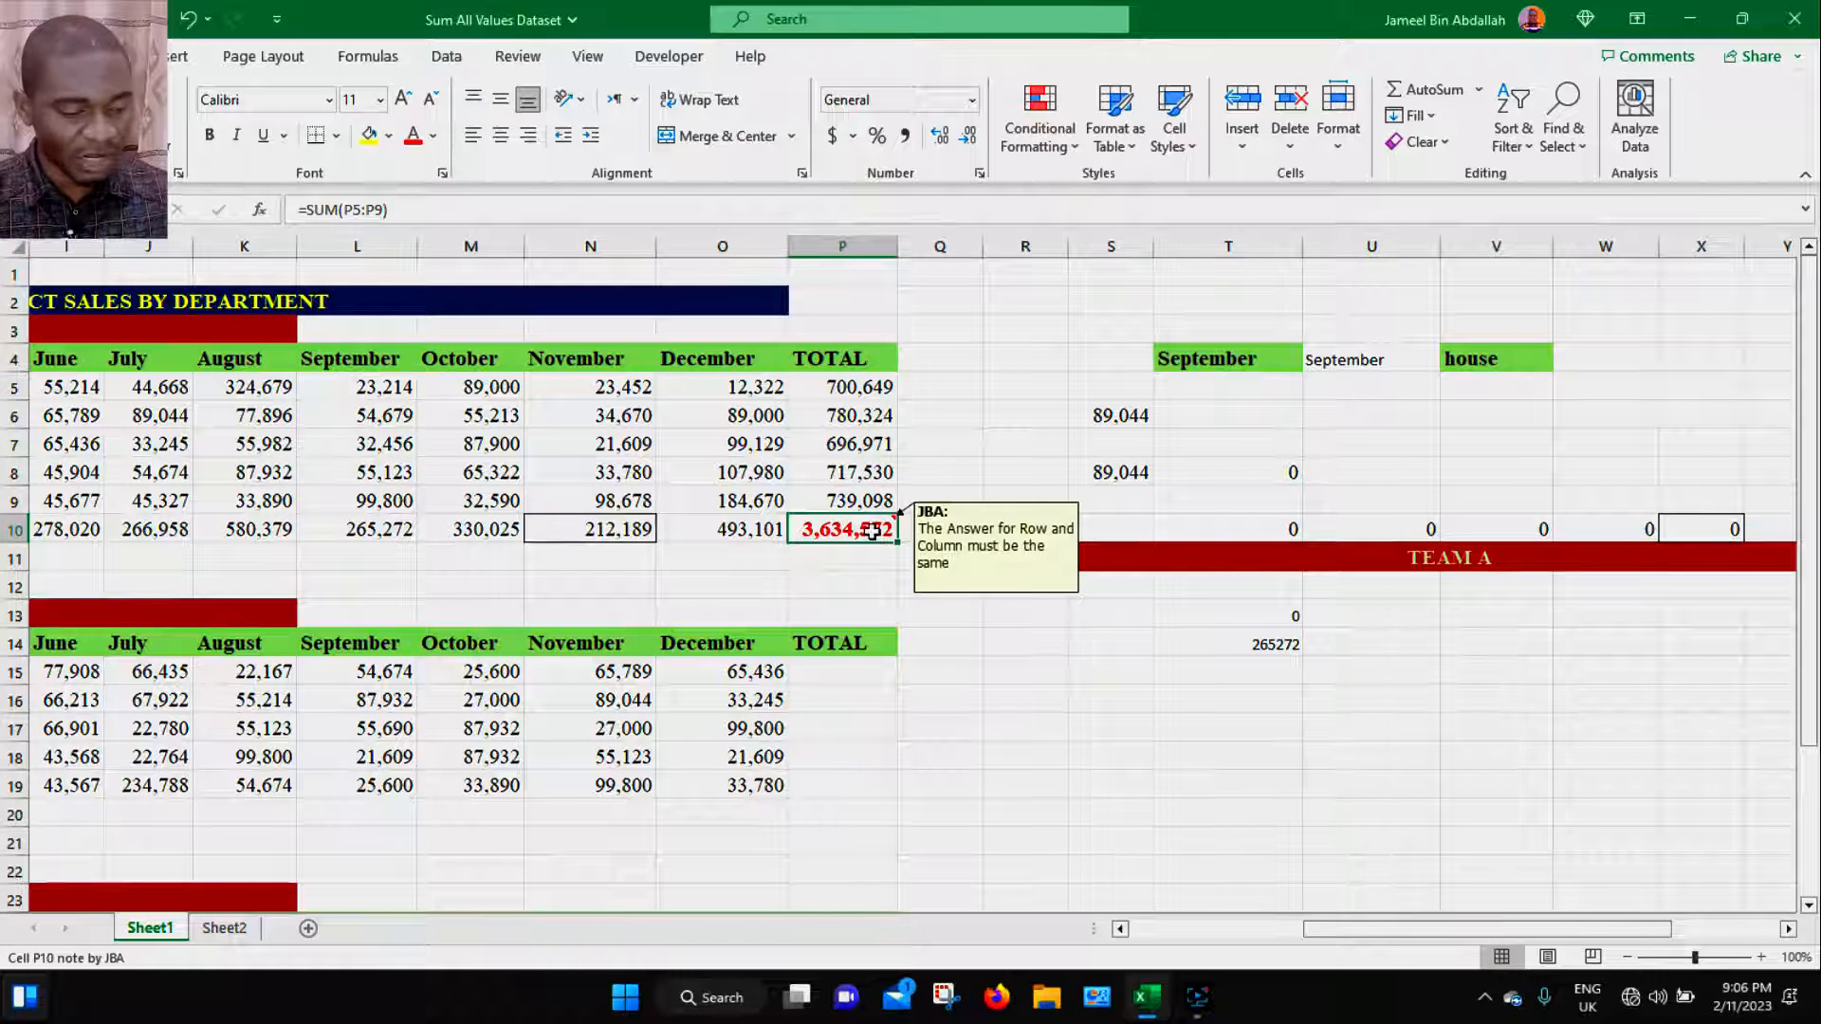
key(ctrl+c)
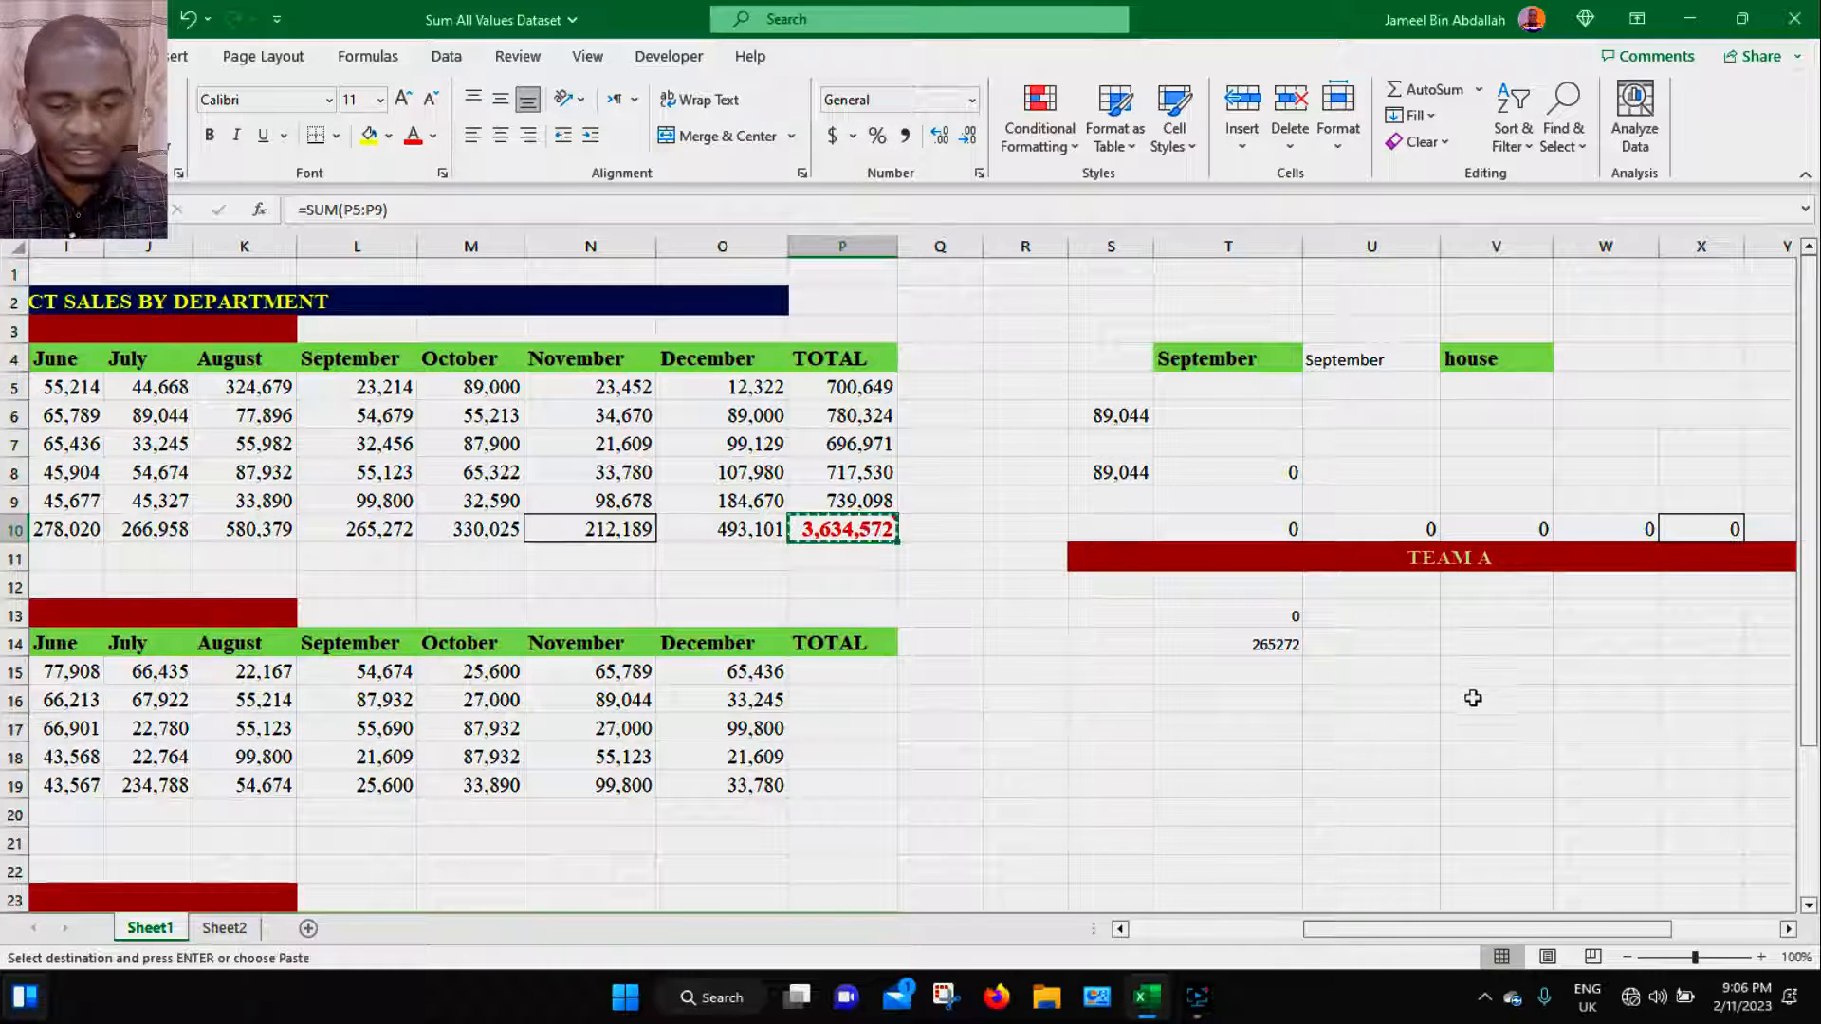
click(1491, 645)
key(ctrl+alt+v)
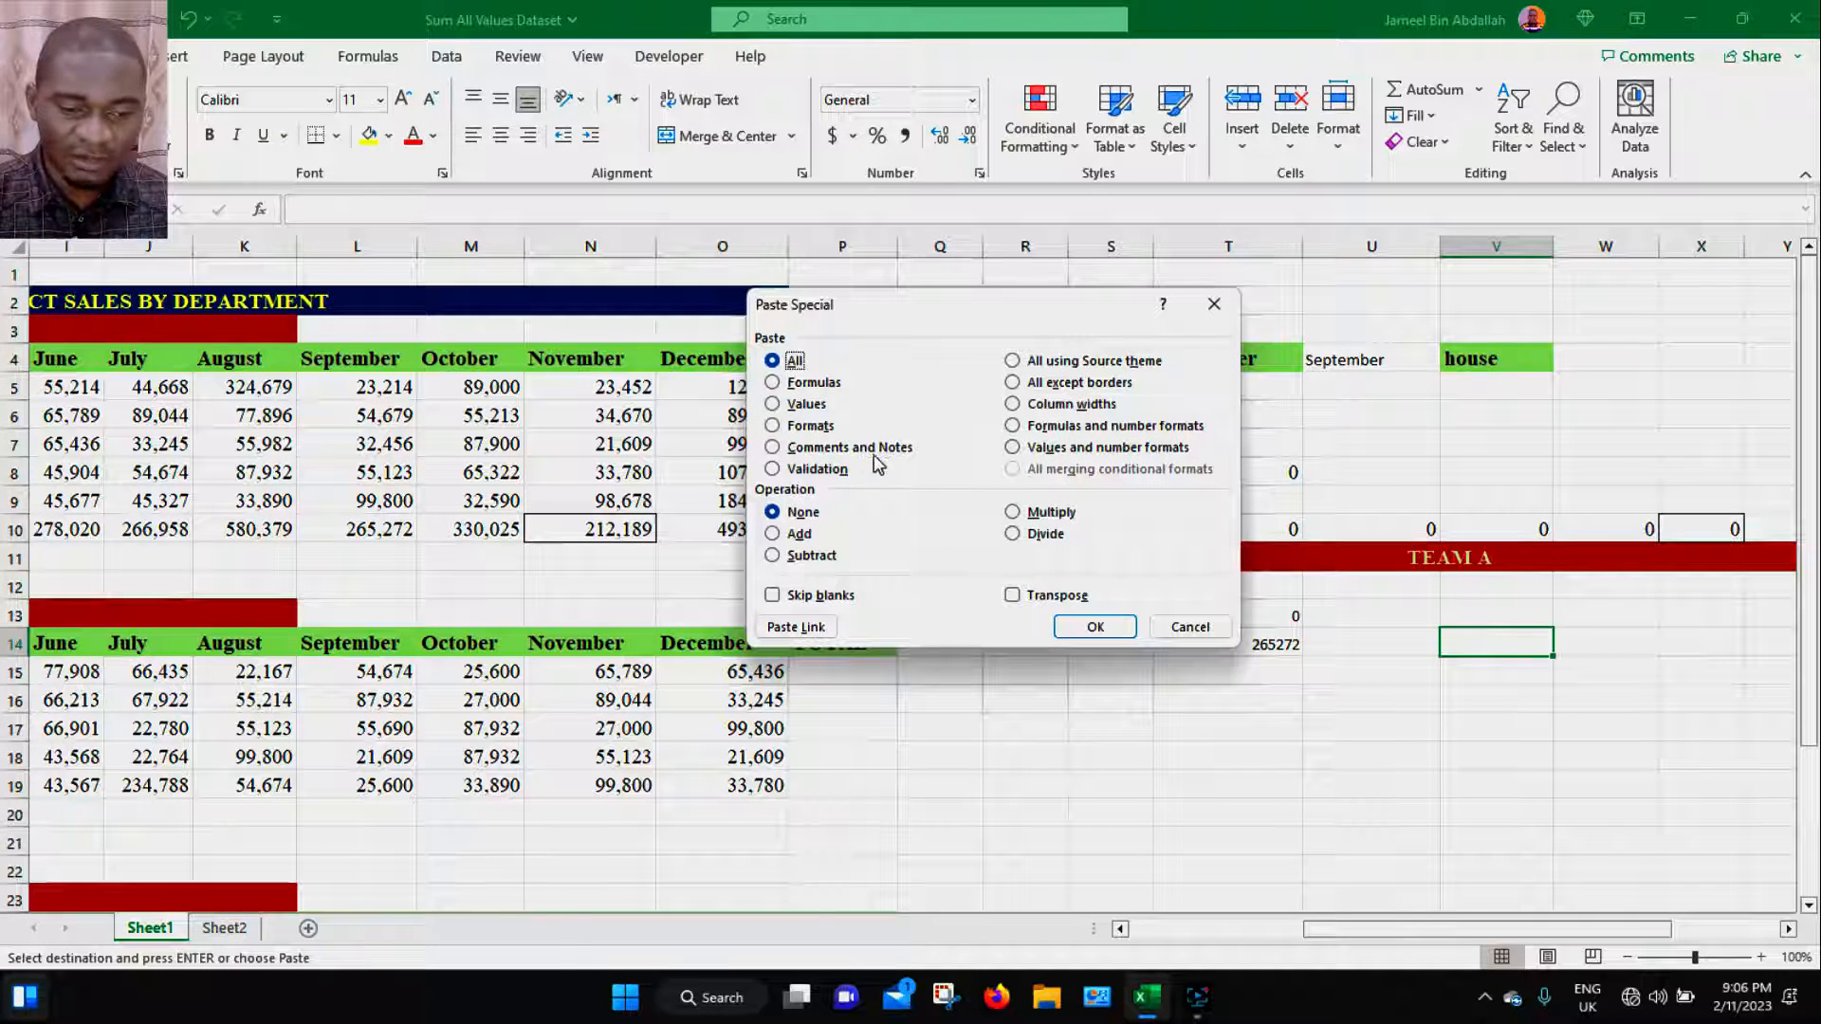
click(841, 450)
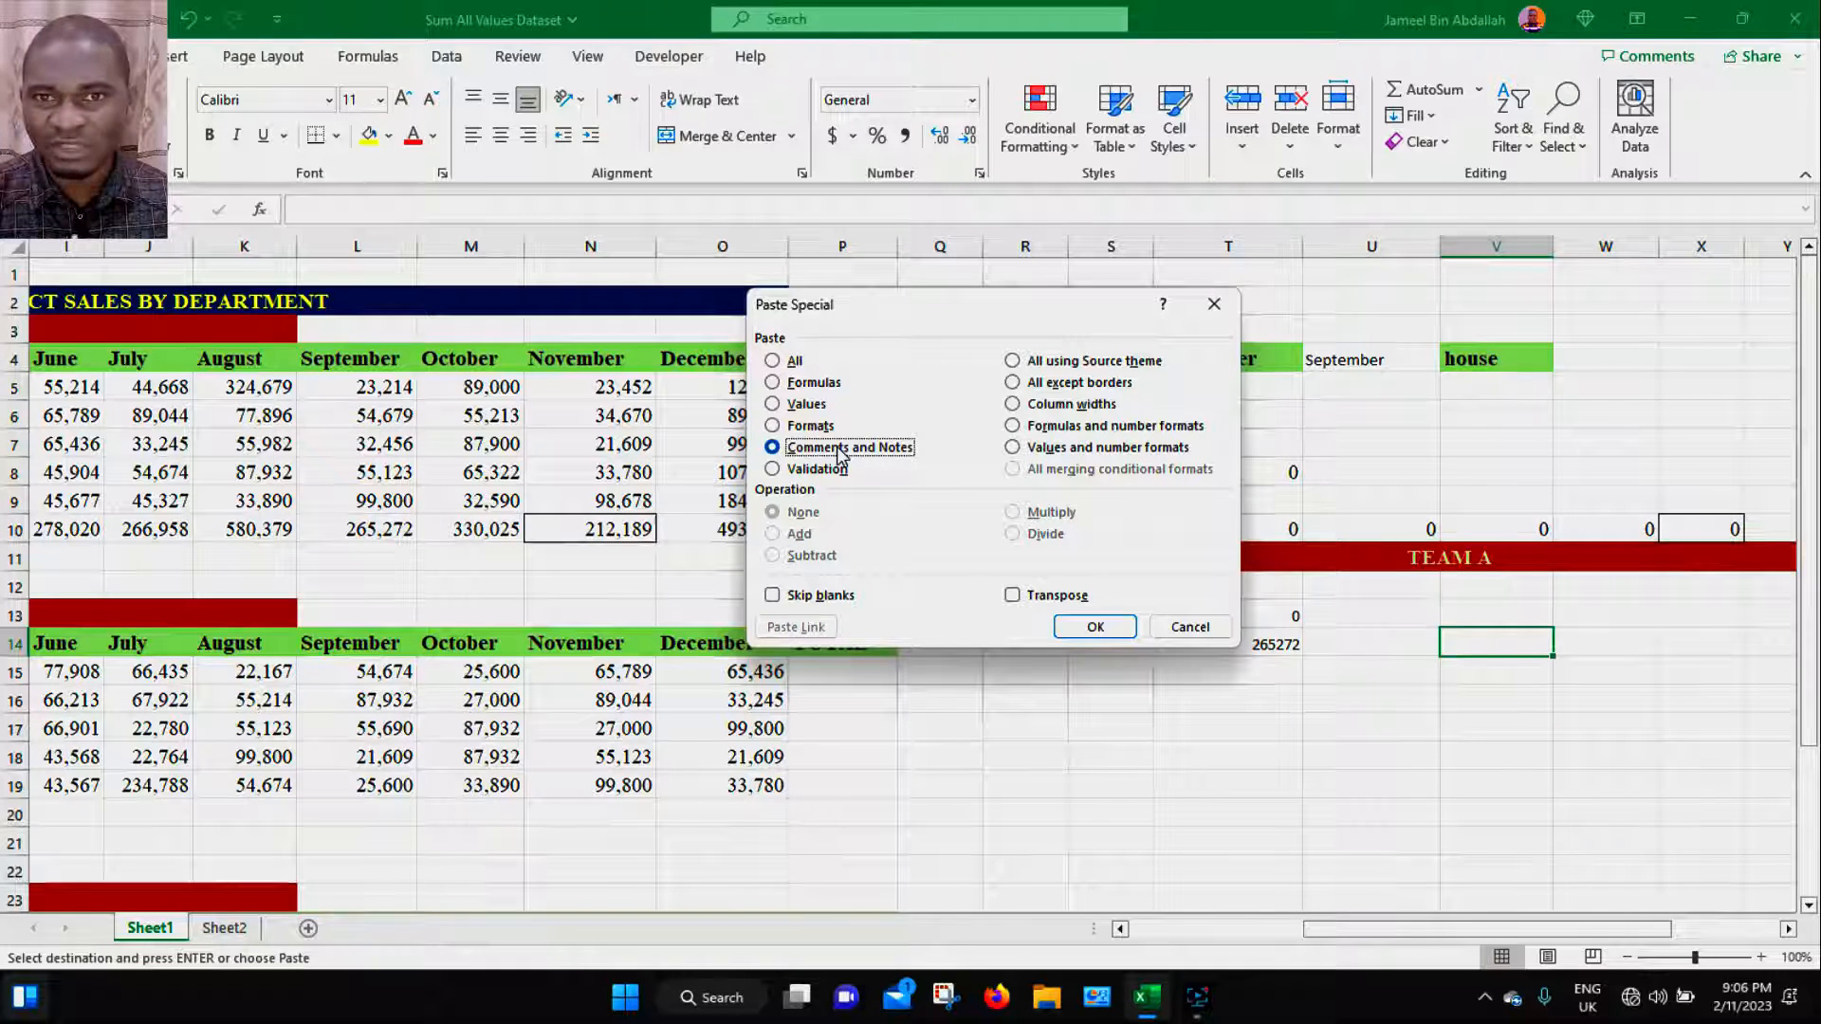
click(1098, 631)
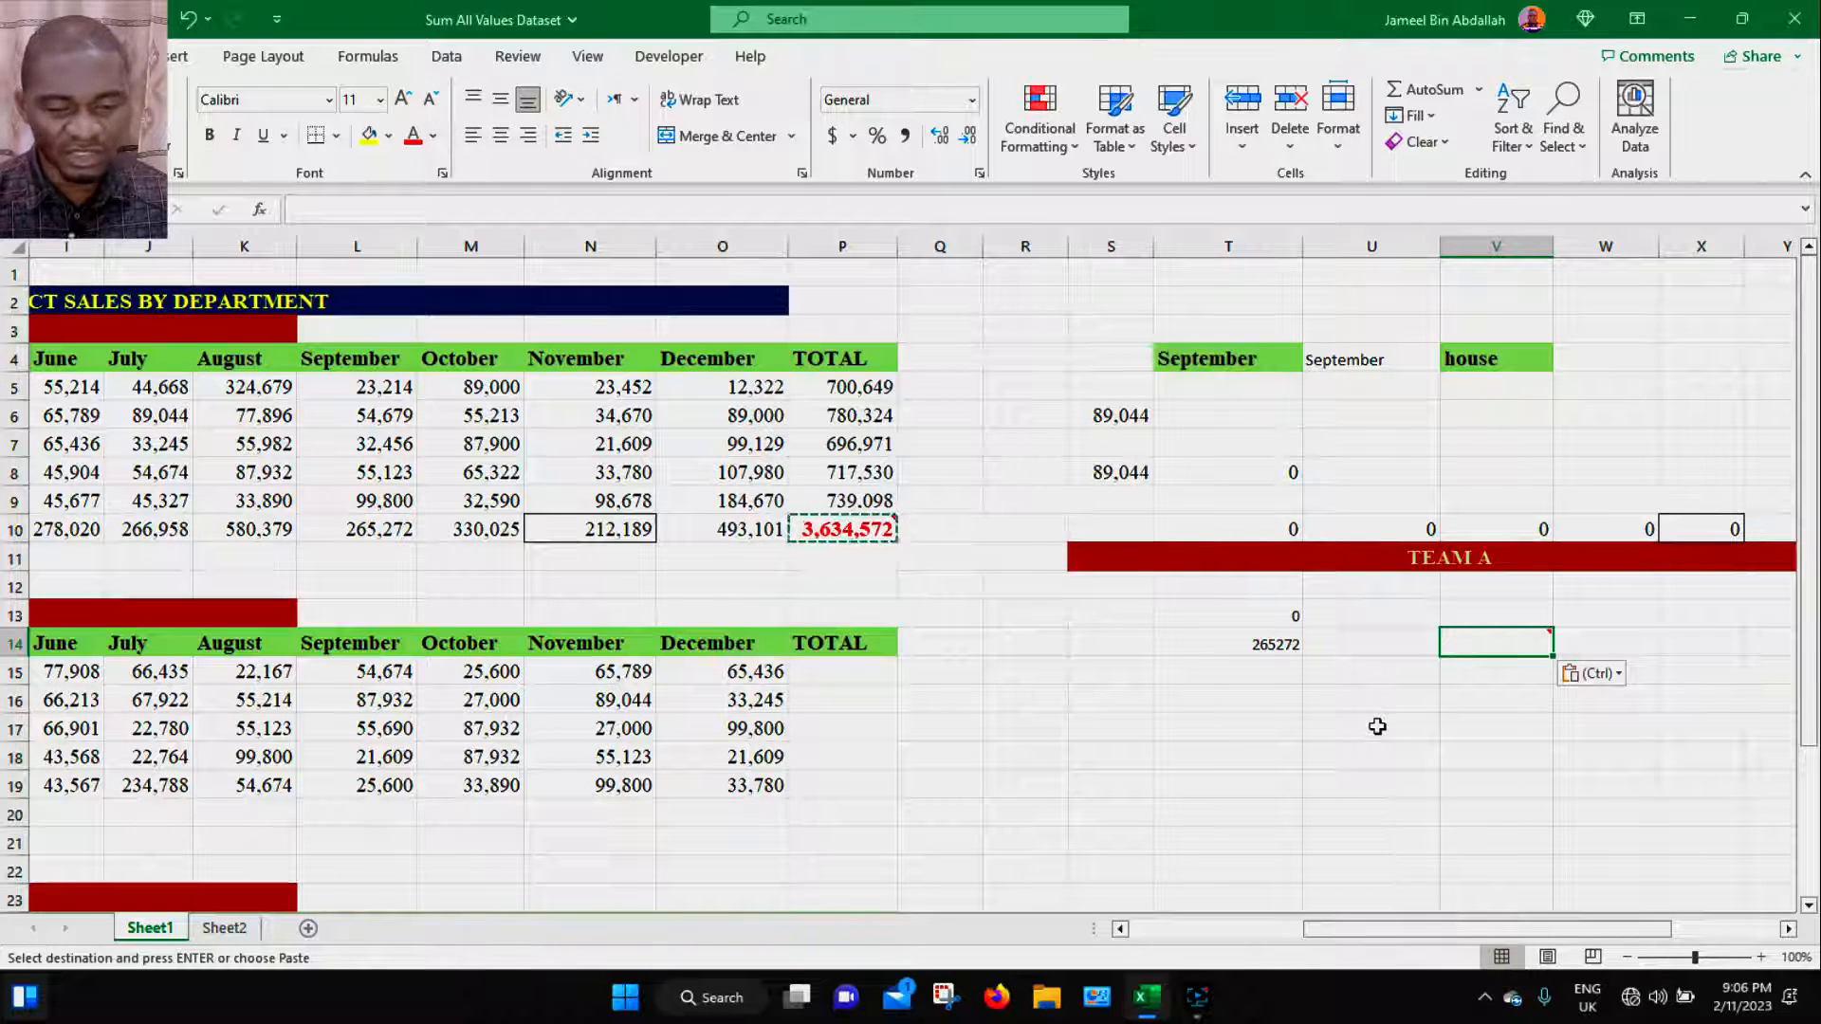
- Paste the note copied from P10 into P20 using Paste Special with Comments and Notes
click(1508, 726)
mouse_move(1539, 639)
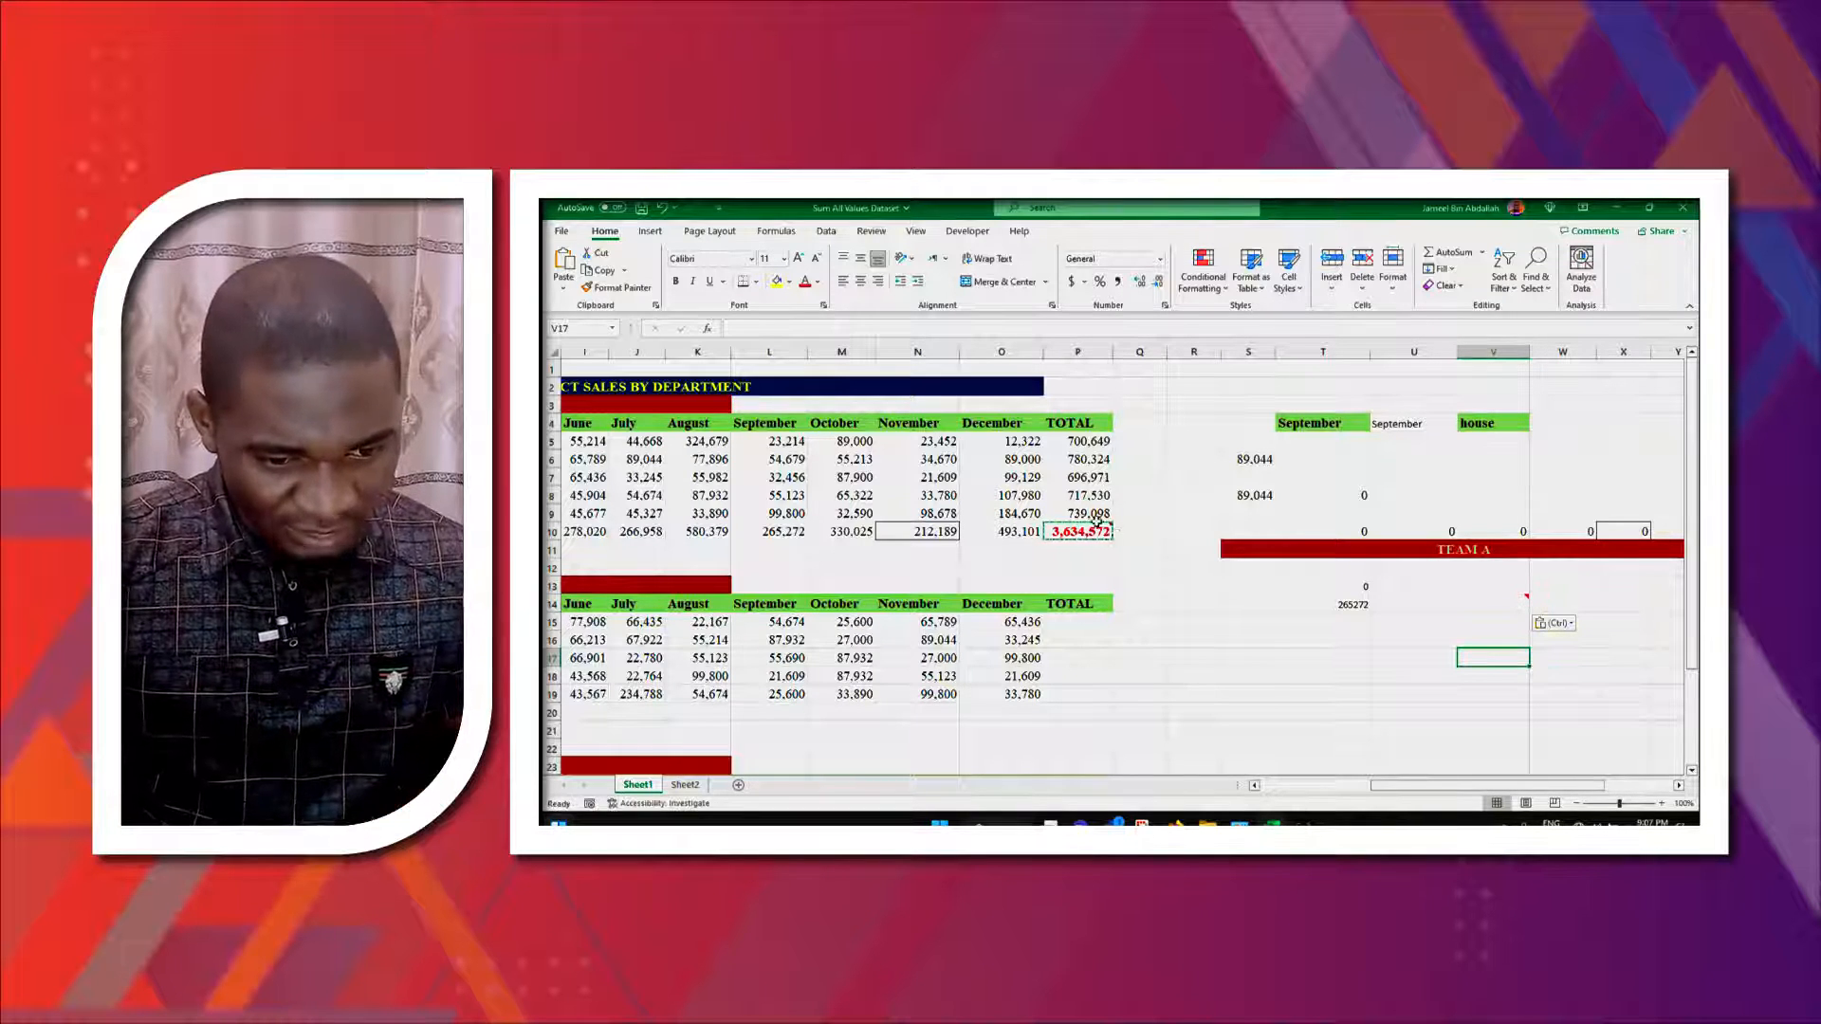
mouse_move(1086, 525)
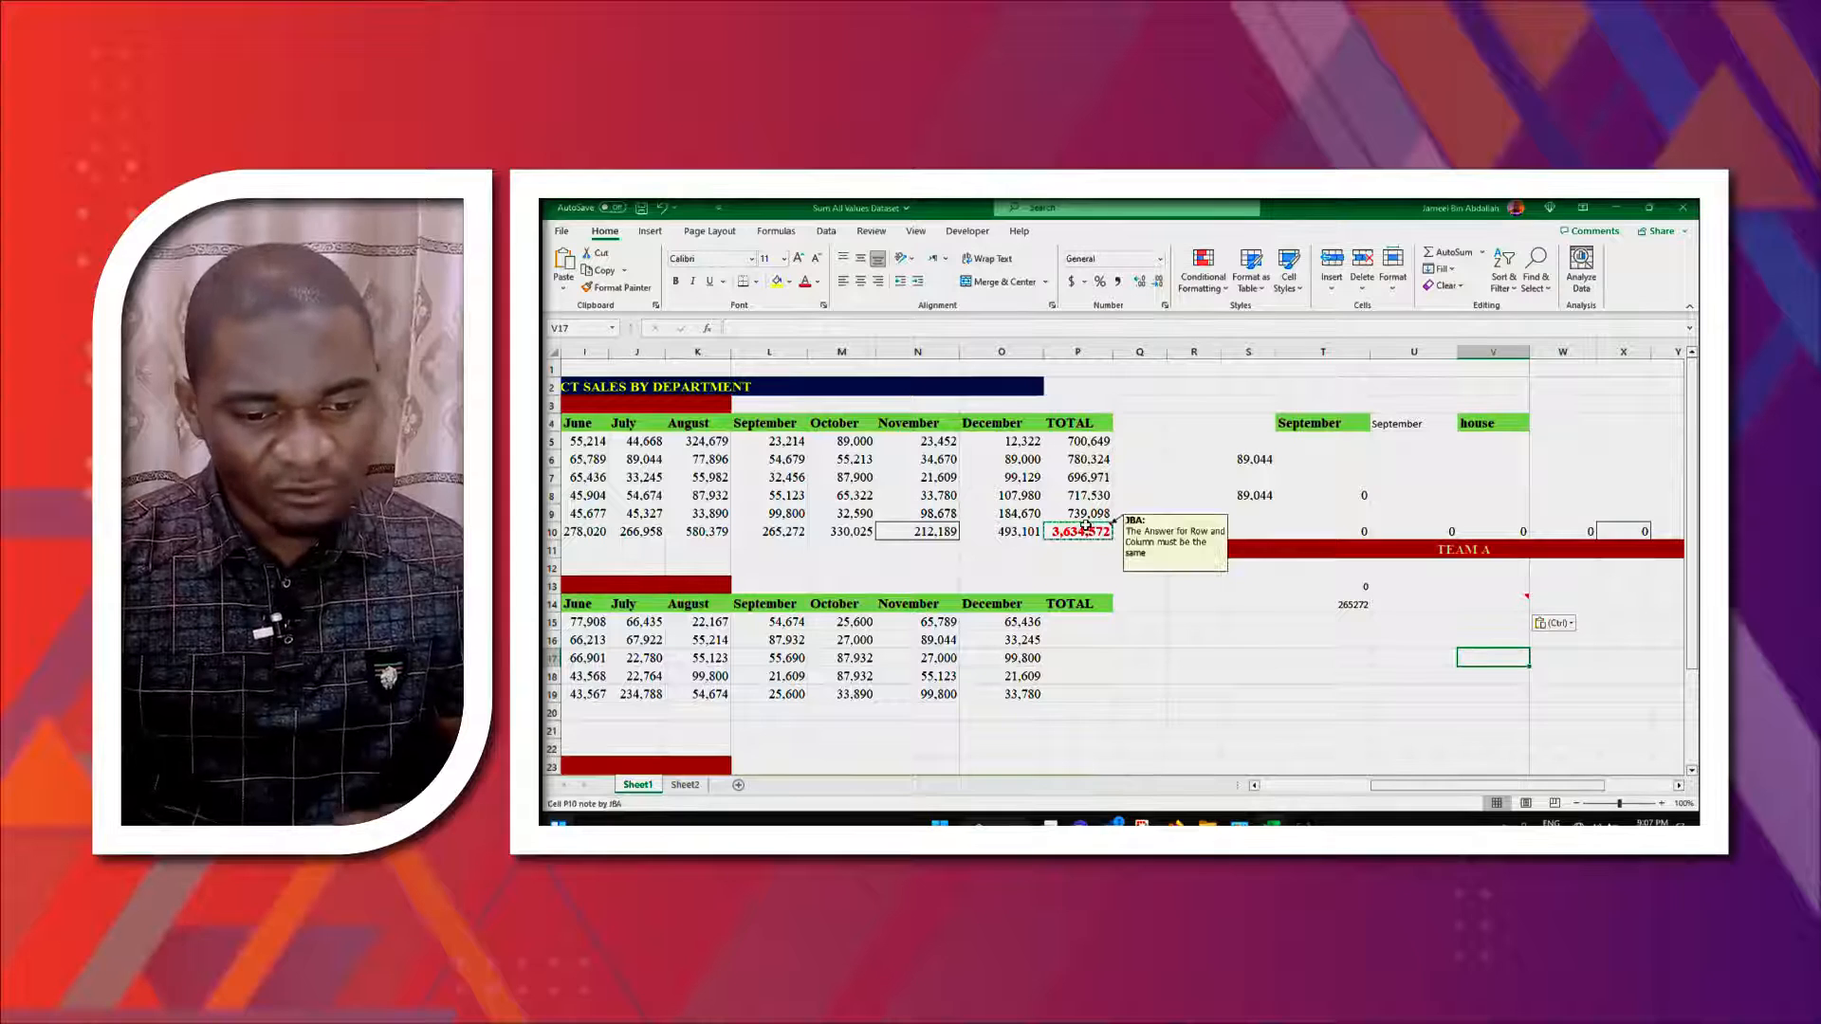
click(1074, 716)
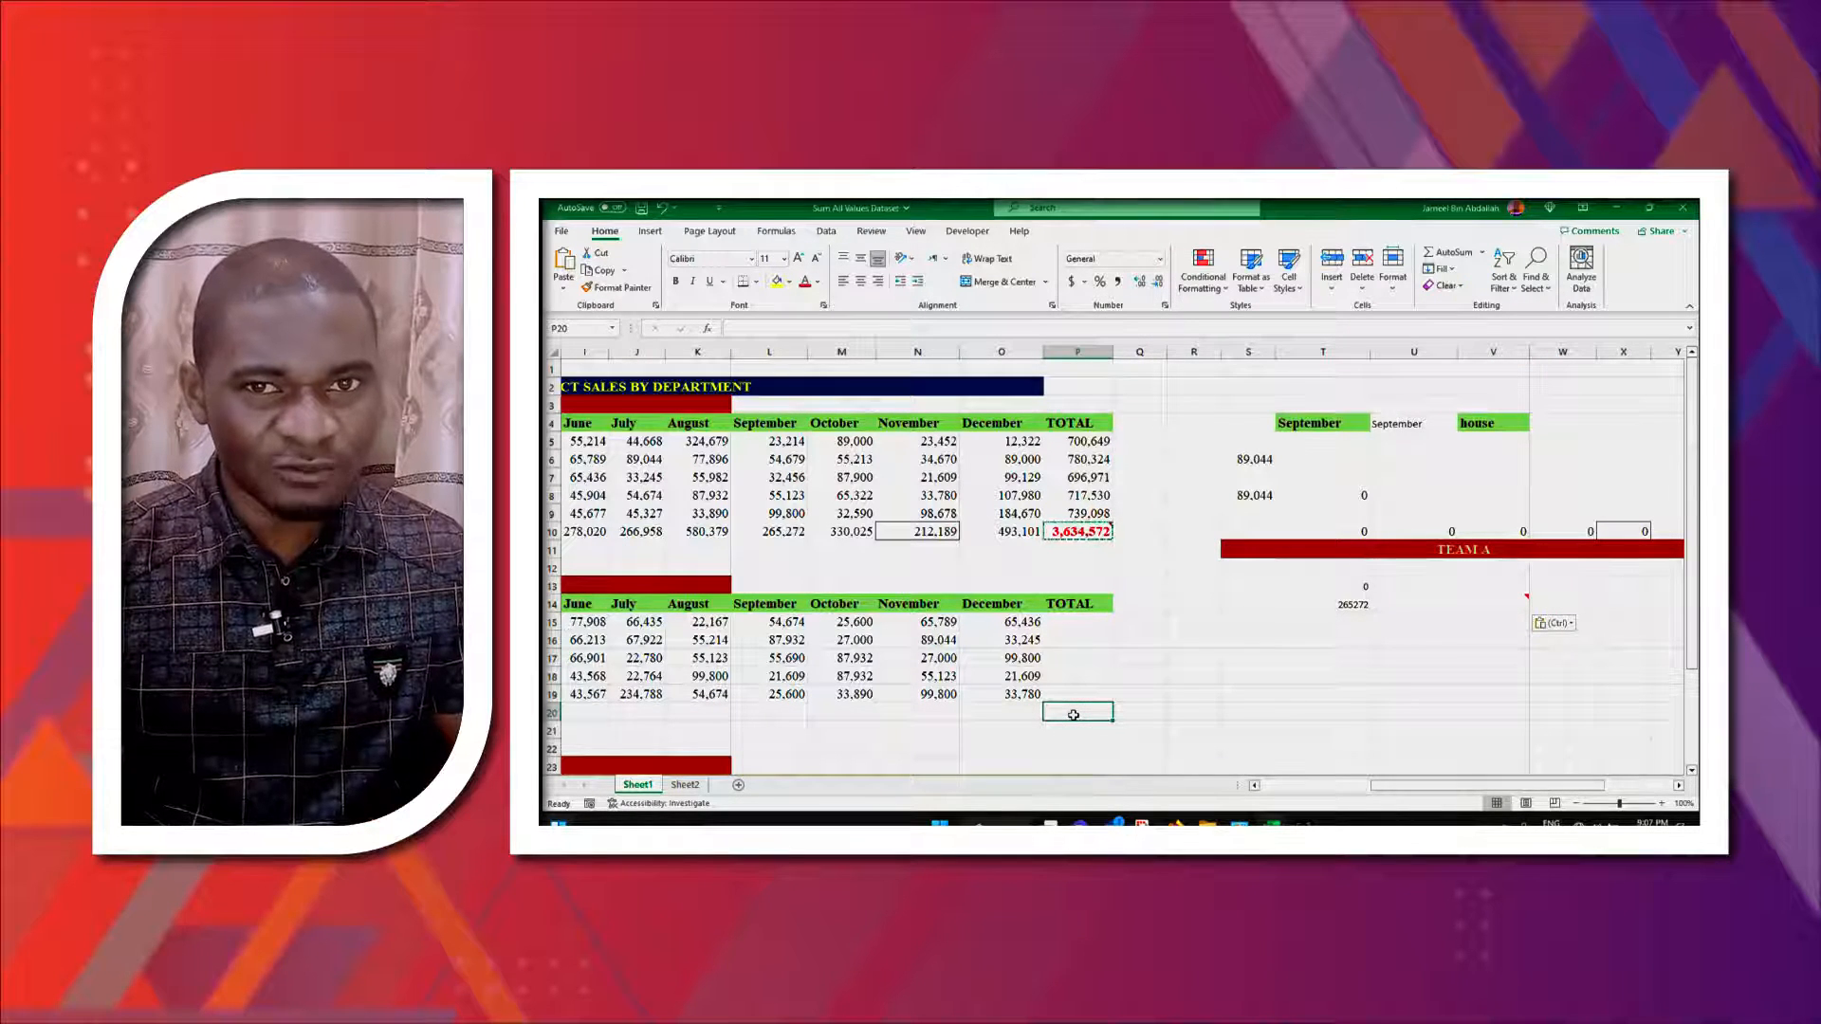
click(1091, 533)
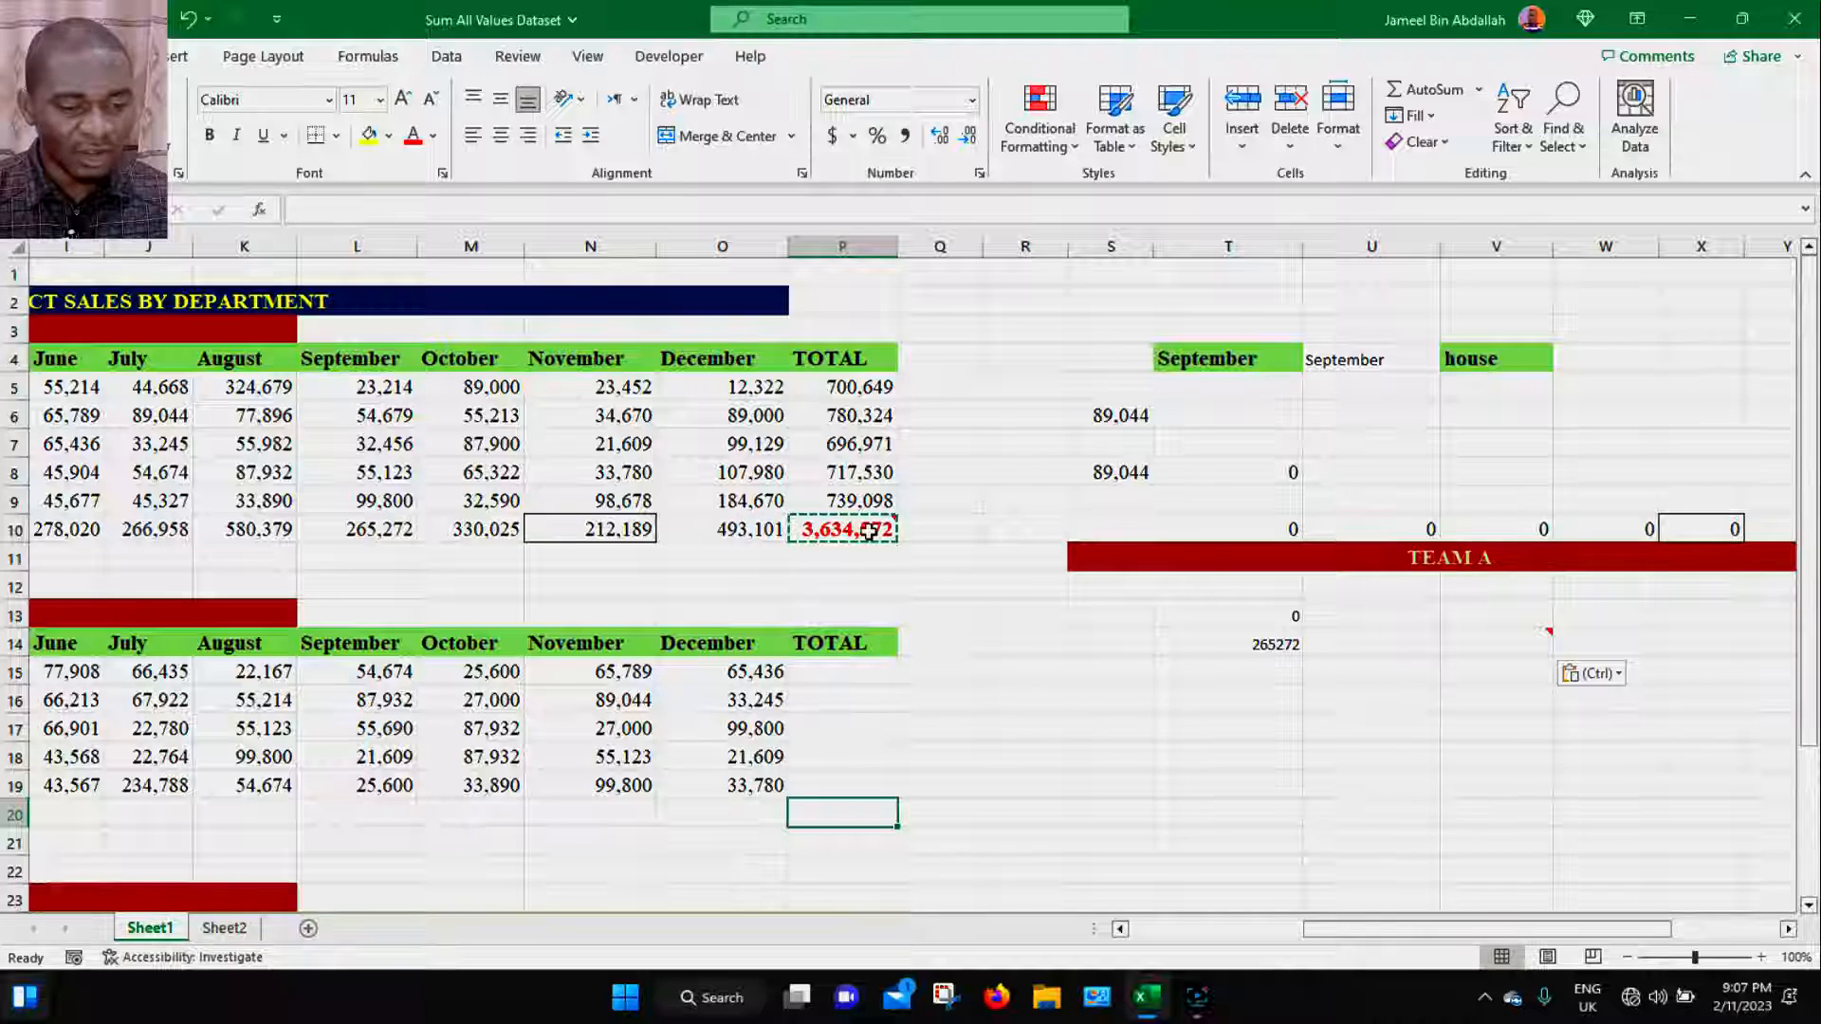
click(840, 813)
key(ctrl+alt+v)
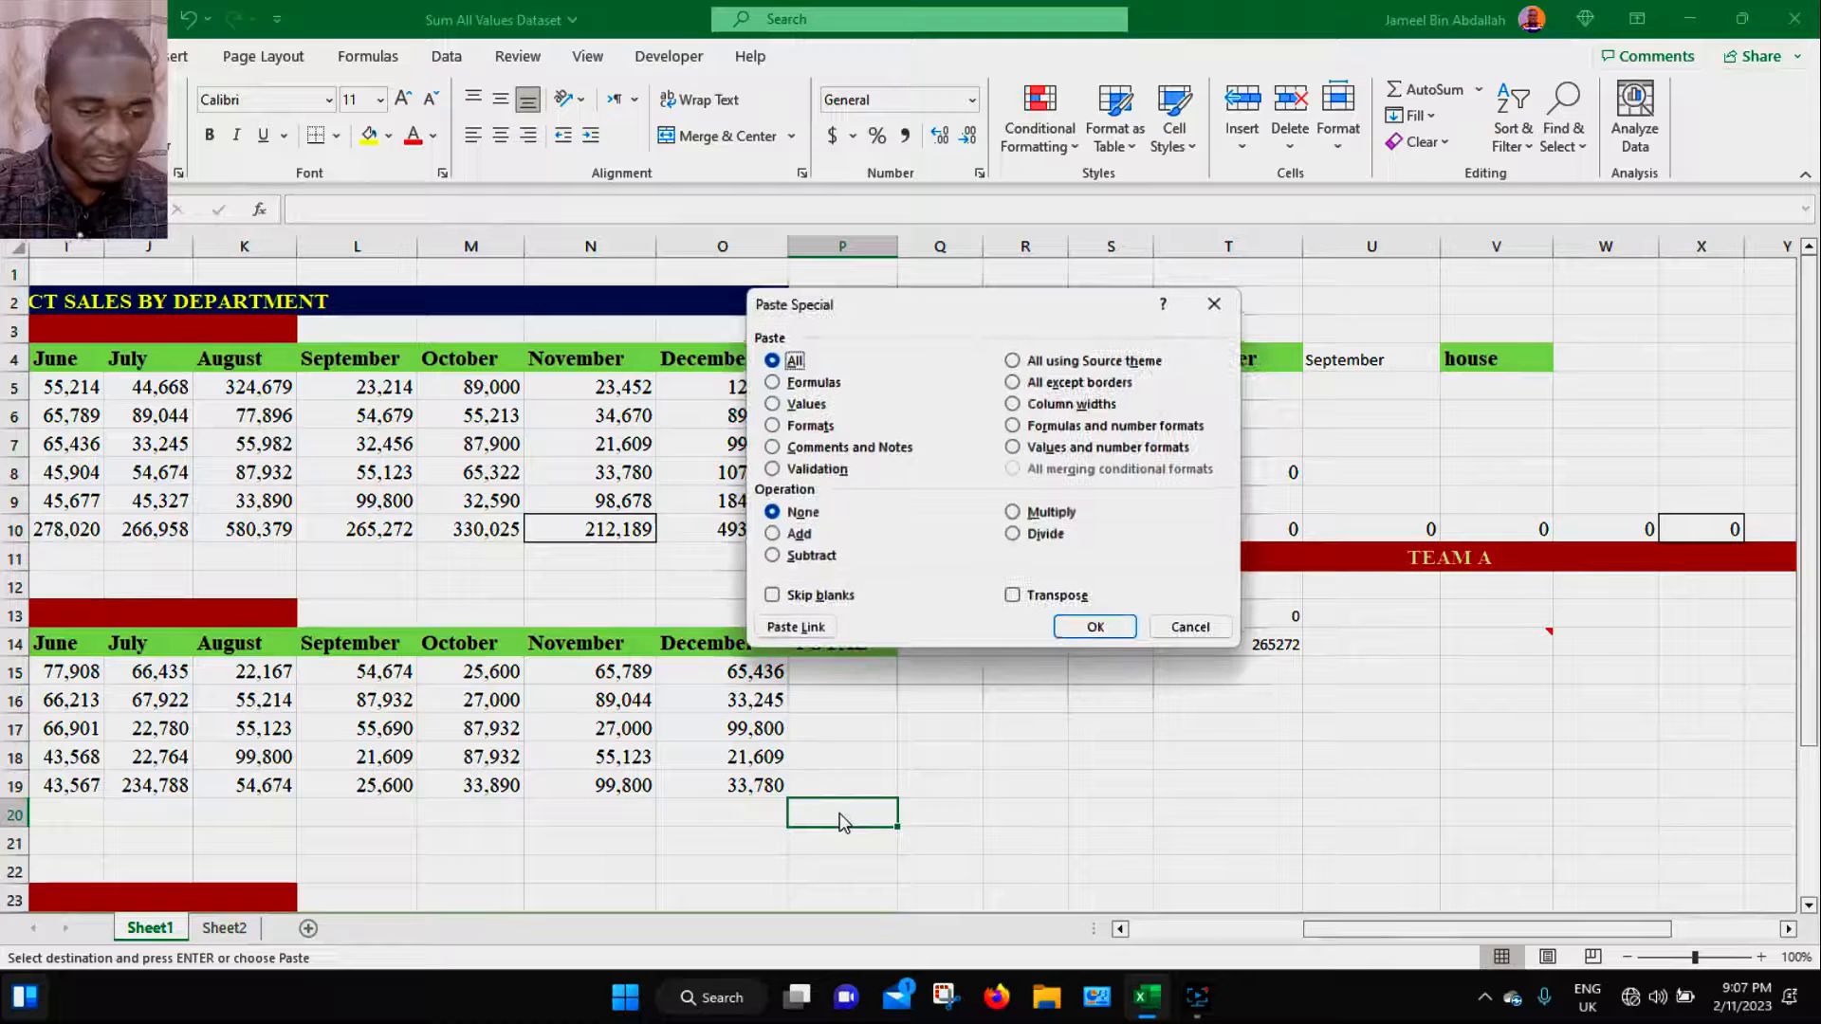
click(874, 448)
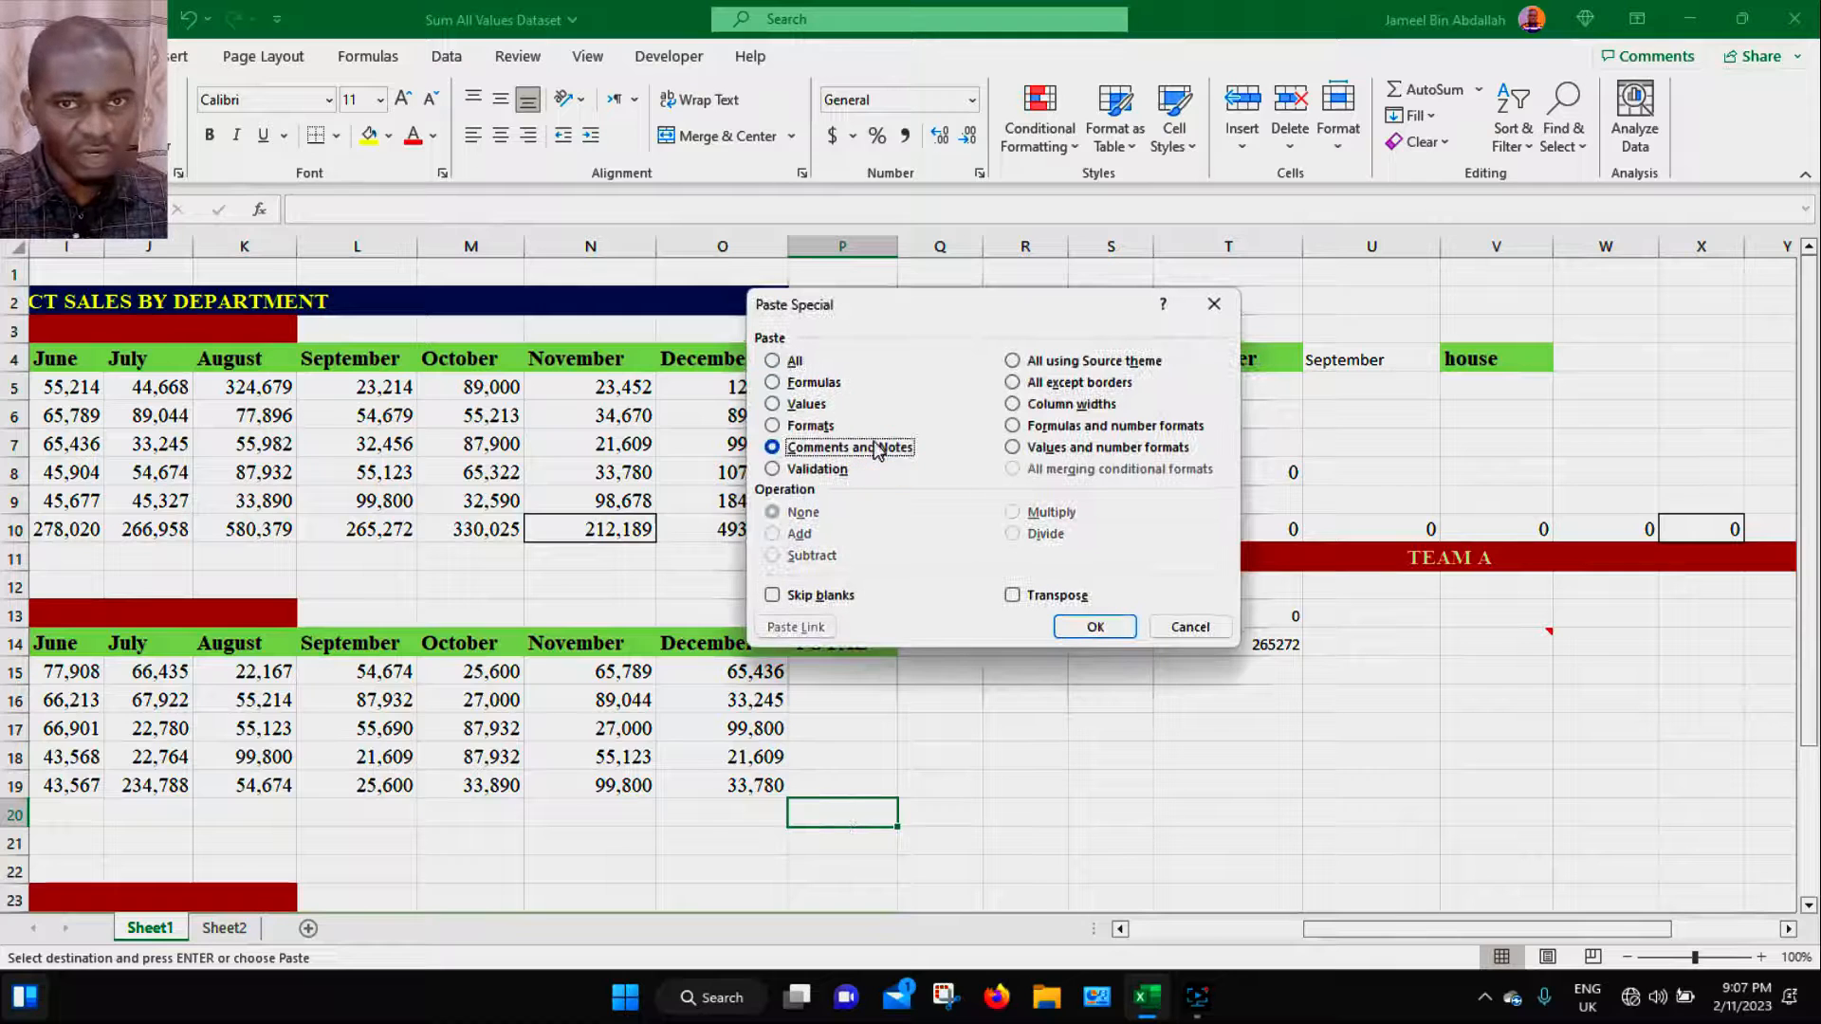
click(1096, 626)
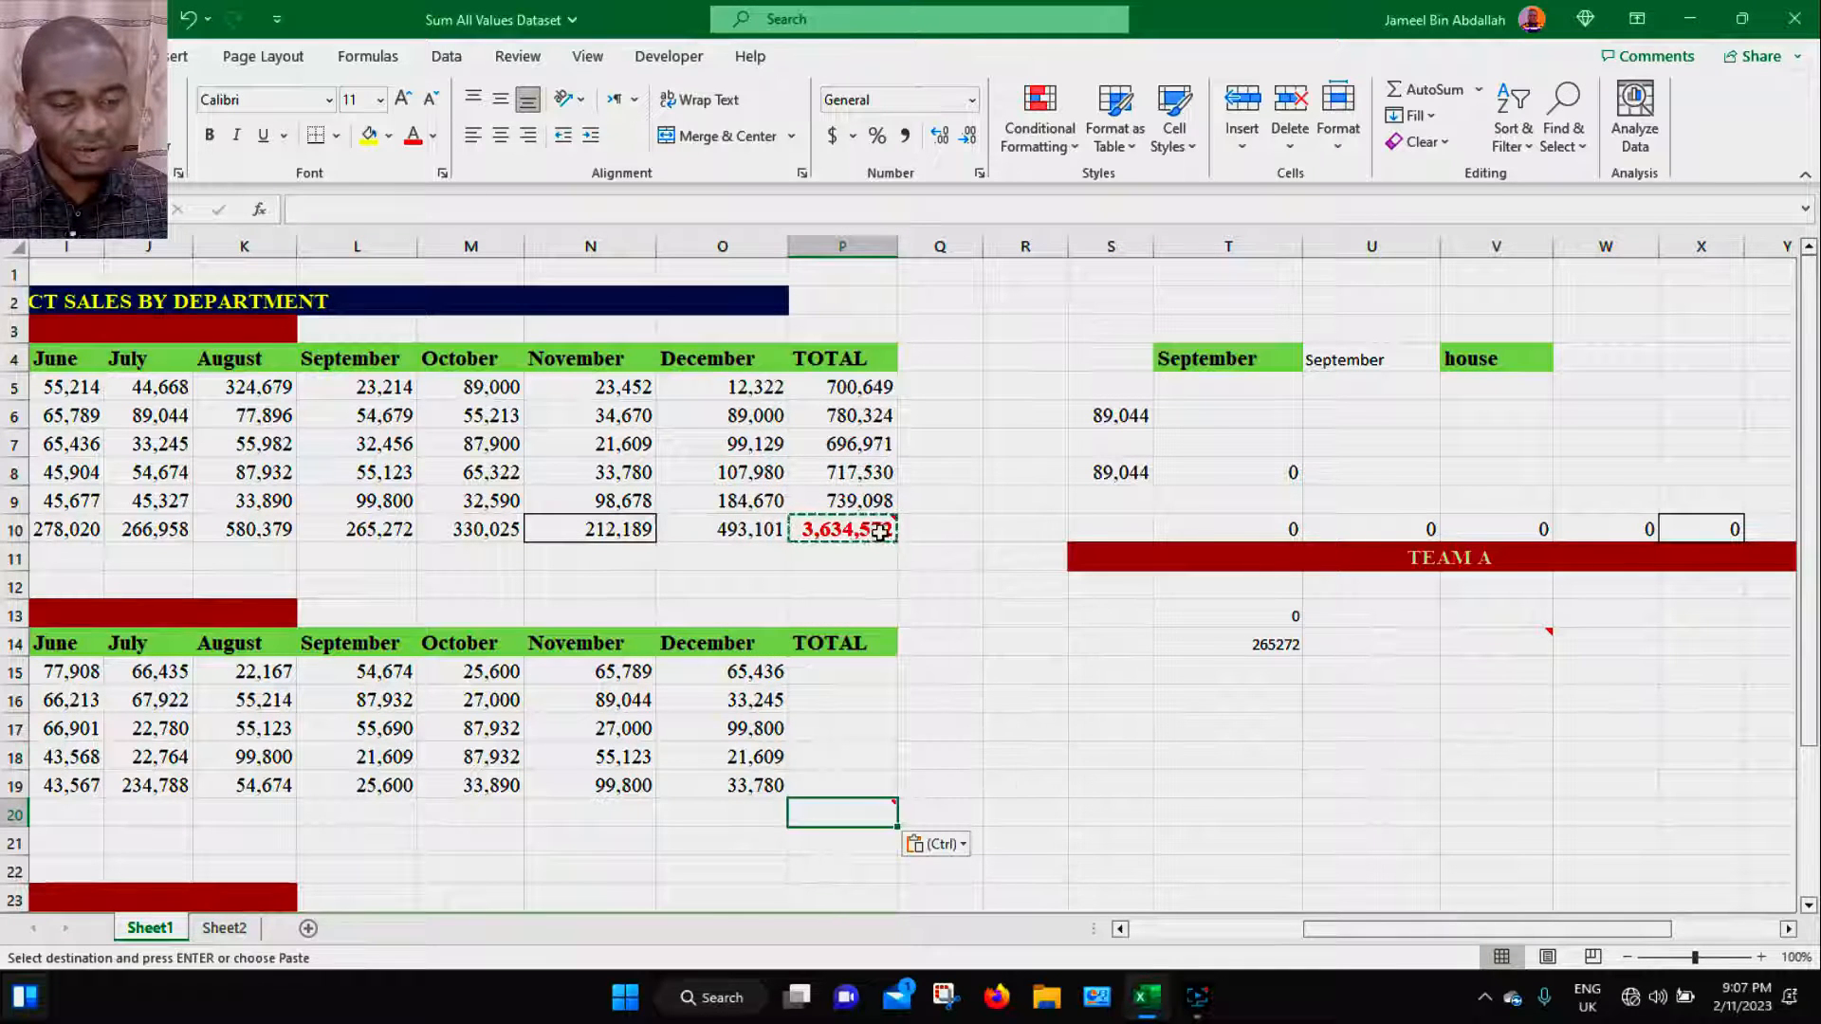
mouse_move(882, 534)
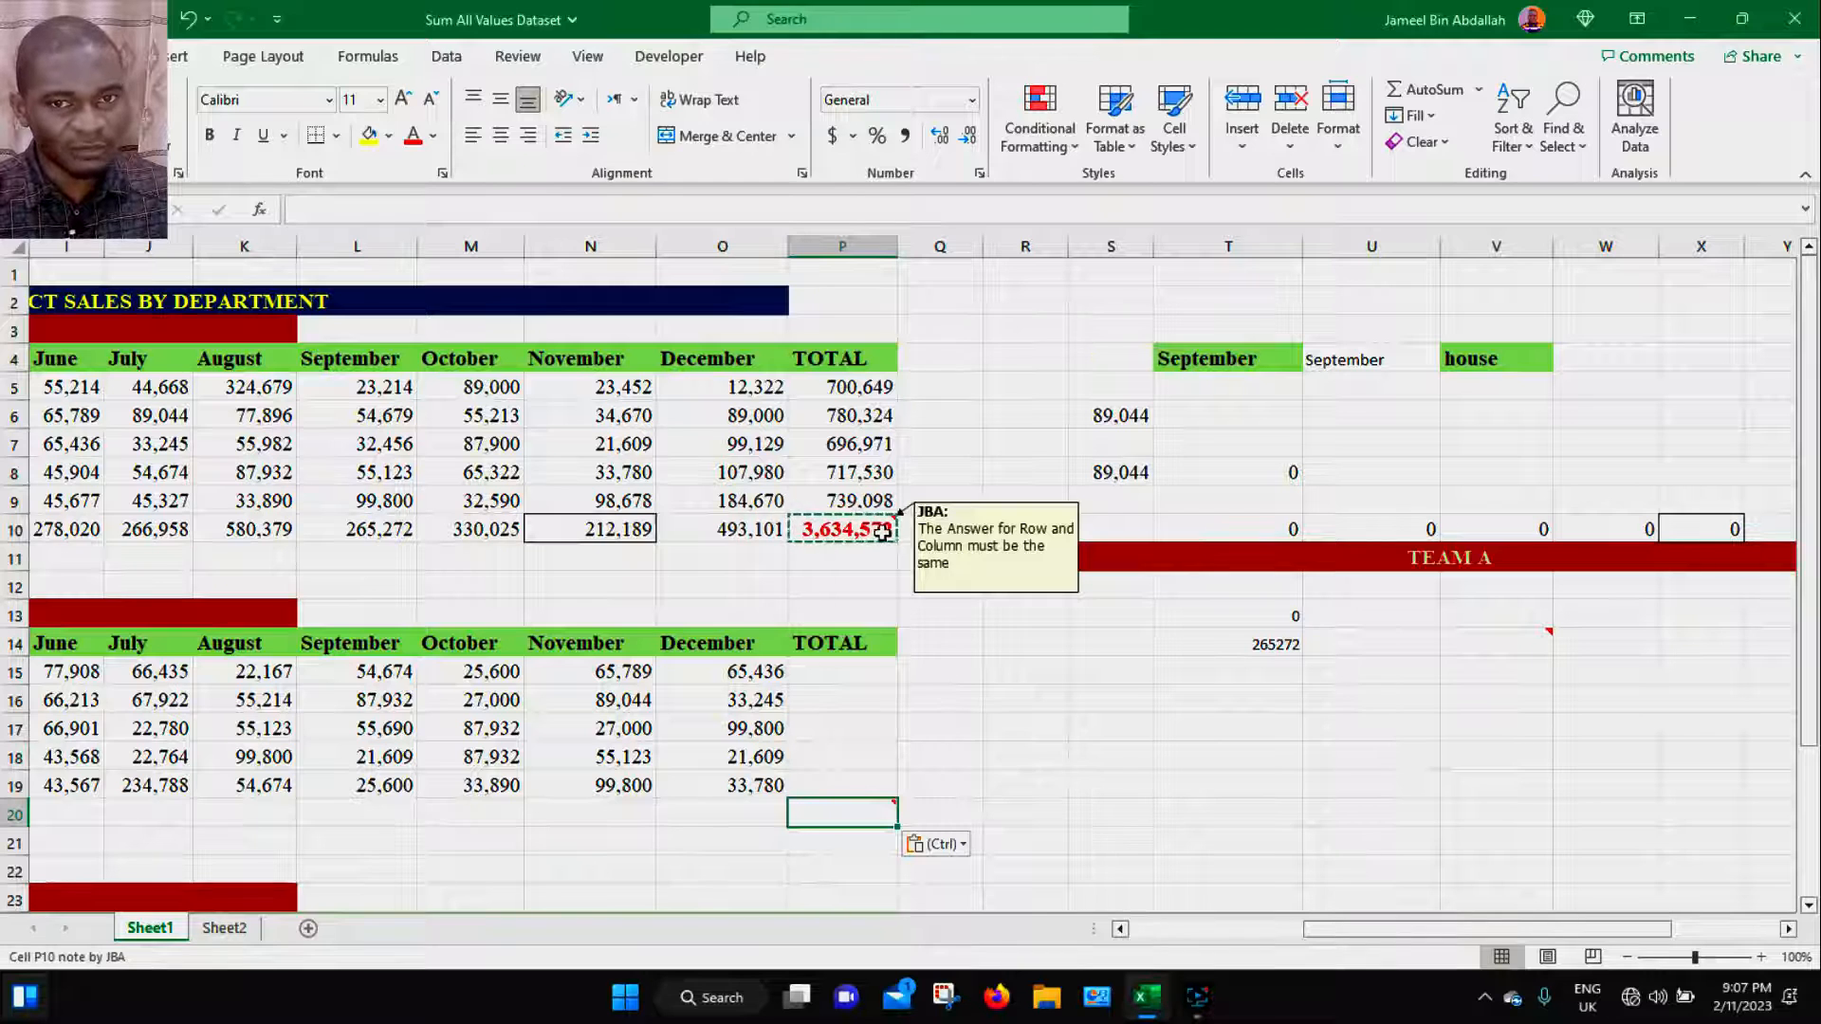
mouse_move(868, 812)
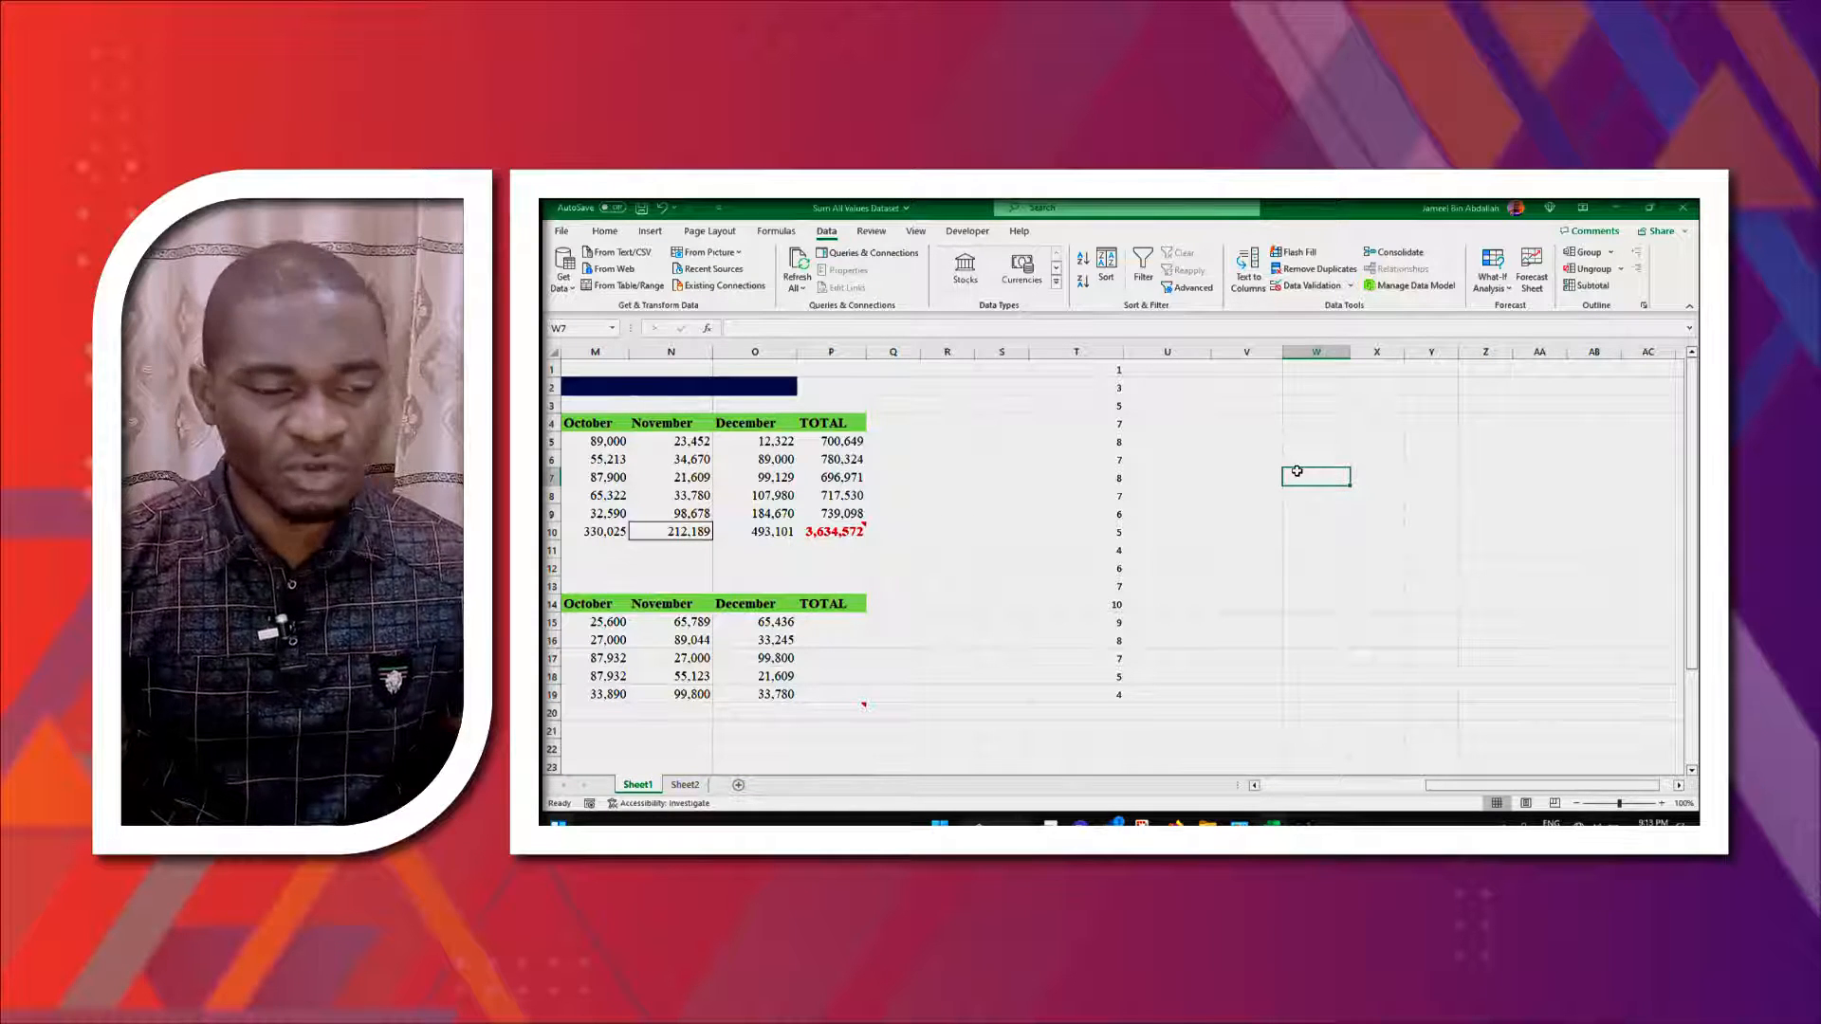
- Select all cells with data validation and review their validation settings and error alert
click(619, 230)
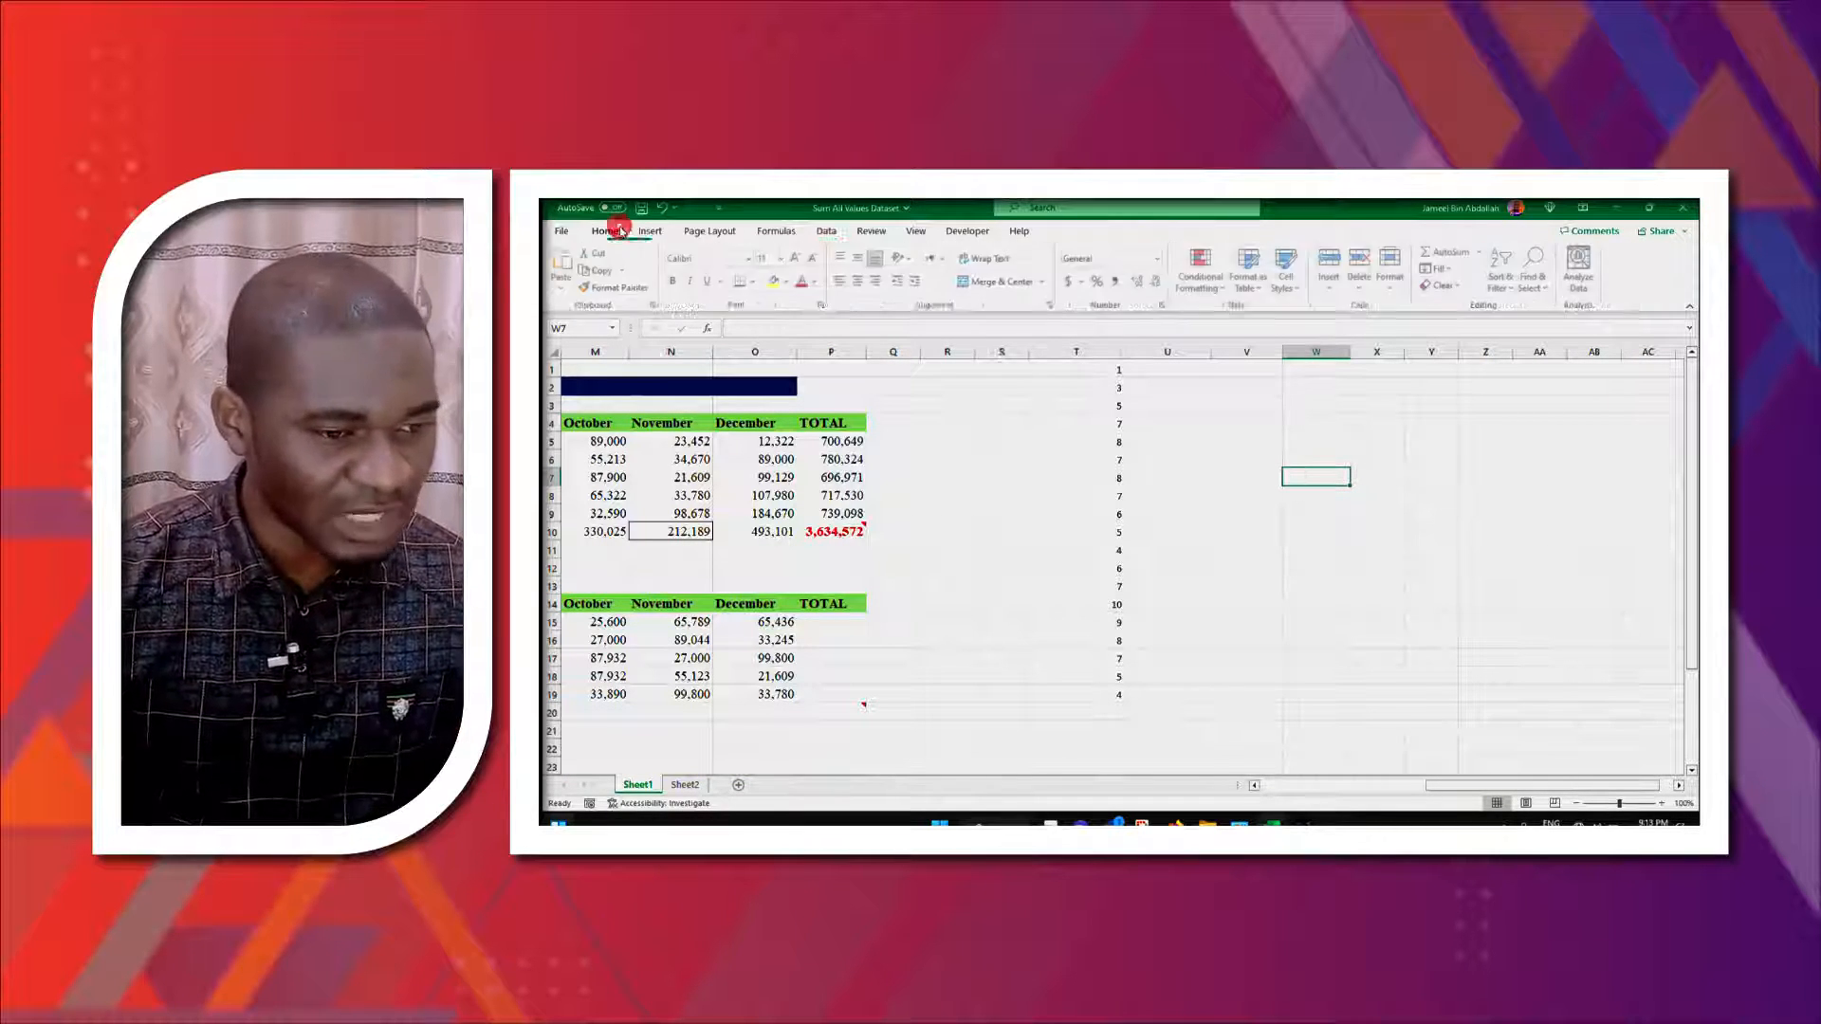
click(1537, 280)
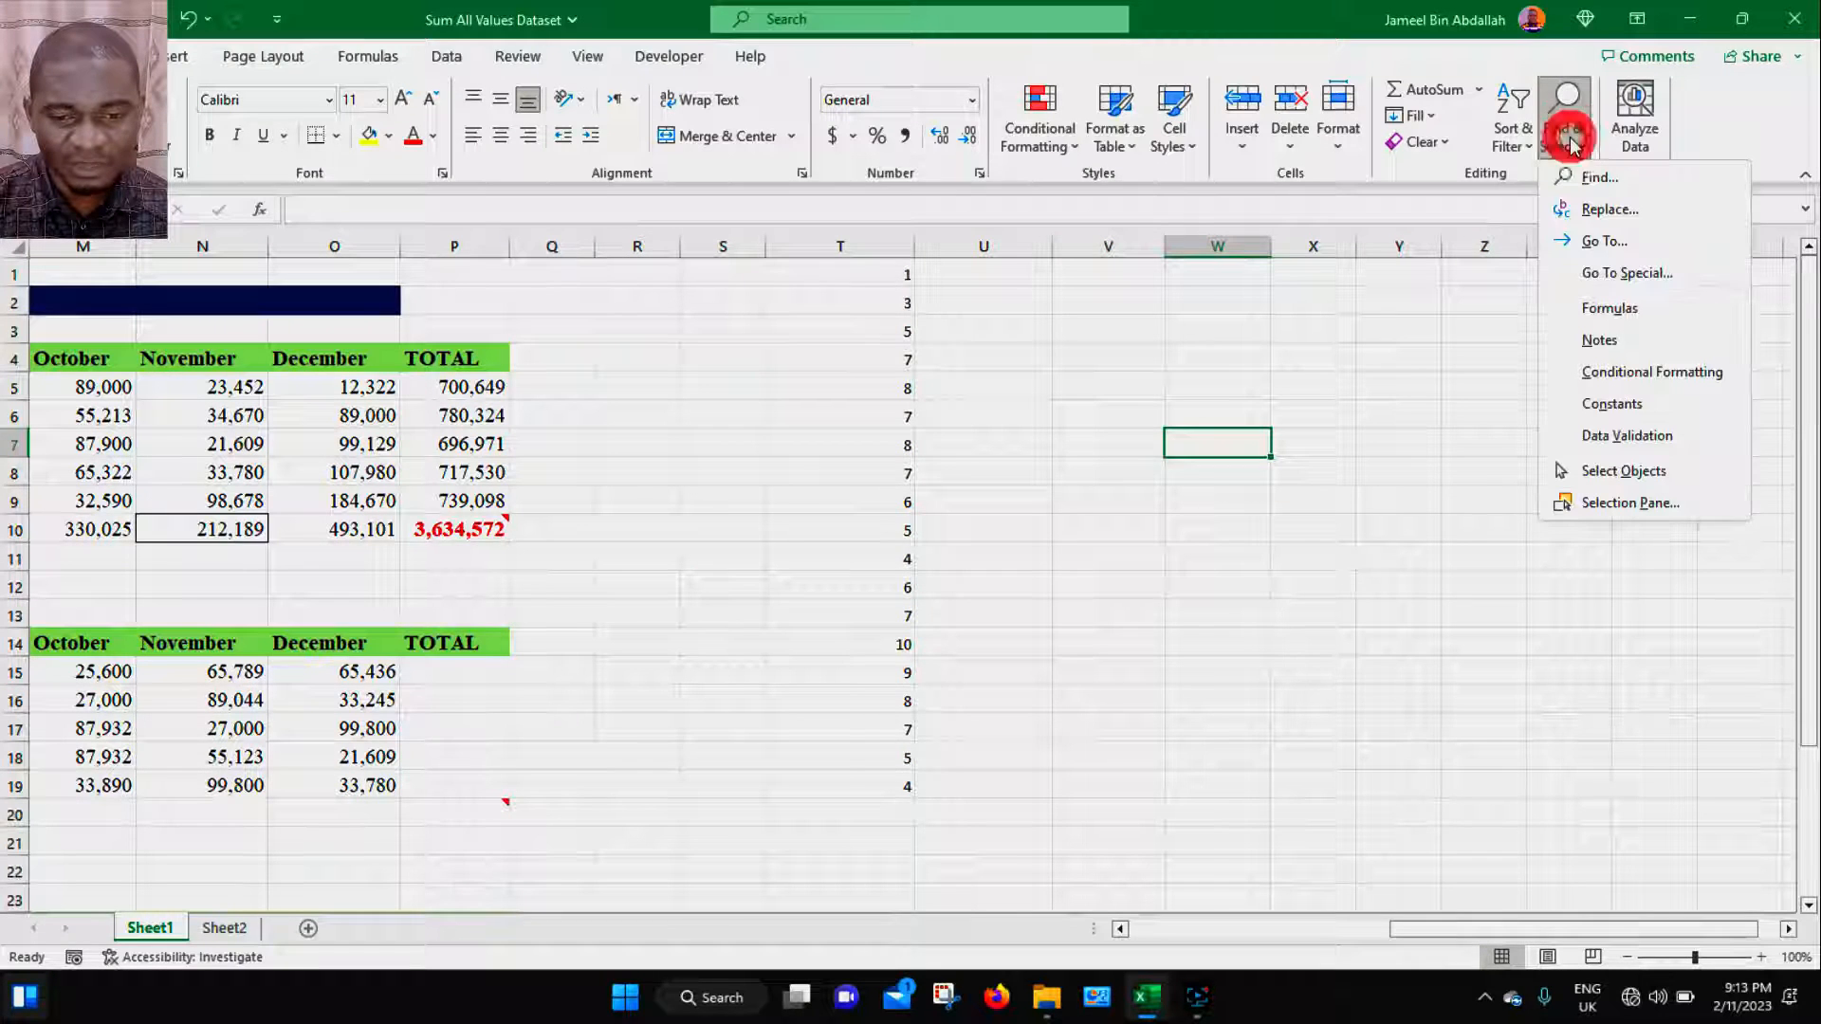
click(1625, 436)
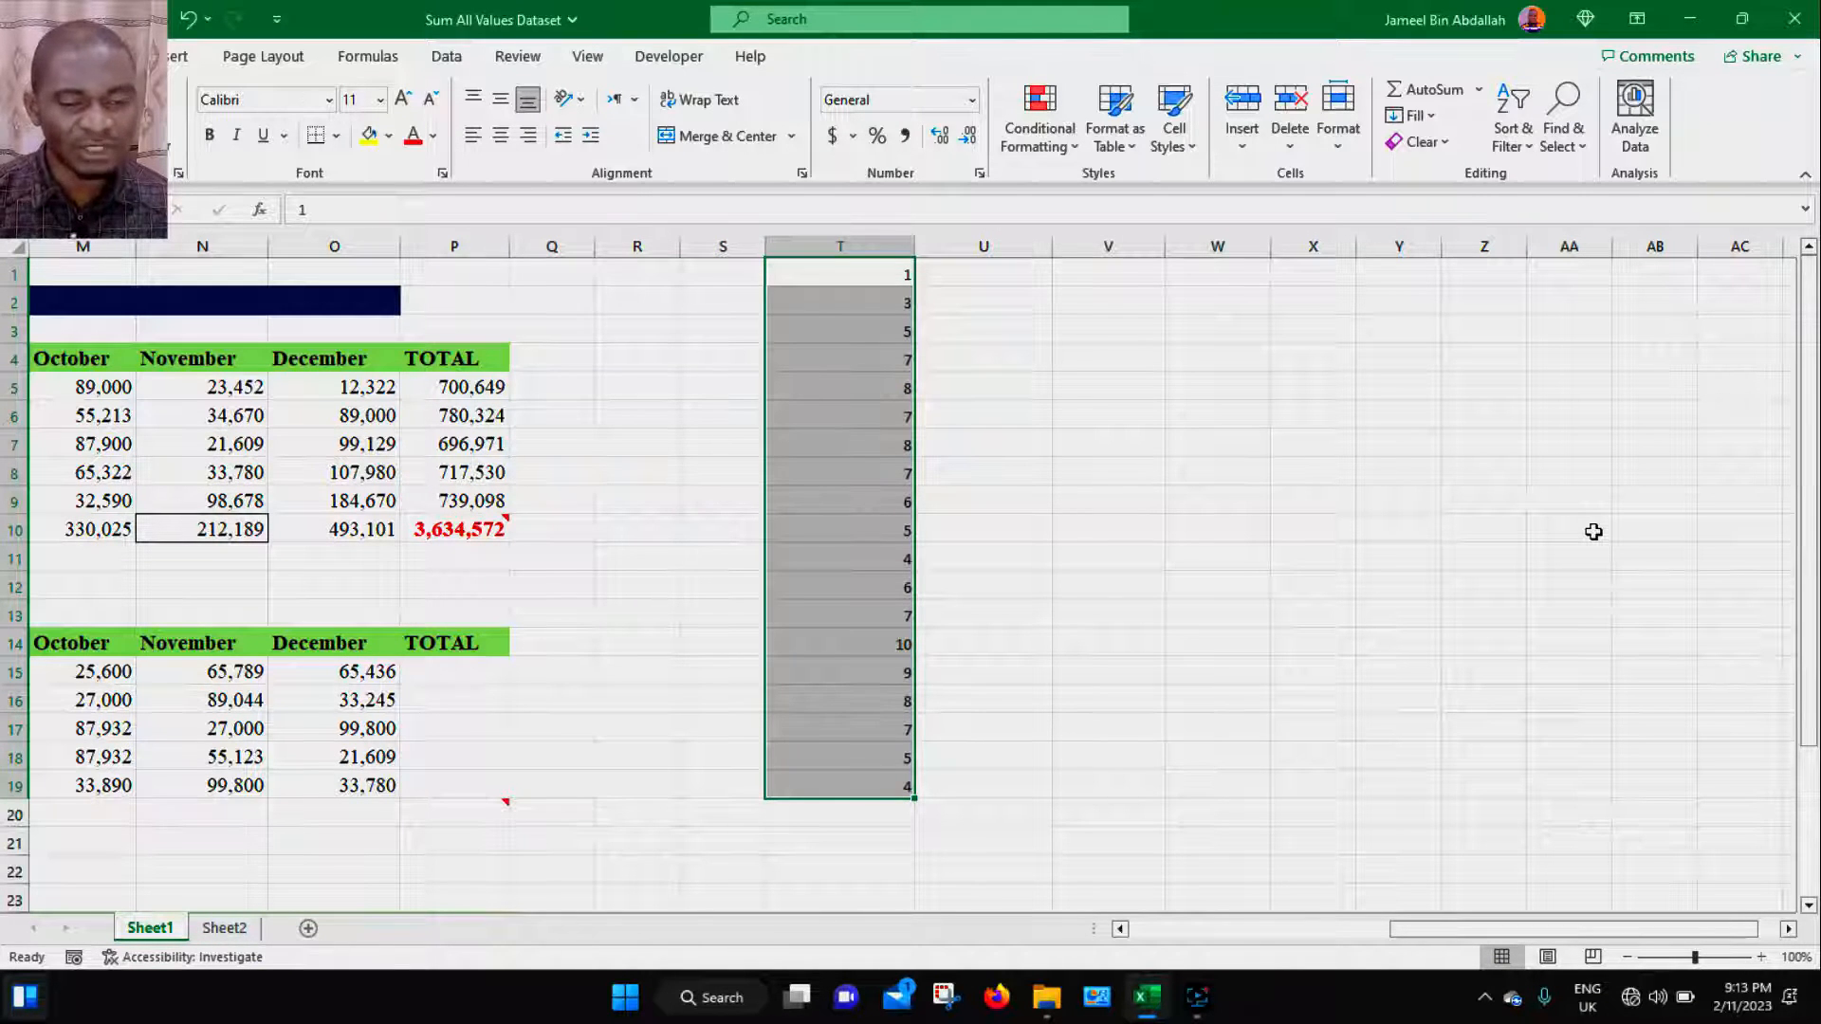
click(448, 57)
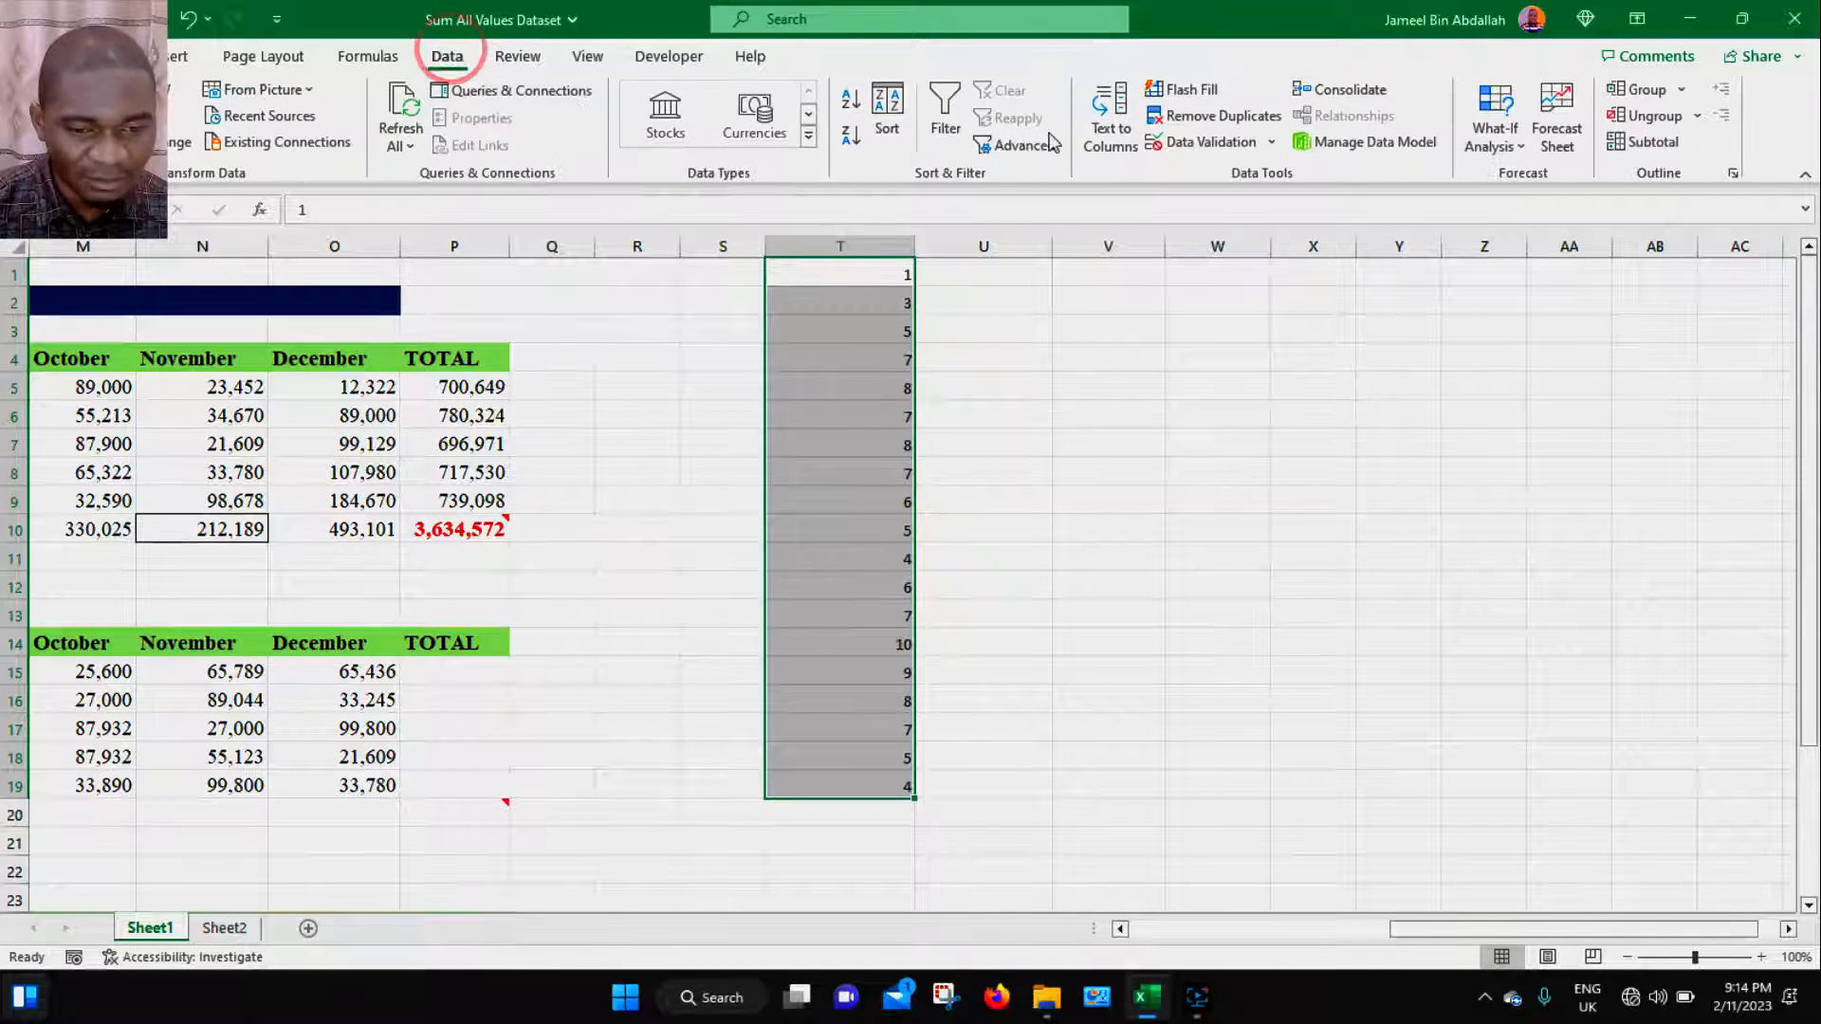
click(1272, 144)
click(1260, 176)
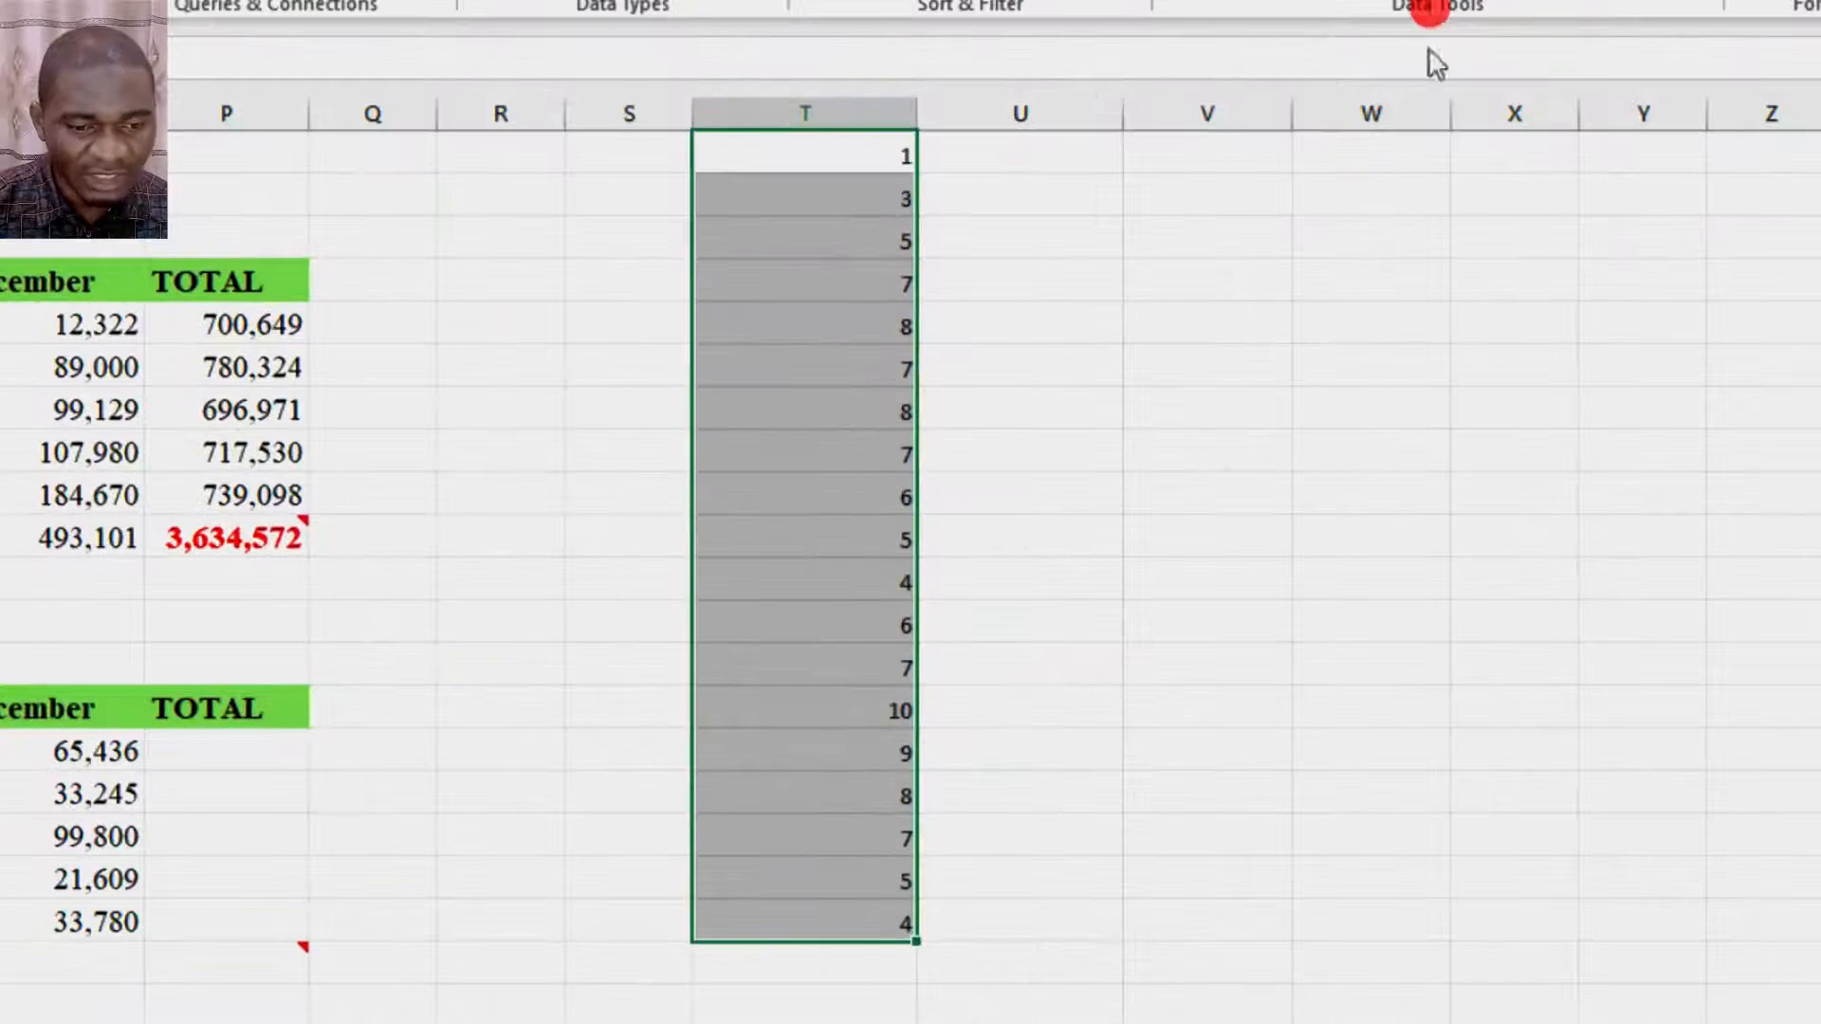
drag(1066, 146, 1312, 123)
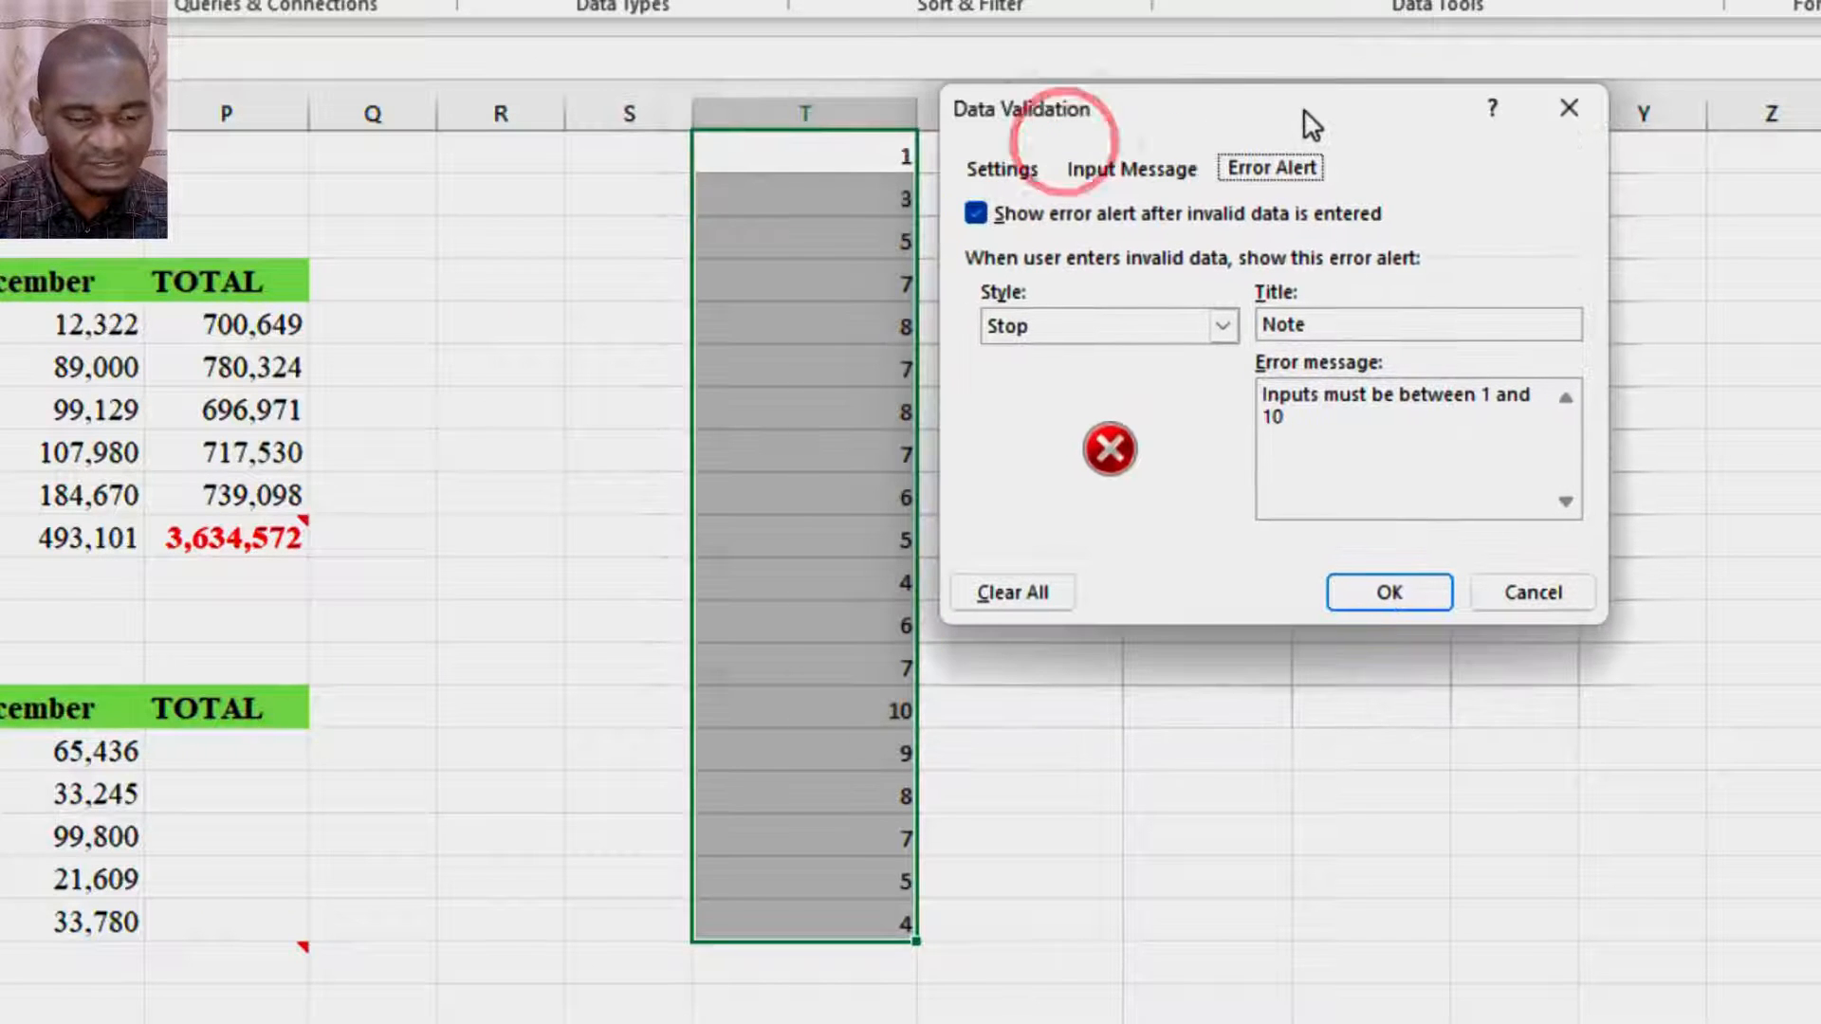
click(1007, 171)
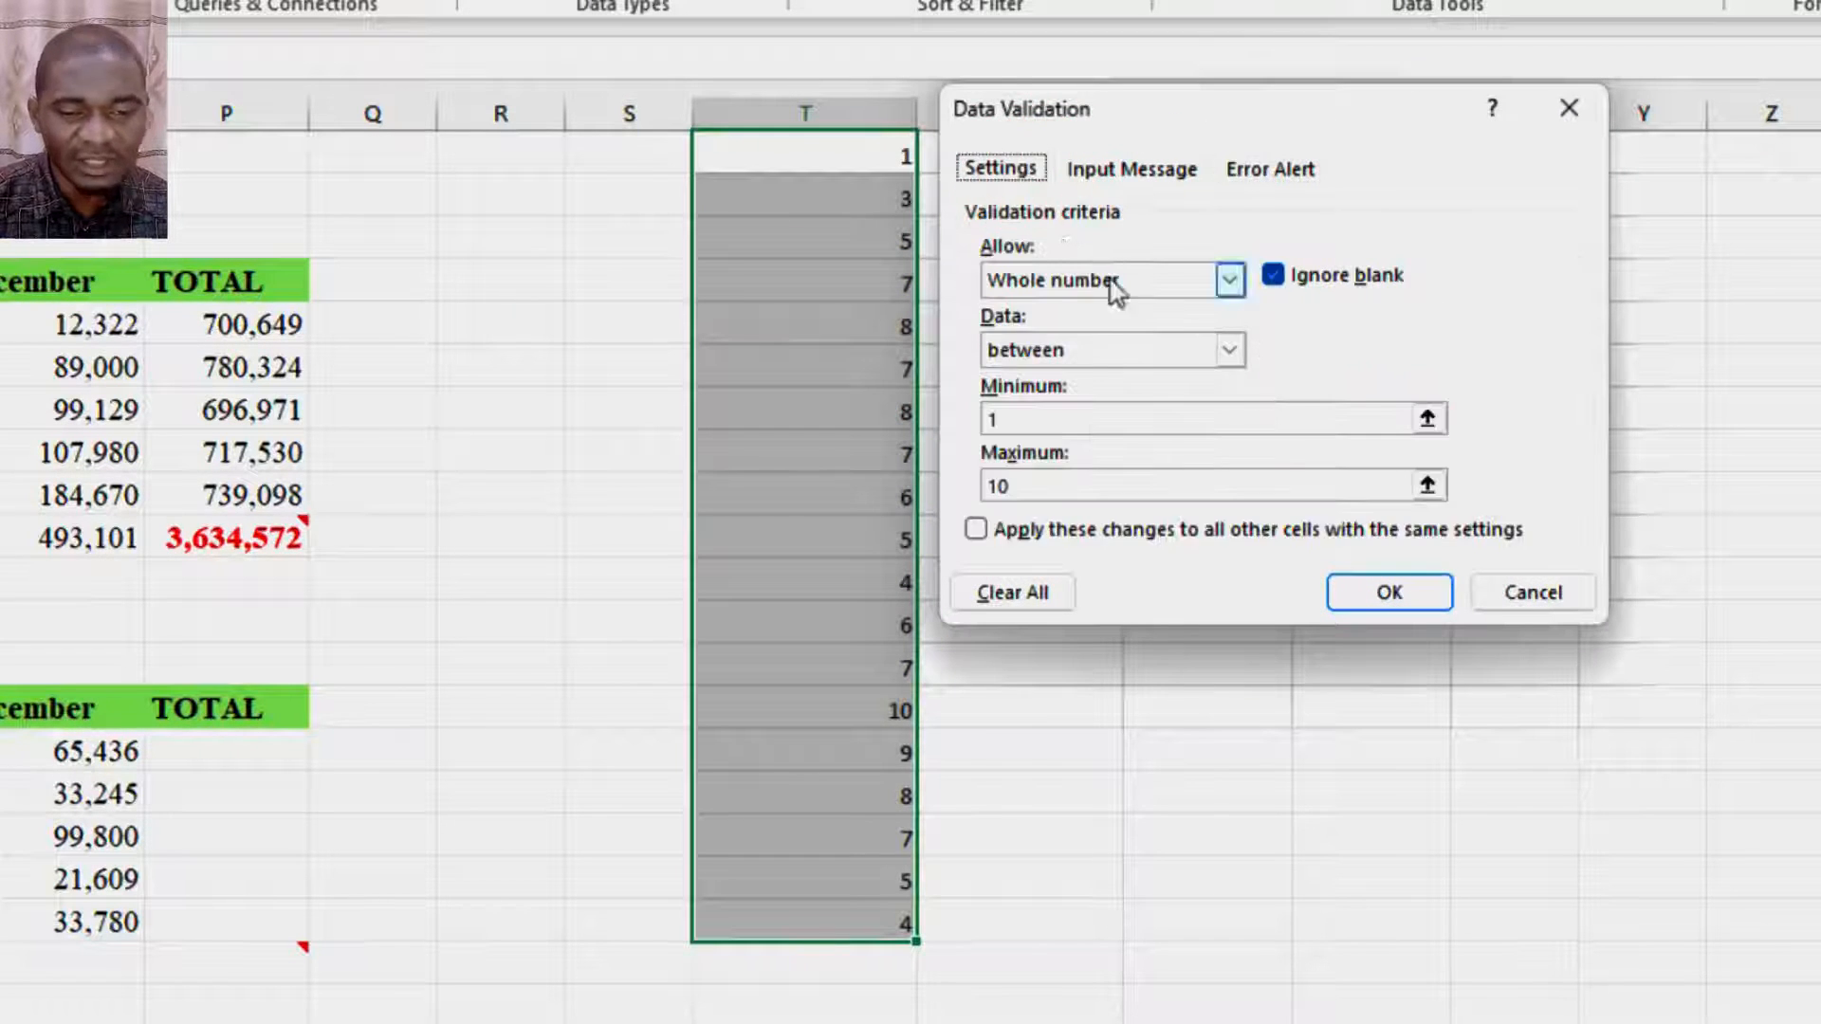
click(1276, 169)
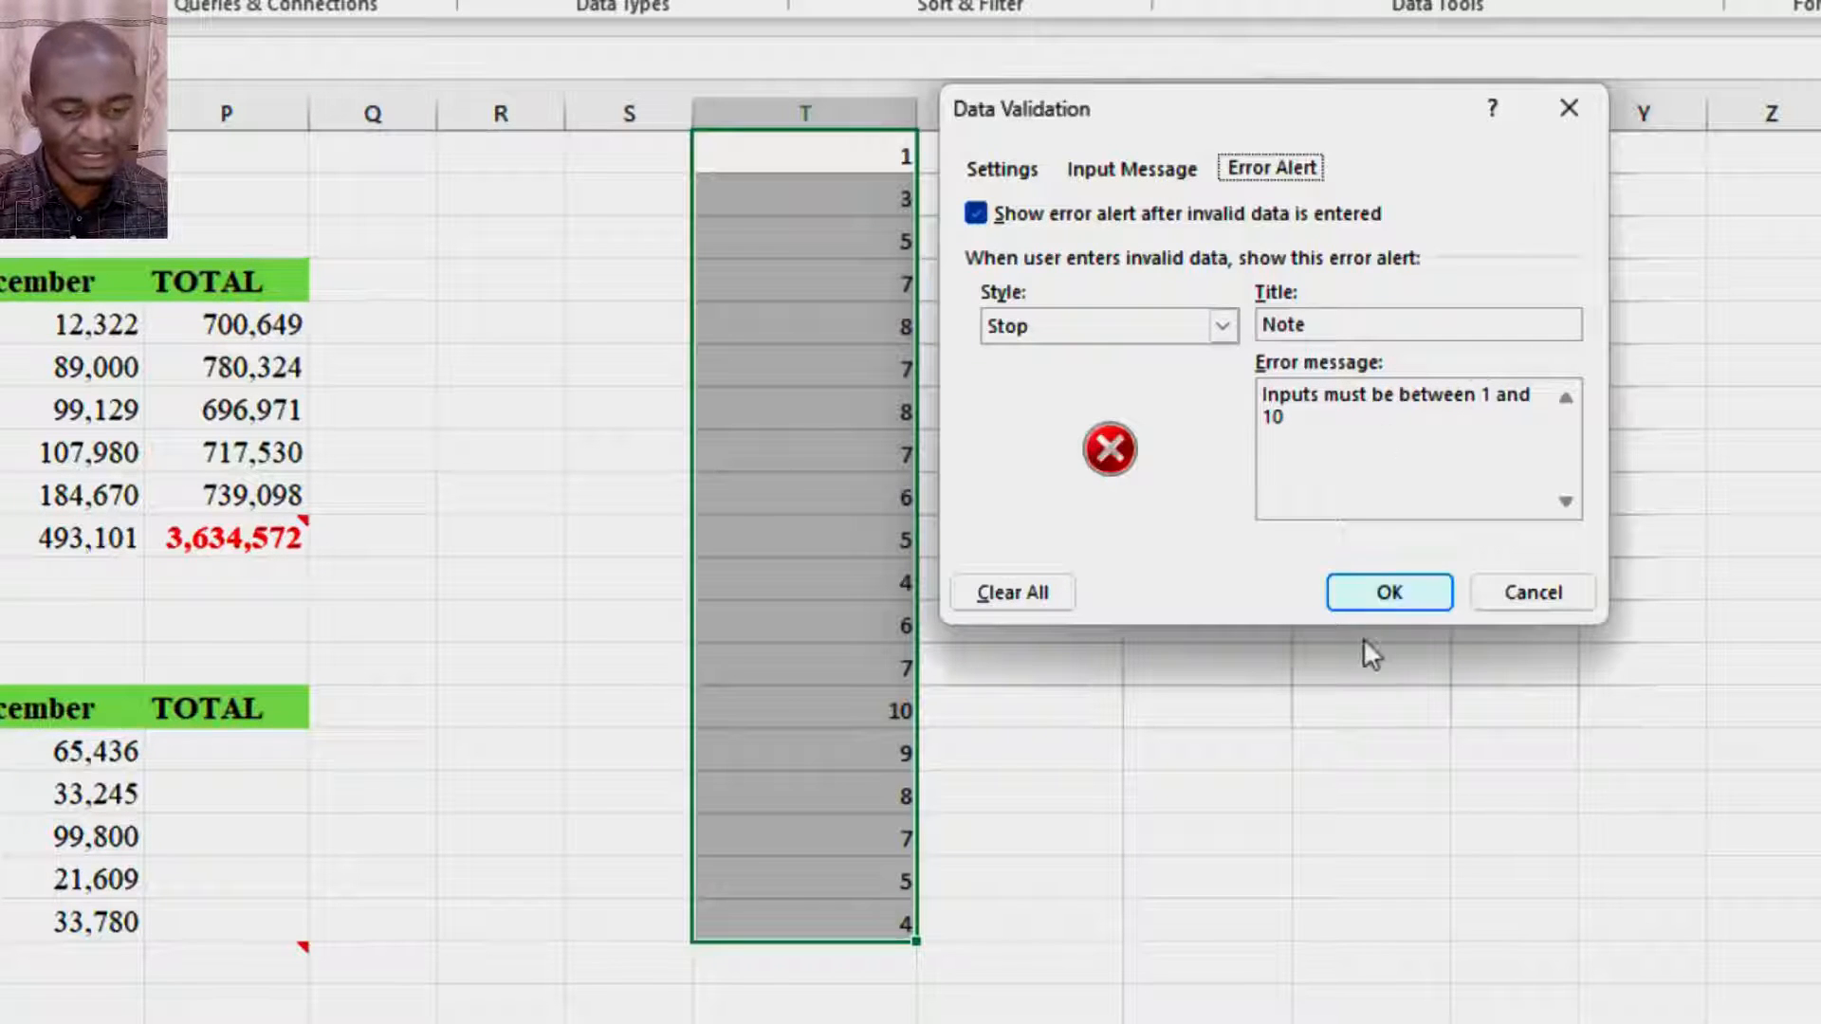
click(1393, 588)
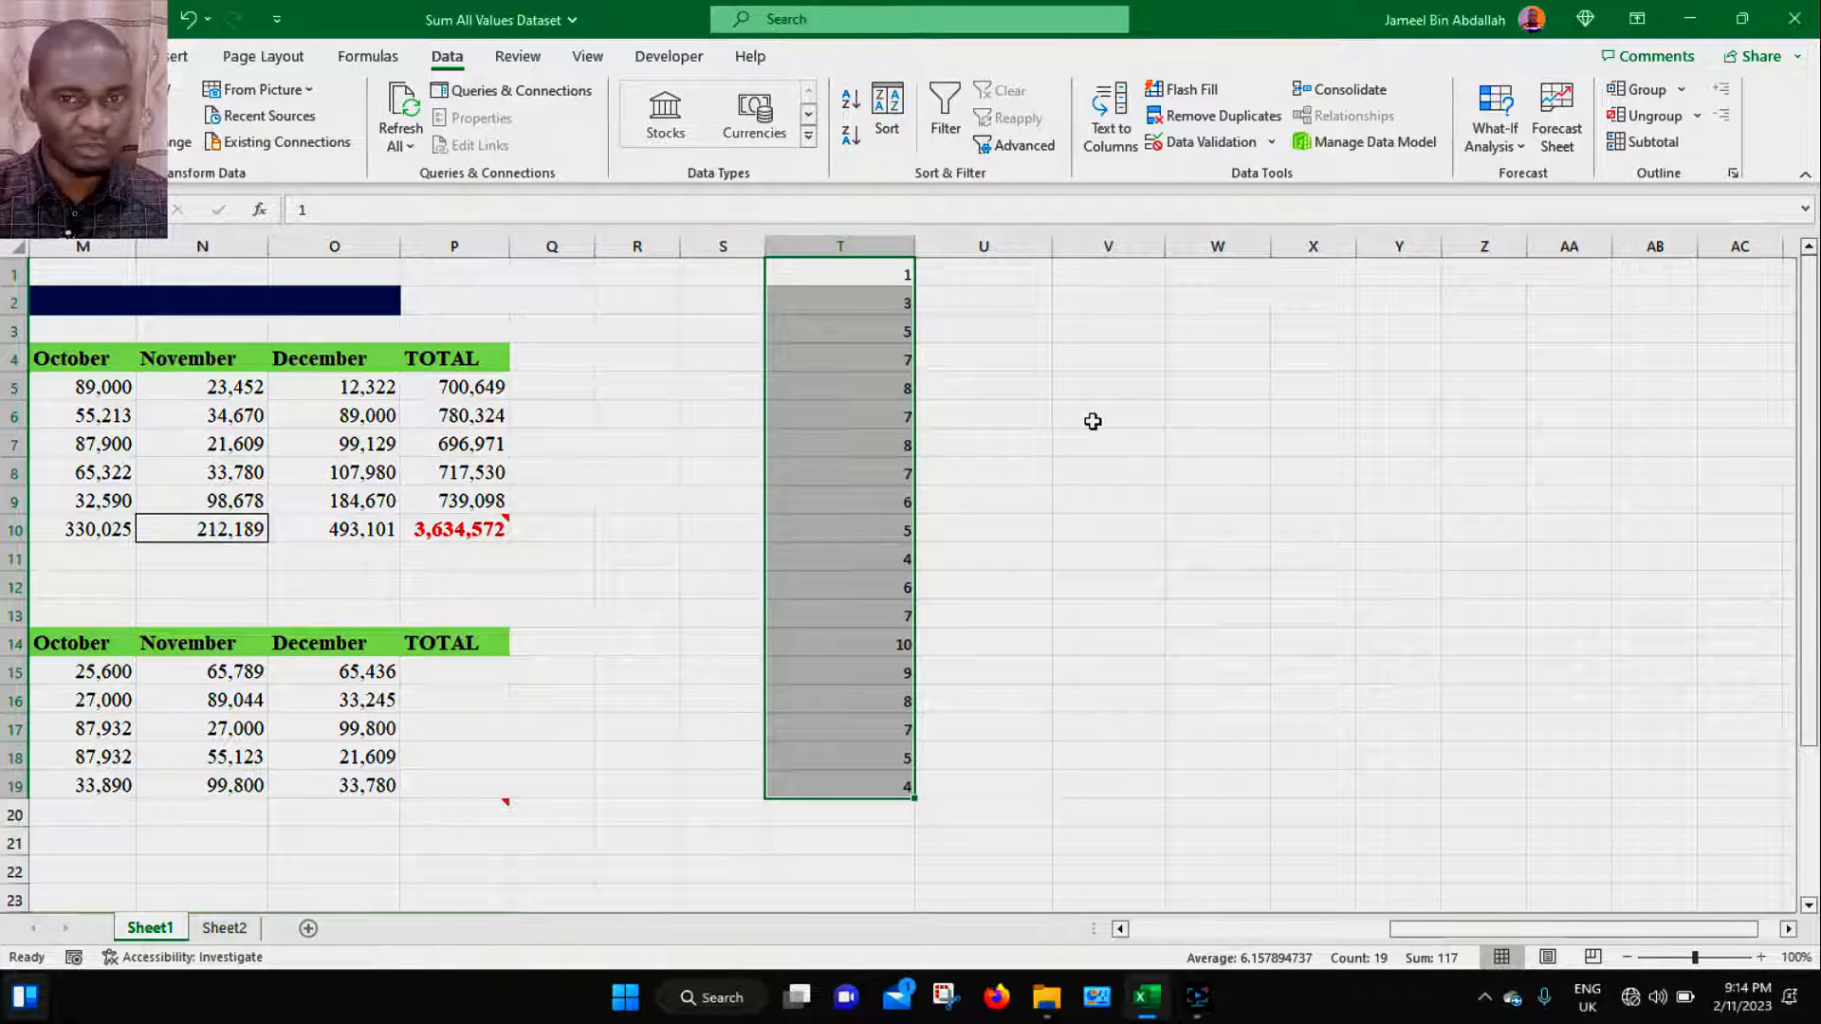
- Copy the numbers in T1:T19 and paste only their validation into W1:W19
click(1008, 415)
drag(892, 278, 892, 792)
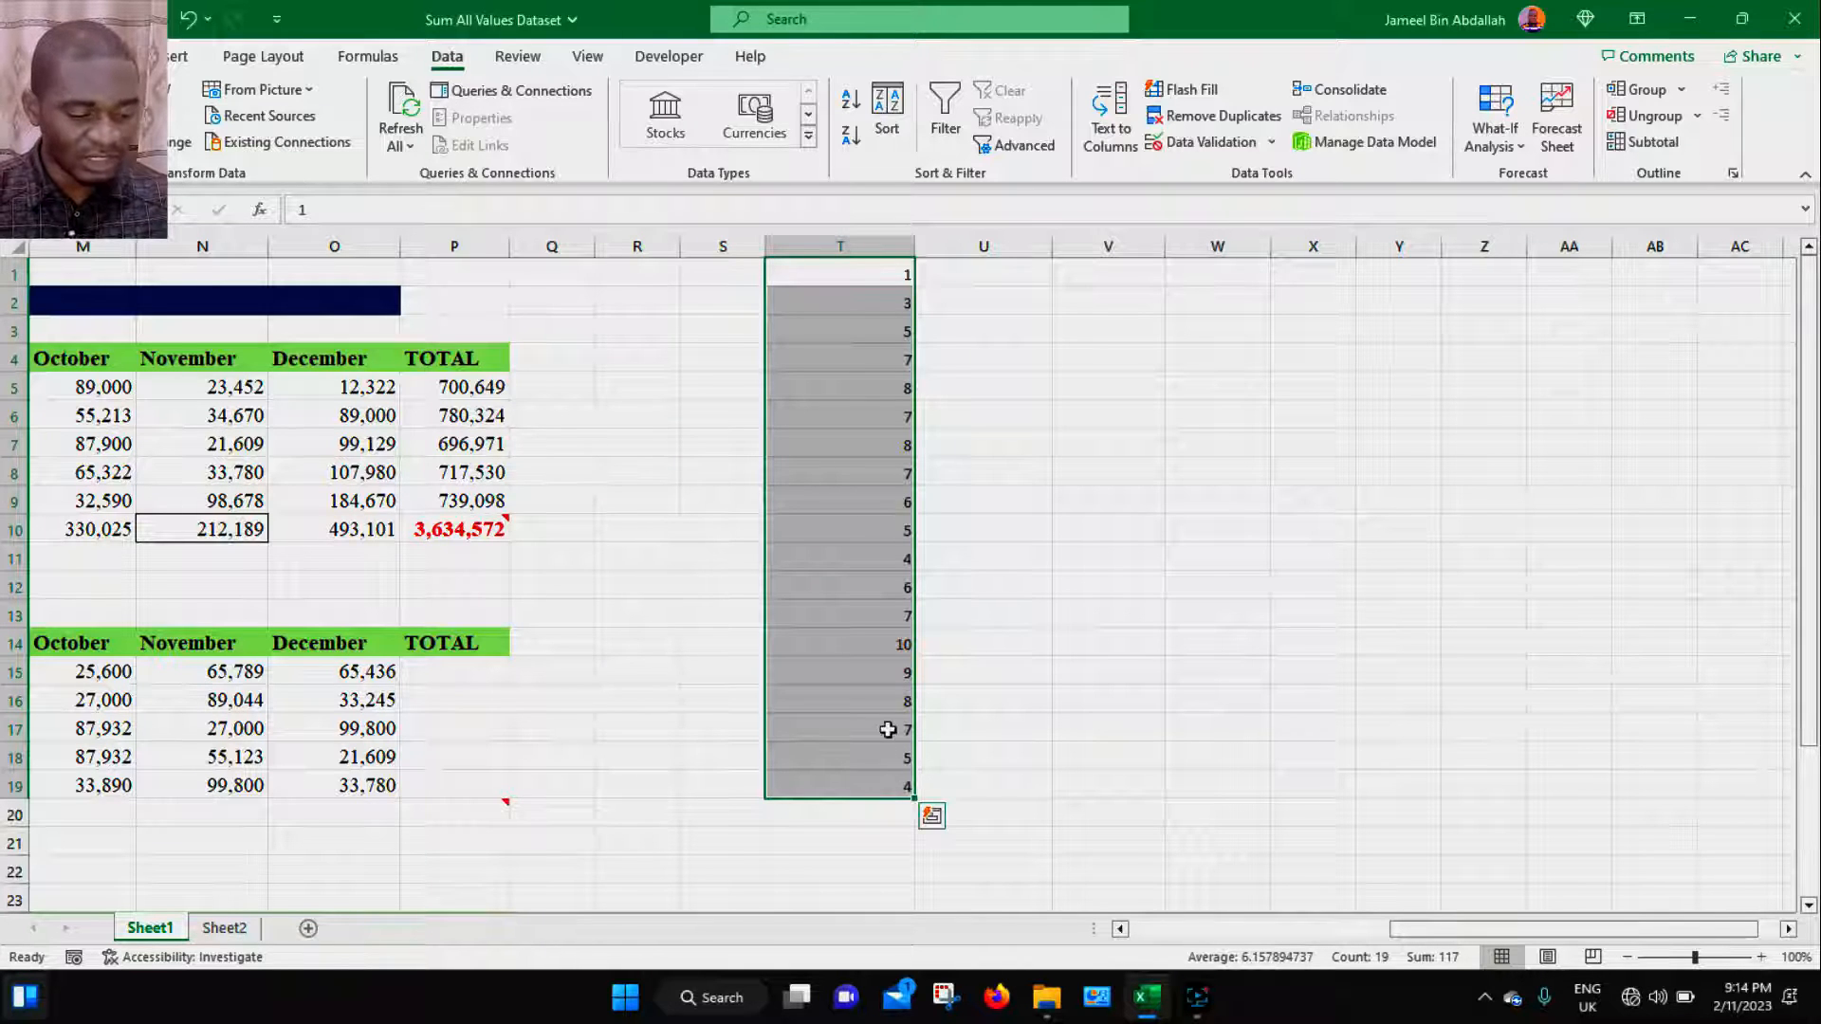
key(ctrl+c)
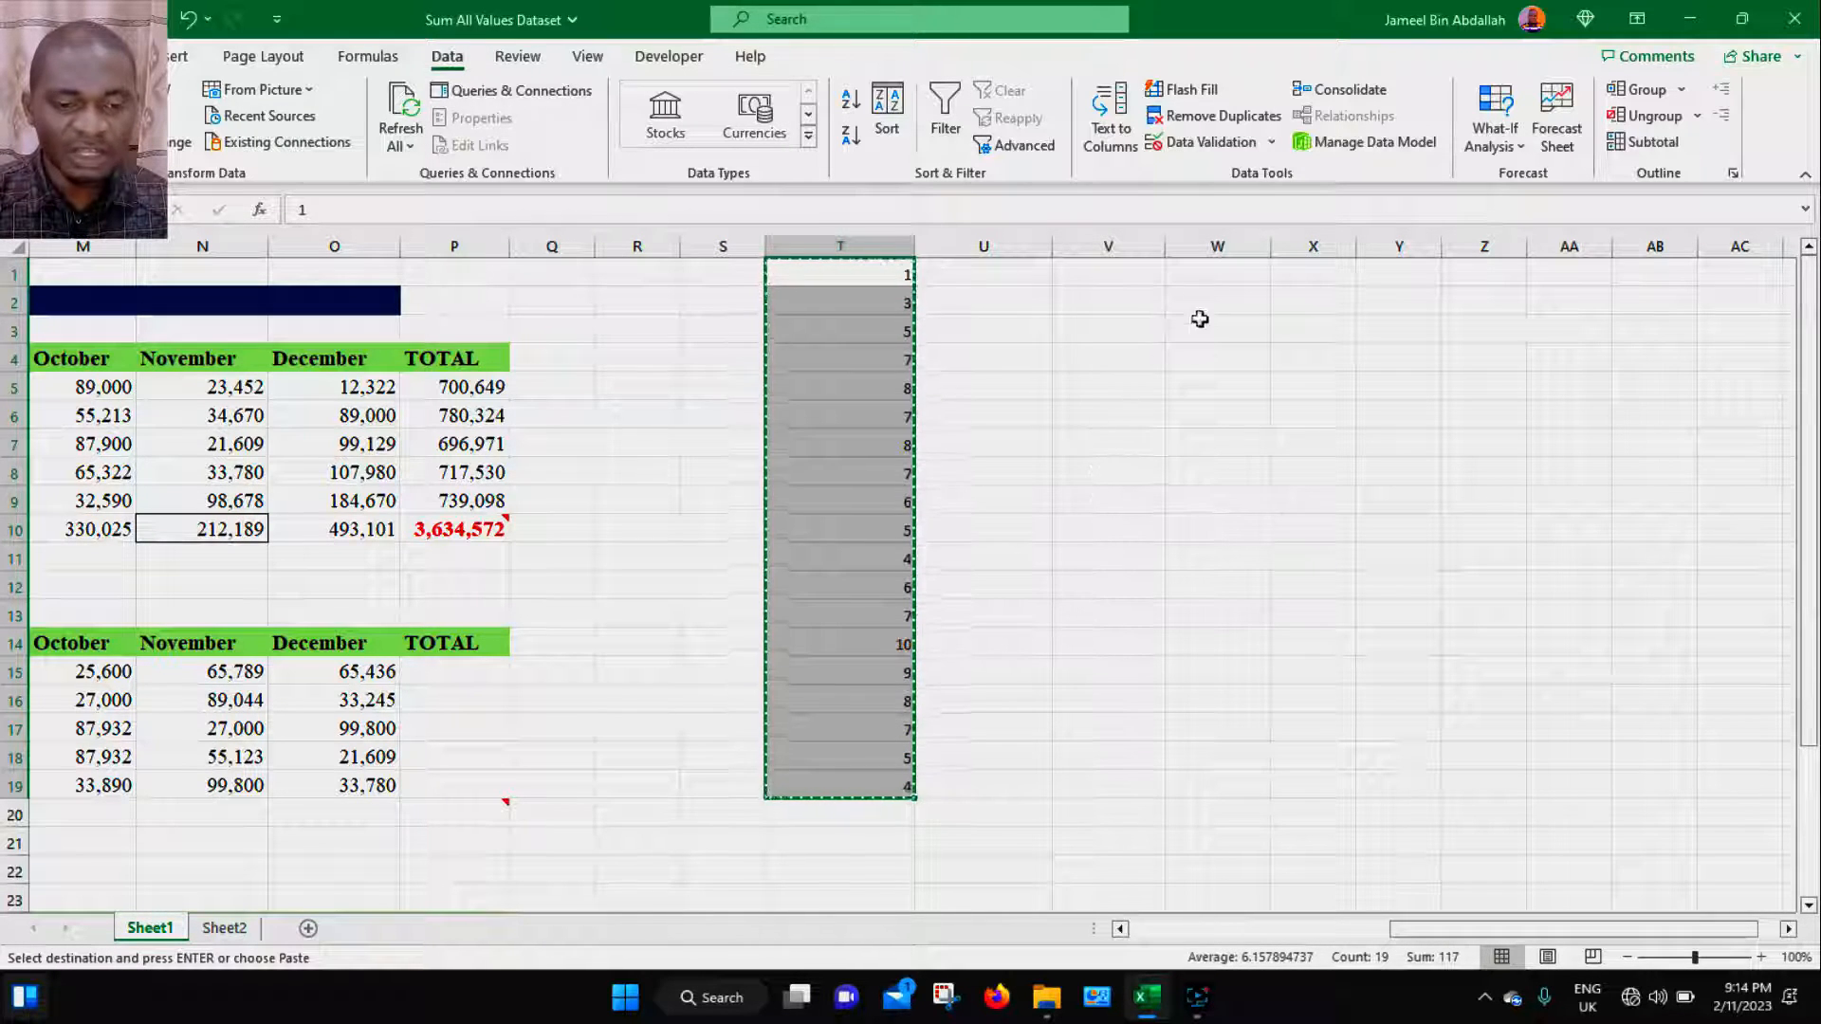
click(1213, 275)
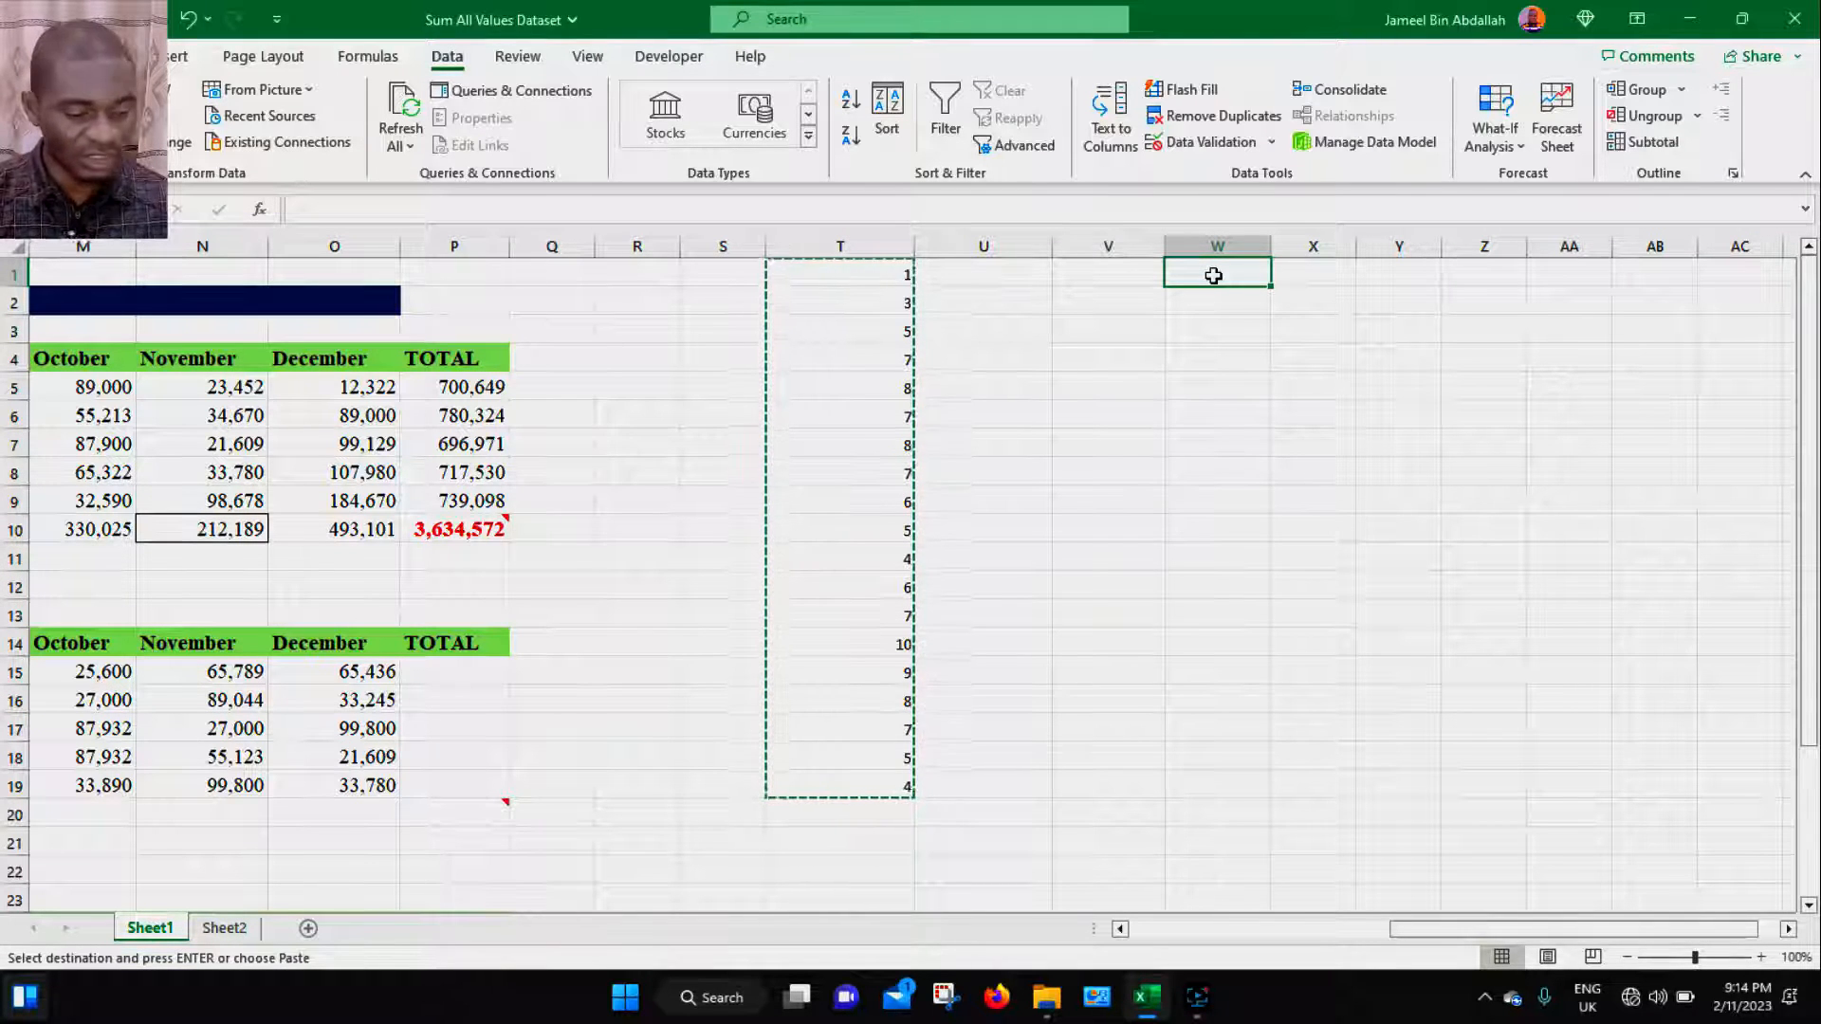
key(ctrl+alt+v)
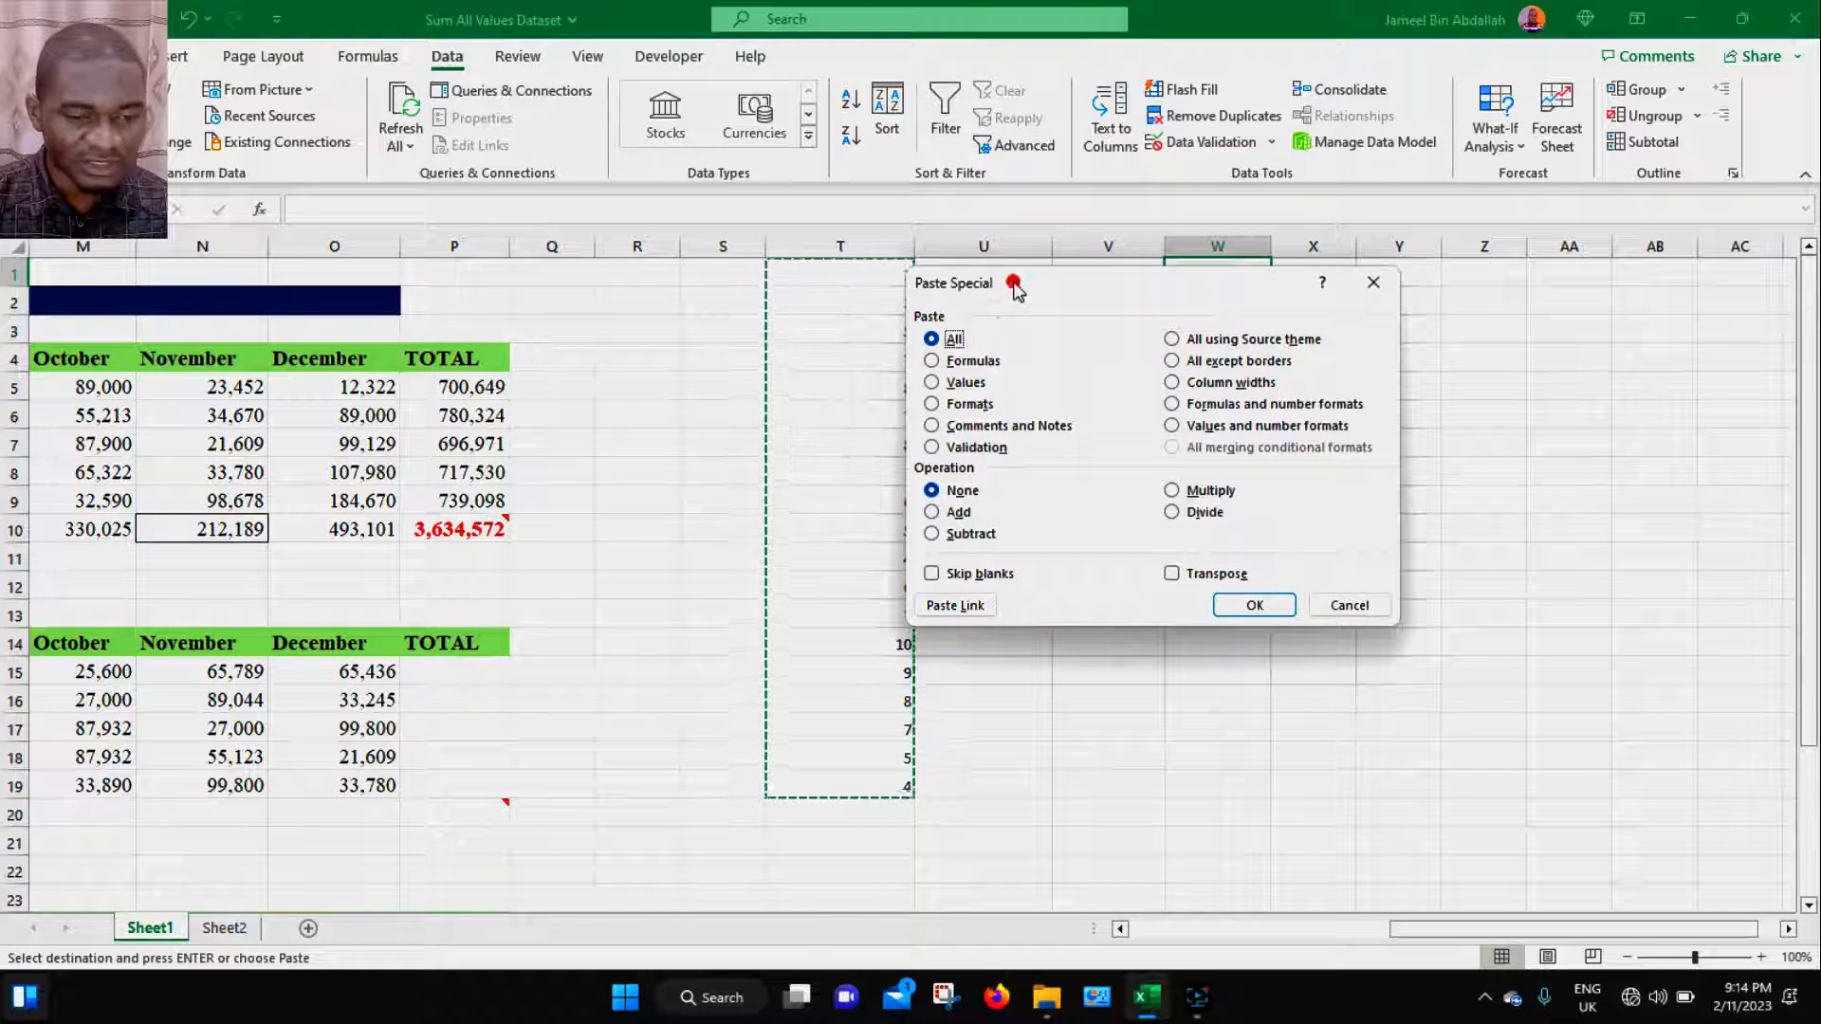
drag(1016, 282, 836, 219)
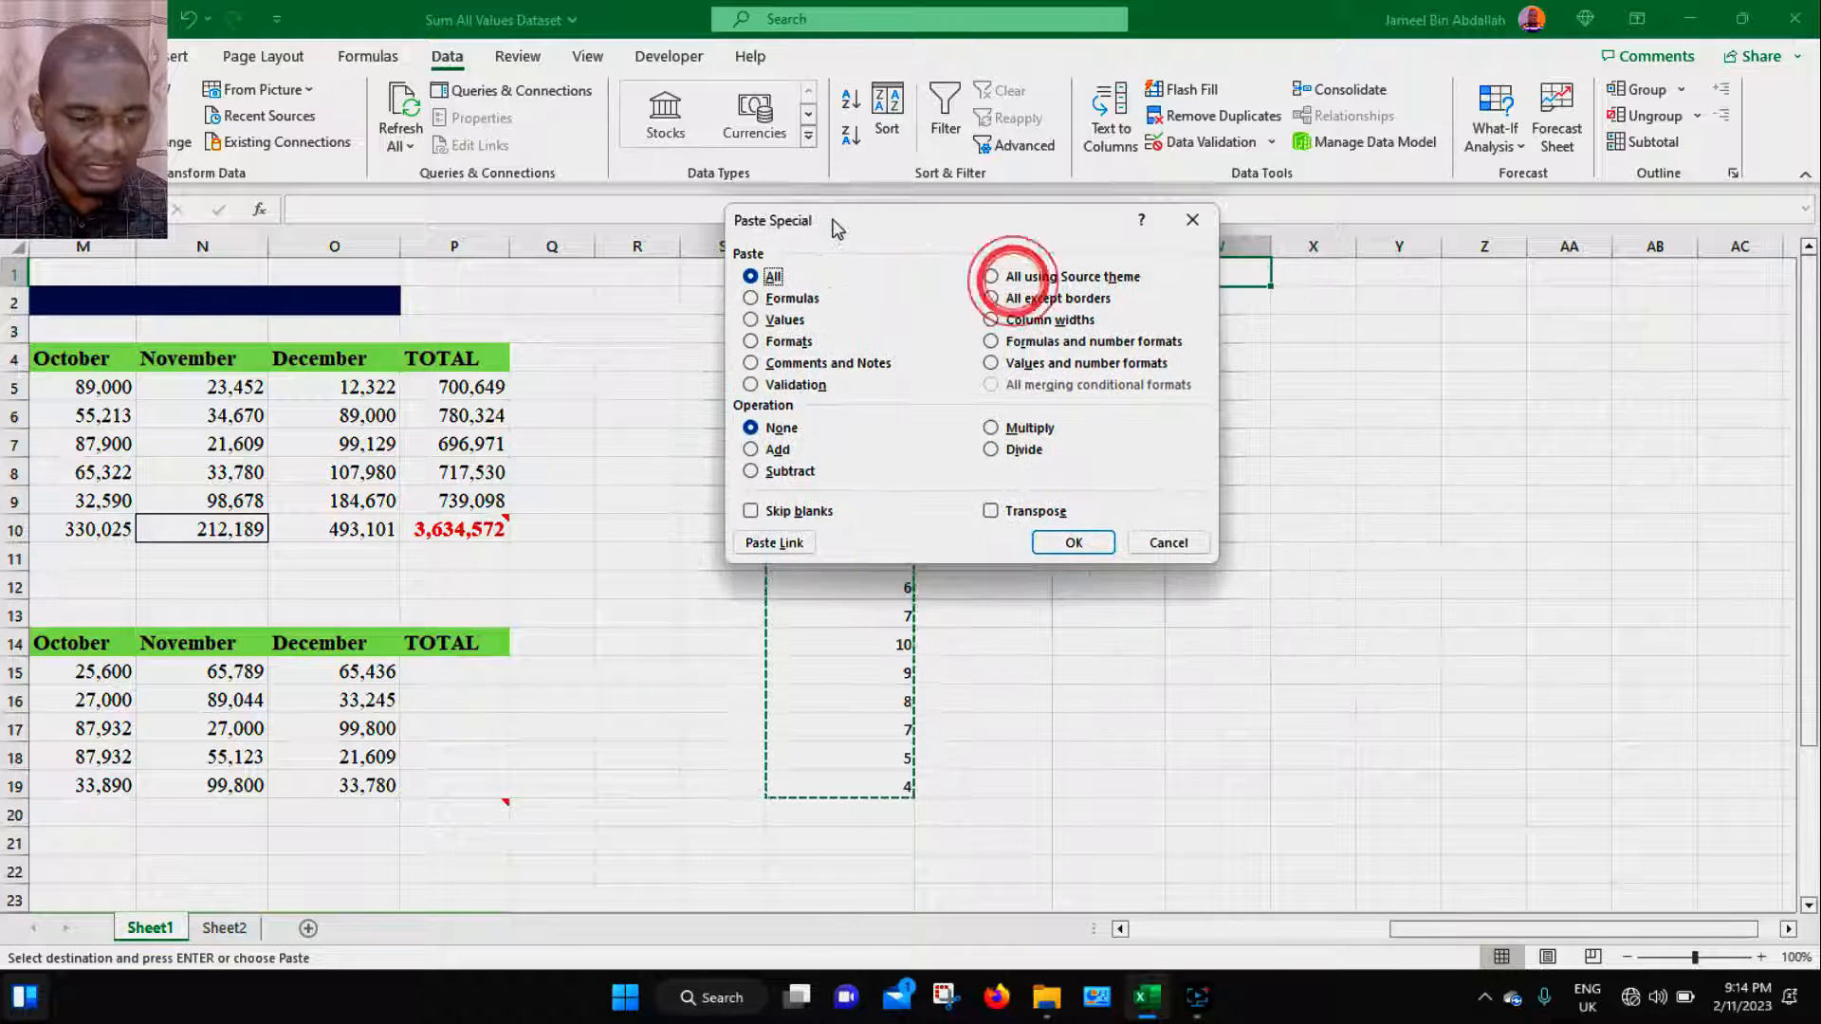
click(782, 386)
click(1070, 541)
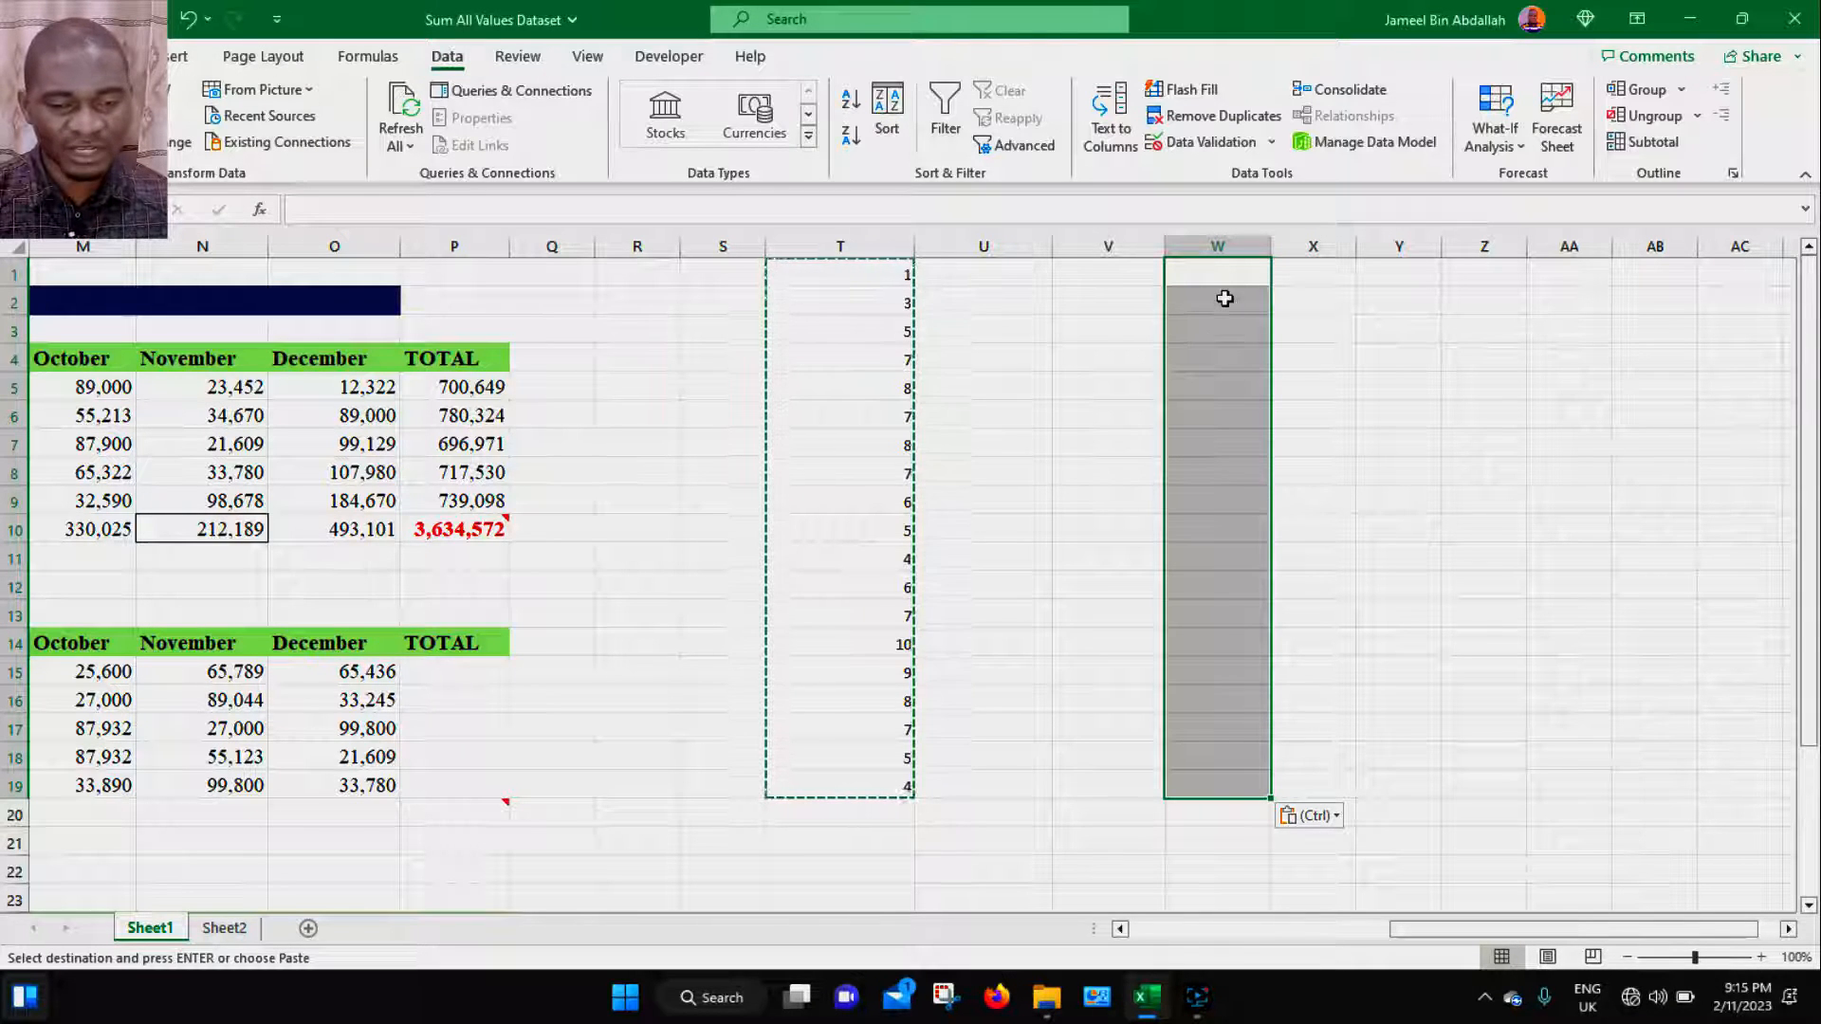
- Select all cells on the sheet that have data validation
click(1351, 368)
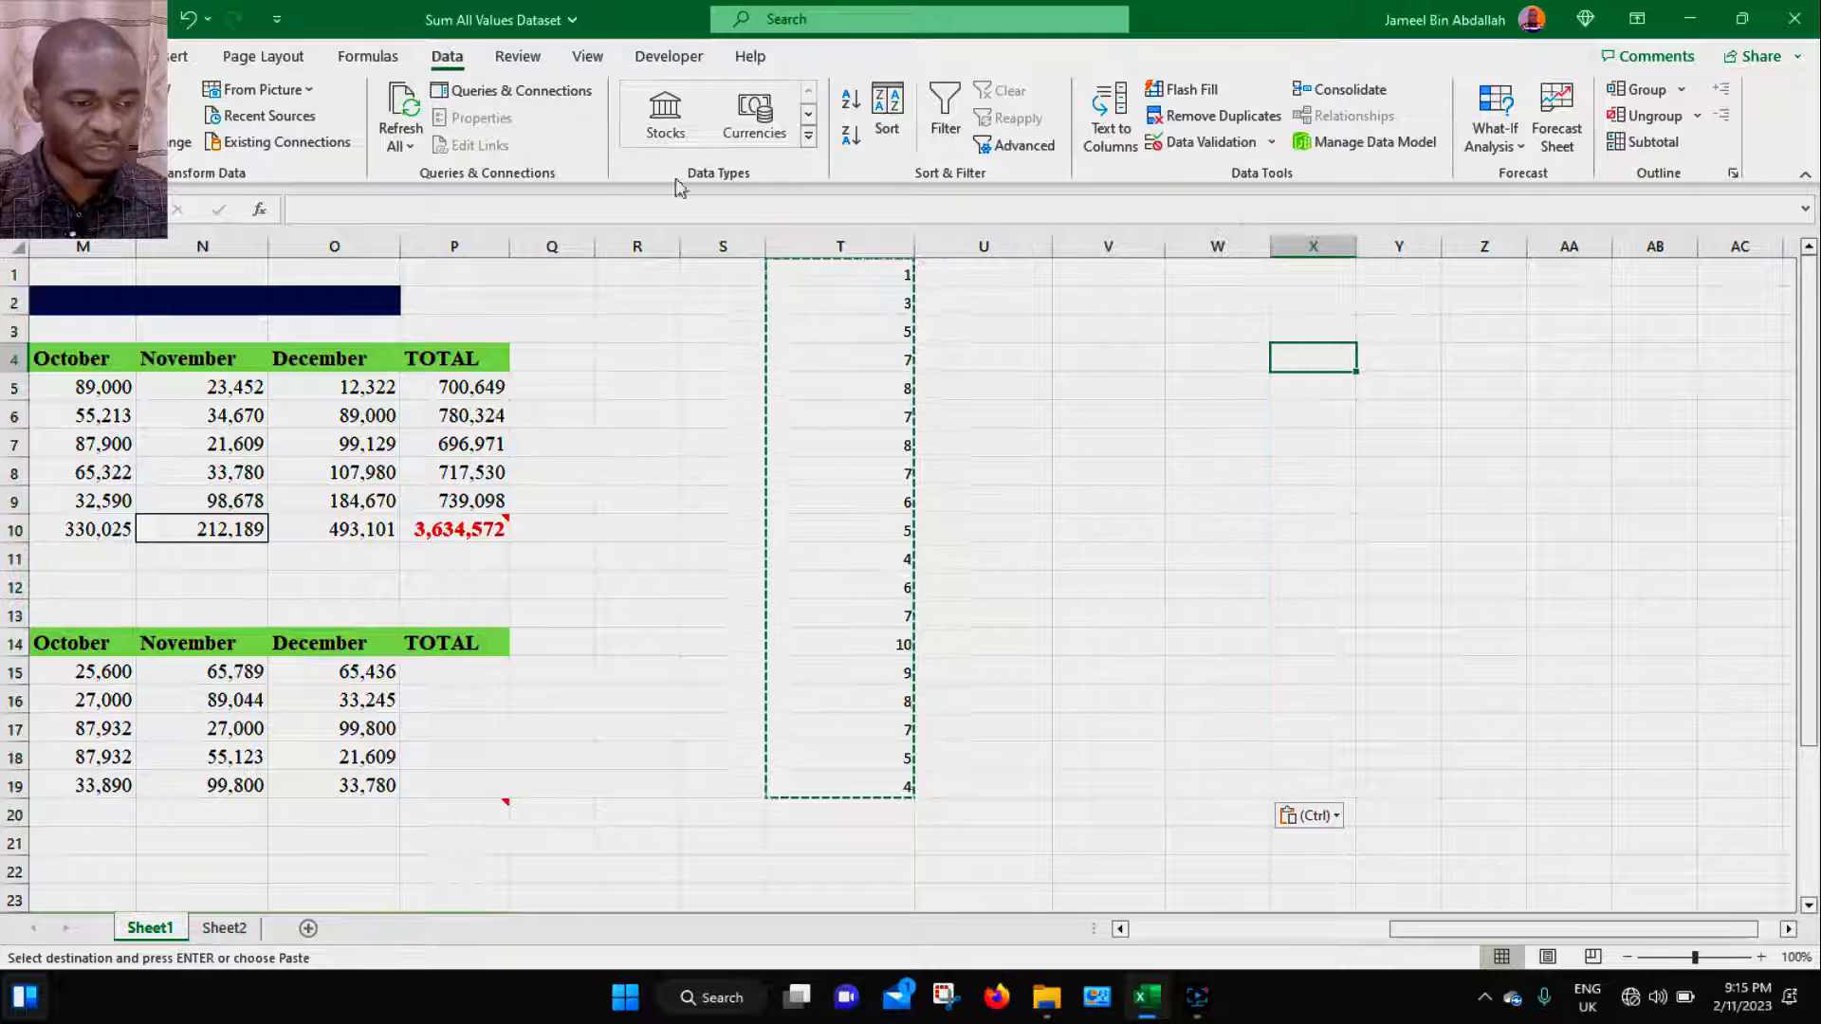
click(114, 56)
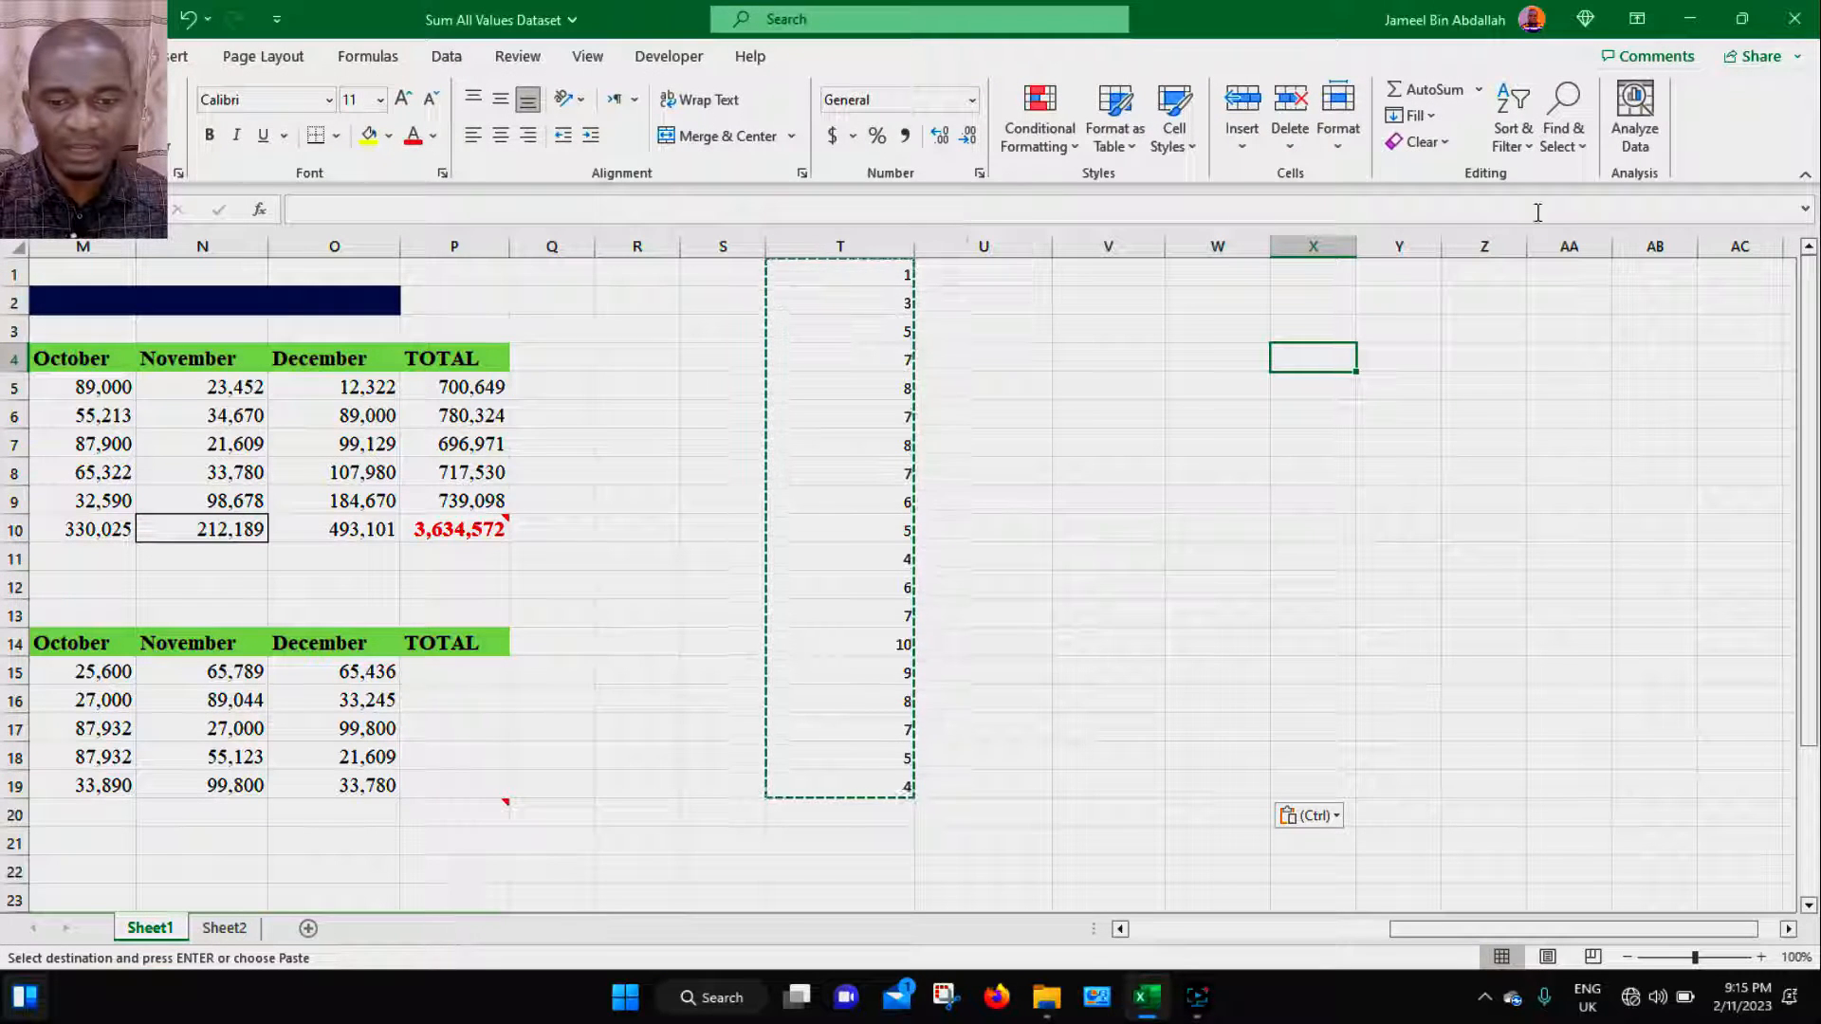
click(1582, 147)
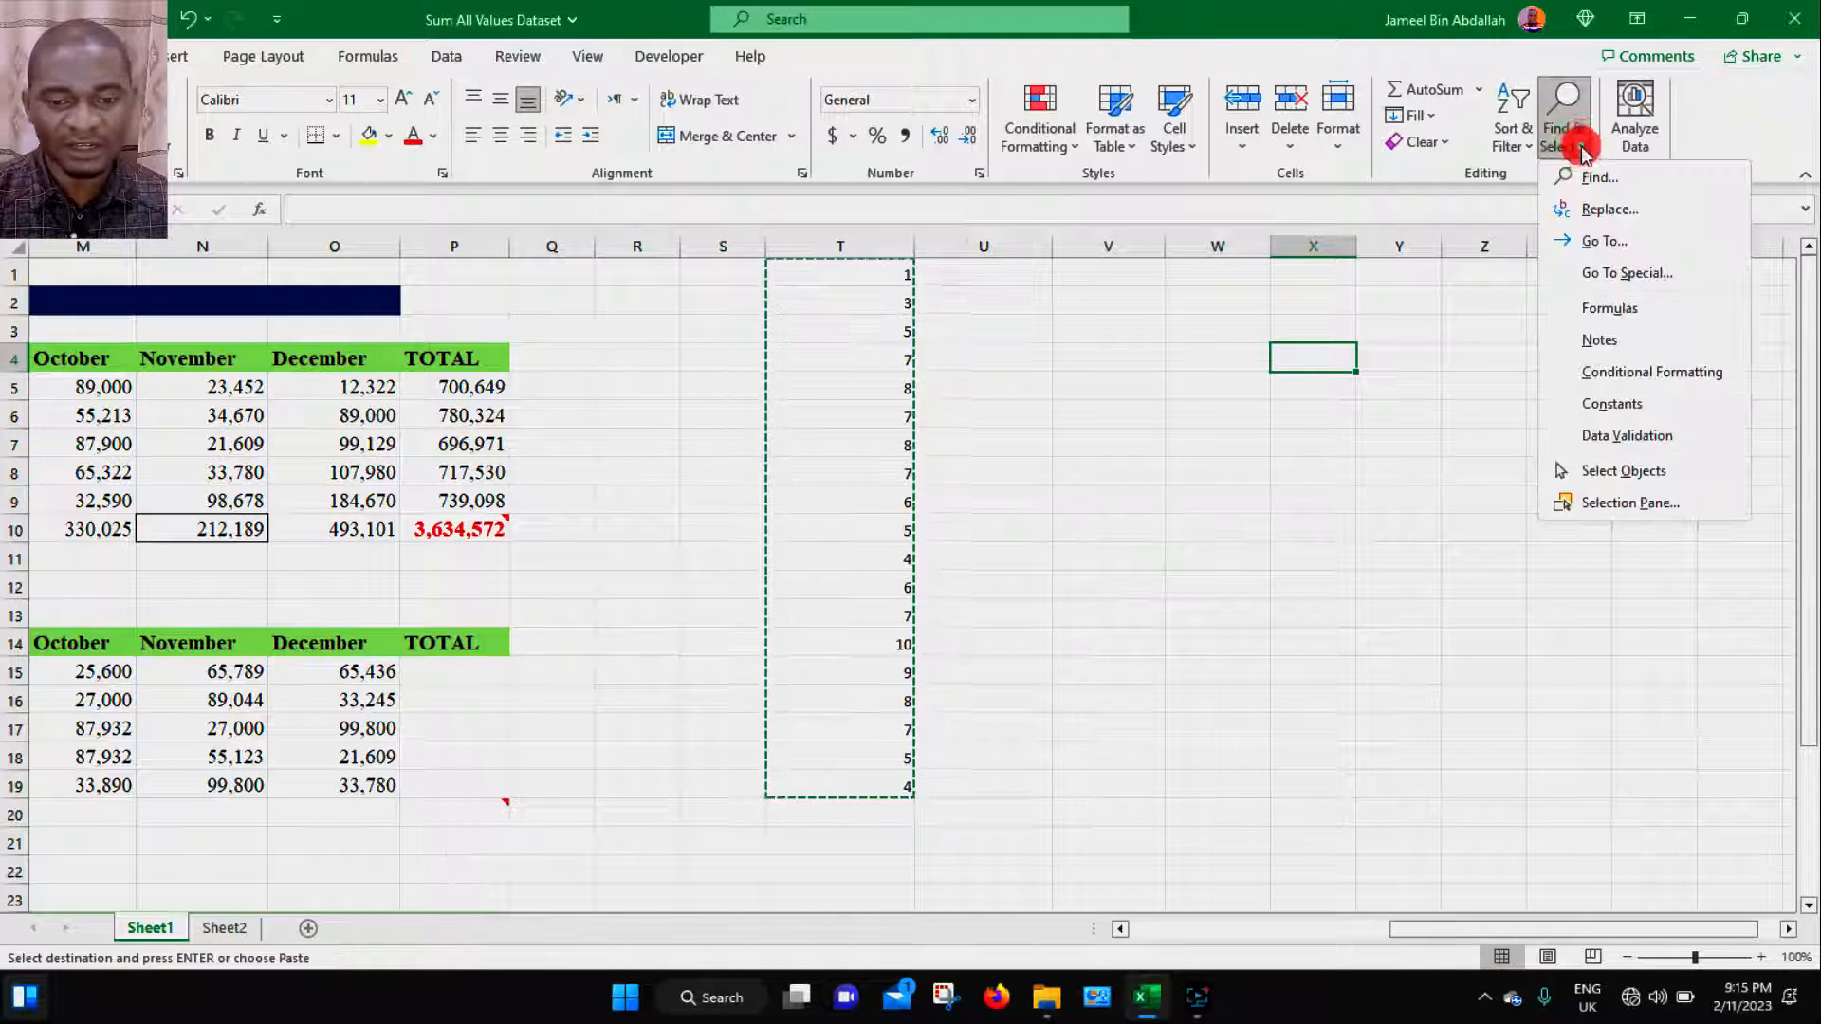
click(1617, 439)
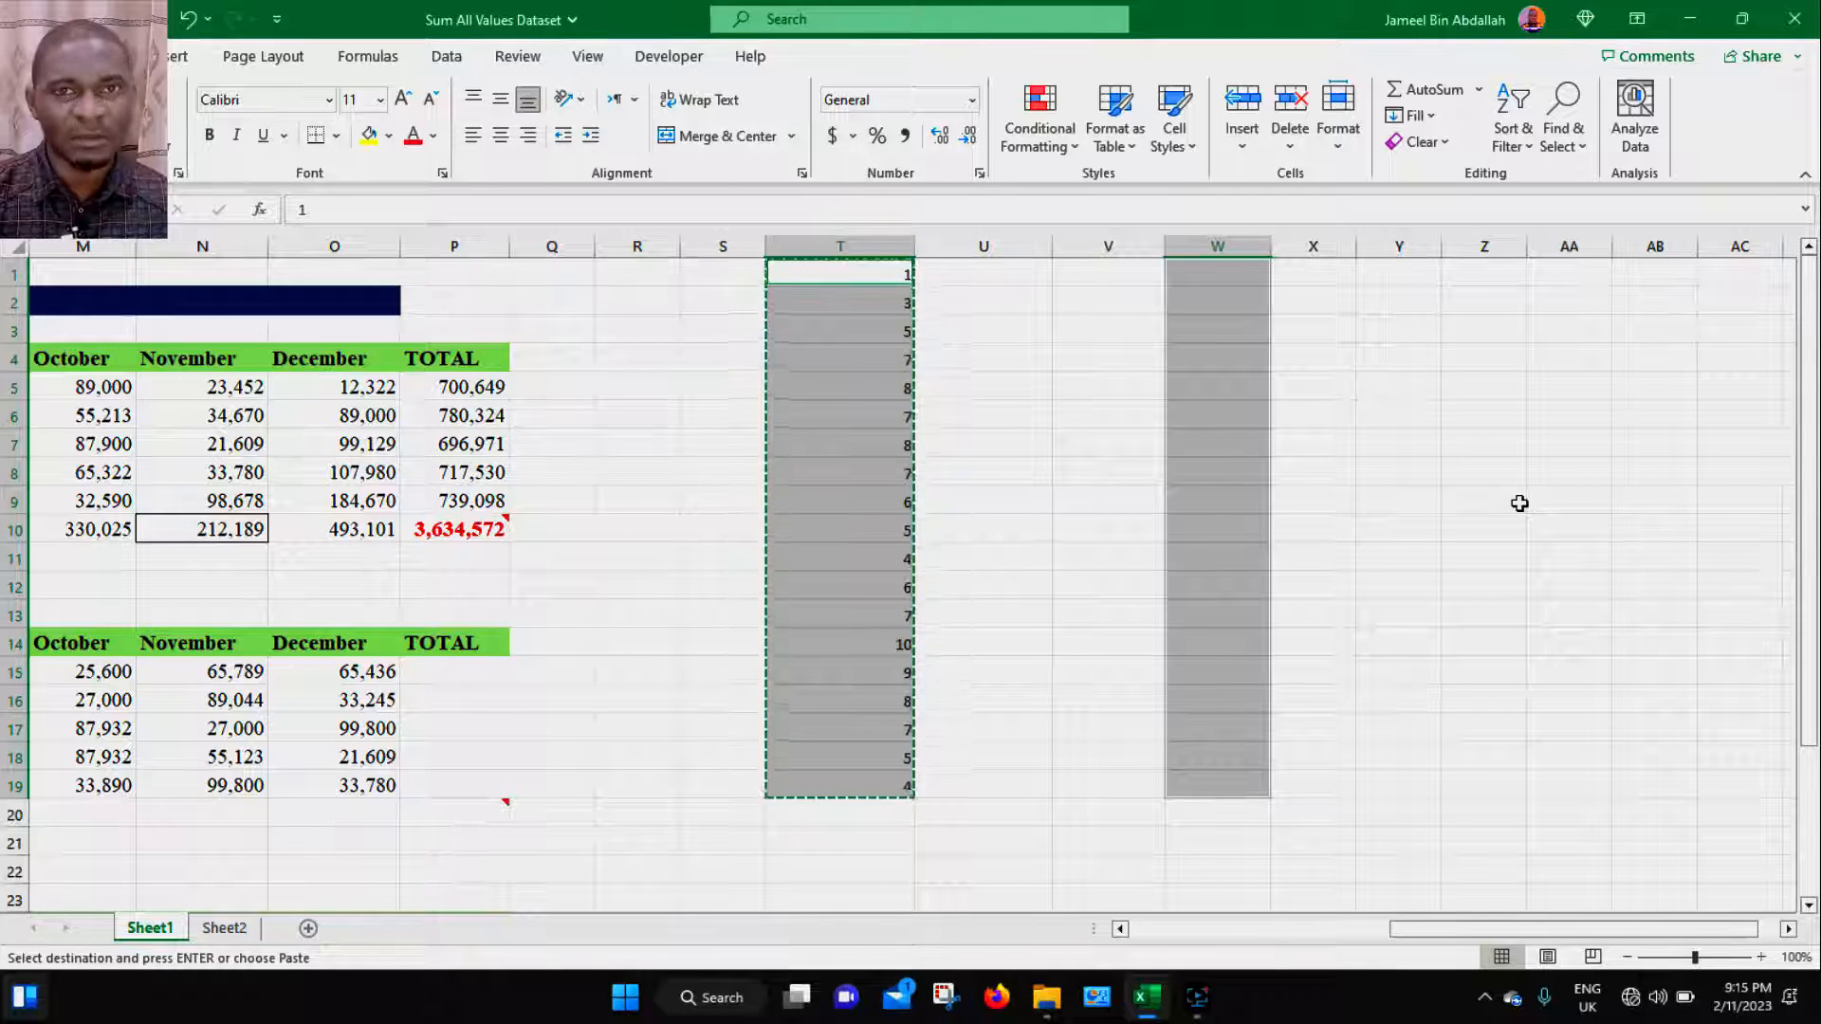
click(1519, 503)
- Open the data validation settings of W1:W19 and review their settings, input message and error alert
drag(1224, 272, 1224, 790)
click(455, 55)
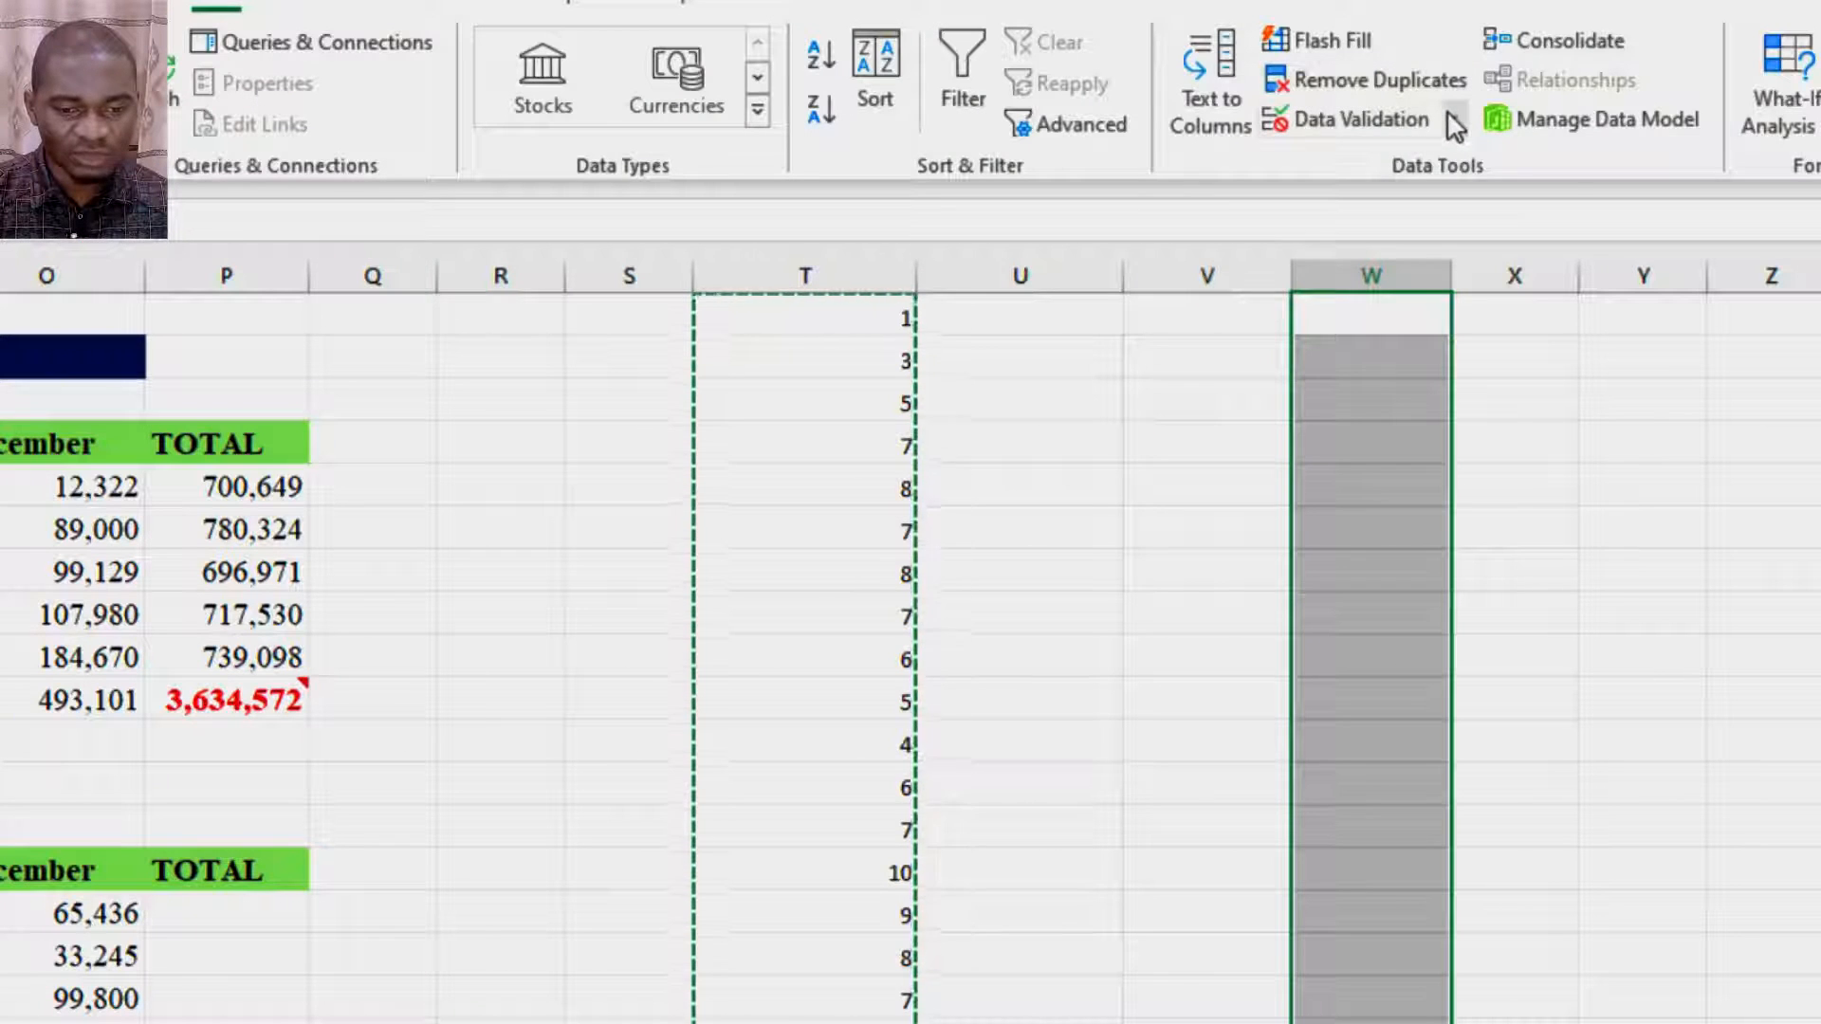
click(1270, 141)
click(1410, 167)
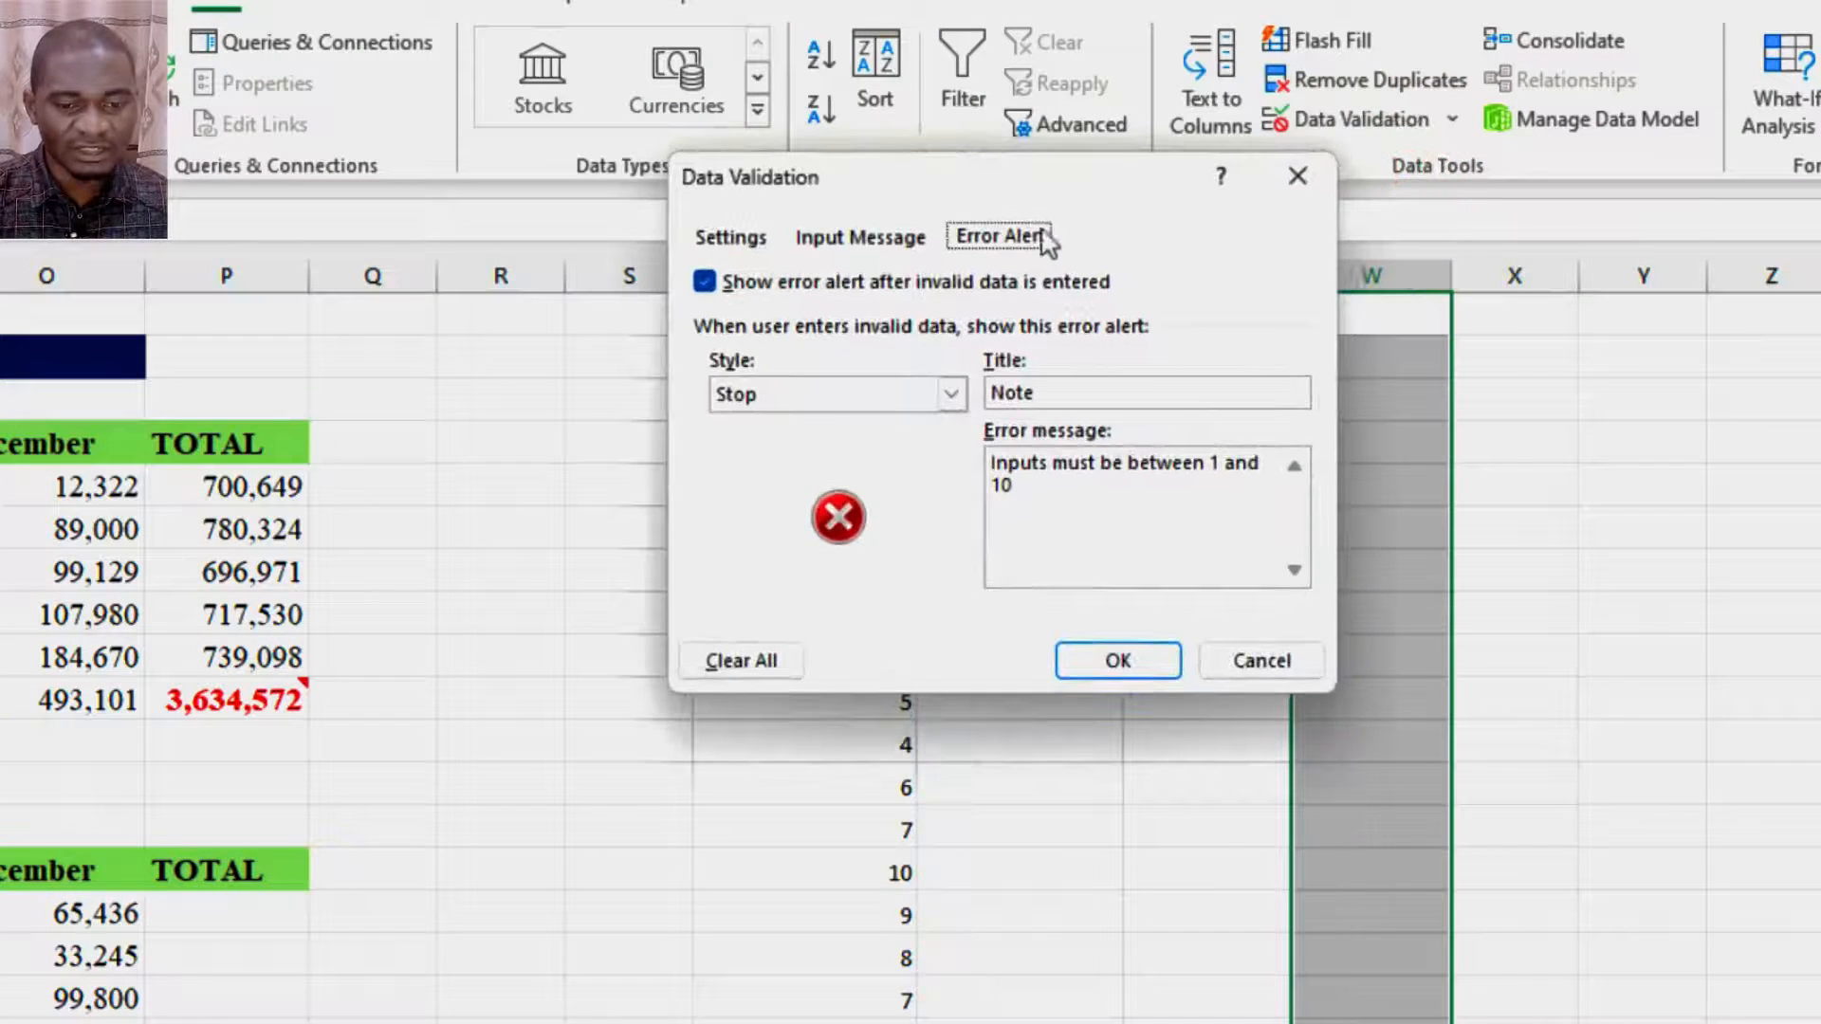
drag(1052, 185, 1217, 189)
click(1168, 327)
click(1224, 326)
click(1110, 327)
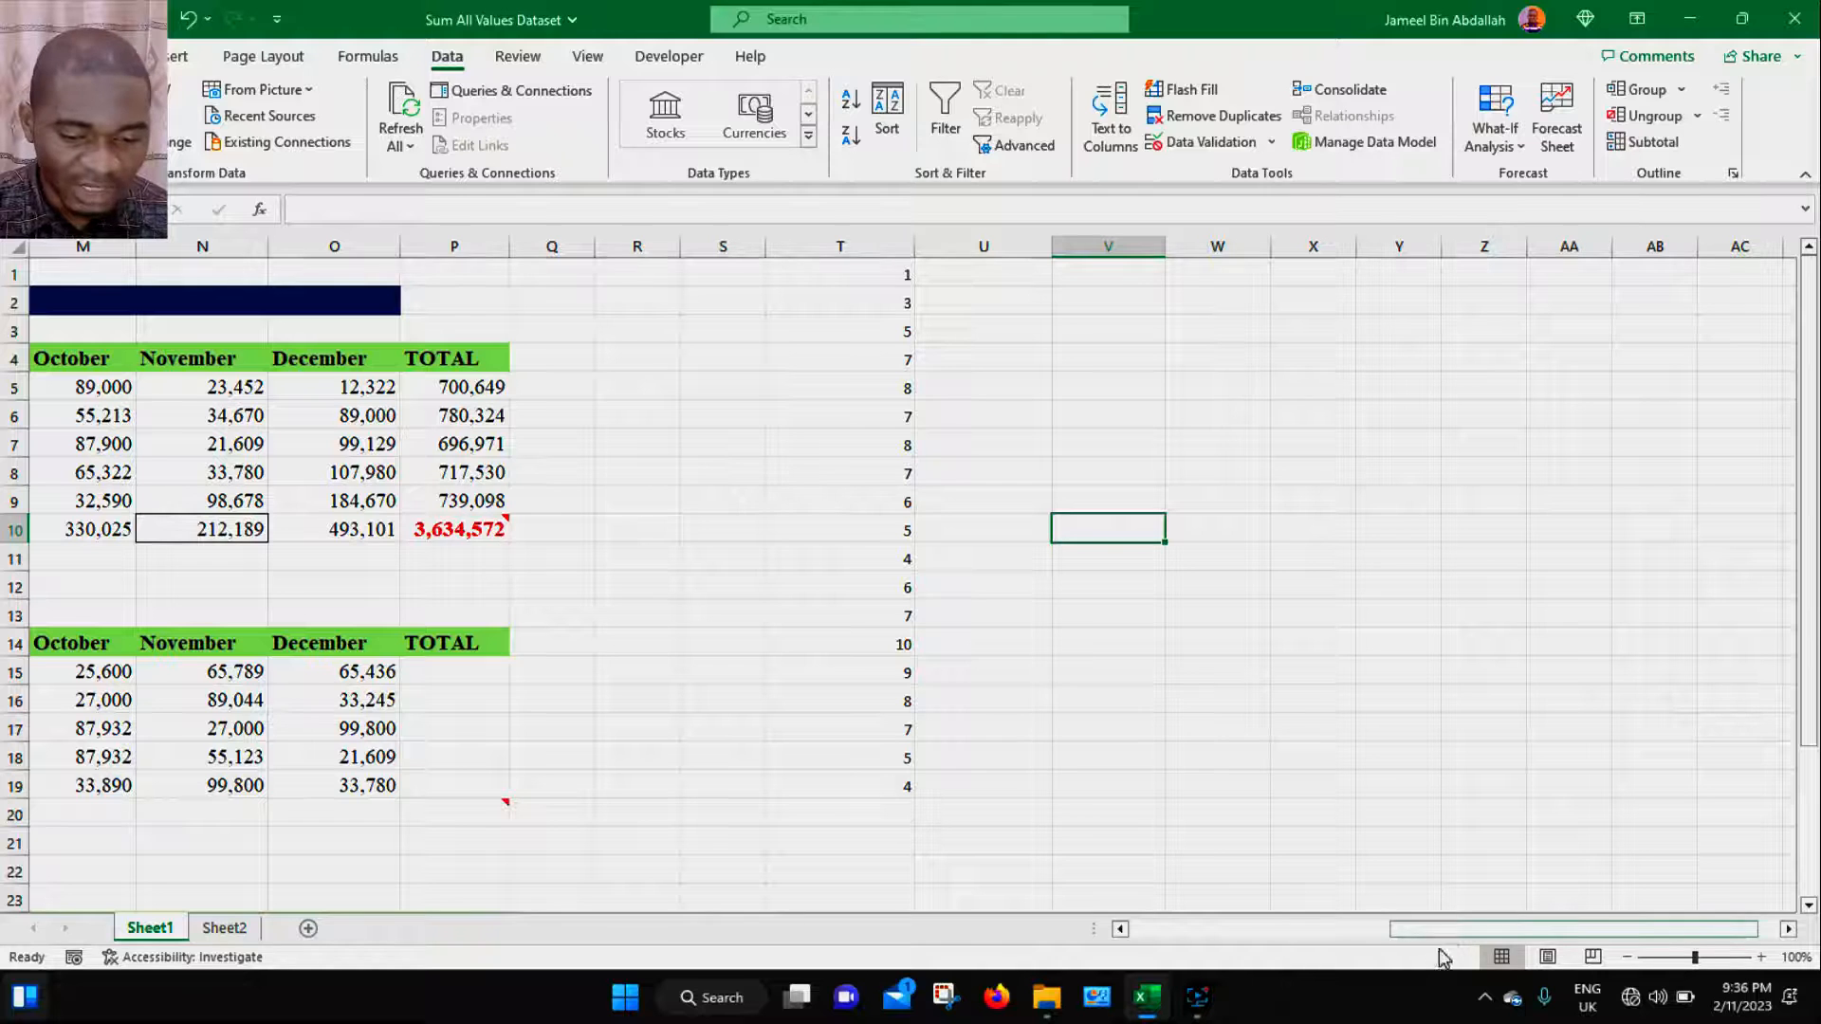
- Copy the PRODUCT SALES BY DEPARTMENT title and paste it into R2 using Paste Special with All using Source theme
drag(1442, 930, 1233, 934)
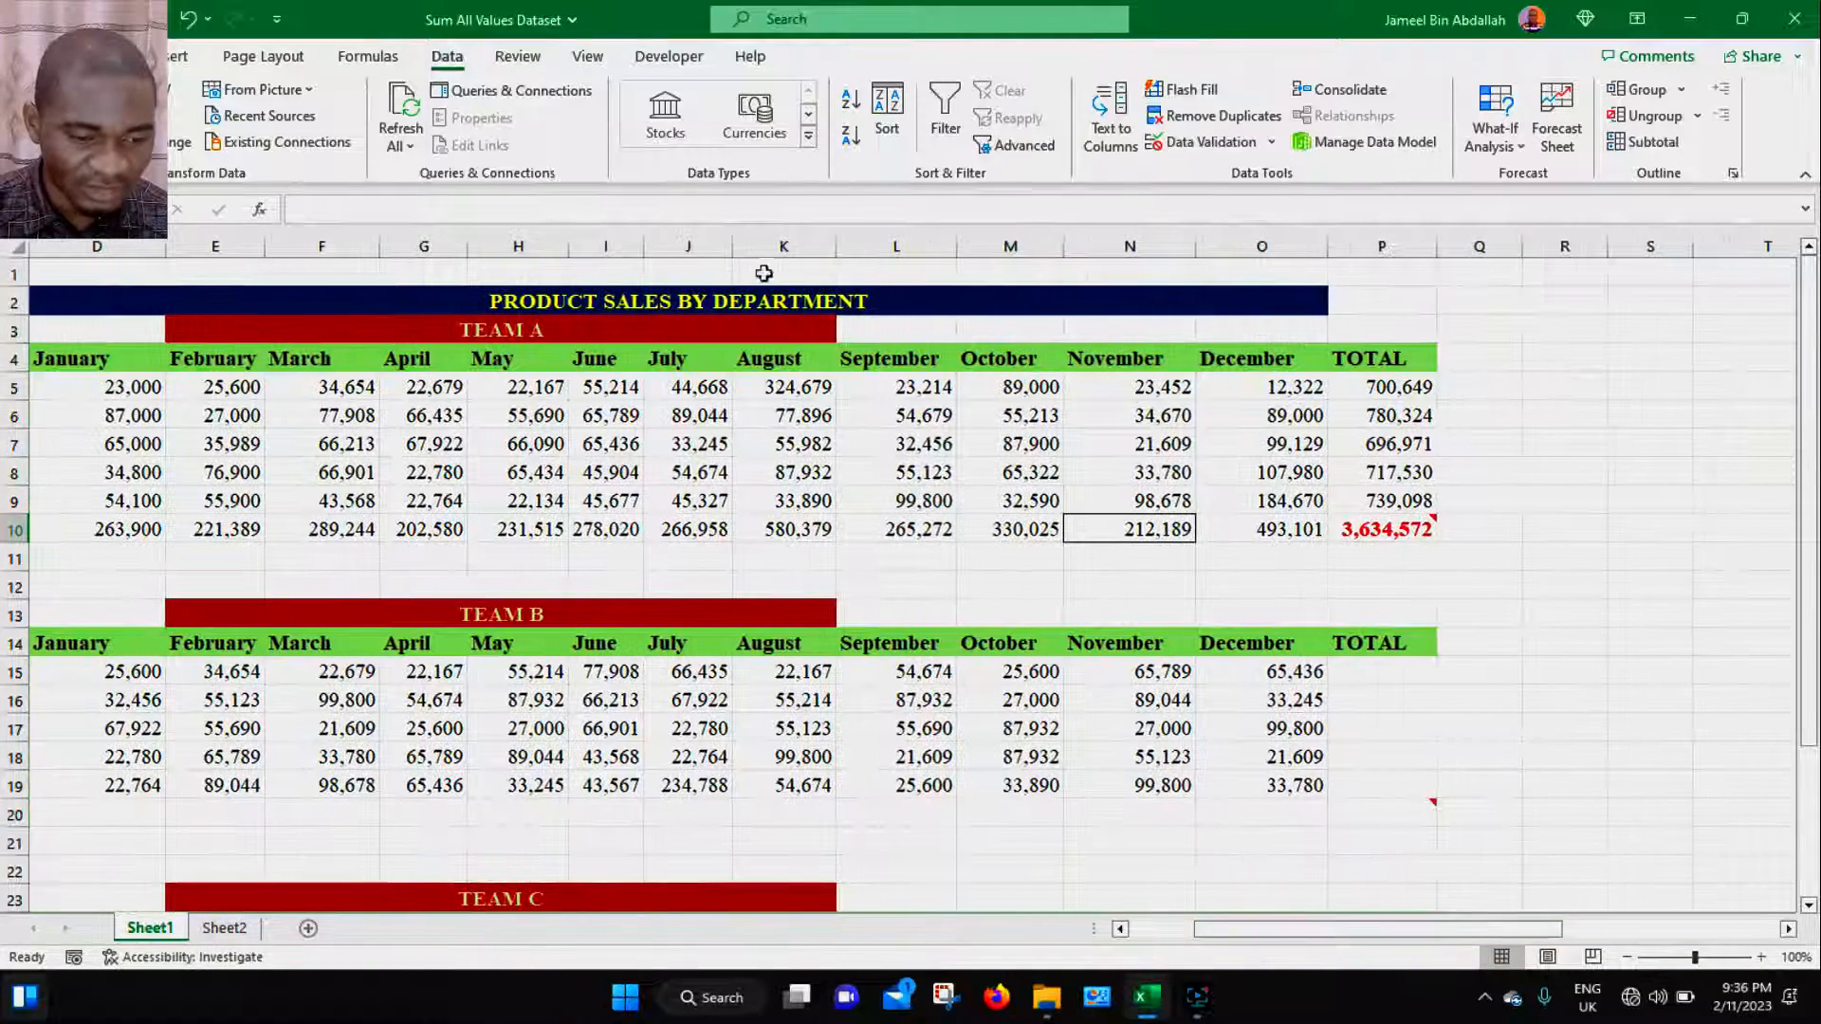
click(769, 298)
key(ctrl+c)
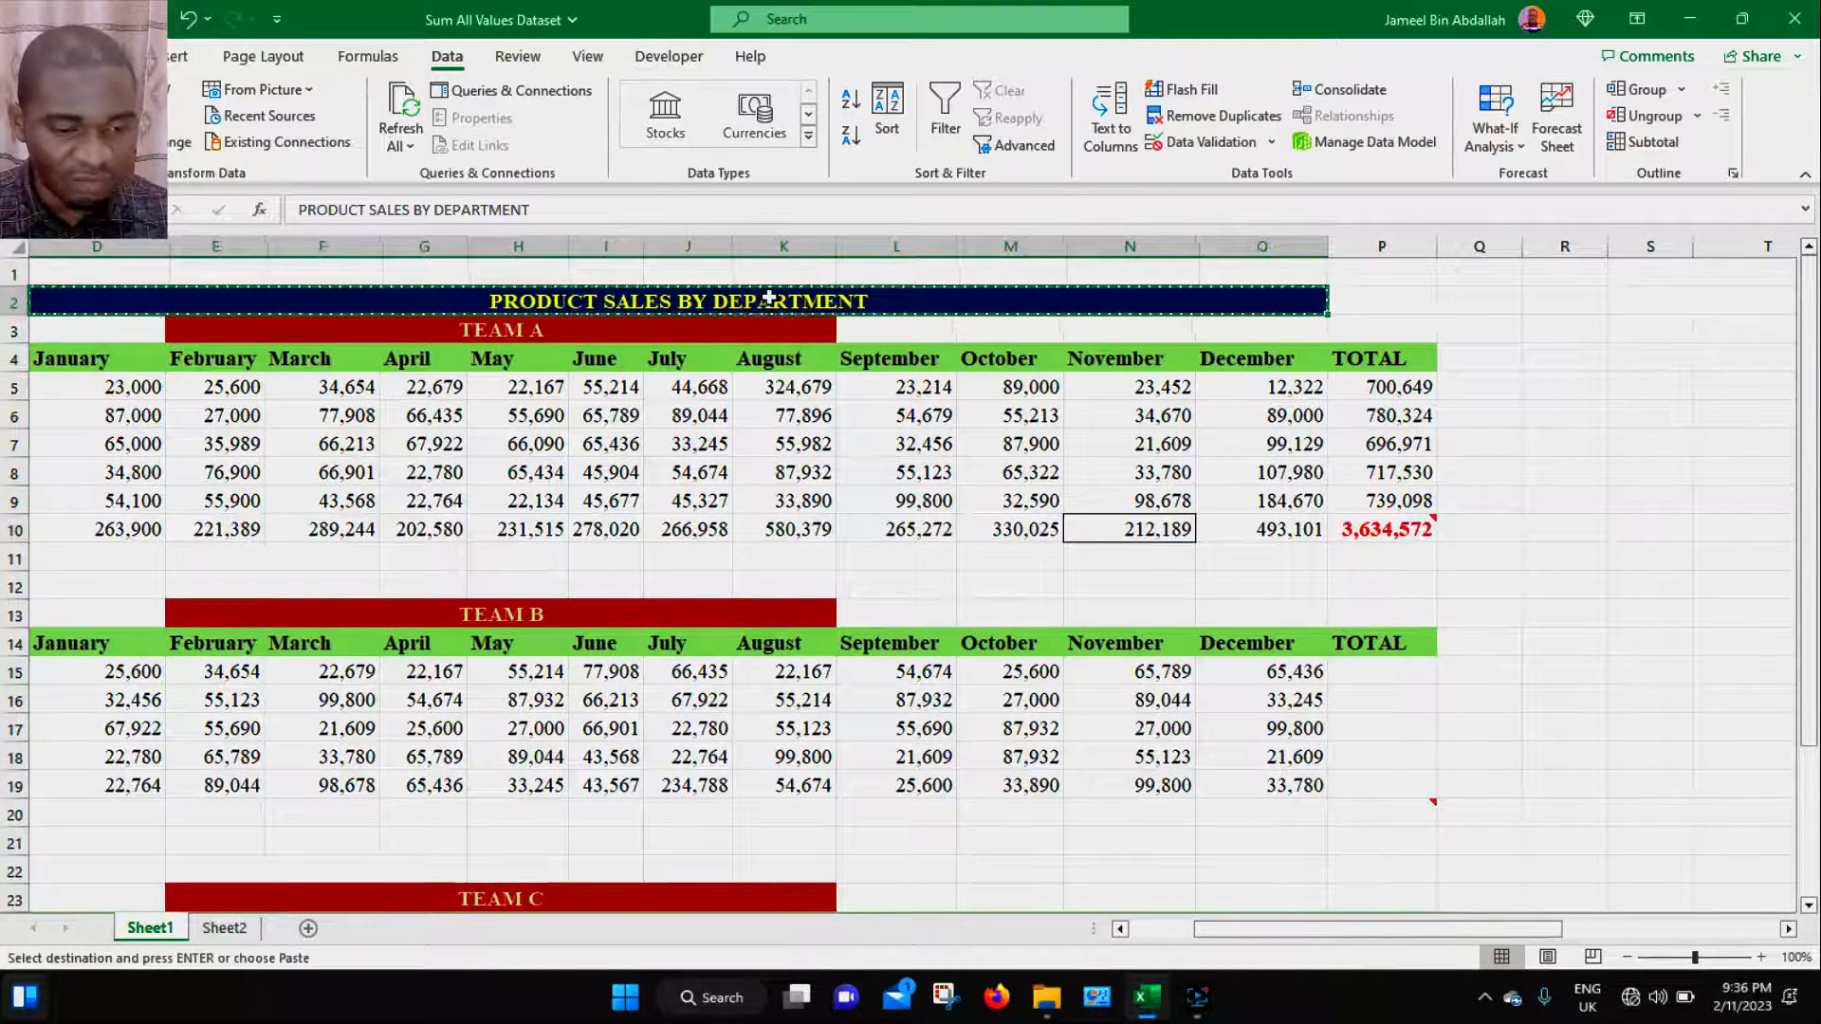
click(1563, 302)
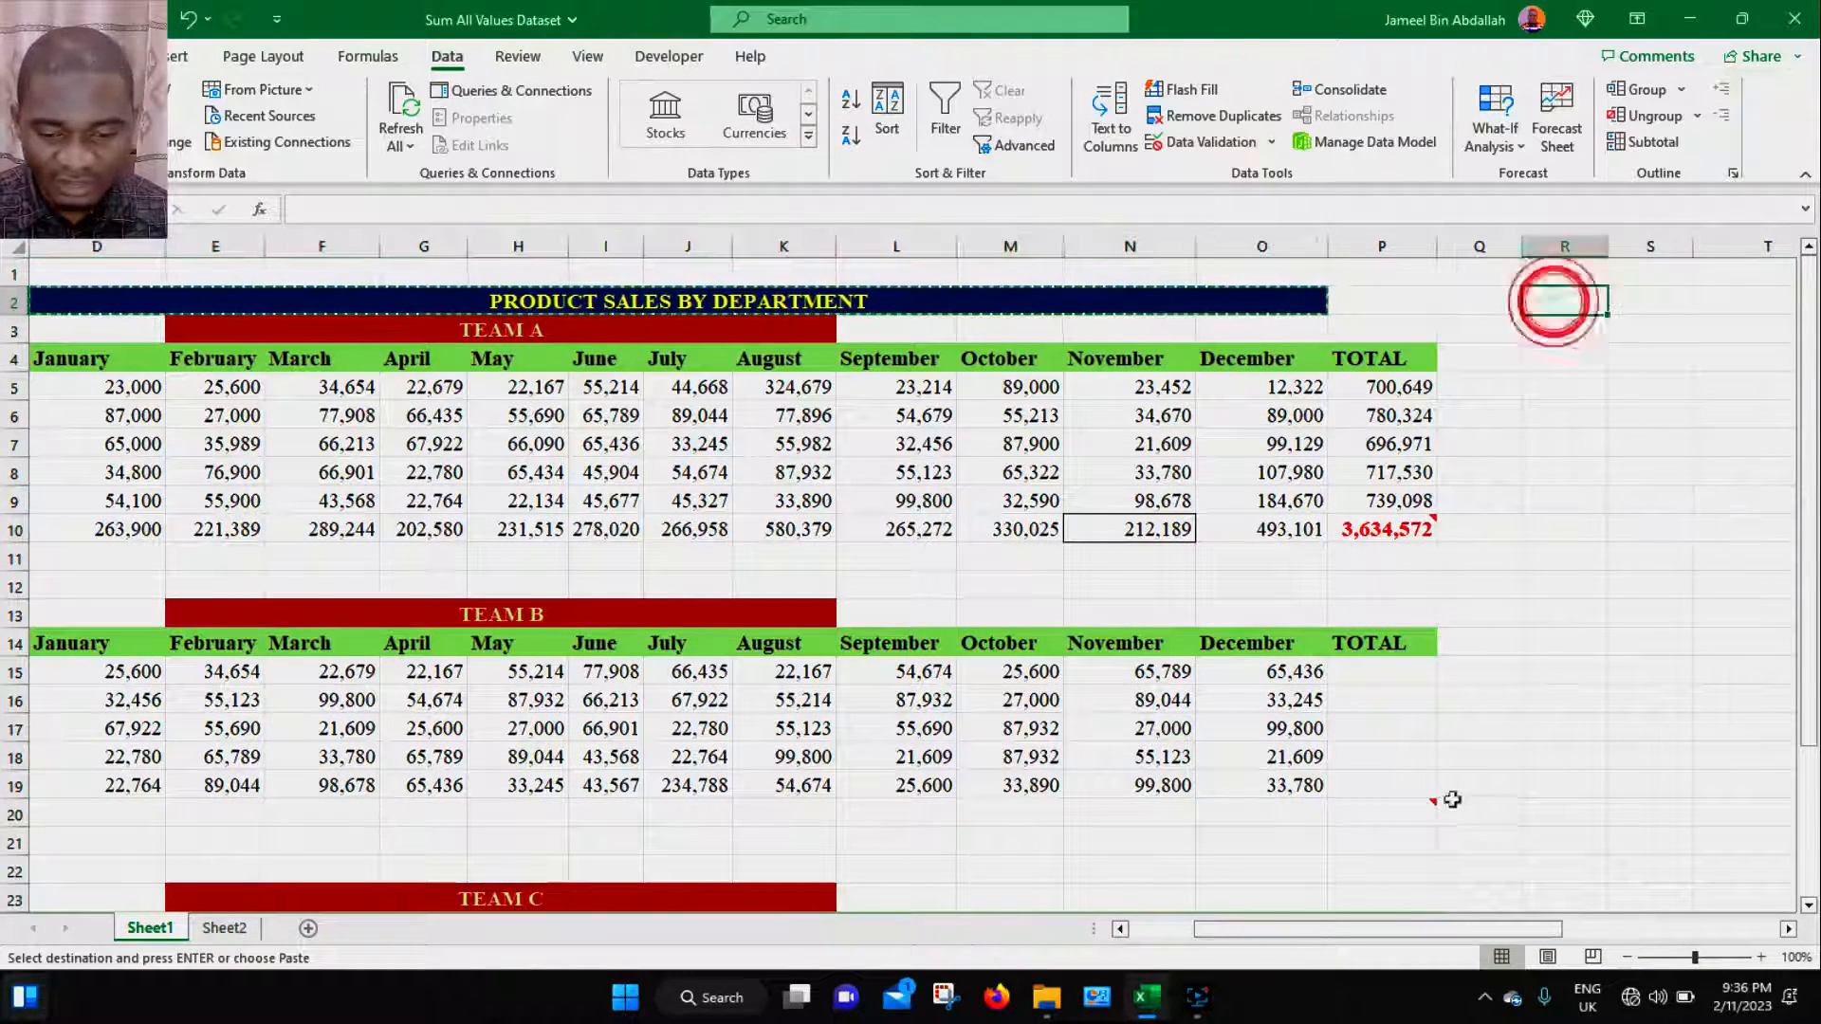
drag(1497, 931, 1564, 930)
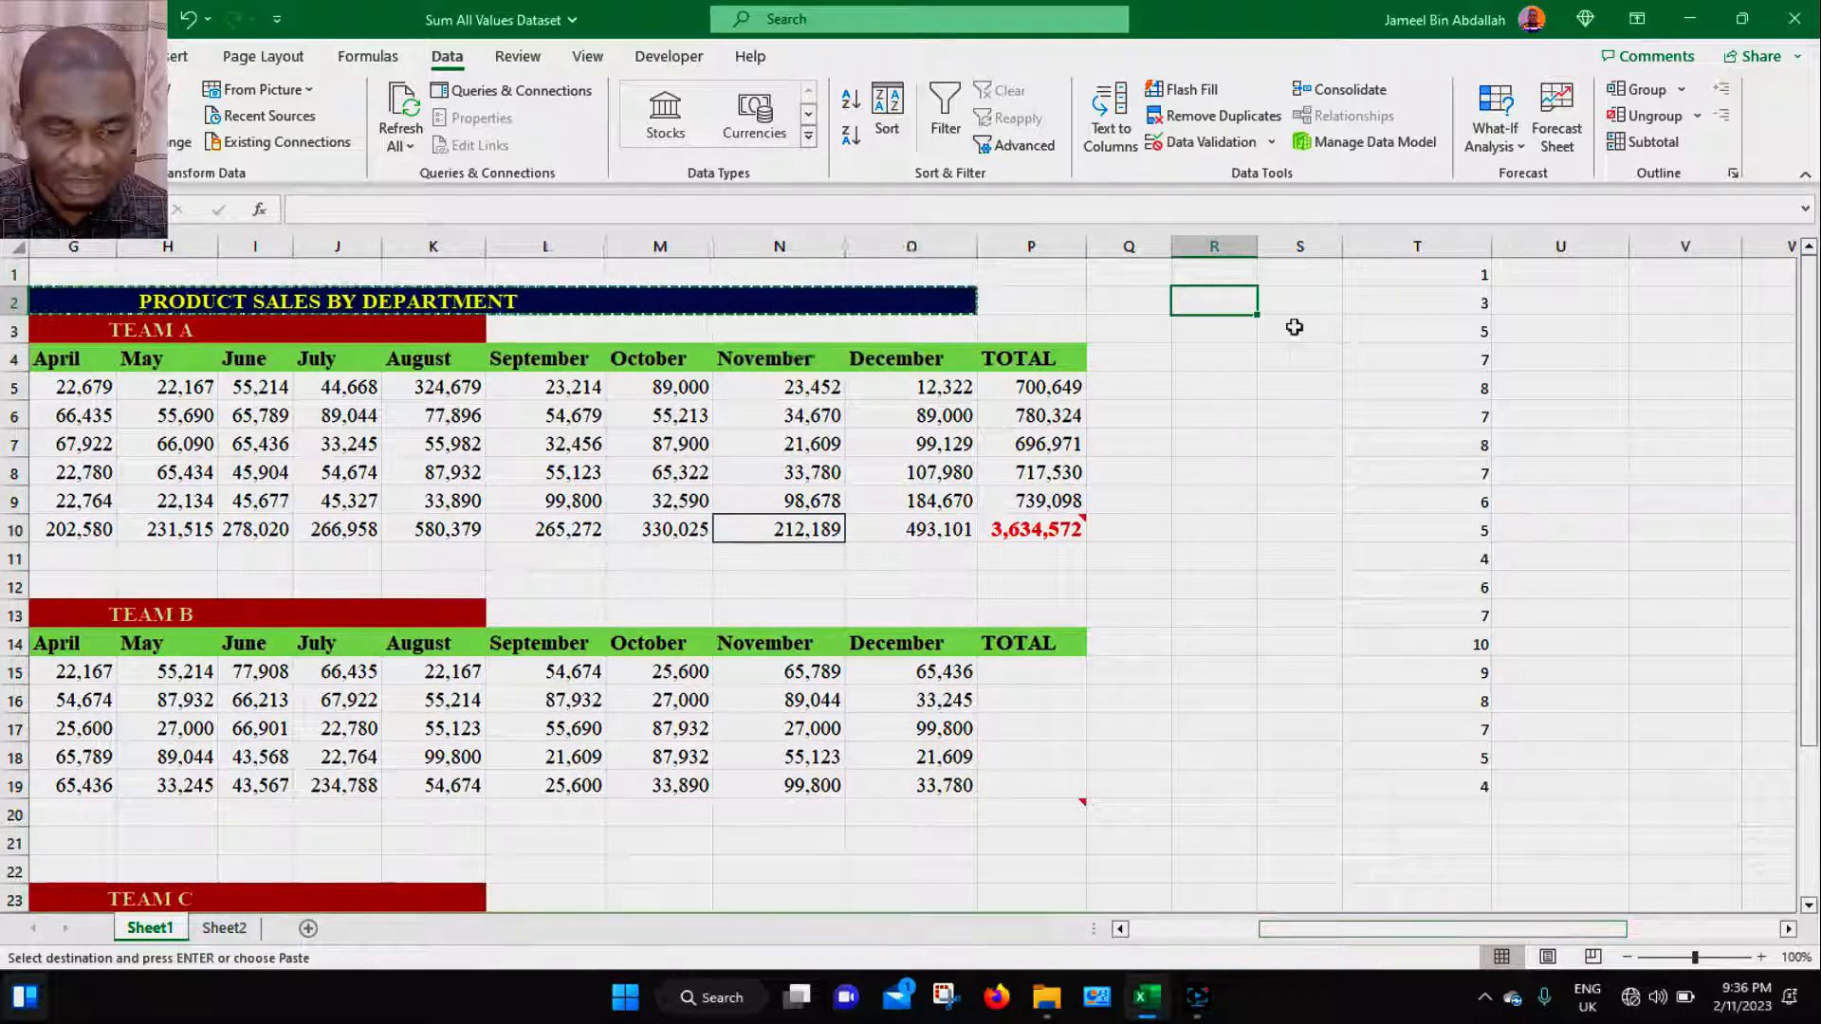
key(ctrl+alt+v)
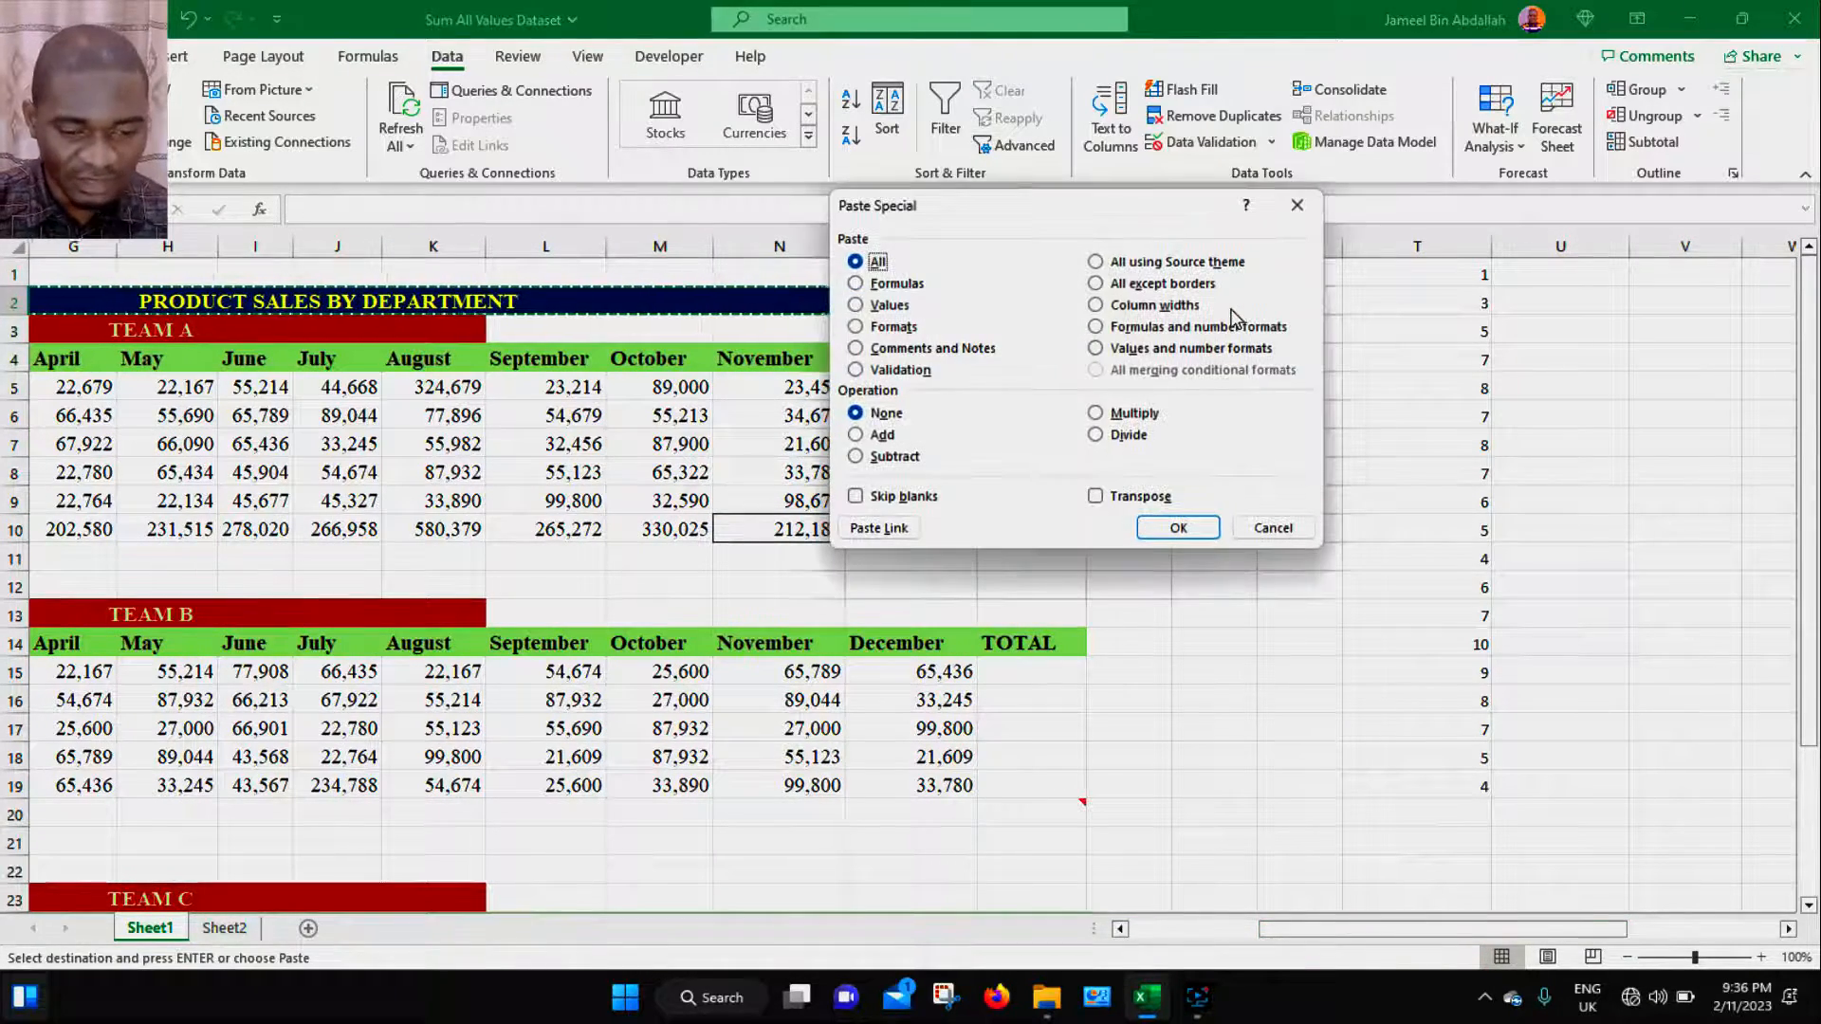
click(1096, 262)
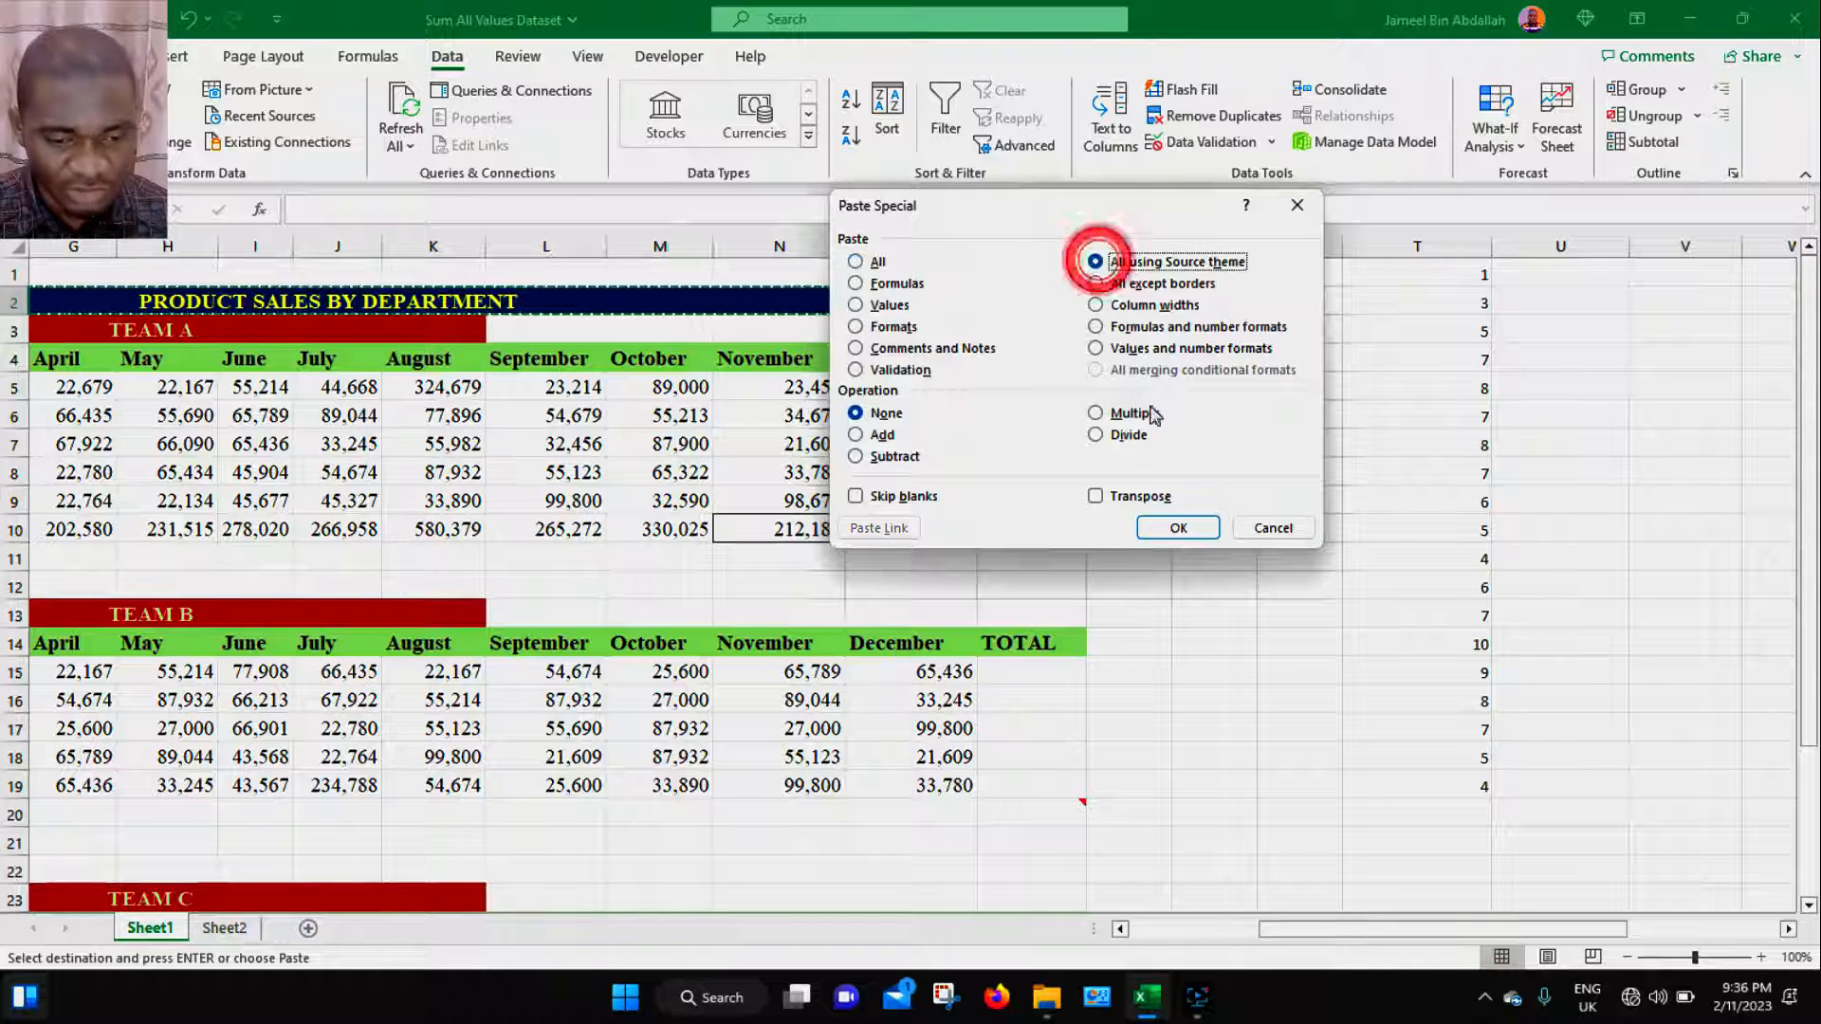
click(1179, 529)
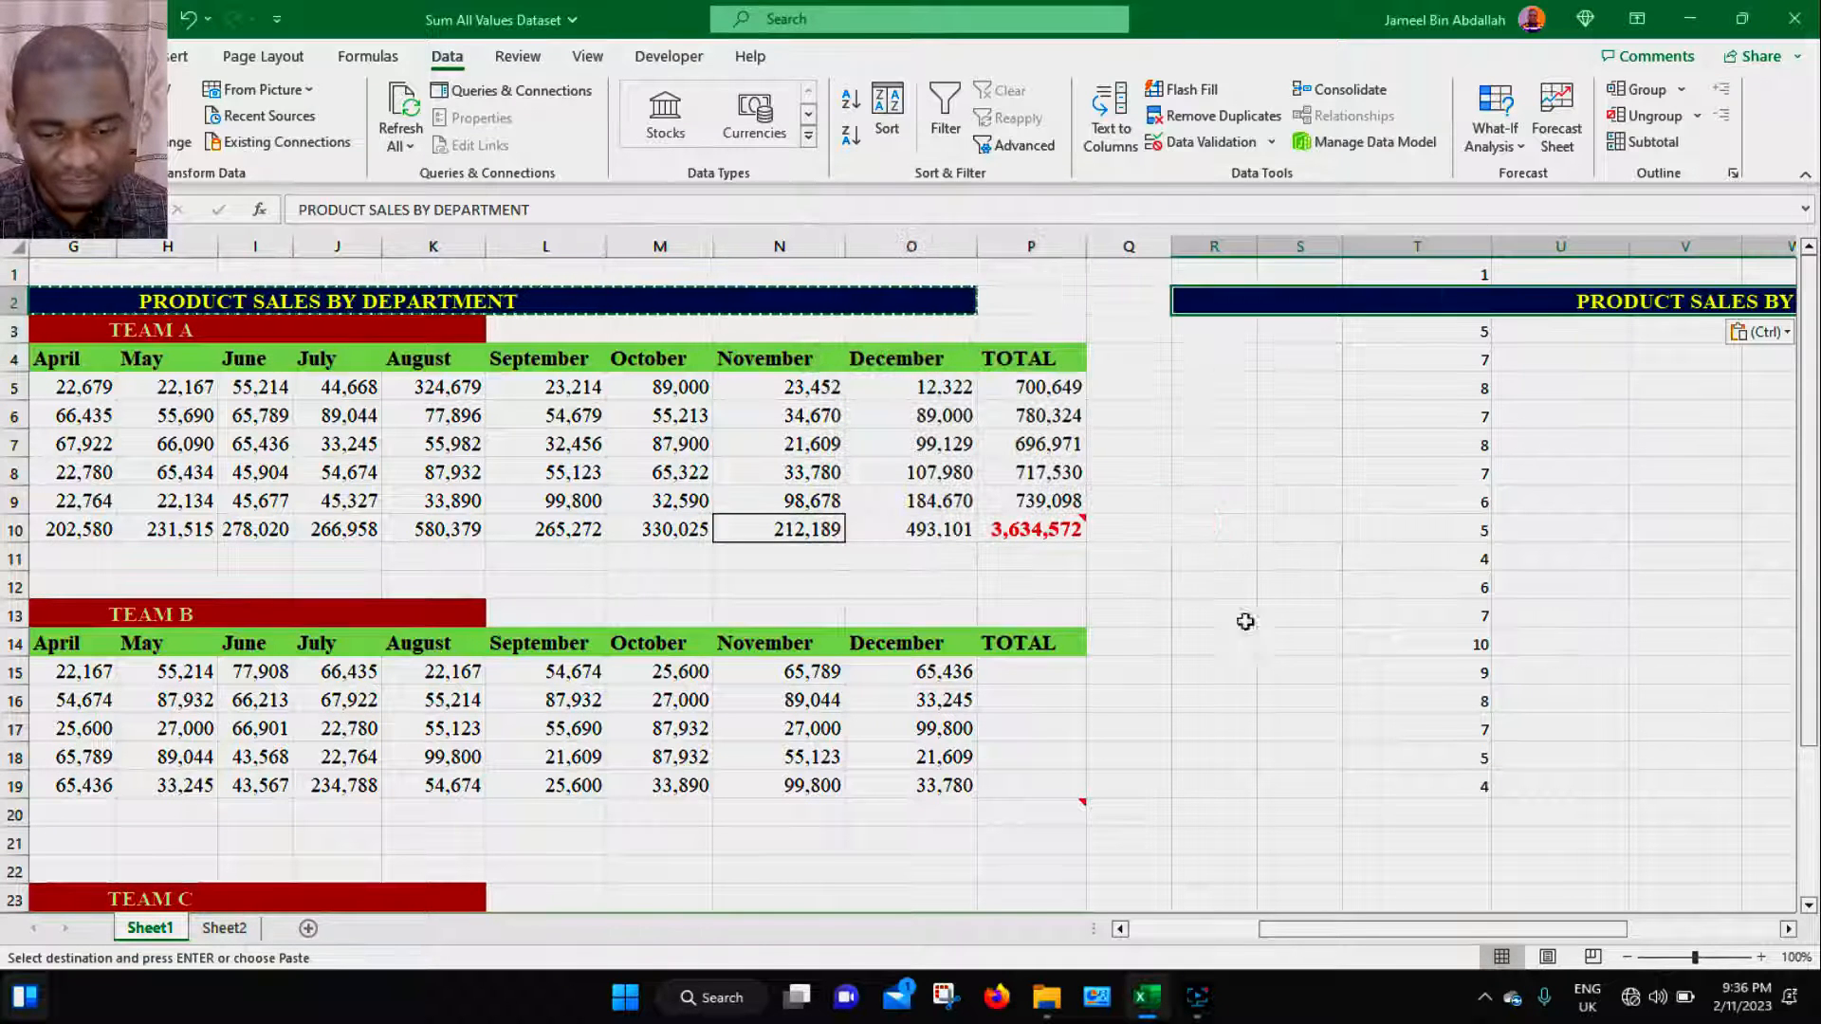
drag(1390, 931, 1489, 931)
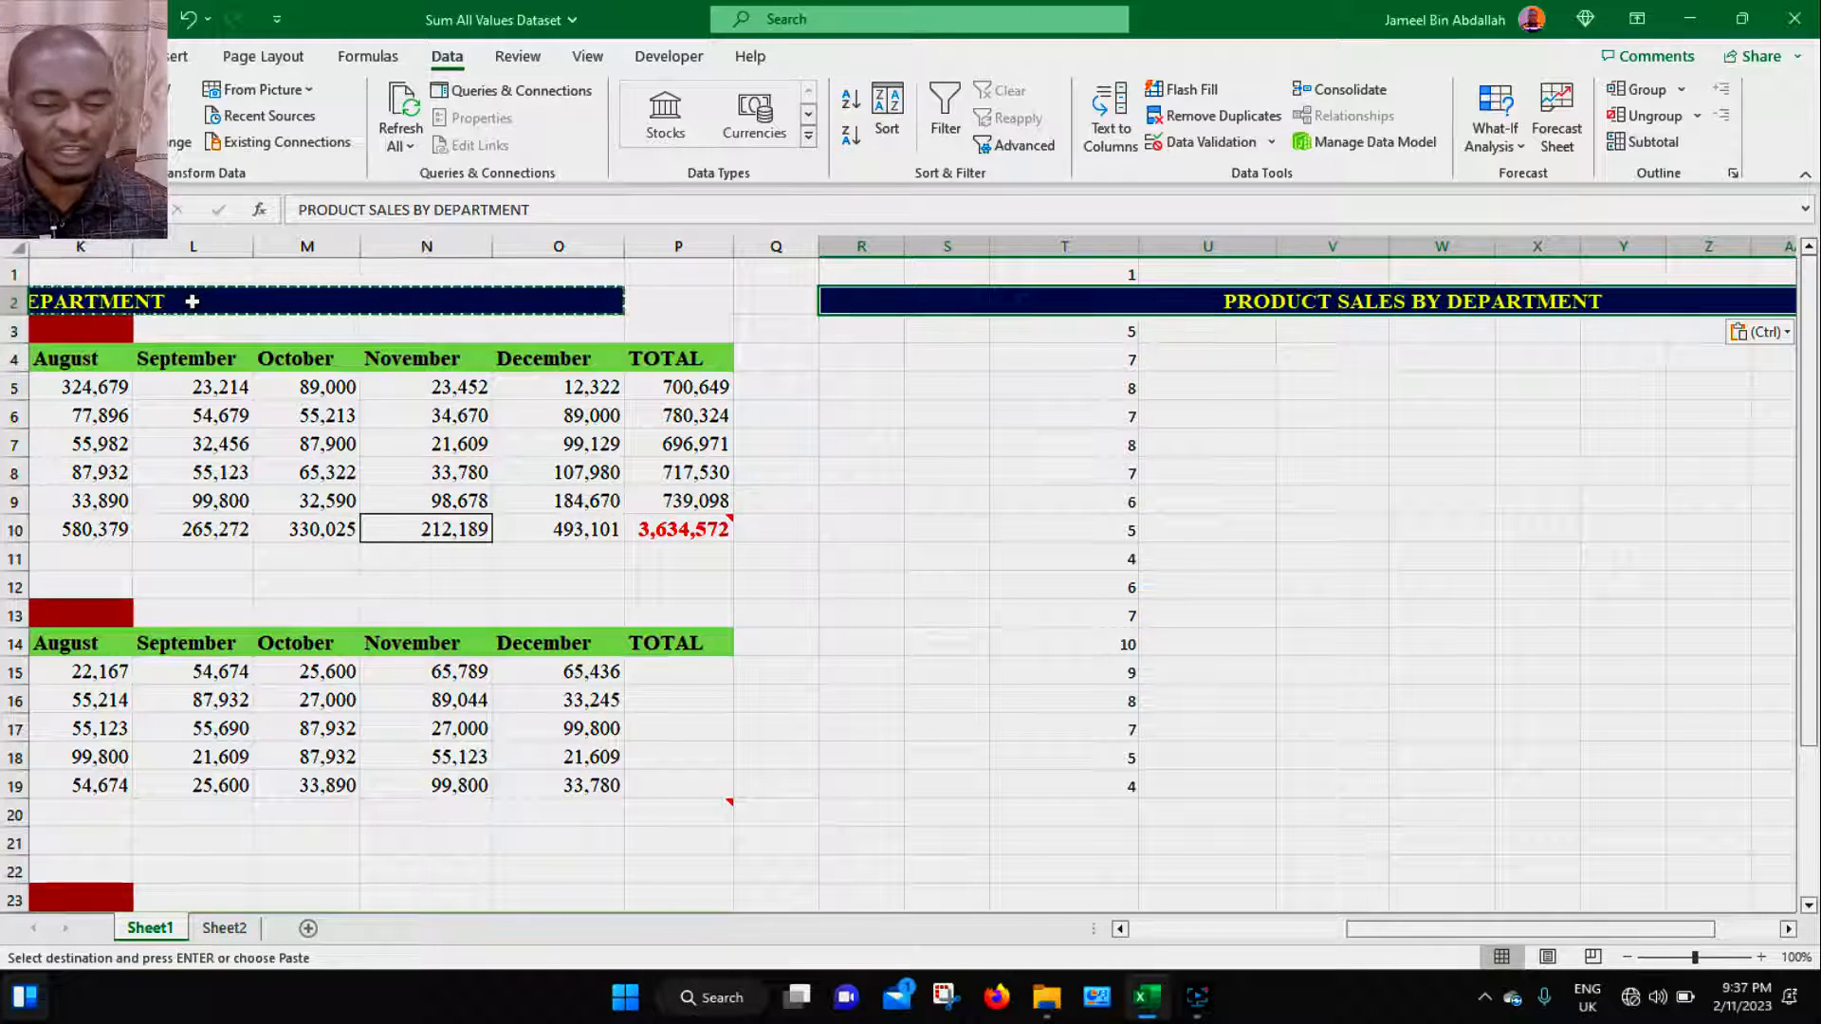
click(920, 359)
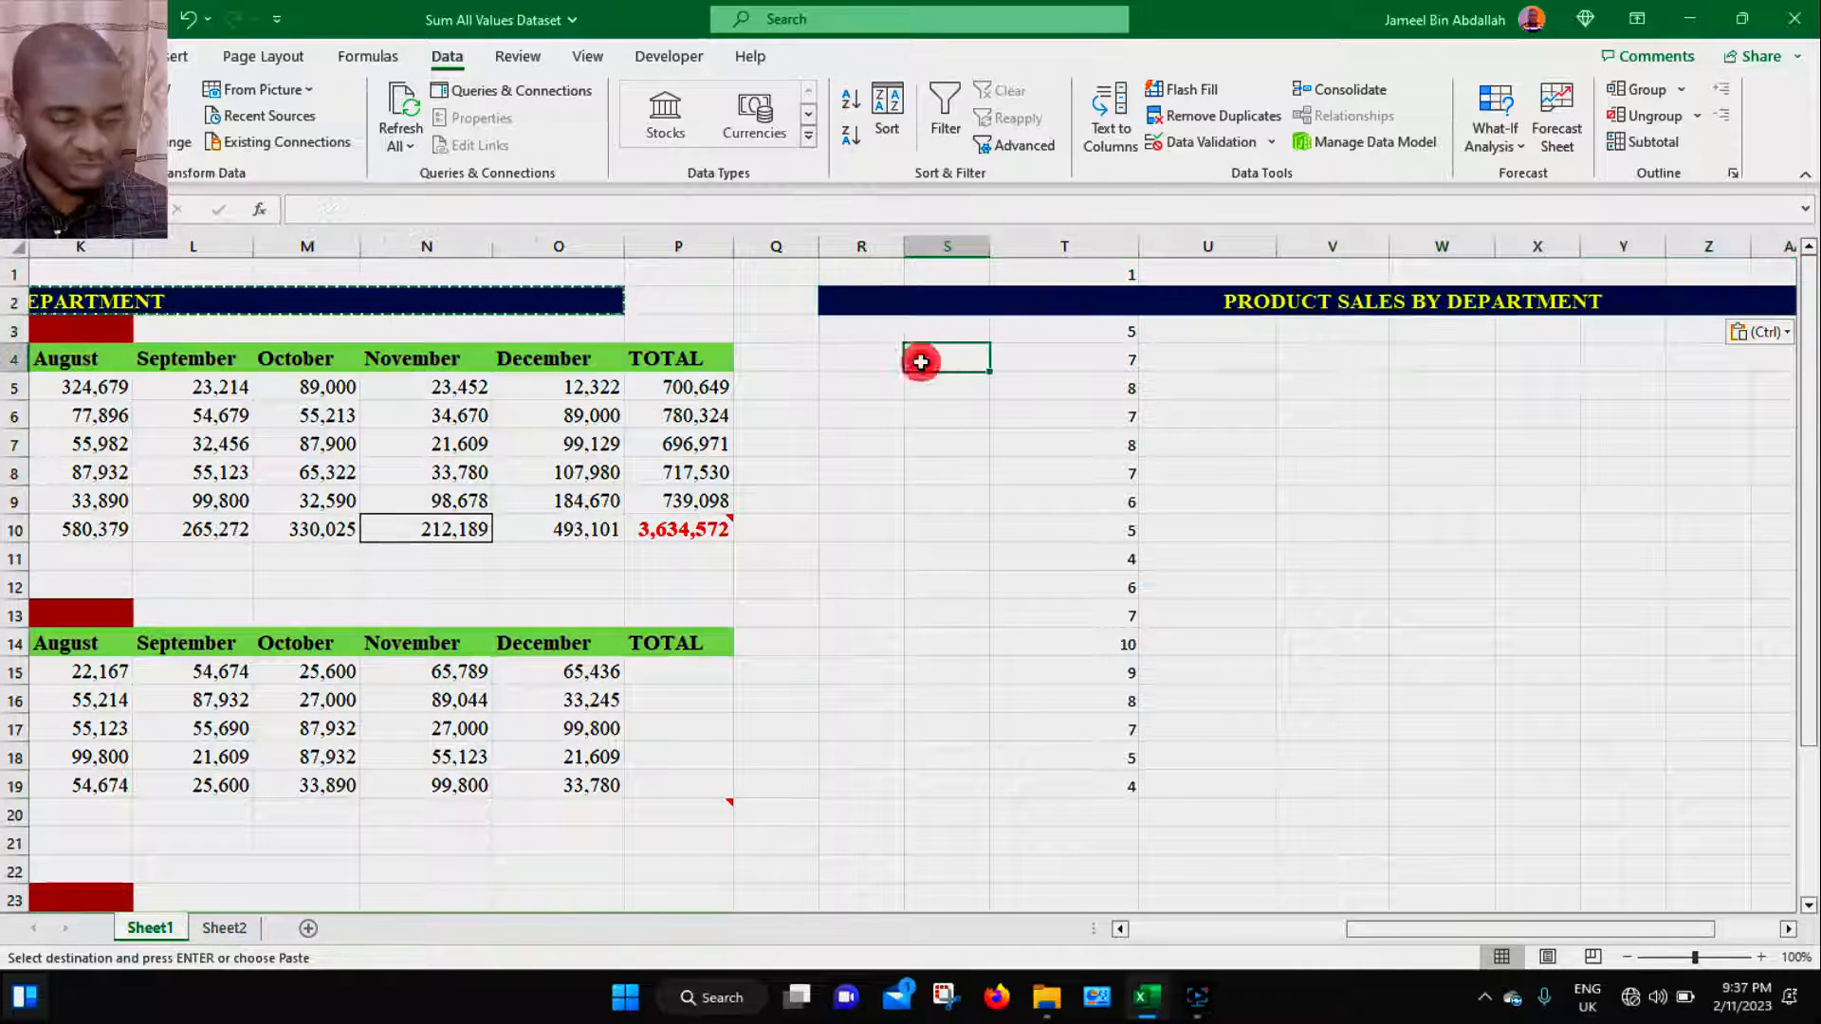
key(ctrl+alt+v)
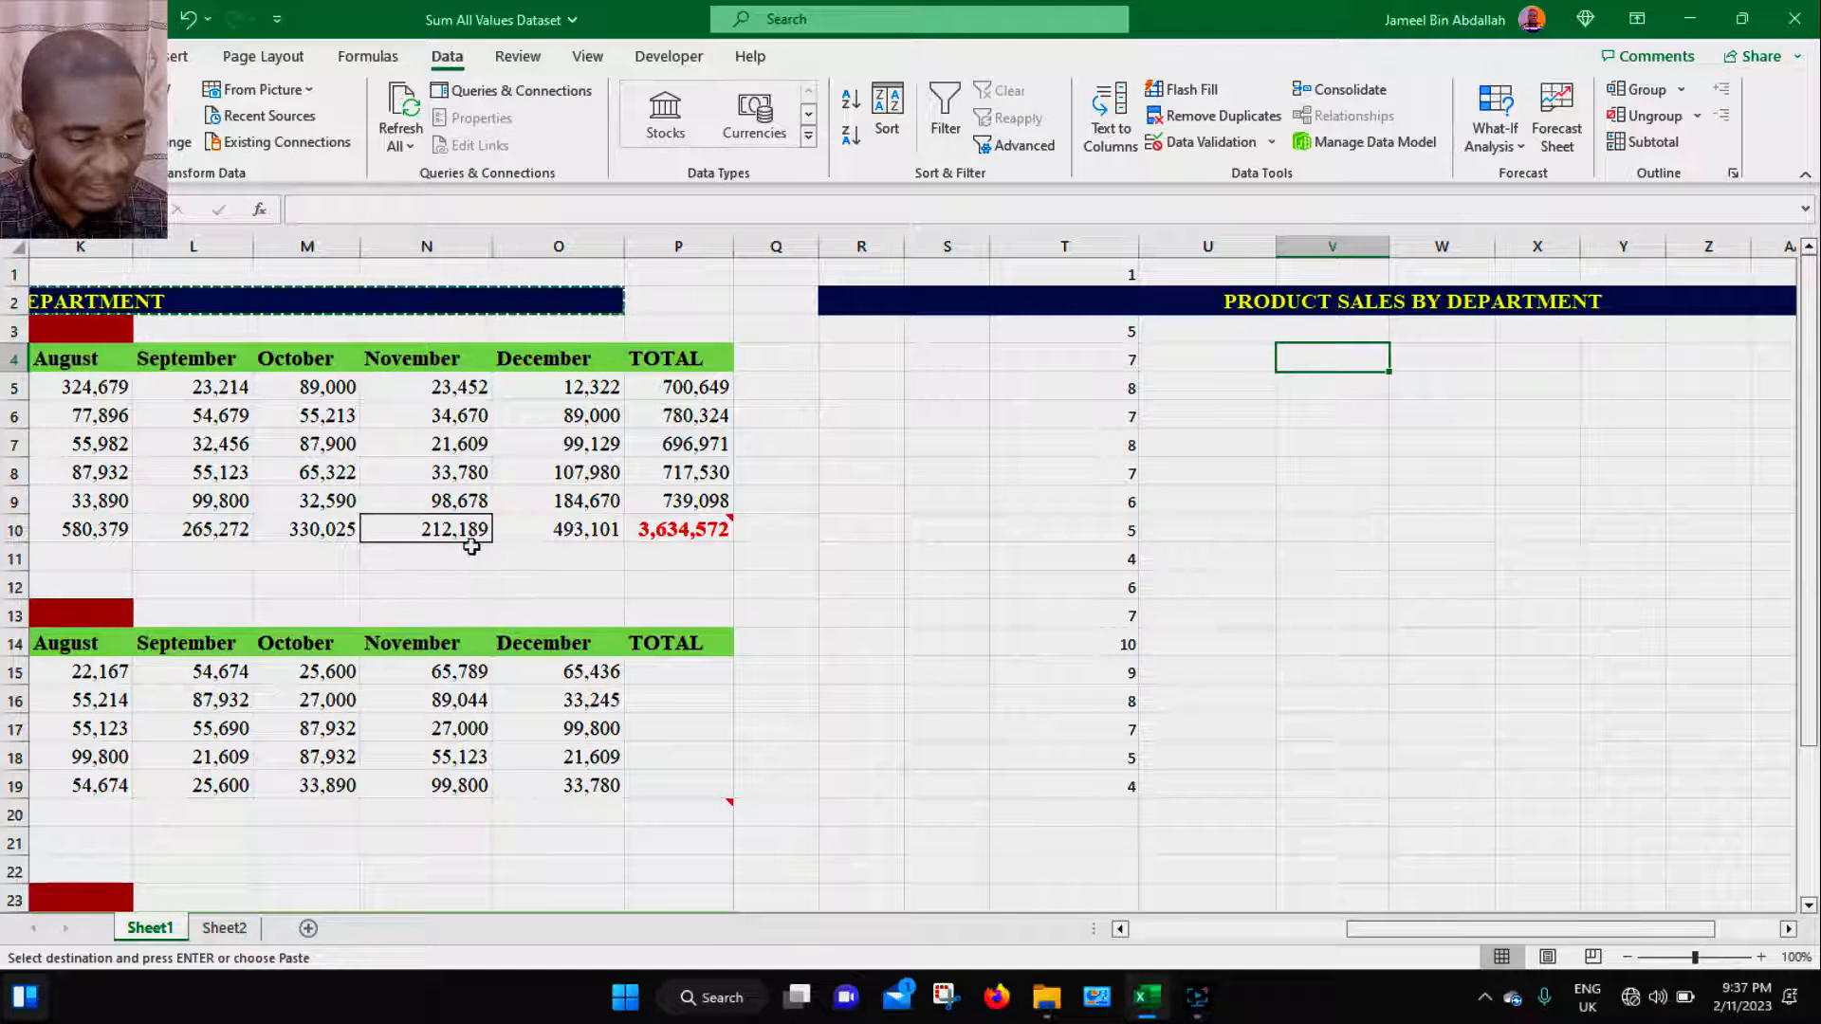
- Copy the November total N10 and paste it into U6 using Paste Special with All except borders
click(388, 534)
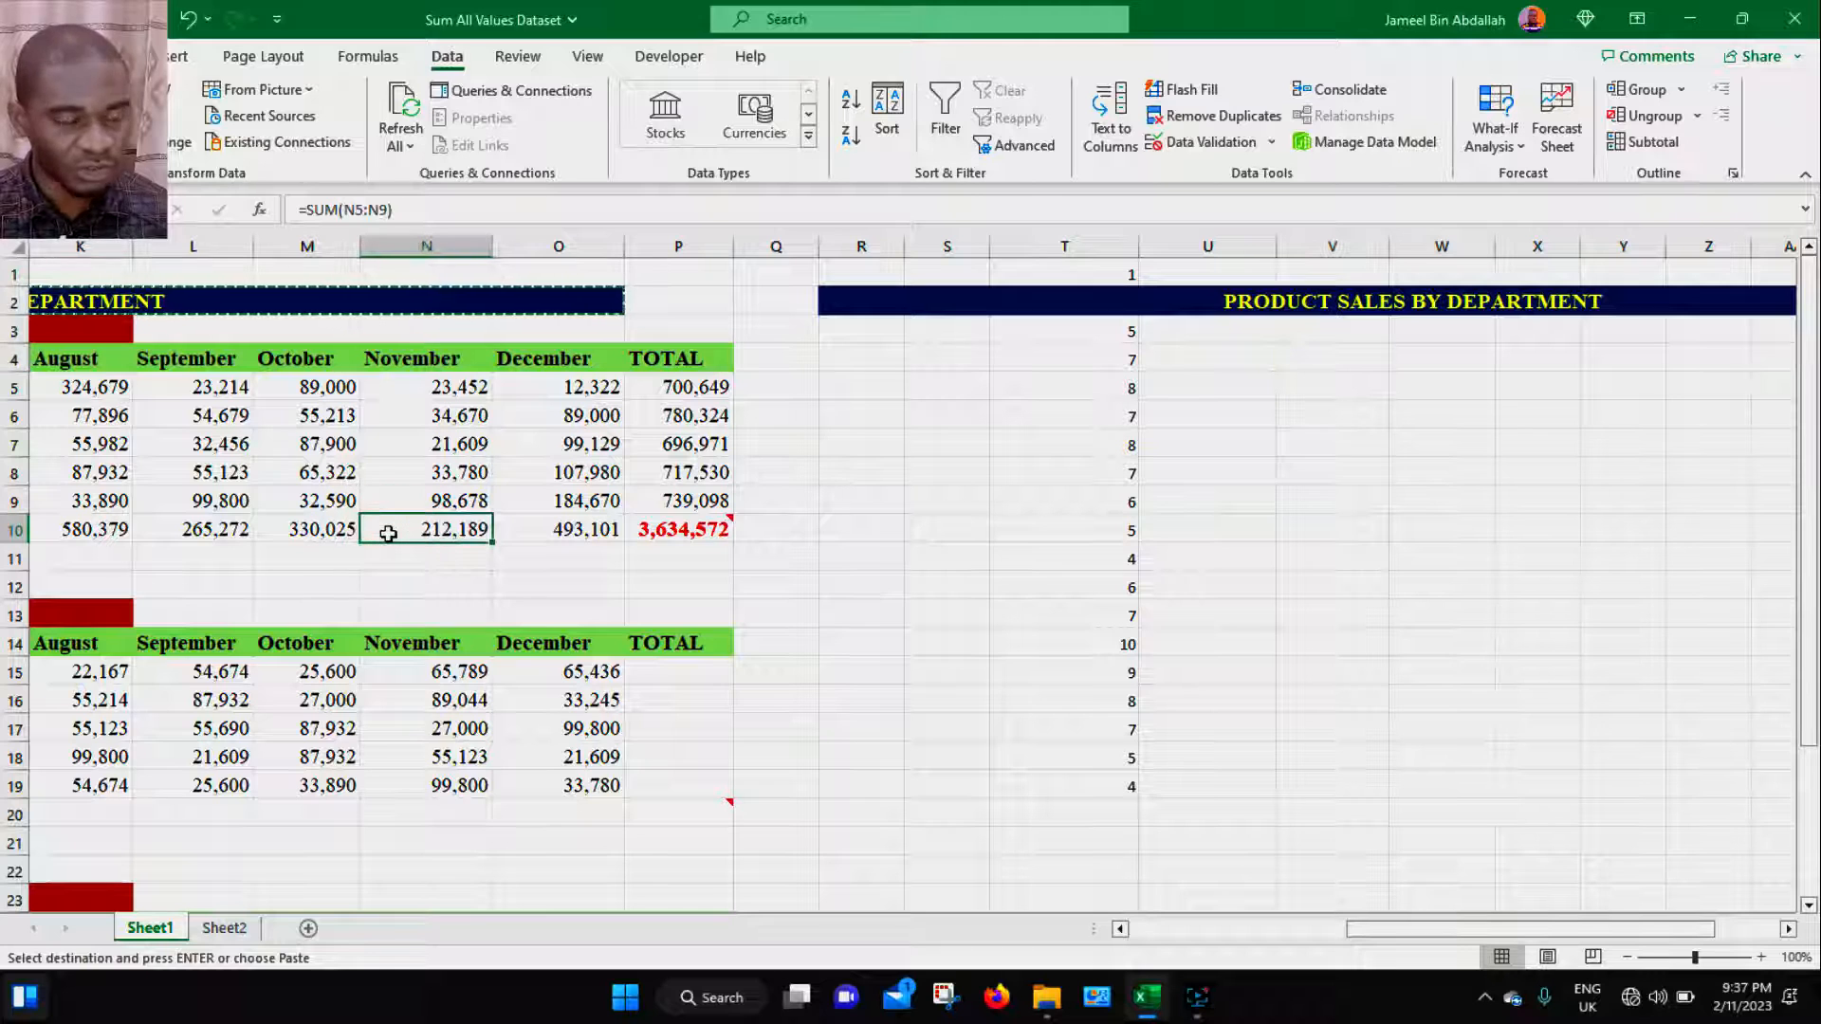
key(ctrl+c)
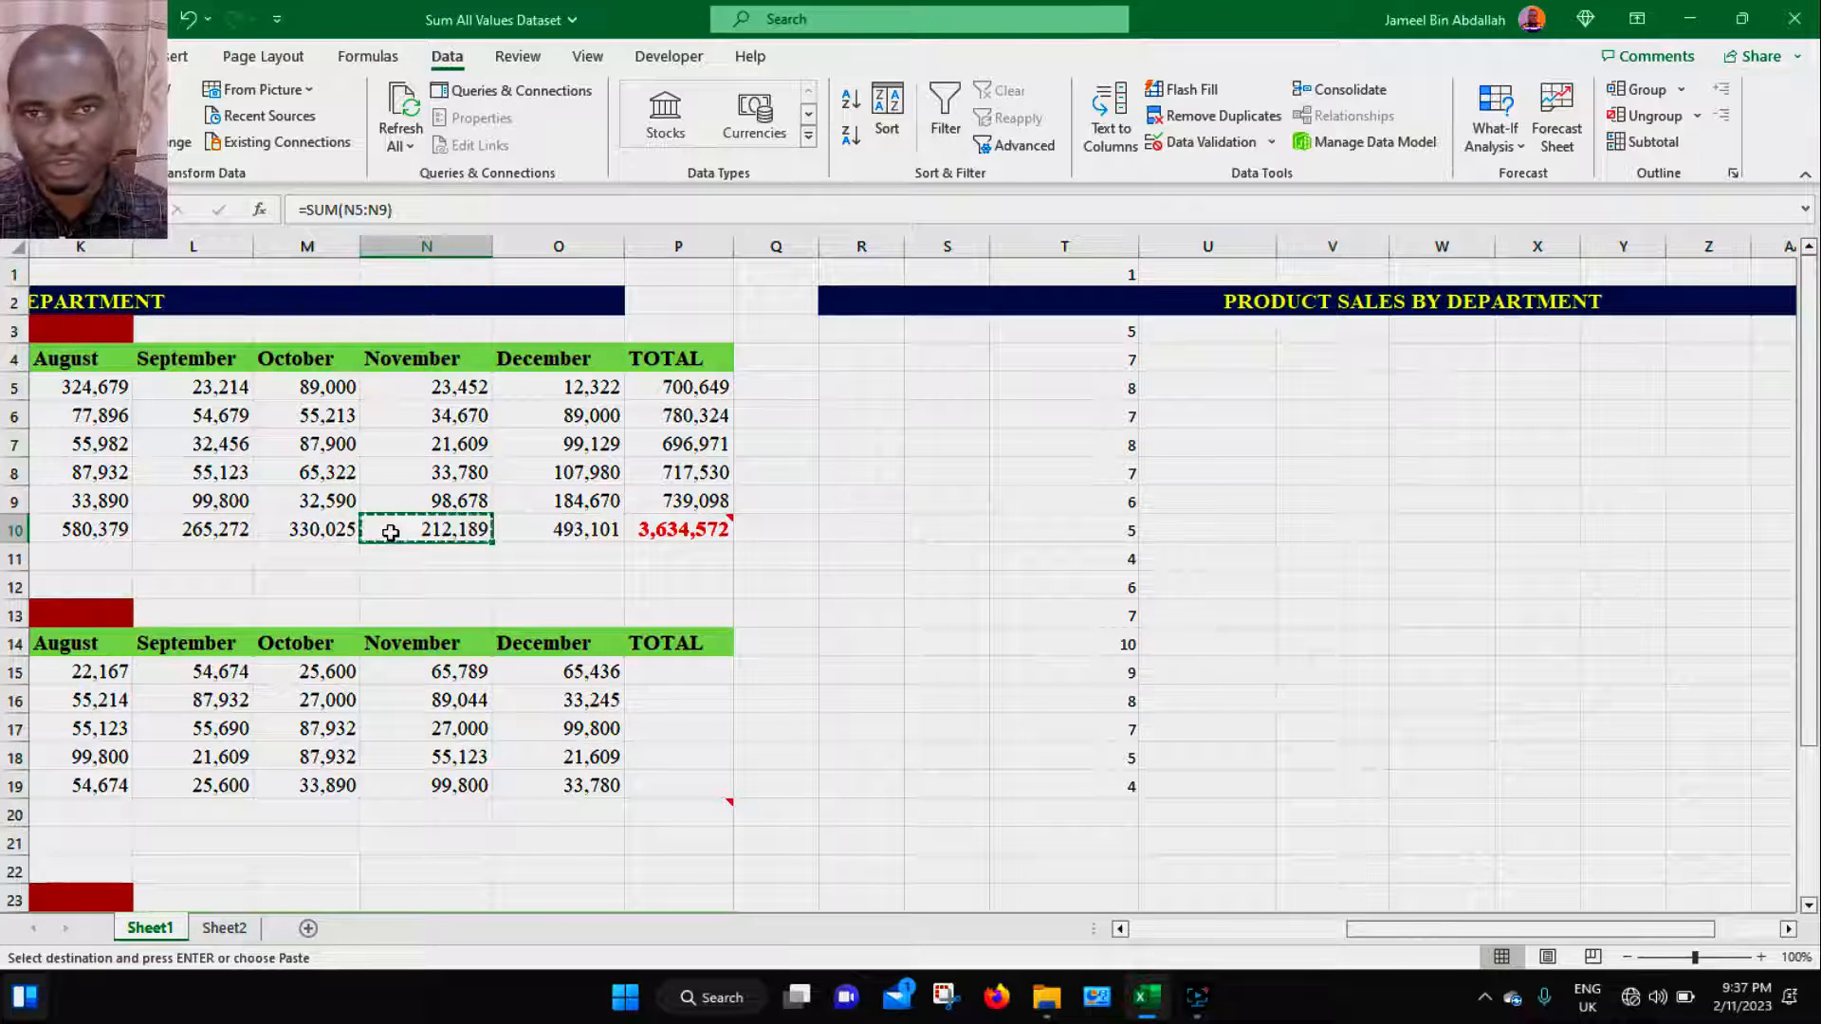
click(1319, 397)
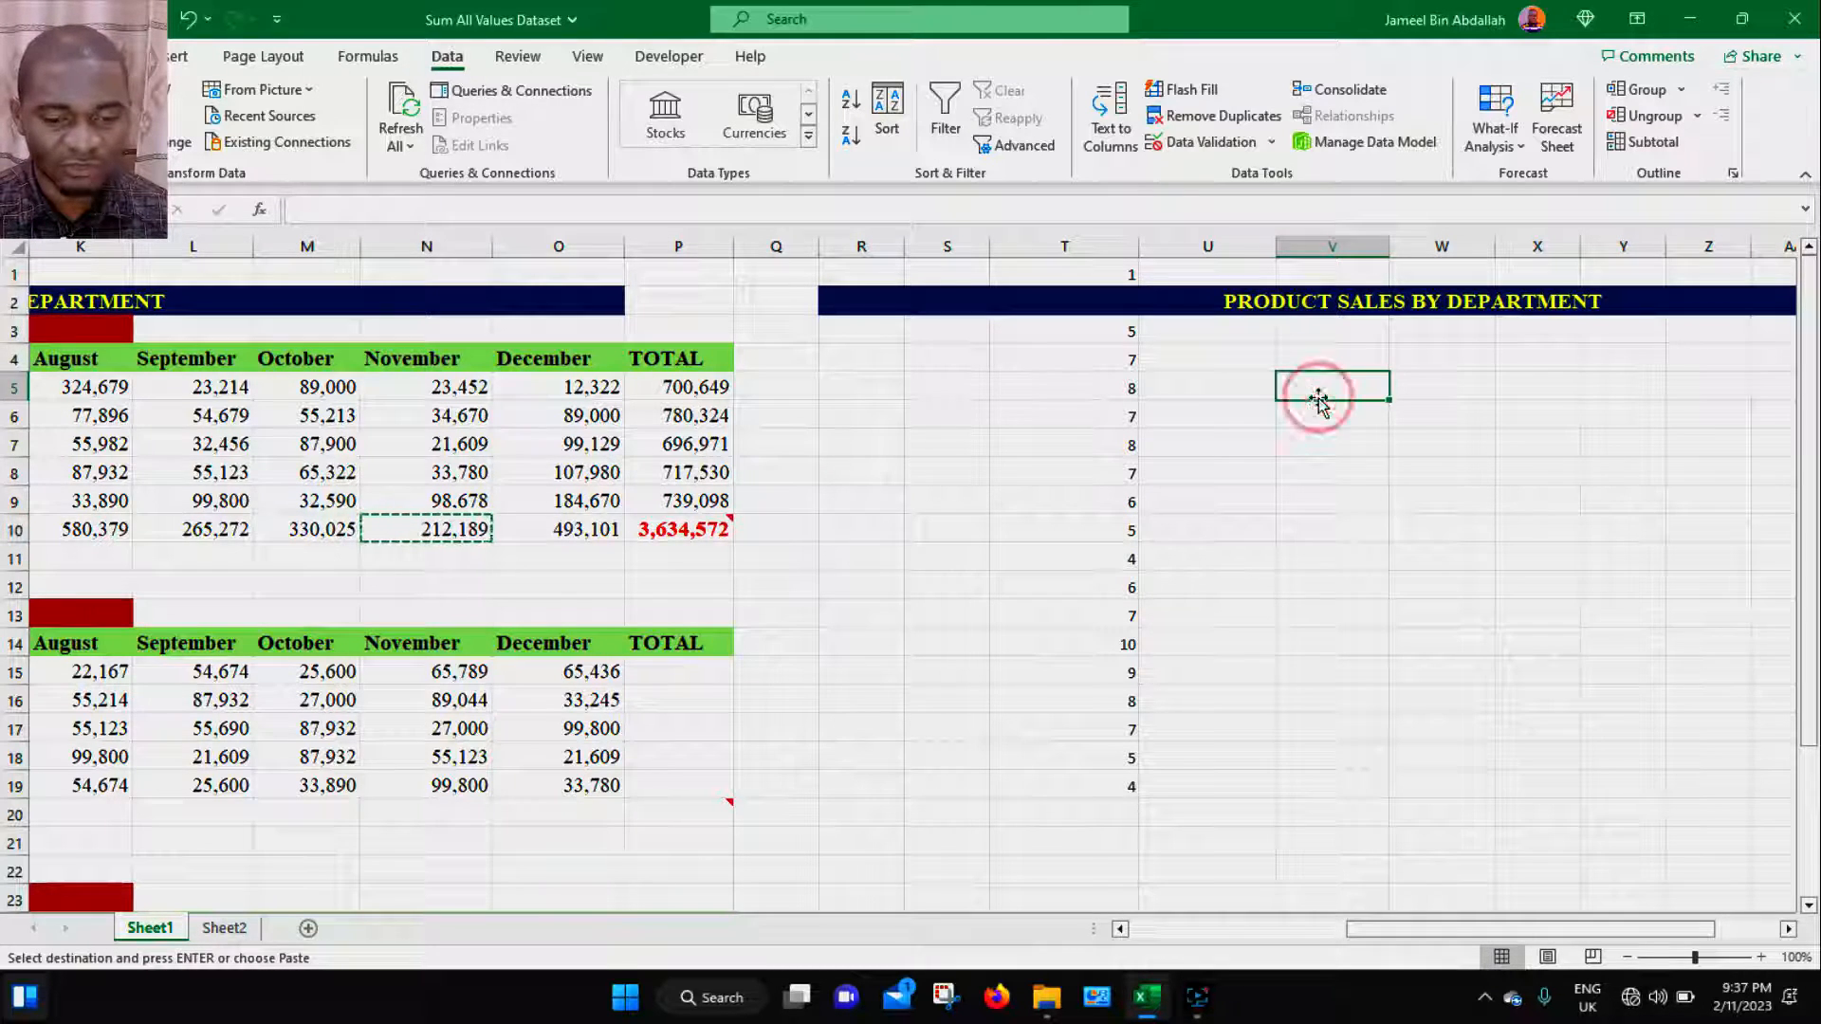
click(1221, 414)
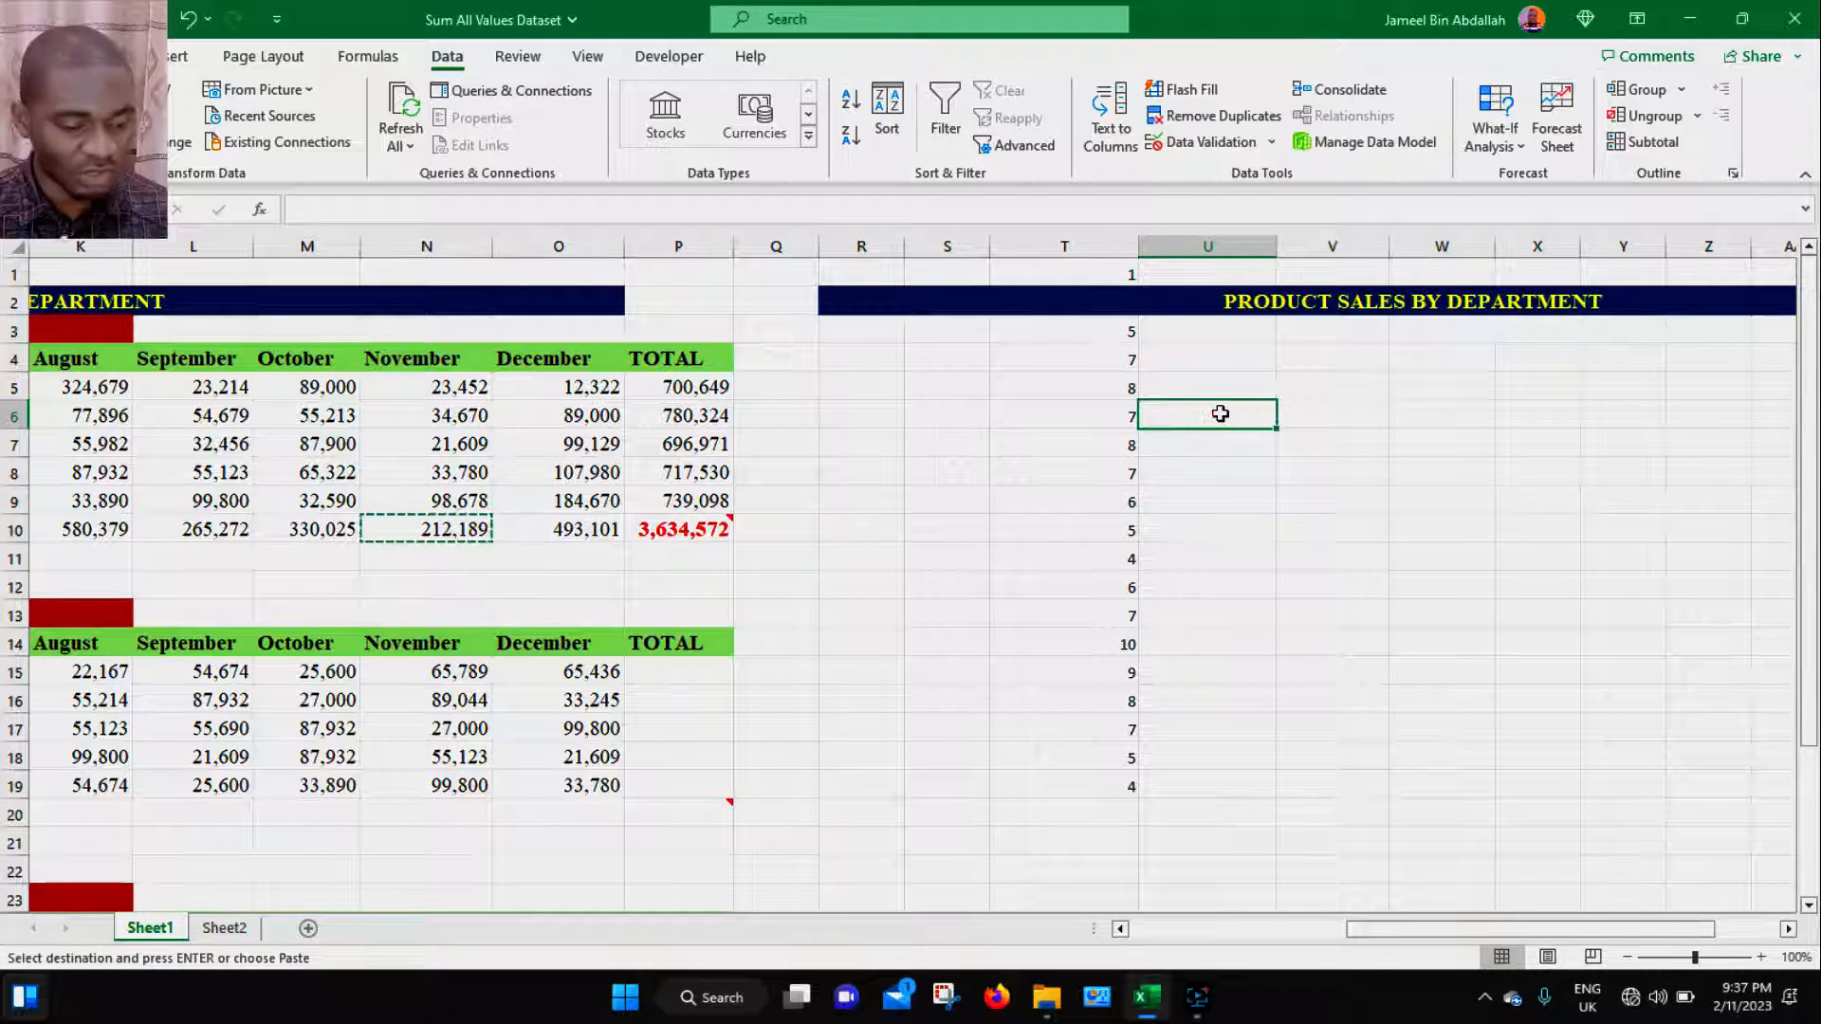
key(ctrl+alt+v)
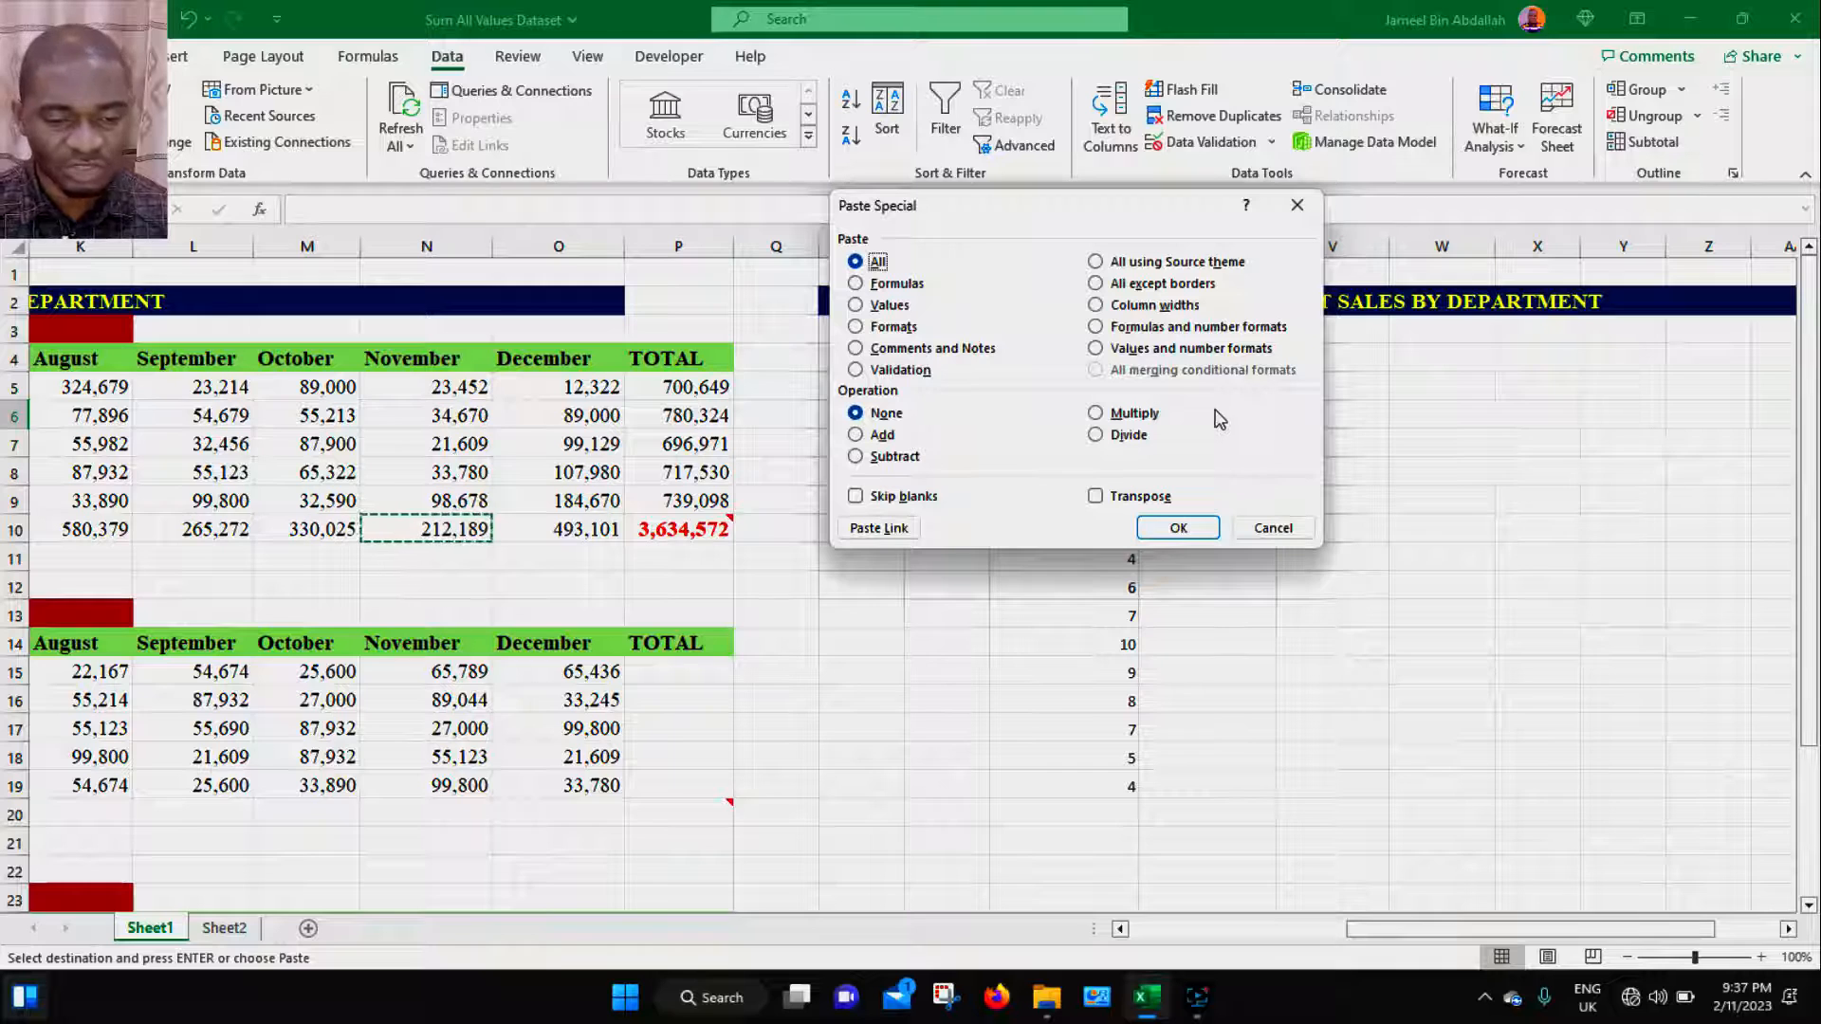
click(1144, 284)
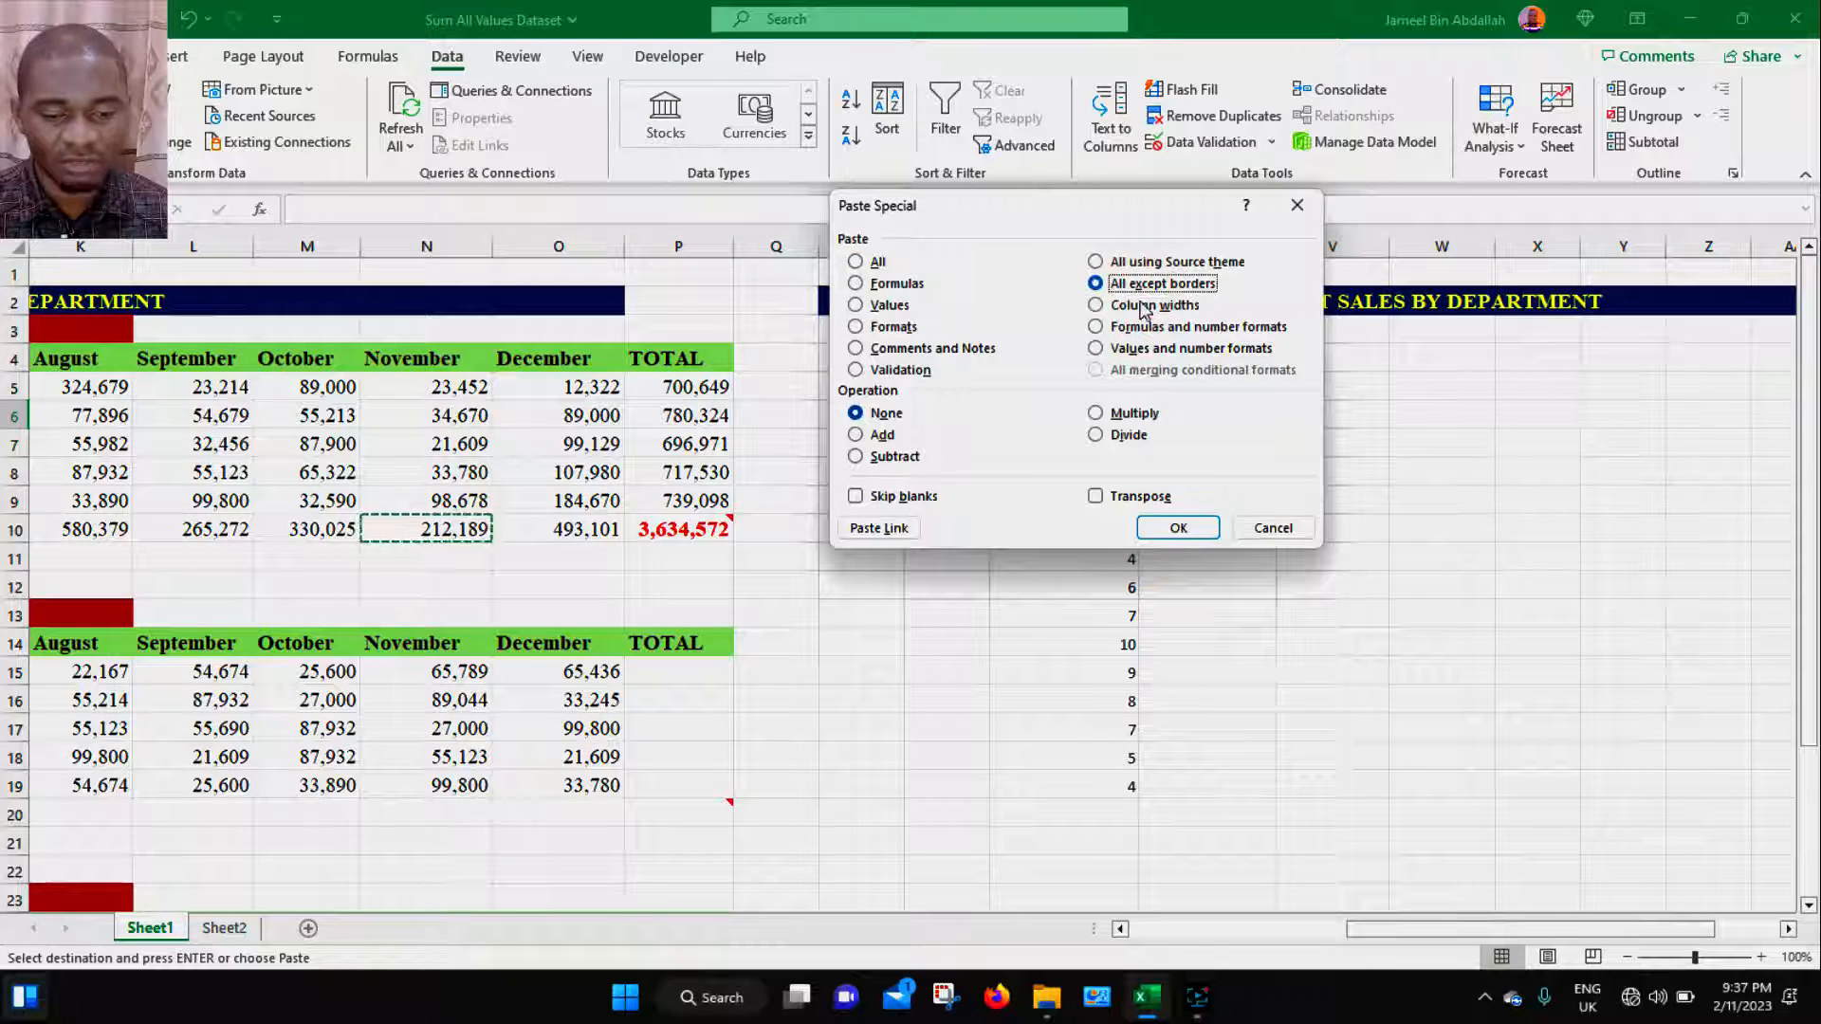
click(1181, 527)
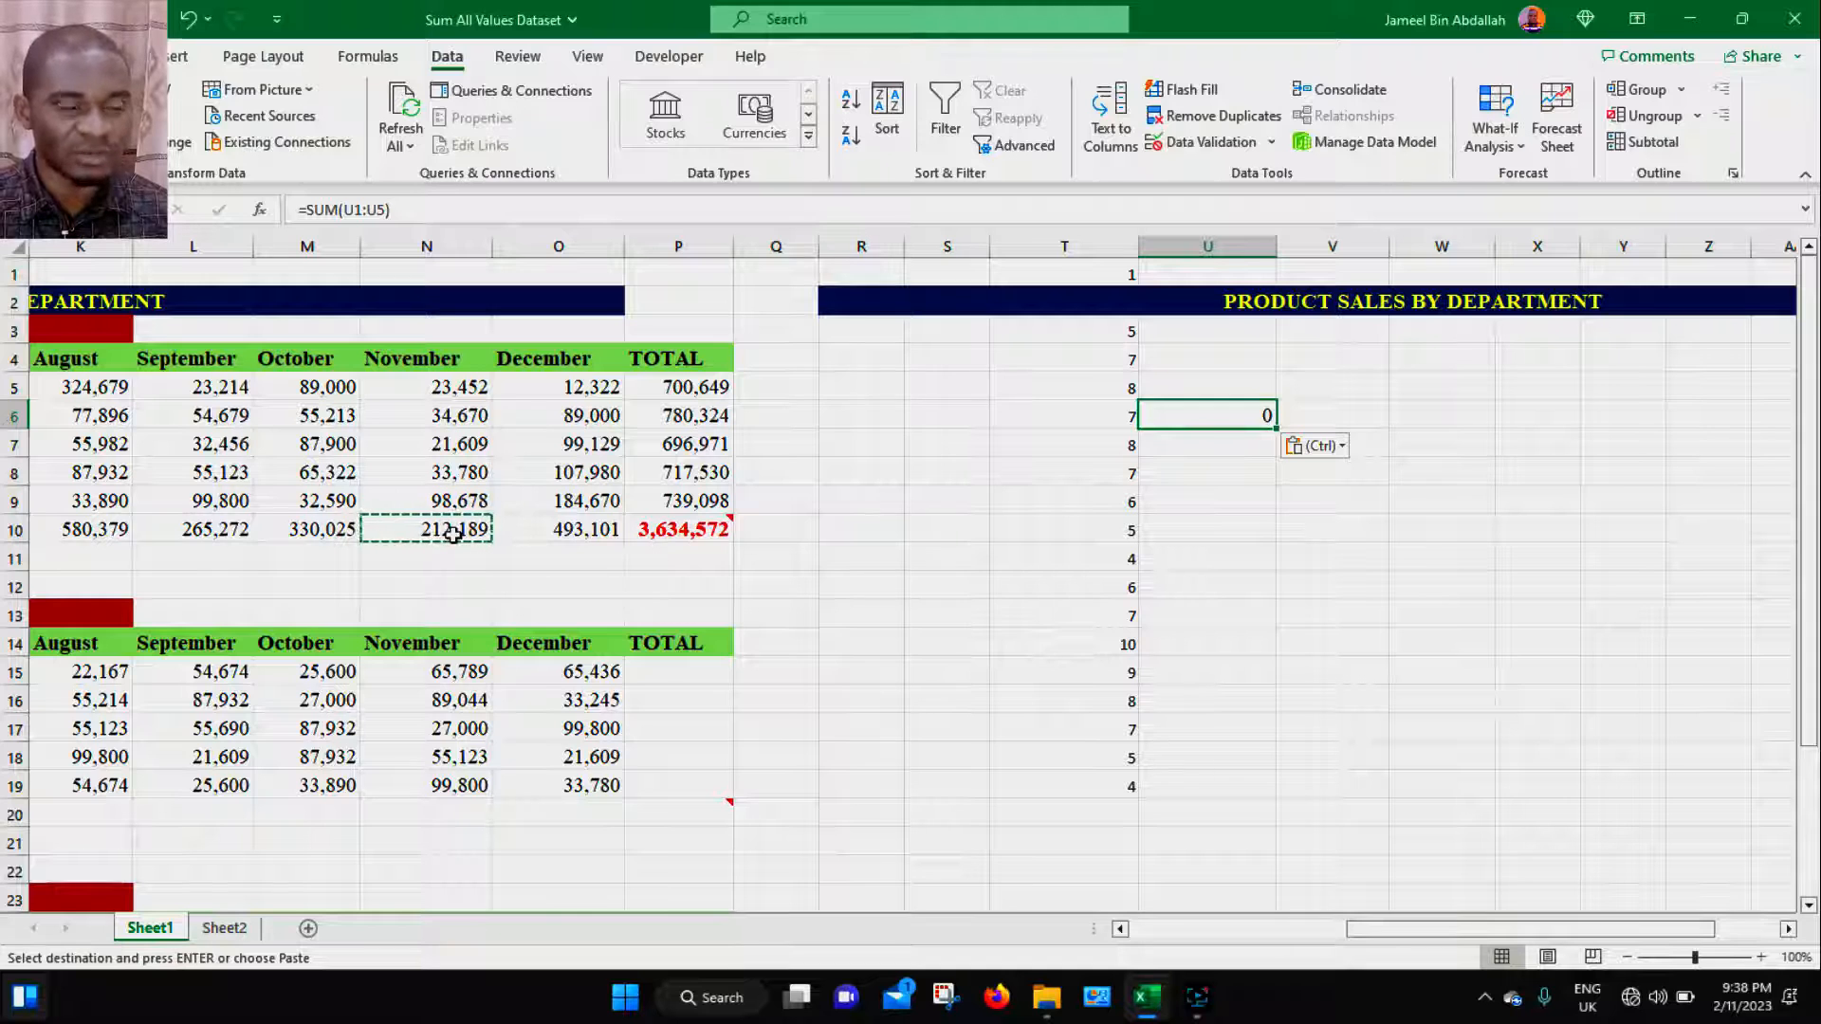
- Apply All Borders to the November cell N6
click(462, 413)
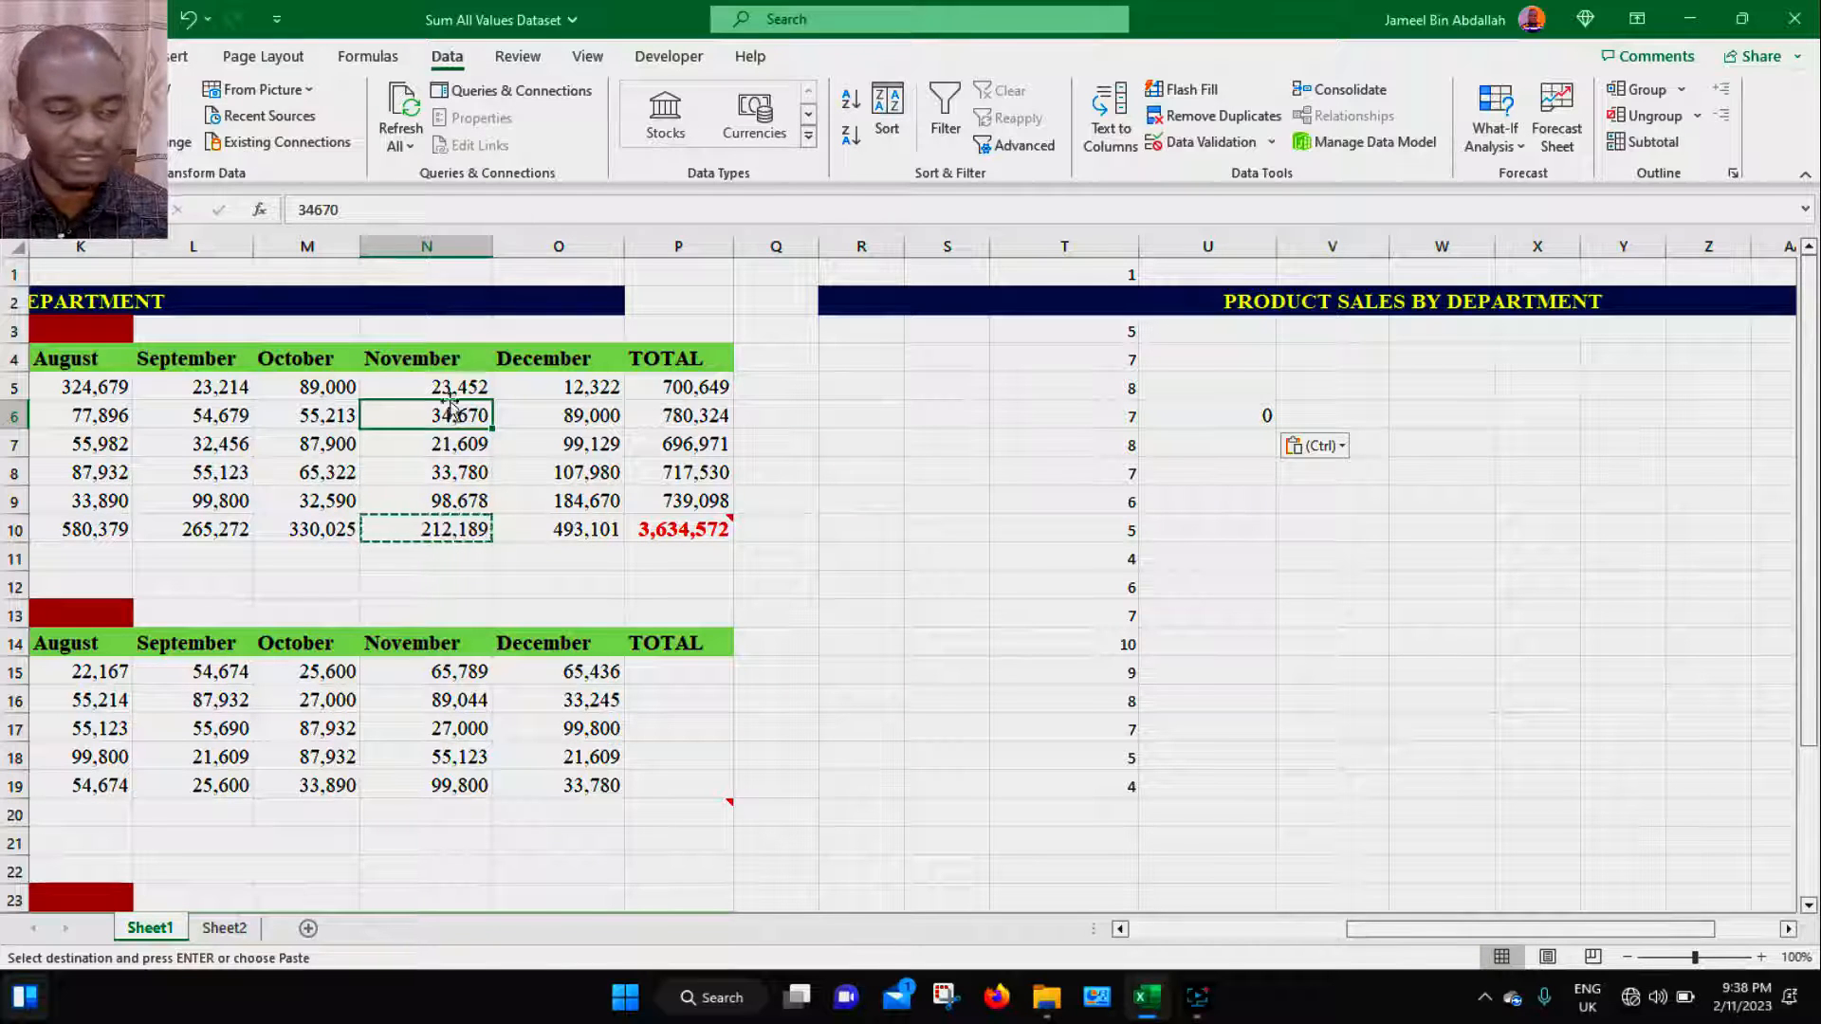
click(114, 56)
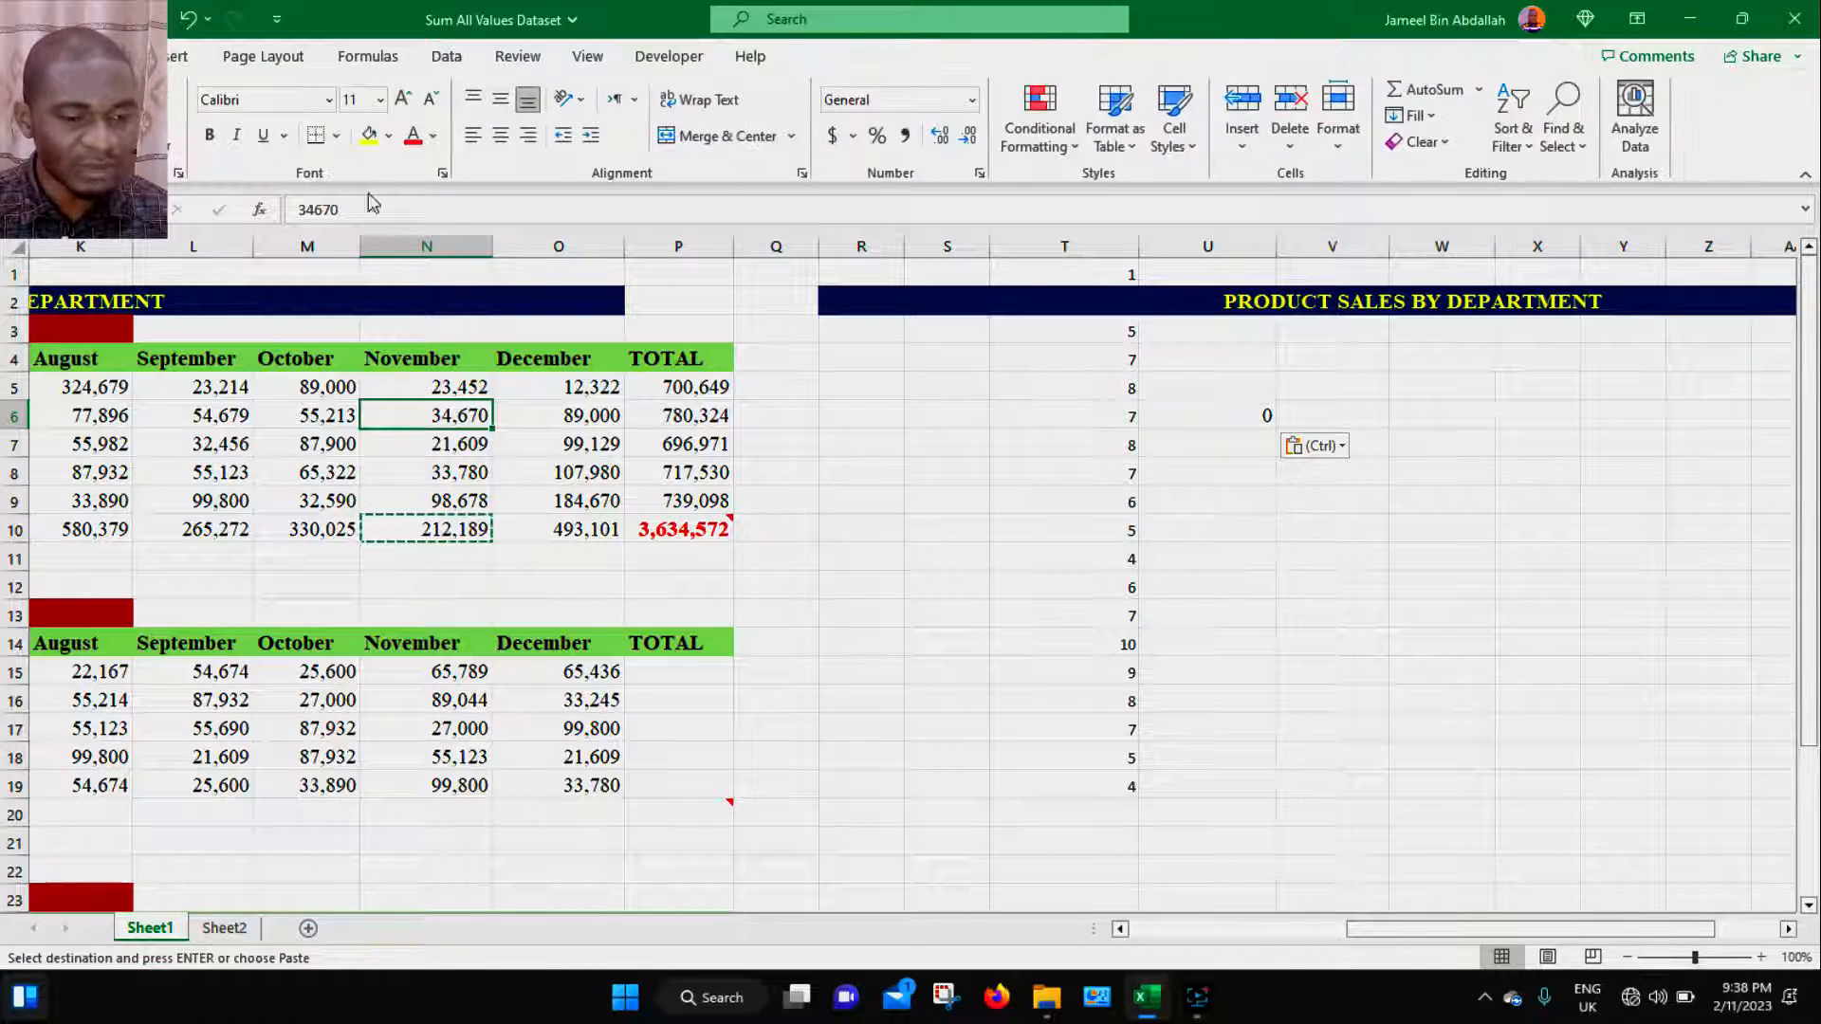
click(335, 138)
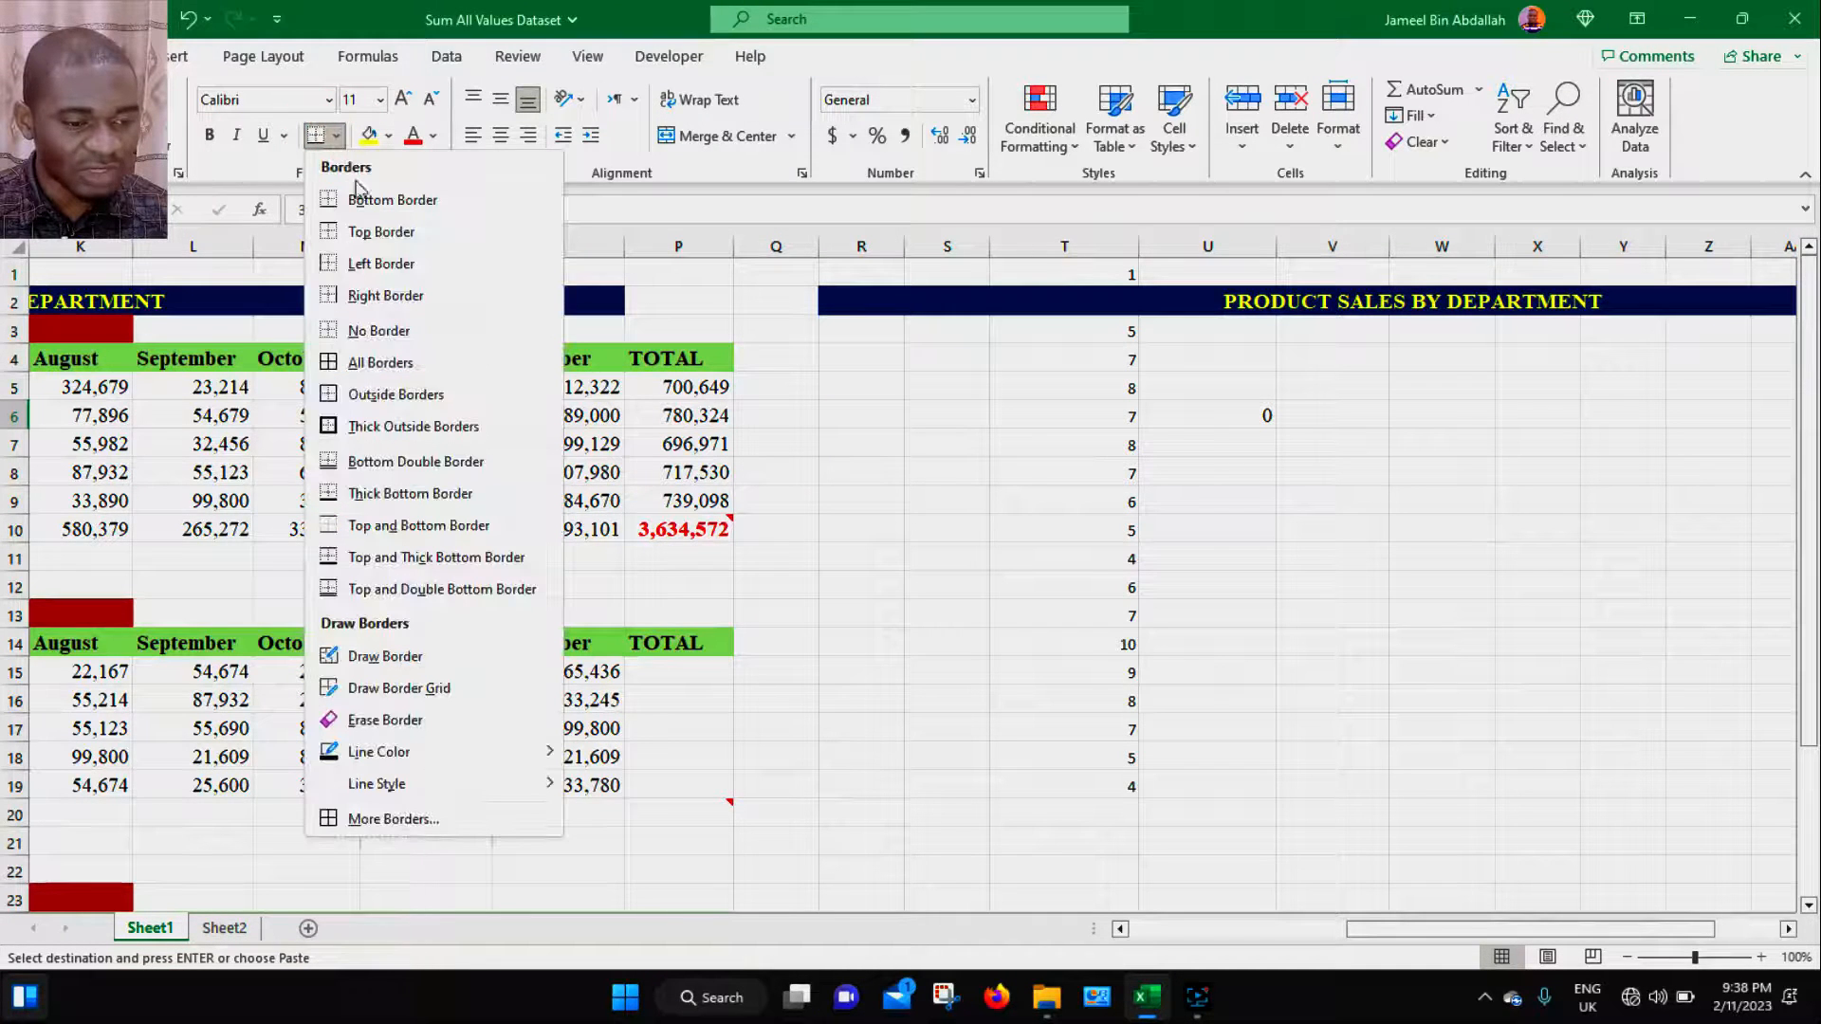
click(380, 362)
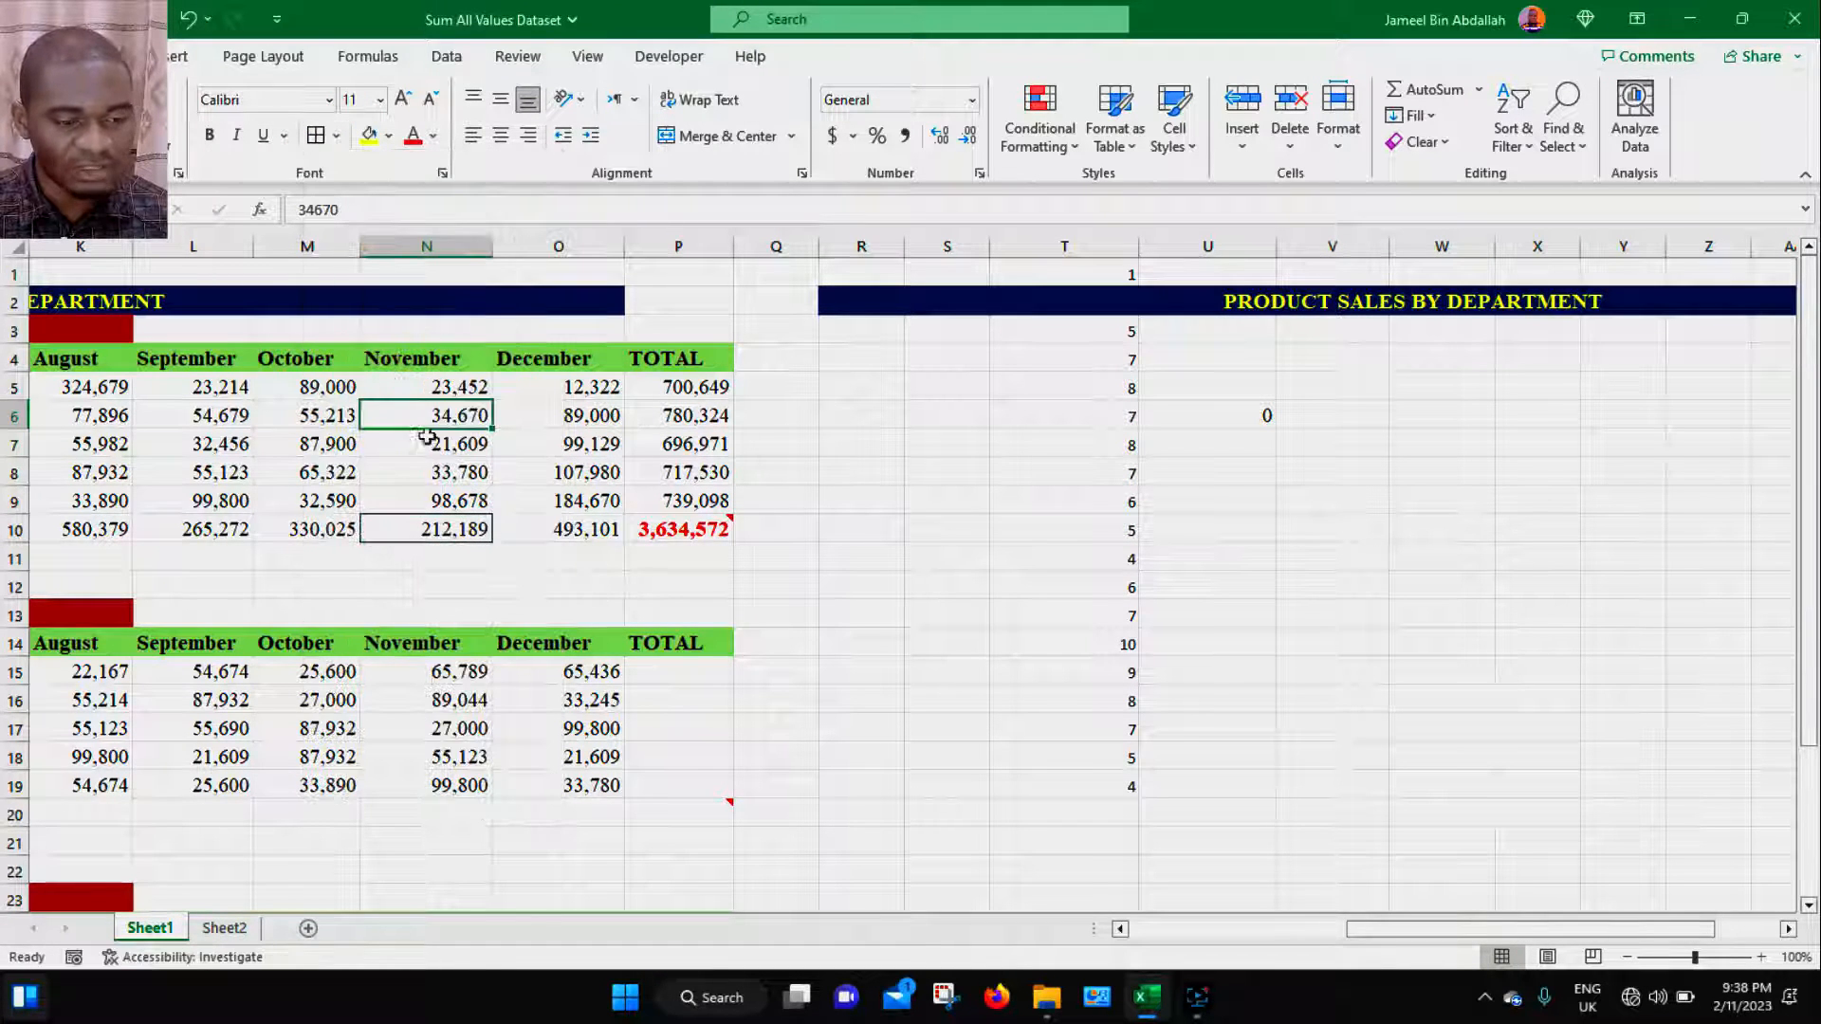
click(451, 468)
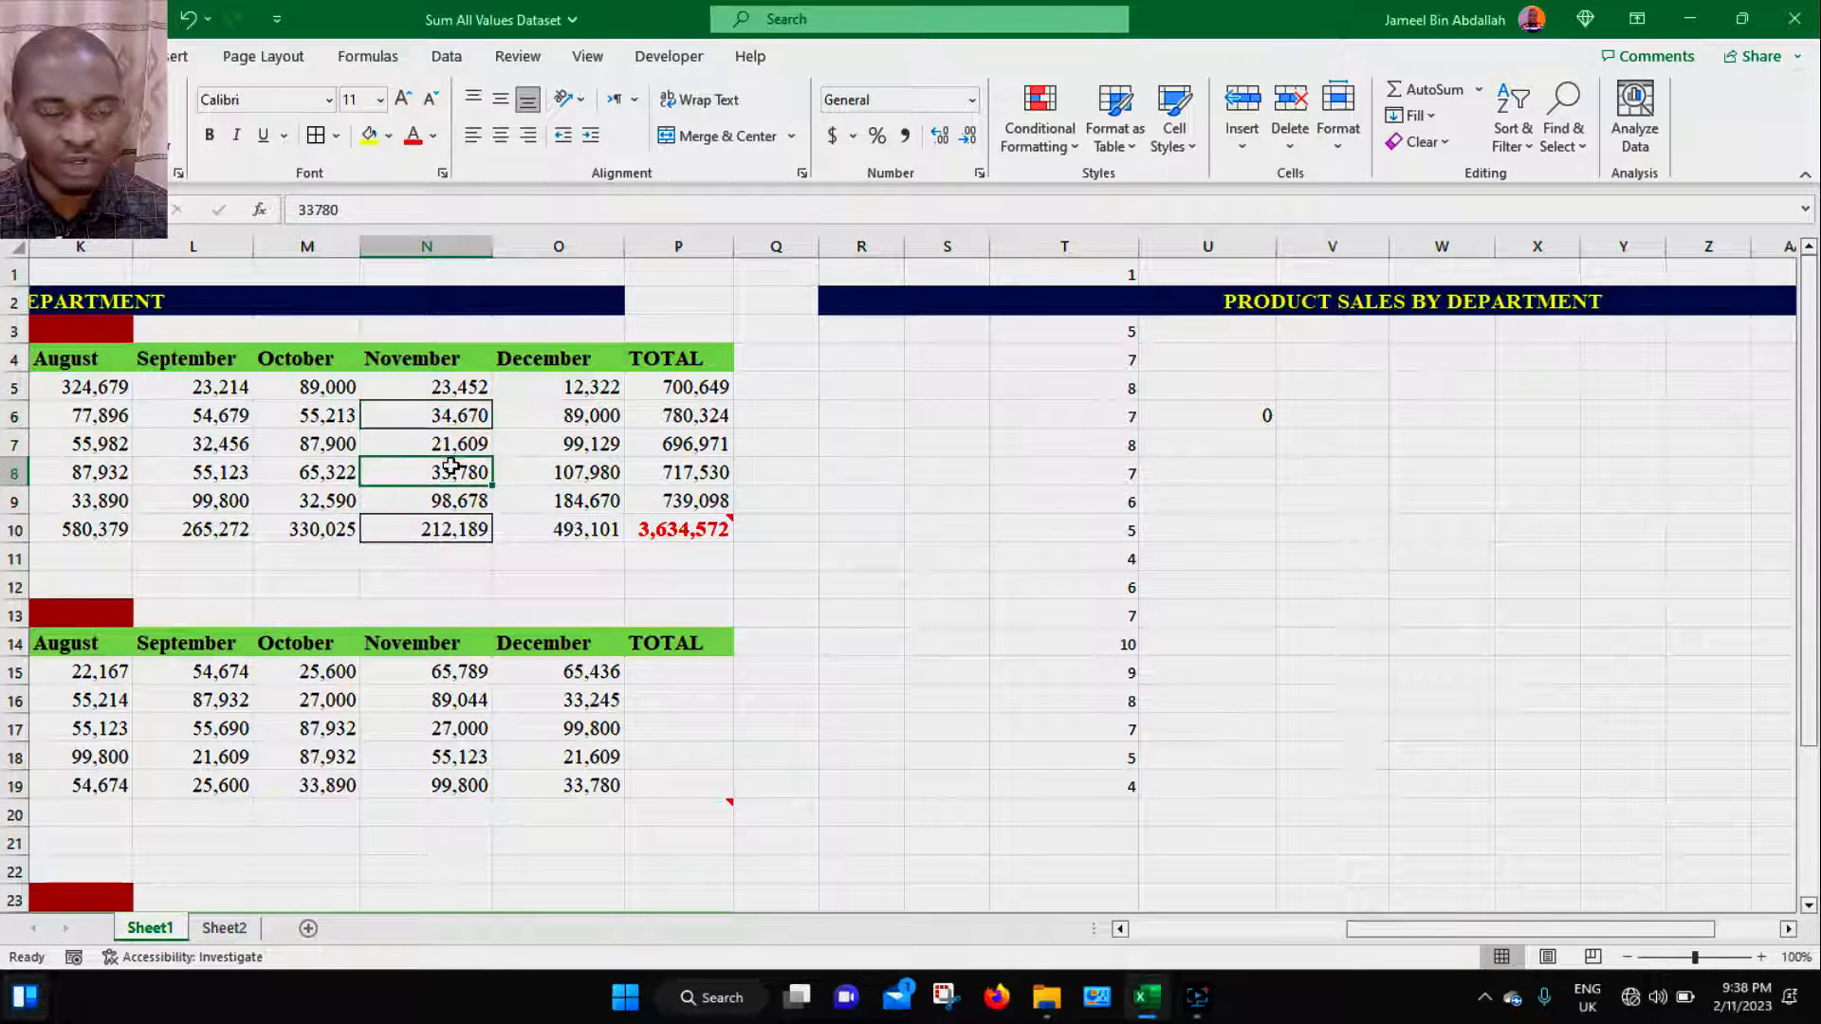
- Copy N6 and paste it into X6 using Paste Special with All except borders
click(464, 414)
key(ctrl+c)
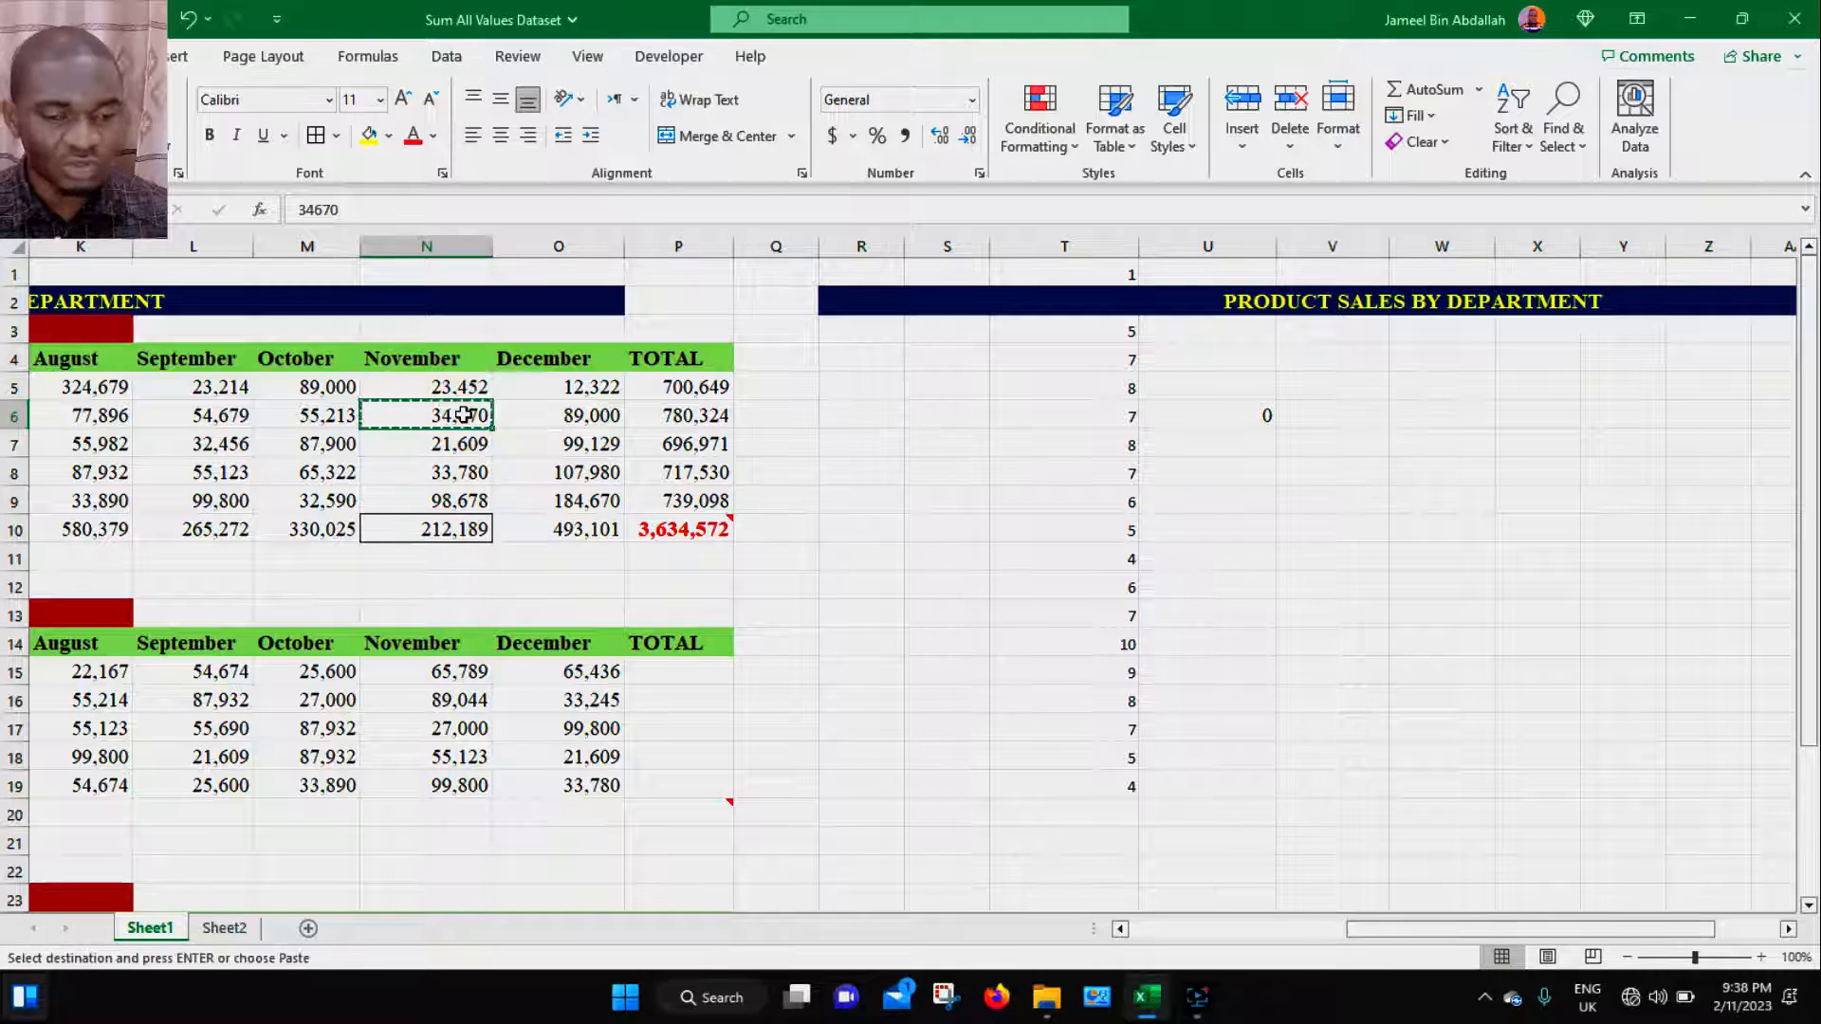
click(1534, 419)
key(ctrl+alt+v)
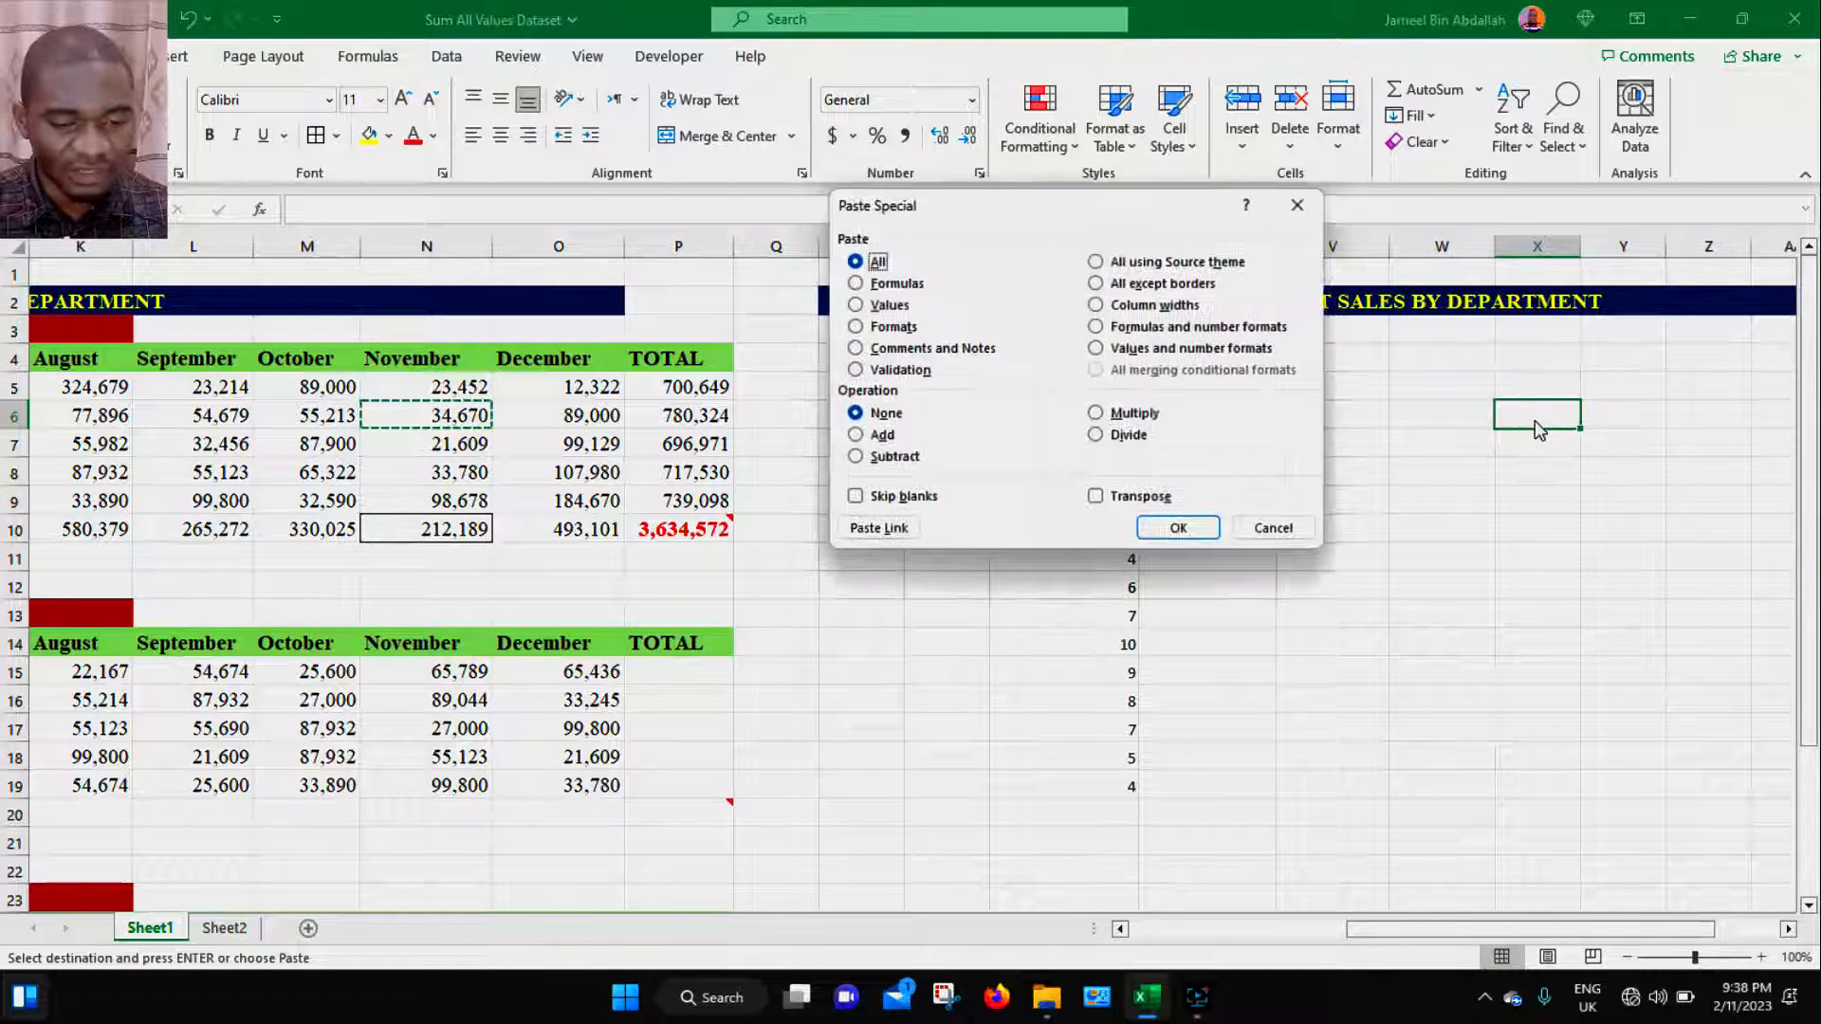
click(1152, 285)
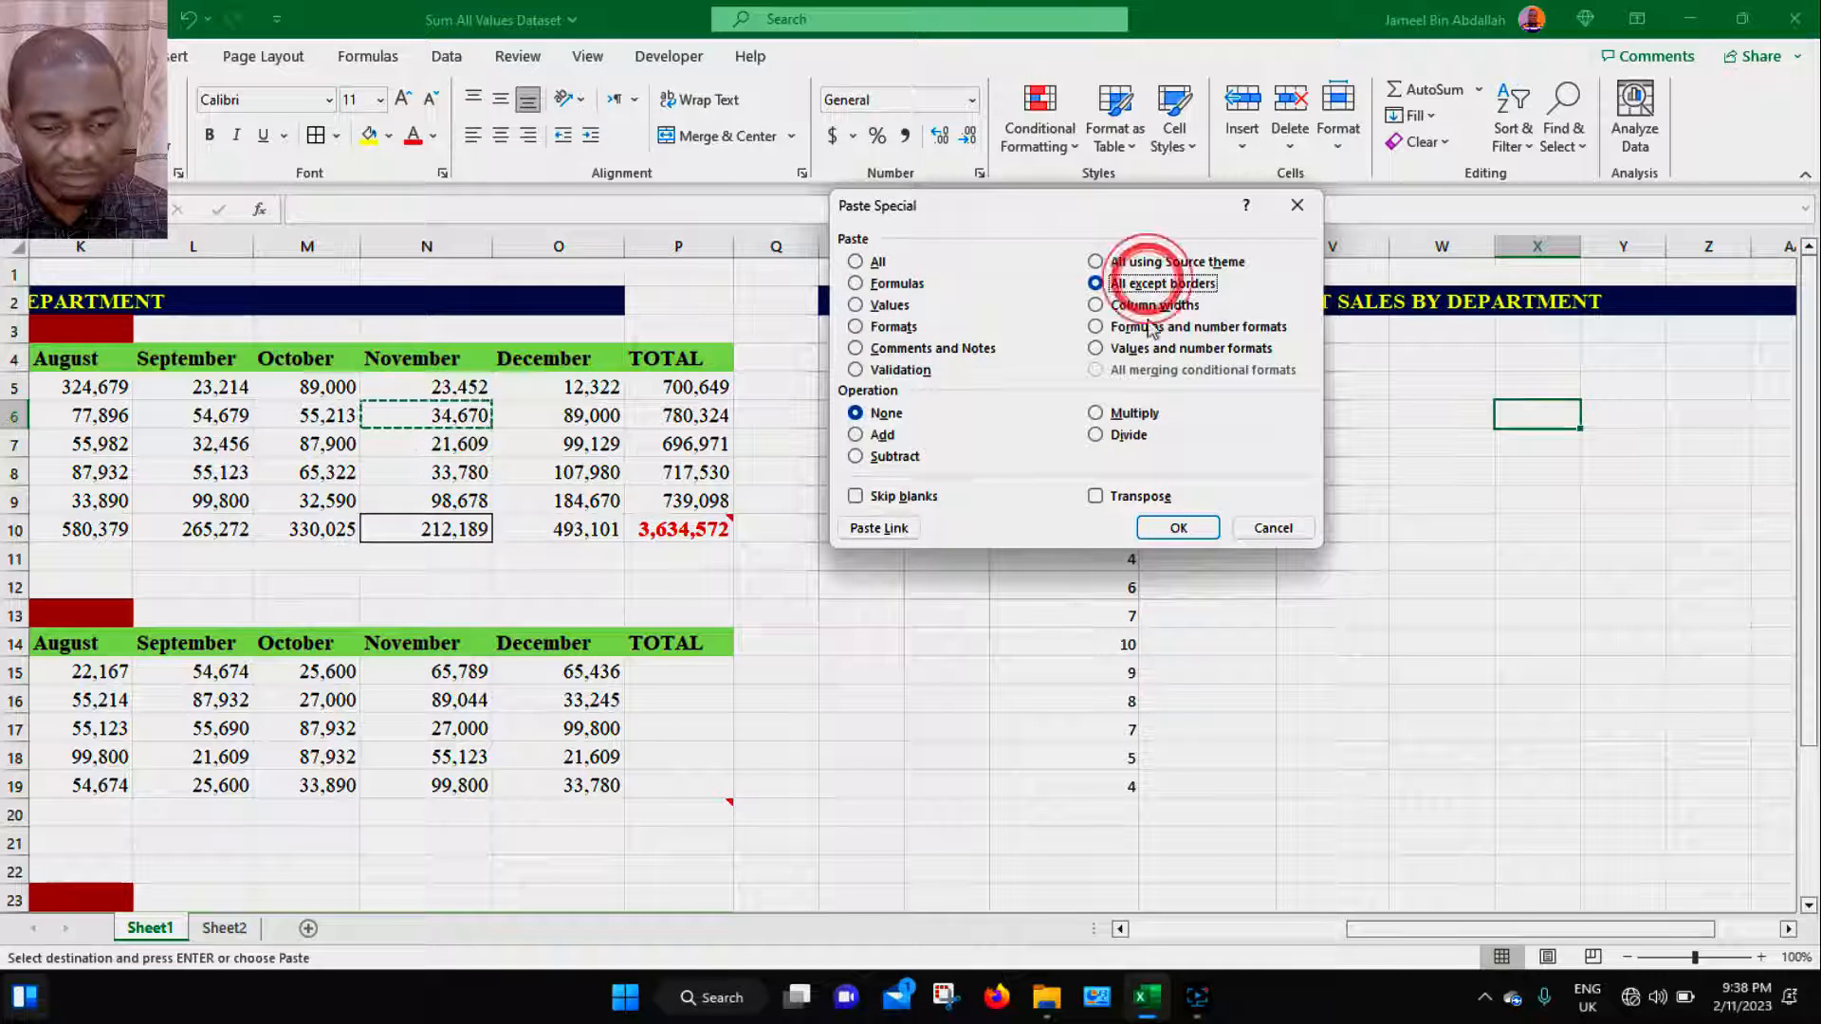
click(1173, 528)
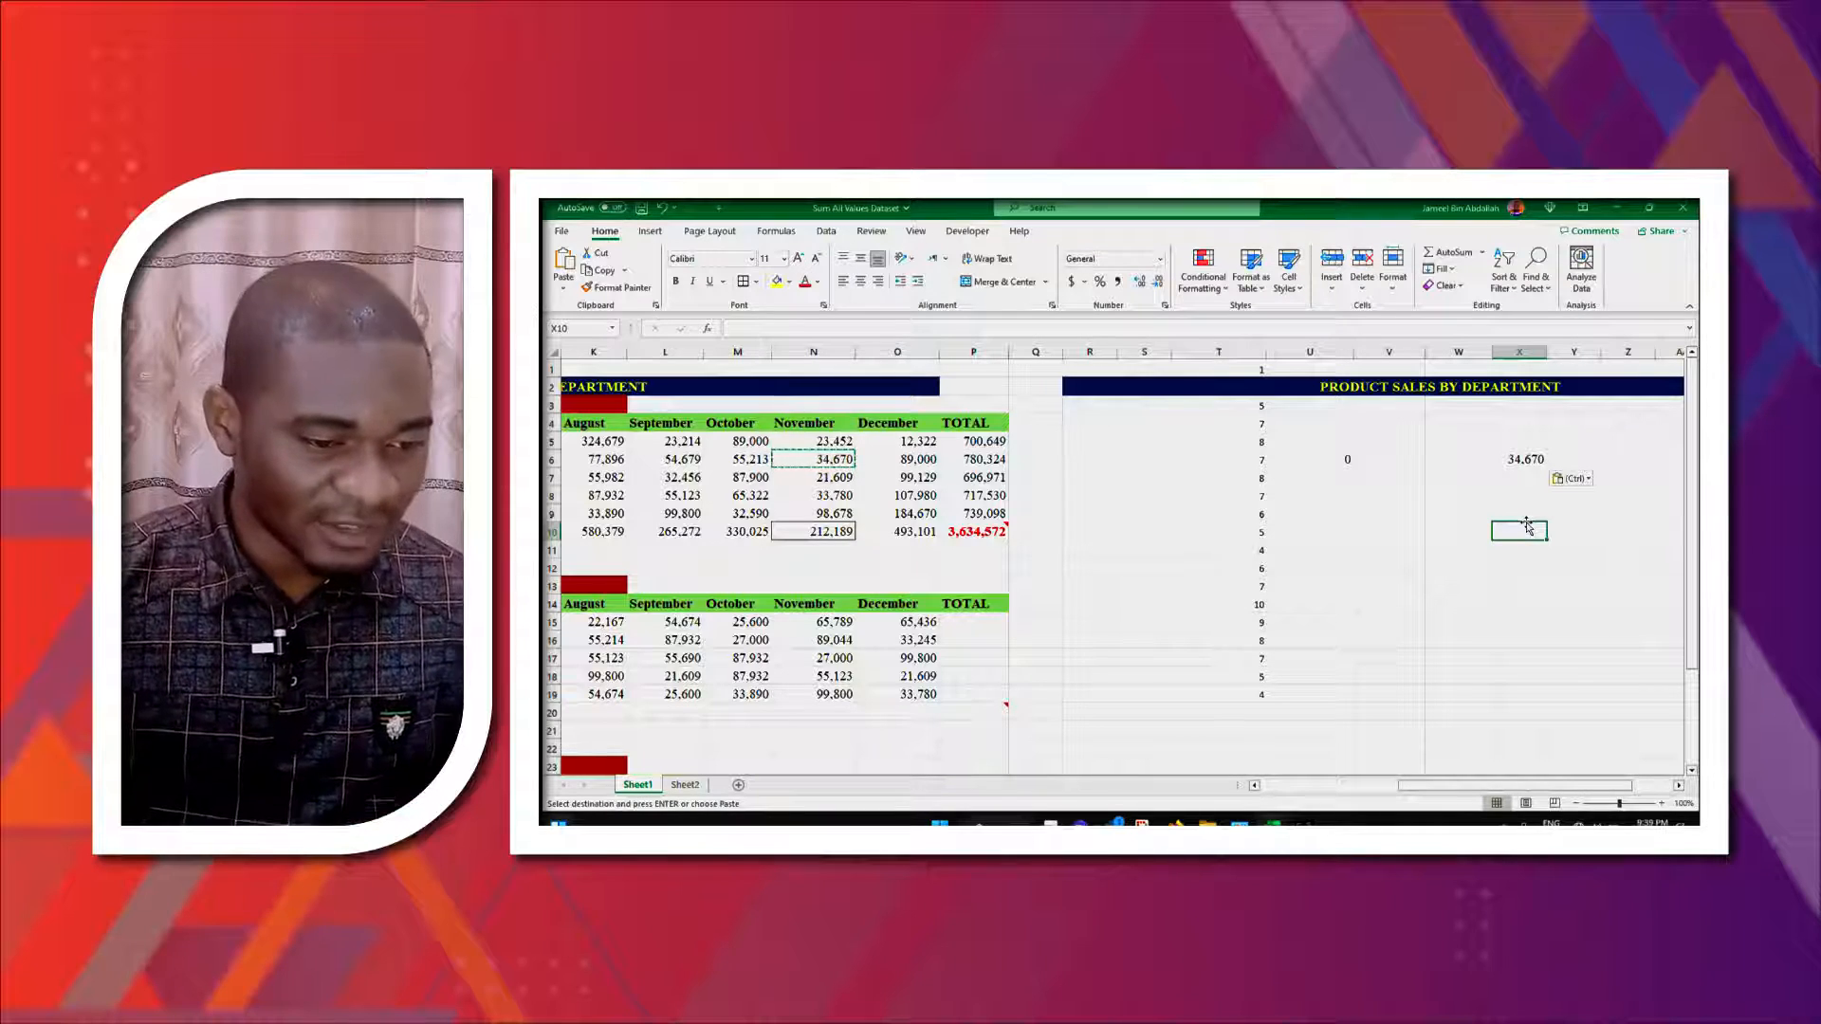
- Copy the PRODUCT SALES BY DEPARTMENT title and paste only its column widths into AB4 using Paste Special
drag(1473, 783, 1333, 796)
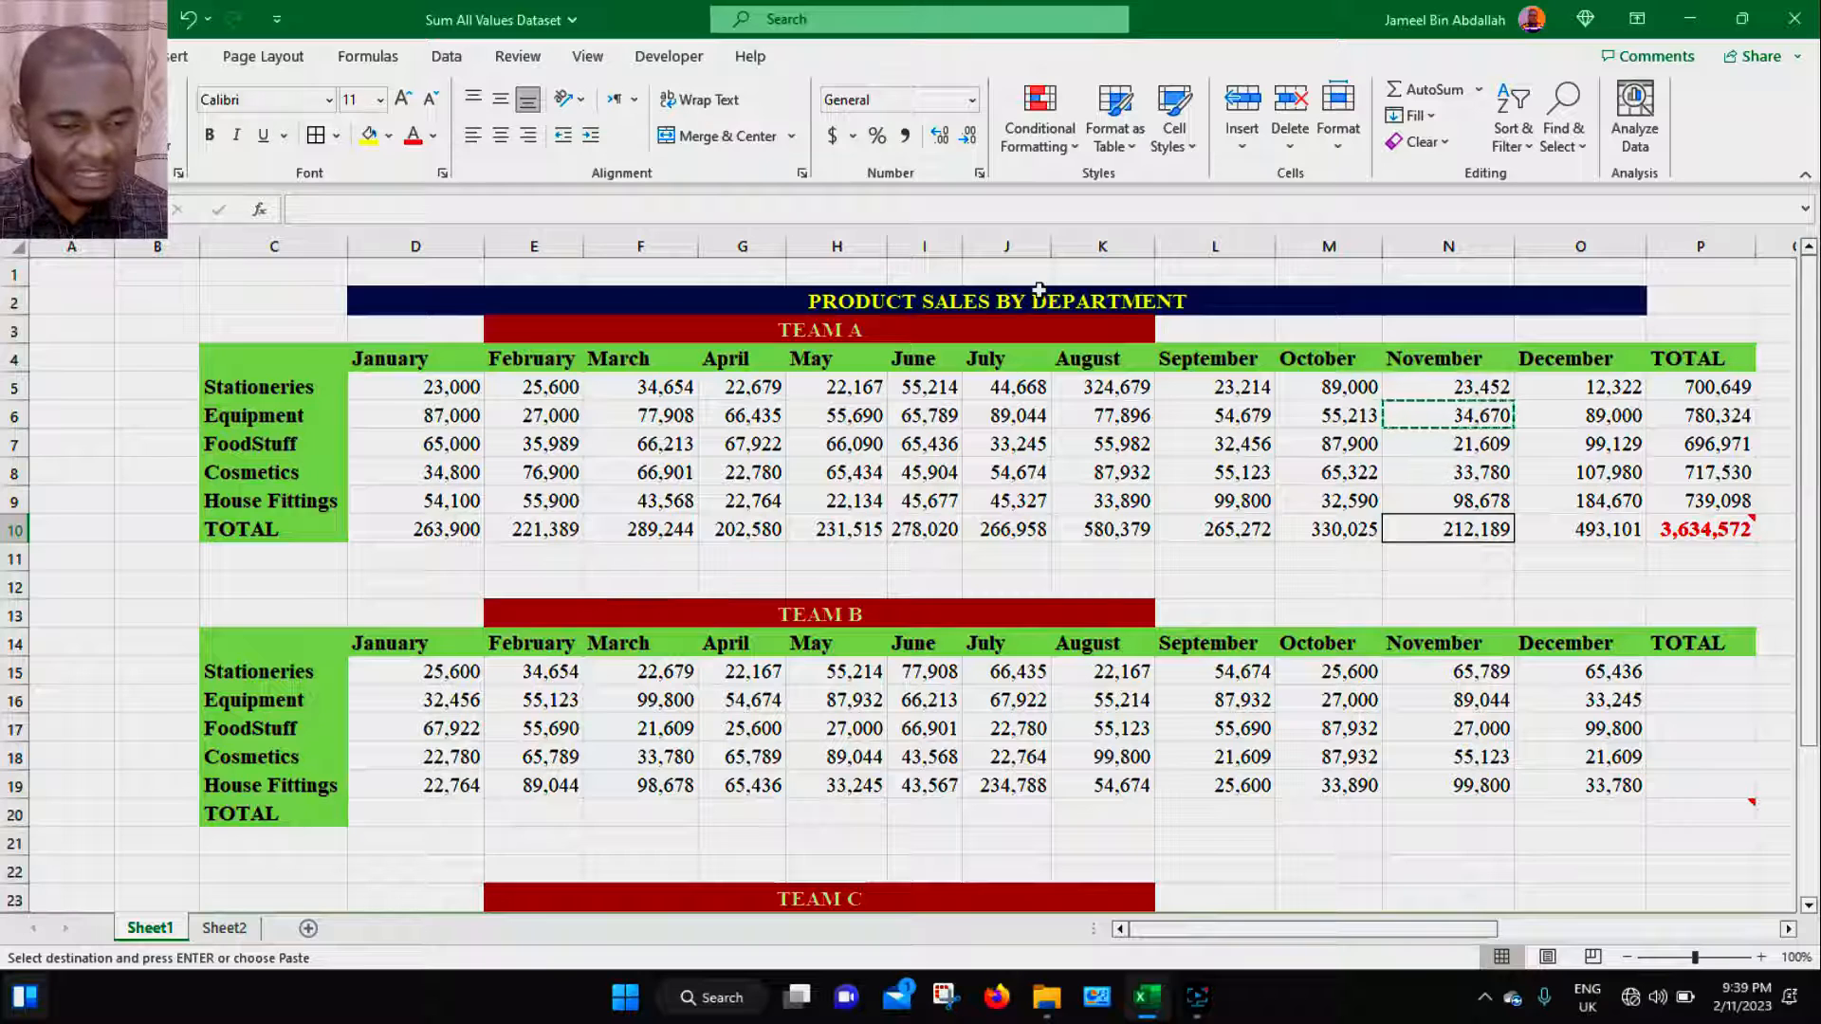
click(1023, 301)
key(ctrl+c)
drag(1395, 939, 1660, 886)
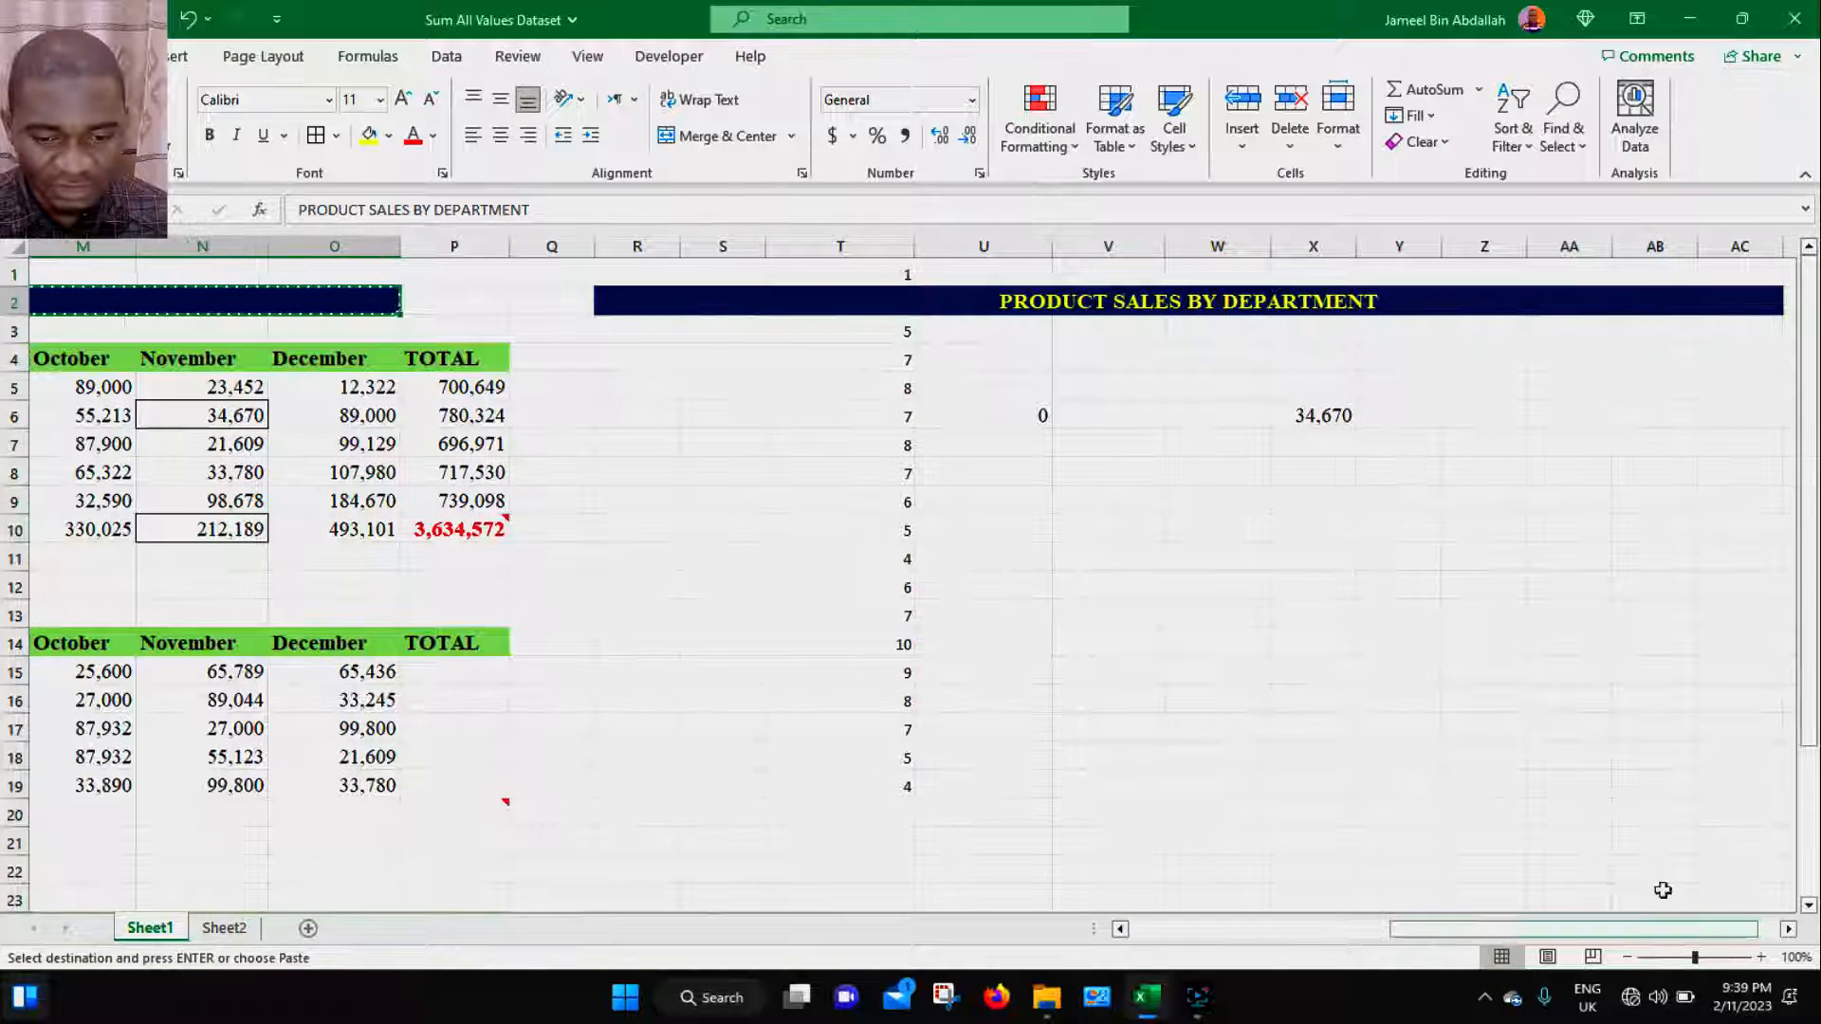
click(1658, 361)
key(ctrl+alt+v)
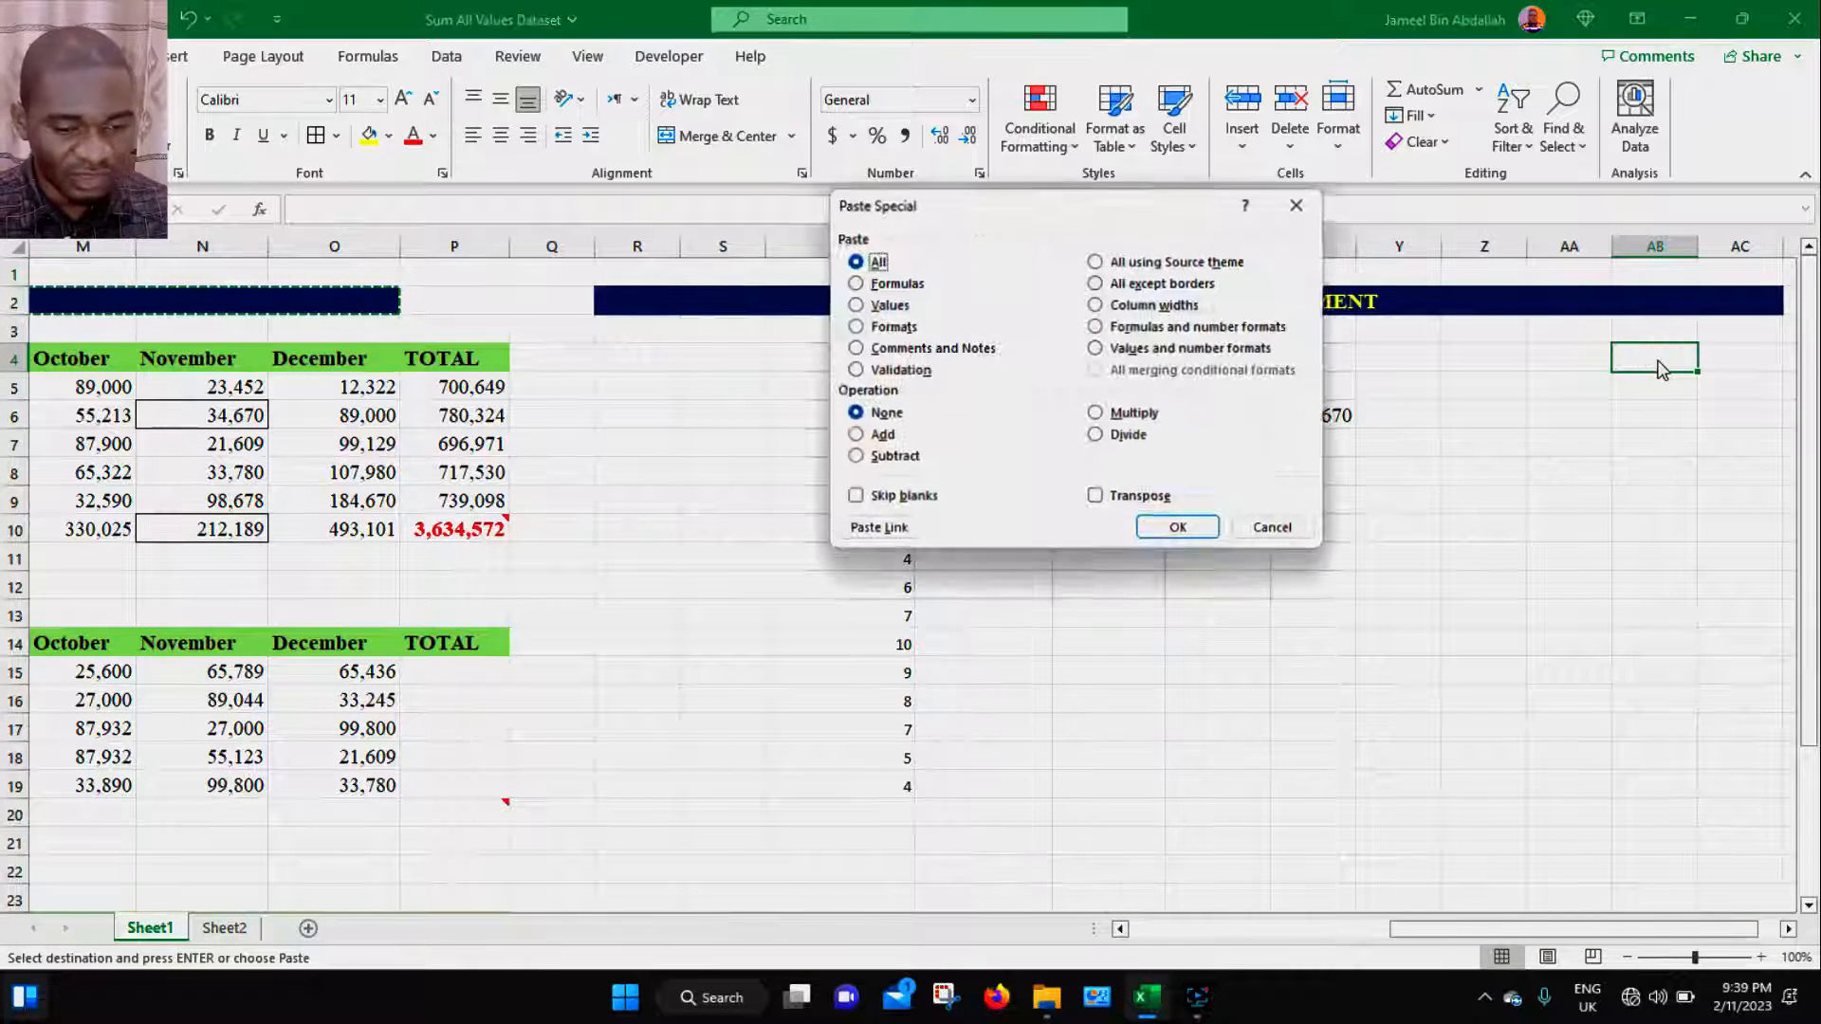
click(1152, 305)
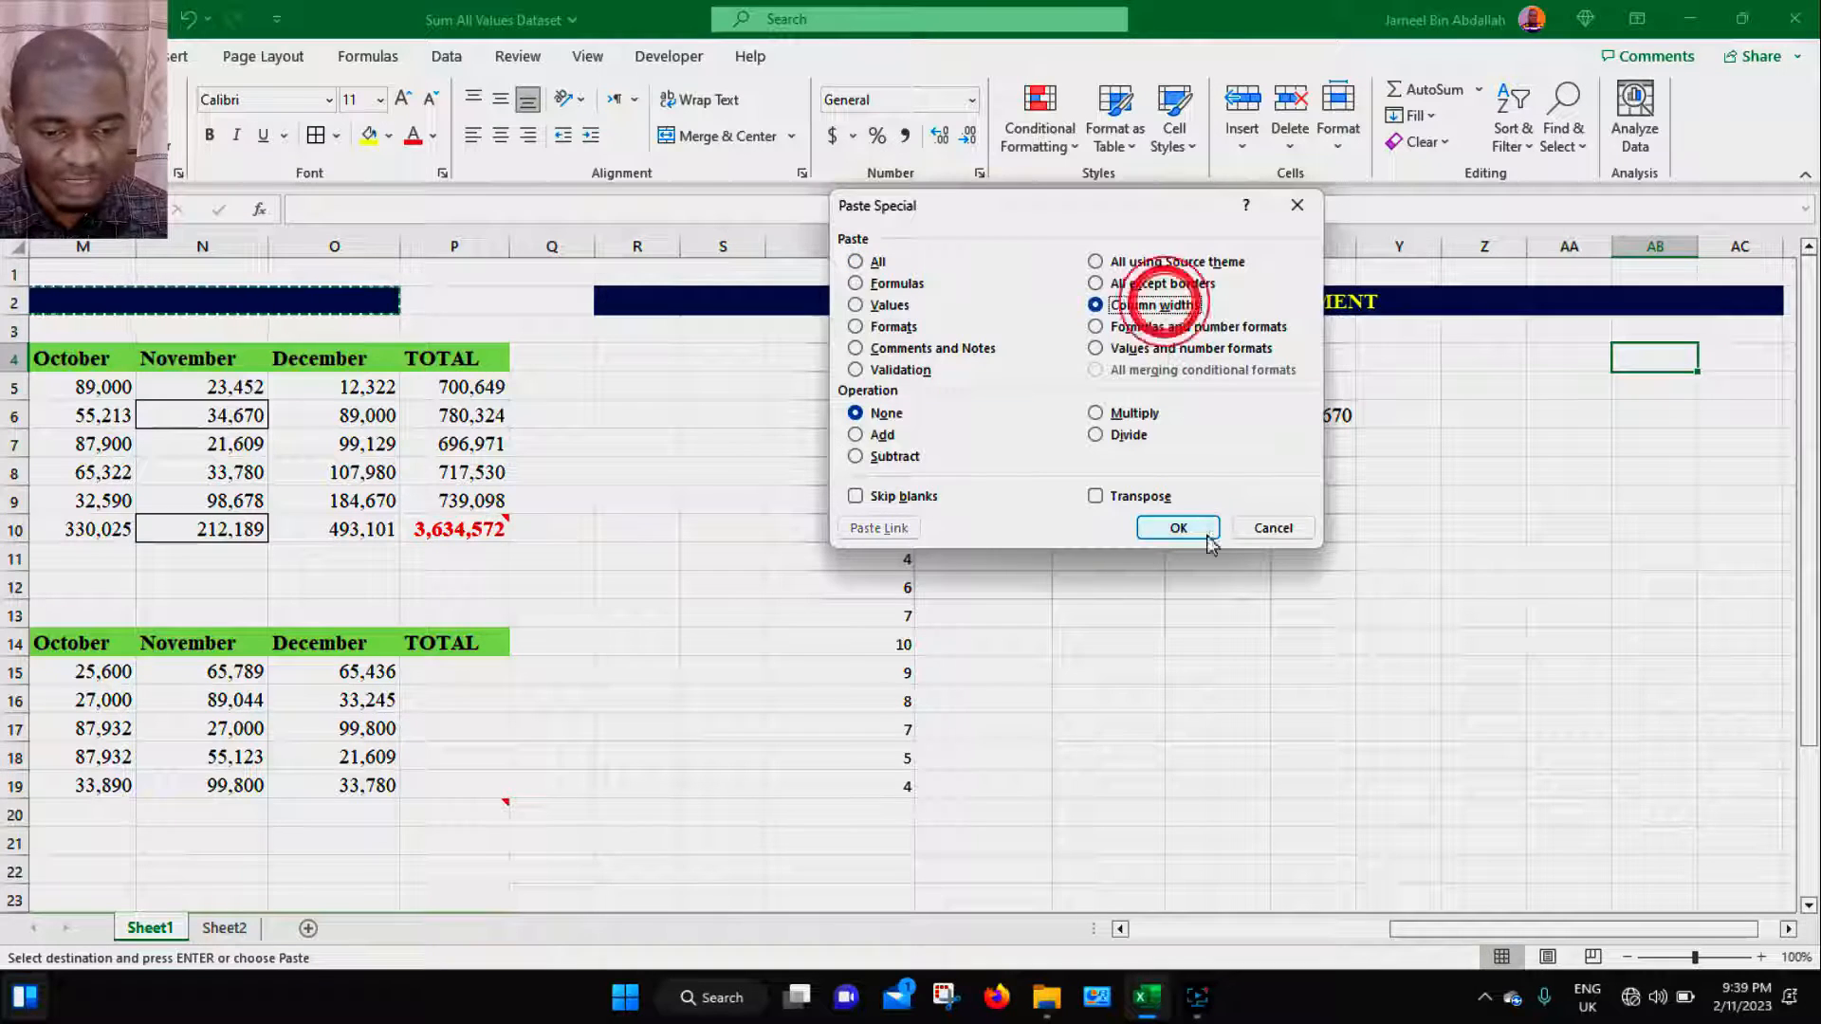
click(1186, 527)
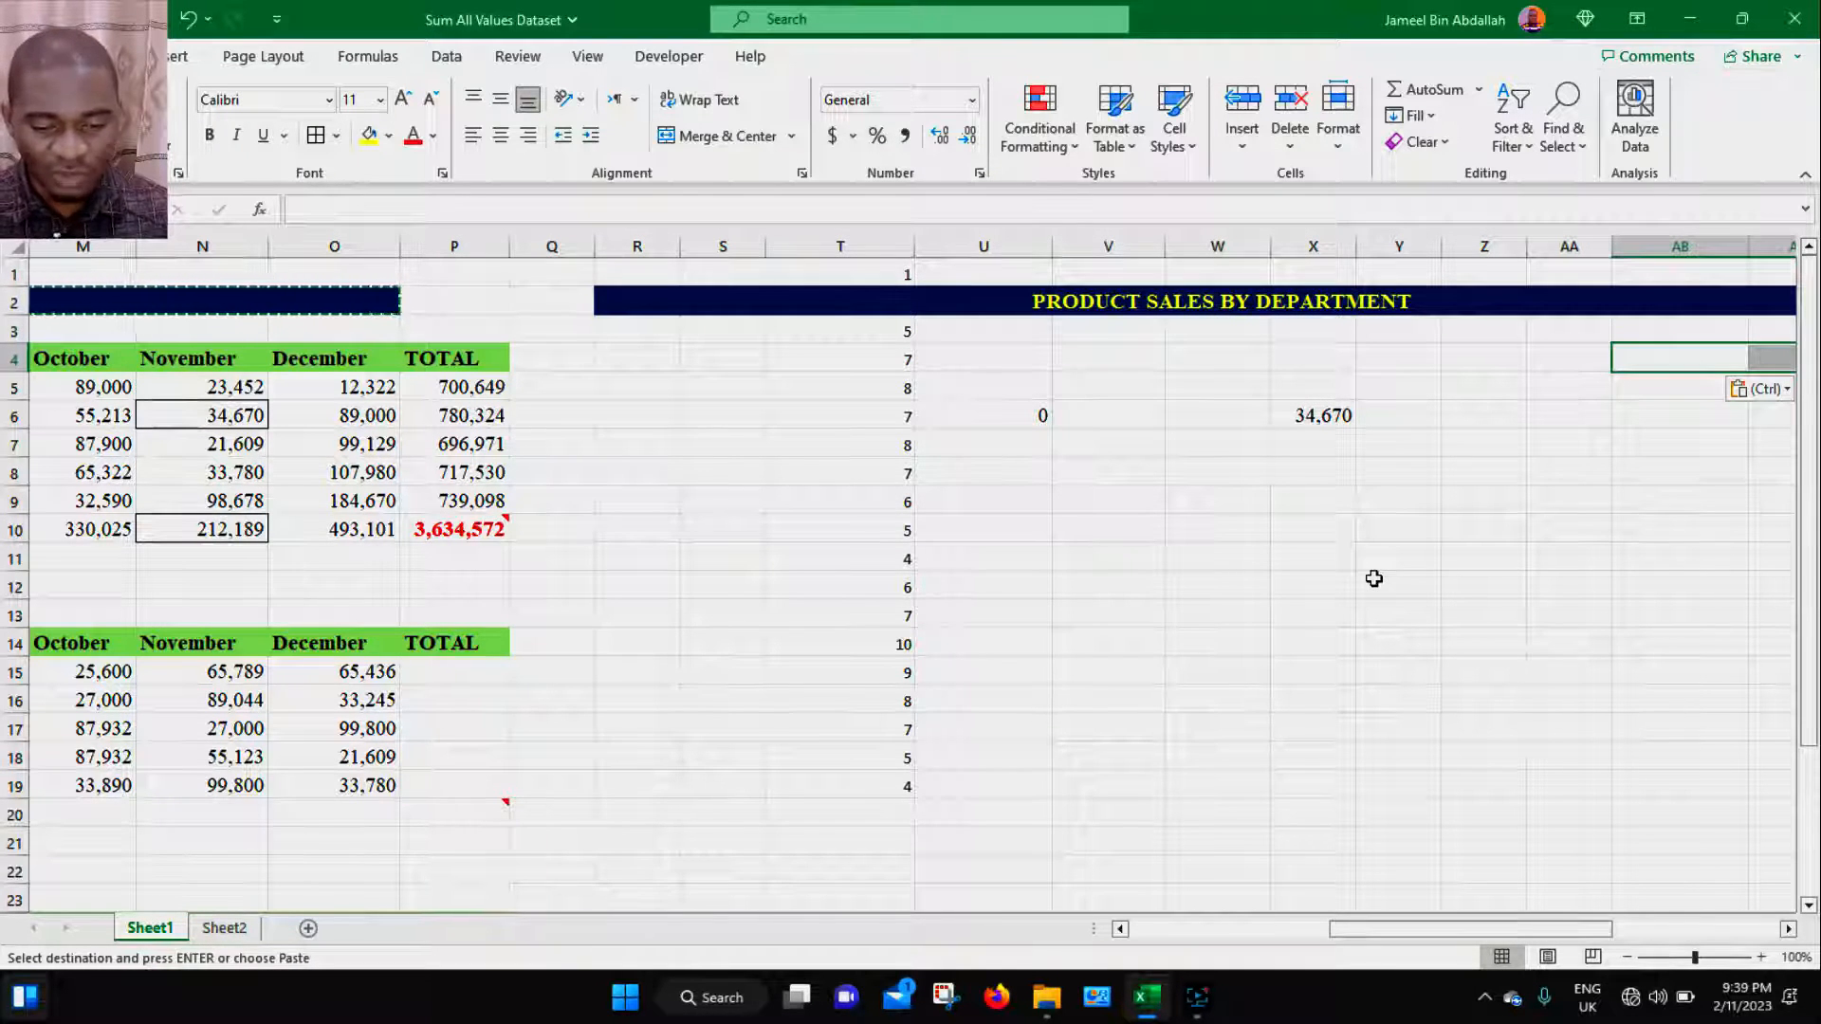
- Copy cell X6 and paste only its column widths into AC5 using Paste Special
drag(1466, 930, 1563, 918)
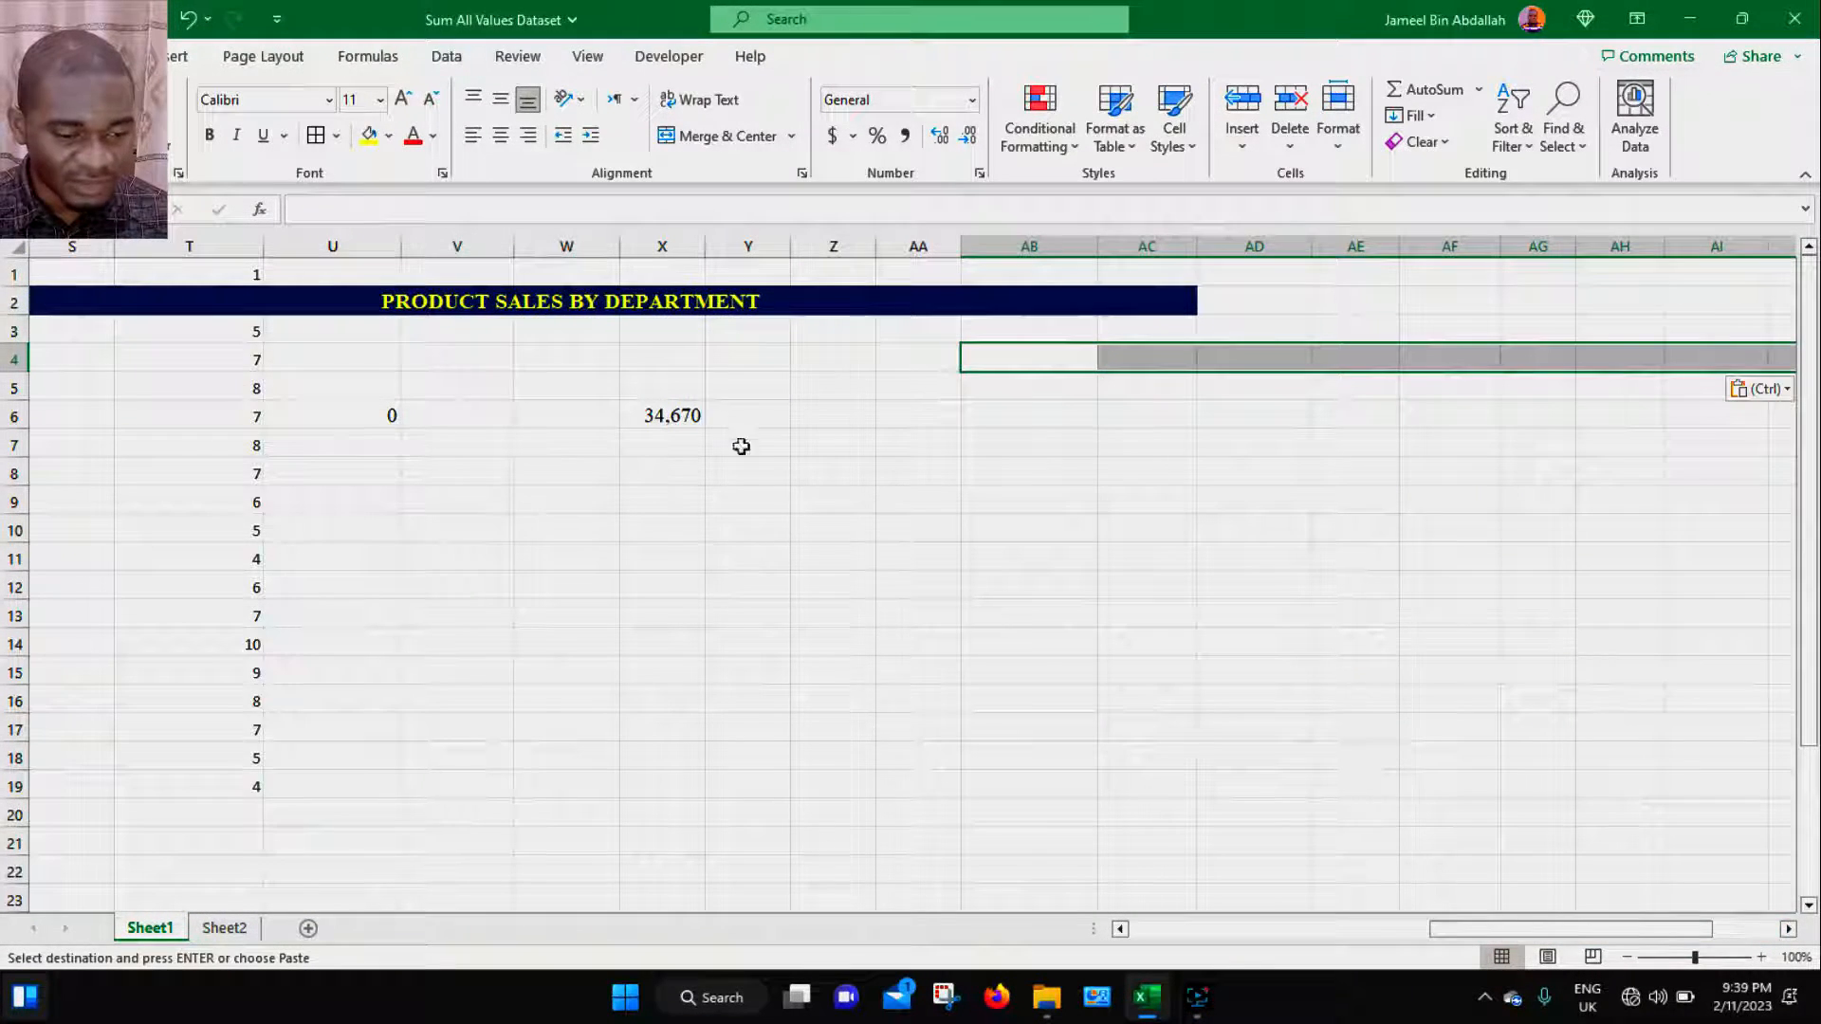
click(685, 418)
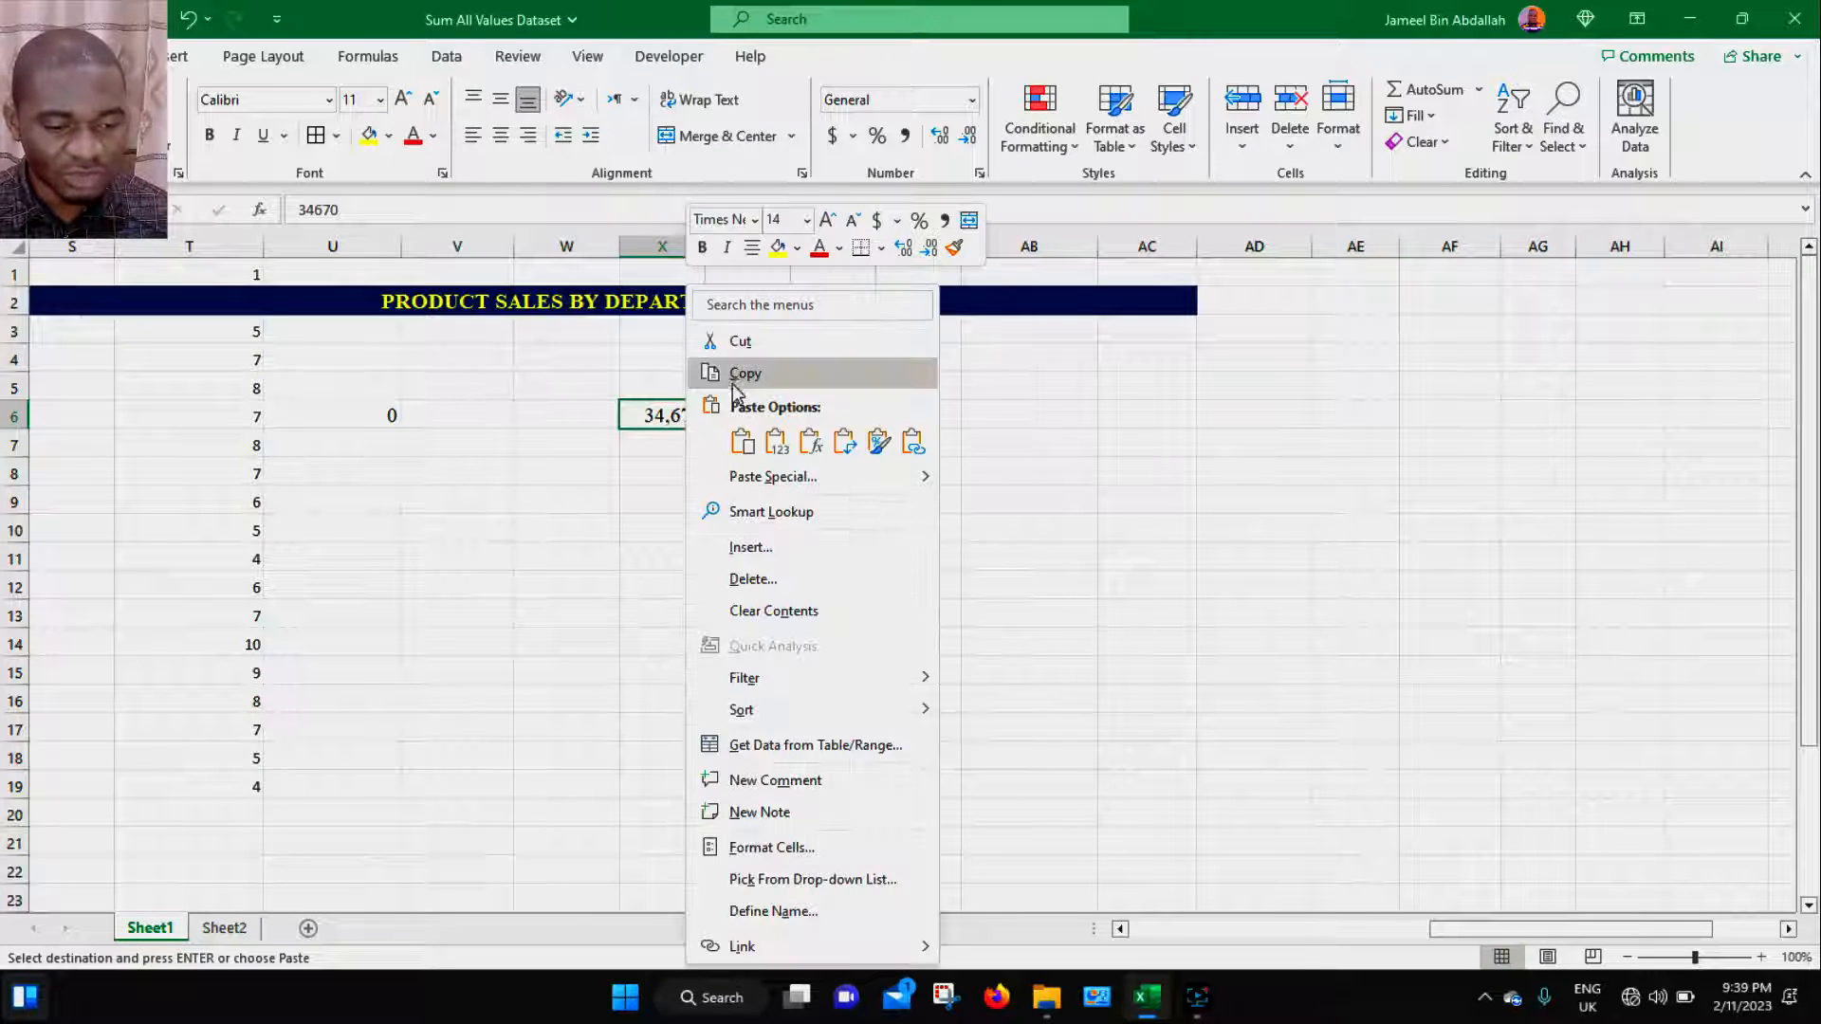
click(739, 373)
click(1158, 387)
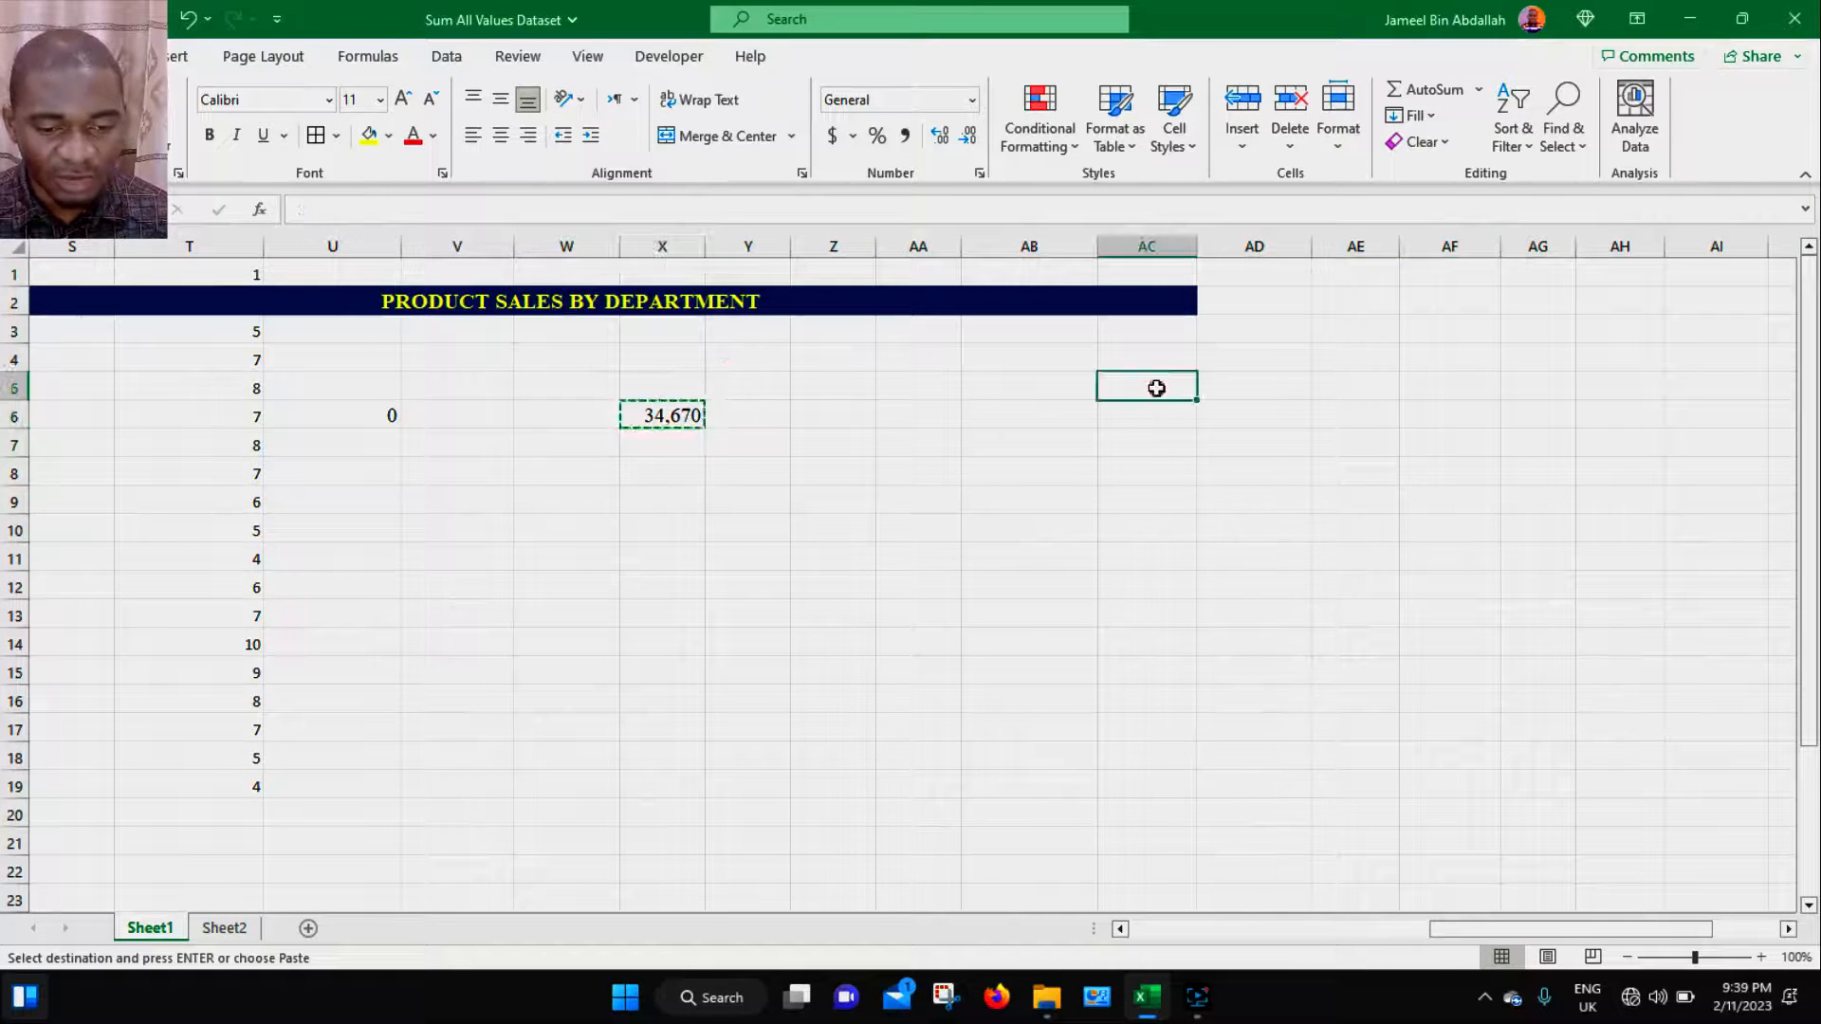
key(ctrl+alt+v)
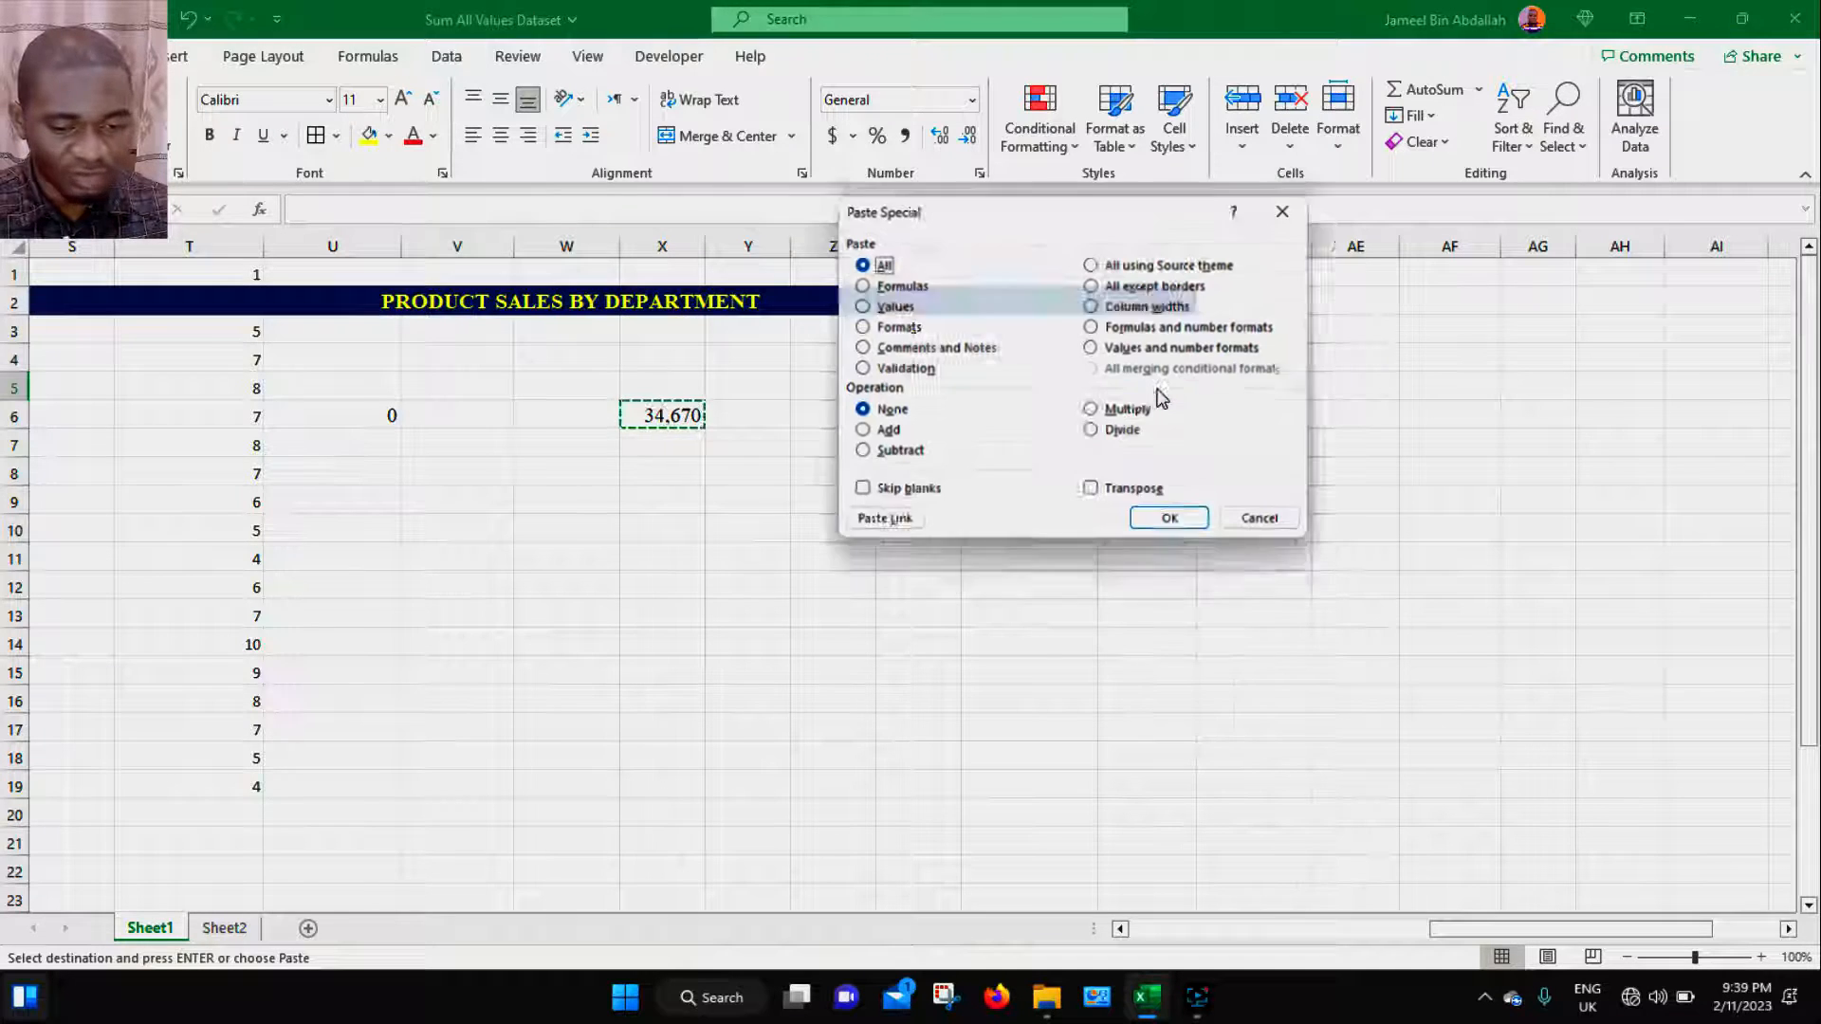
click(1148, 304)
click(1180, 527)
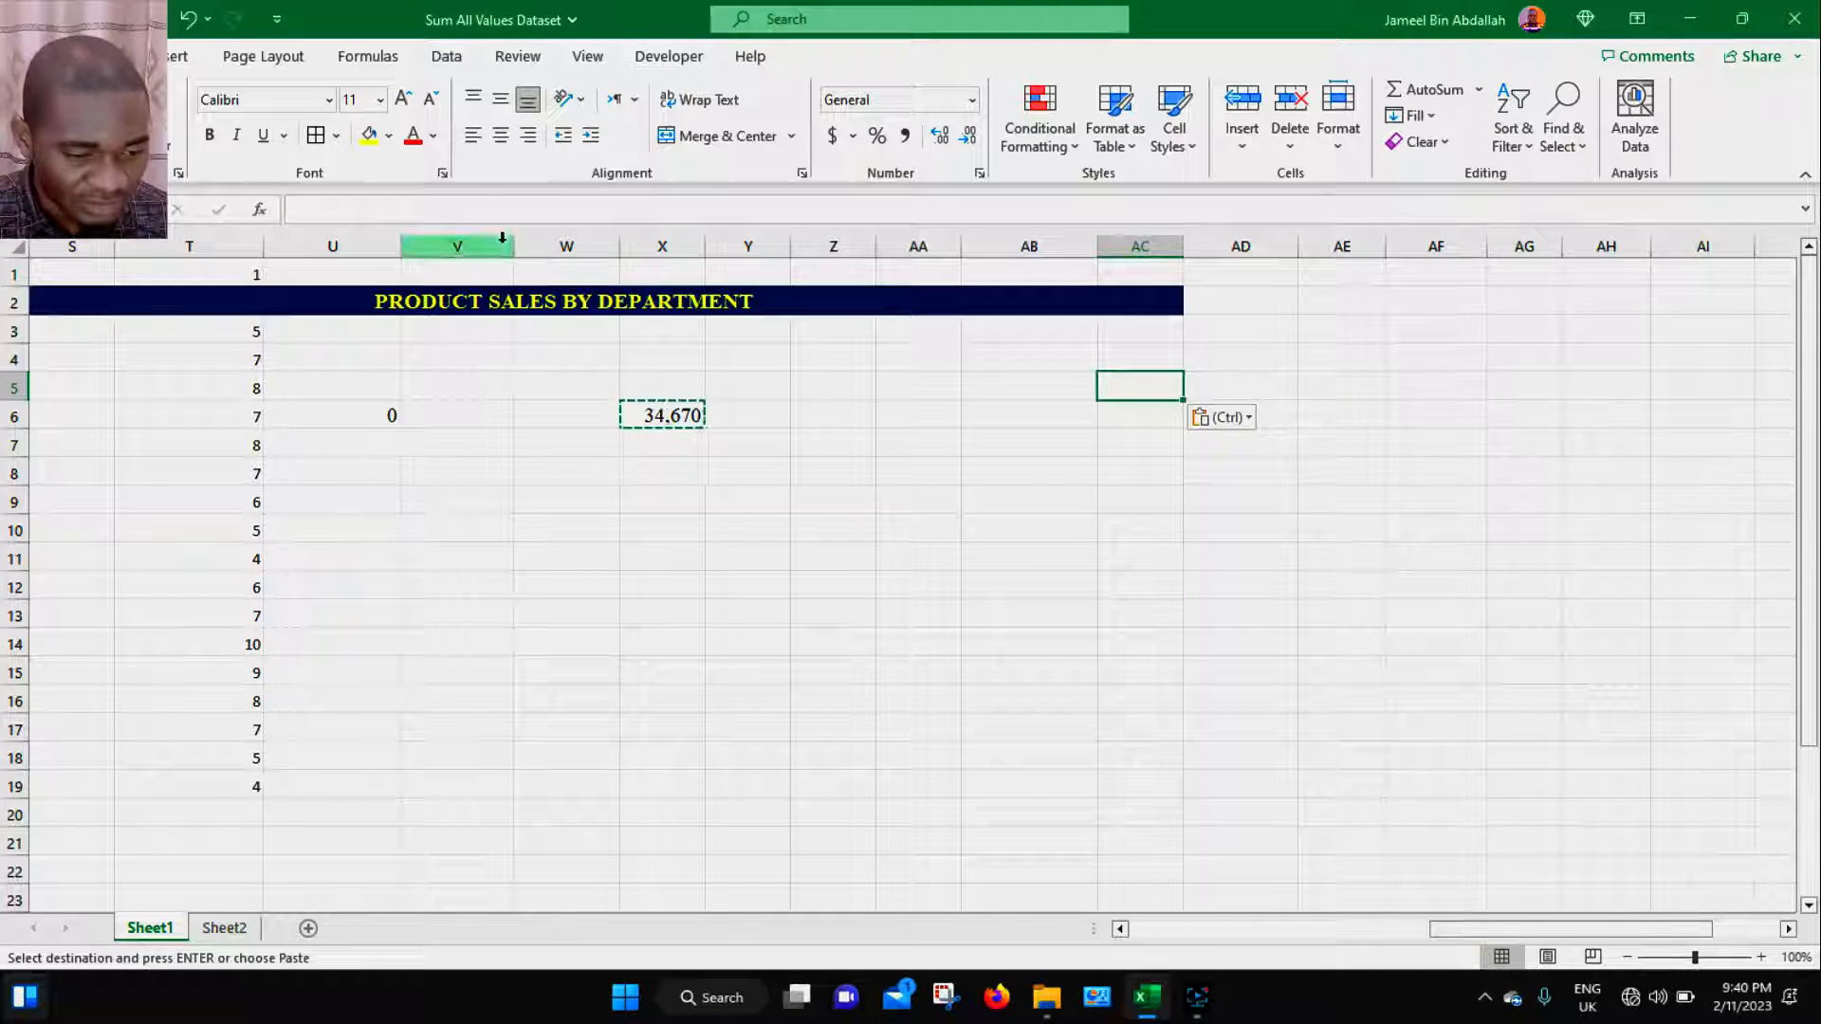
- Widen column V, then copy X6 and paste its column widths into AC13 using Paste Special
drag(514, 245, 820, 244)
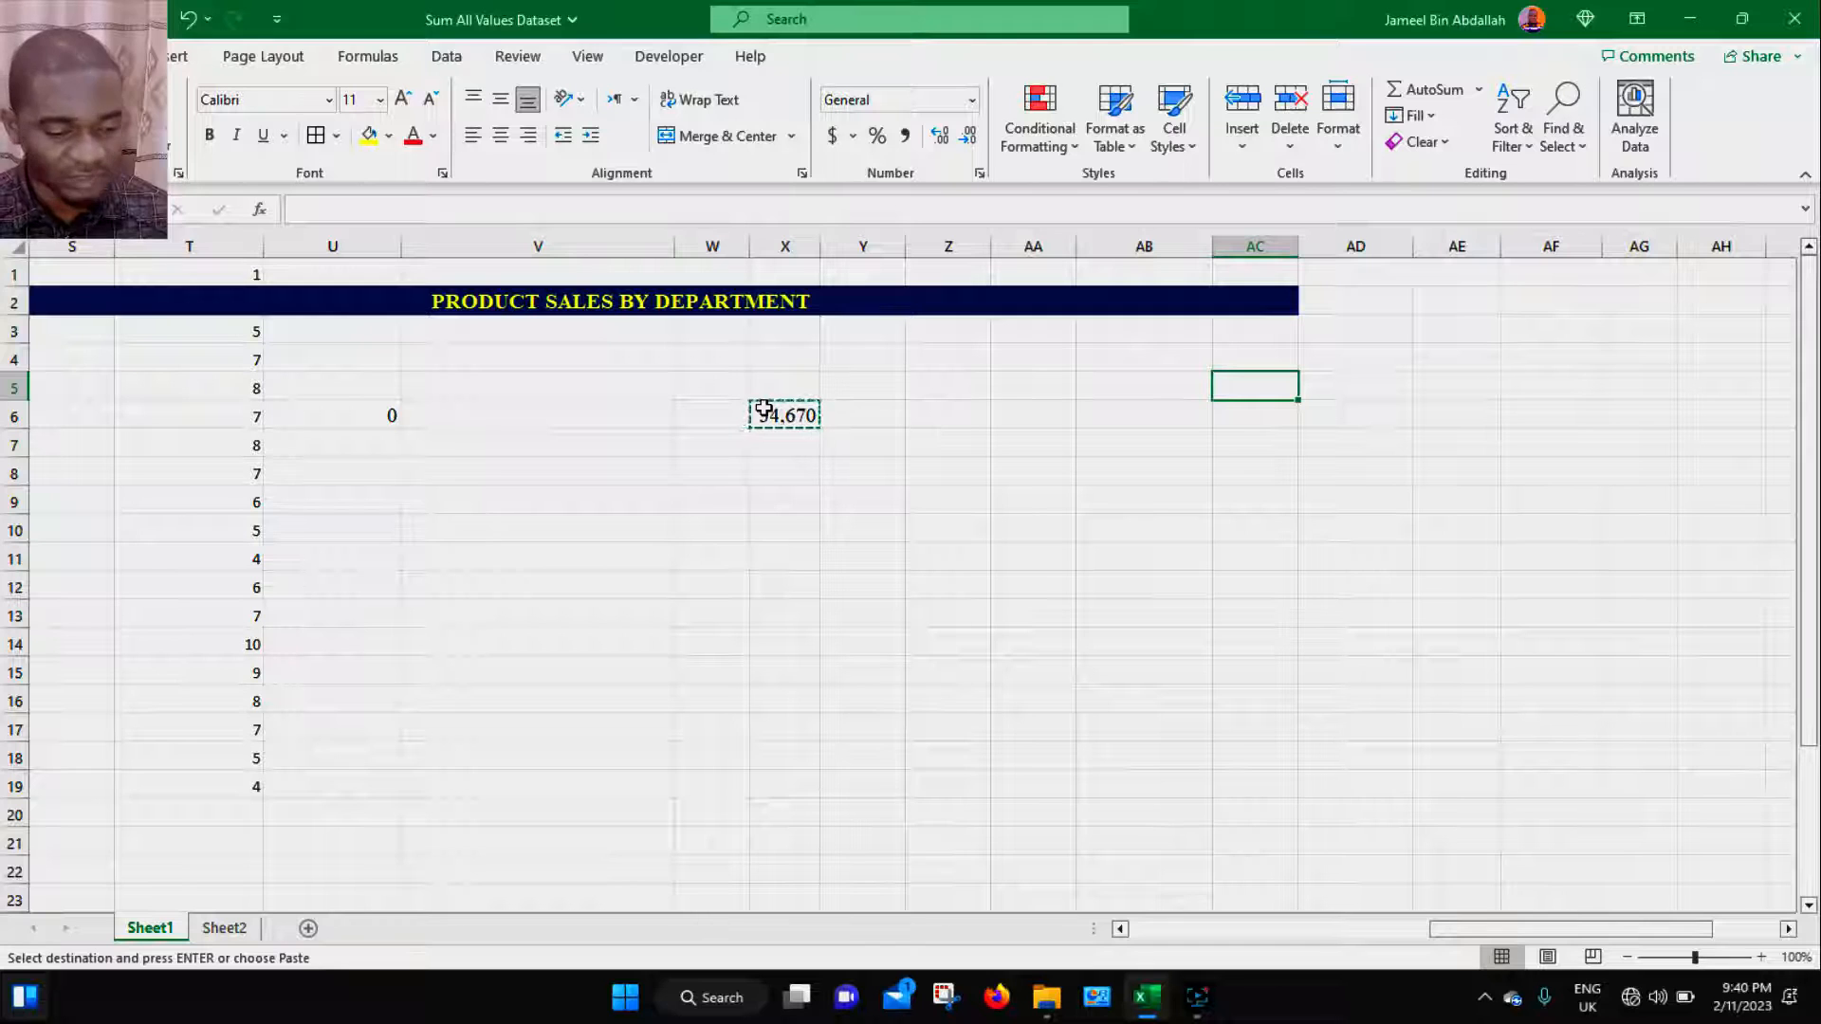
key(ctrl+c)
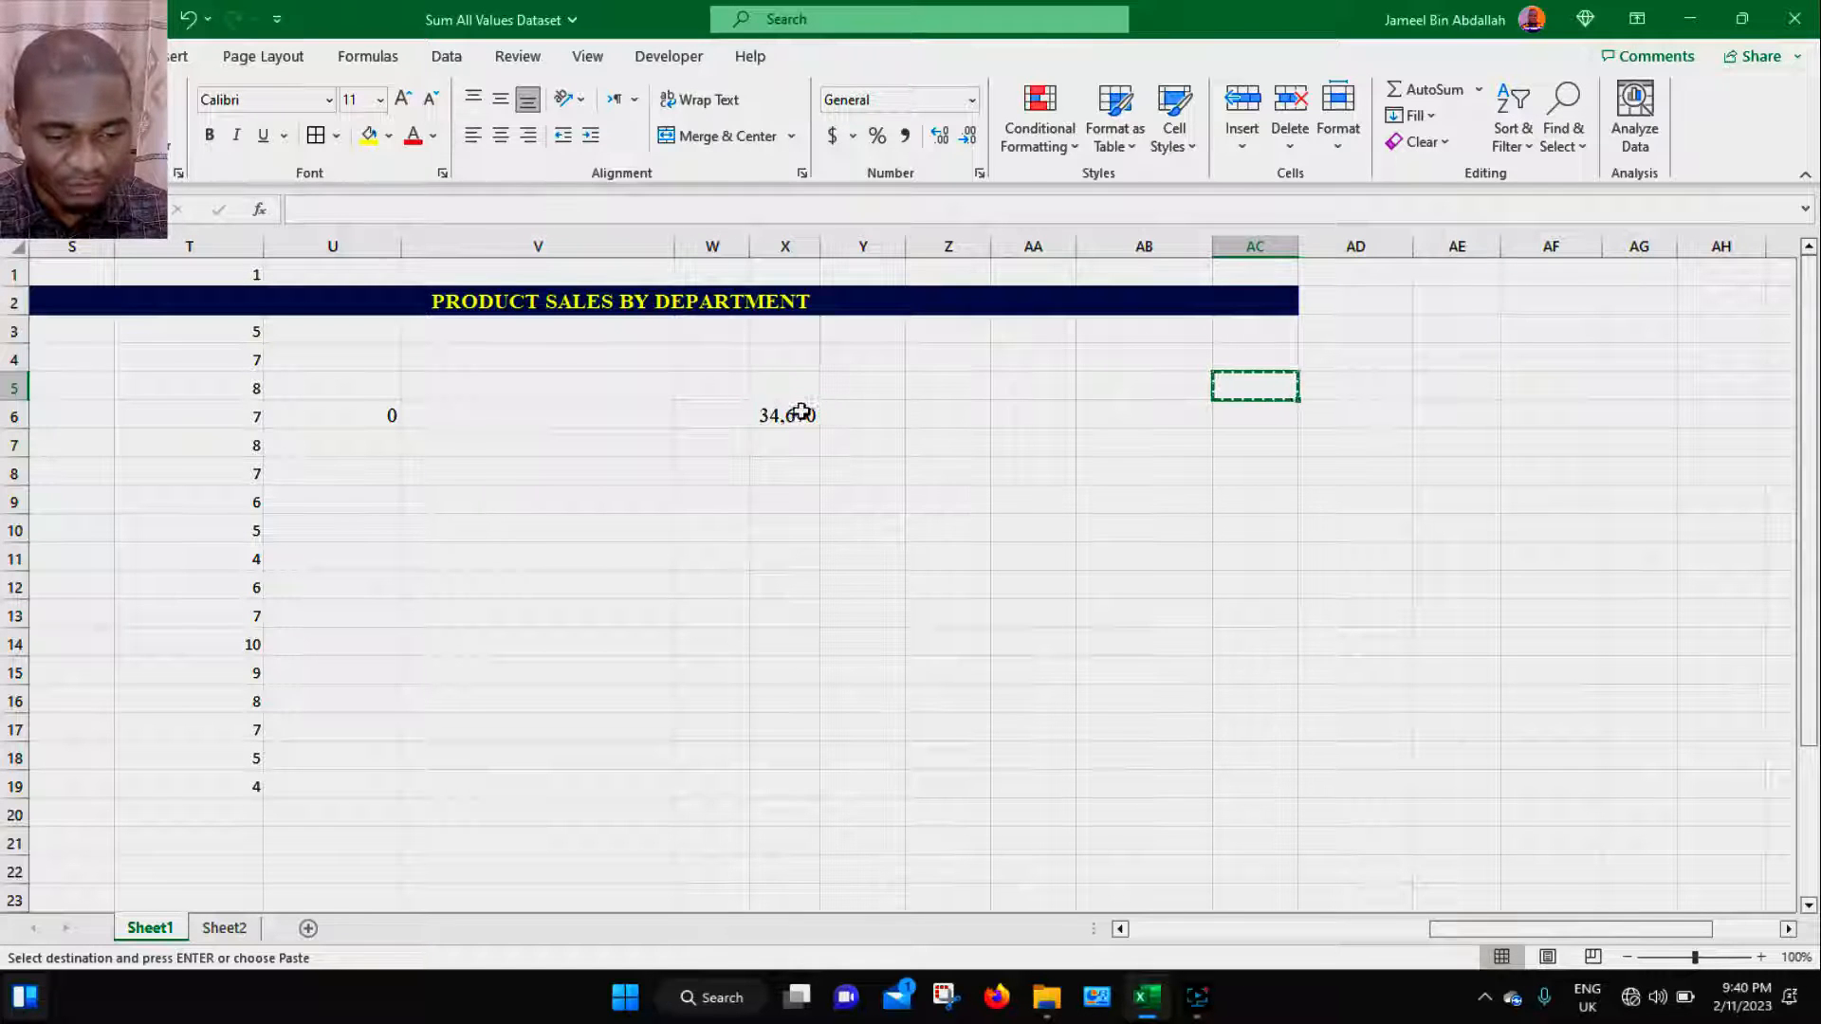
click(802, 411)
key(Escape)
key(ctrl+c)
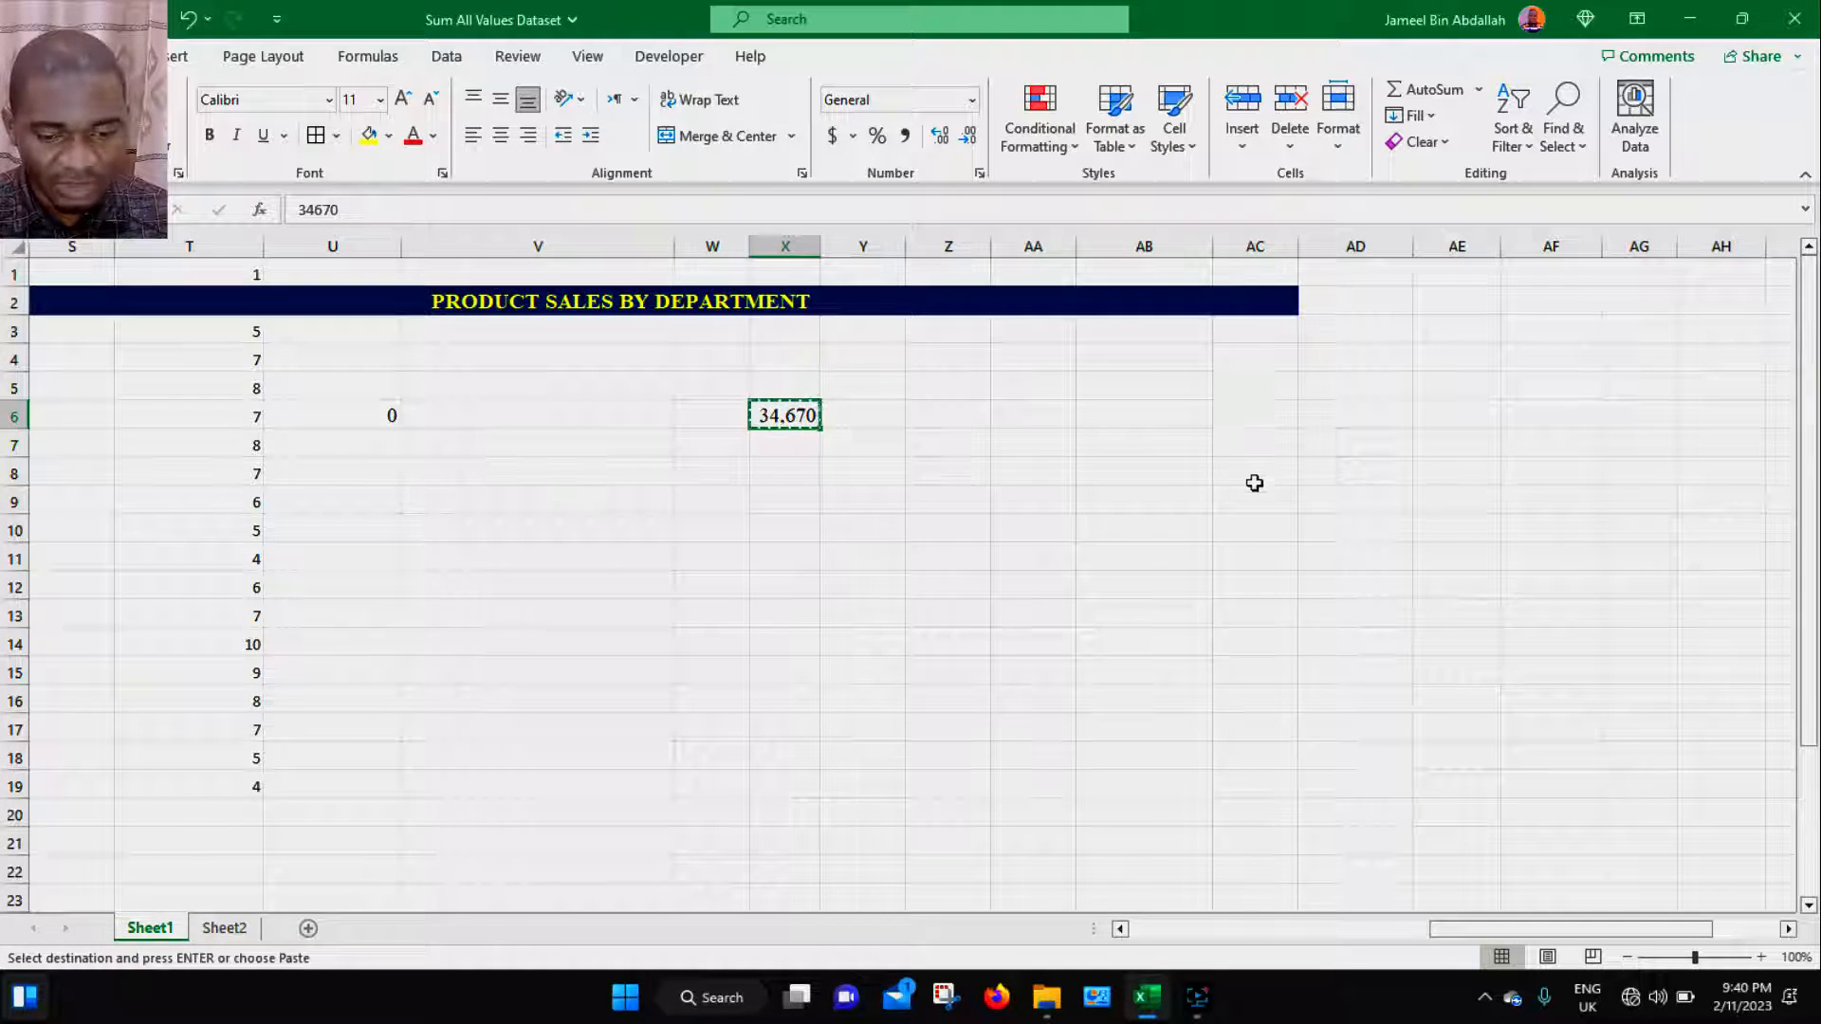
click(1248, 448)
key(ctrl+alt+v)
click(1112, 306)
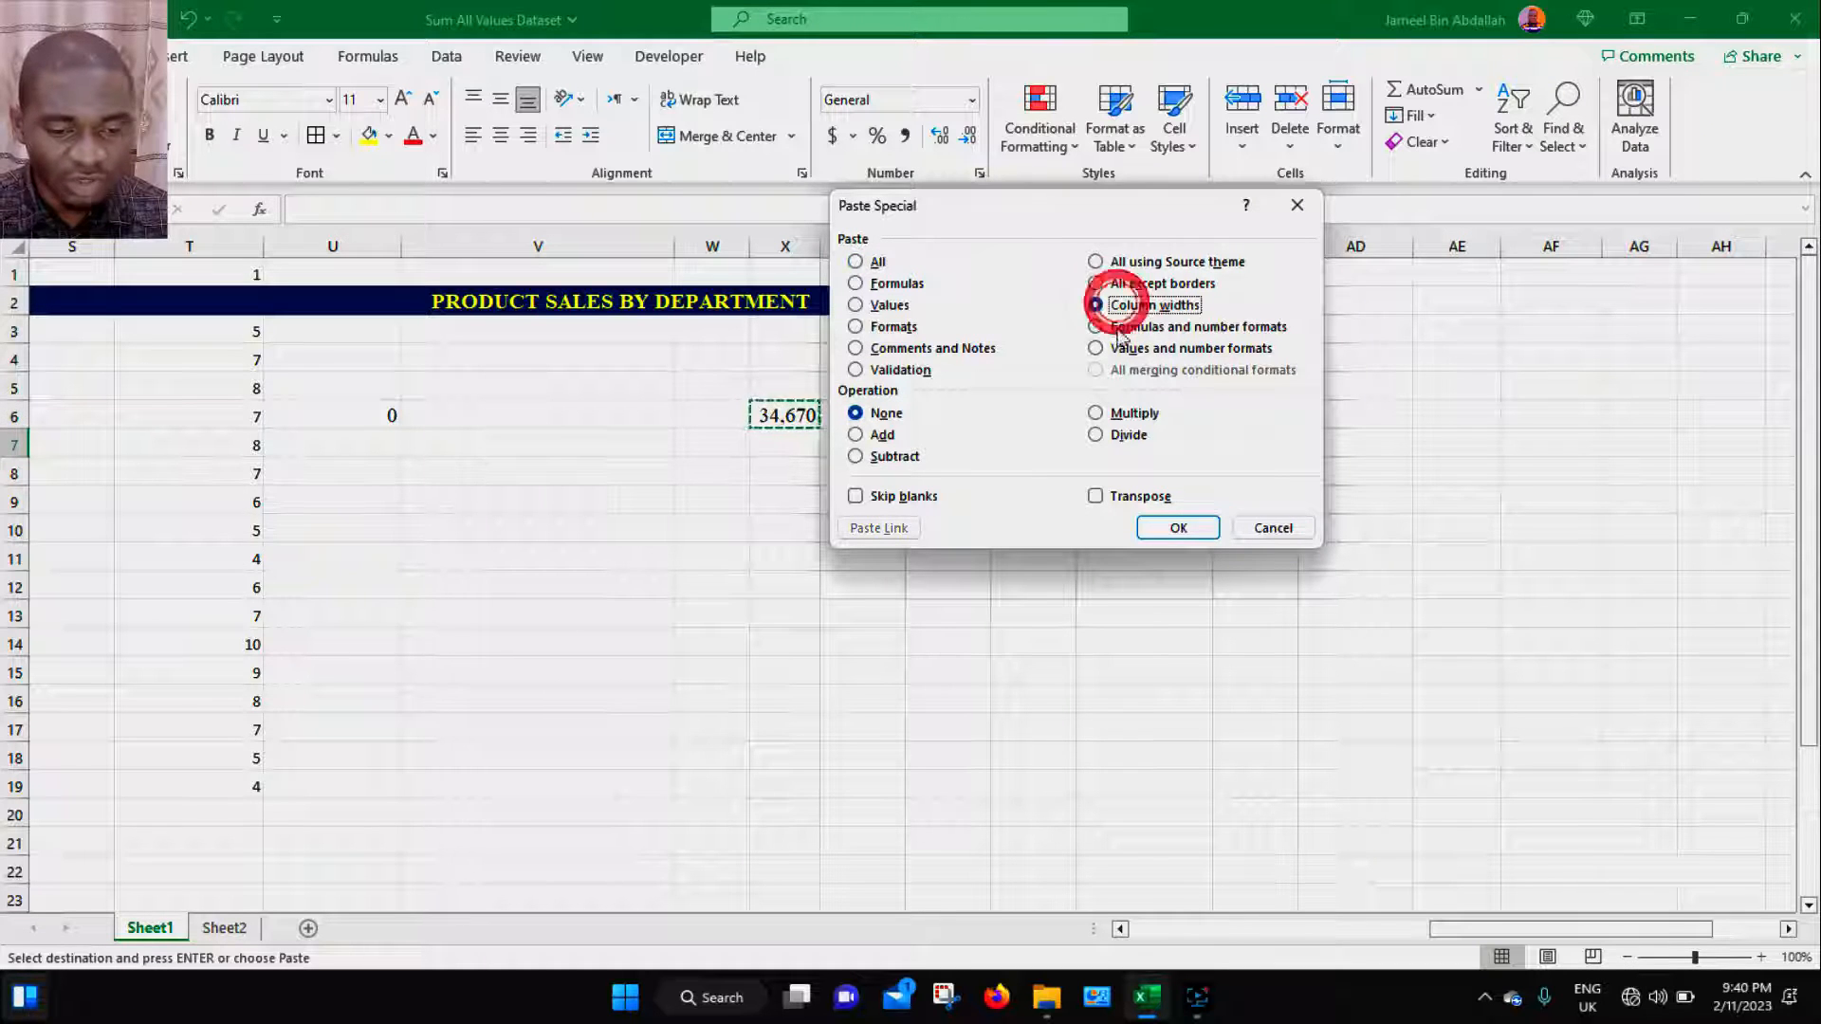
click(1177, 528)
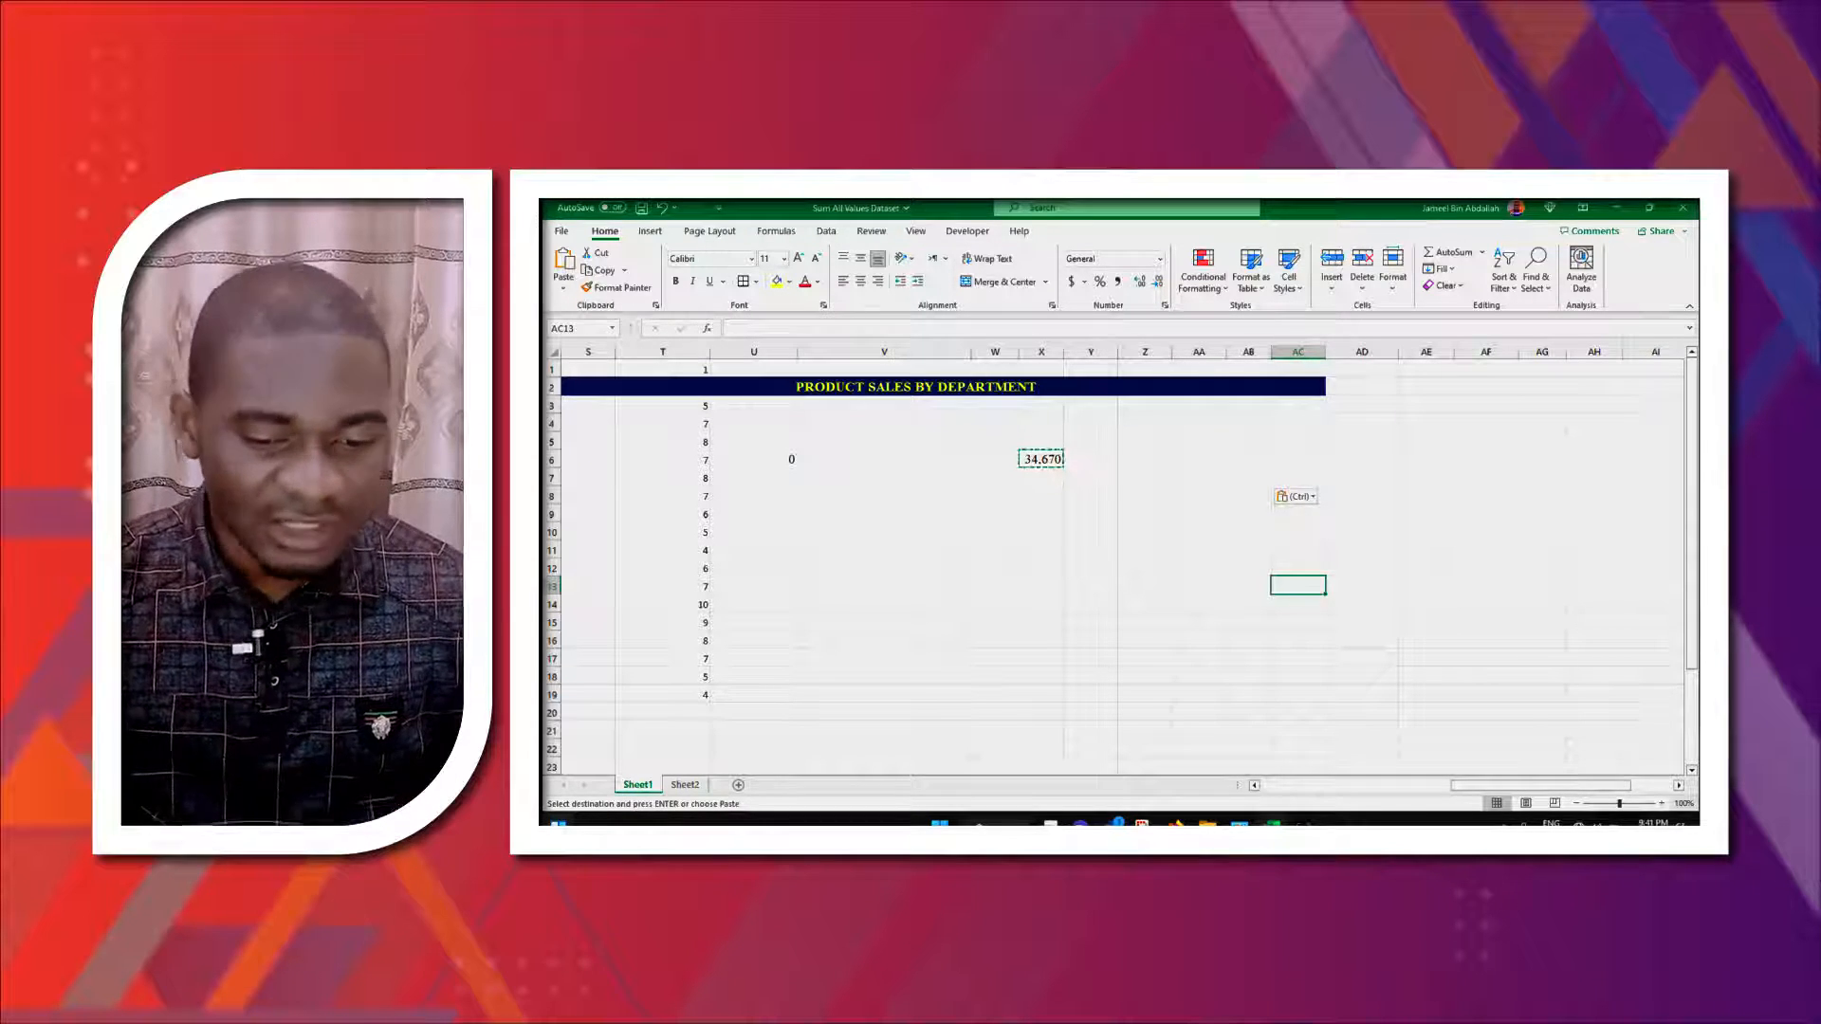
- Copy the August total K10 and paste it into S10 using Paste Special with Formulas and number formats
drag(1581, 785, 1433, 786)
click(1008, 532)
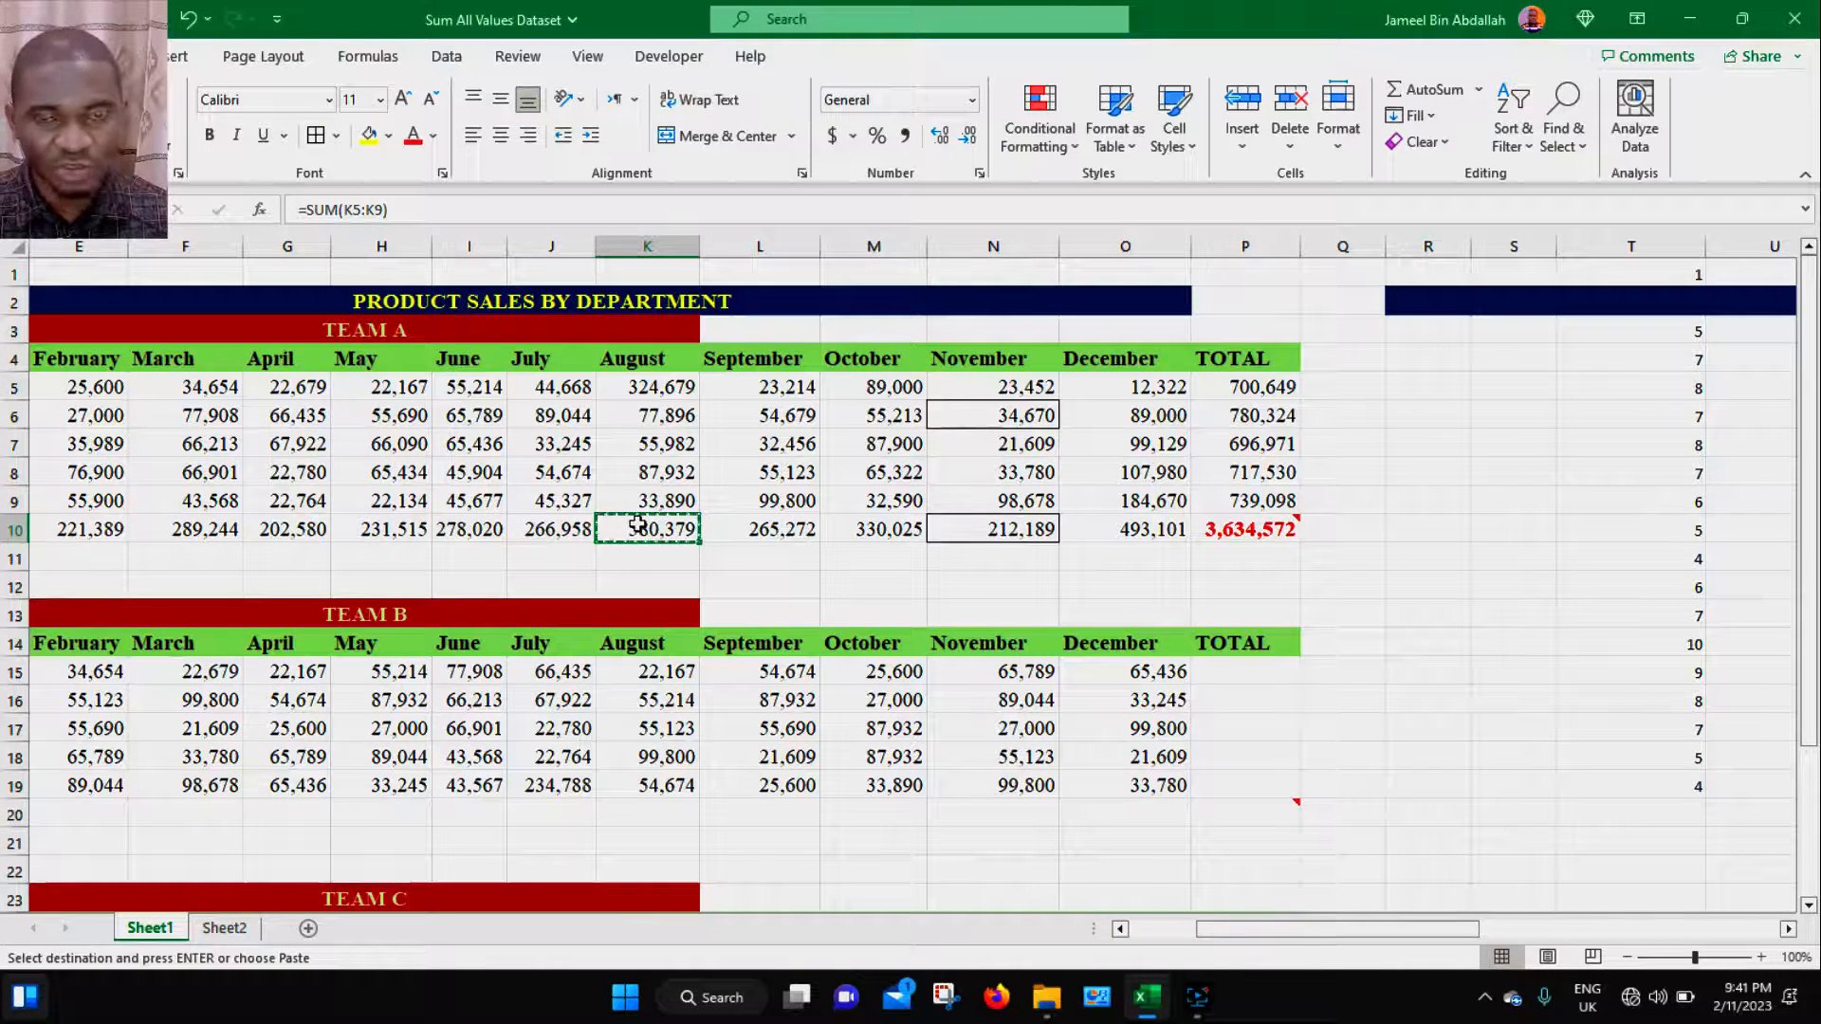
click(1480, 530)
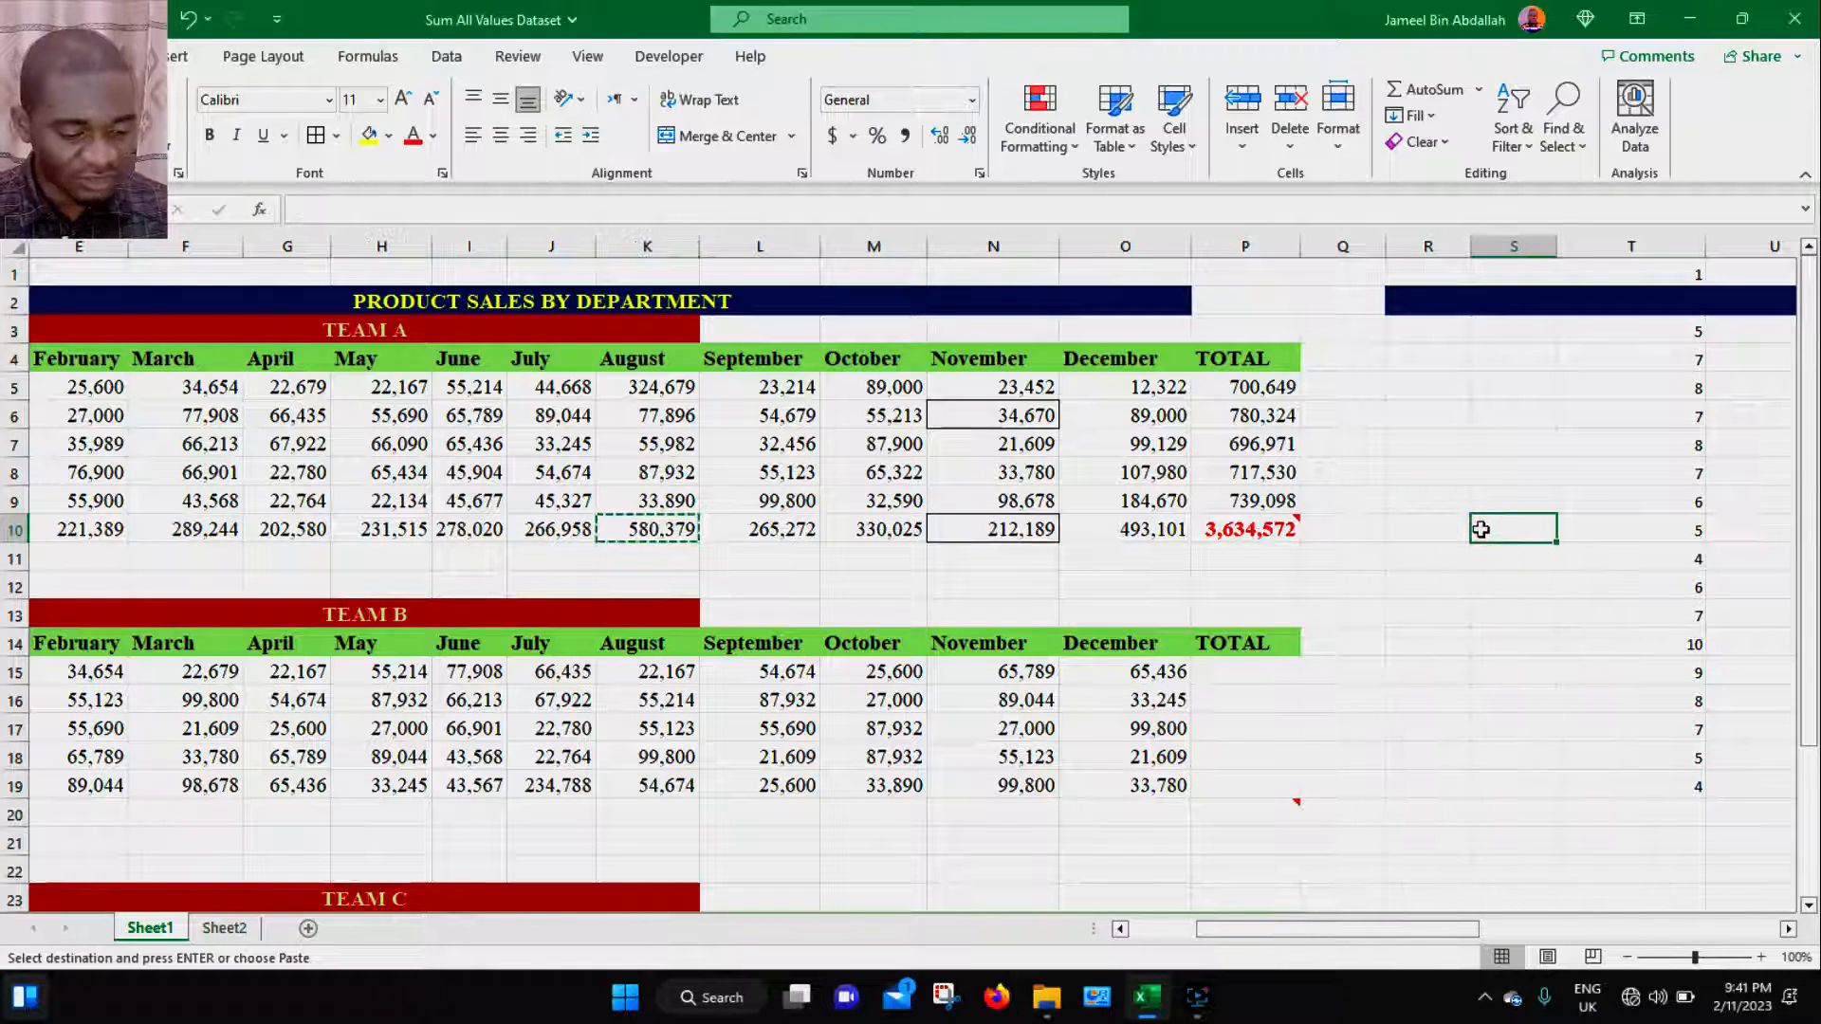
key(ctrl+alt+v)
click(1127, 332)
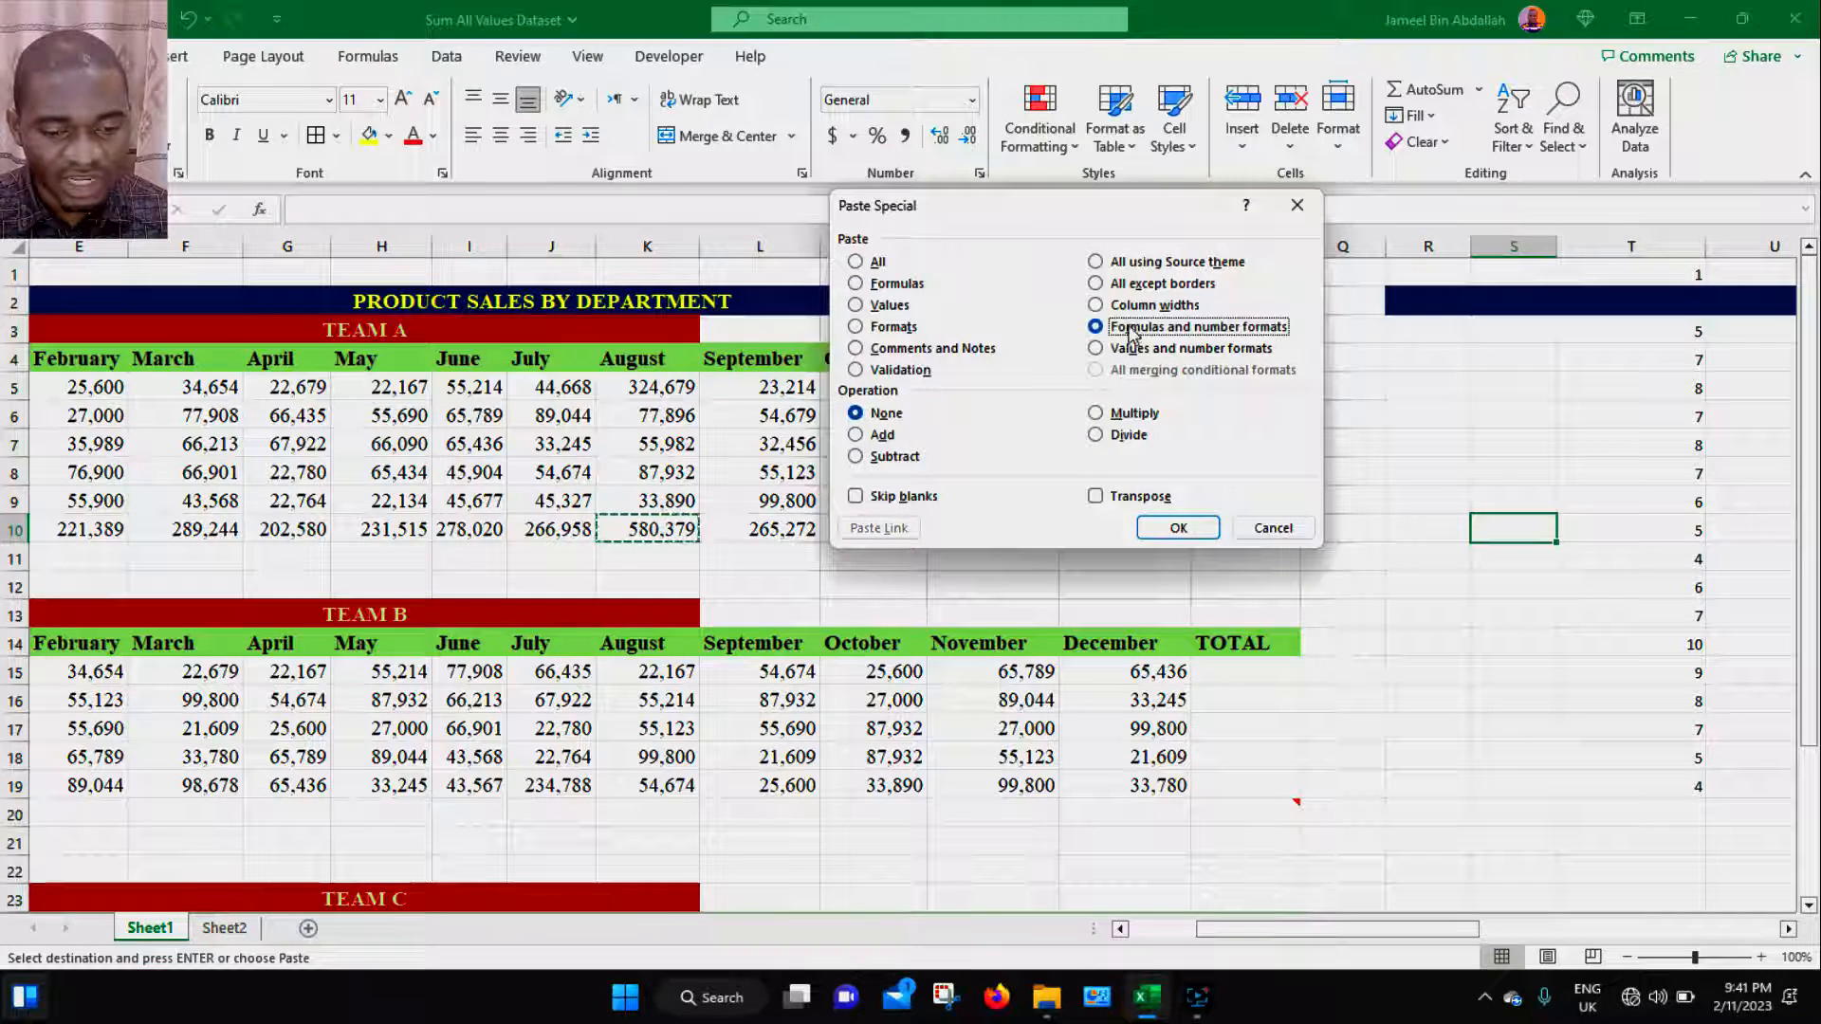
click(1179, 528)
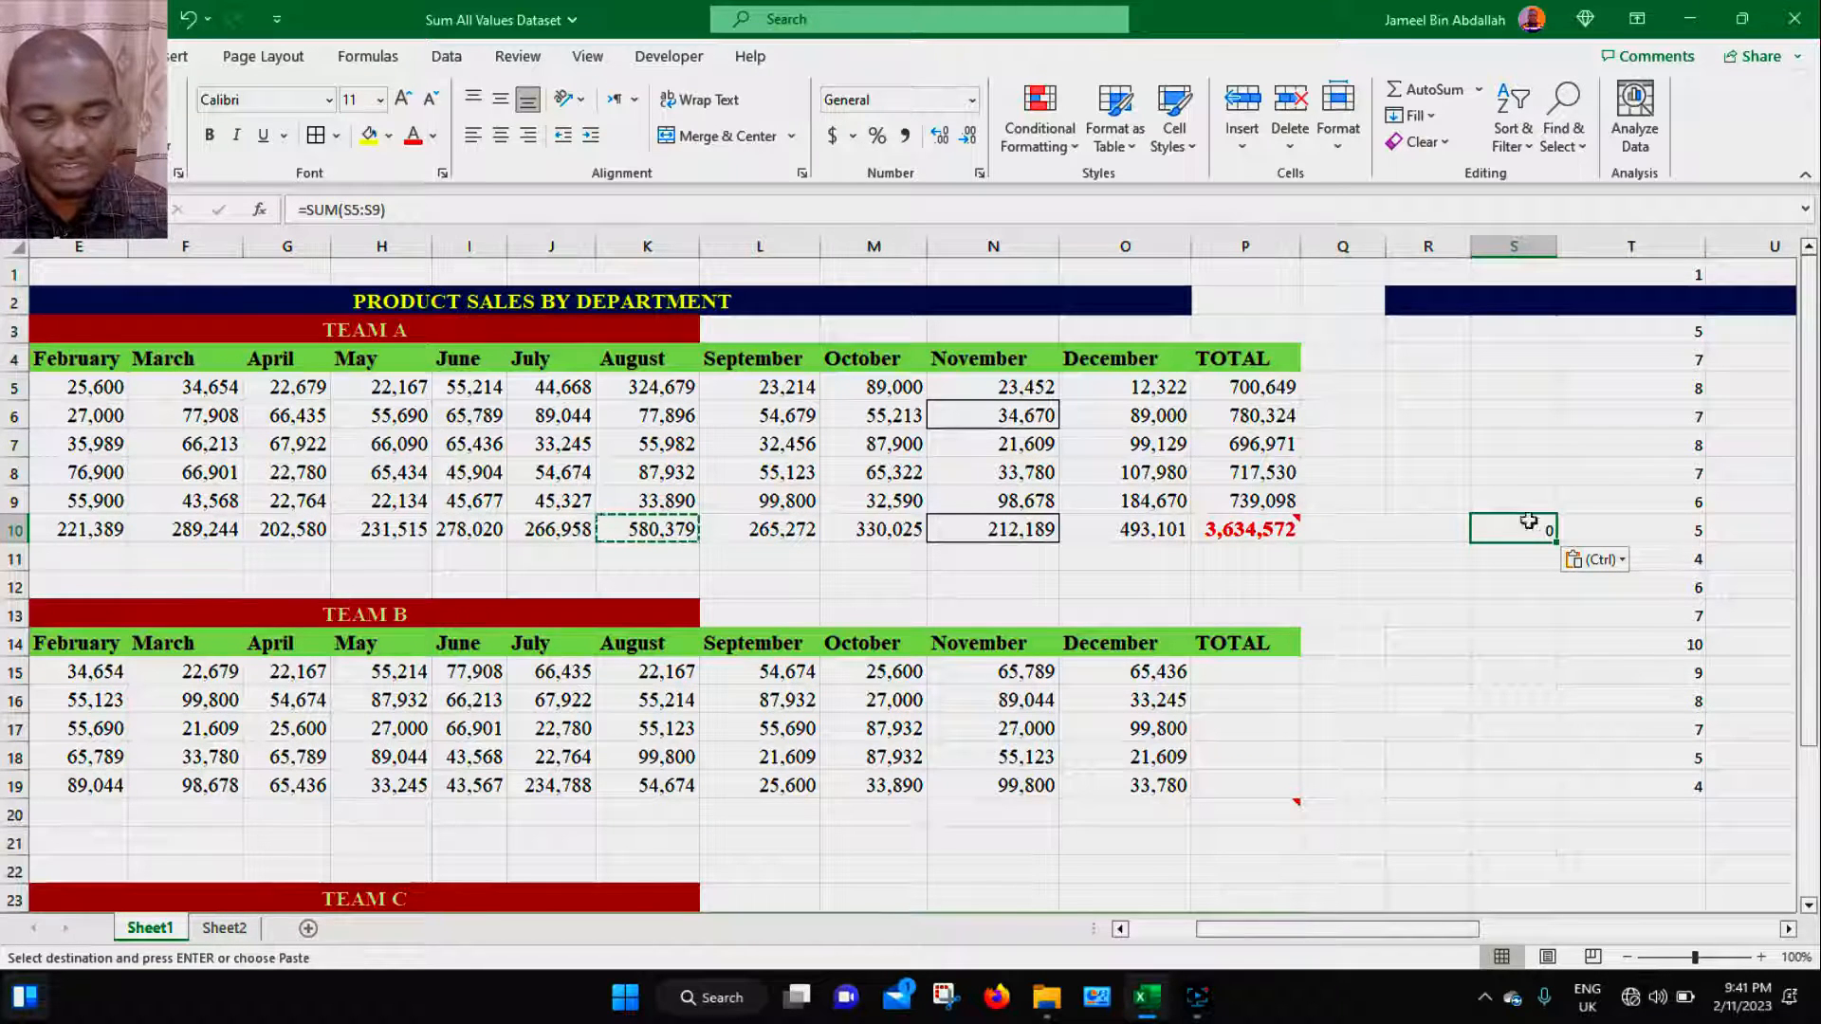
- Enter 456, 678, 876 and 432 into cells S6 through S9 above the pasted total
click(1527, 424)
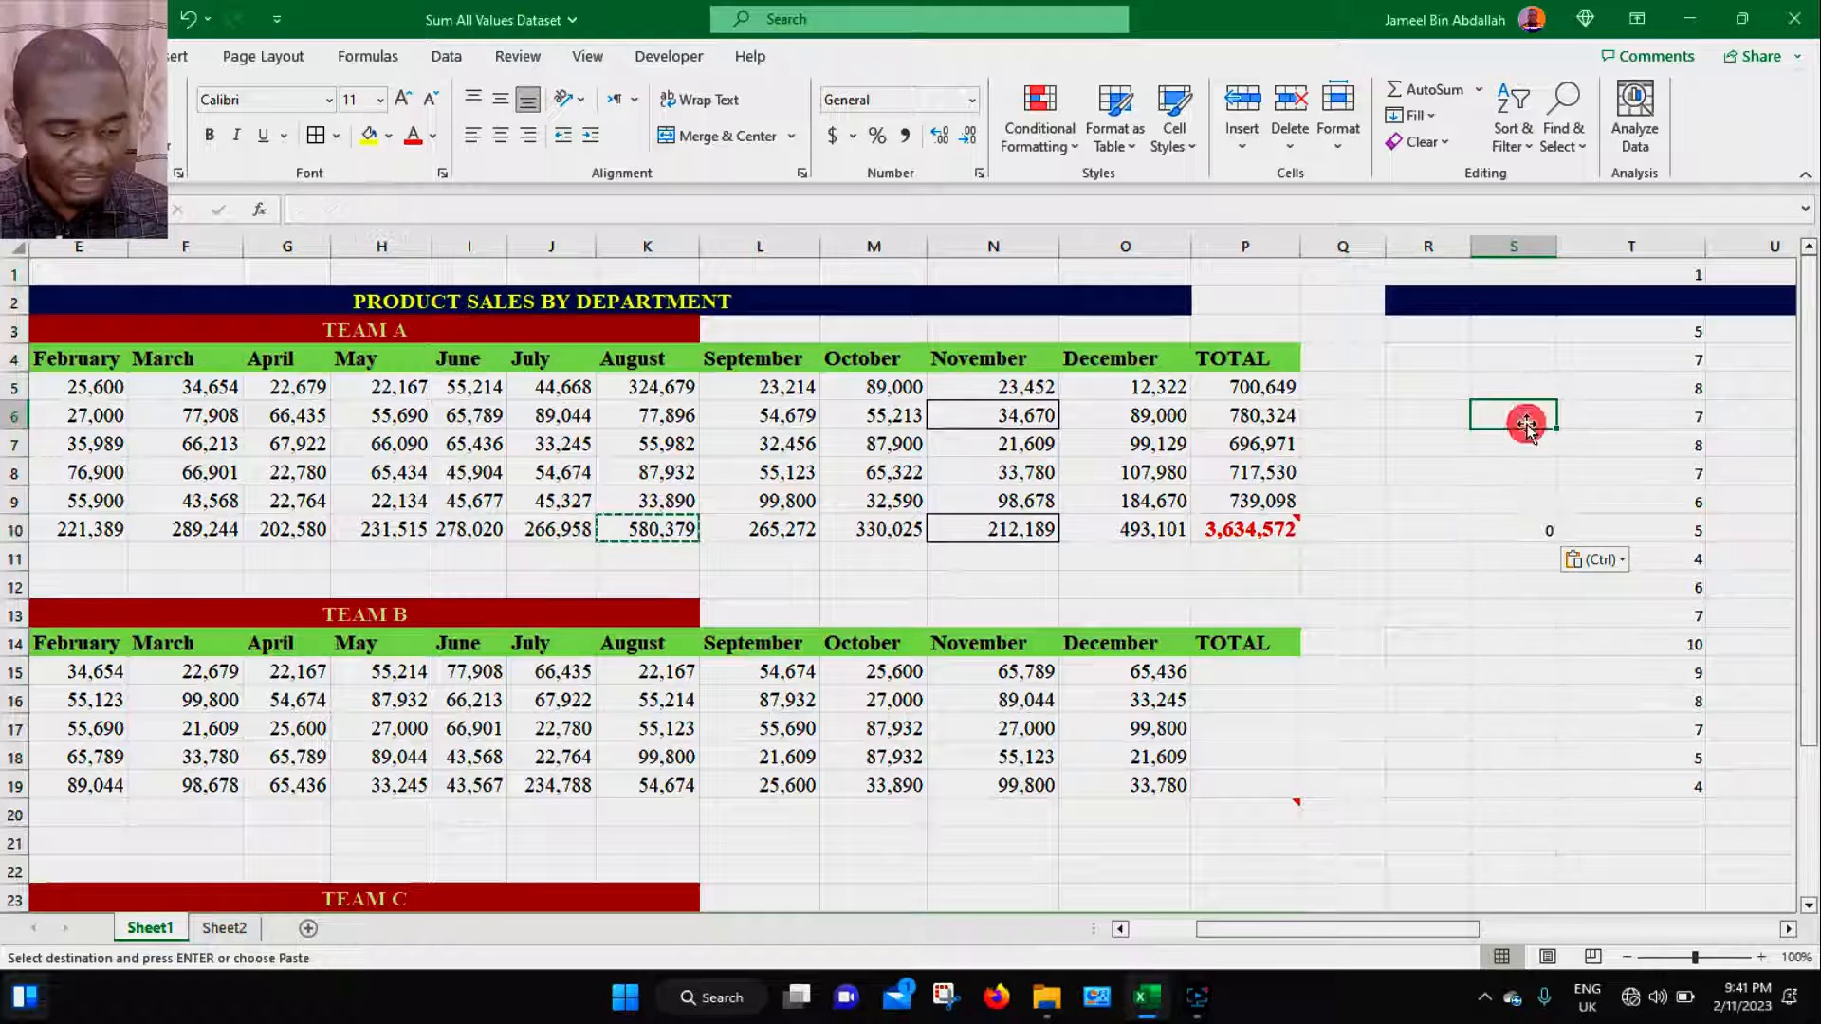
text(456)
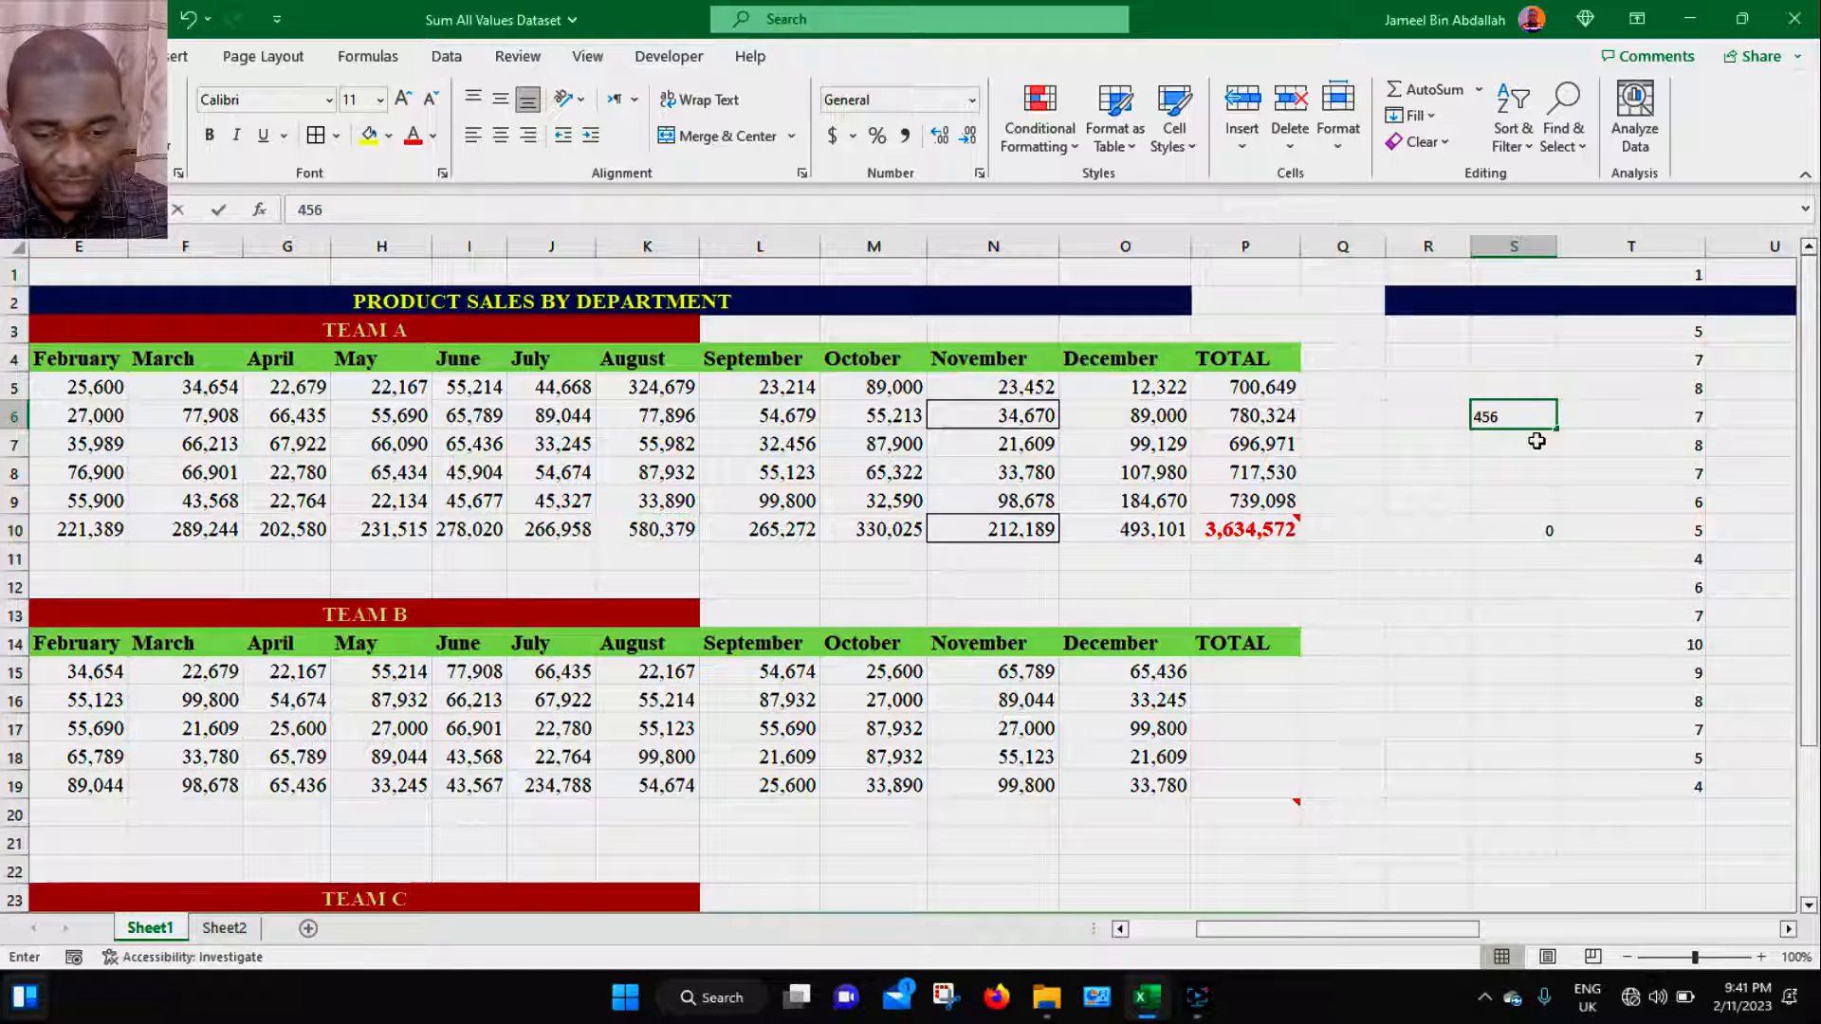
click(1537, 441)
text(678)
click(1539, 471)
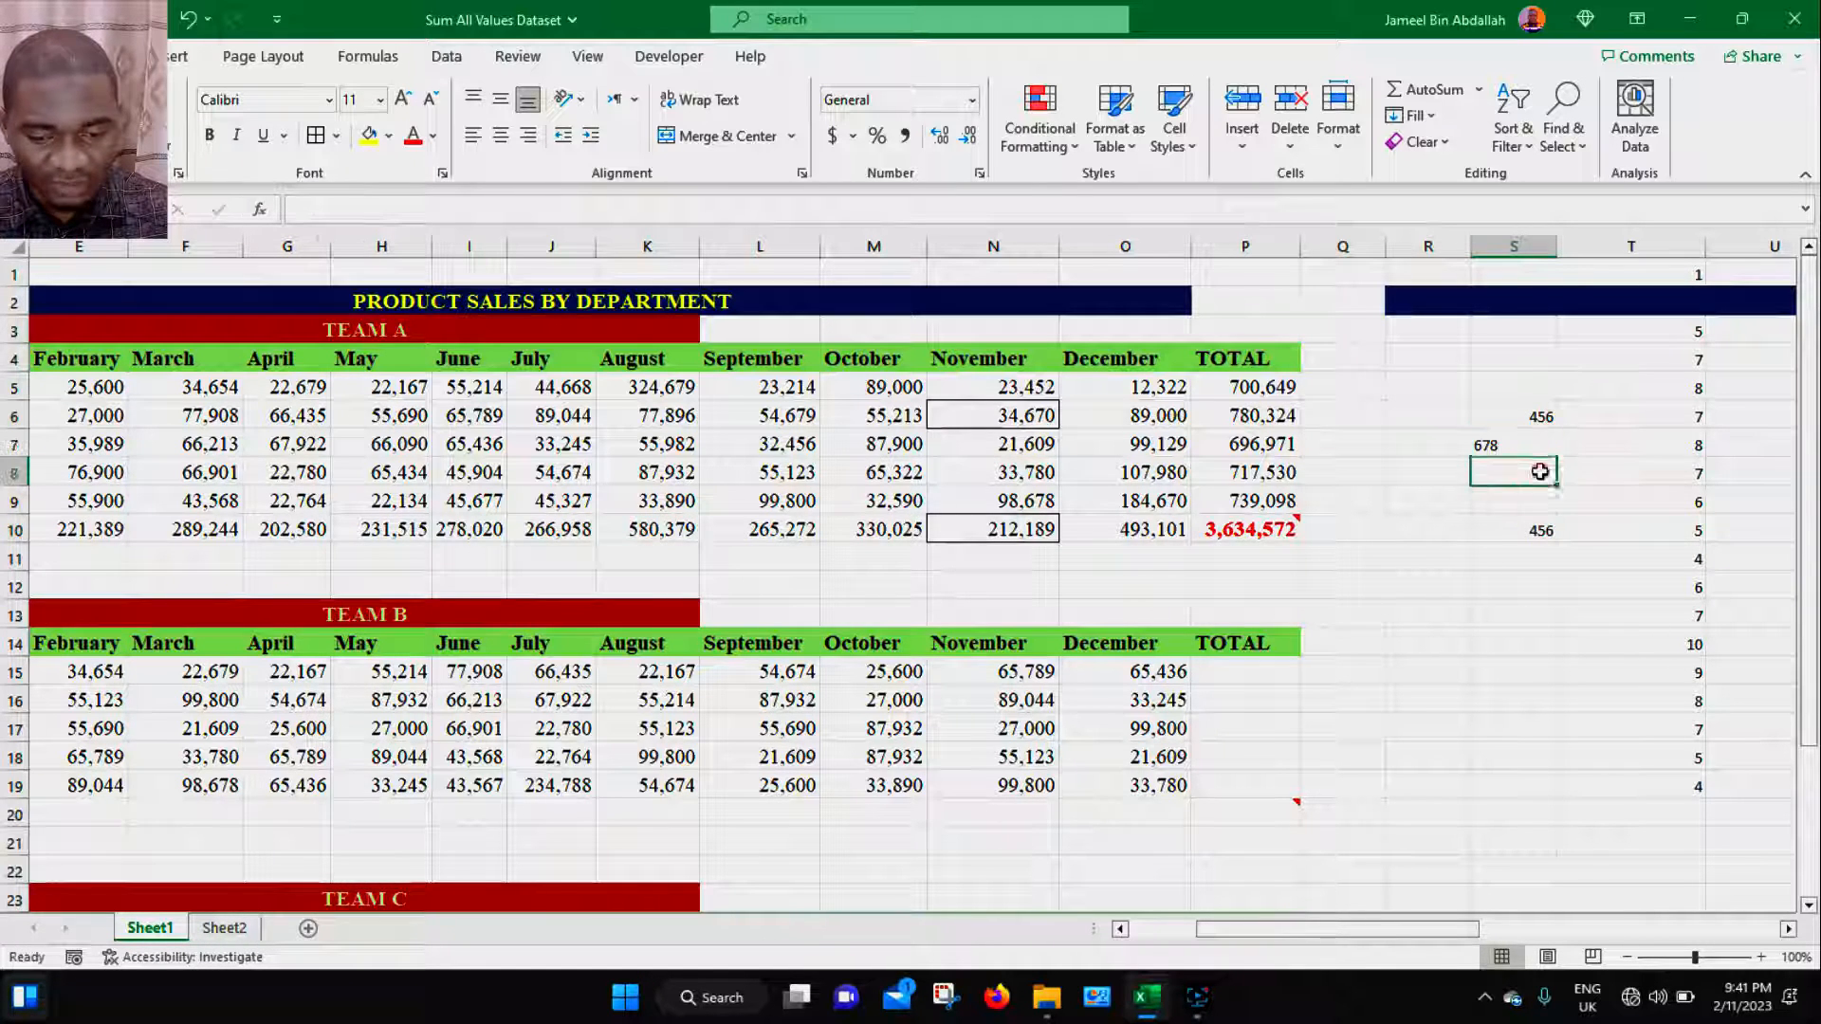
text(876)
click(1539, 503)
text(432)
click(1538, 534)
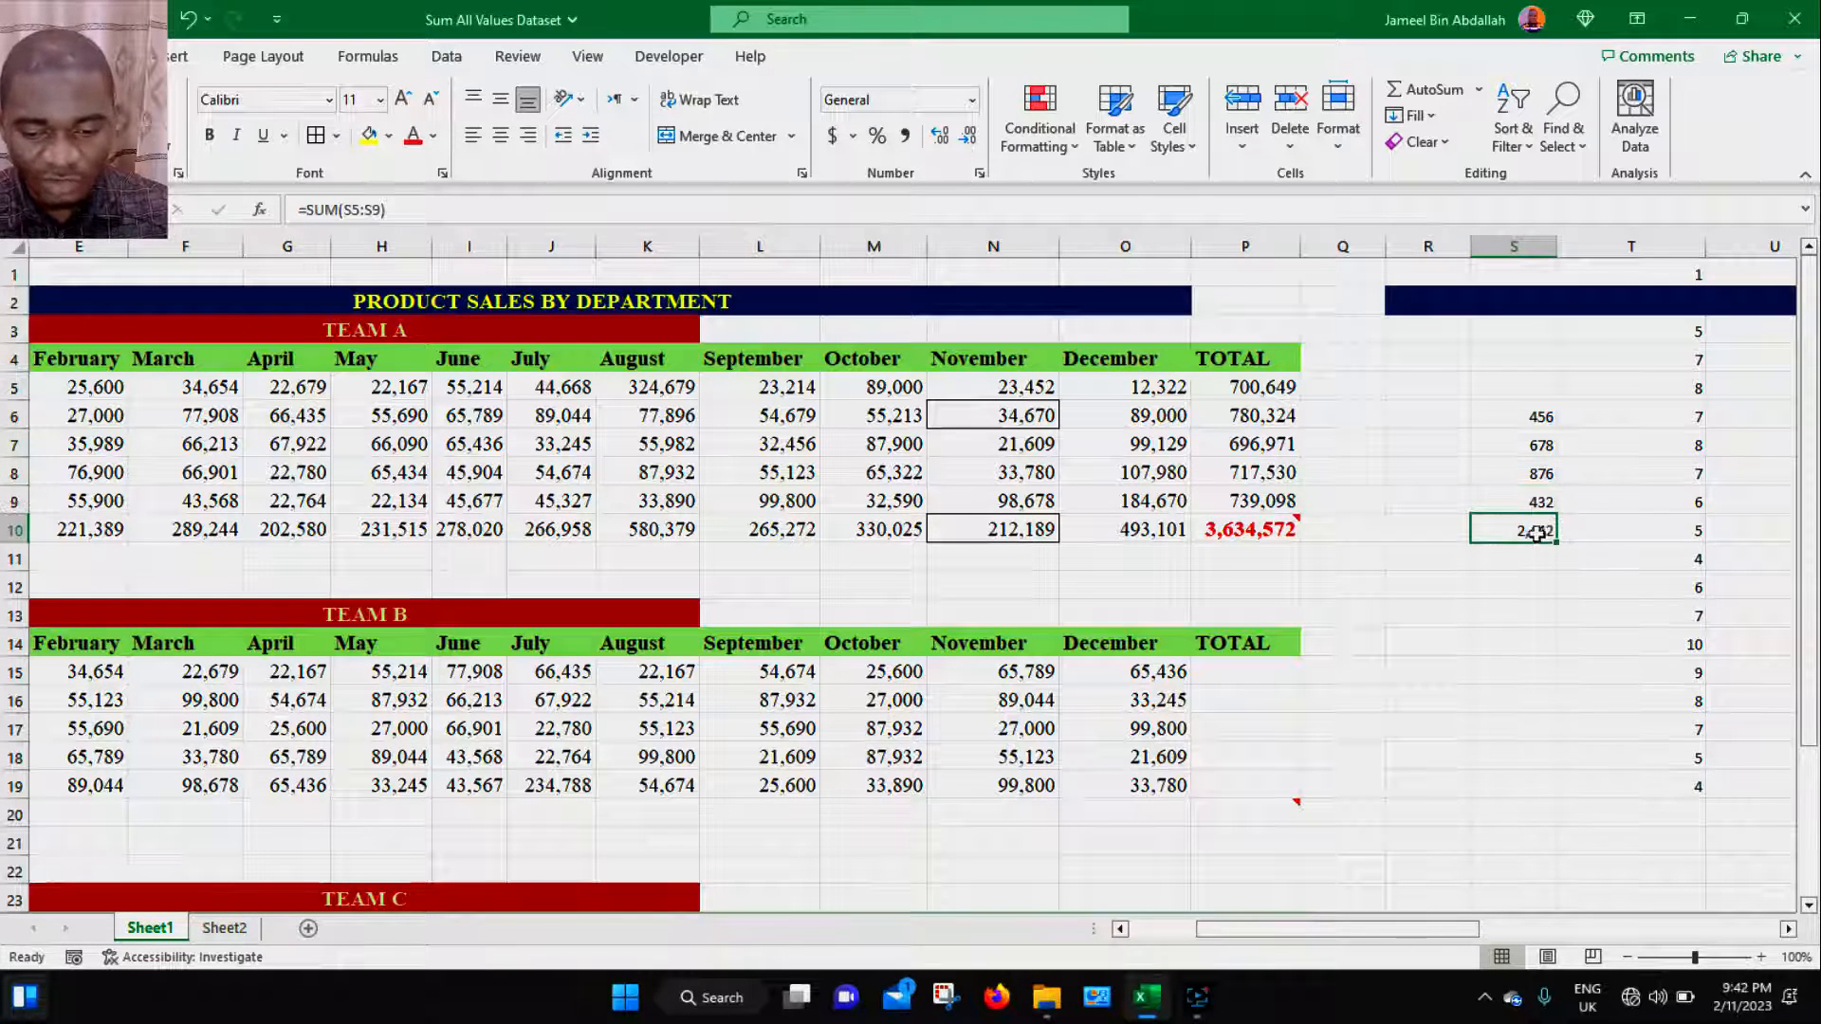
click(1537, 581)
click(1532, 531)
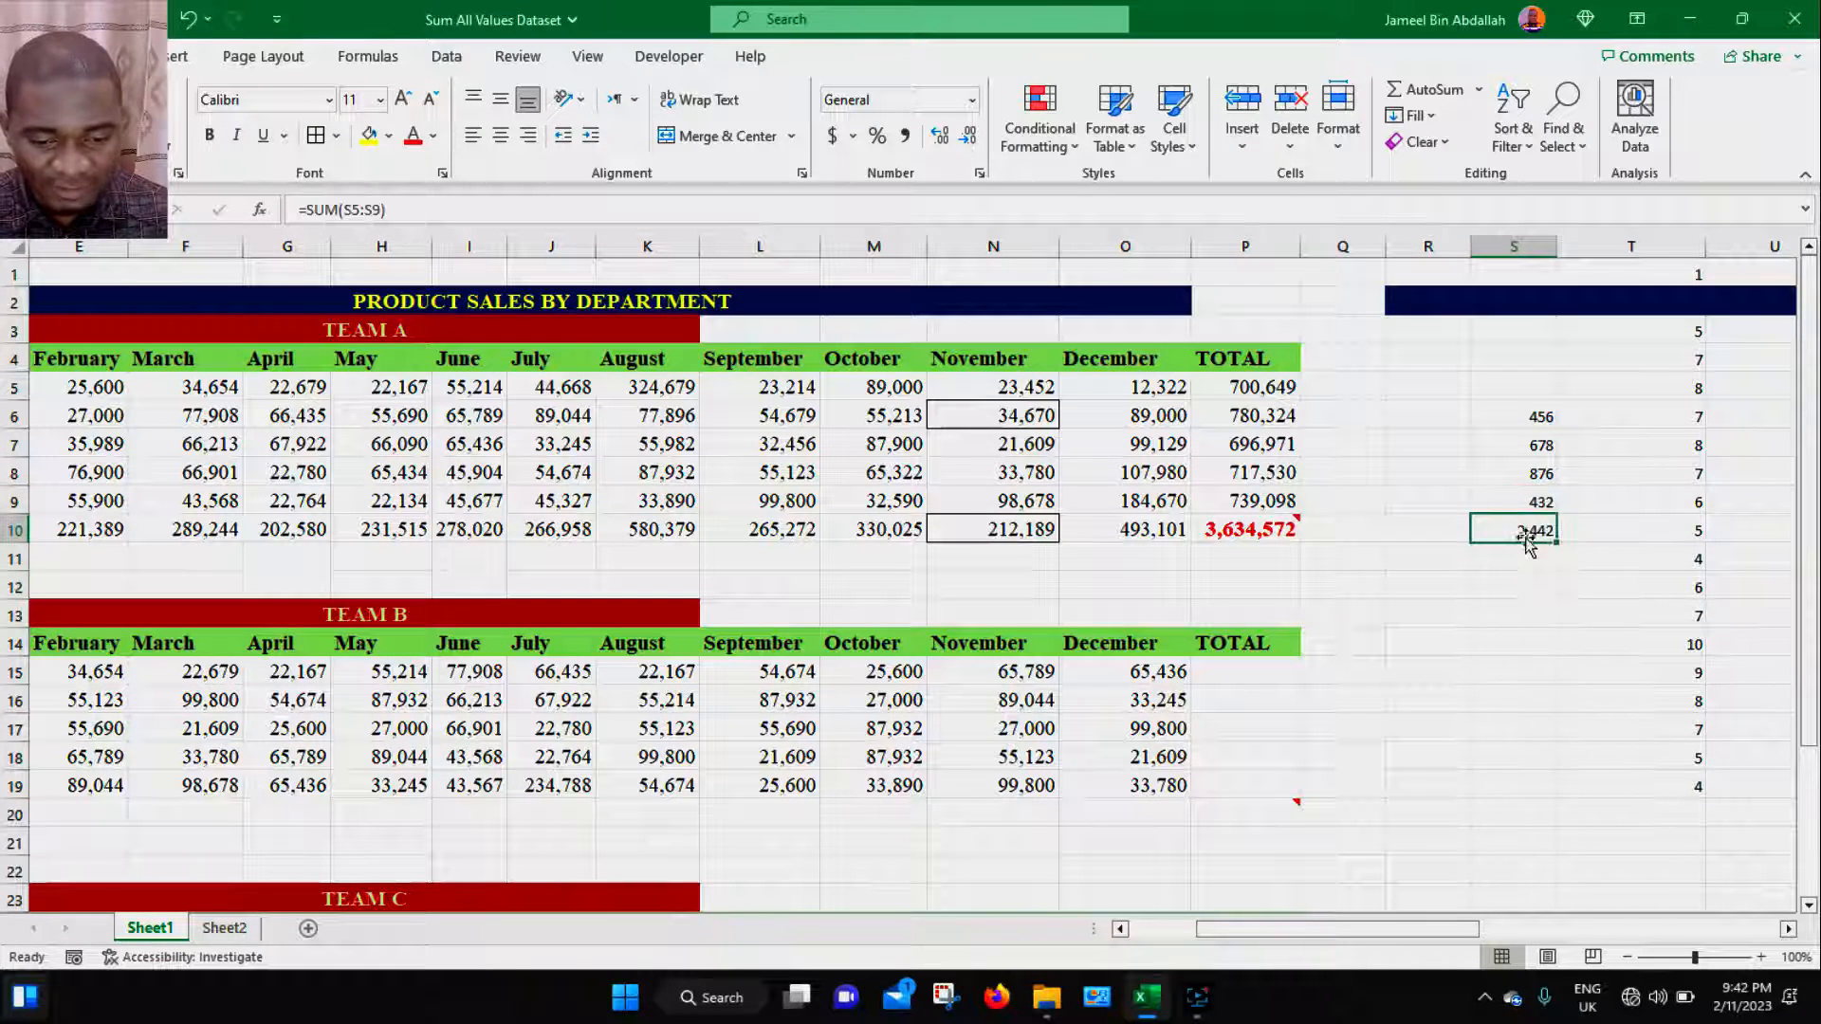
- Copy the September total L10 and paste it into S12 using Paste Special with Values and number formats
click(667, 529)
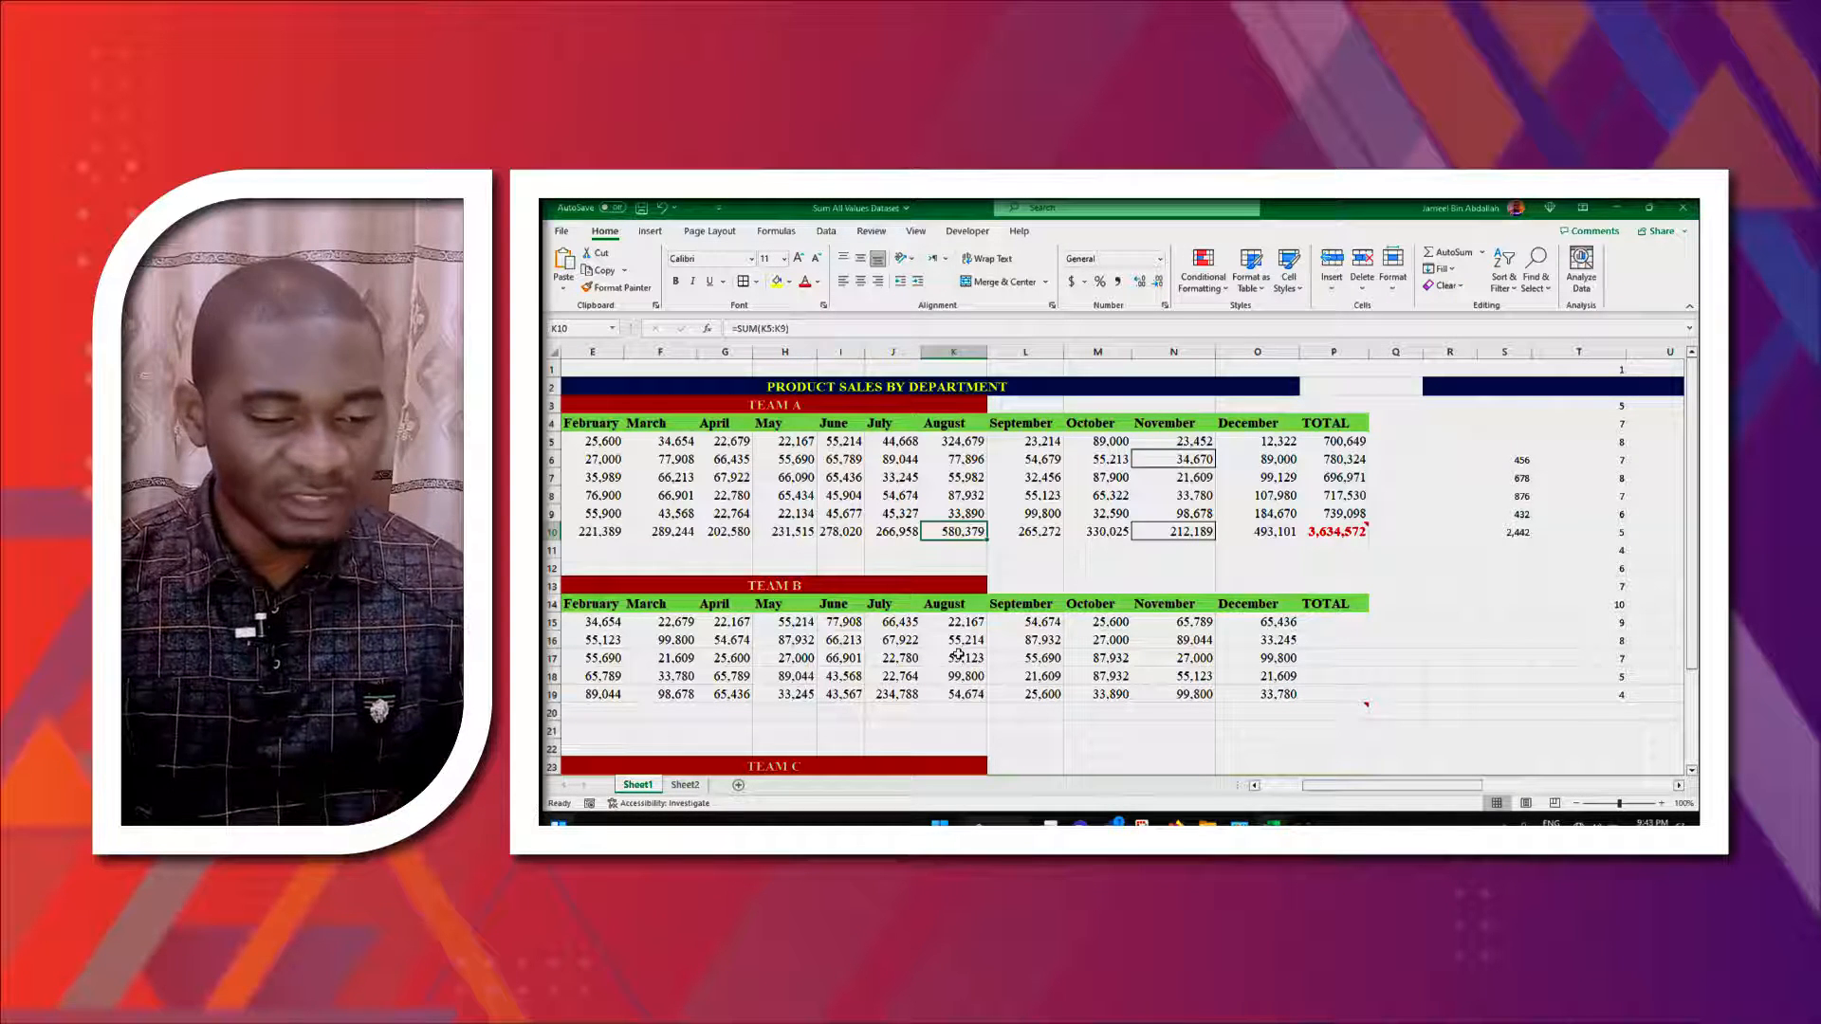
click(1032, 530)
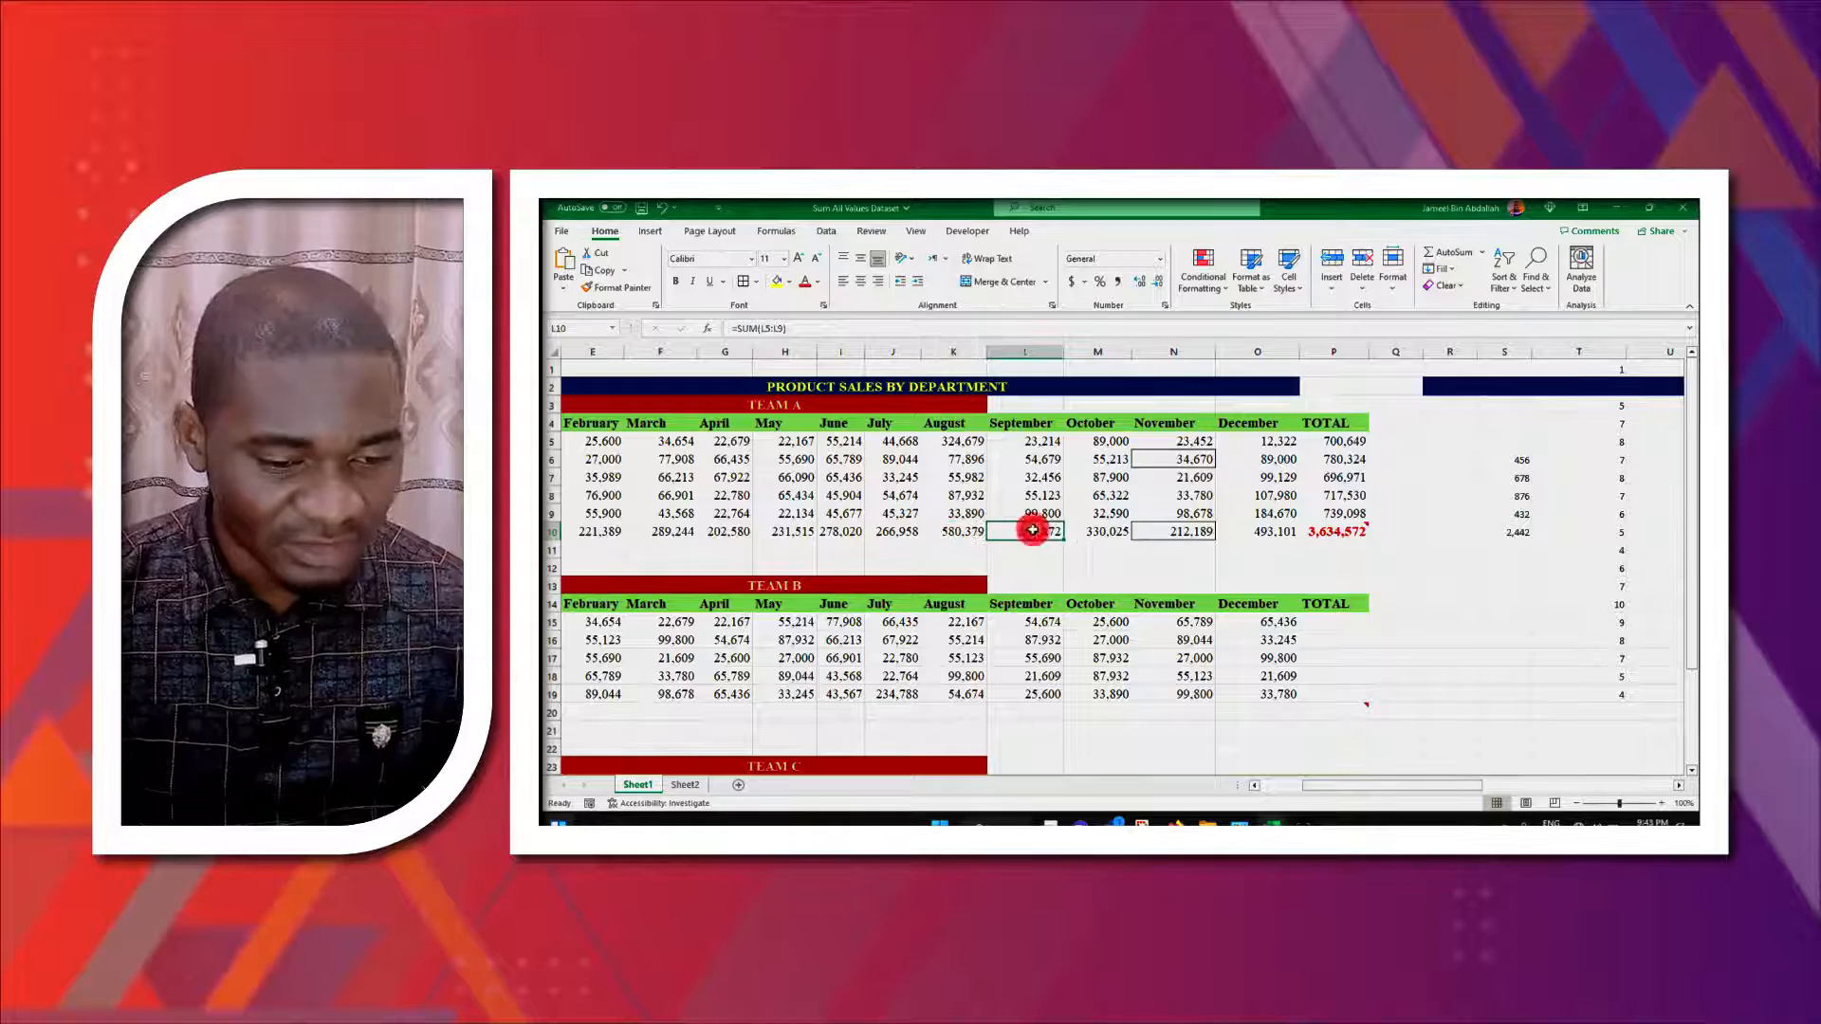
key(ctrl+c)
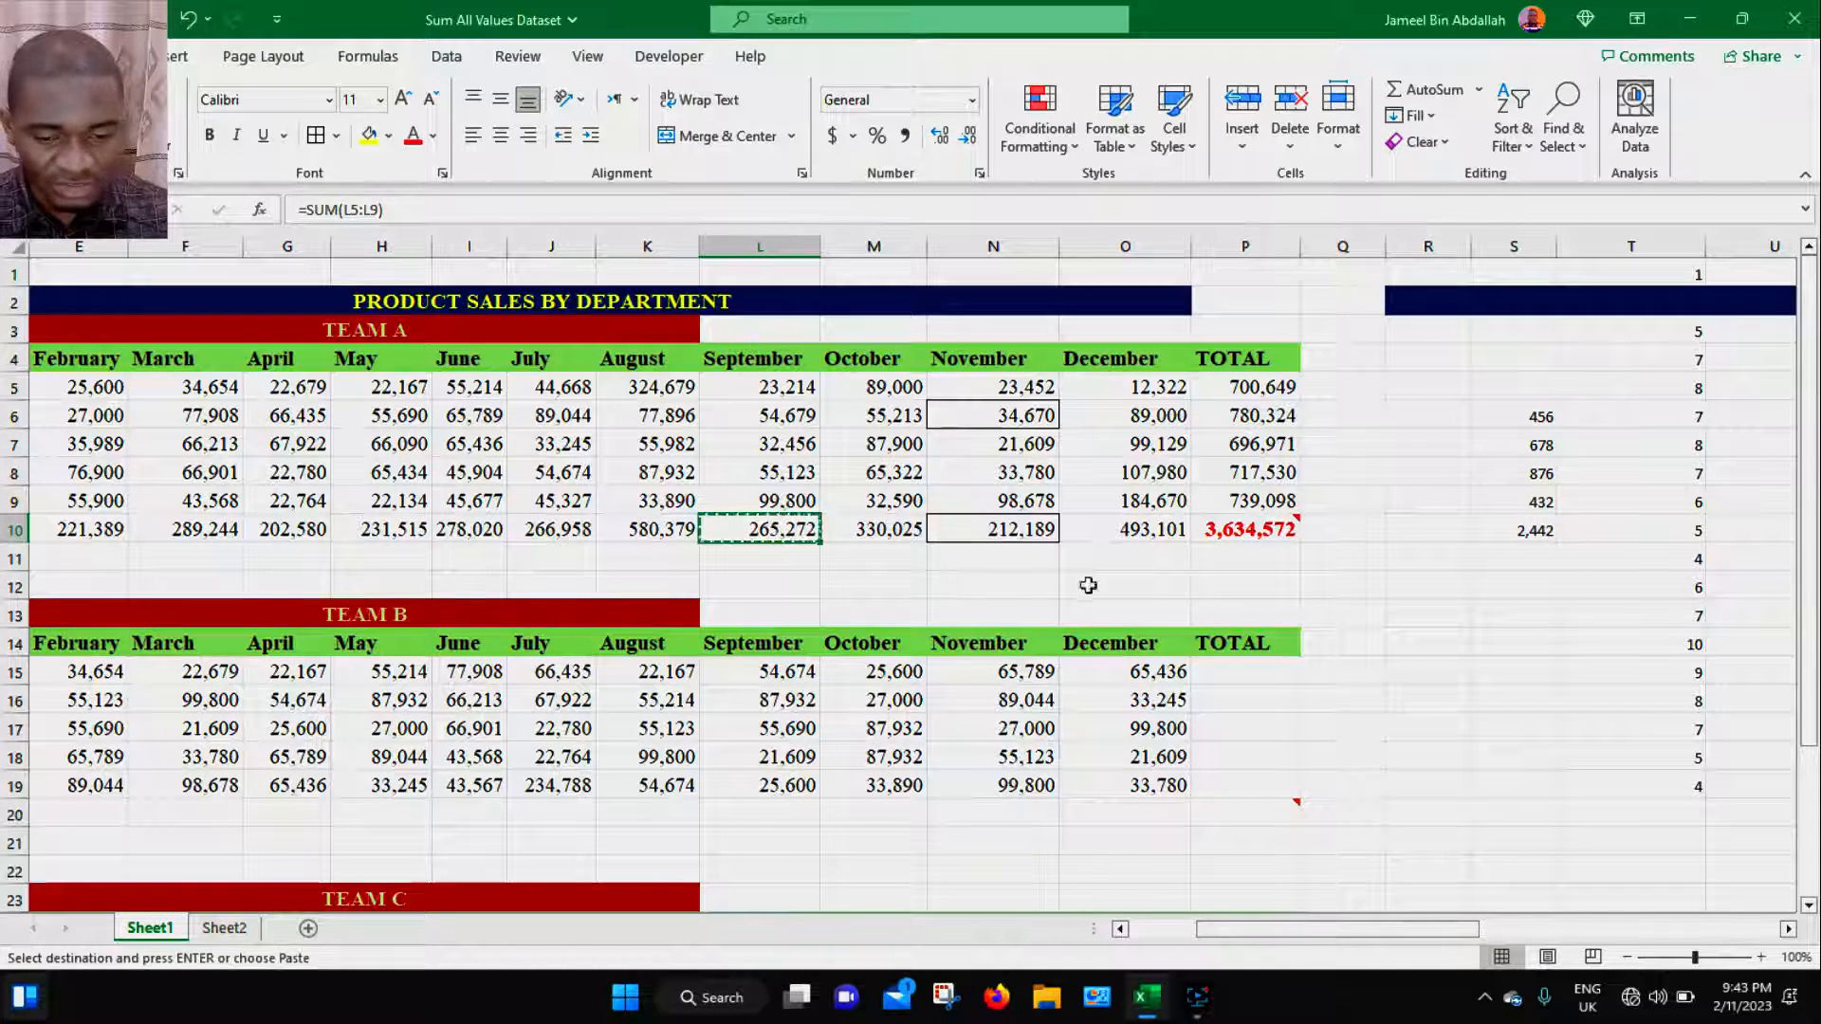
click(1497, 584)
key(ctrl+alt+v)
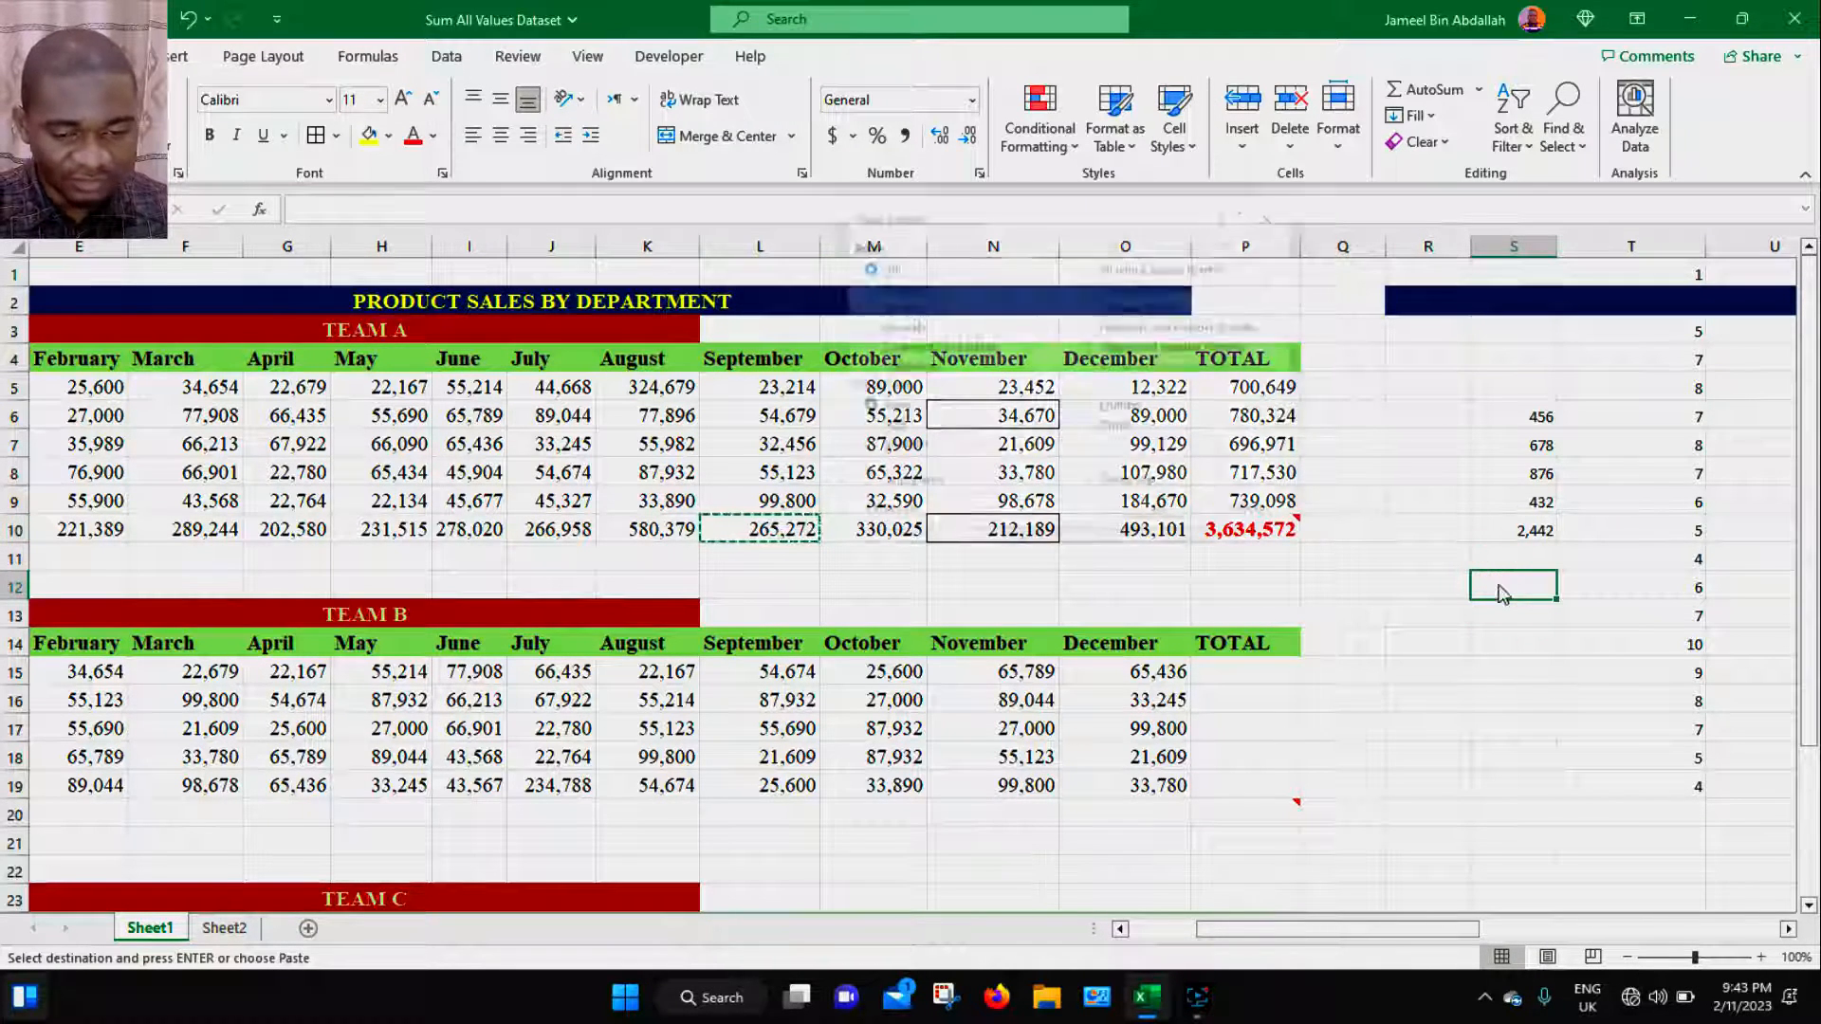
click(1151, 351)
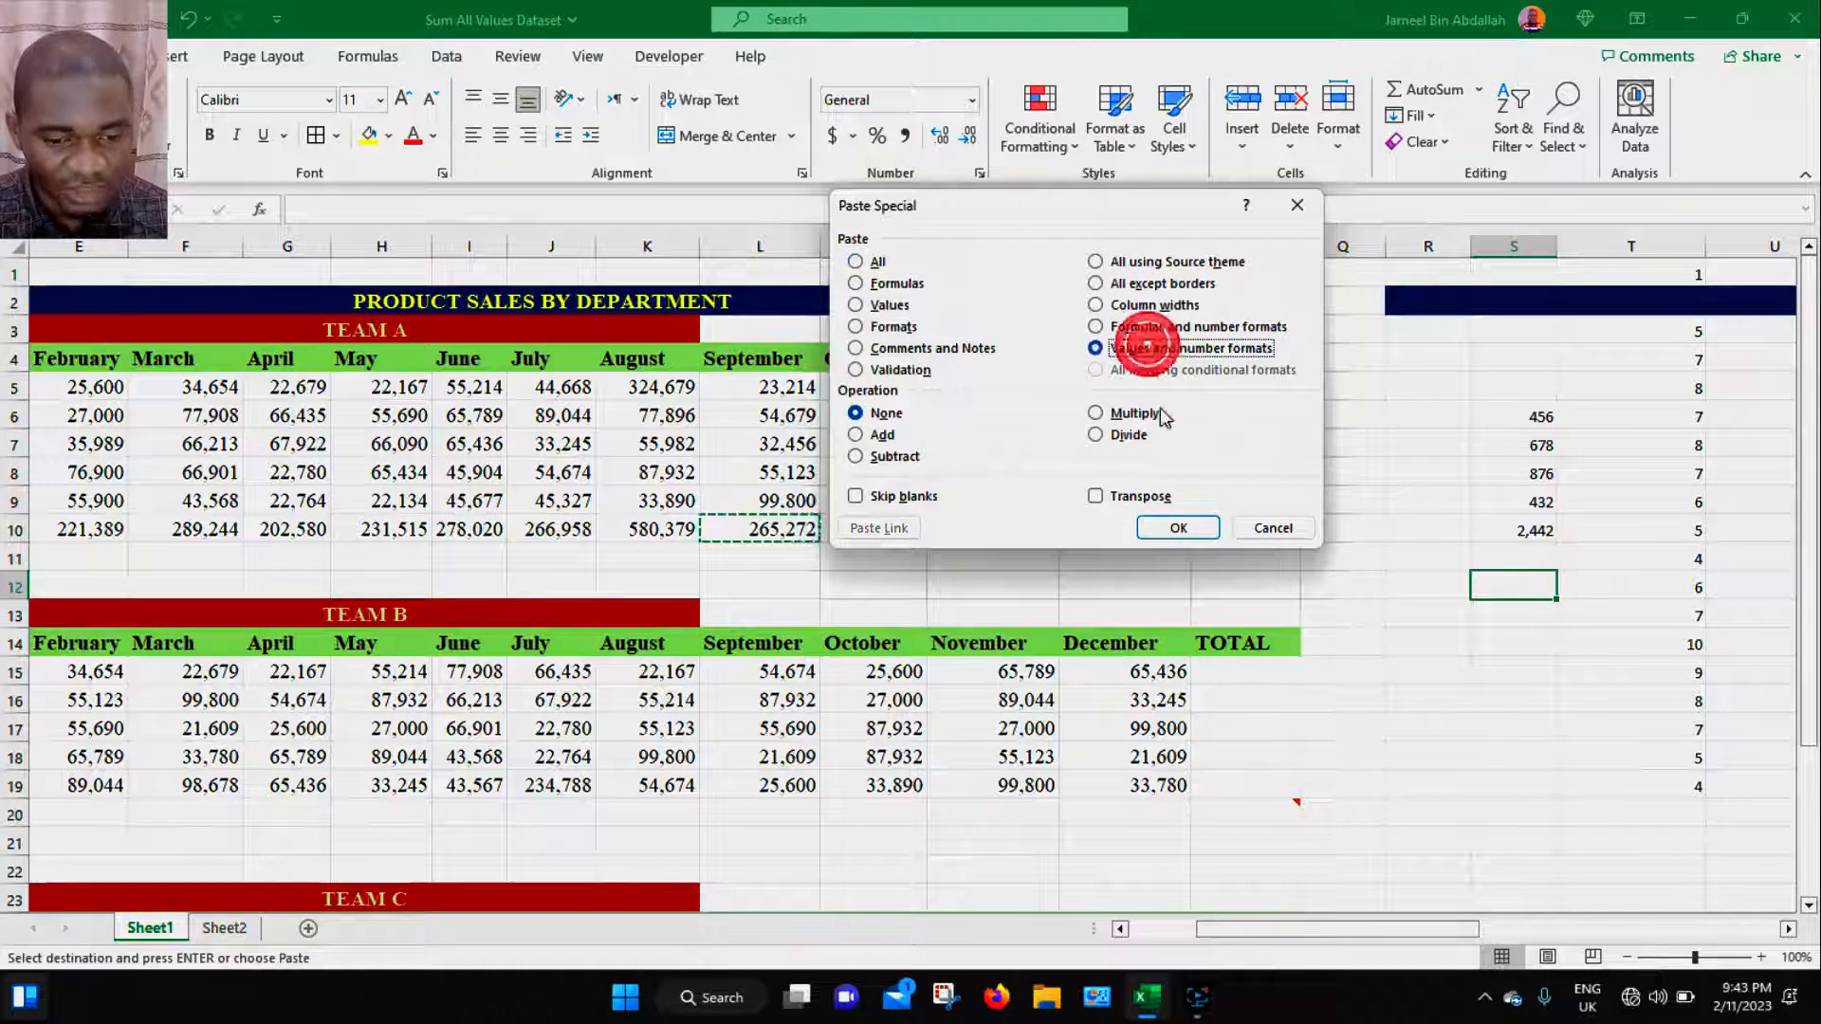
click(1181, 529)
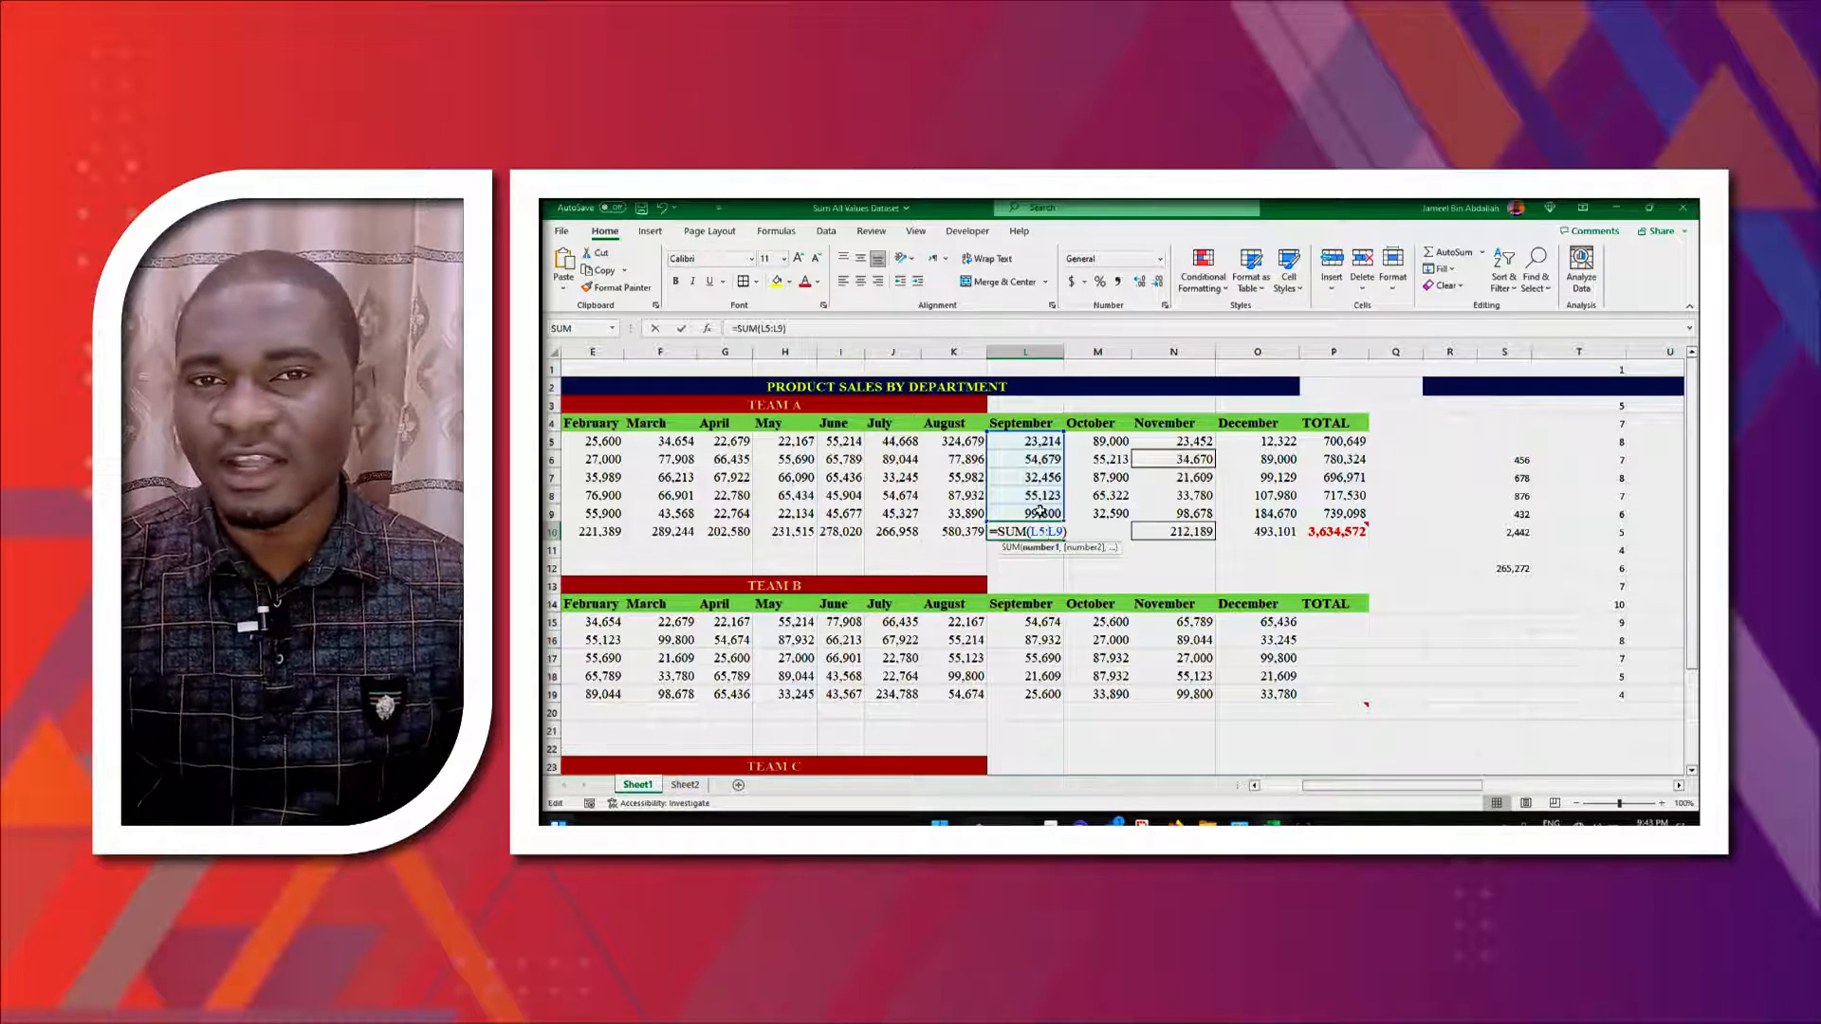
- Select S6:S13 and add a Greater Than highlight rule with a threshold of 20,000
click(1088, 566)
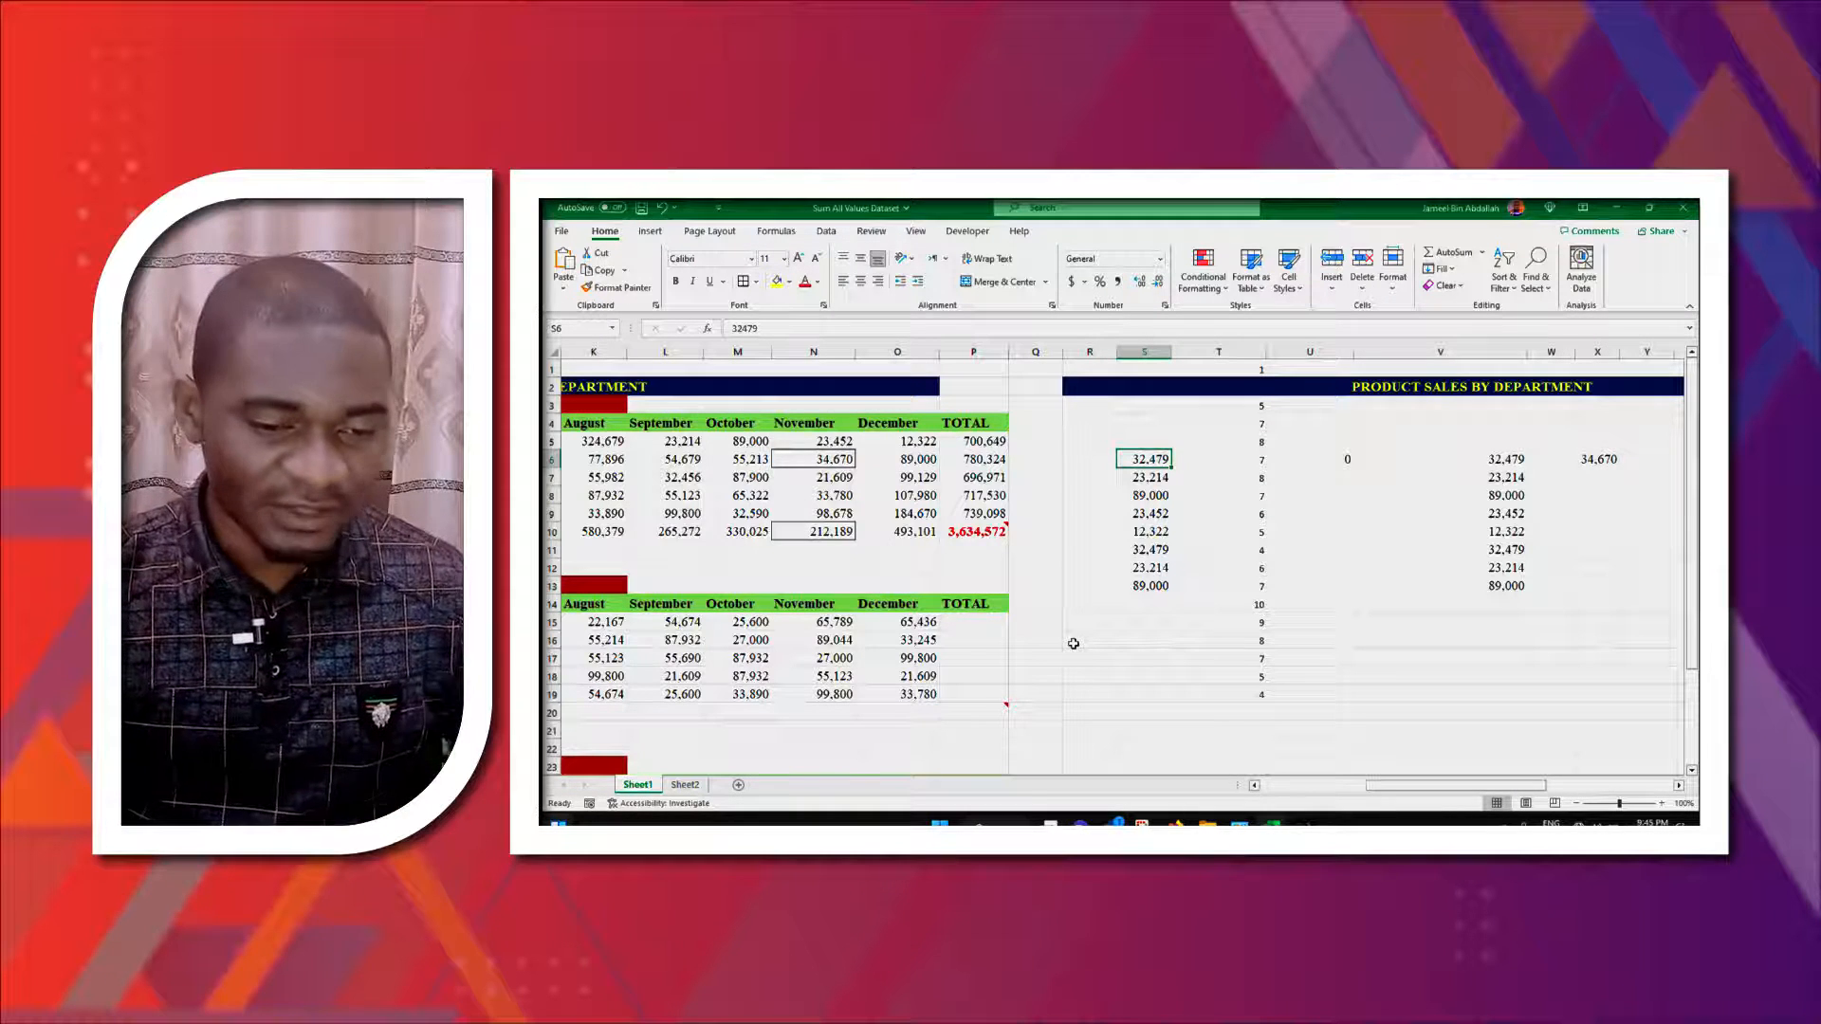
drag(1148, 464, 1145, 586)
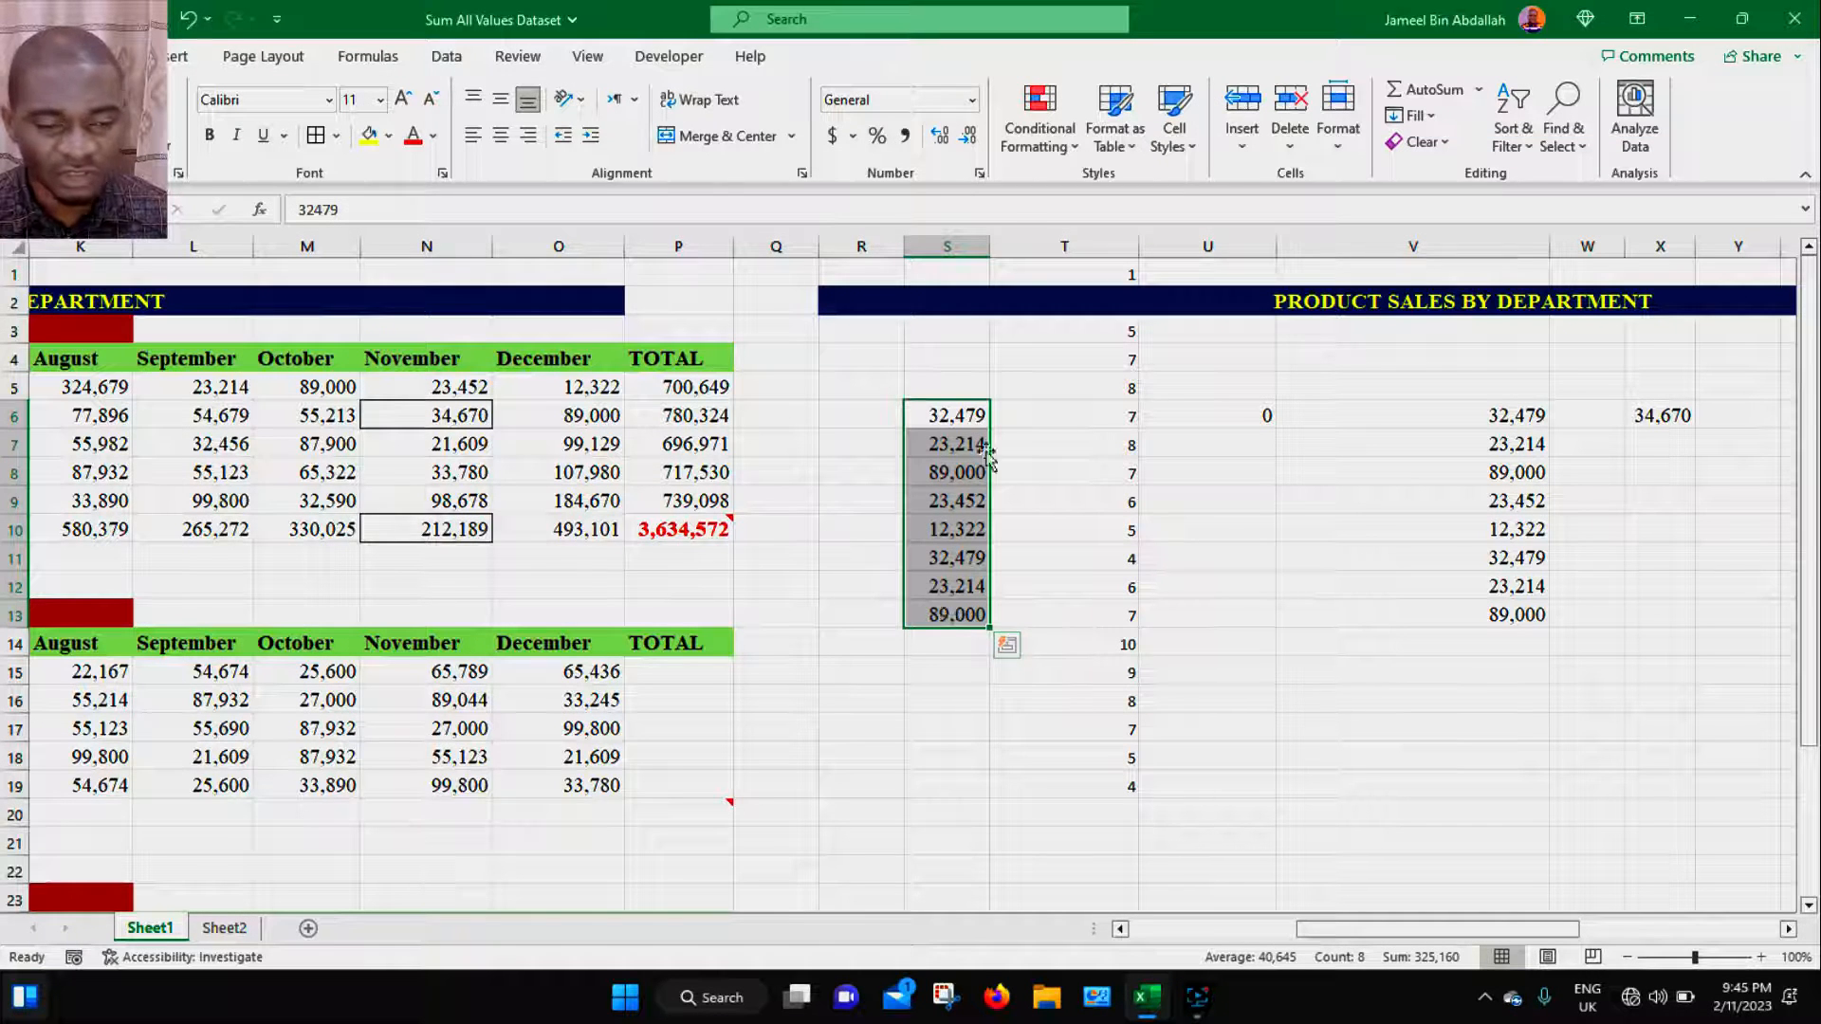
click(939, 525)
drag(957, 415, 945, 607)
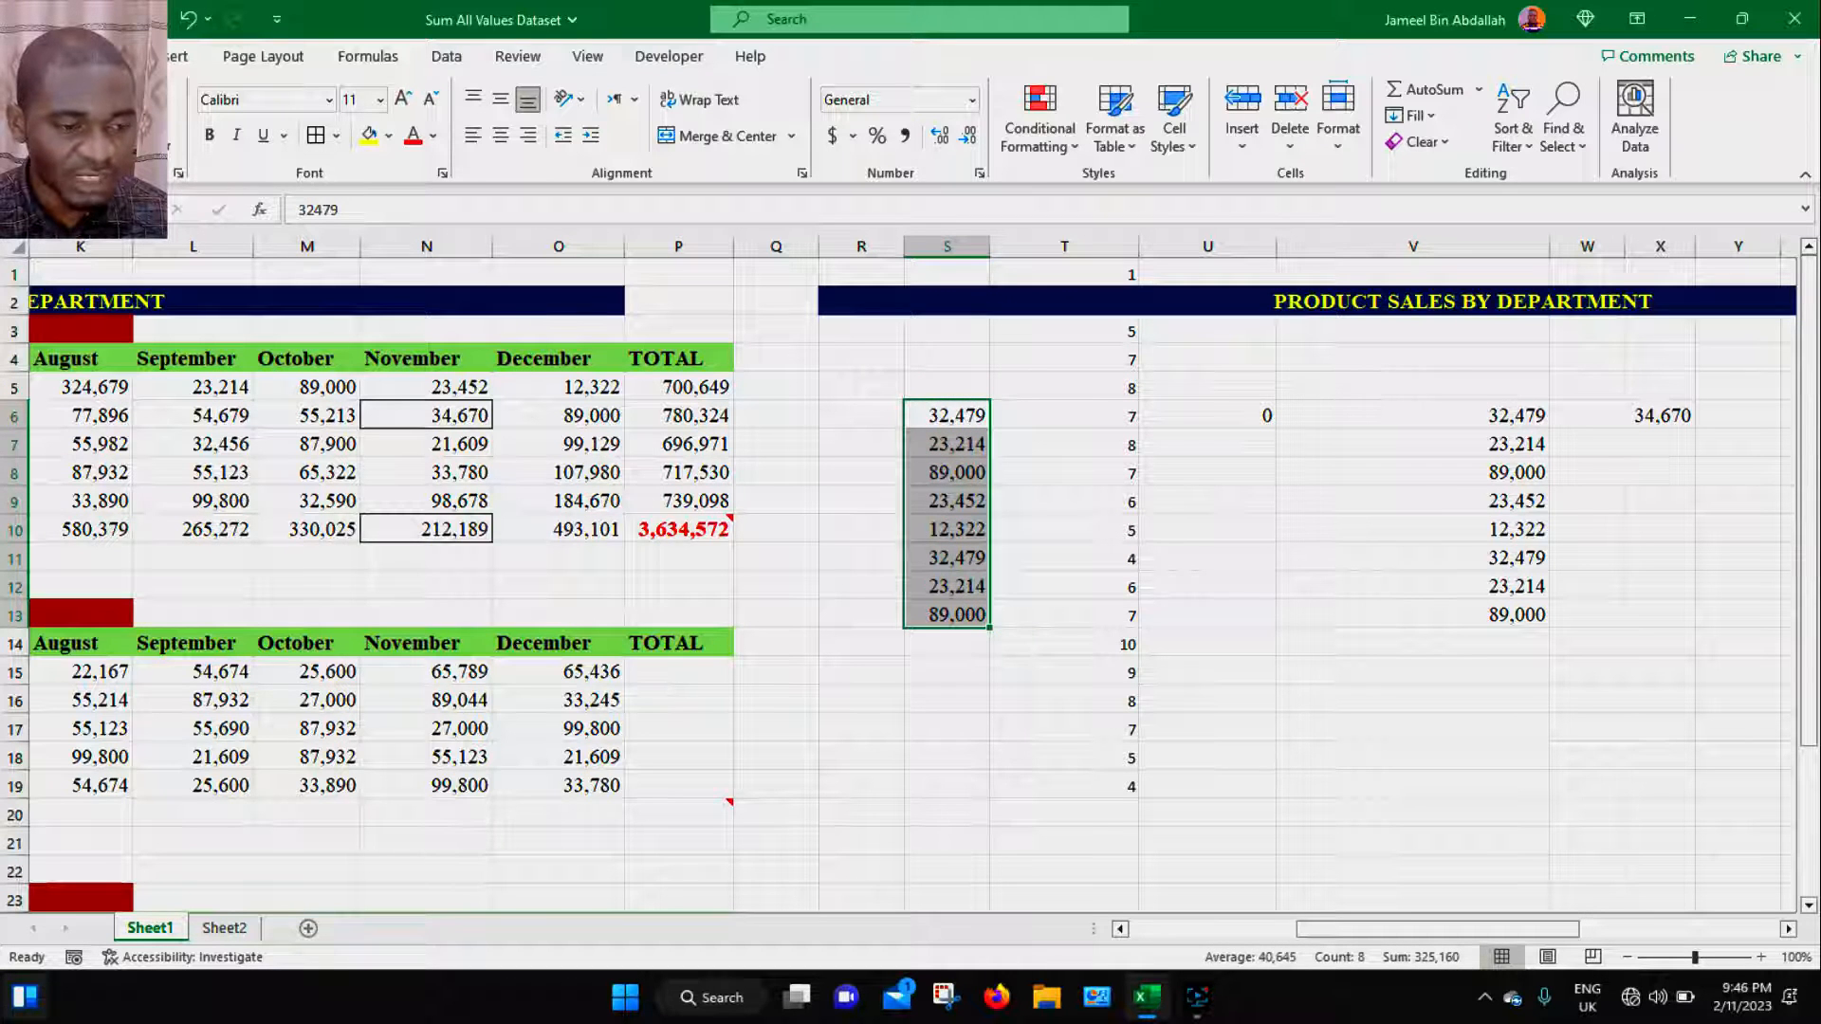
click(1077, 151)
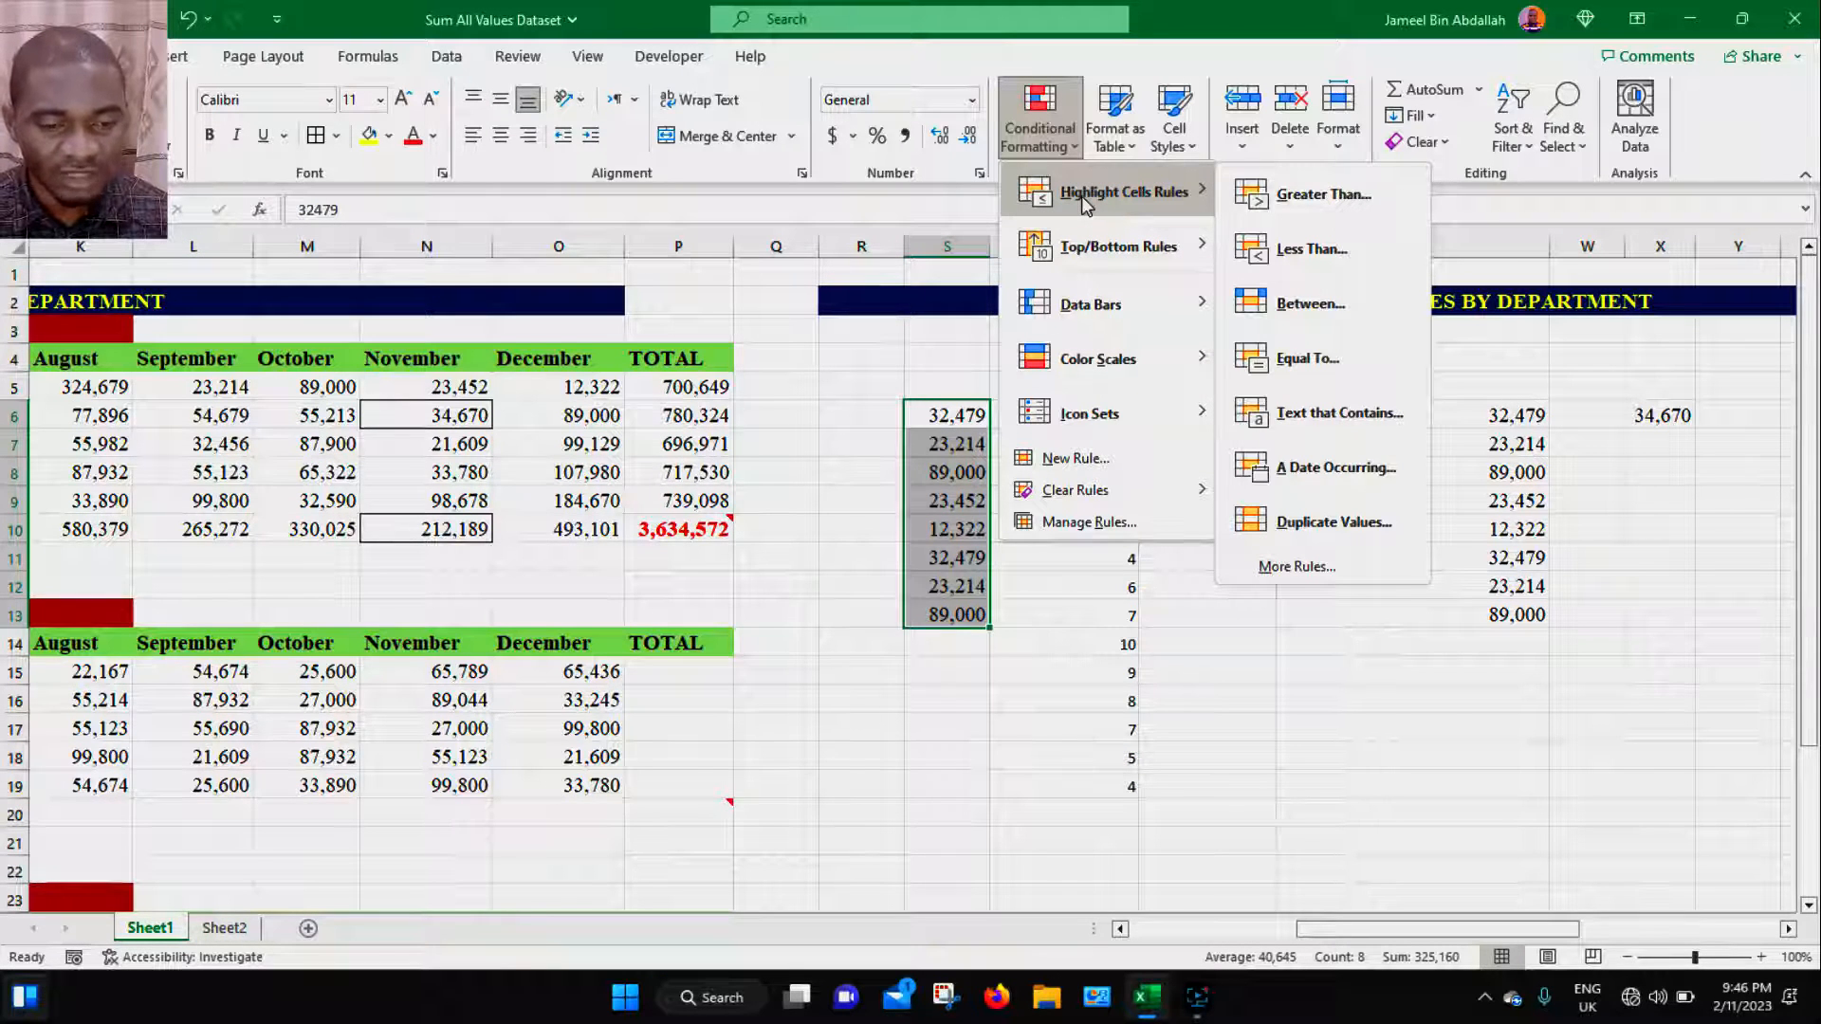
click(1309, 213)
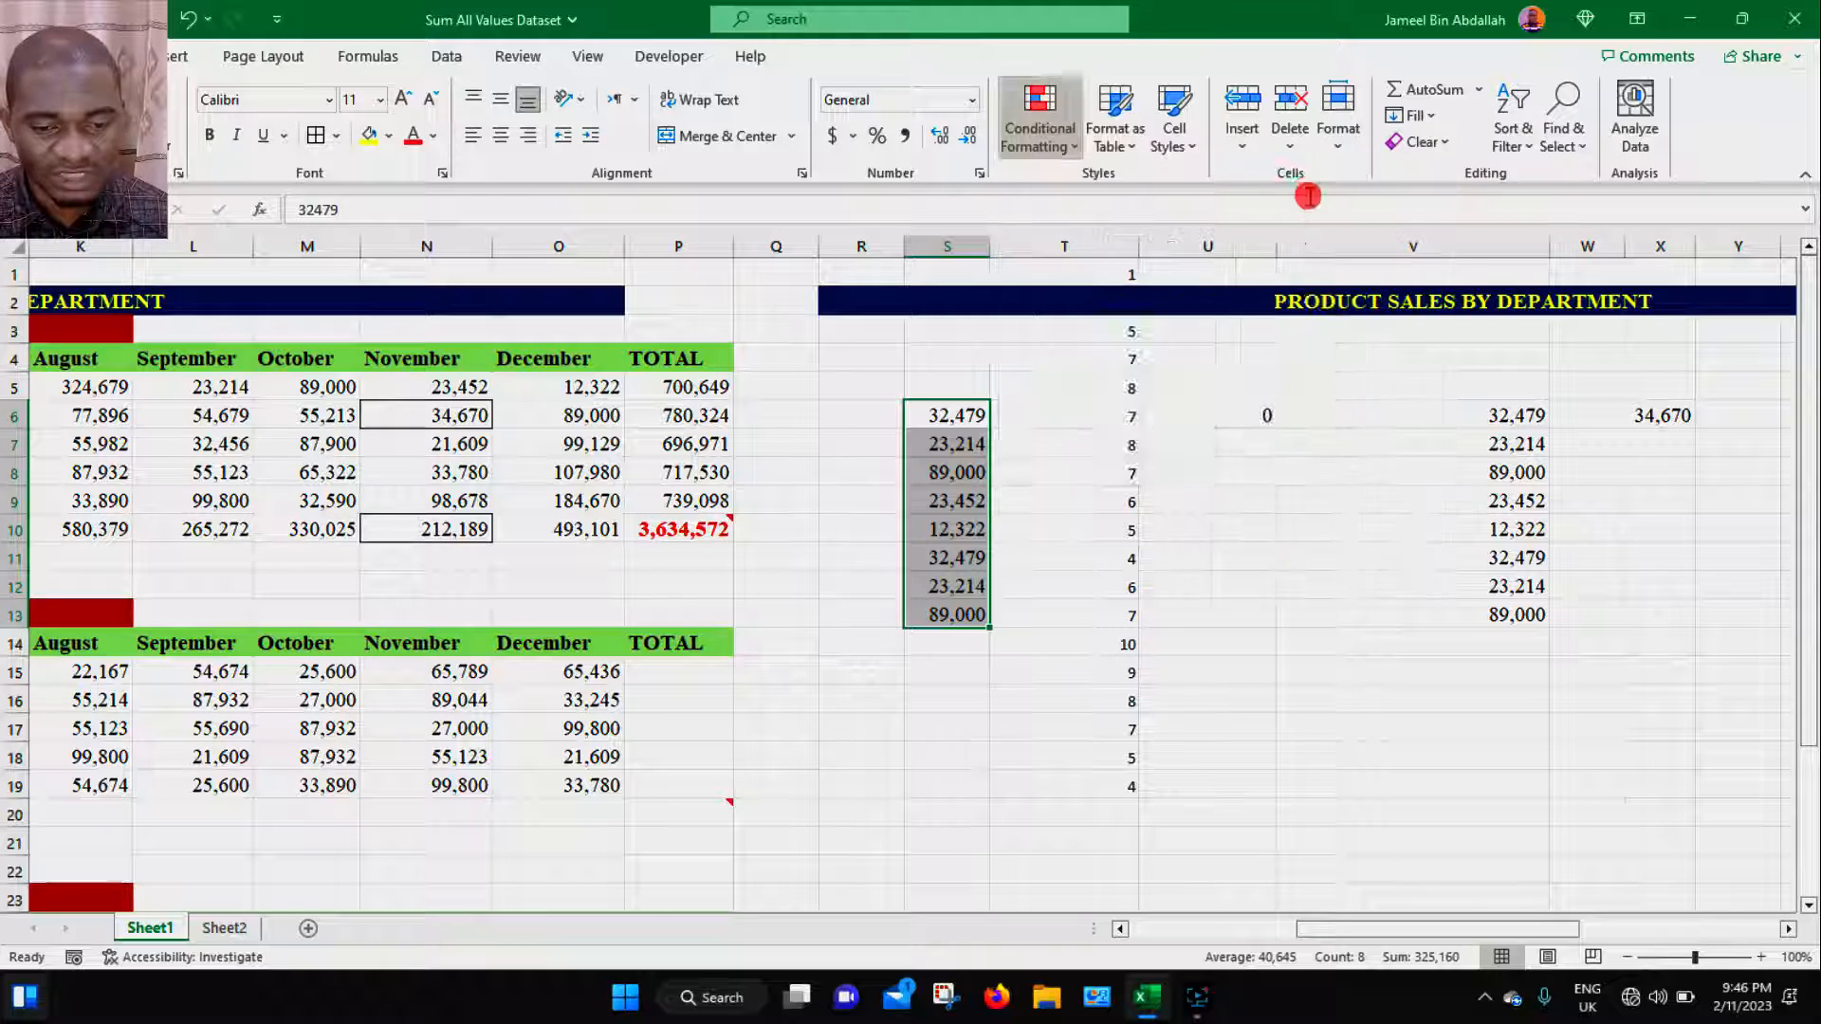
drag(914, 377, 767, 368)
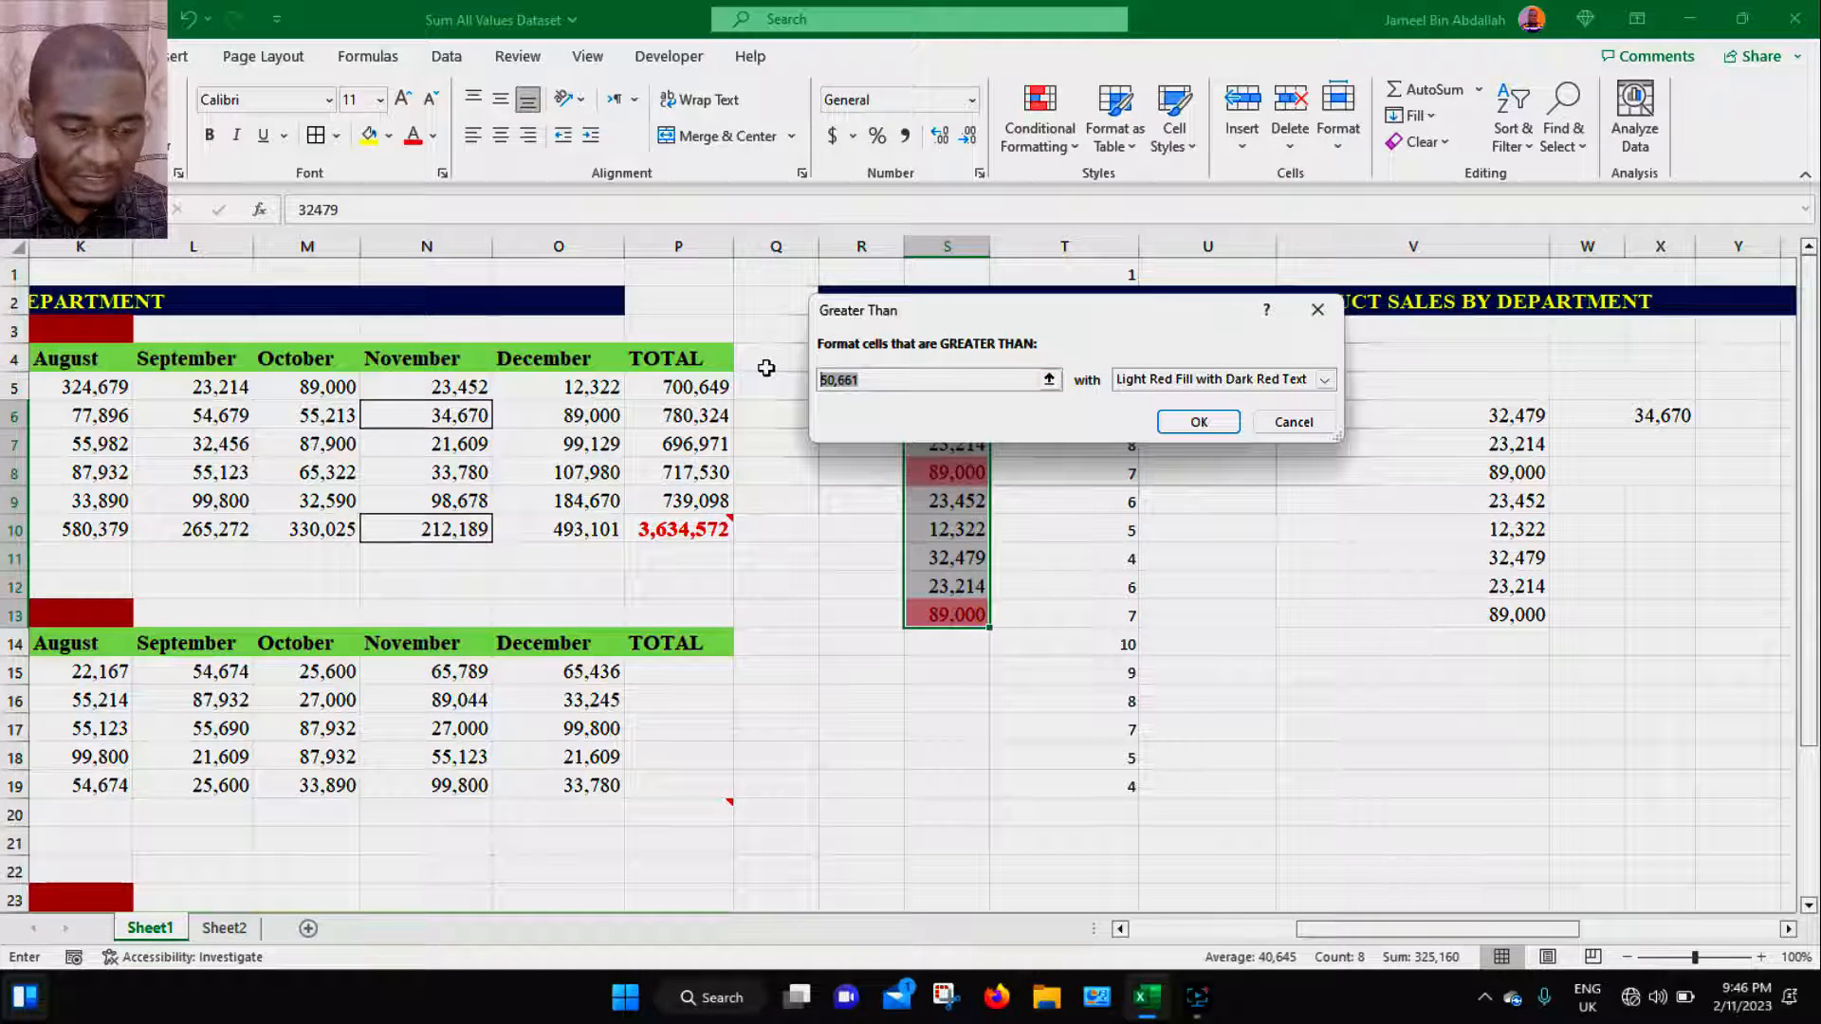
text(20)
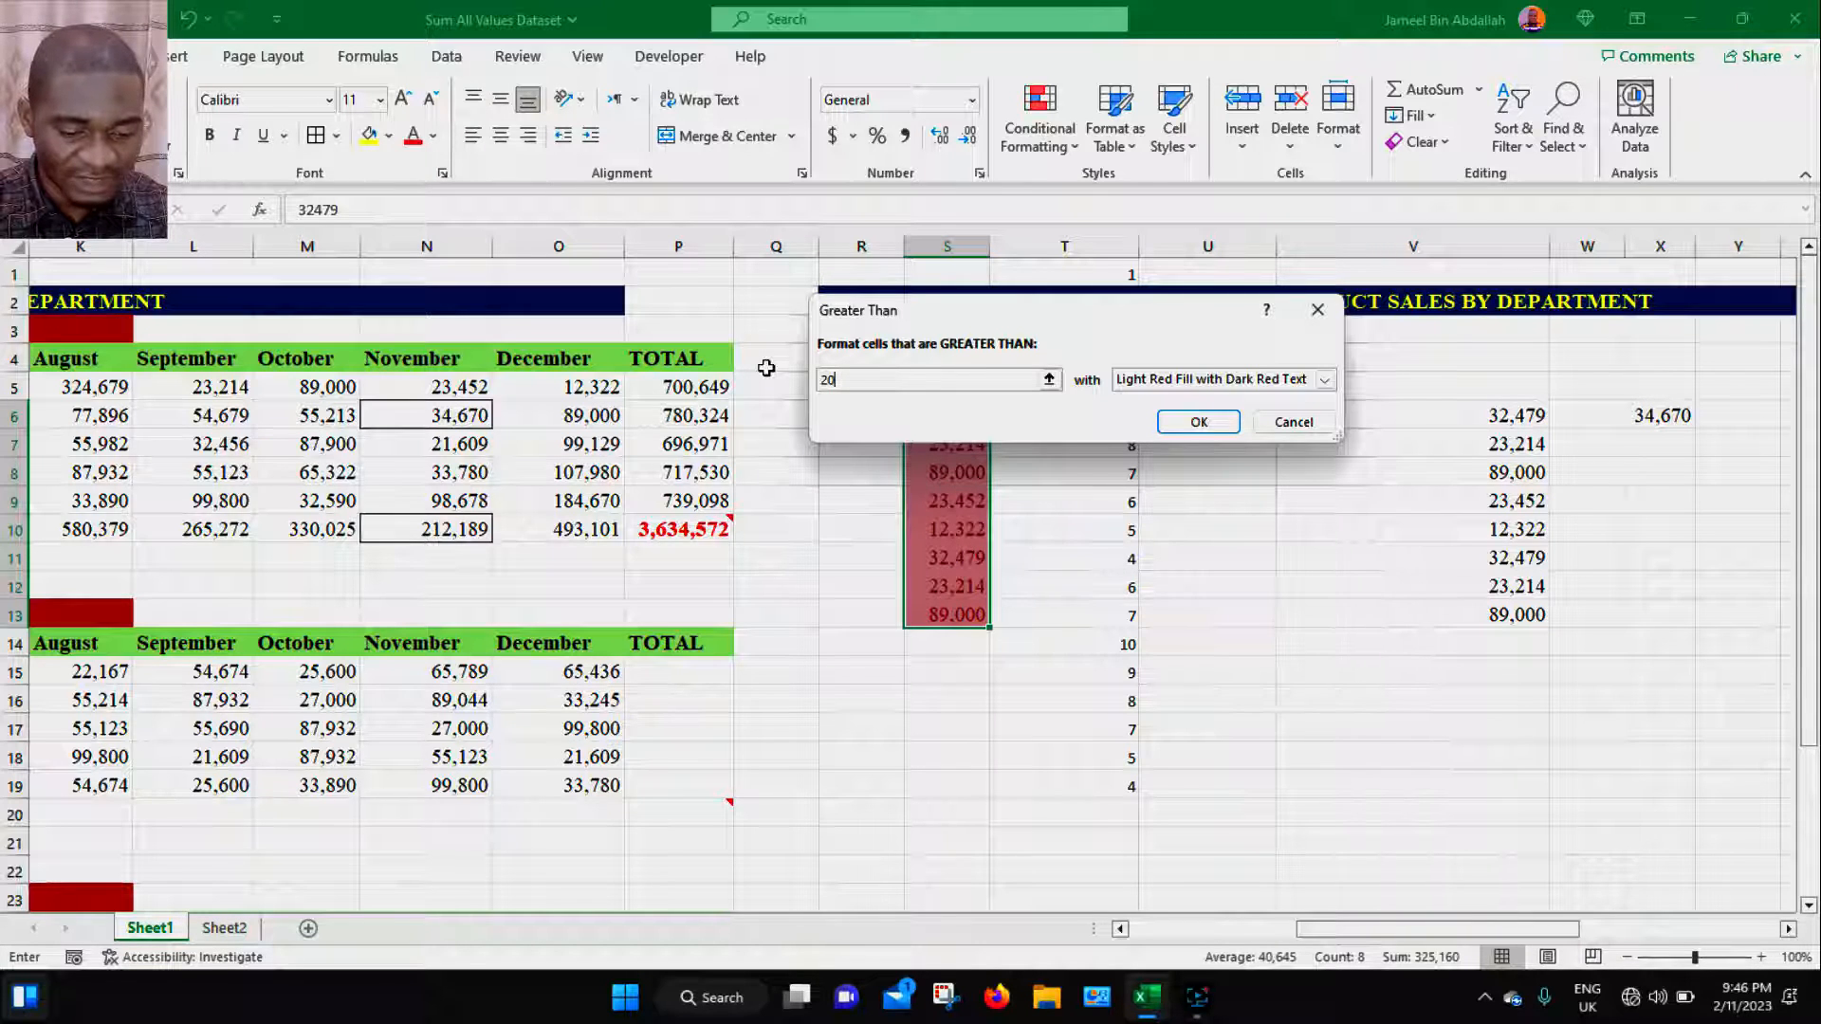
text(,000)
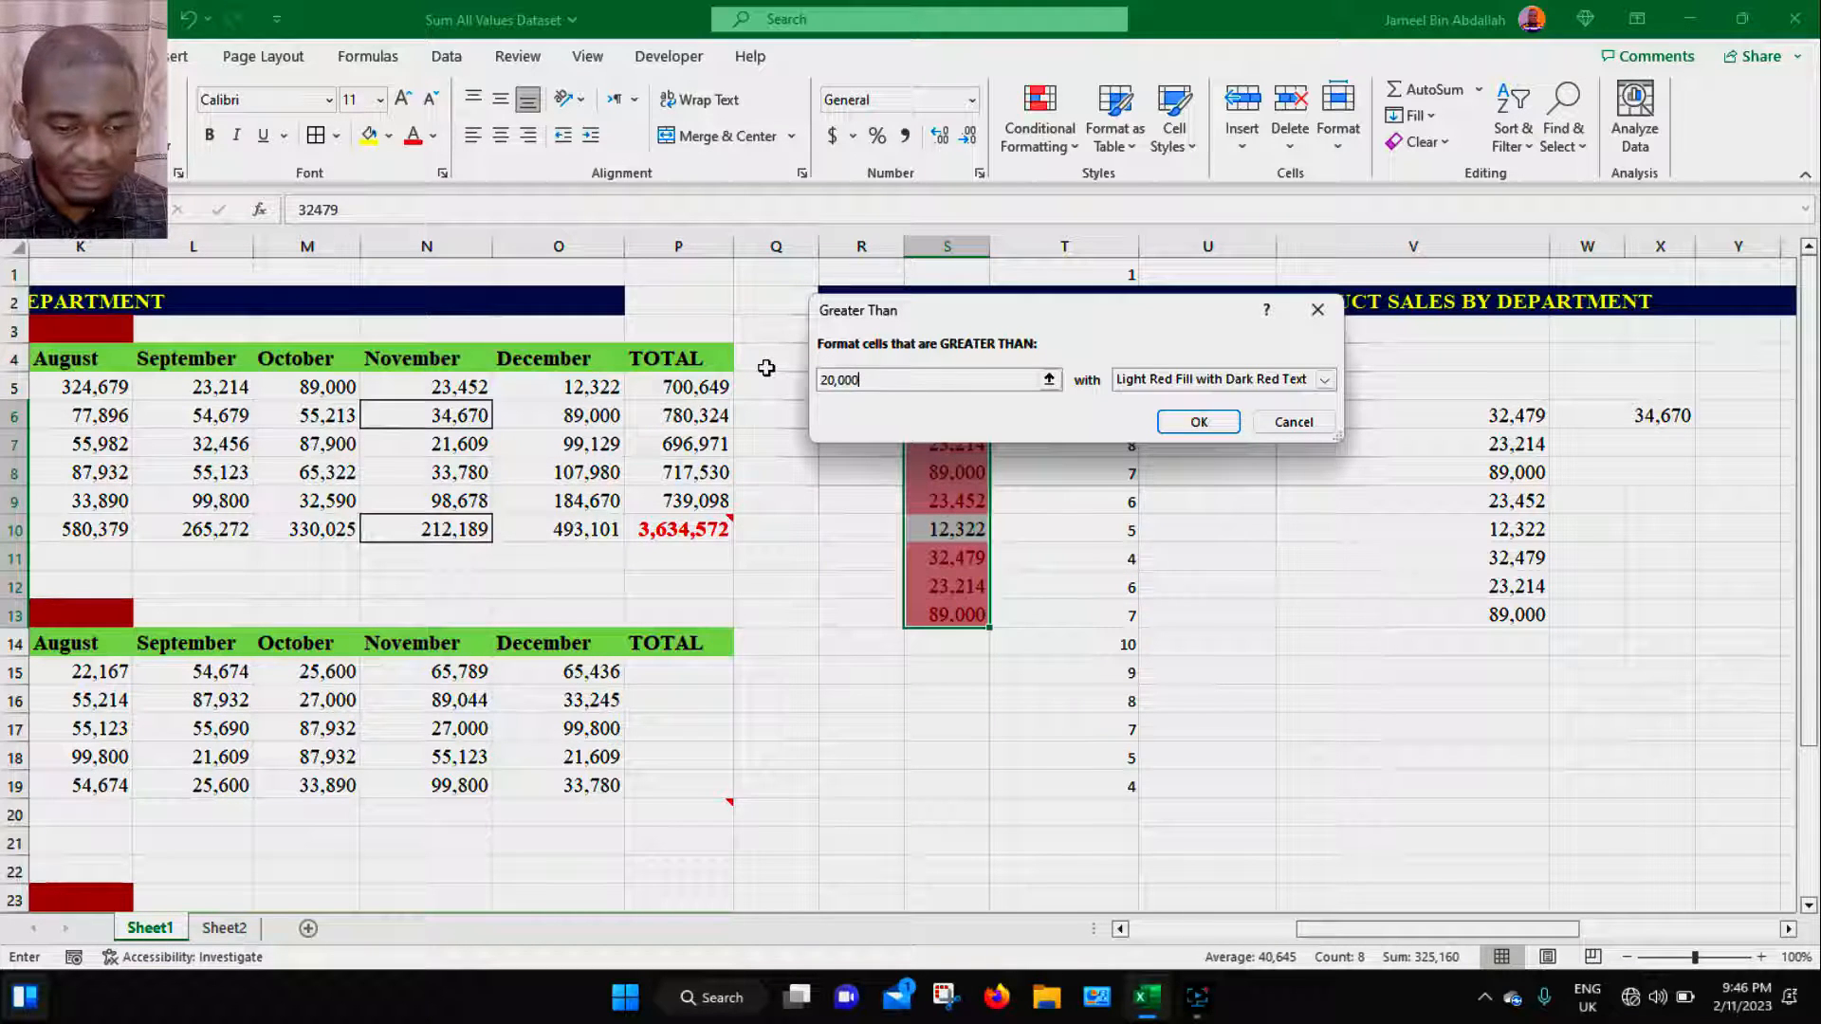
- Set the rule's format to a custom dark green fill and apply the rule
click(1203, 379)
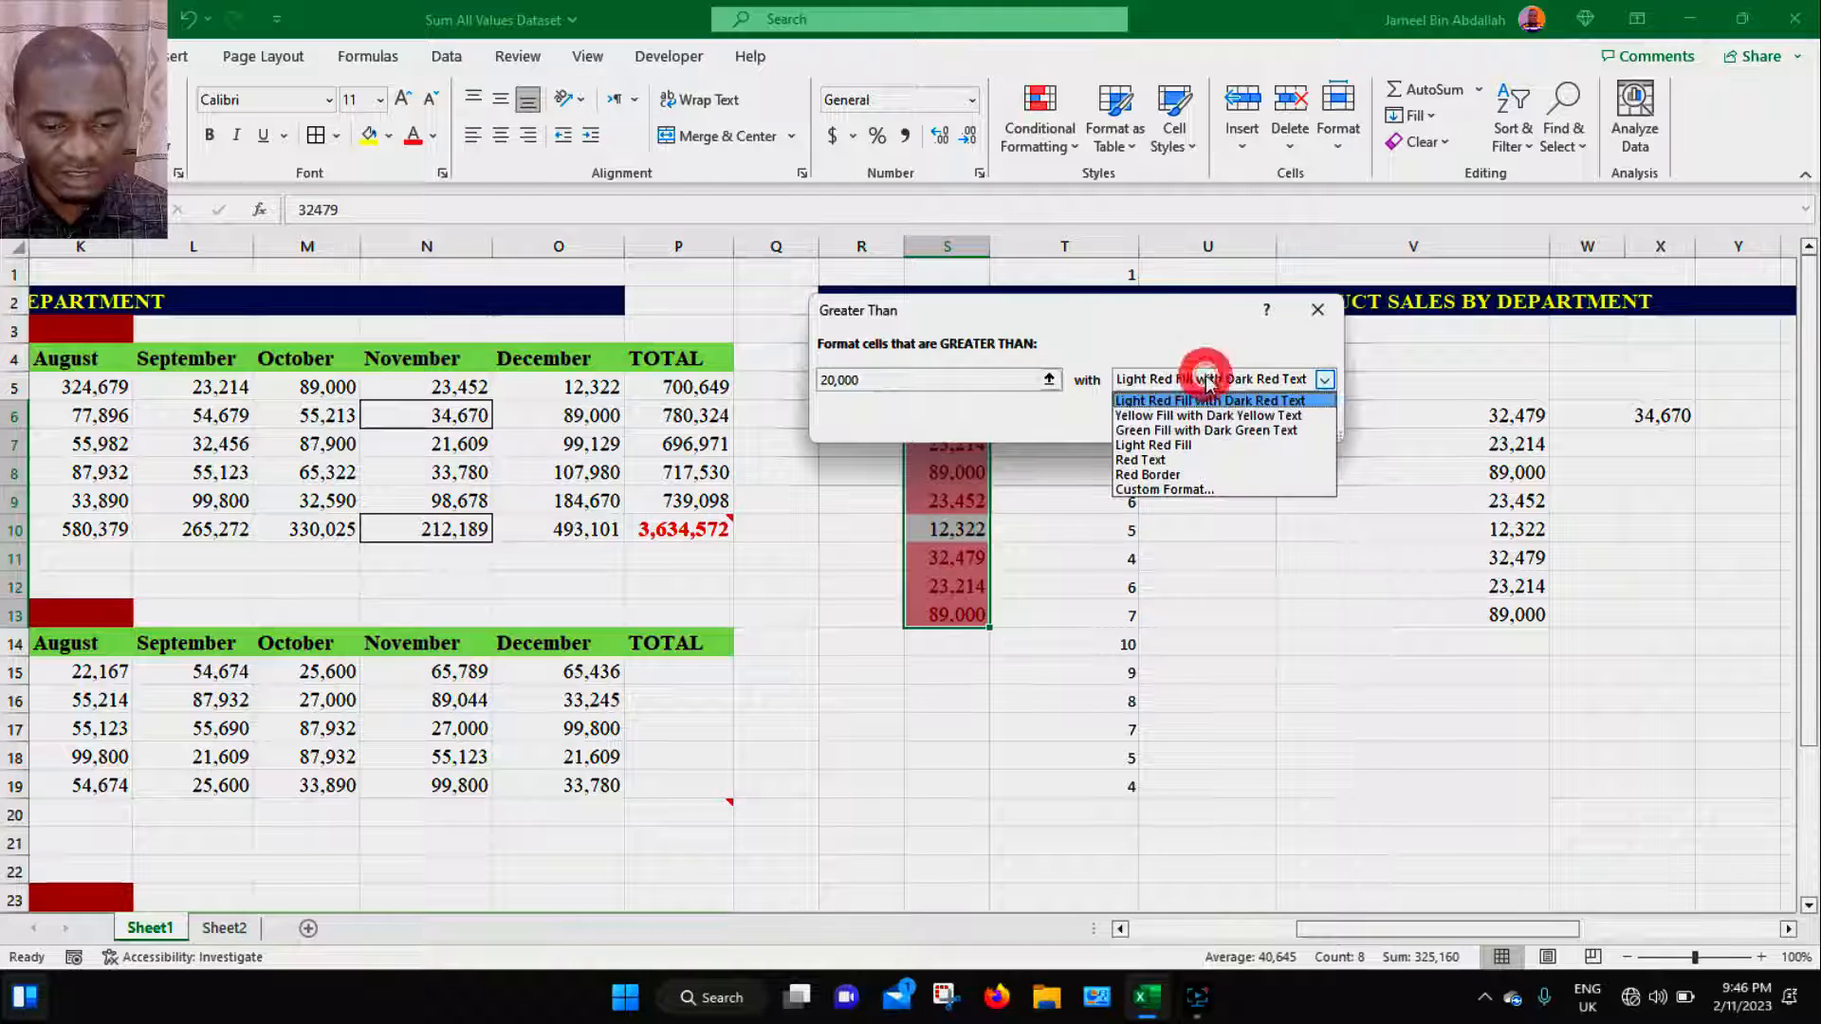
click(1163, 491)
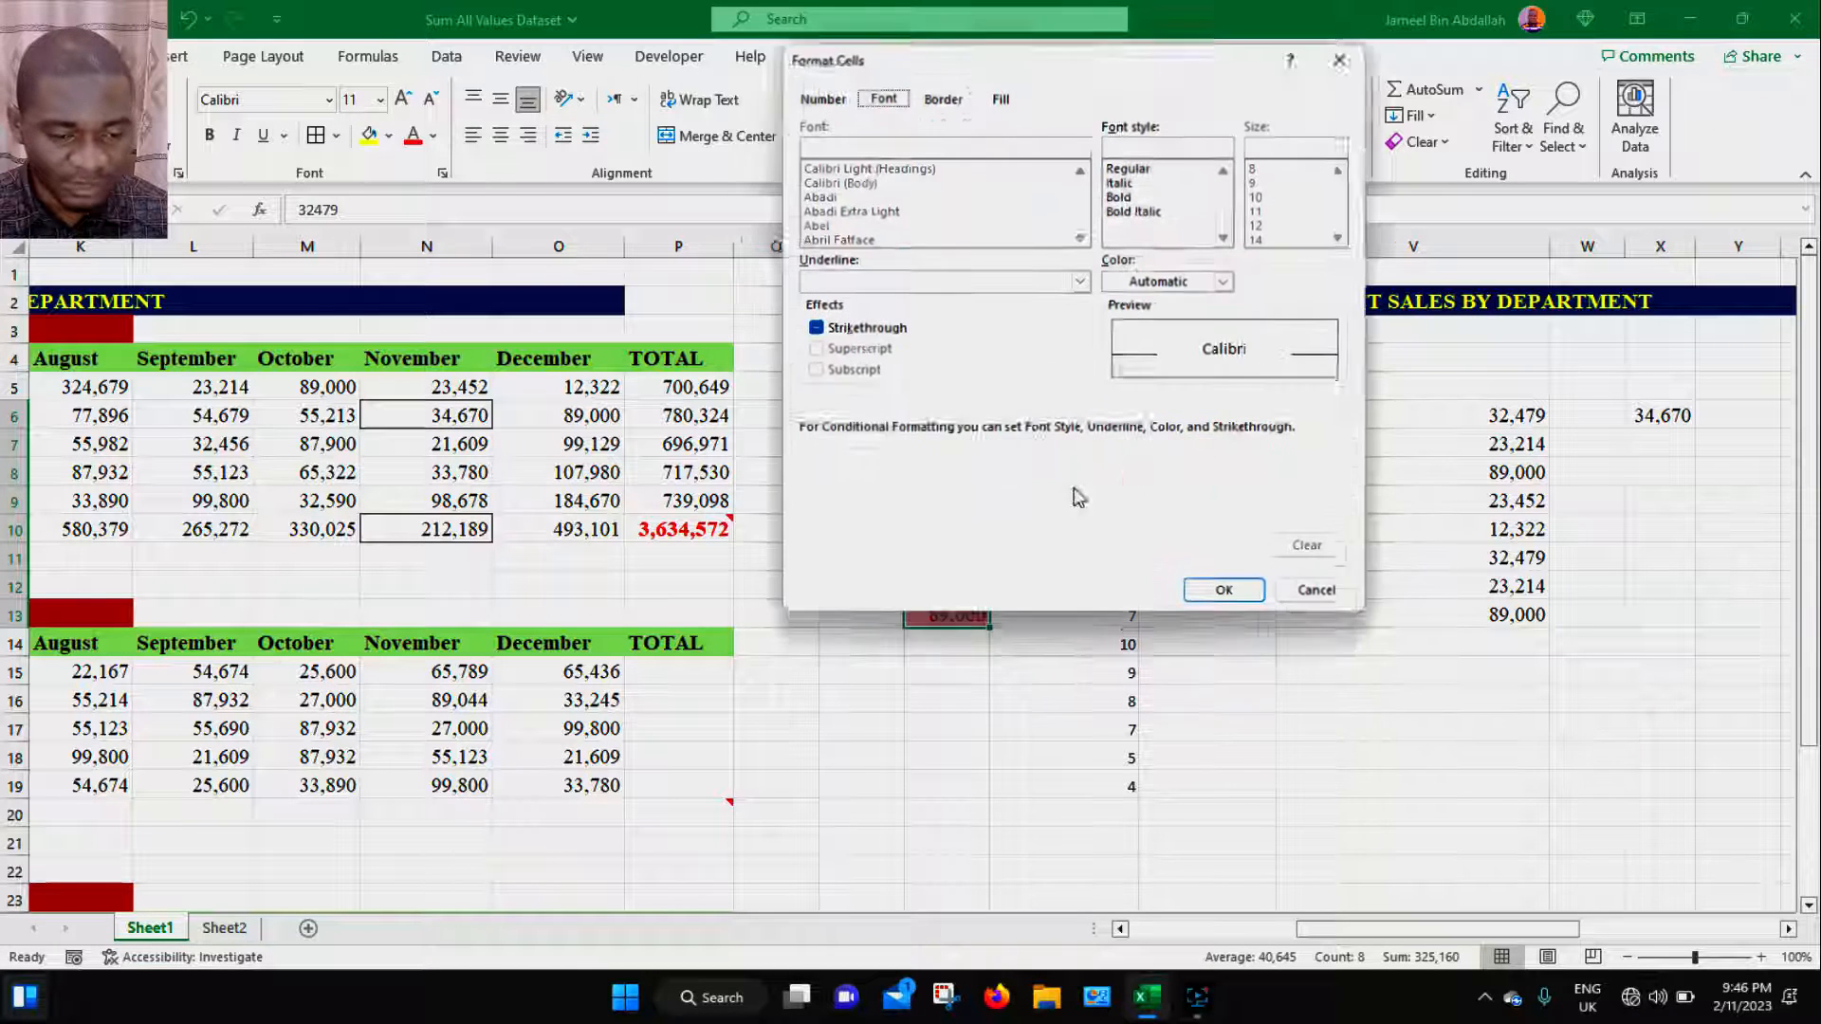
click(1001, 92)
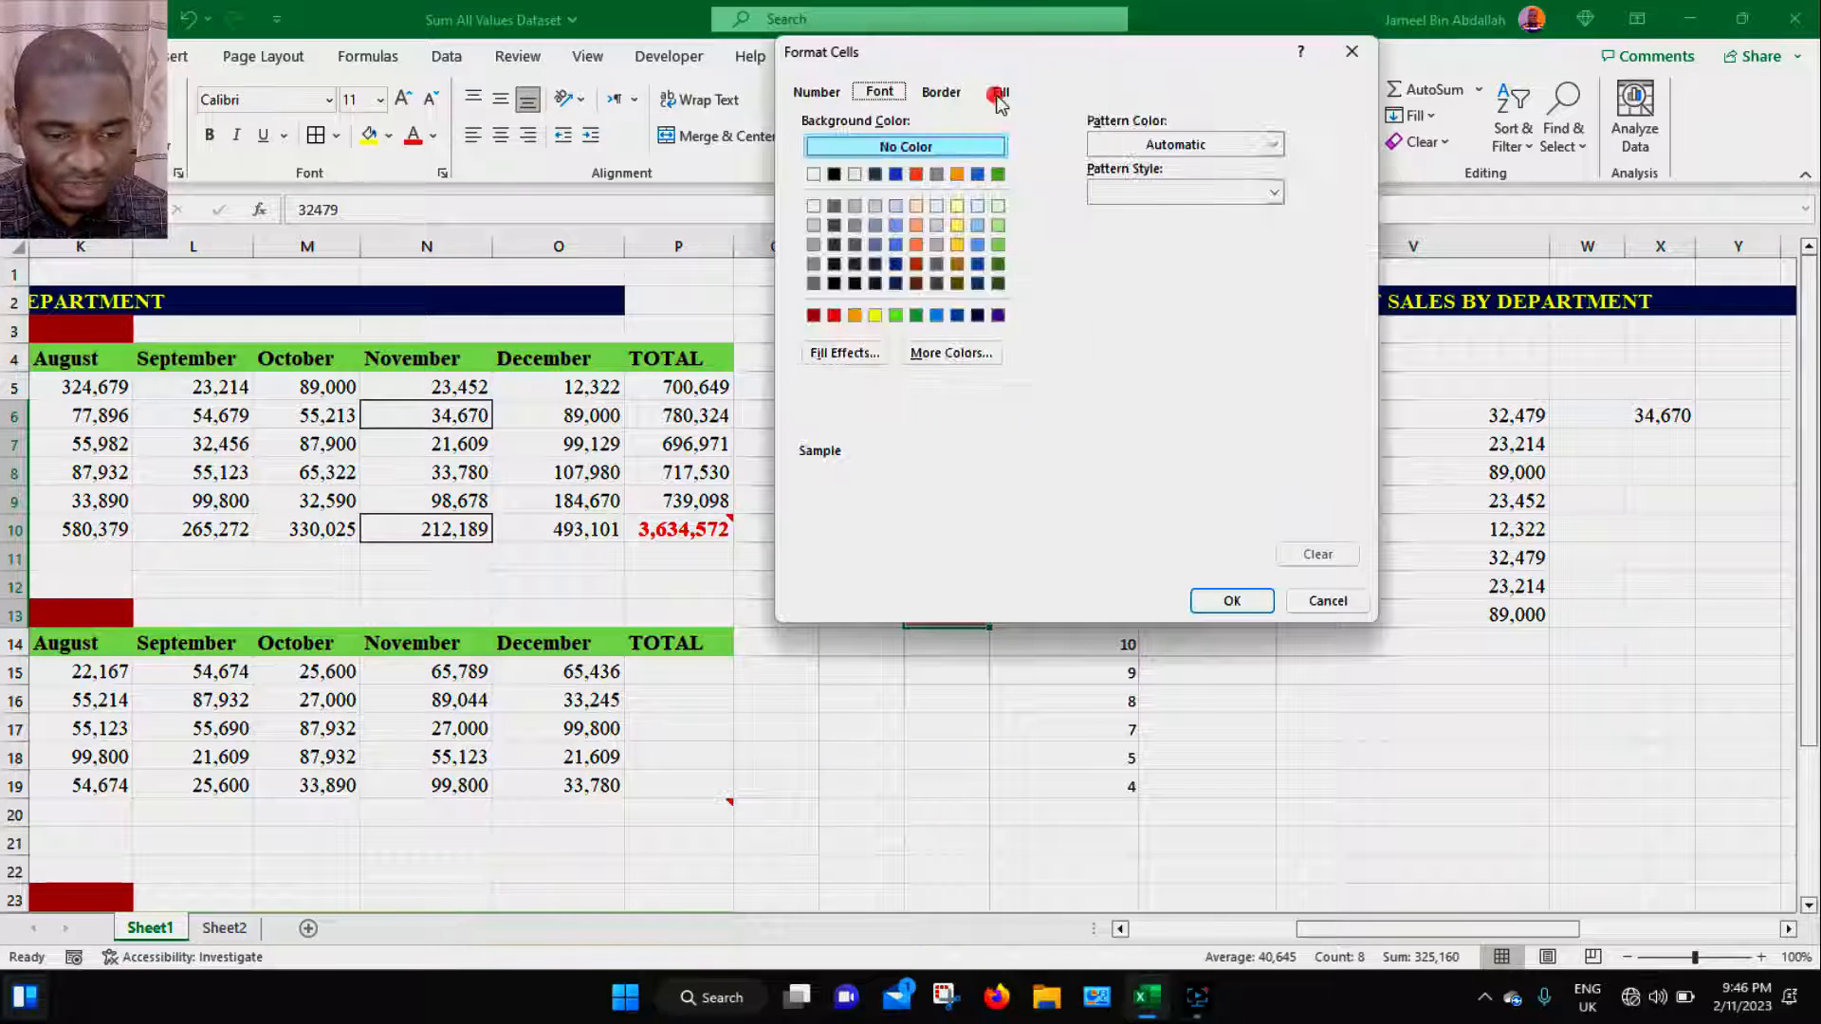
click(997, 284)
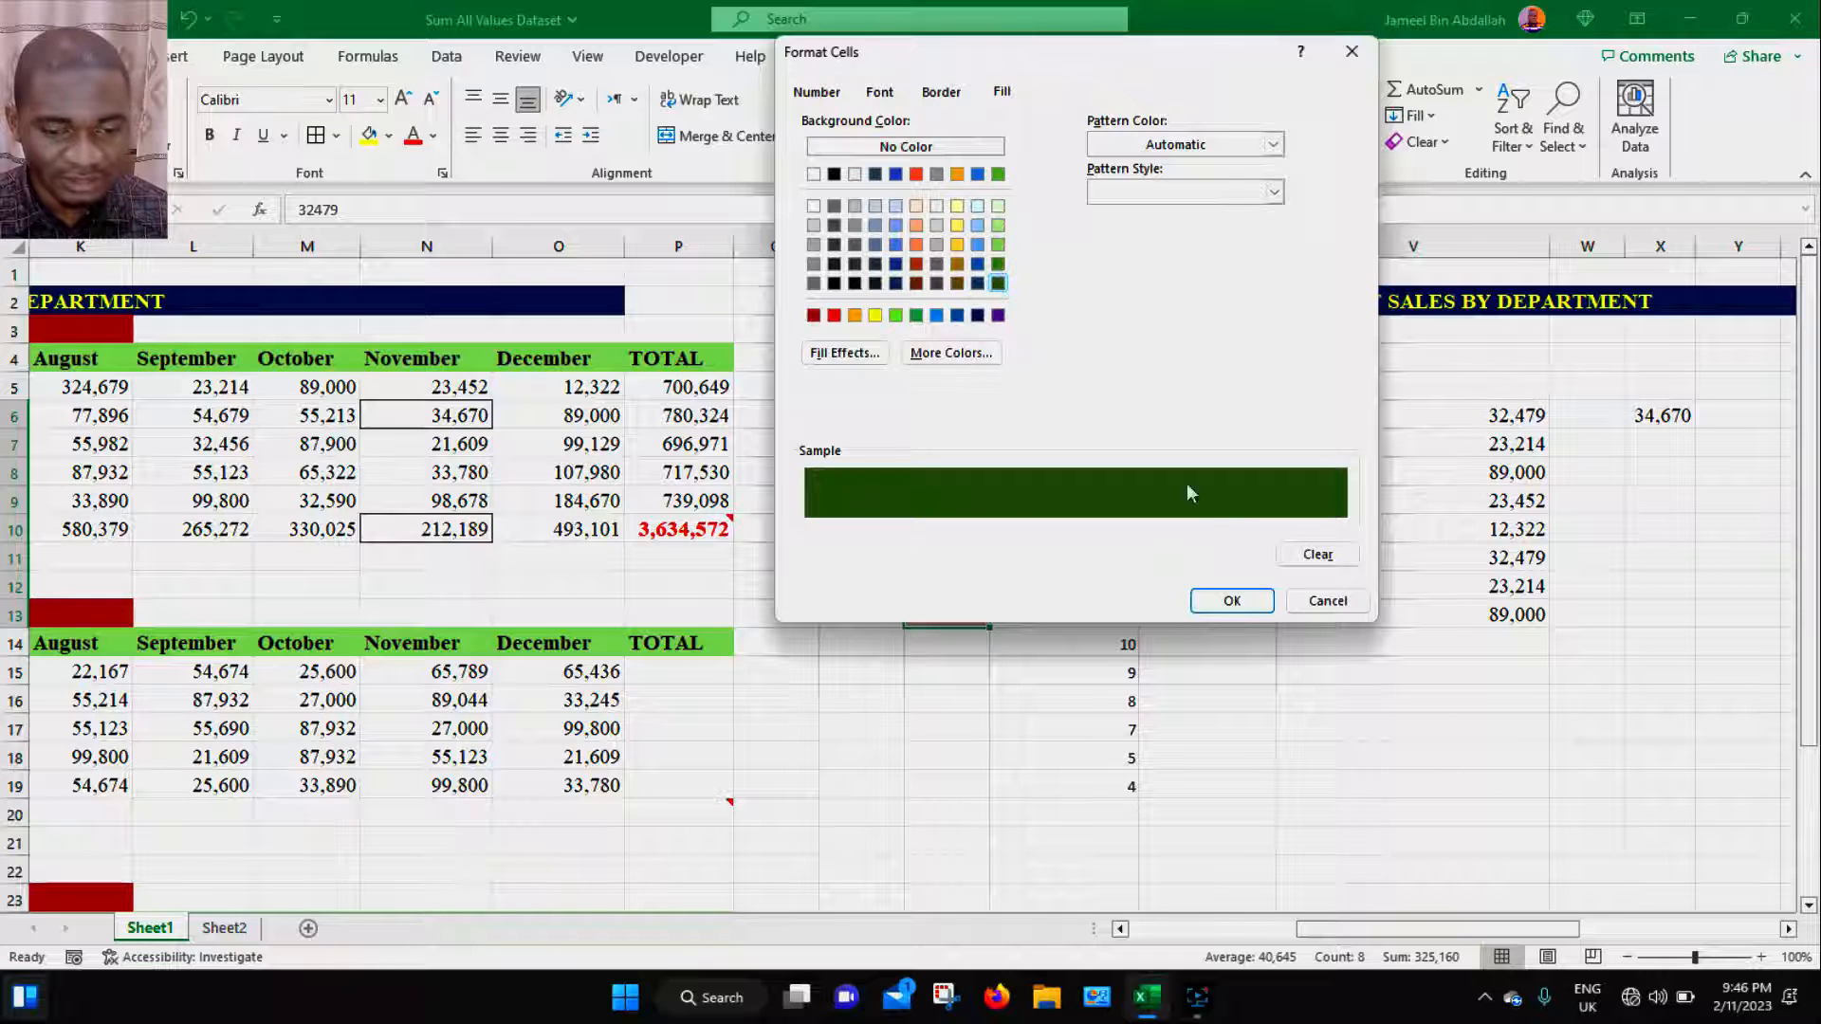
click(1233, 603)
click(1205, 420)
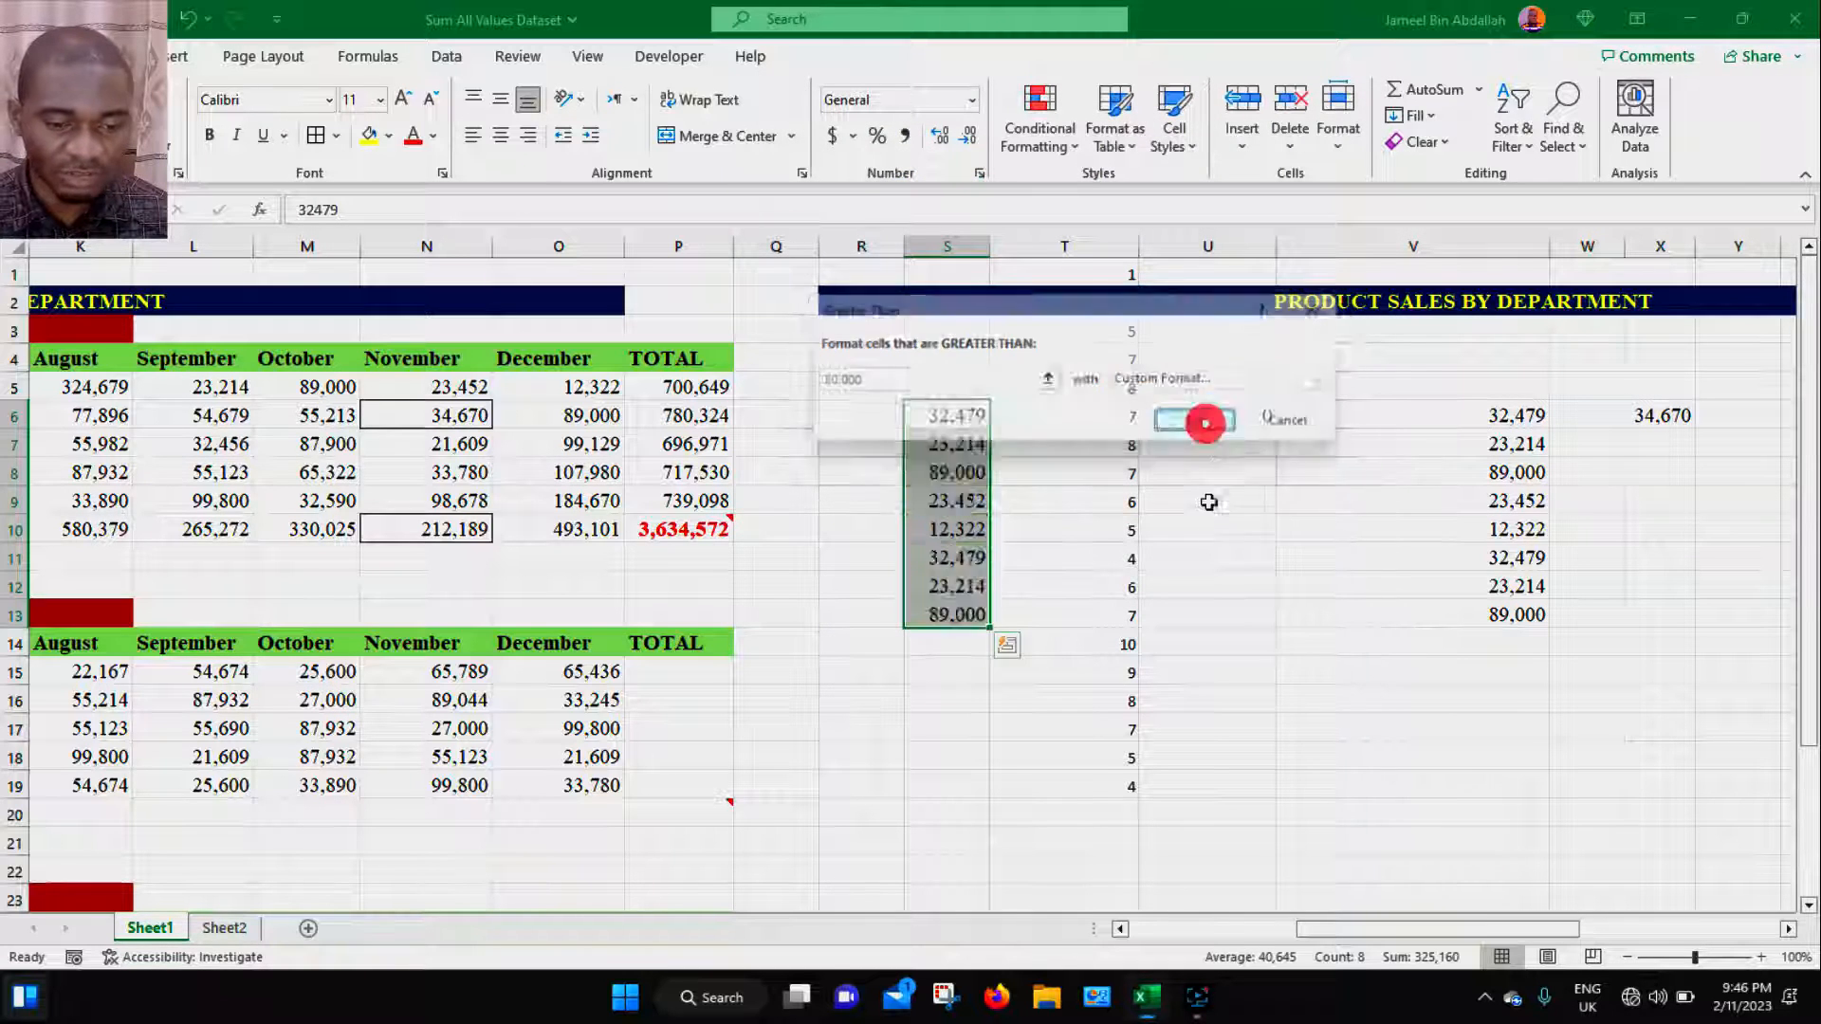
- Change S8 to 19,000 to test the highlight rule
click(1221, 590)
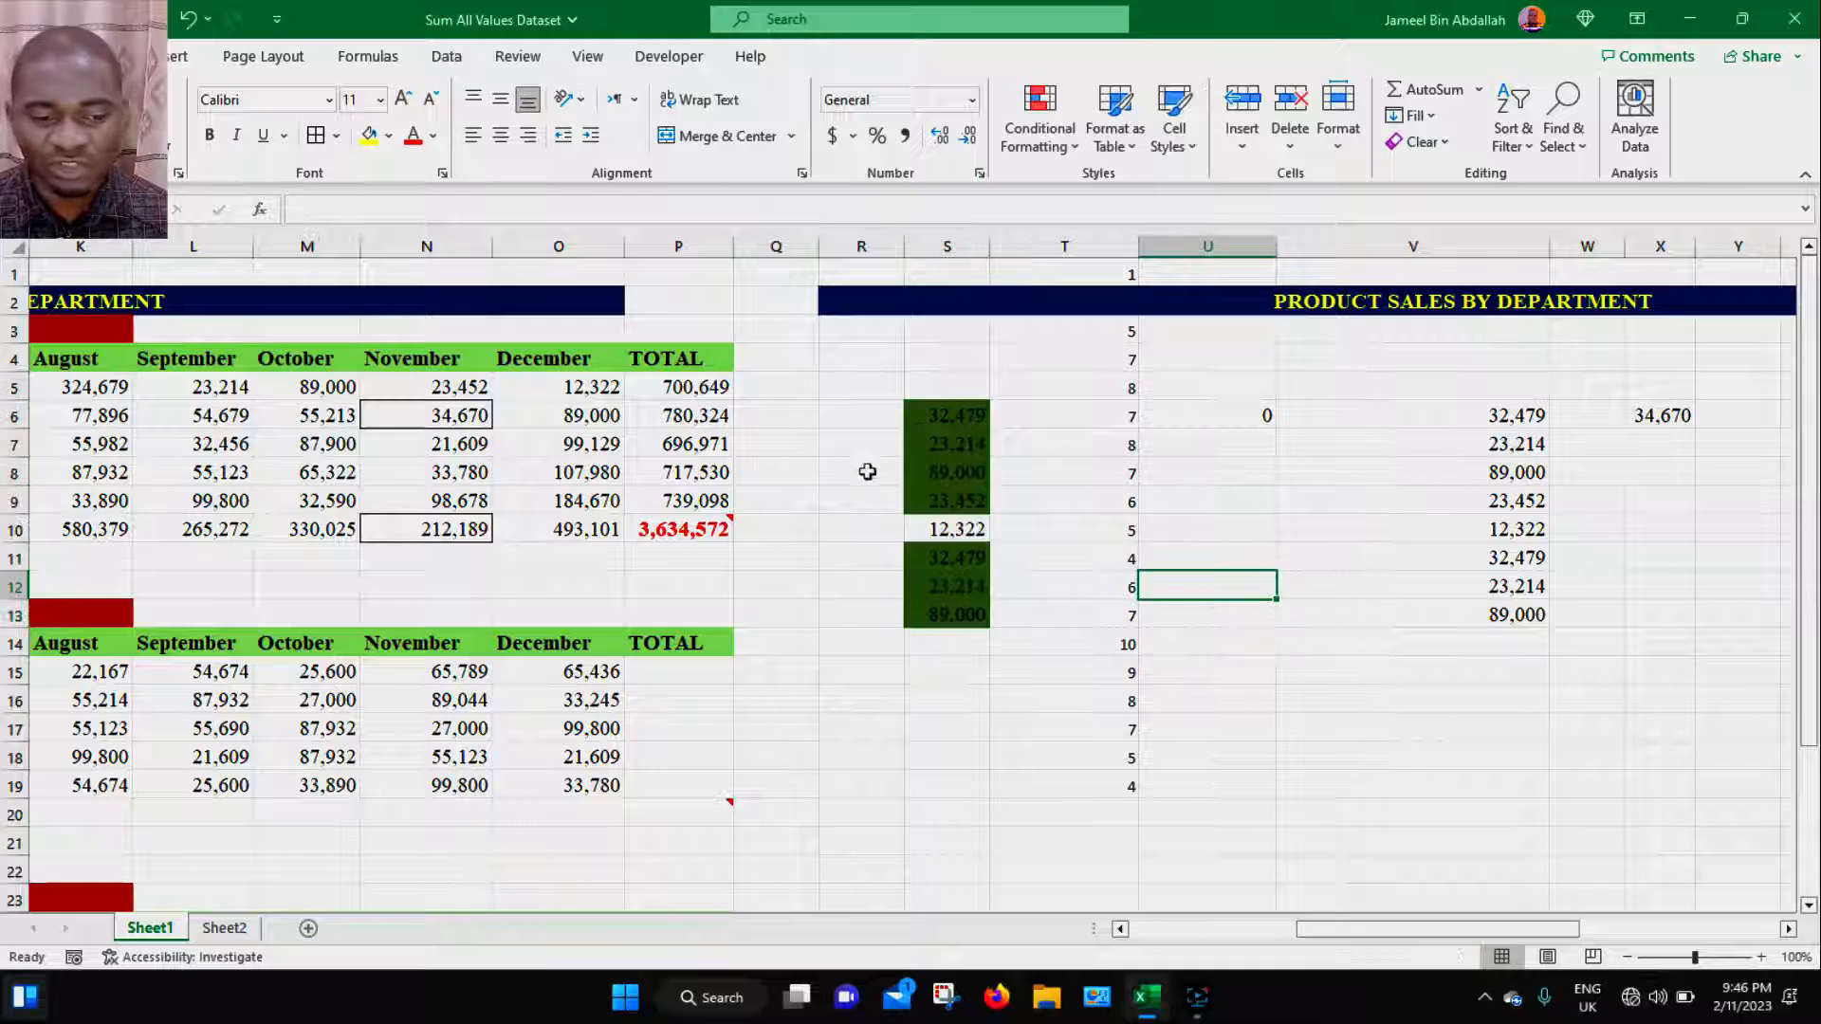
drag(930, 417, 923, 608)
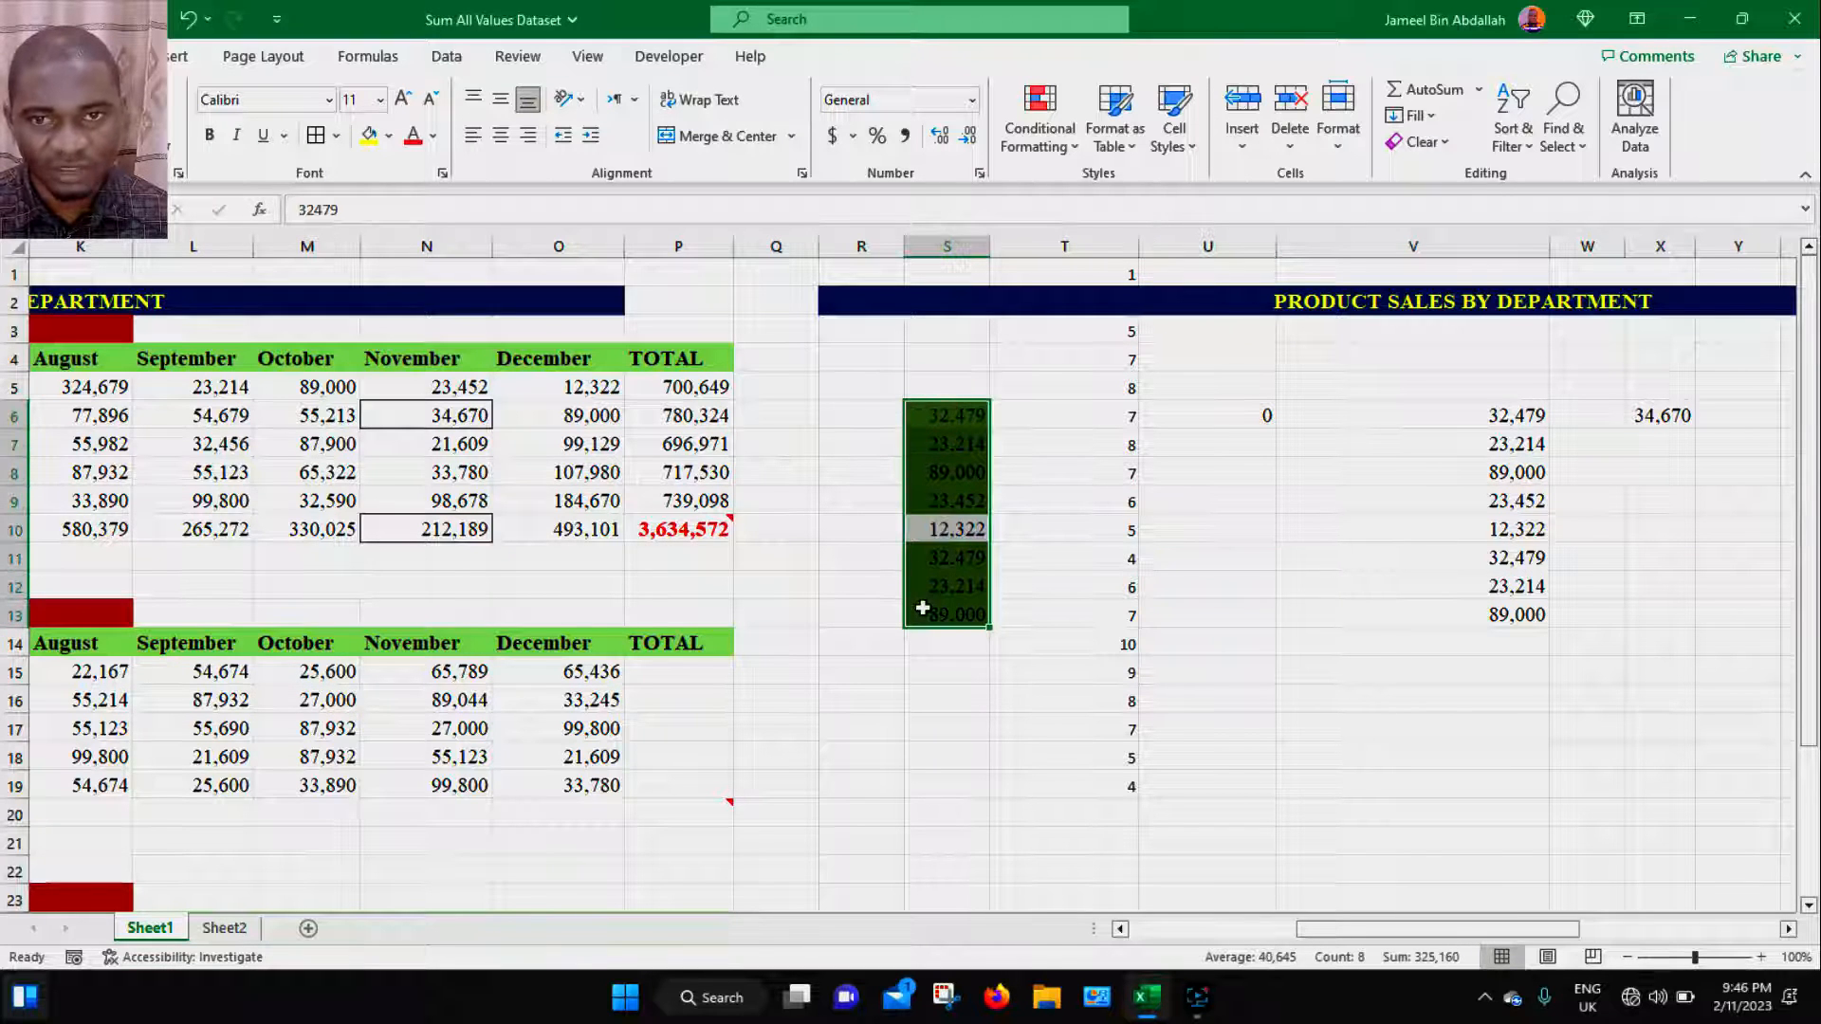
click(949, 497)
click(953, 414)
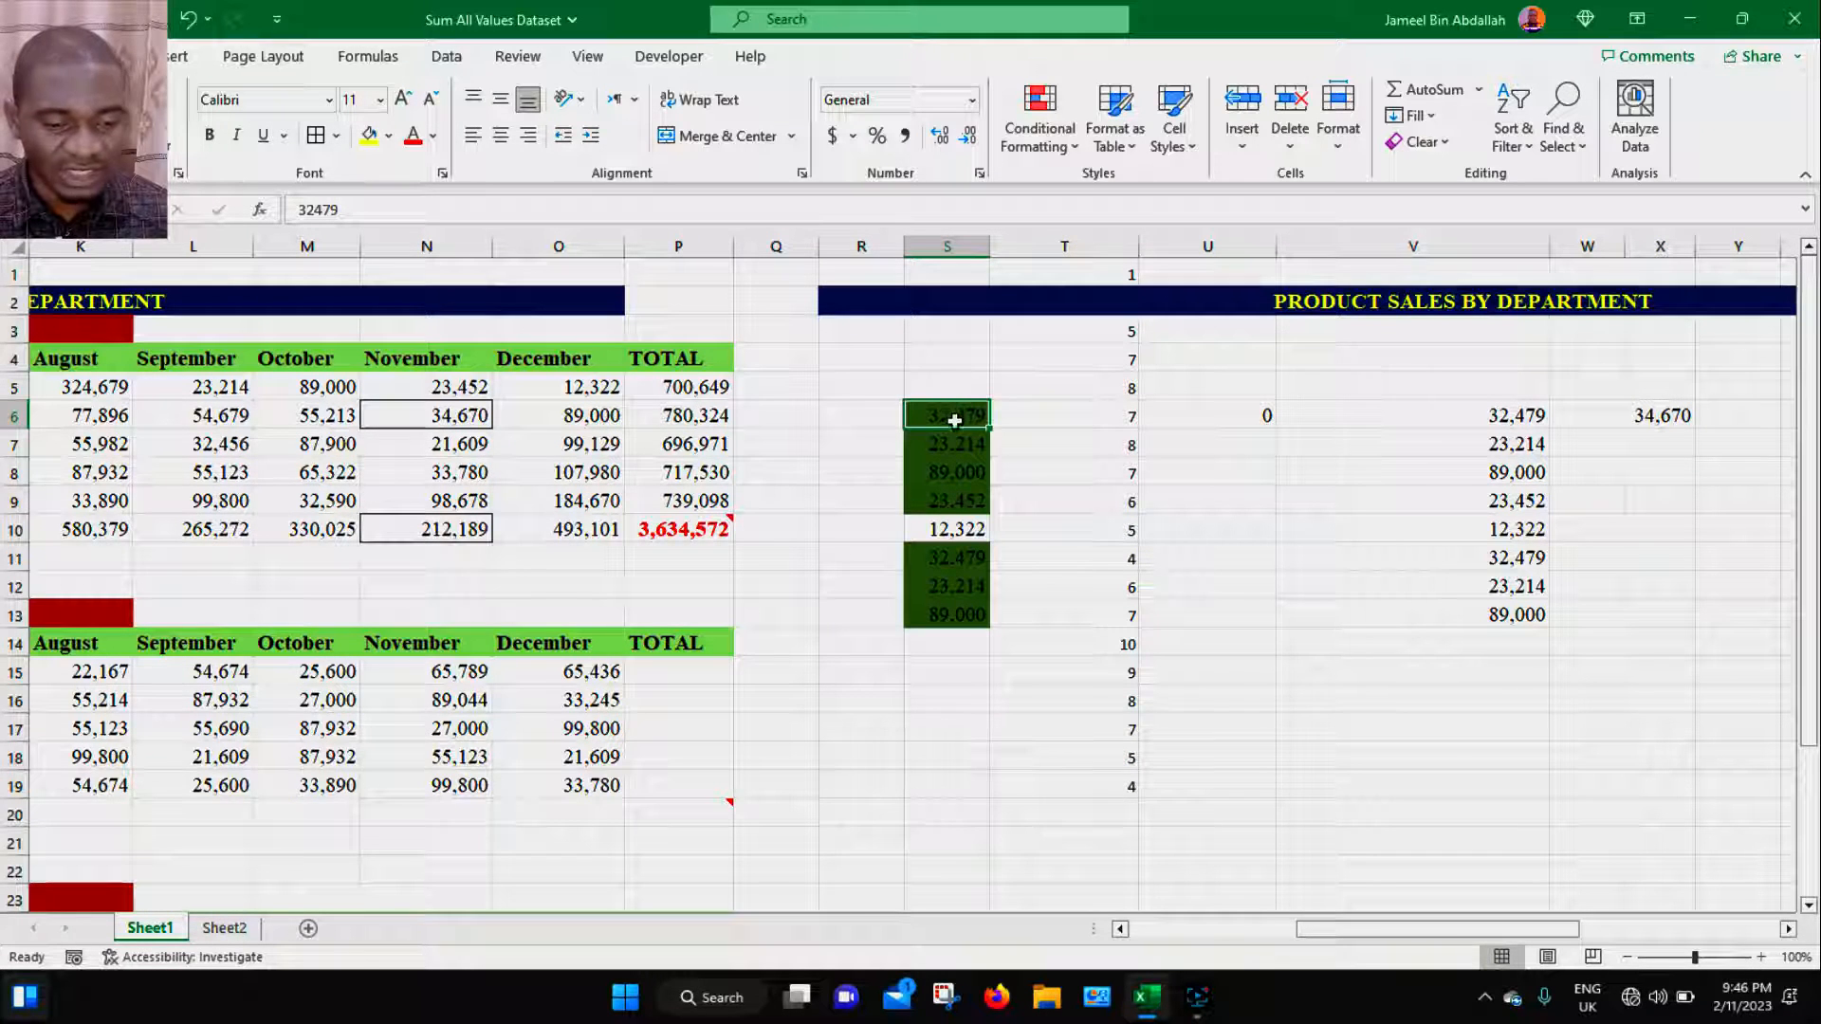
drag(951, 452, 946, 619)
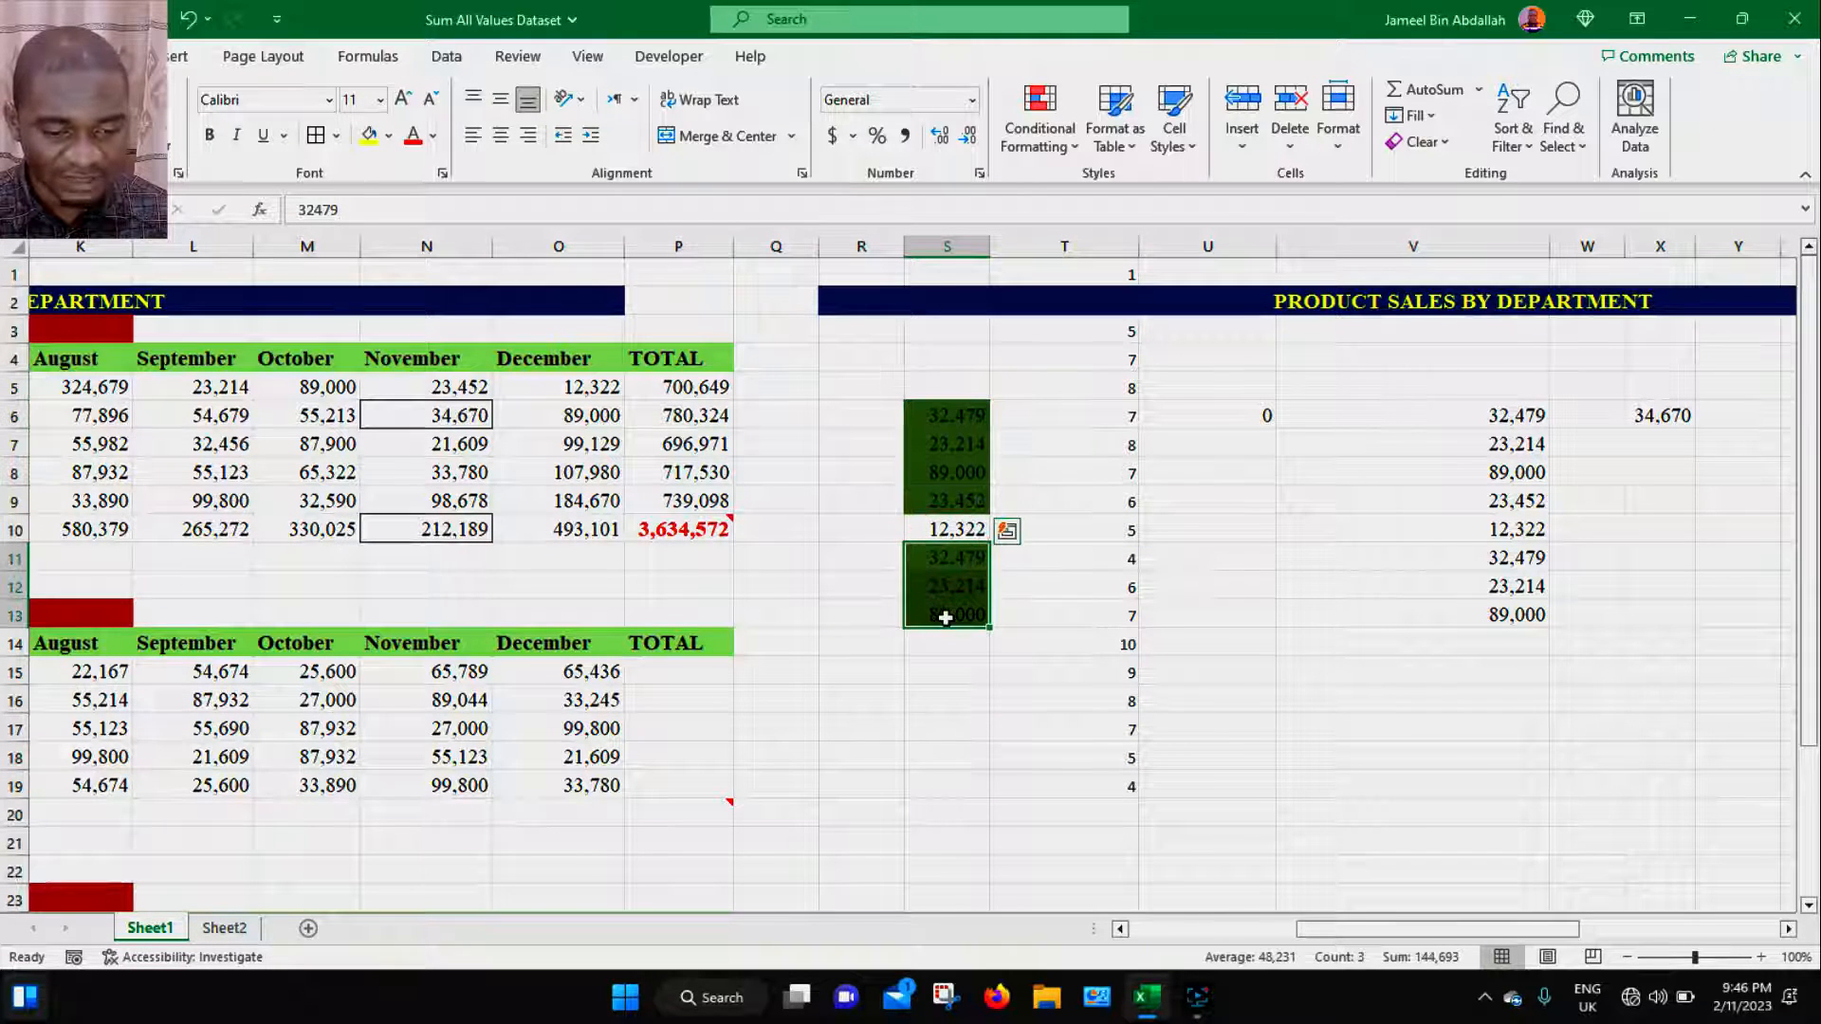
double_click(957, 472)
click(912, 471)
key(BackSpace)
text(1)
key(Return)
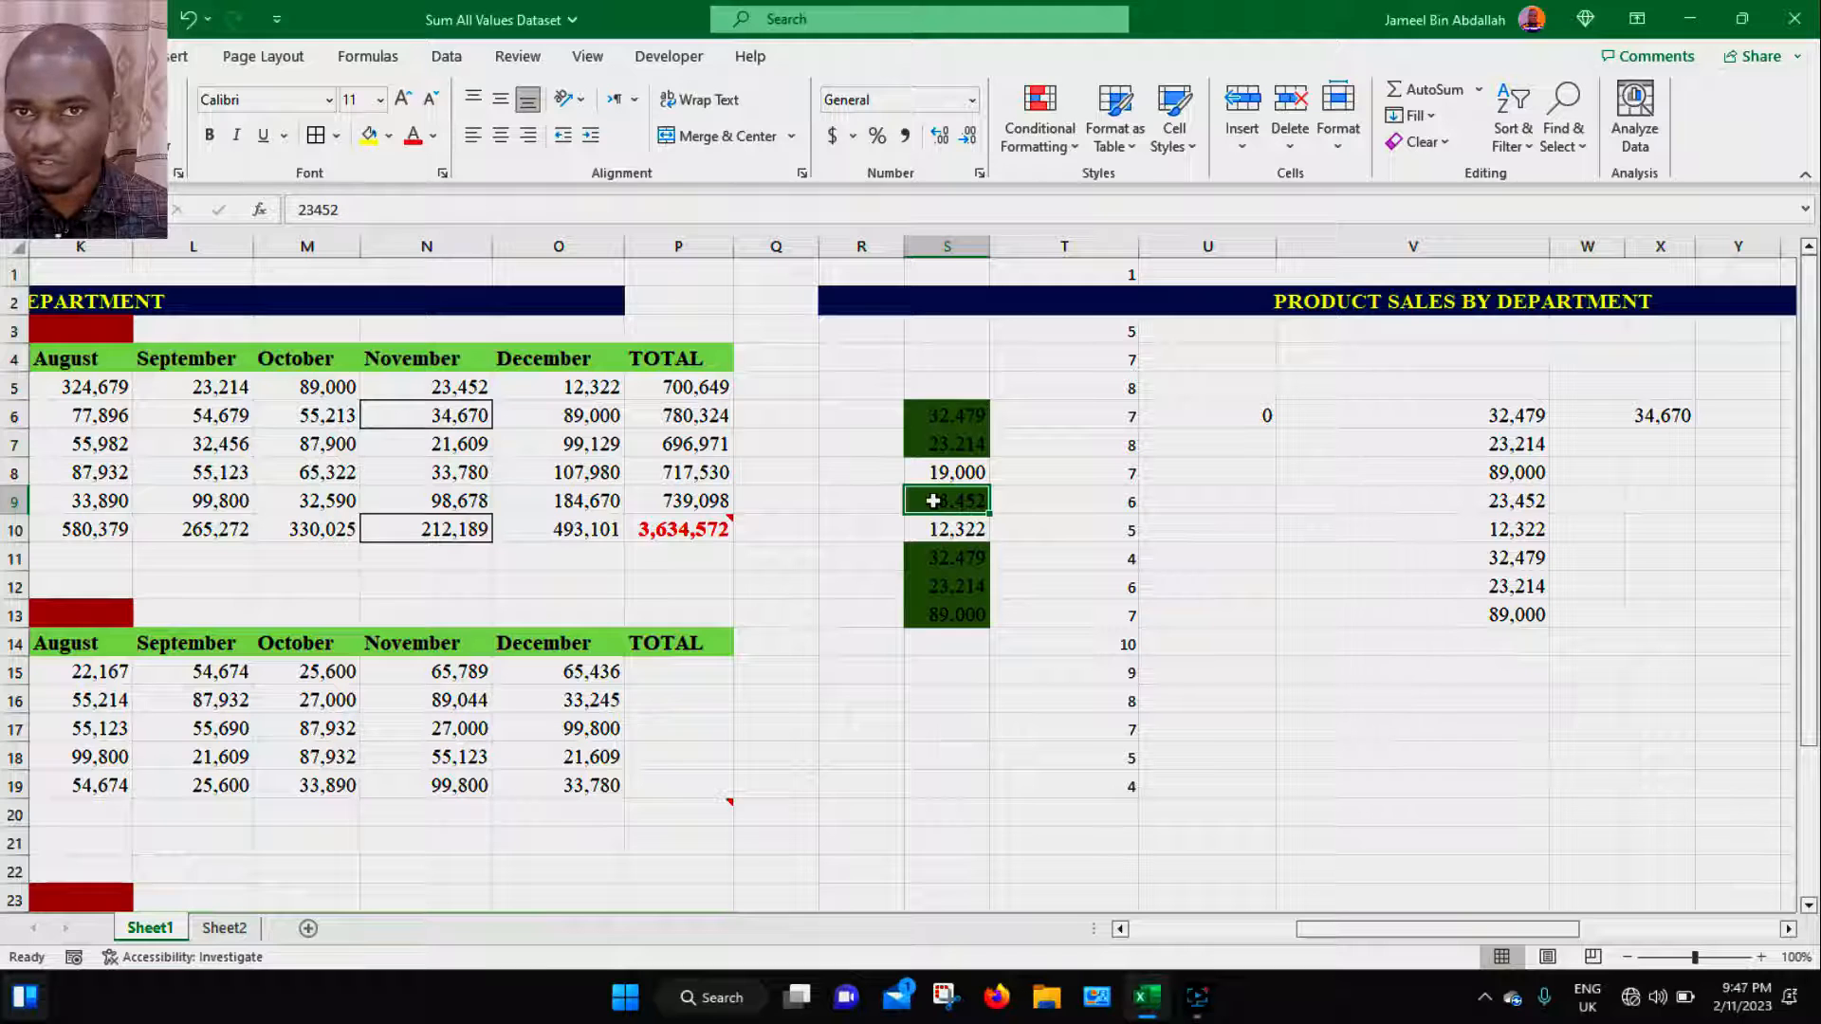
- Copy S6 and paste it into V6 using Paste Special with All merging conditional formats
drag(943, 414, 936, 604)
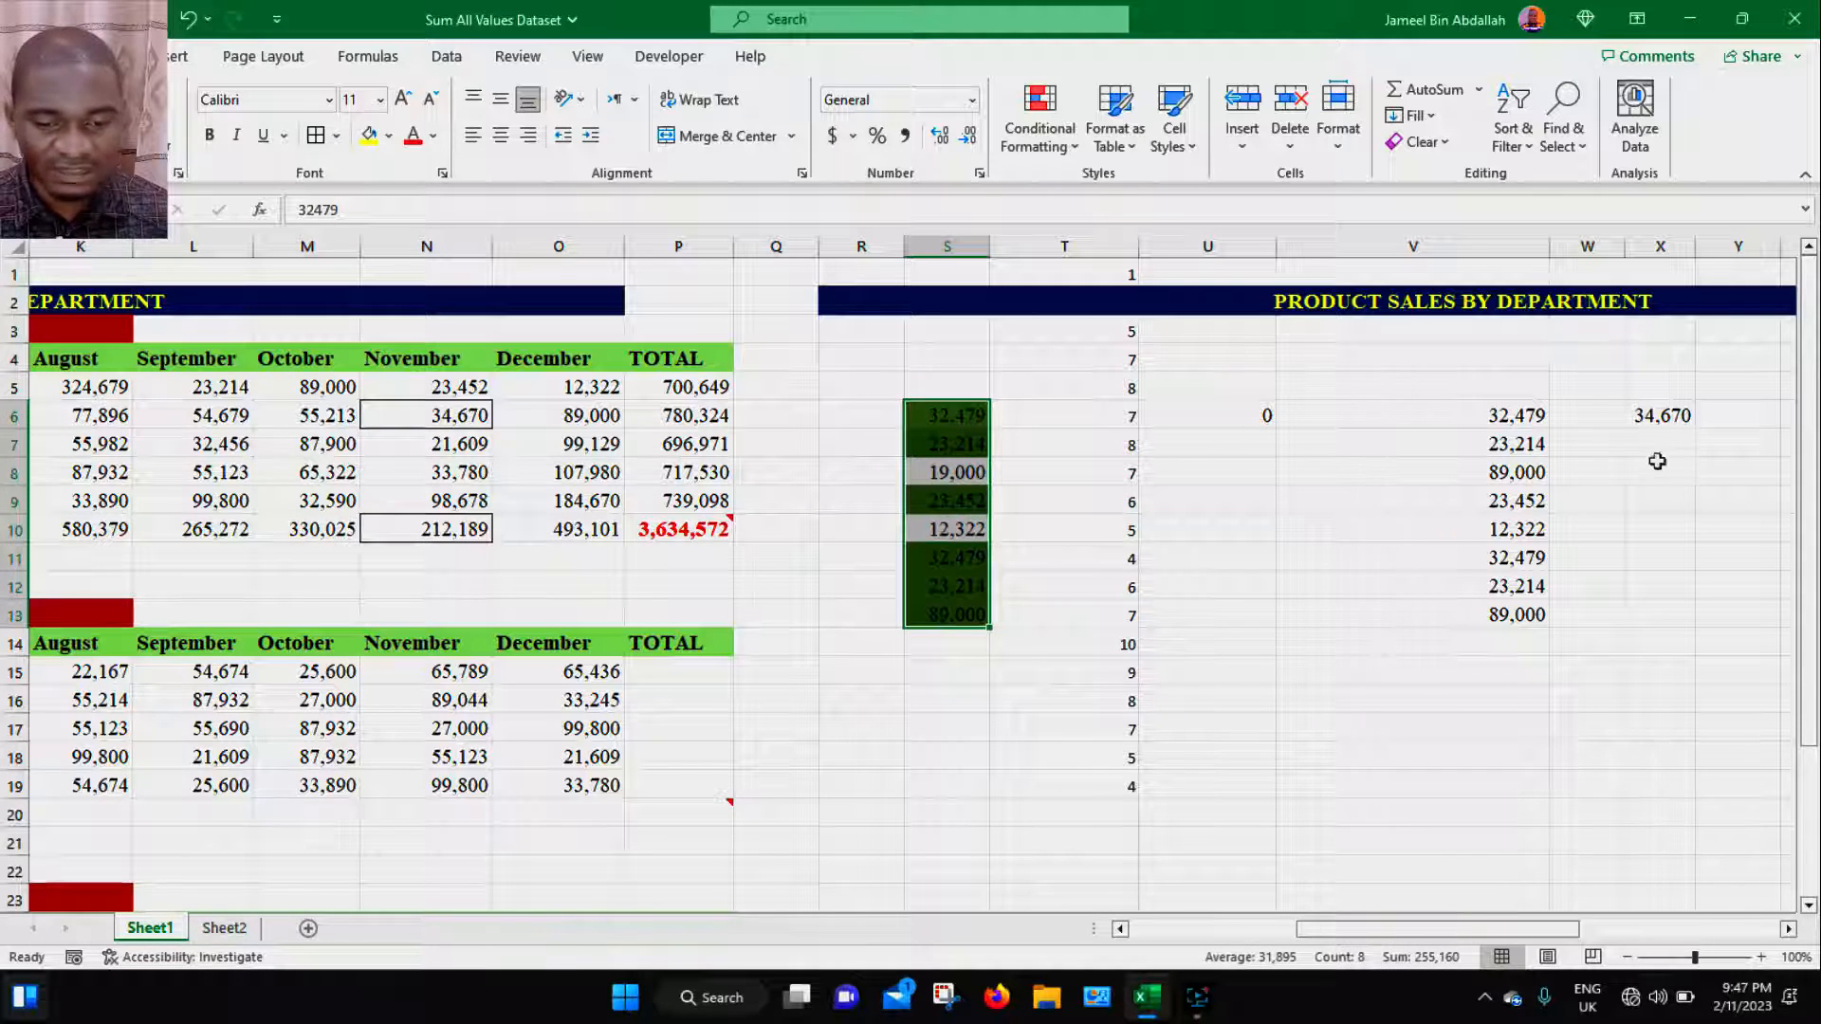
drag(1490, 415, 1499, 557)
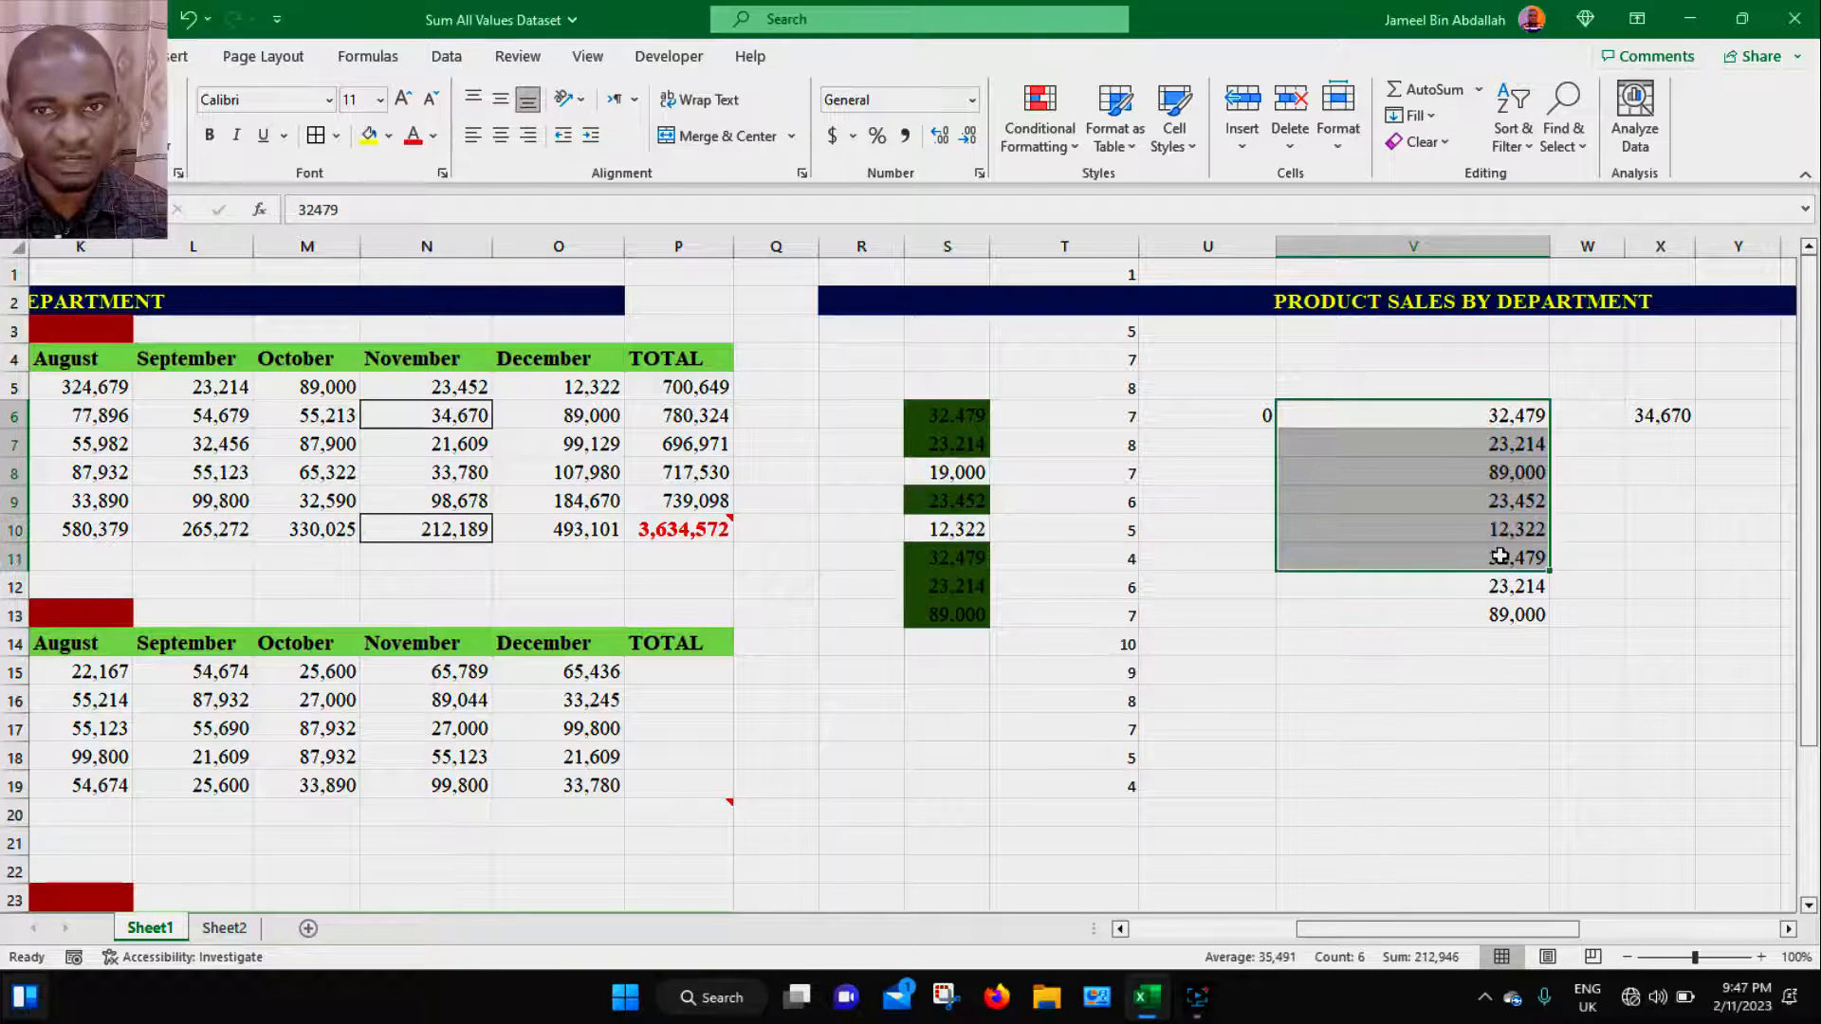
click(956, 411)
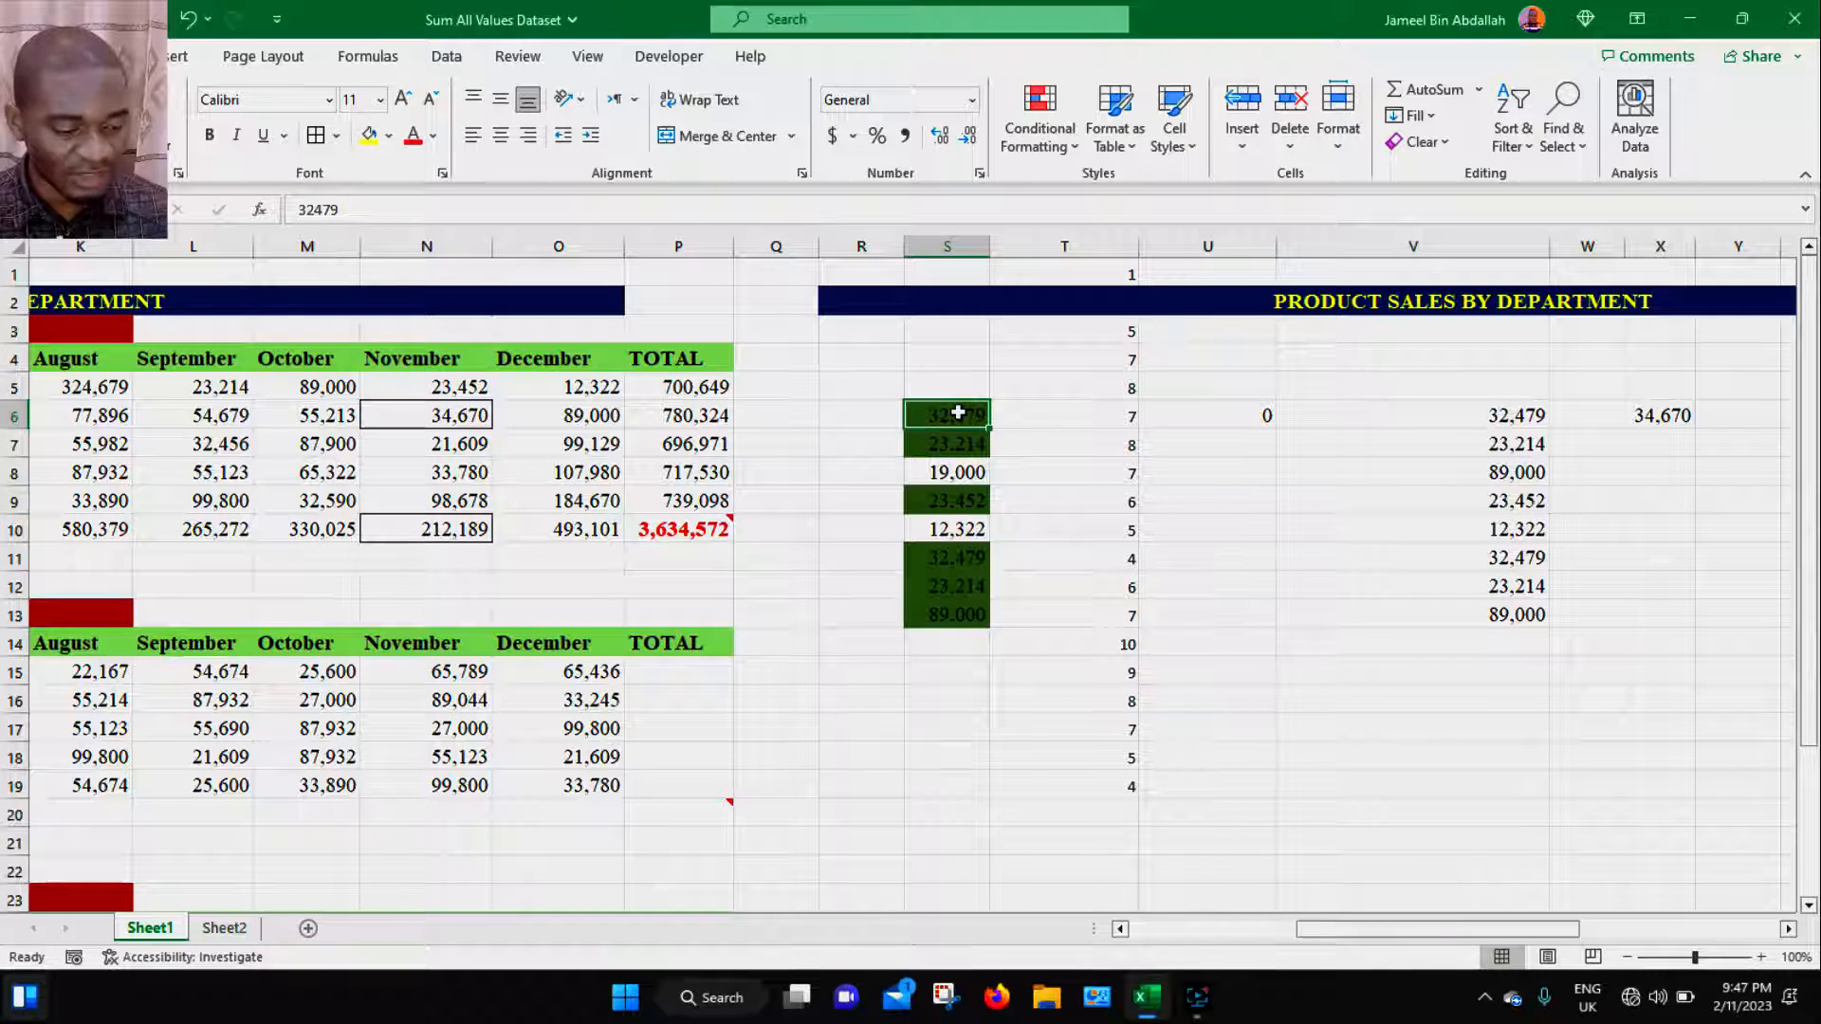
key(ctrl+c)
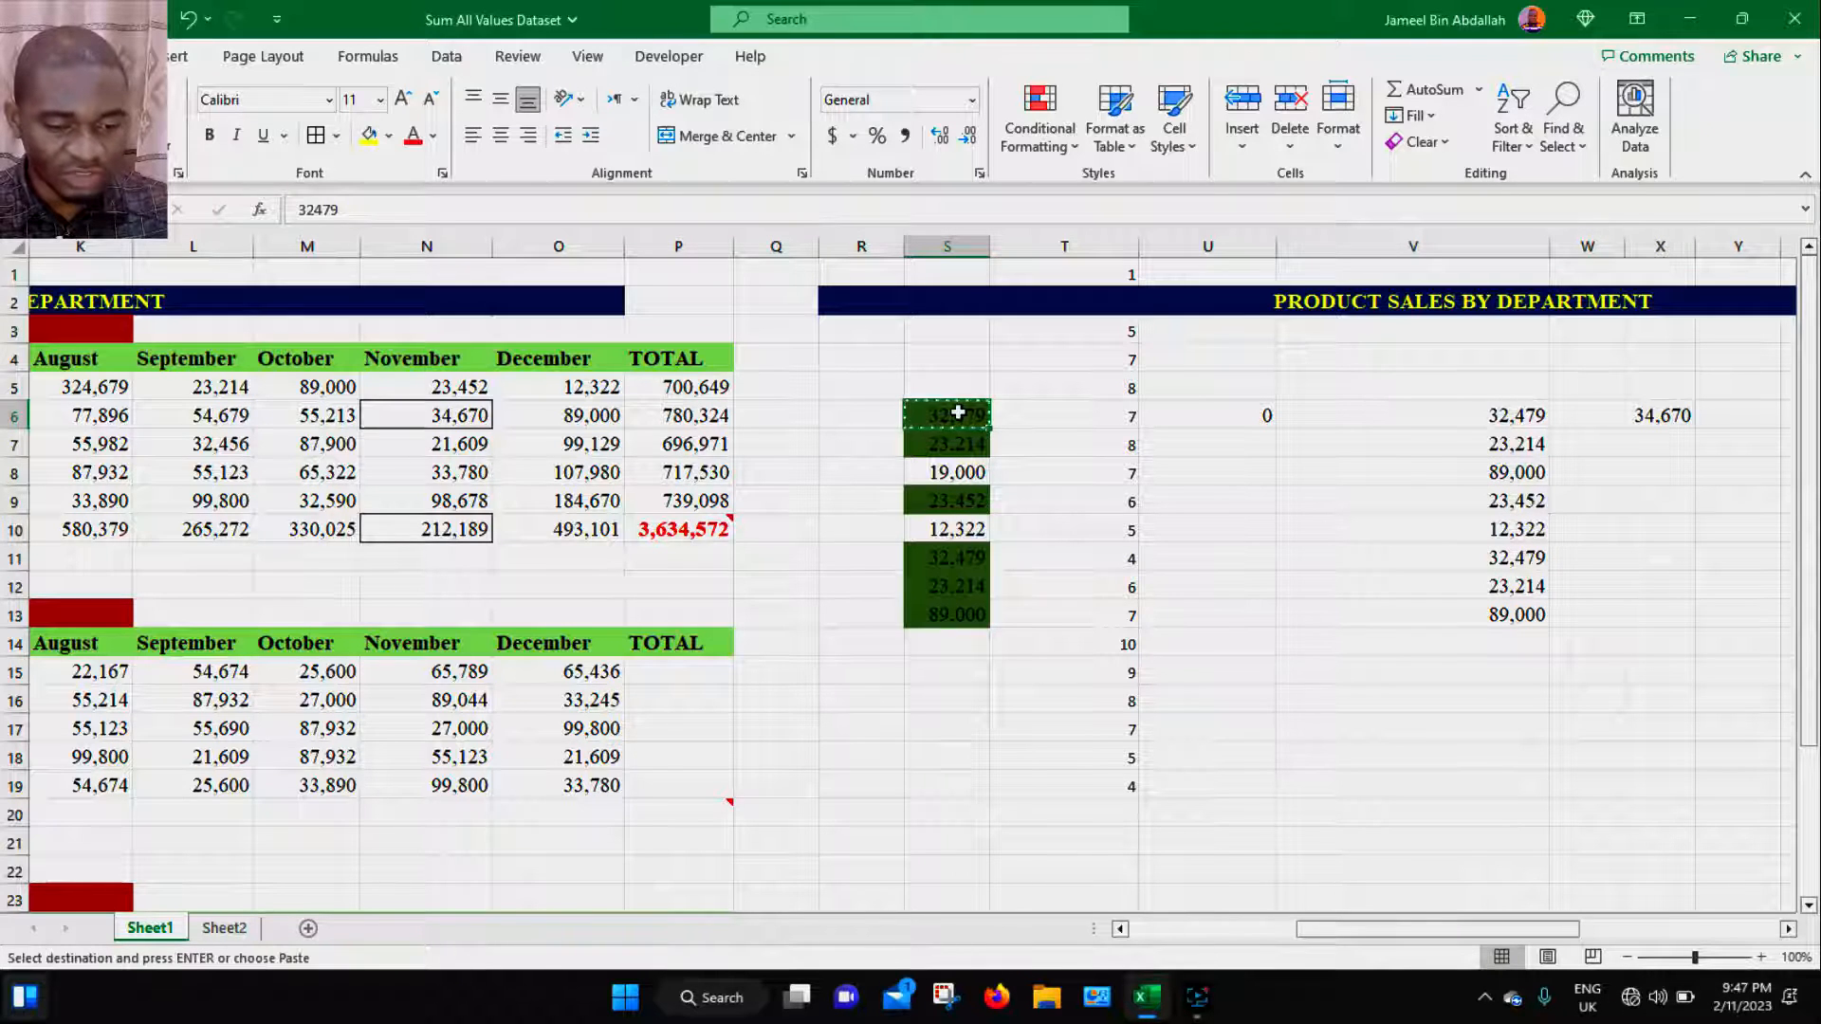
click(1492, 418)
key(ctrl+alt+v)
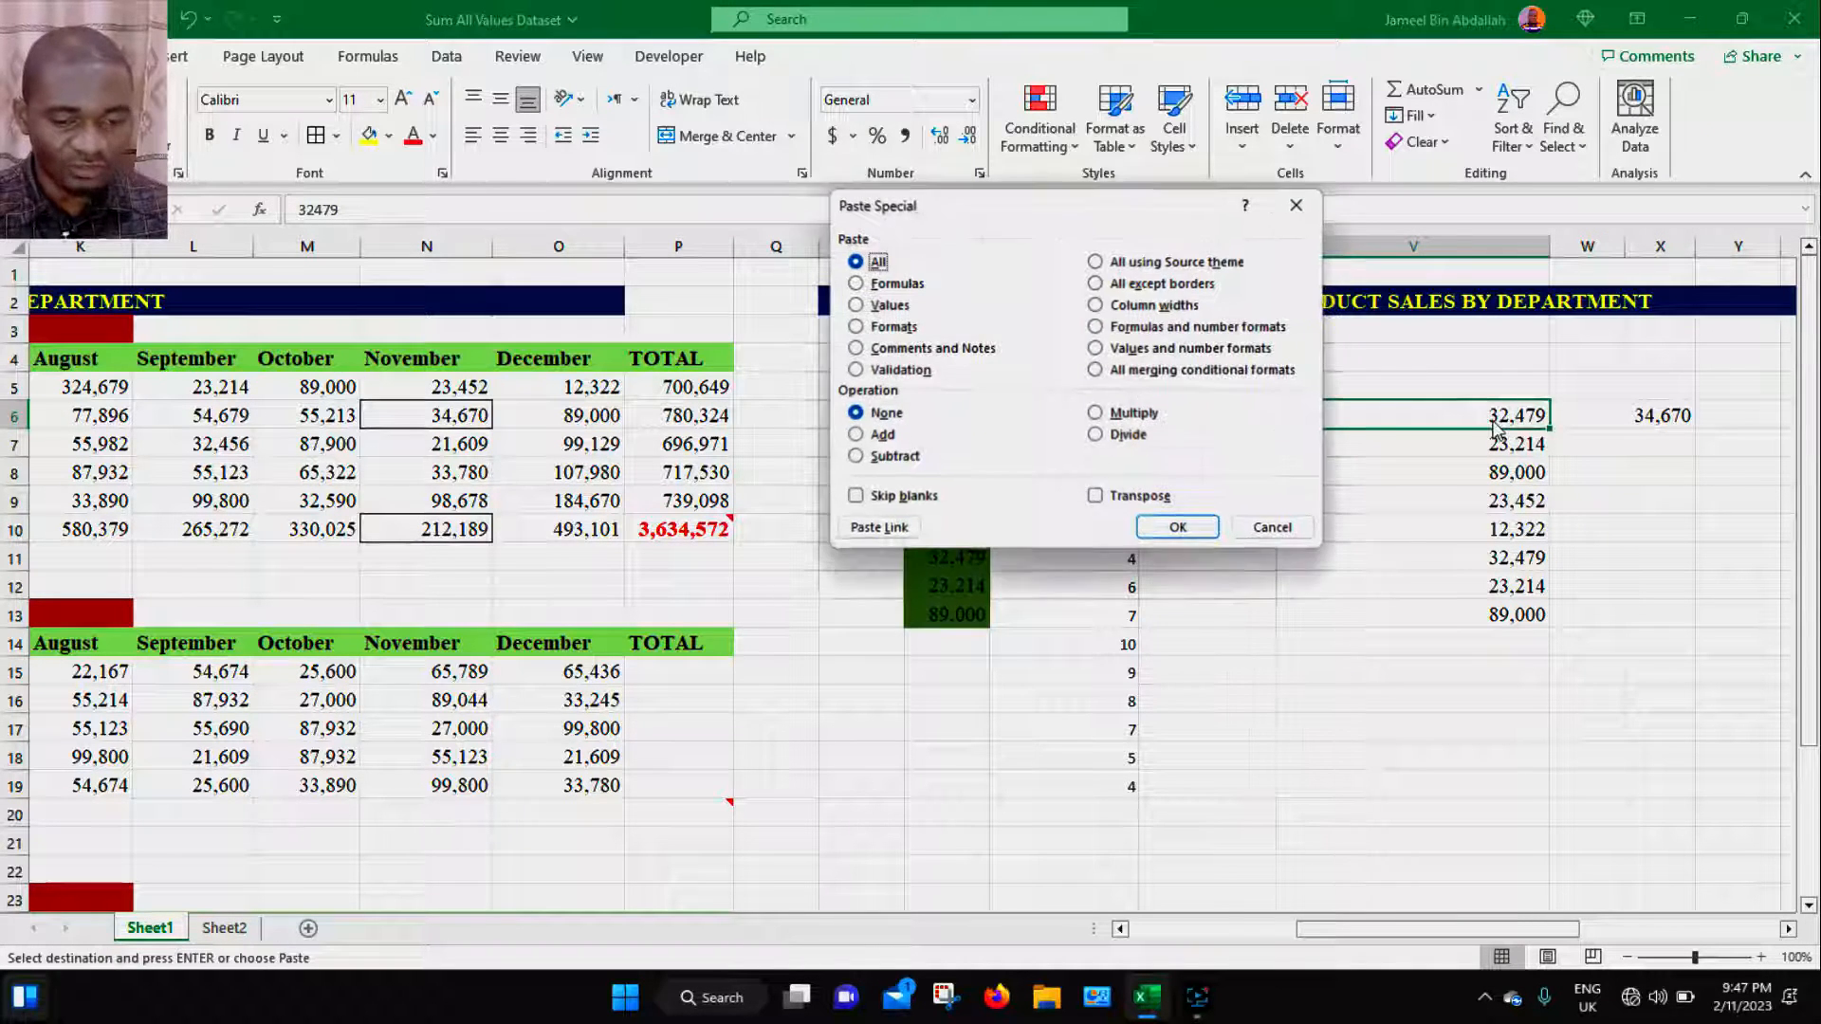
click(1120, 376)
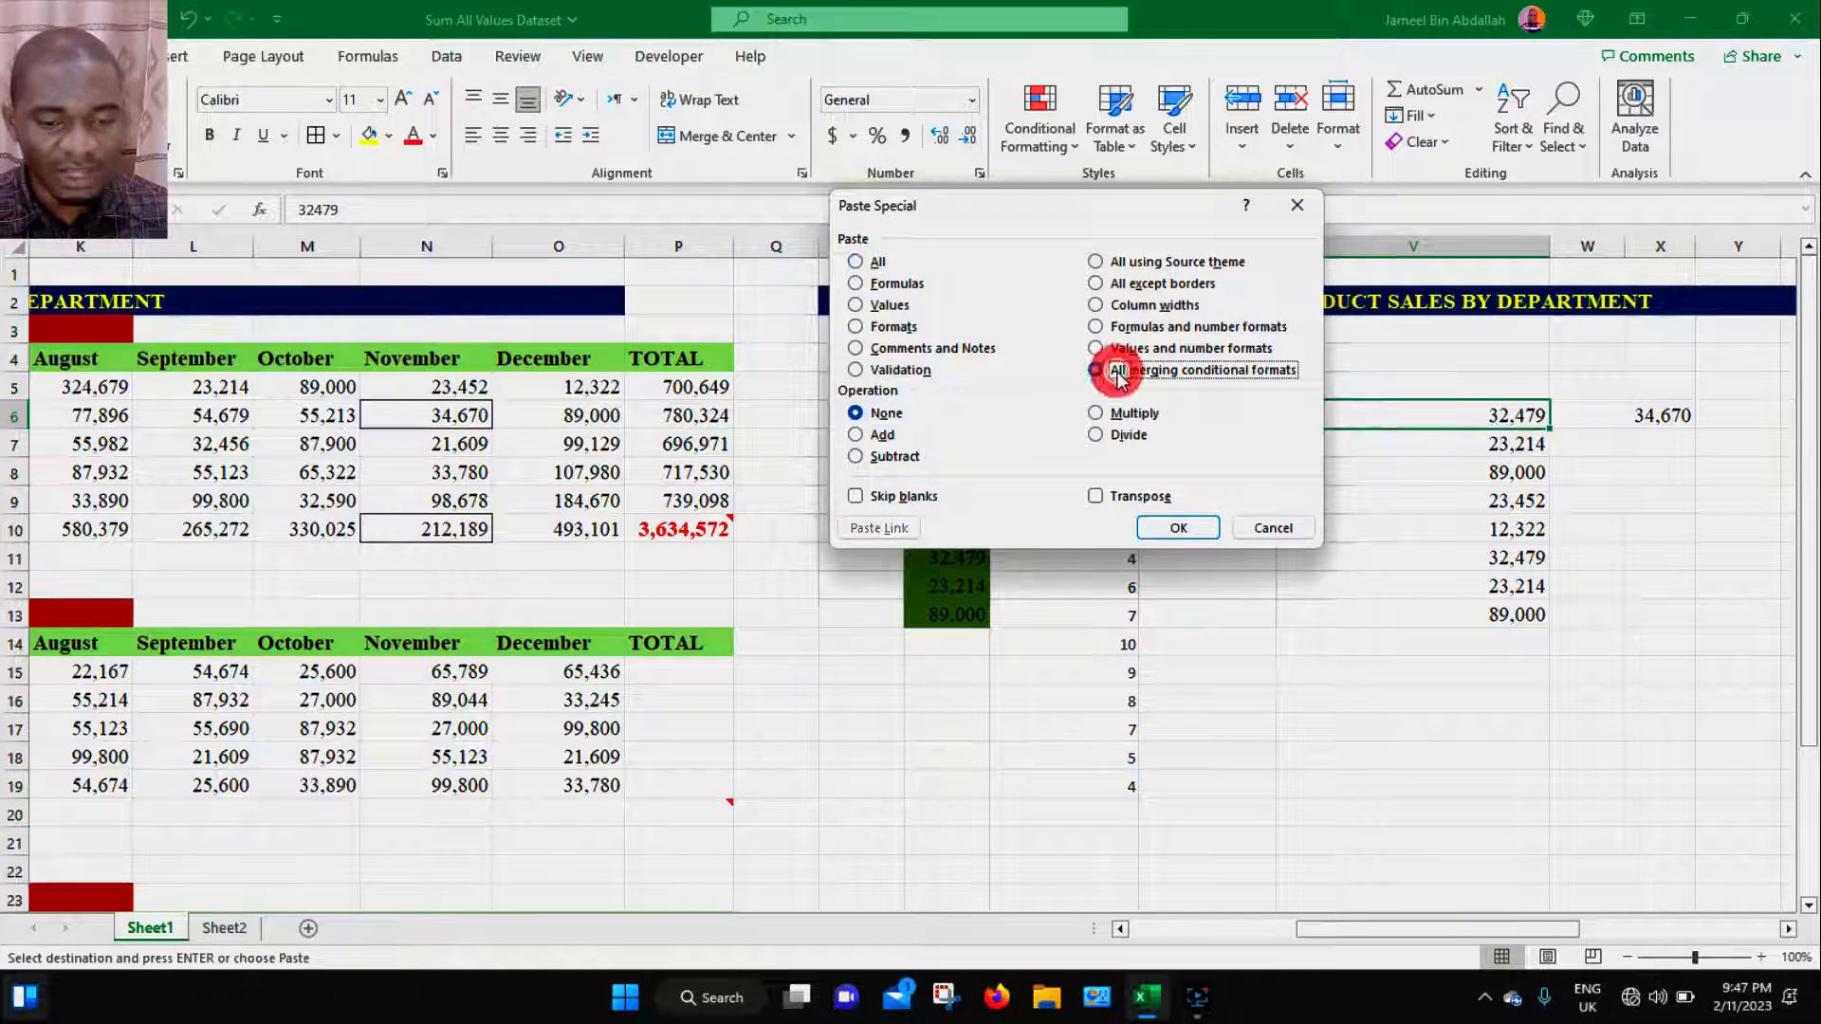
click(1169, 526)
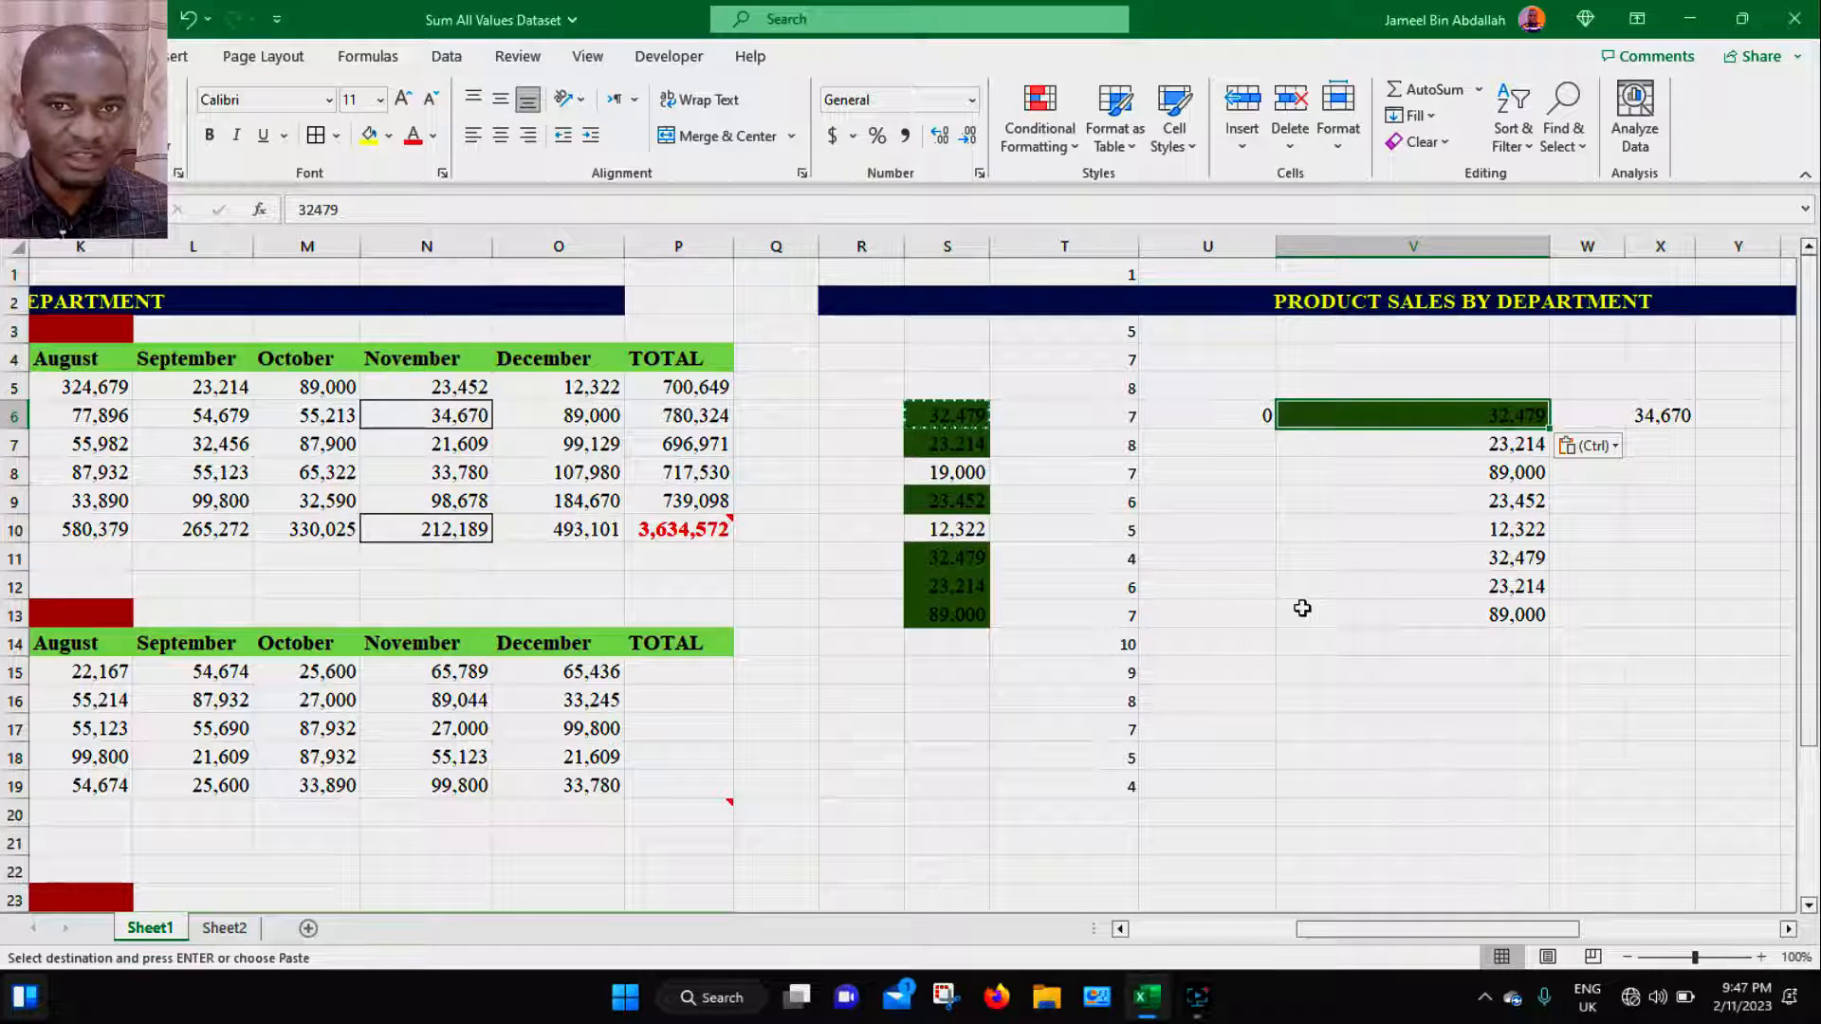
- Change V6 to 12,479
double_click(1498, 418)
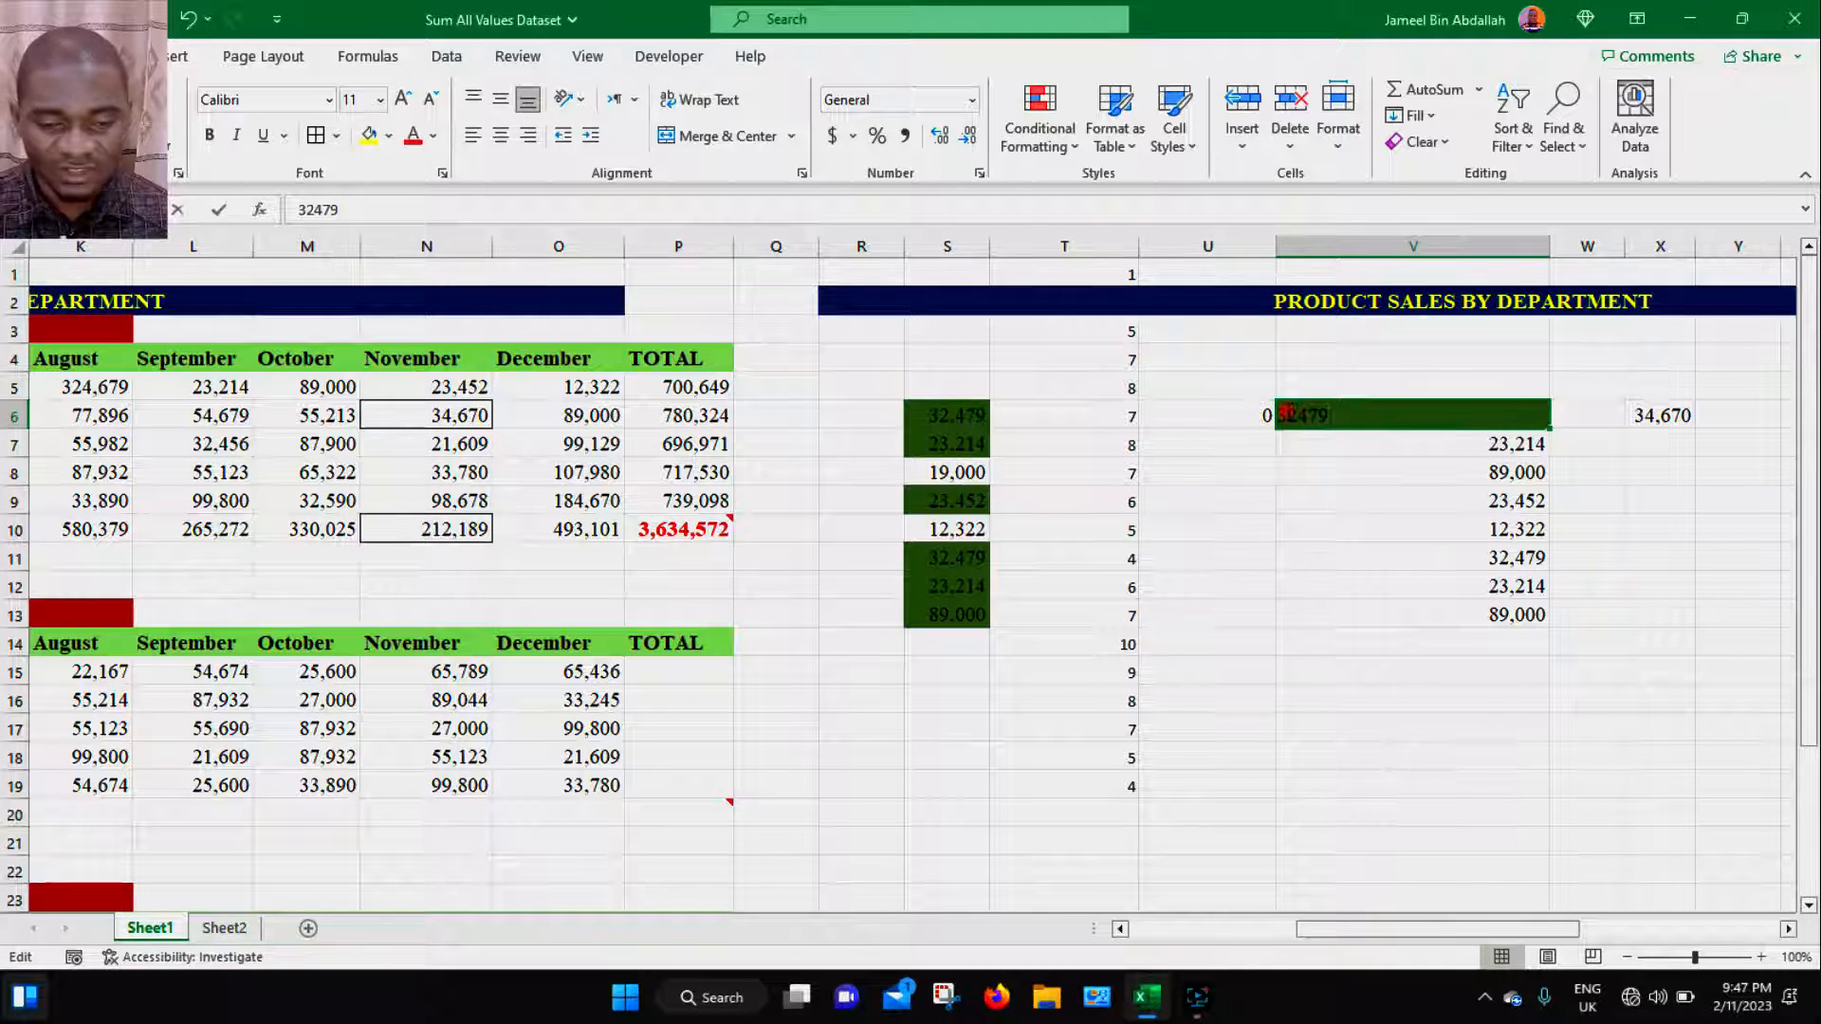
key(BackSpace)
text(1)
key(Return)
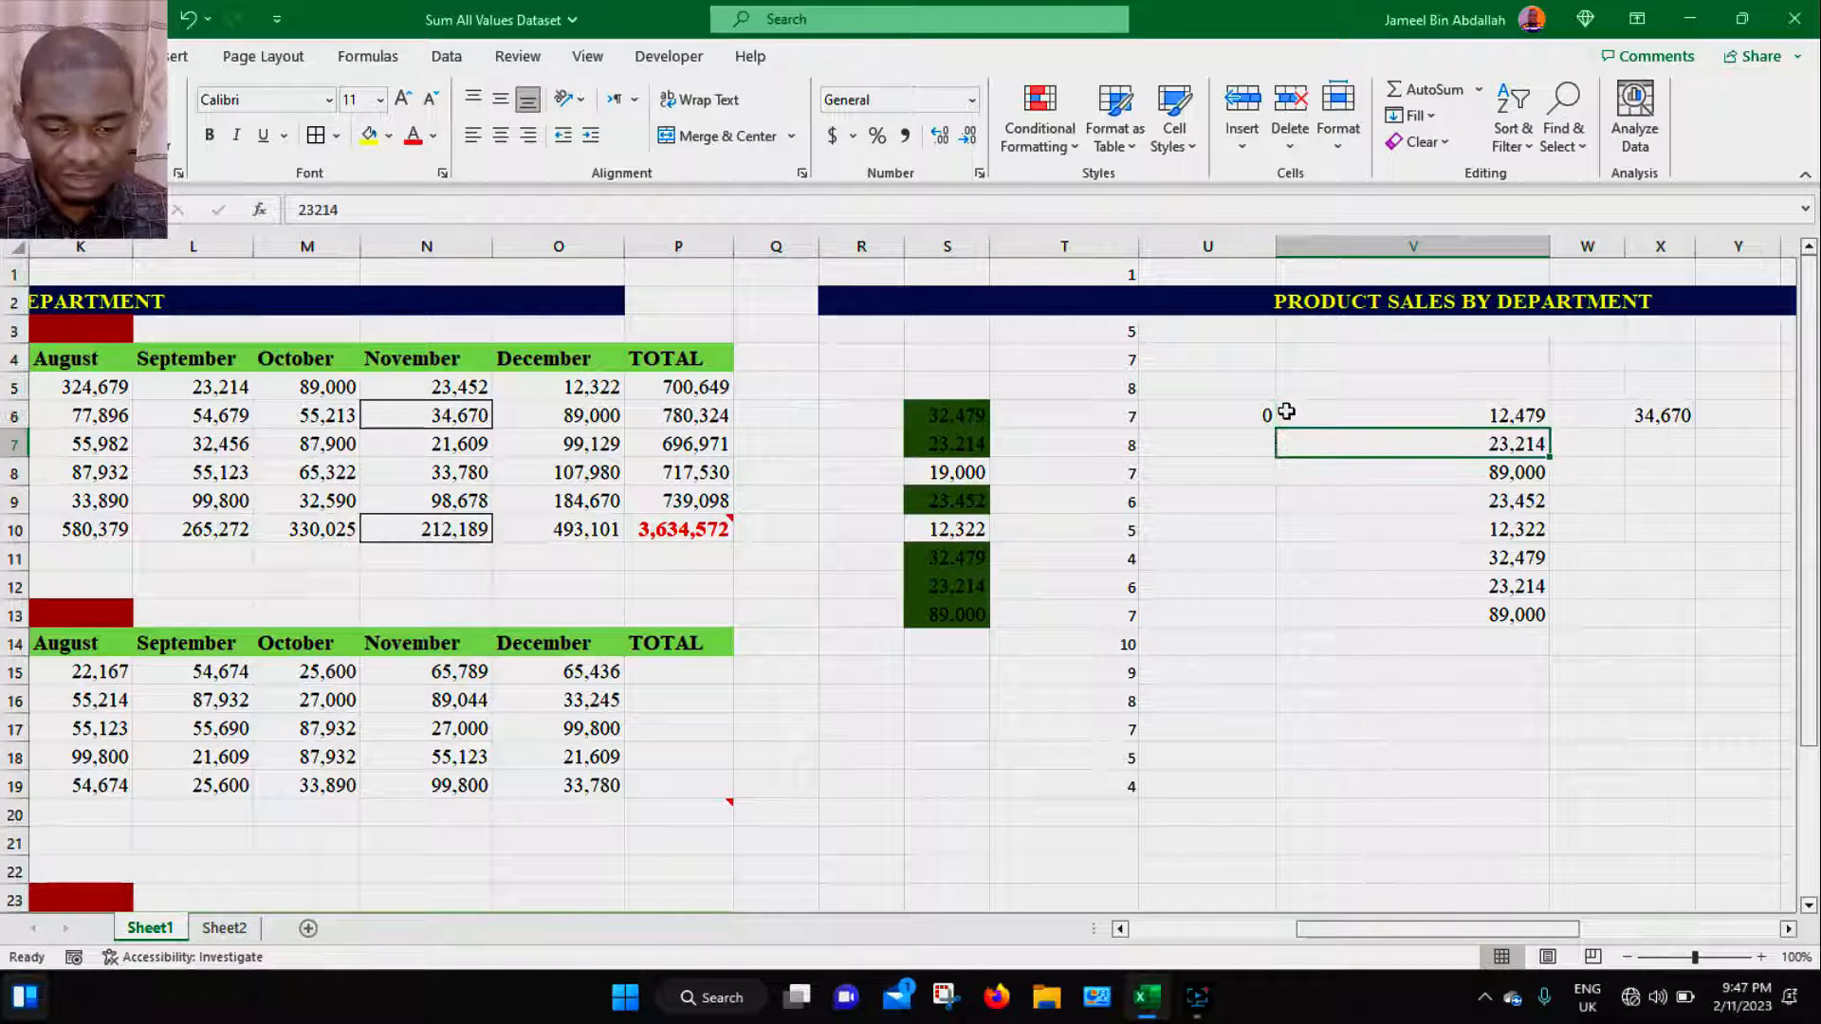
- Change V6 to 42,479 to test the merged conditional format
double_click(1435, 415)
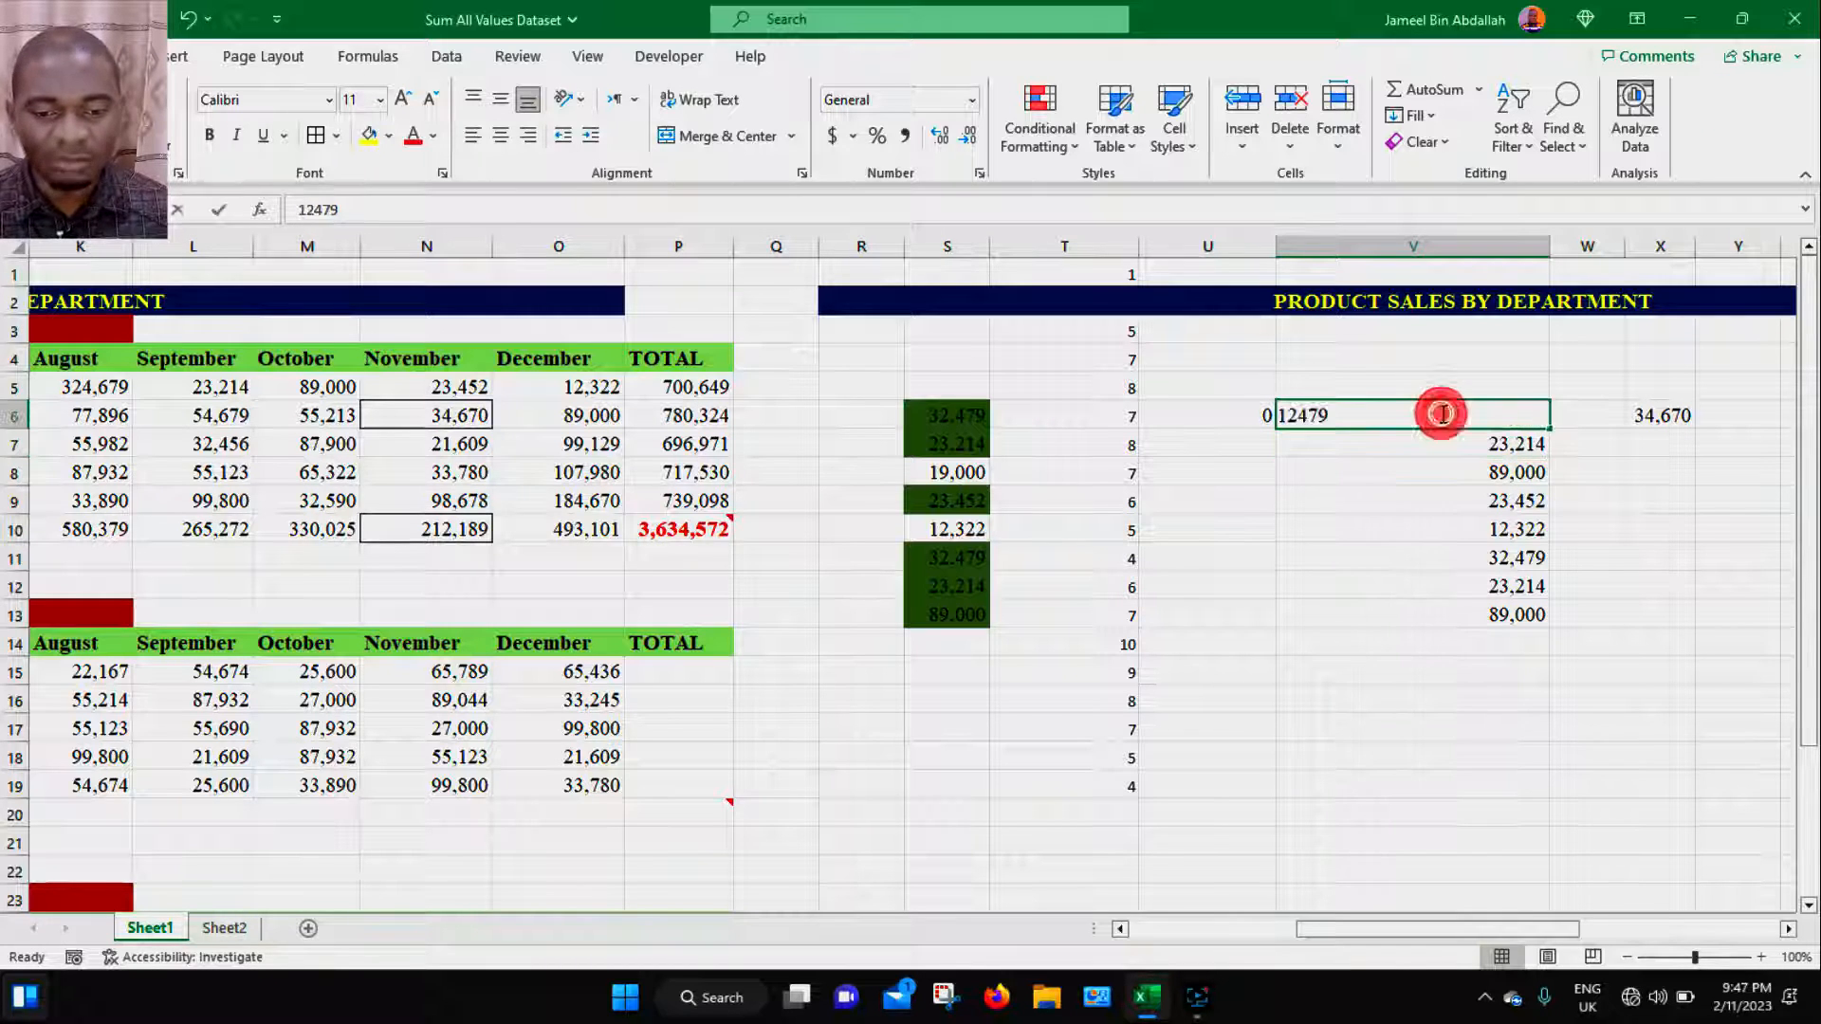
click(1281, 410)
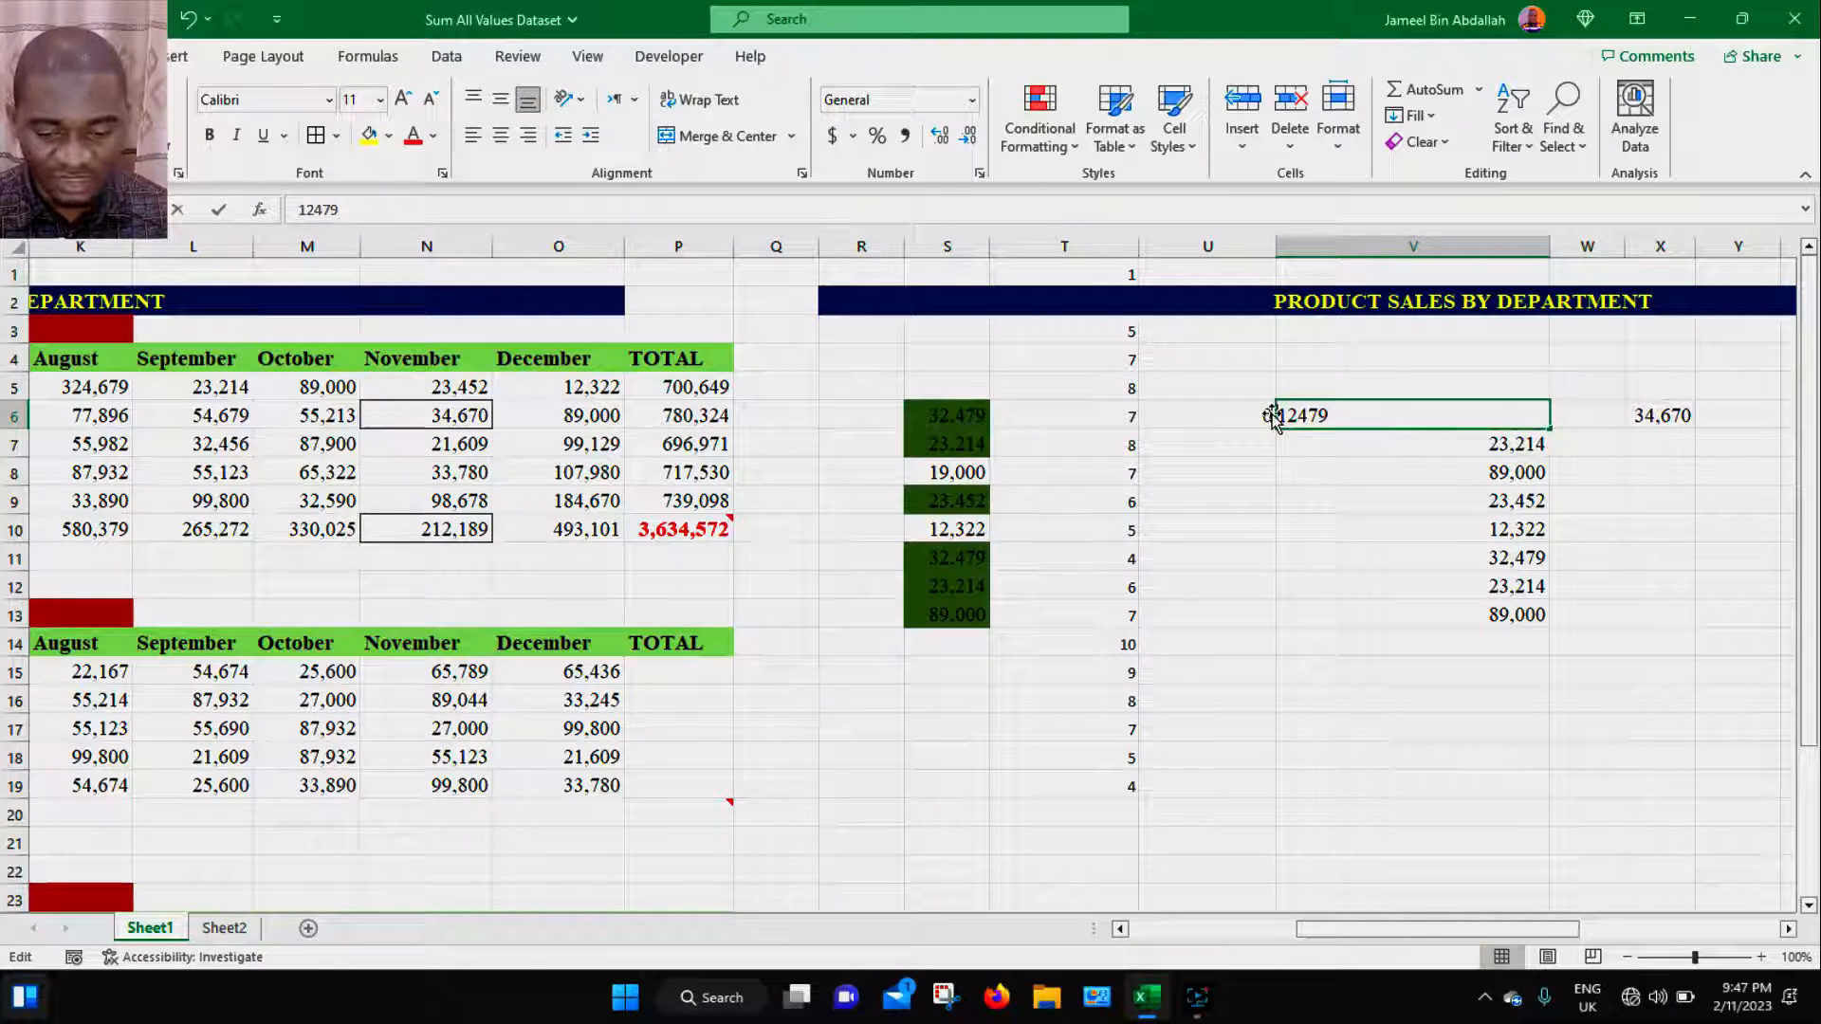
click(1283, 414)
key(Delete)
text(4)
key(Return)
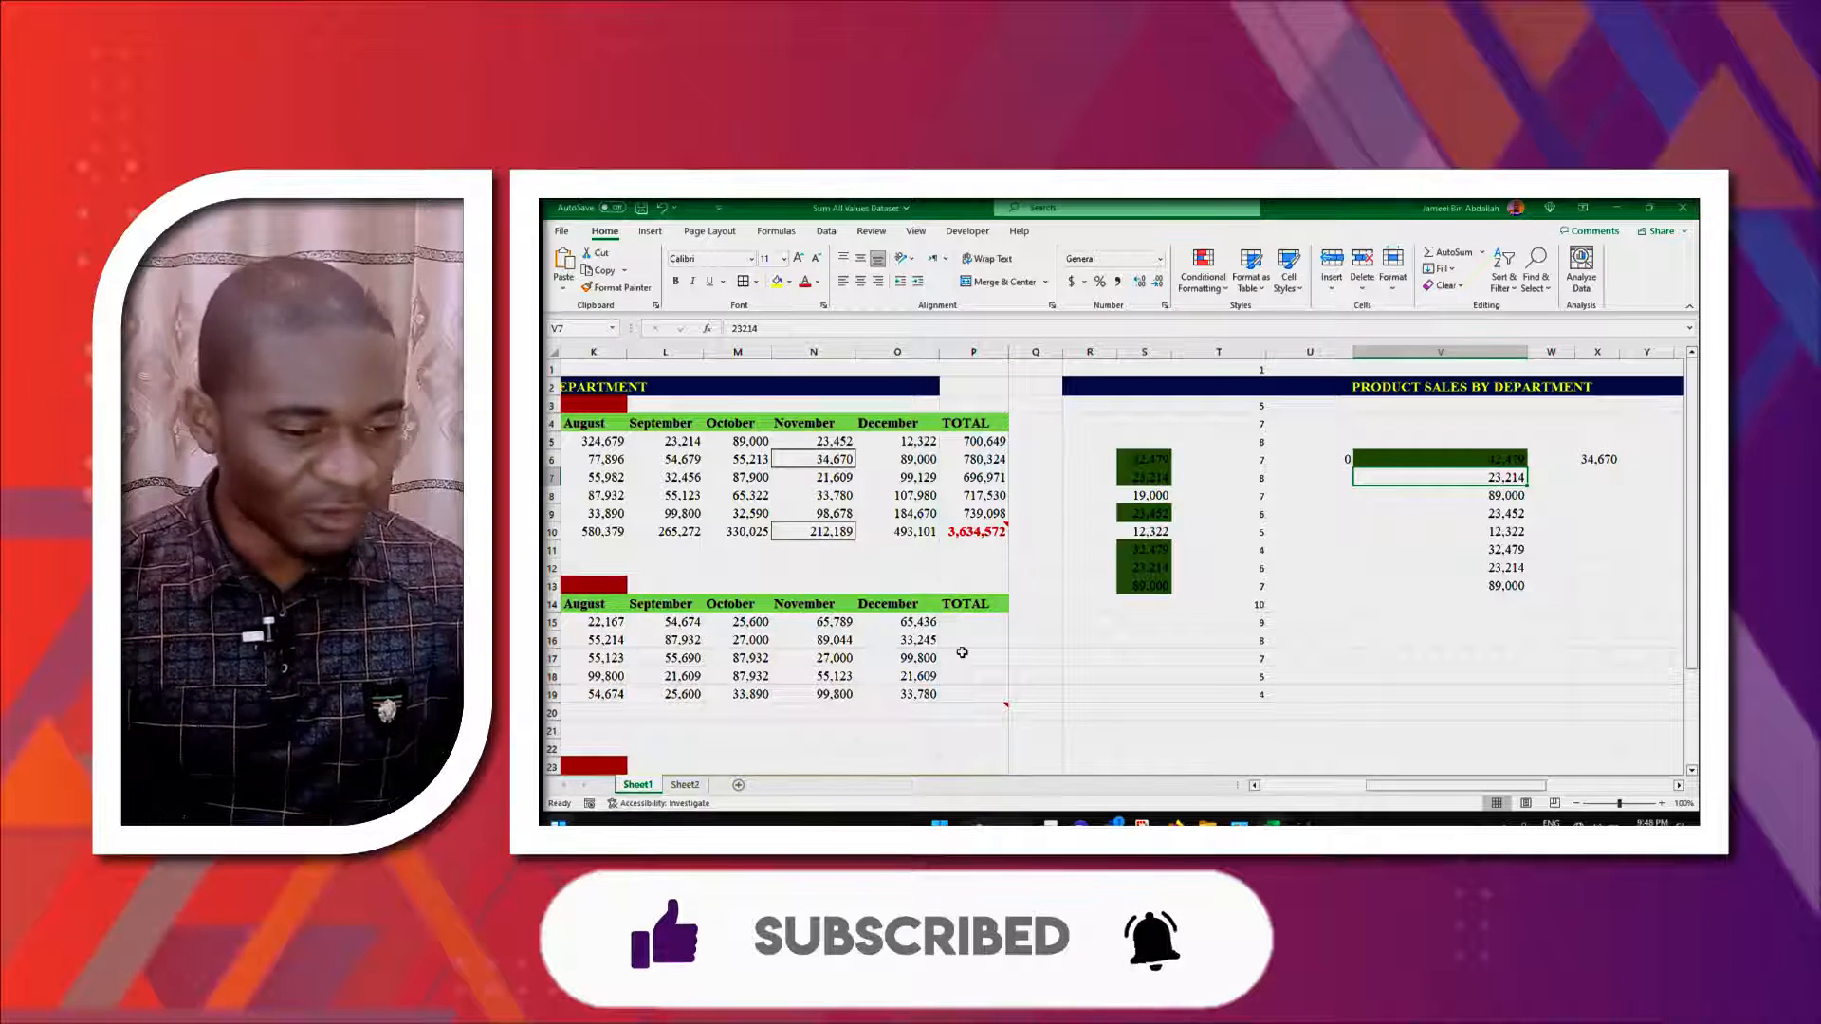
- Copy M7 and open Paste Special at V14 to examine the Operation options without pasting
click(736, 478)
key(ctrl+c)
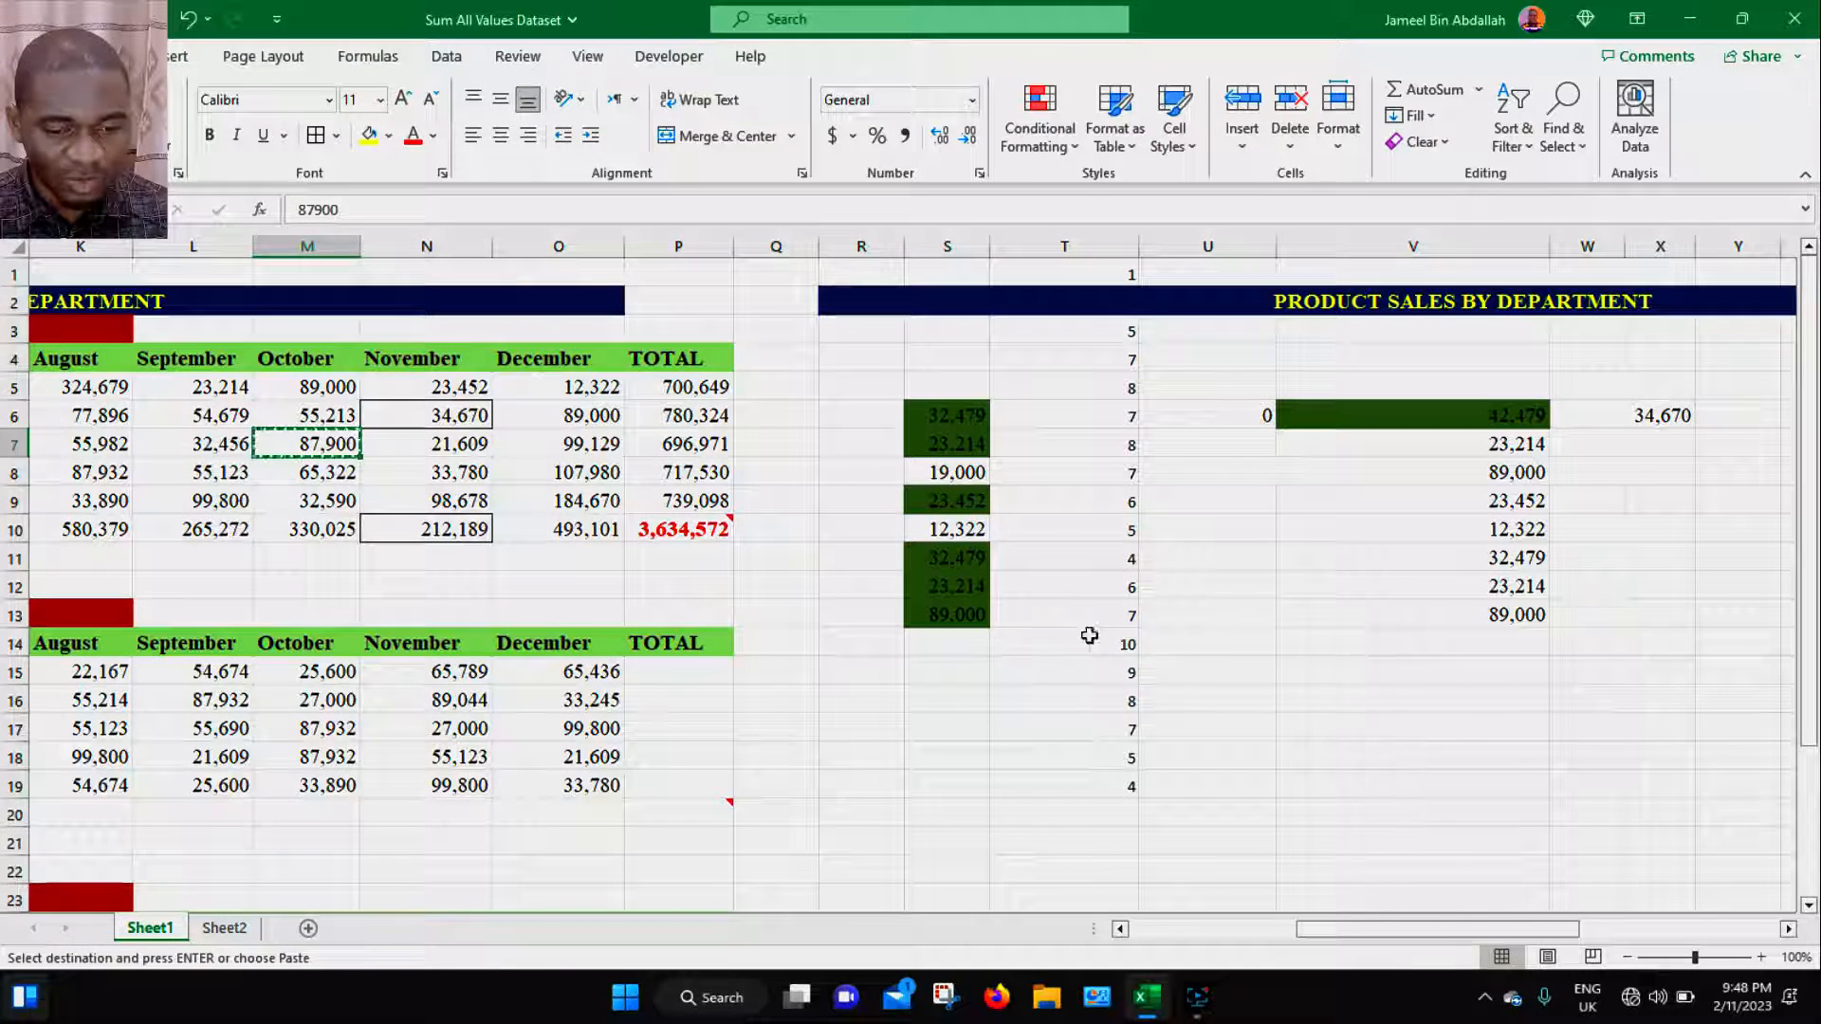
click(1382, 639)
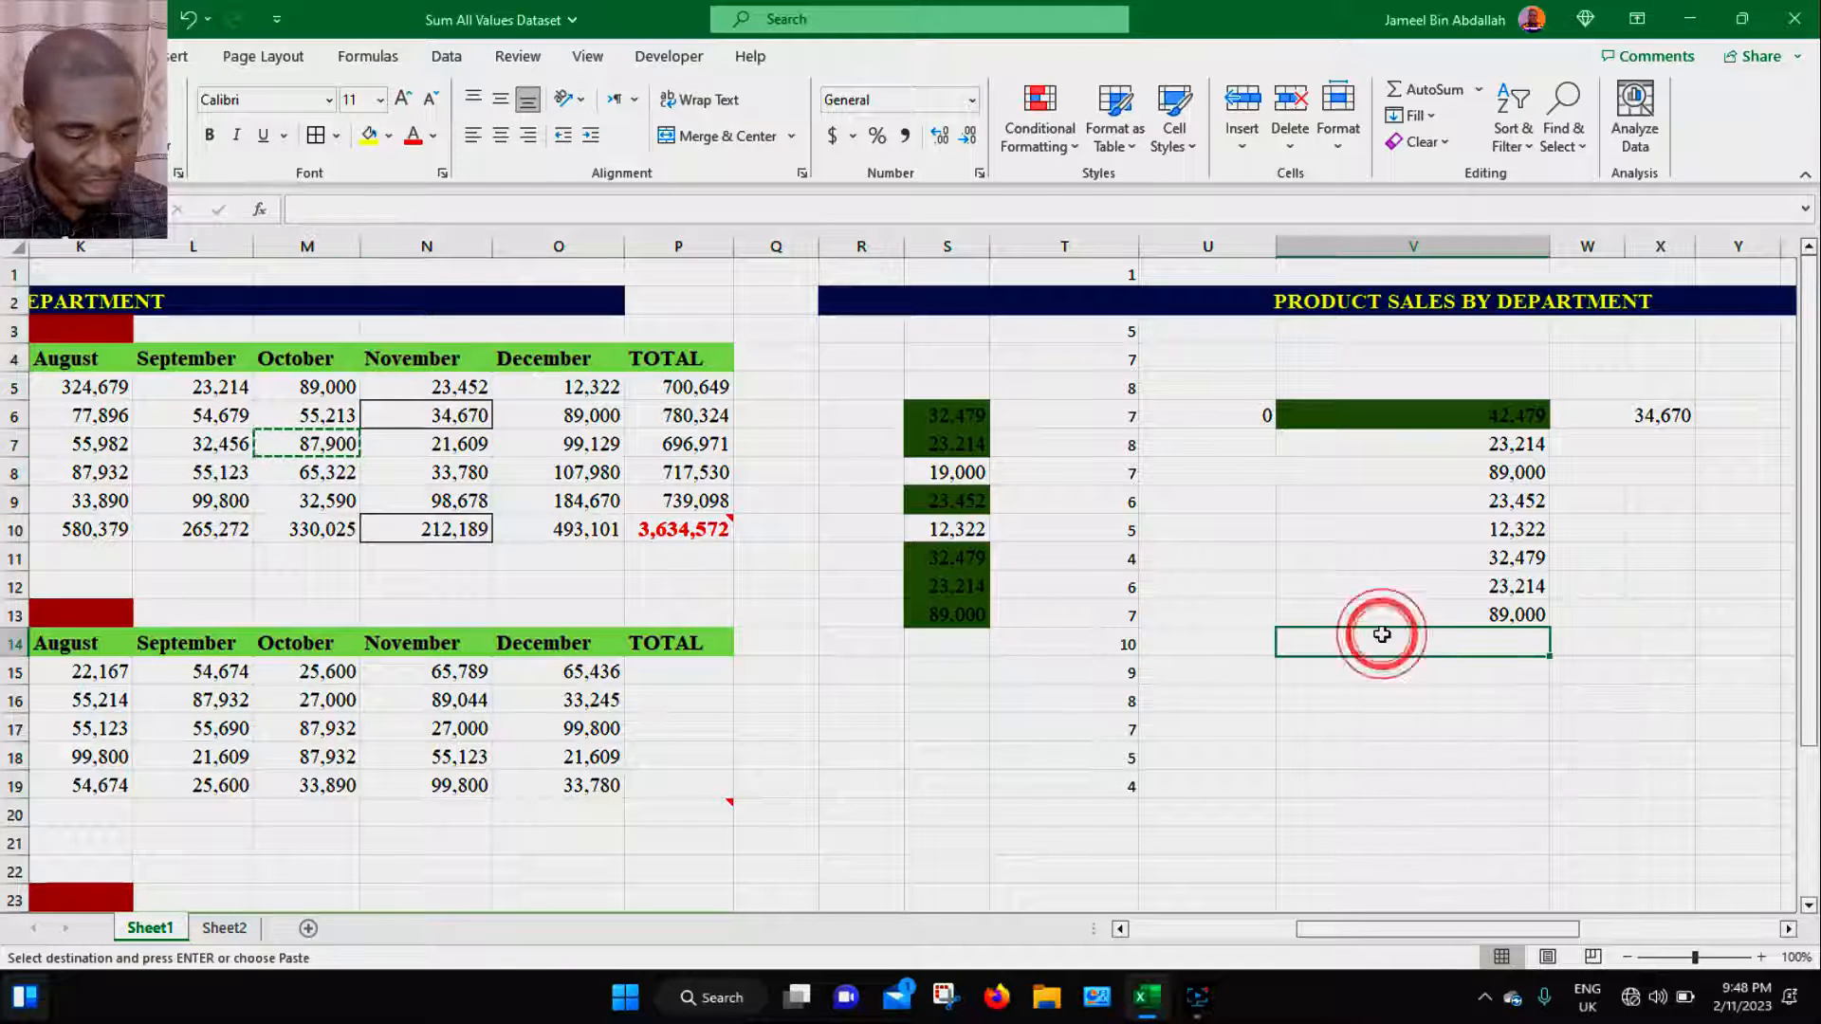
key(ctrl+alt+v)
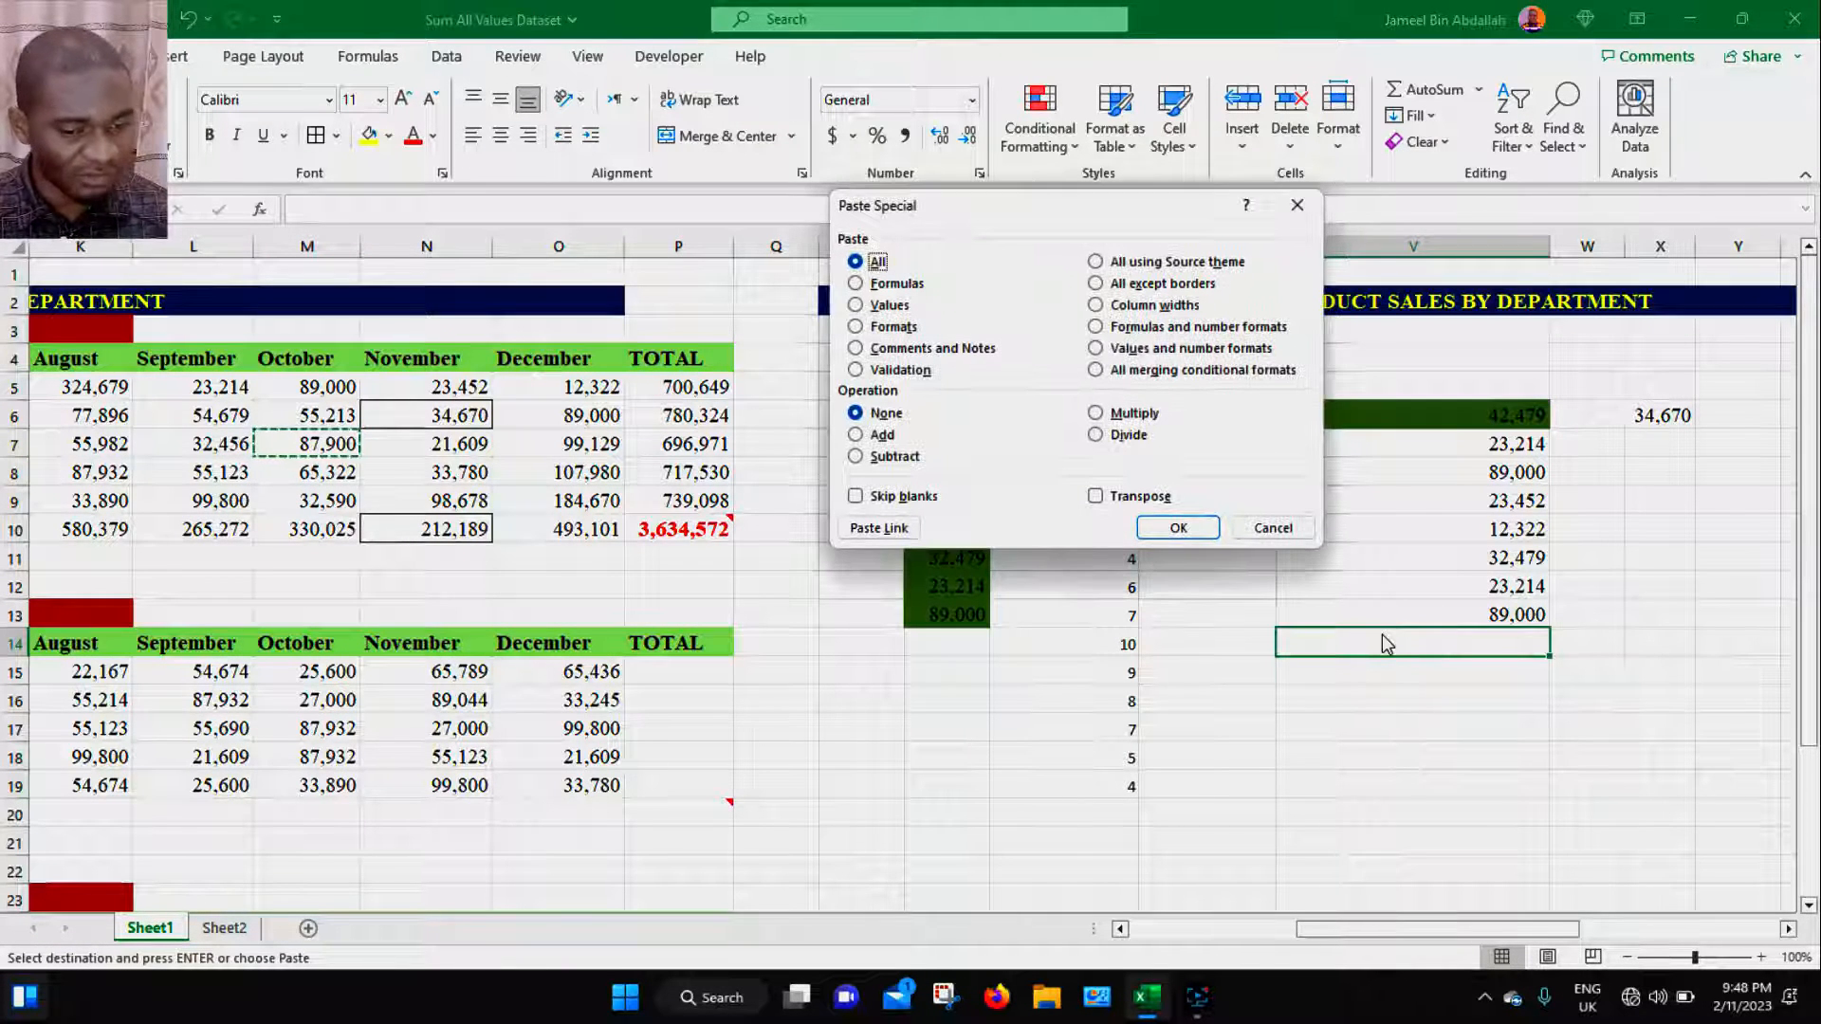
click(1153, 217)
drag(1154, 217, 947, 195)
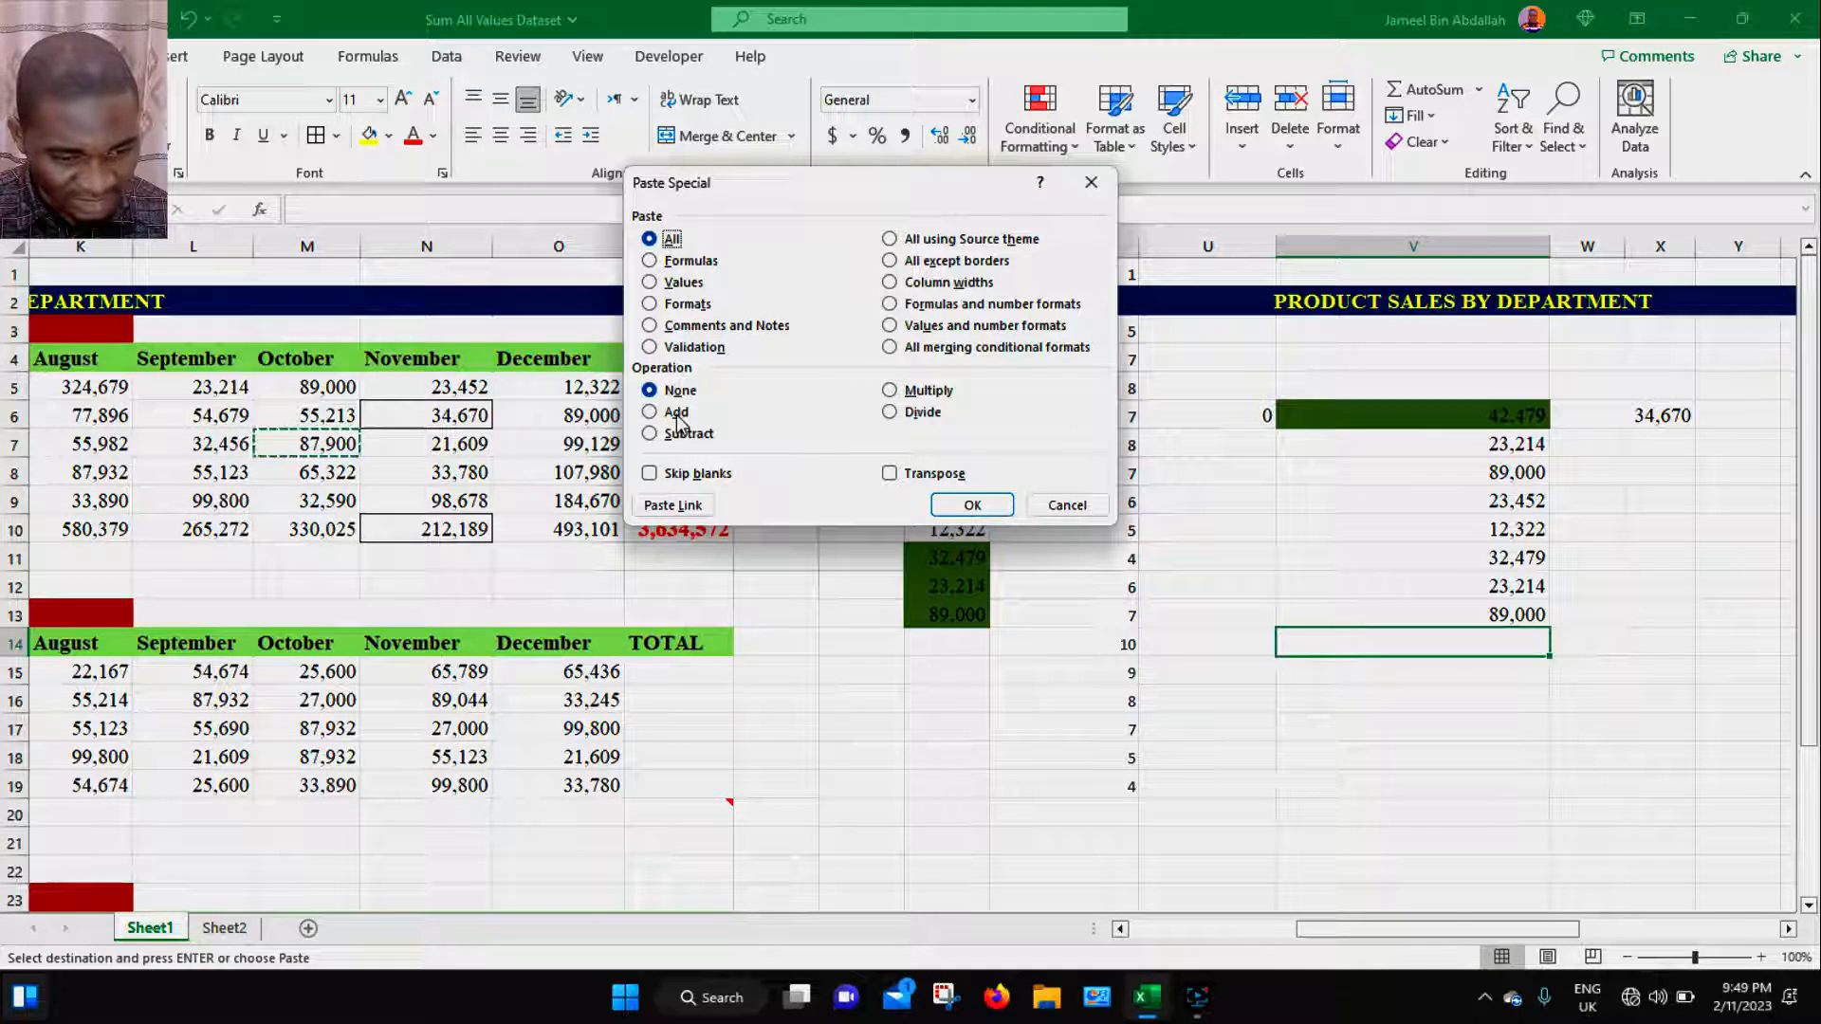
click(1045, 505)
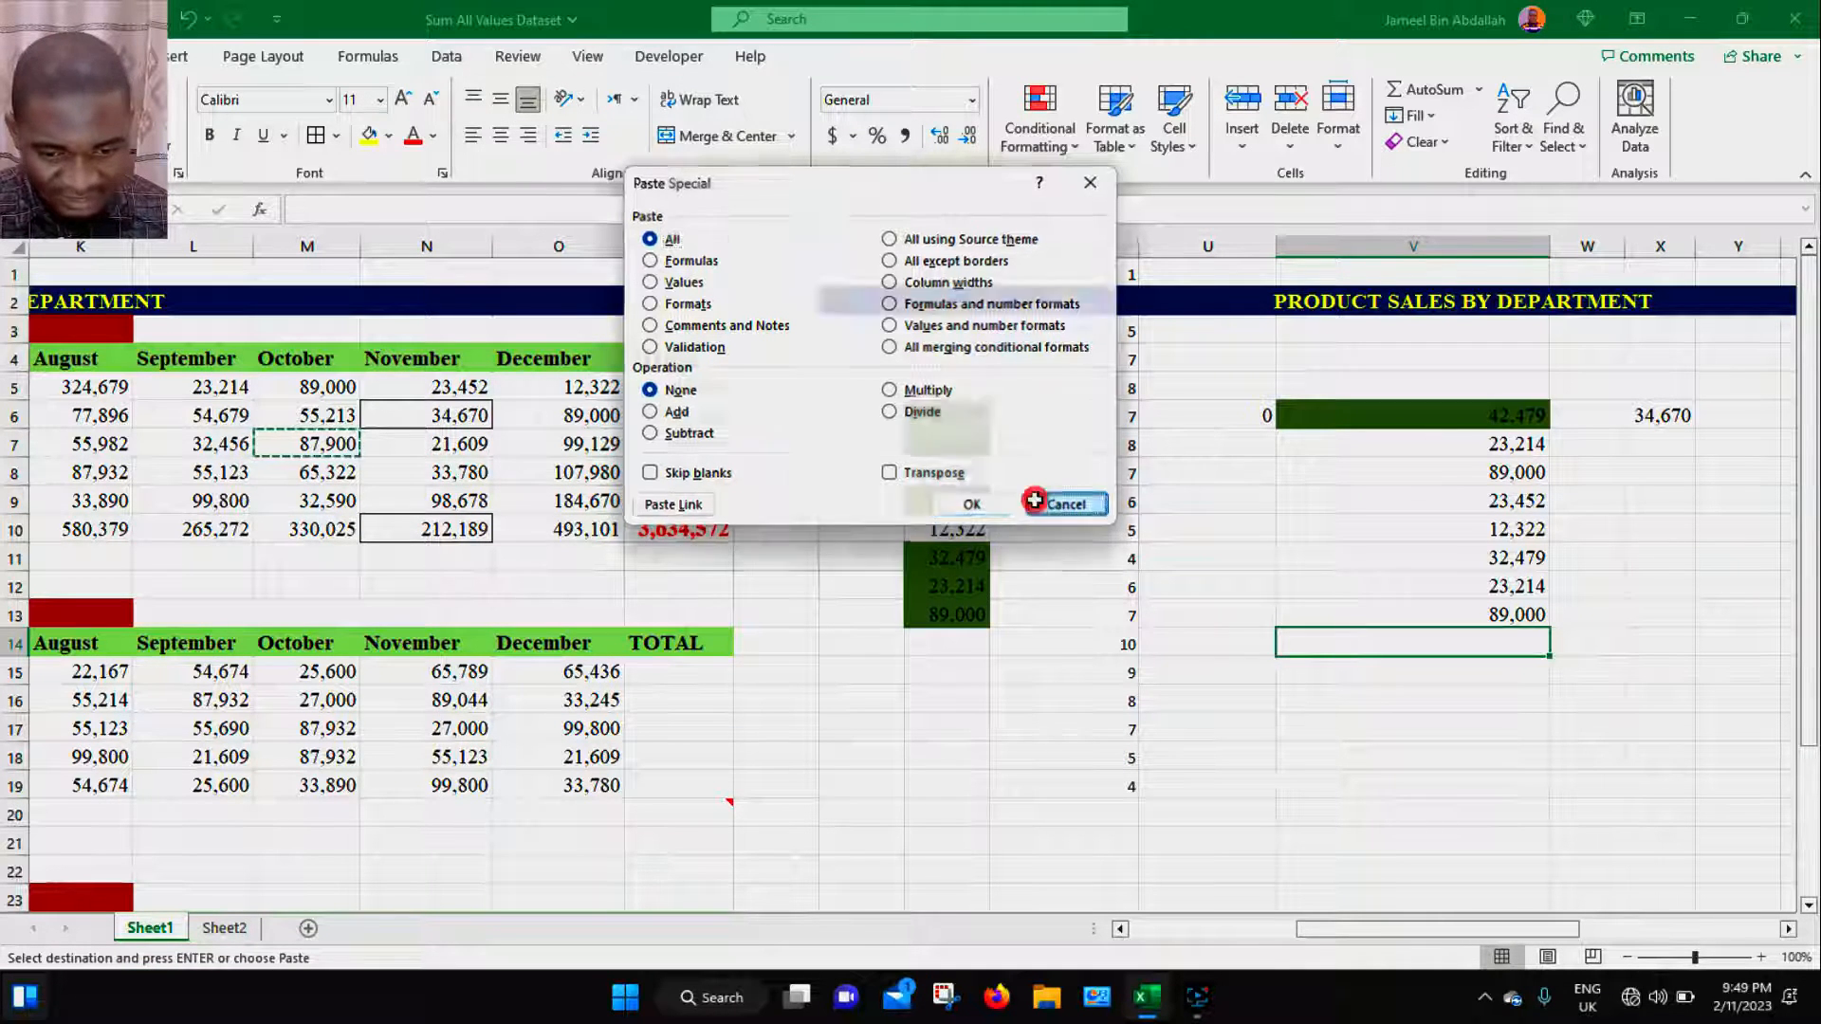
- Enter 5 in cell V17 and 10 in cell R17 as test values
click(1441, 728)
text(5)
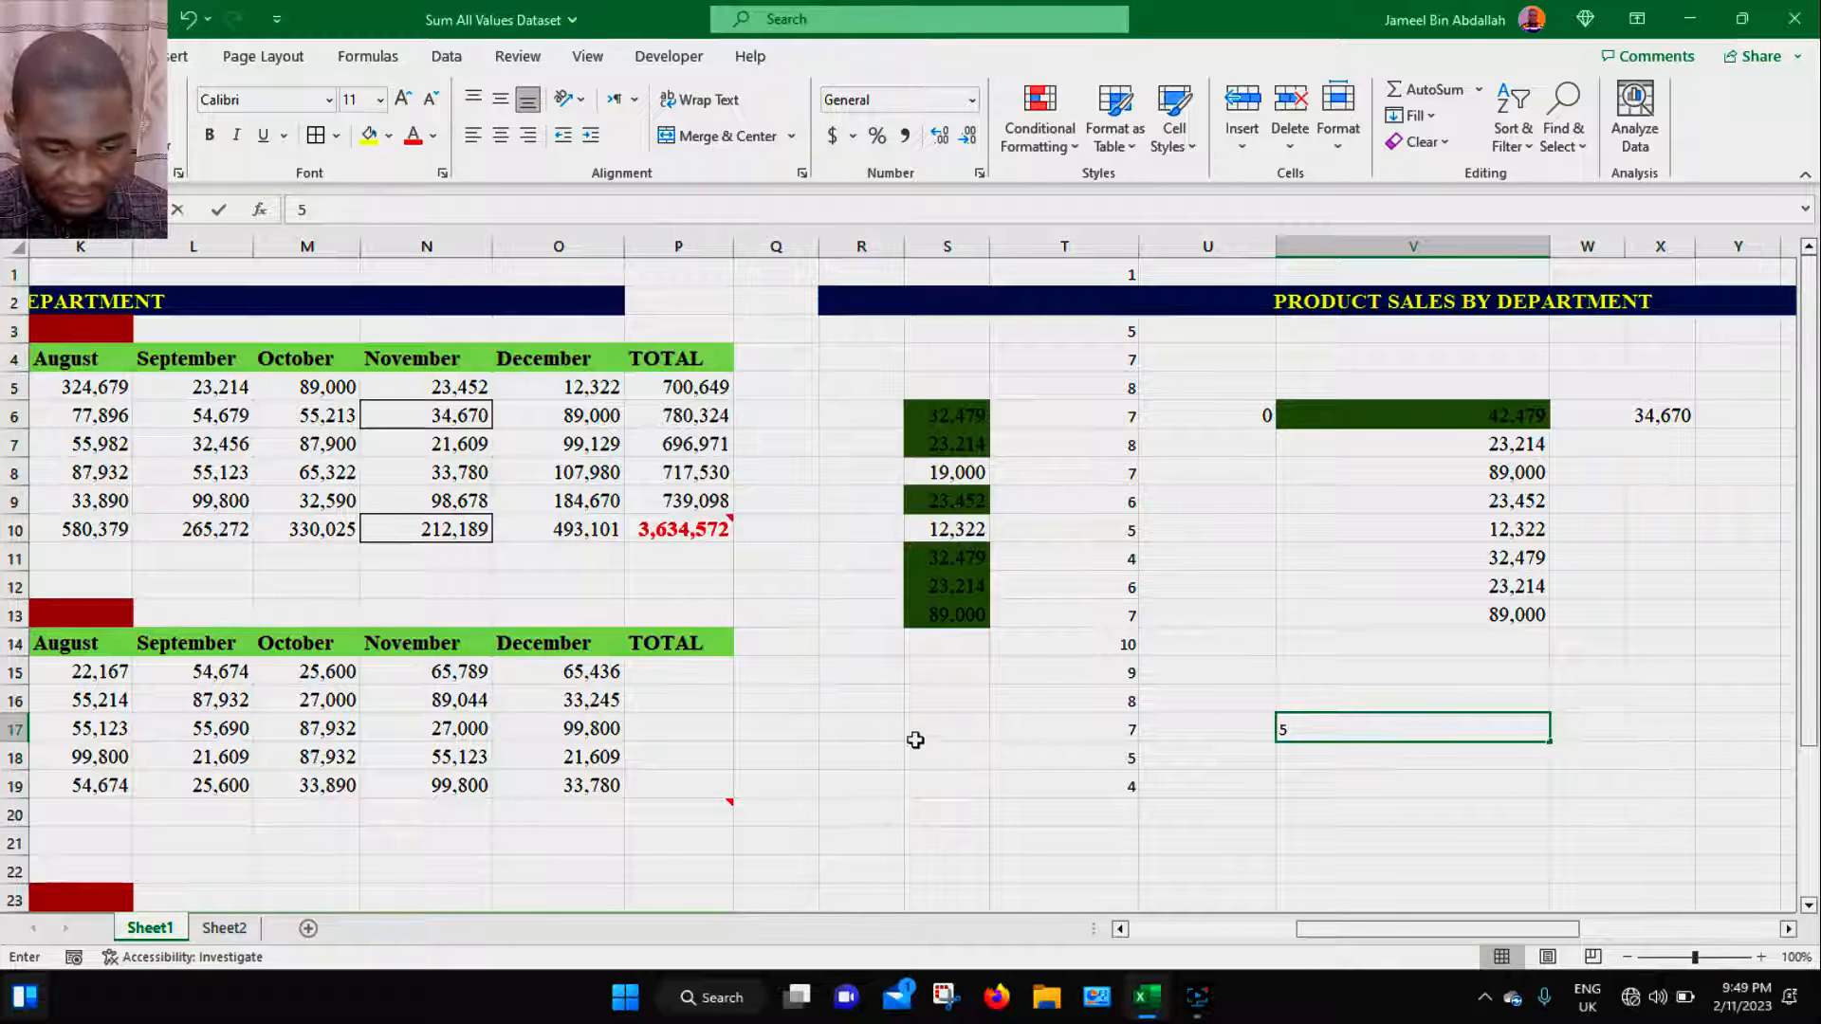
click(843, 731)
text(1)
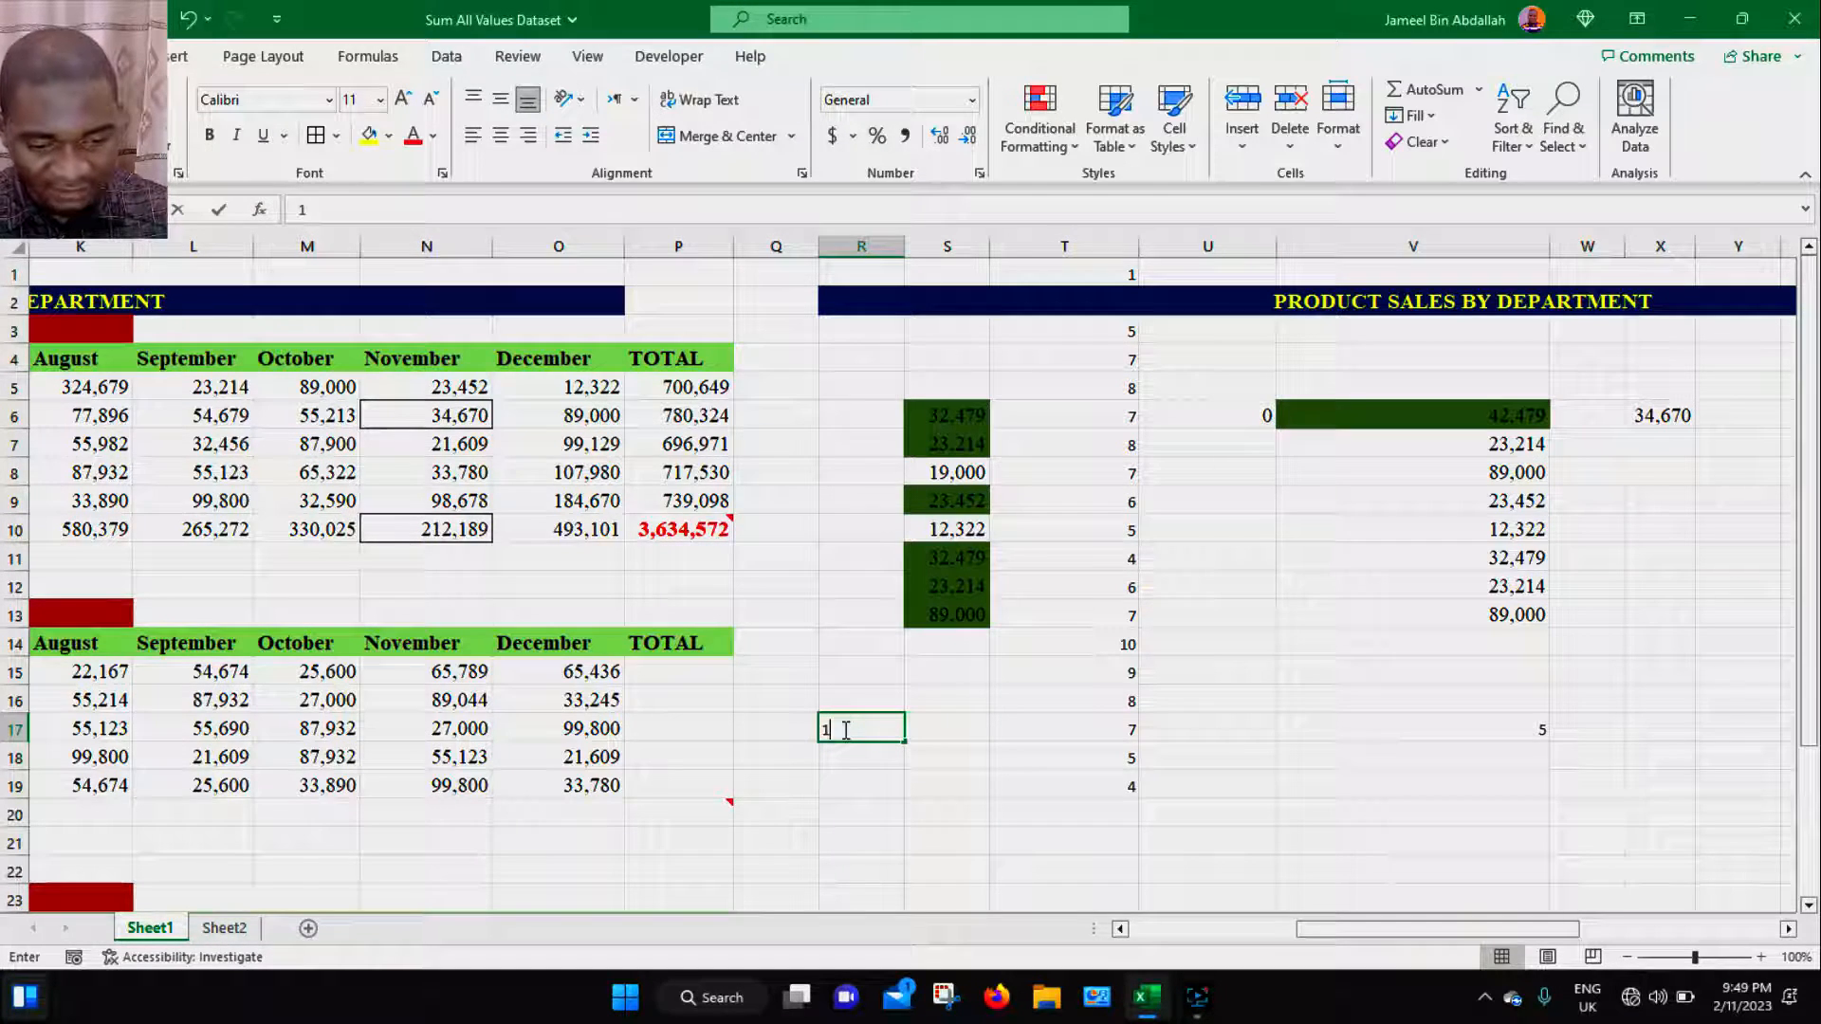
text(0)
click(858, 775)
click(862, 731)
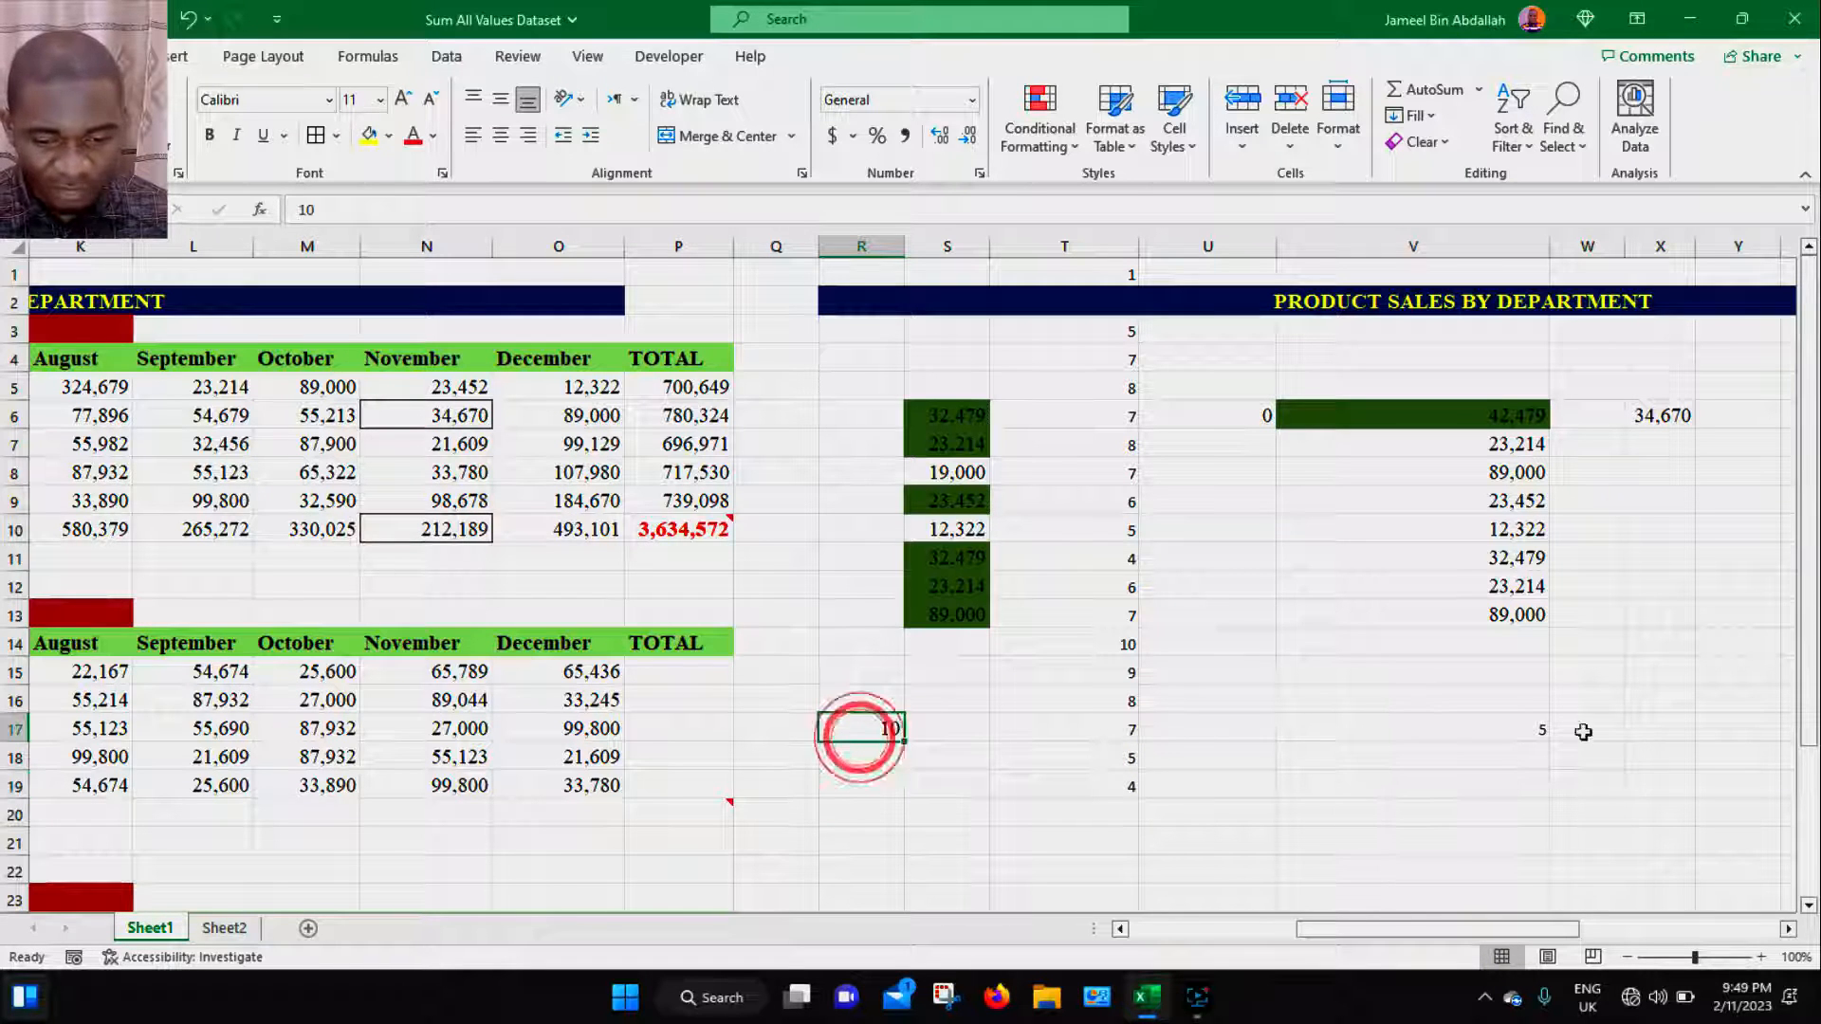
click(1519, 728)
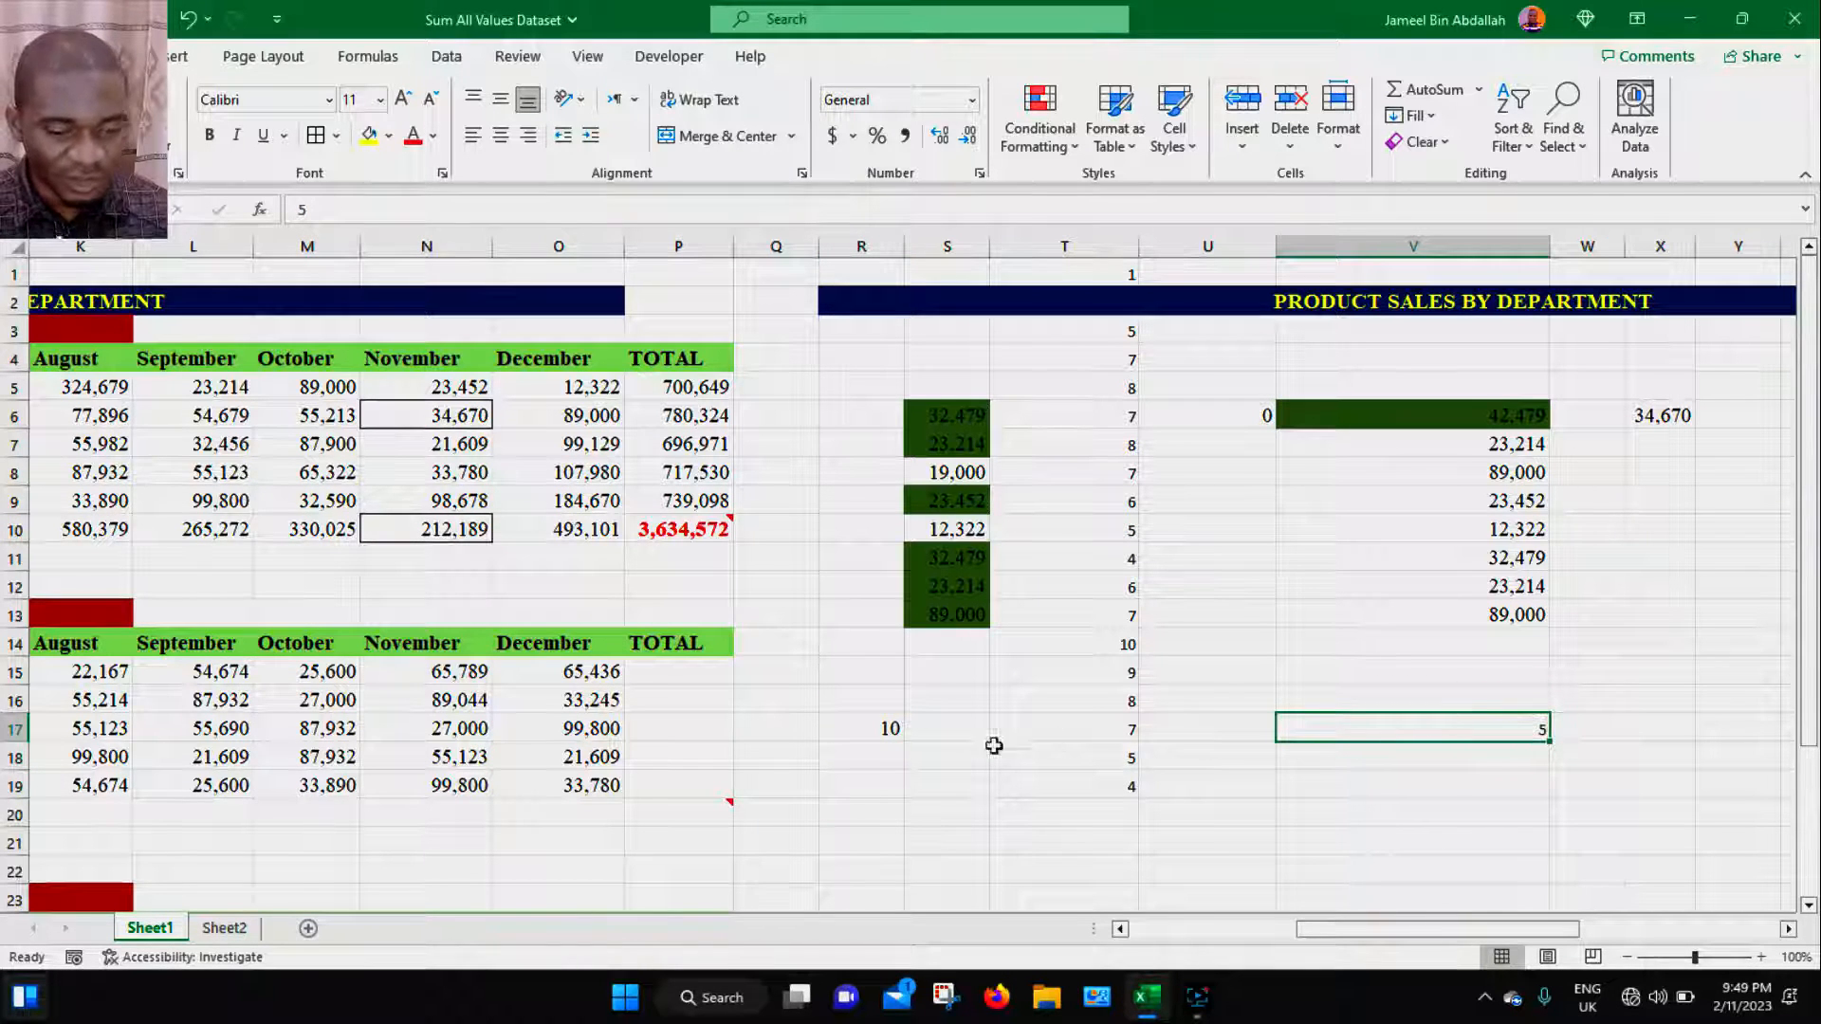
click(898, 732)
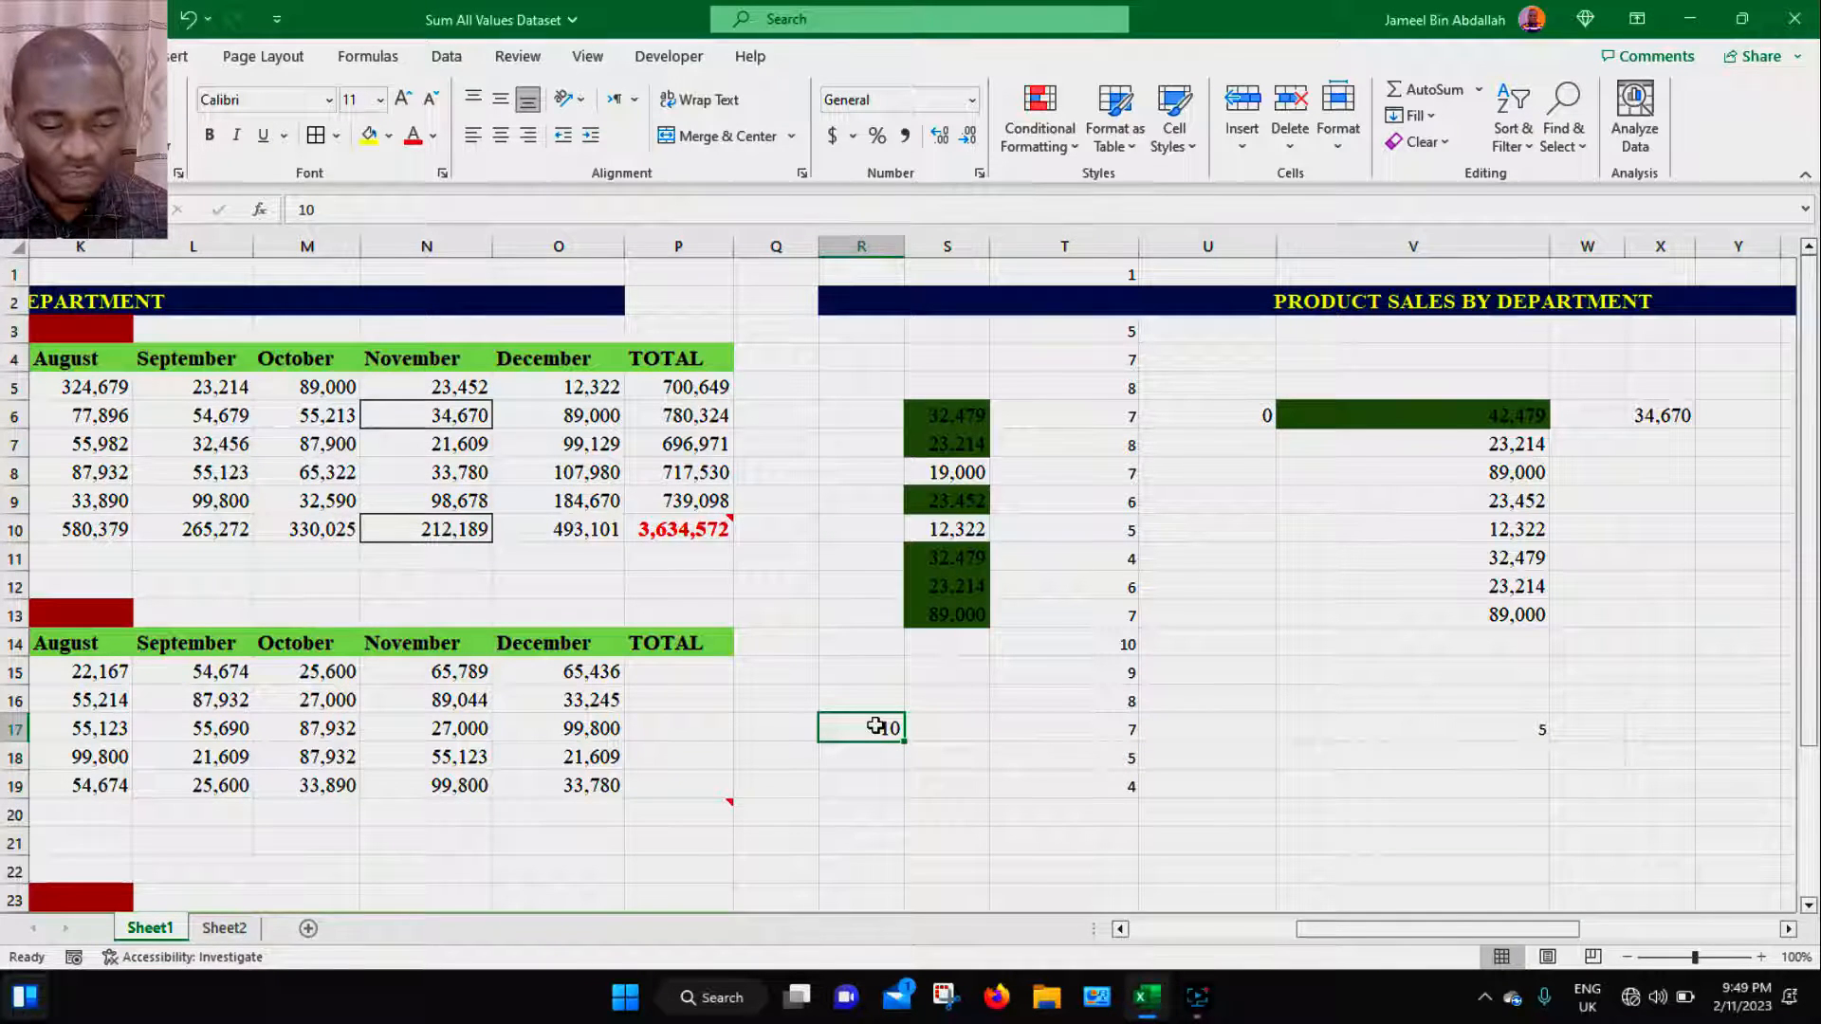
click(1485, 729)
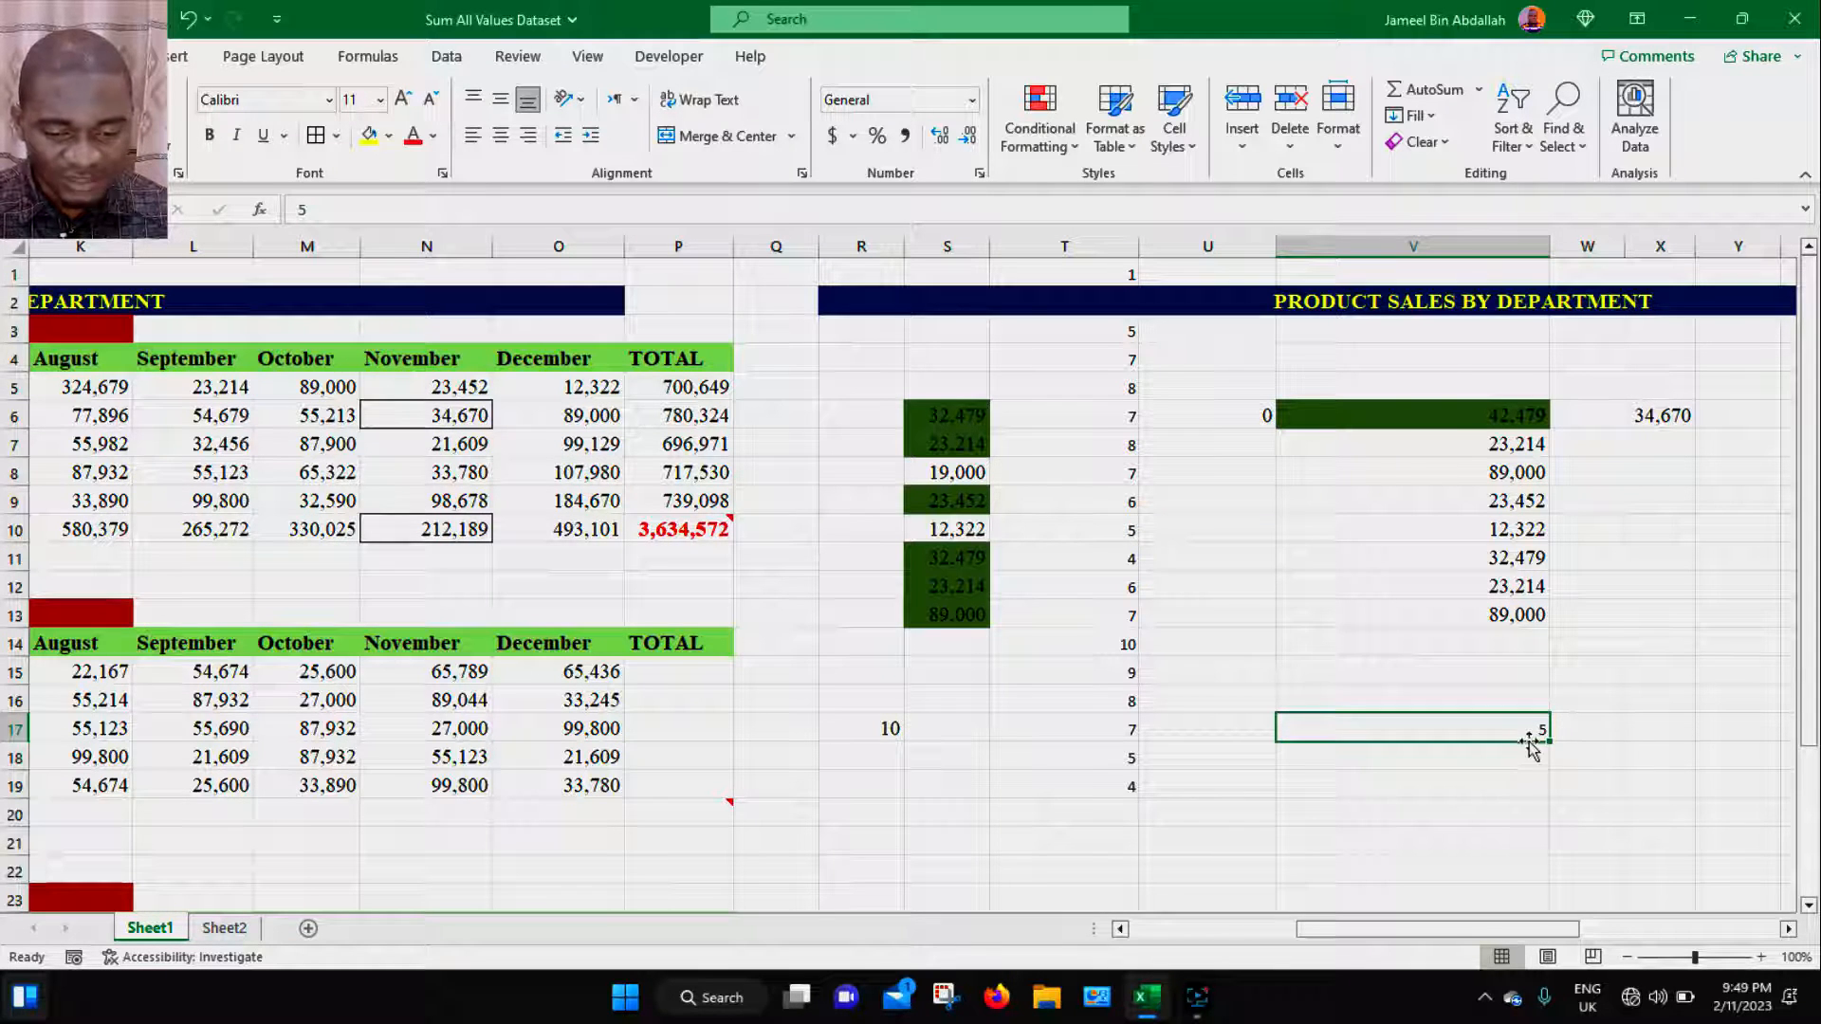
- Copy R17 and paste it into V17 using Paste Special with the Add operation
click(882, 727)
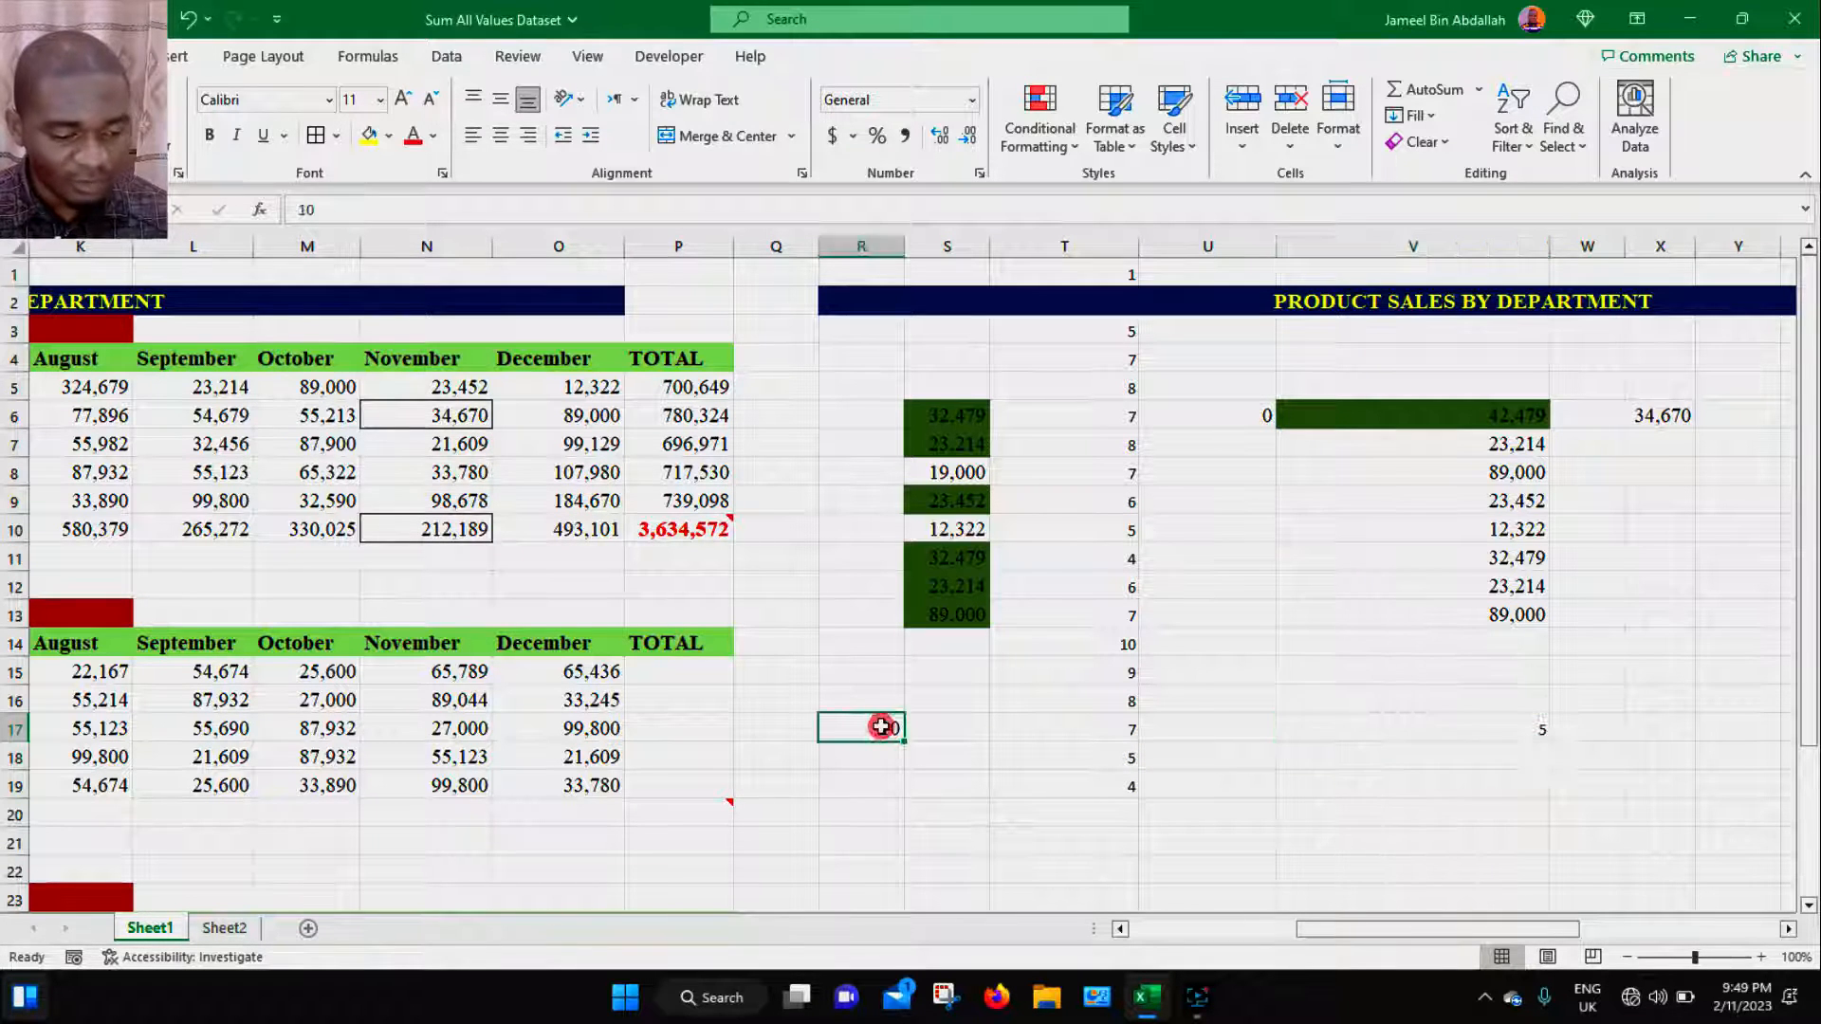
key(ctrl+c)
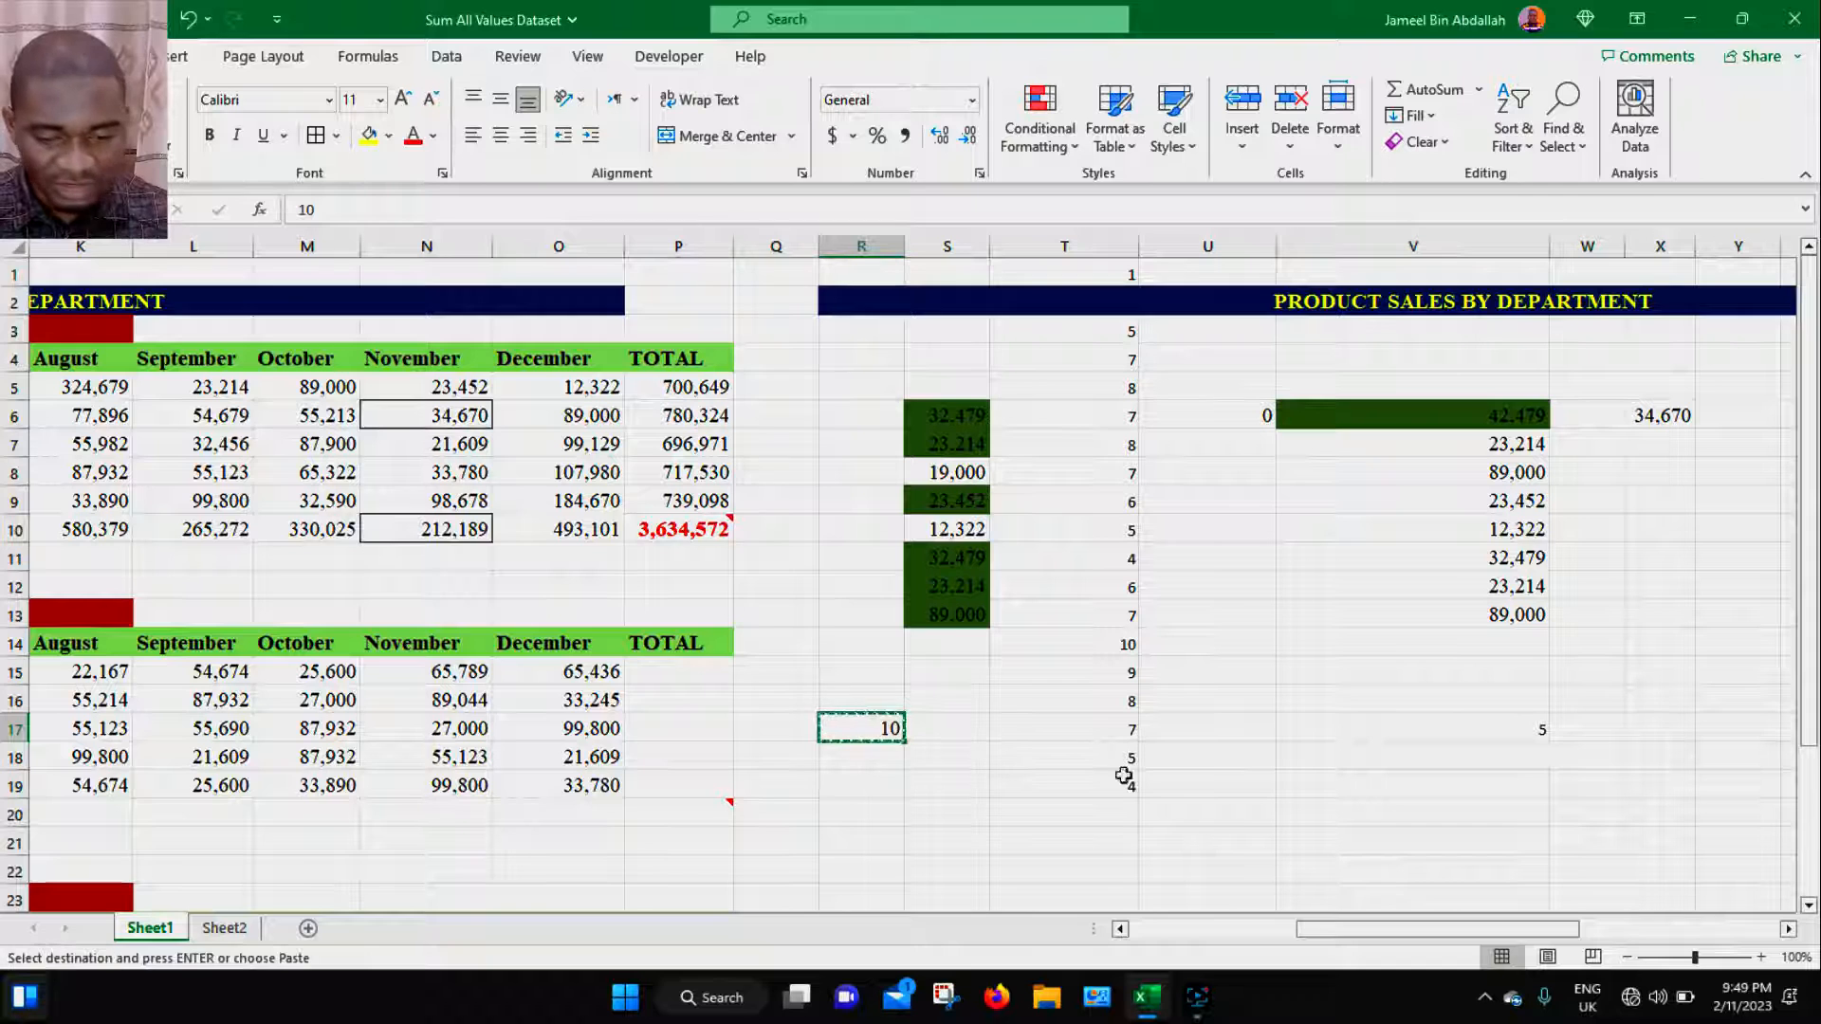
click(1430, 732)
key(ctrl+alt+v)
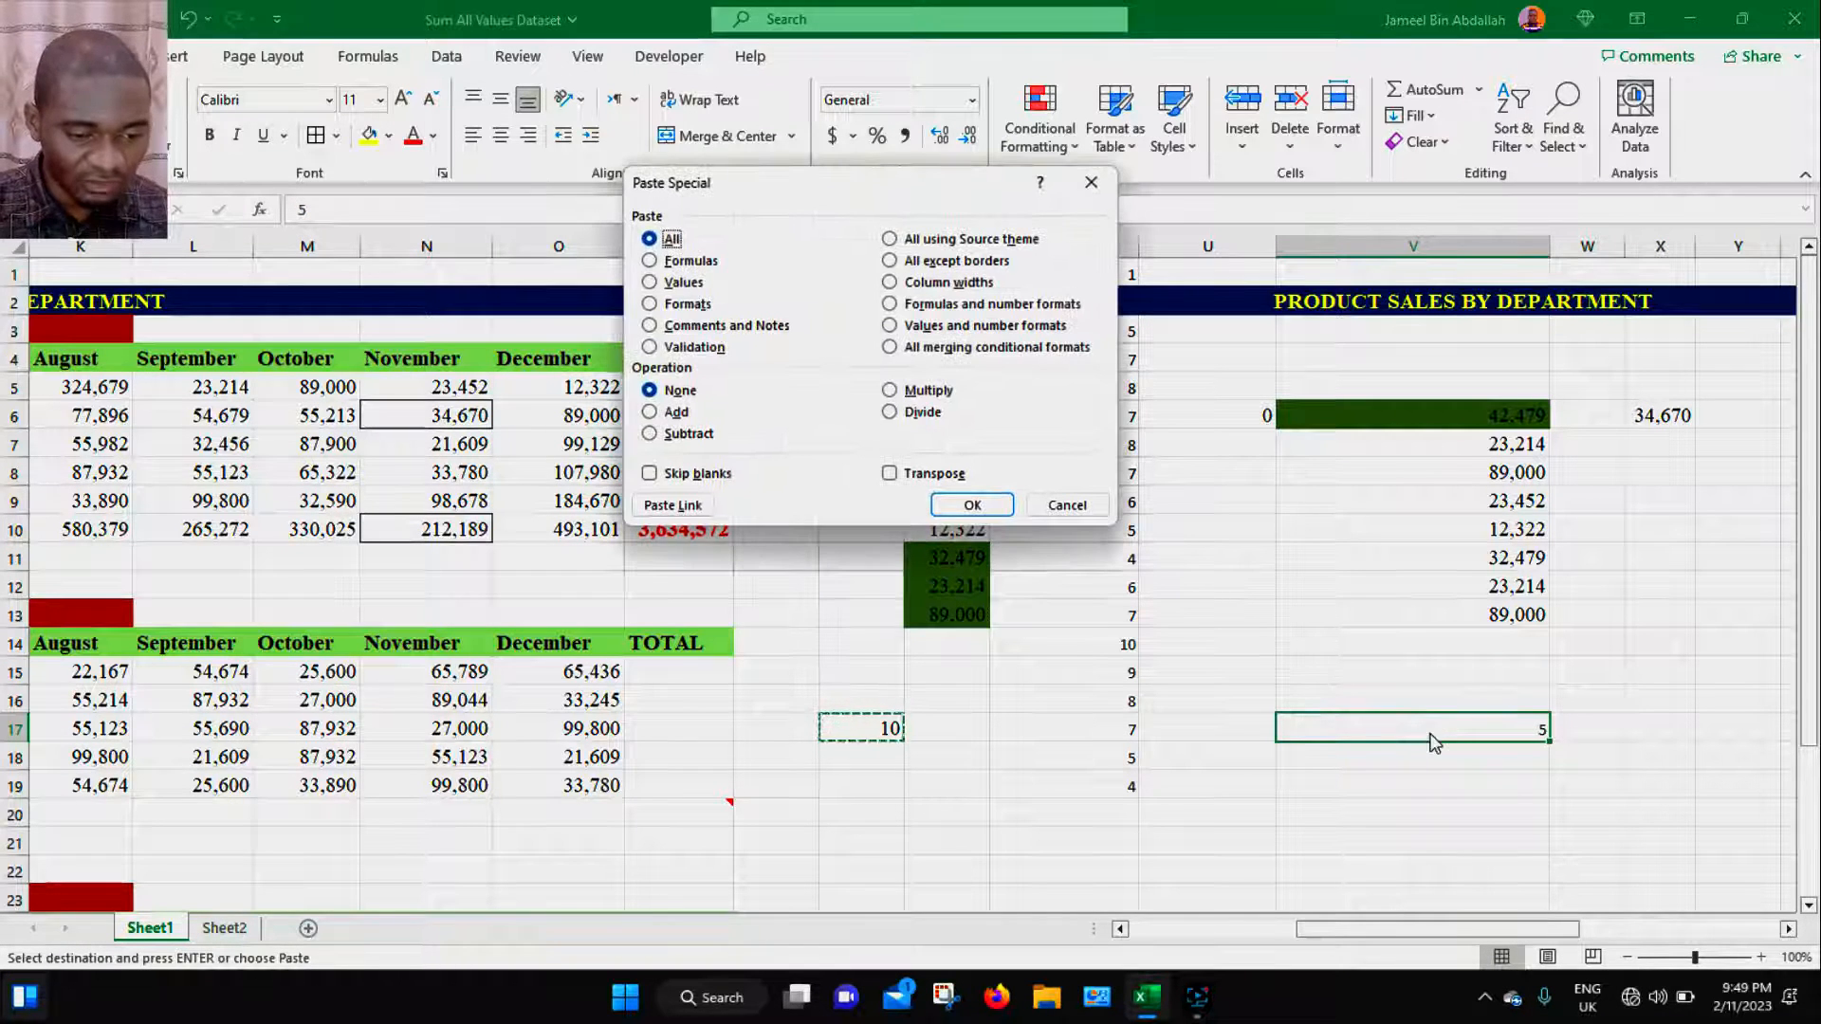
click(676, 414)
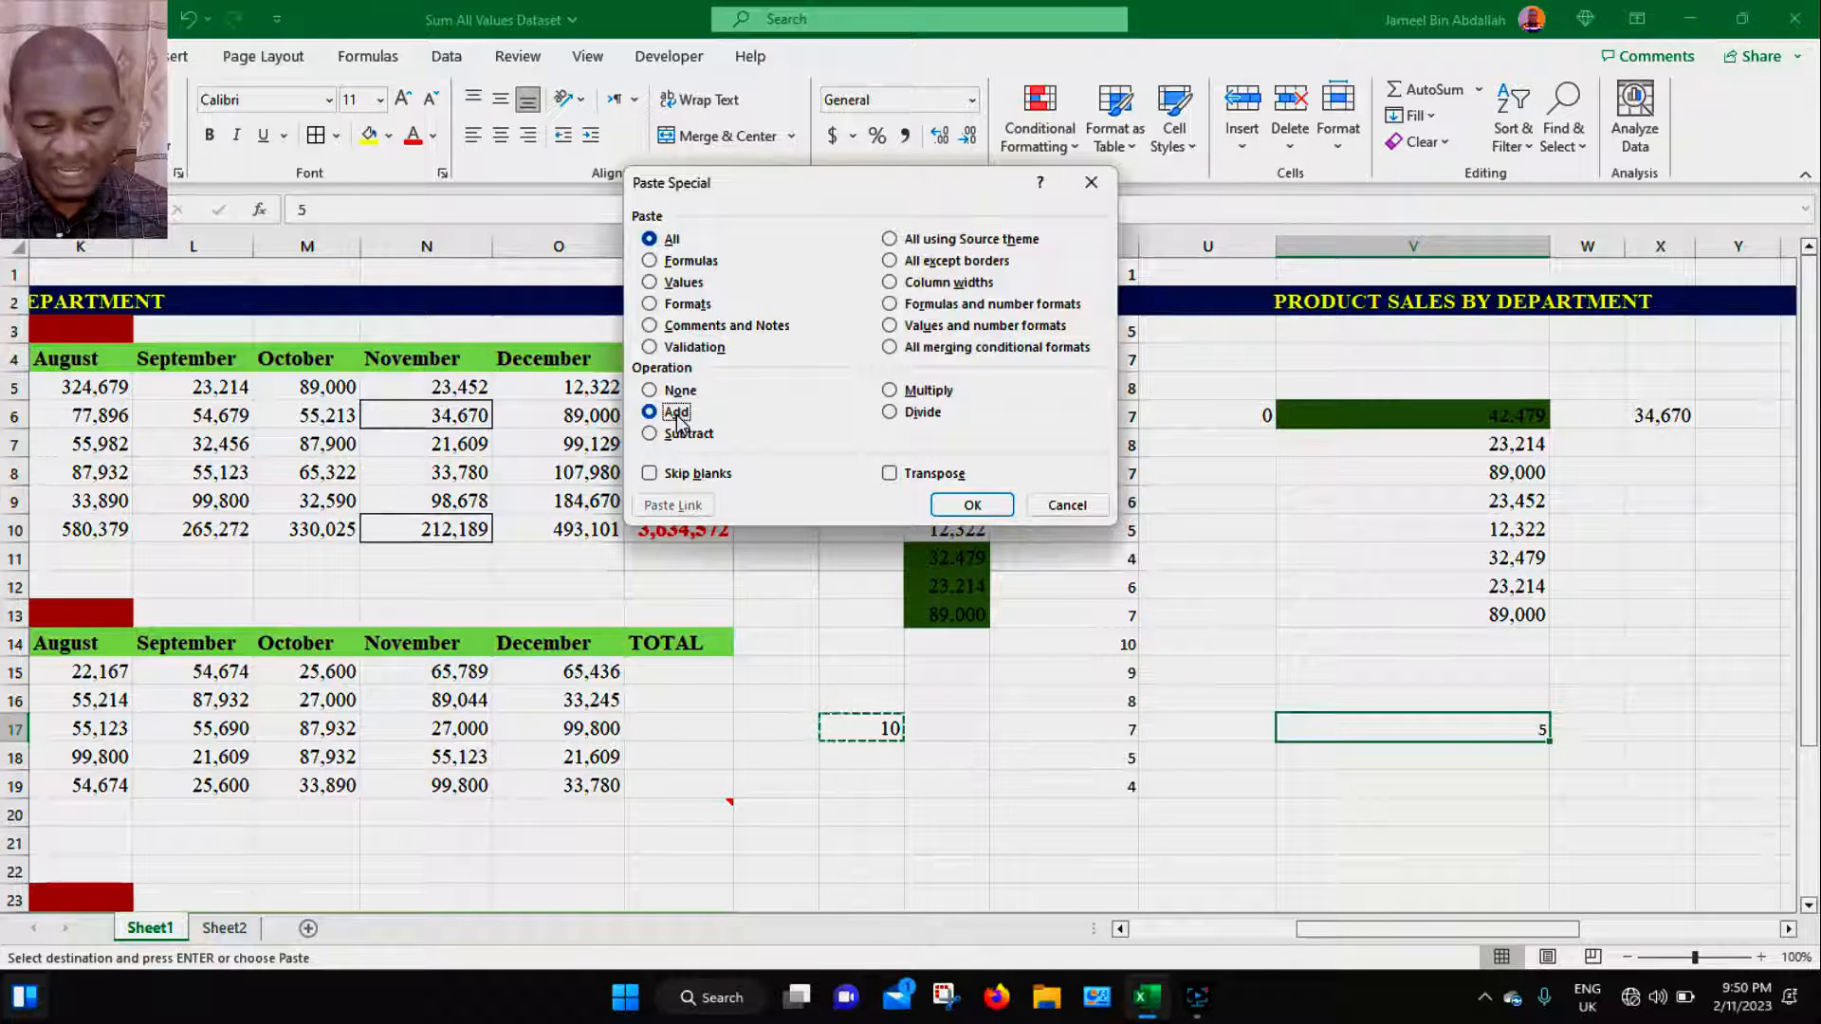
click(973, 506)
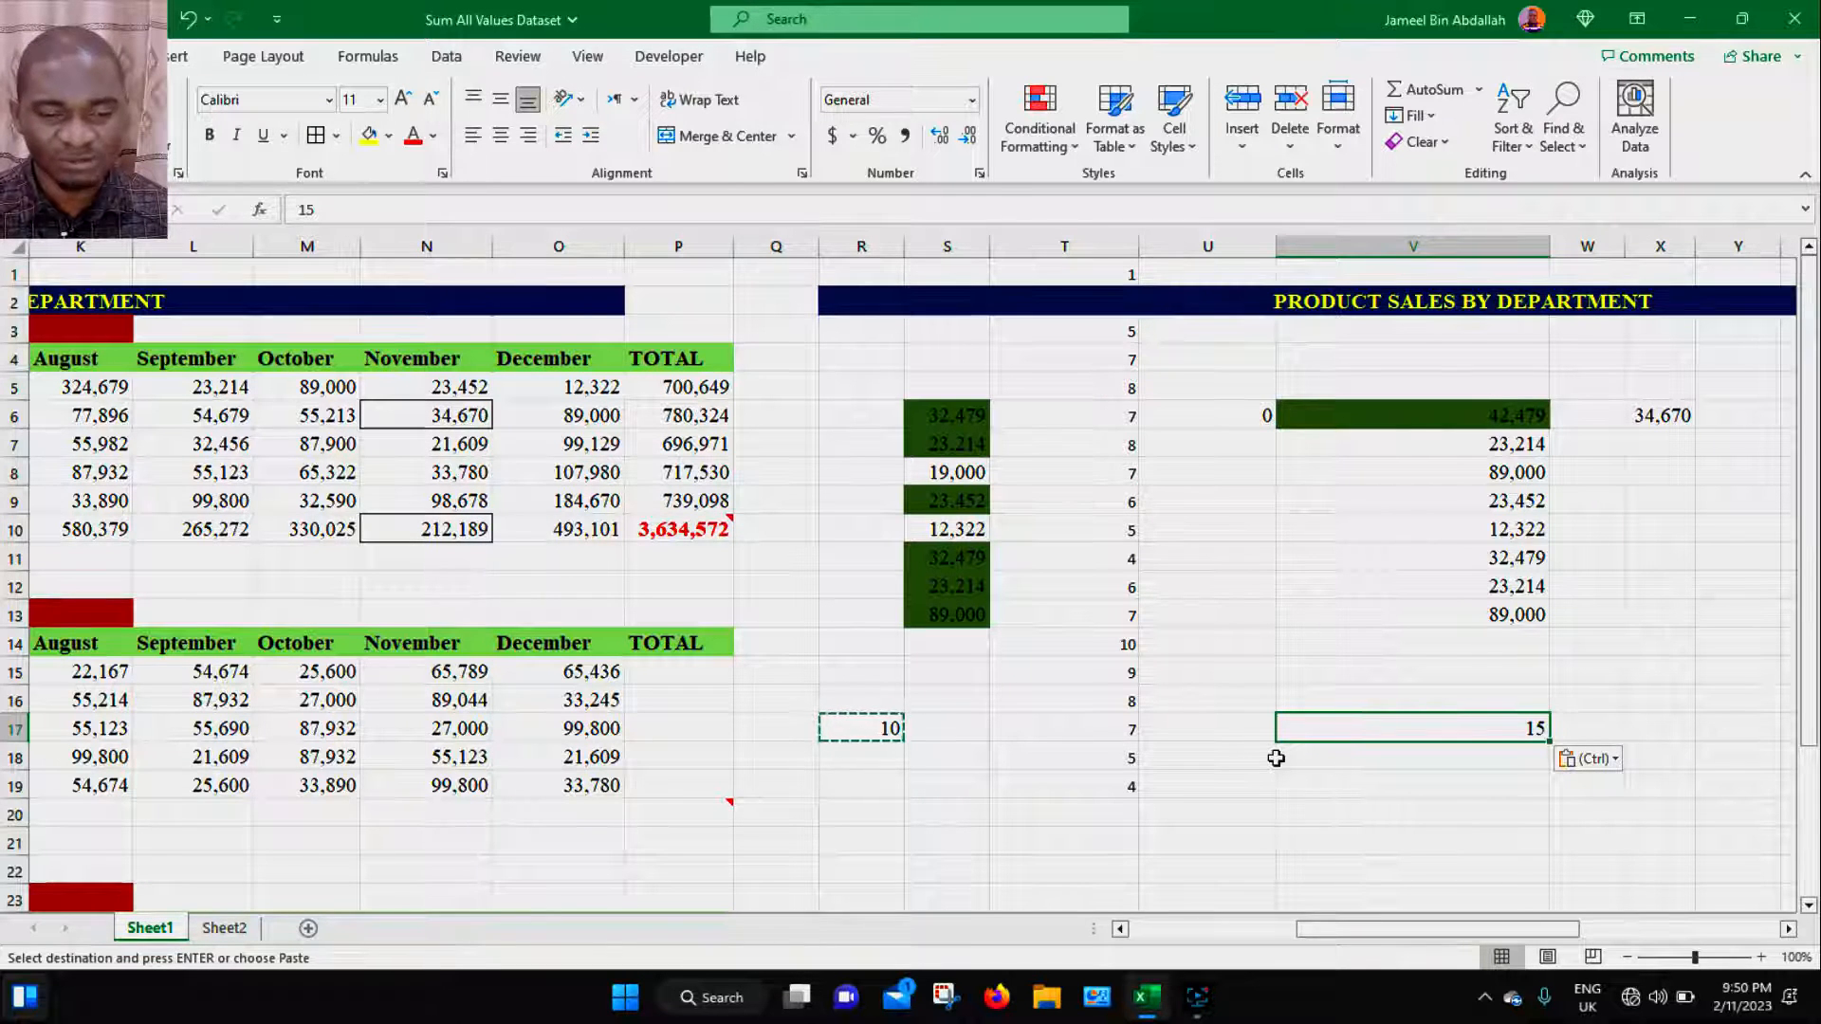
- Copy S8 and paste it into V8 using Paste Special with the Add operation
click(969, 473)
key(ctrl+c)
click(1491, 474)
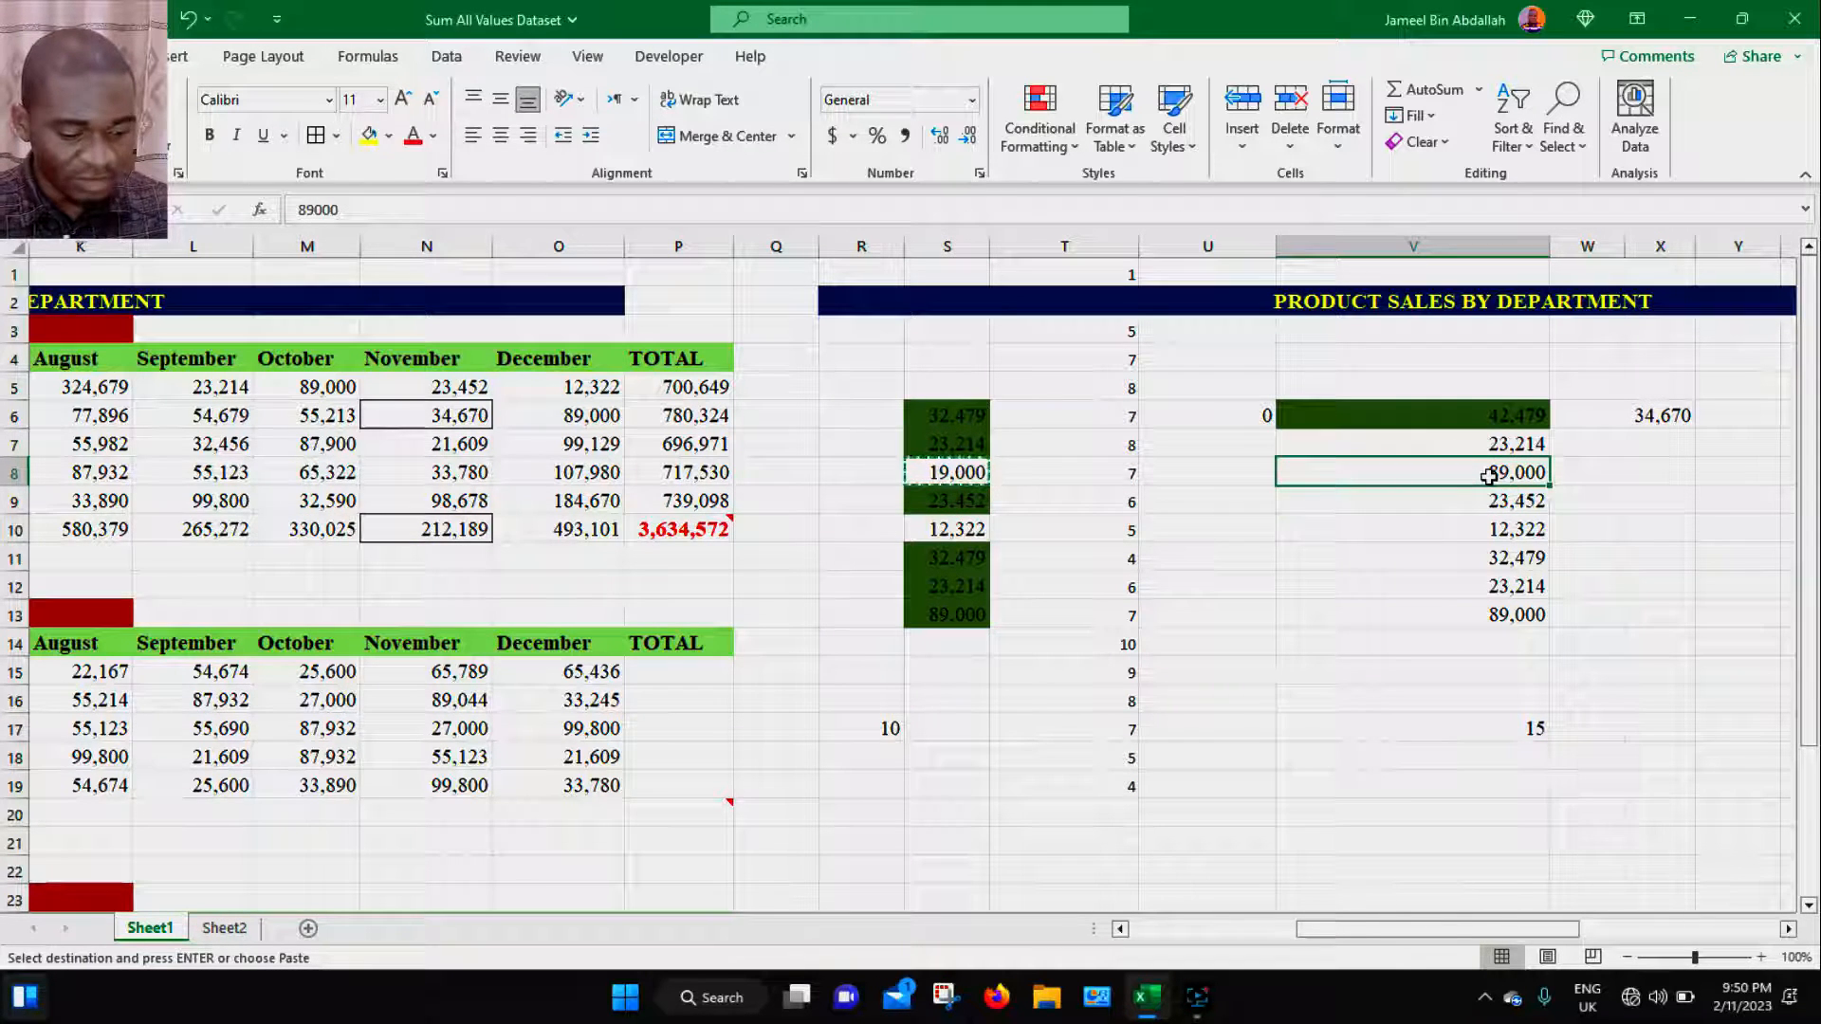
key(ctrl+alt+v)
click(651, 414)
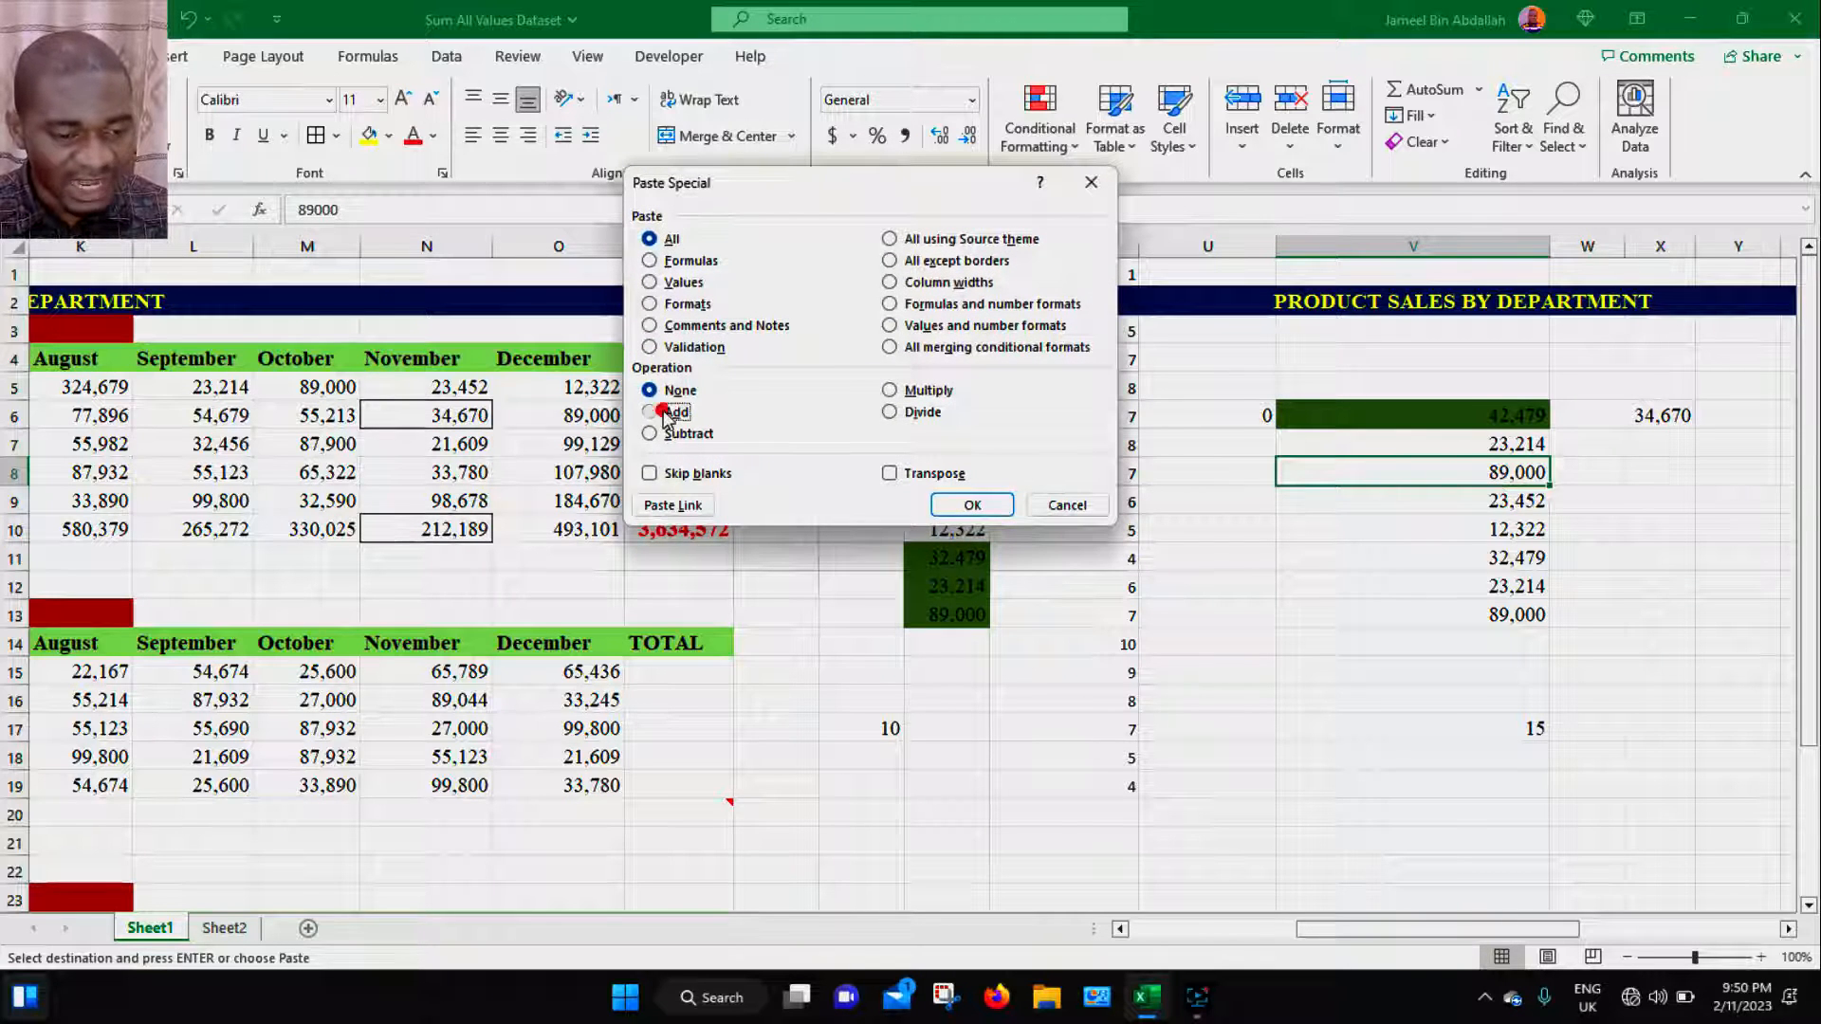
click(973, 506)
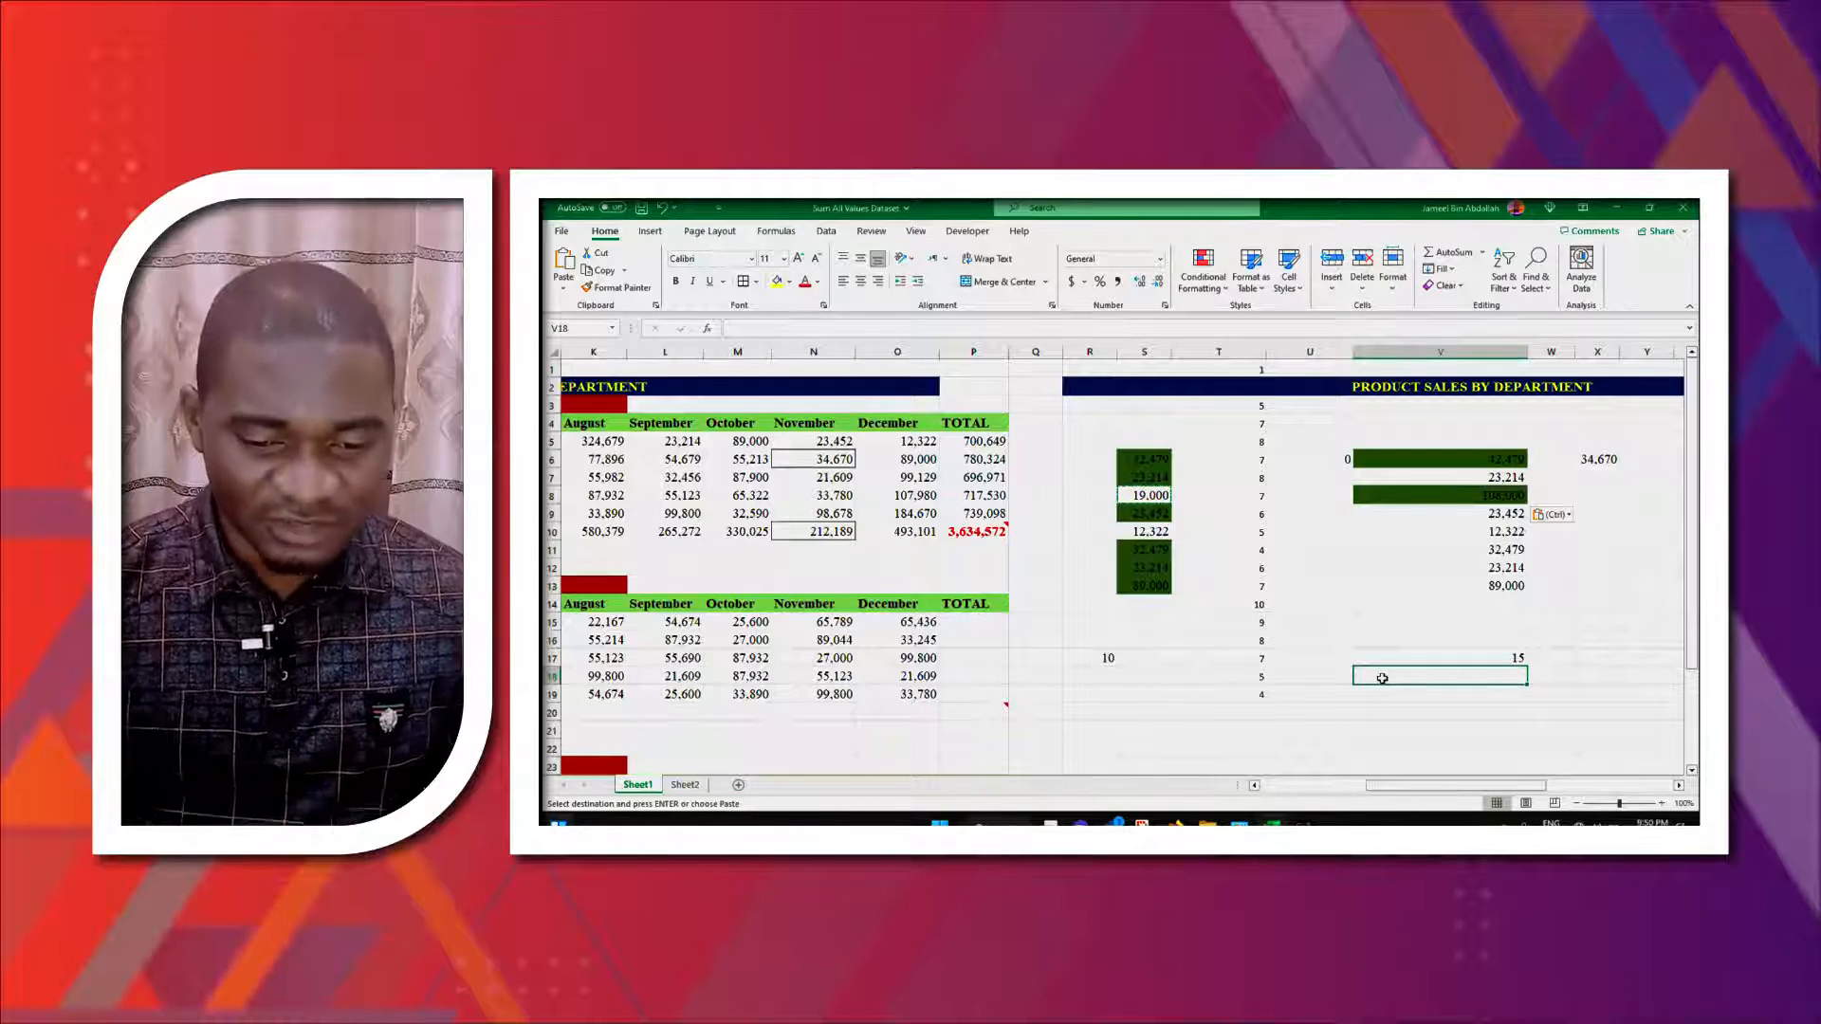
- Copy R17 and paste it into V17 using Paste Special with the Subtract operation
click(1438, 659)
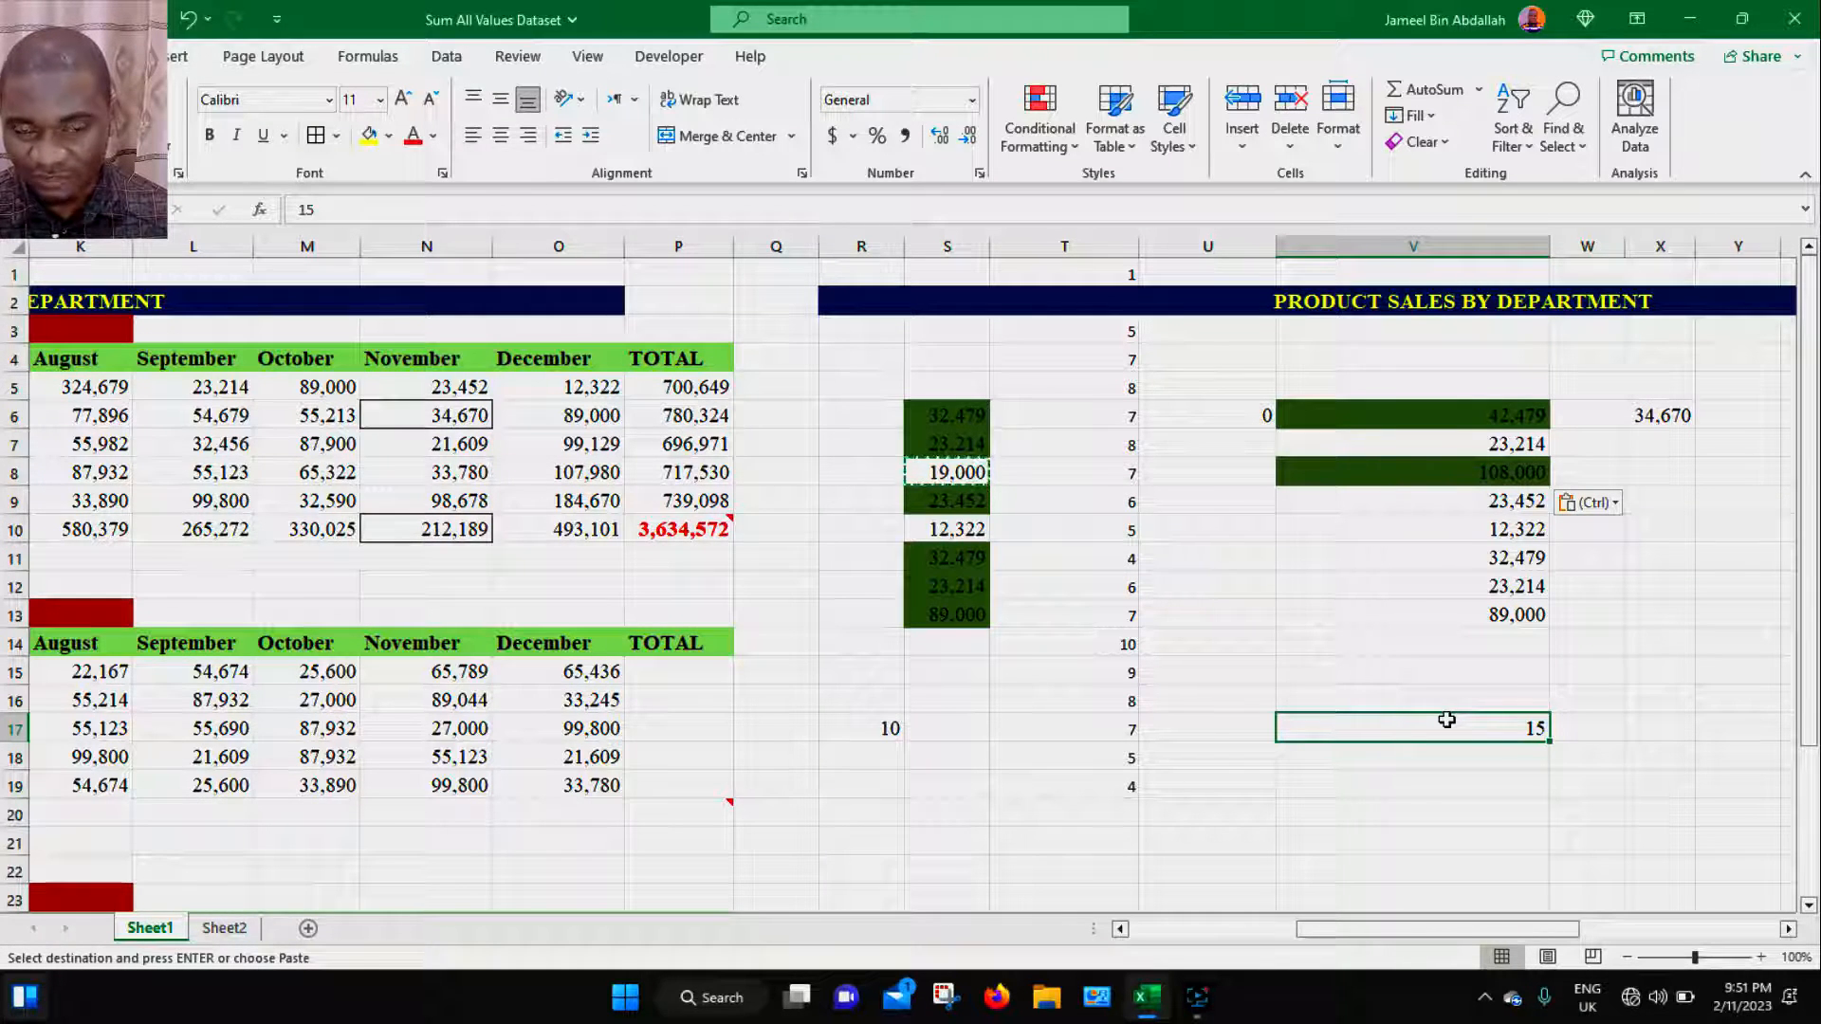
click(887, 726)
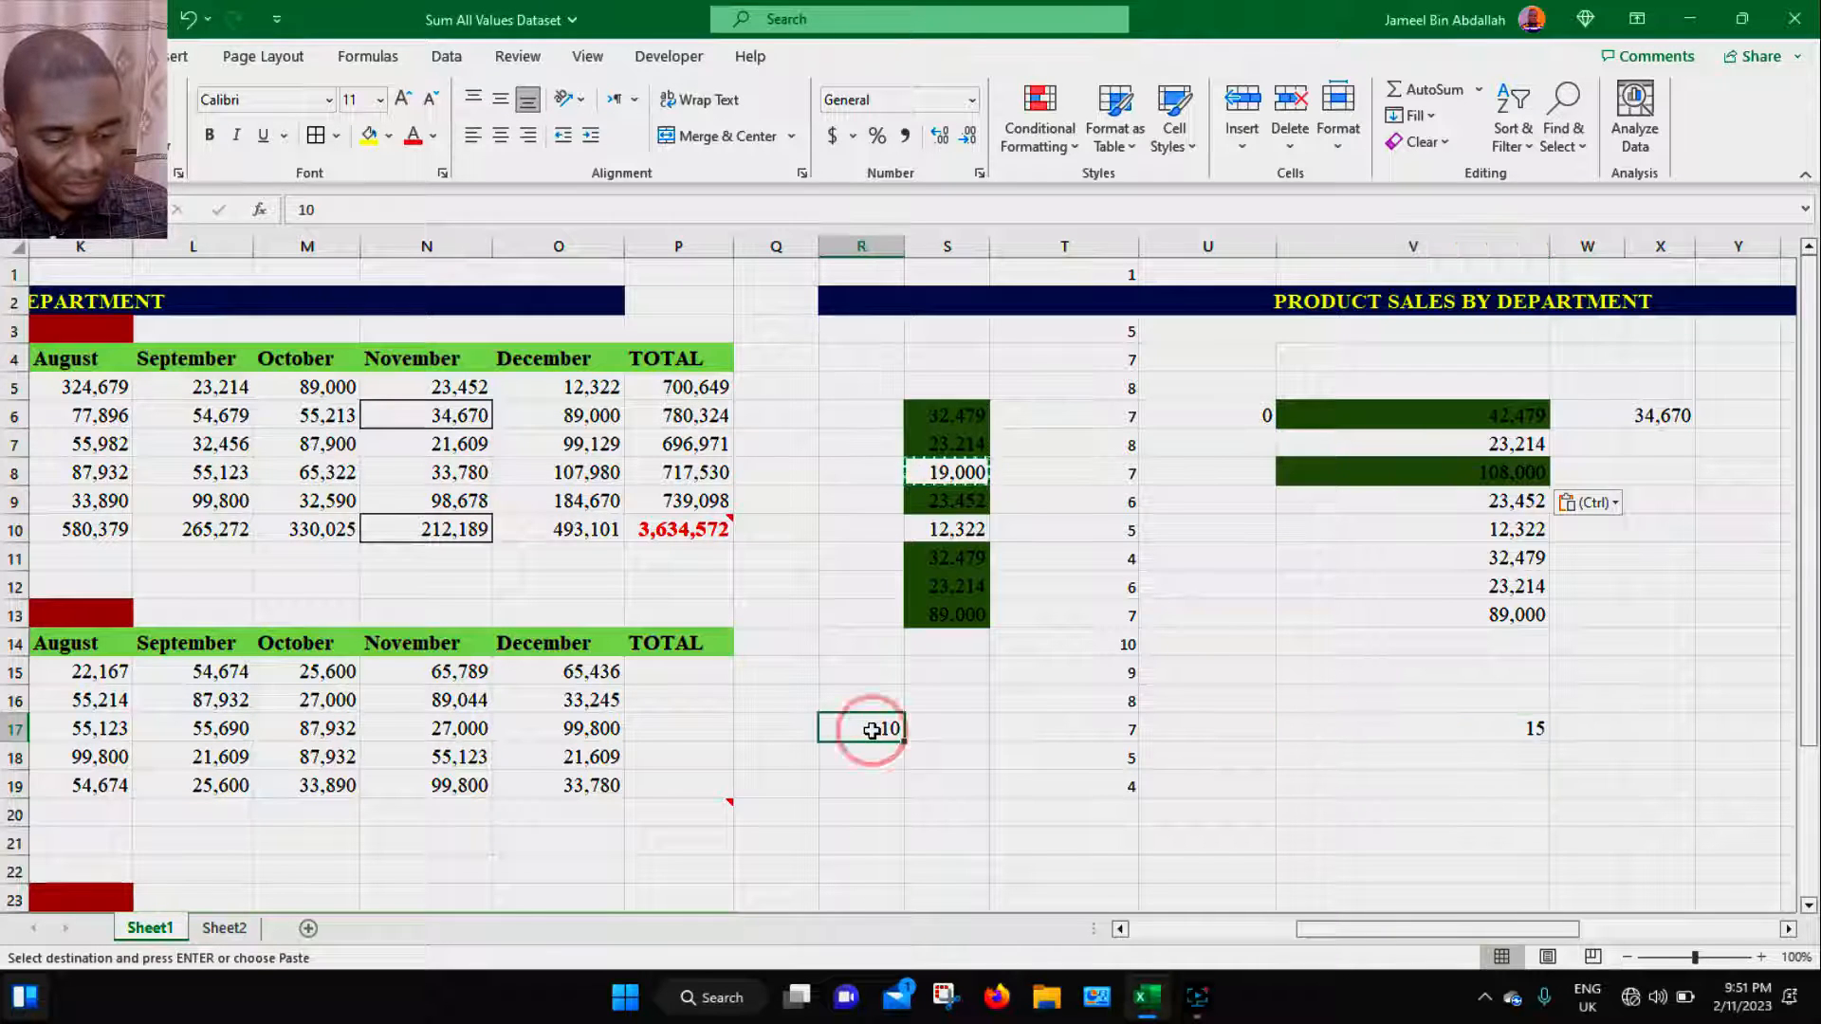
key(ctrl+c)
click(1498, 735)
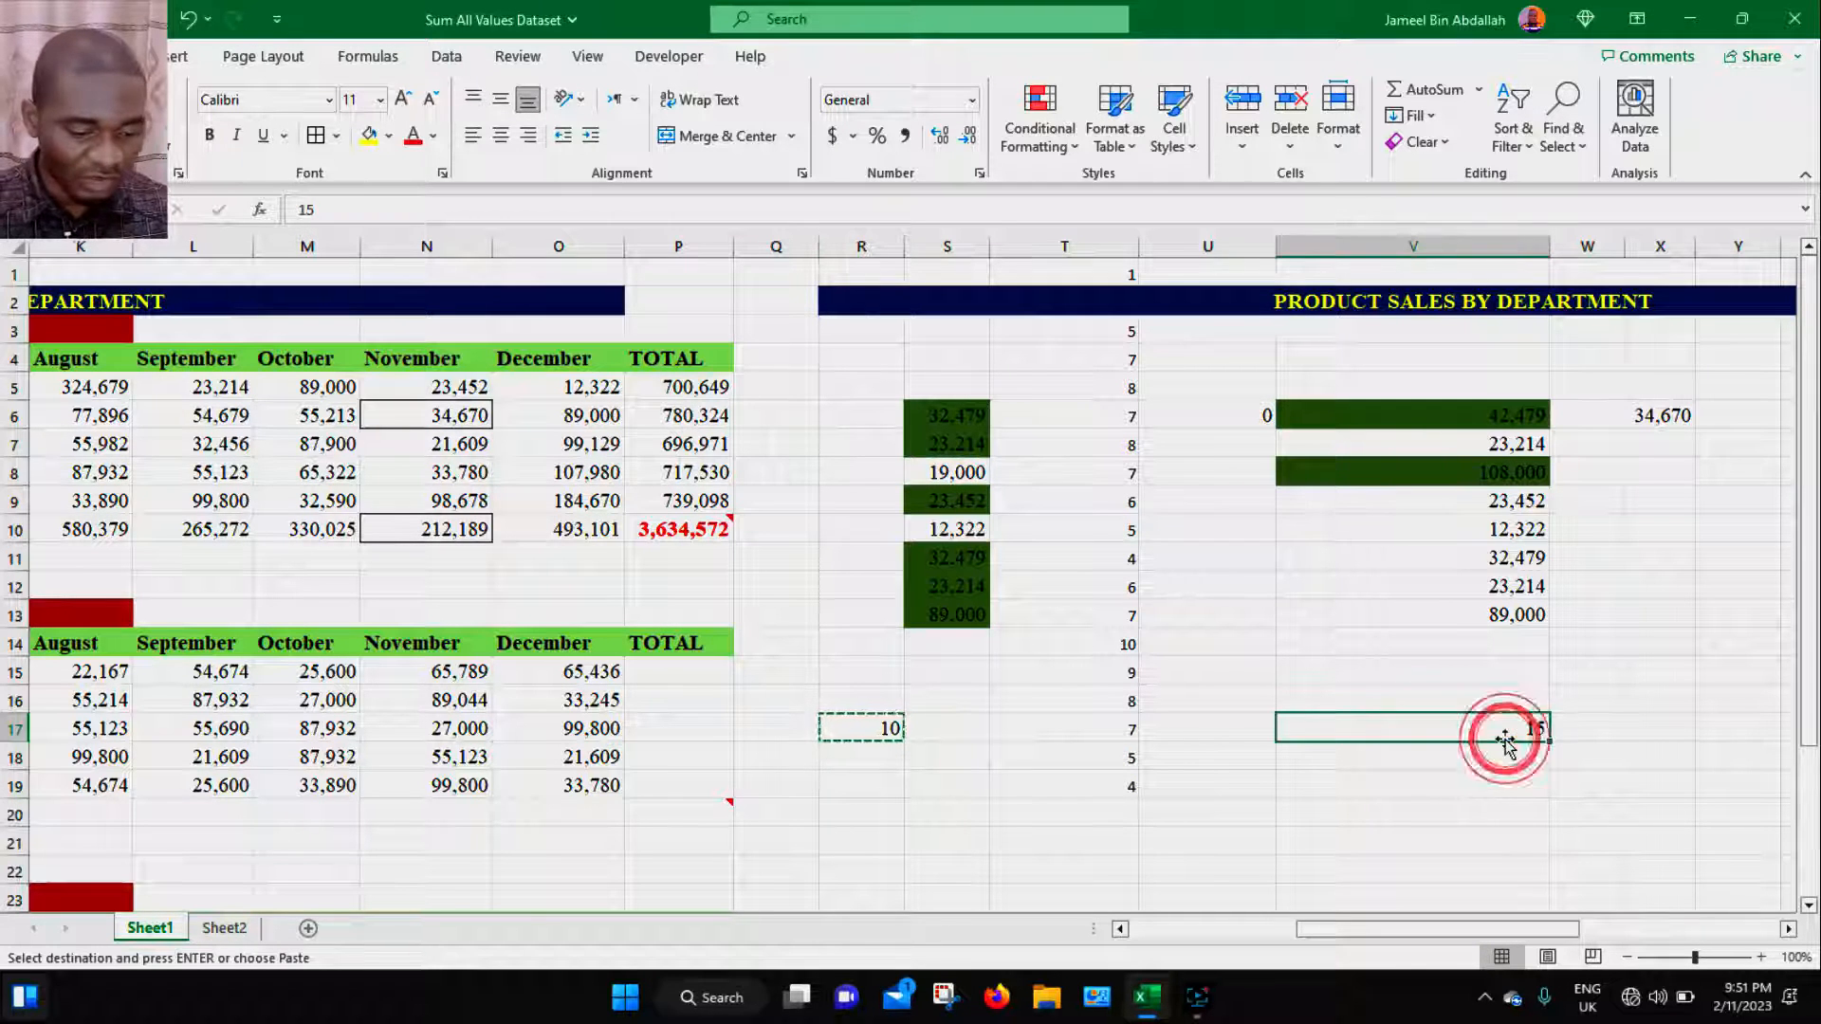
key(ctrl+alt+v)
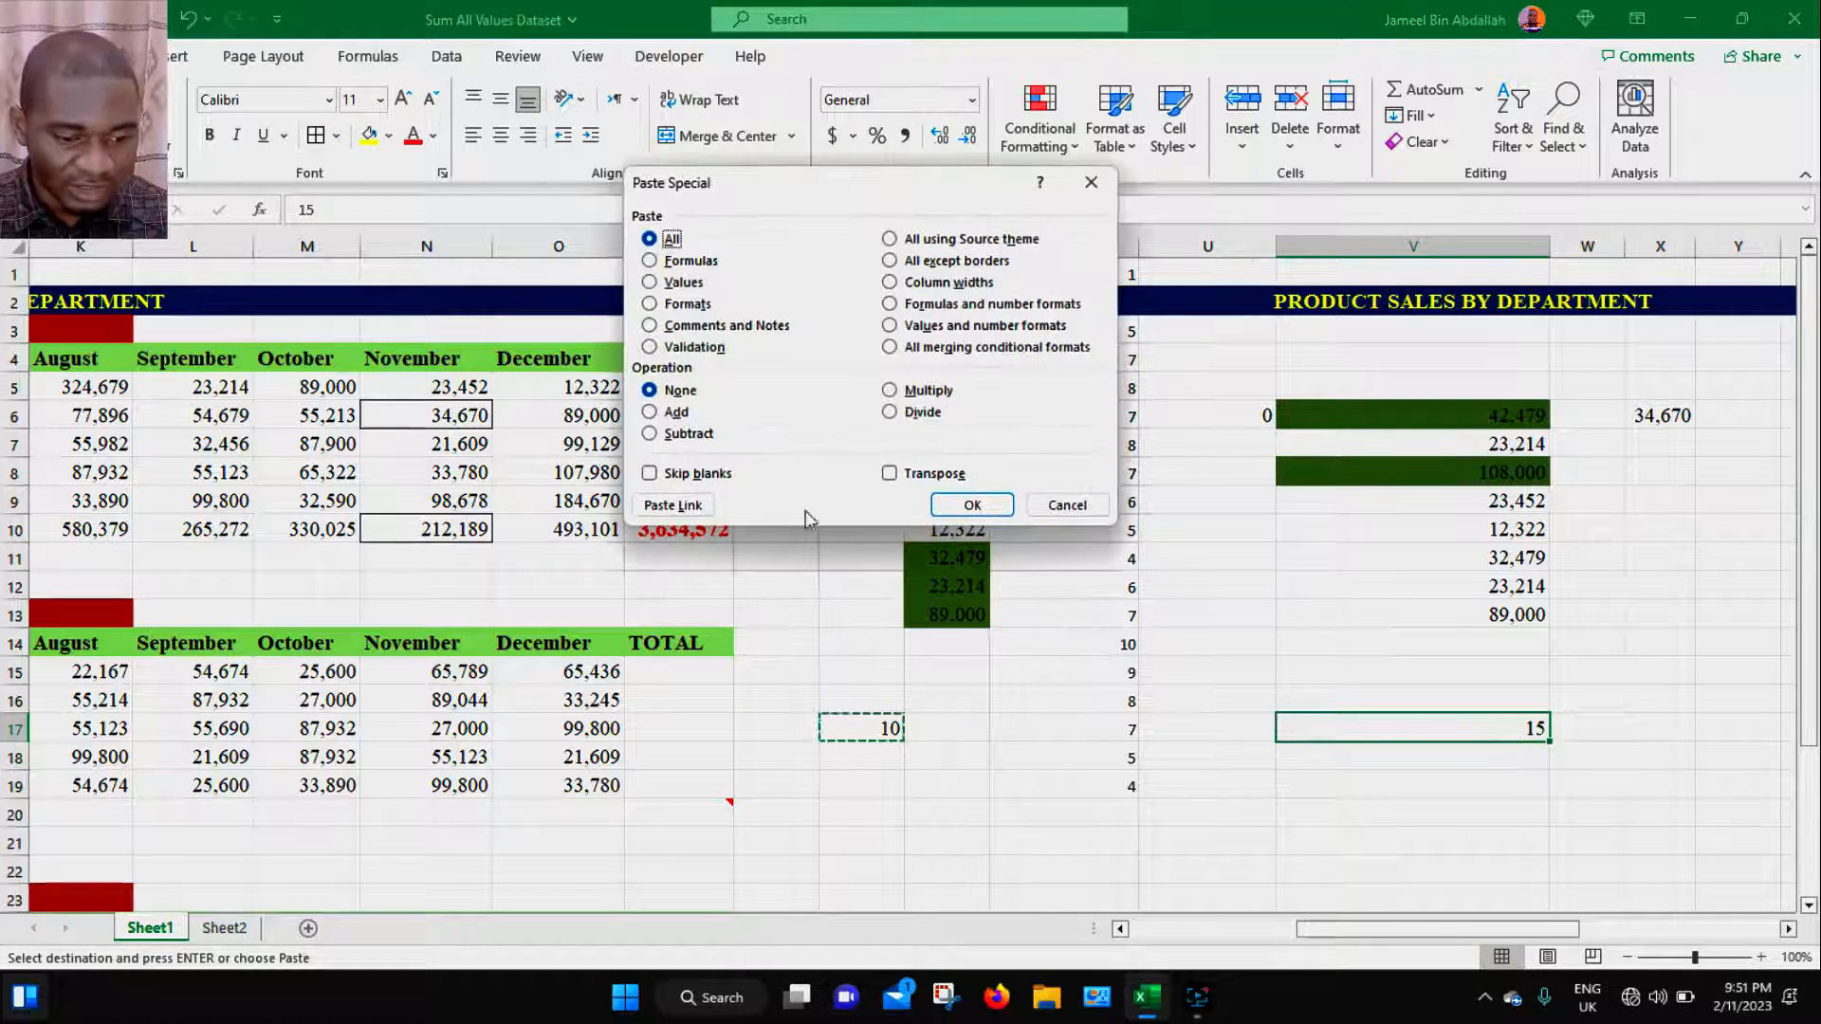
click(689, 433)
click(990, 506)
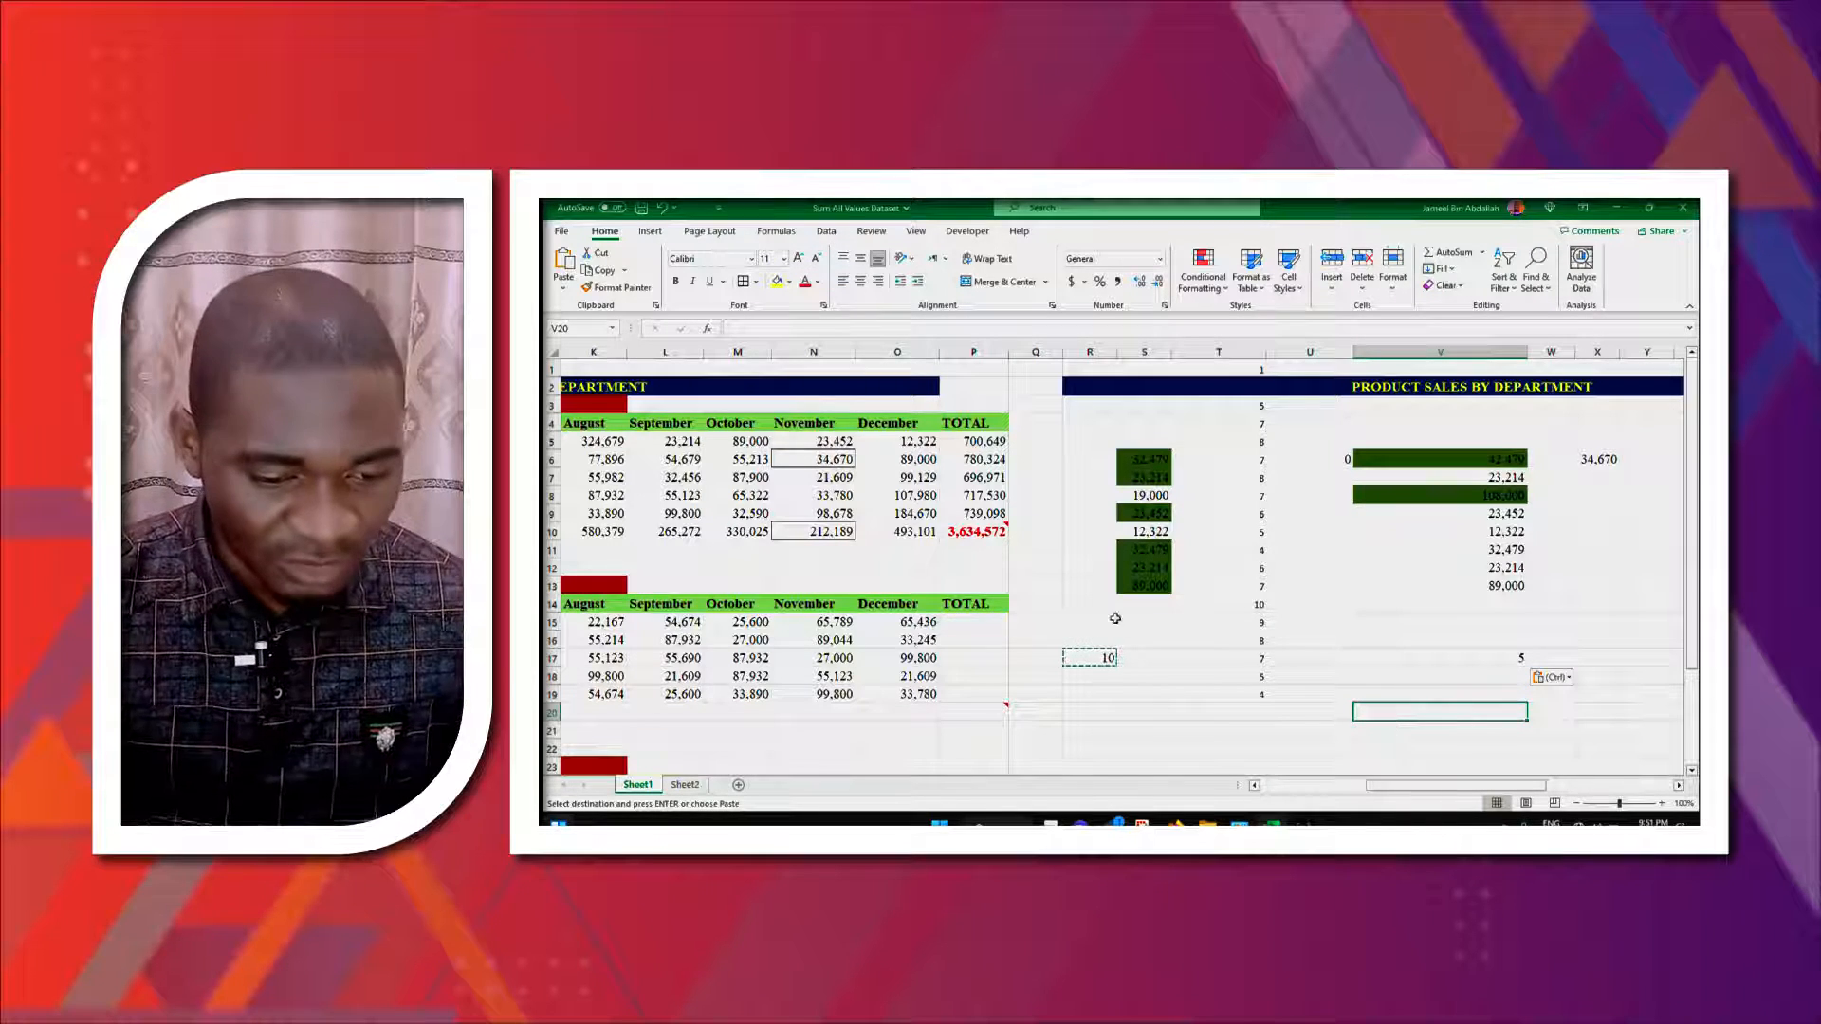
- Paste the copied R17 into V17 using Paste Special with the Multiply operation
click(1086, 658)
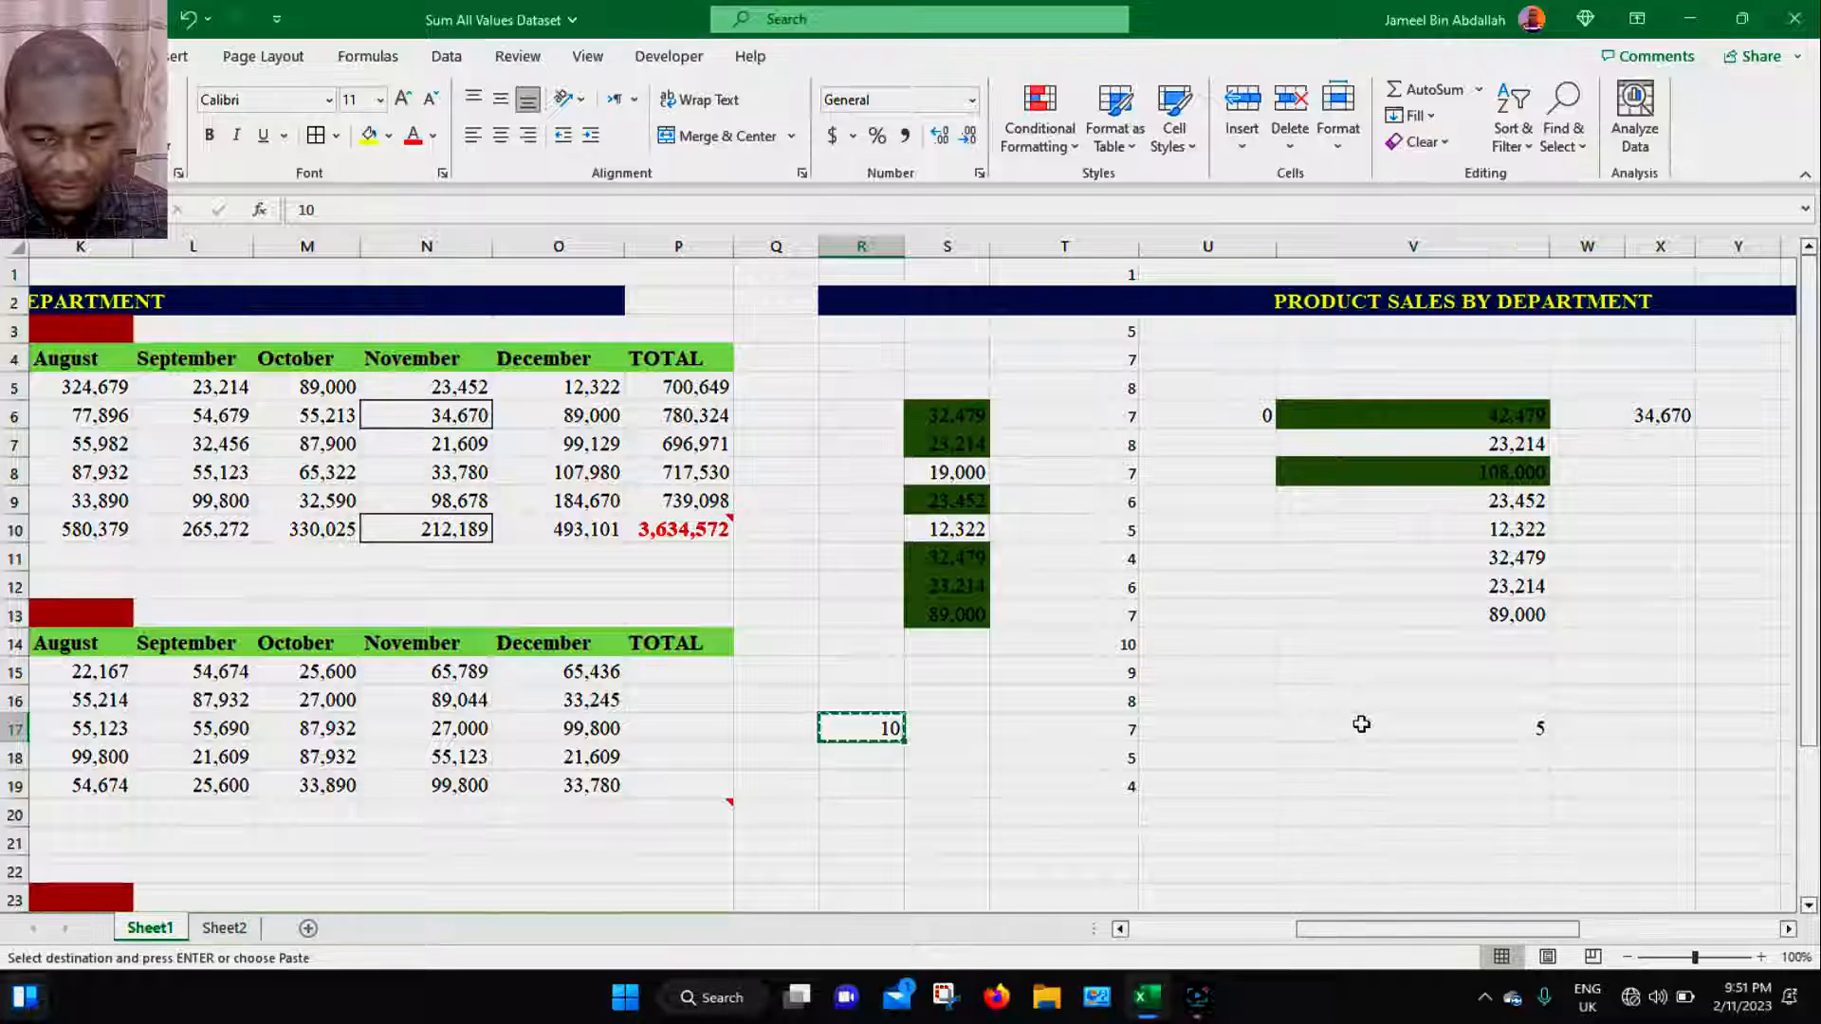
click(1432, 654)
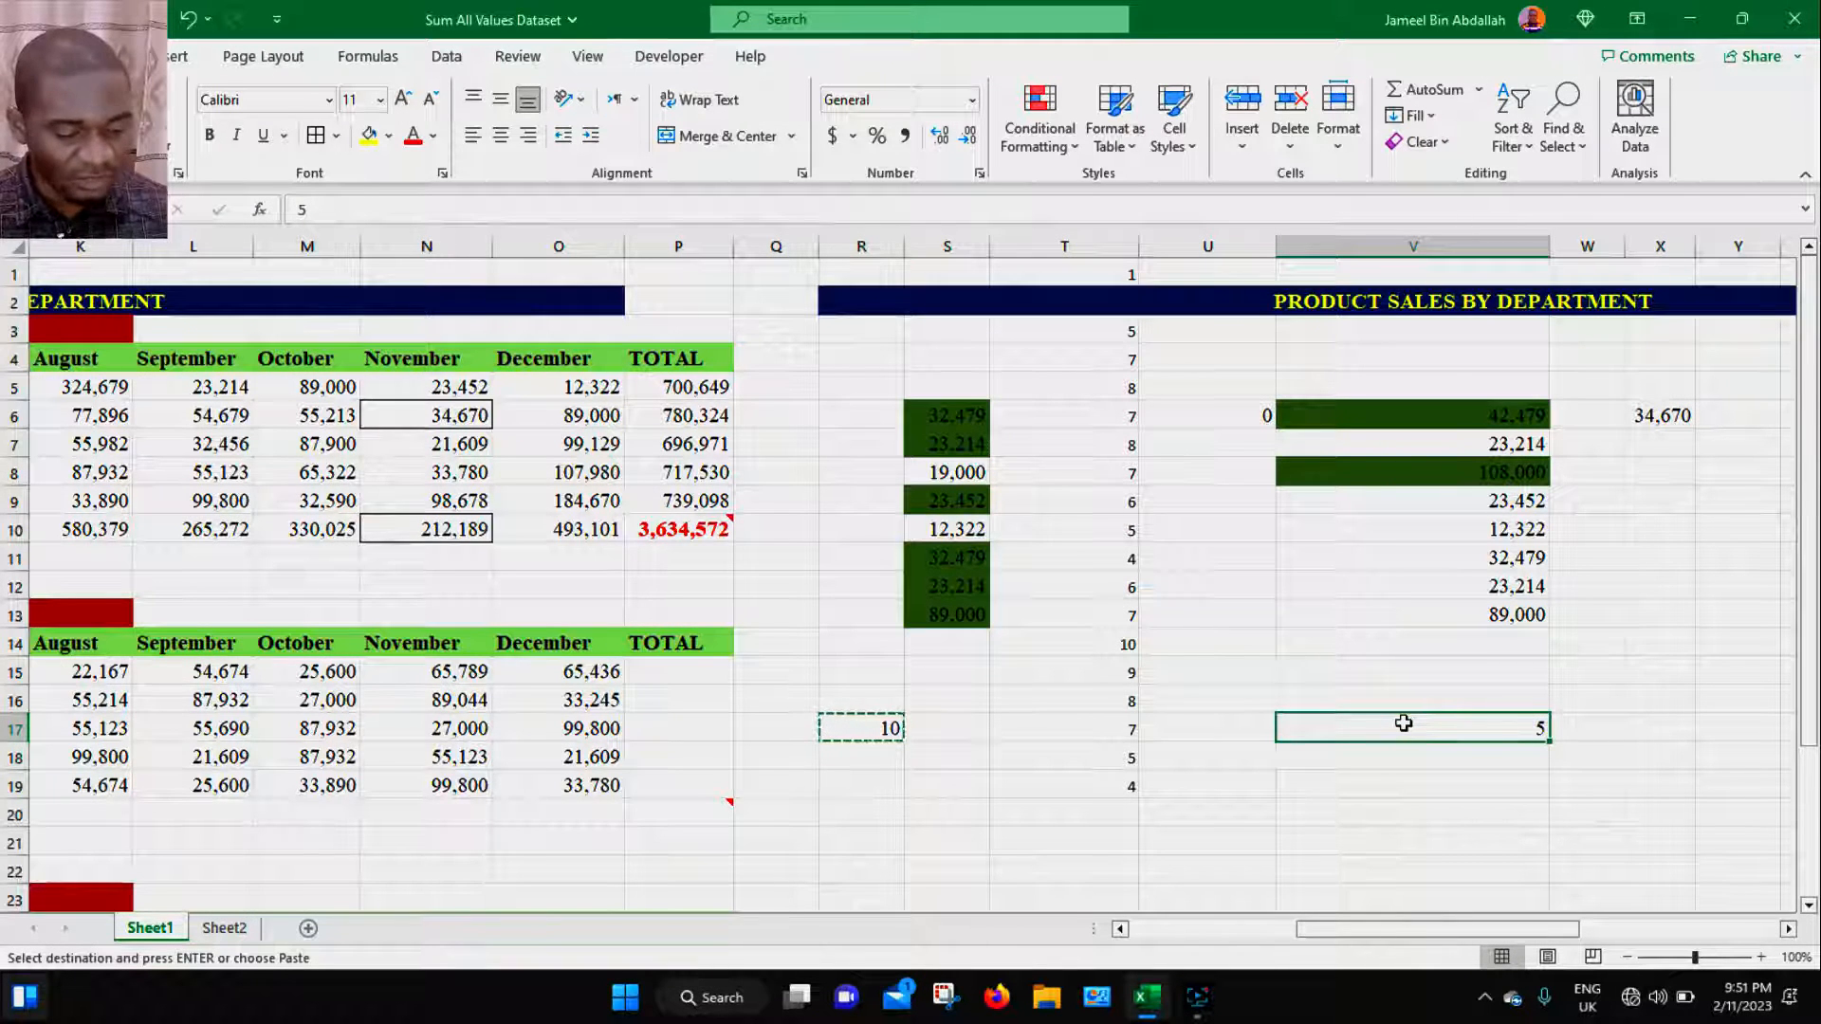
key(ctrl+alt+v)
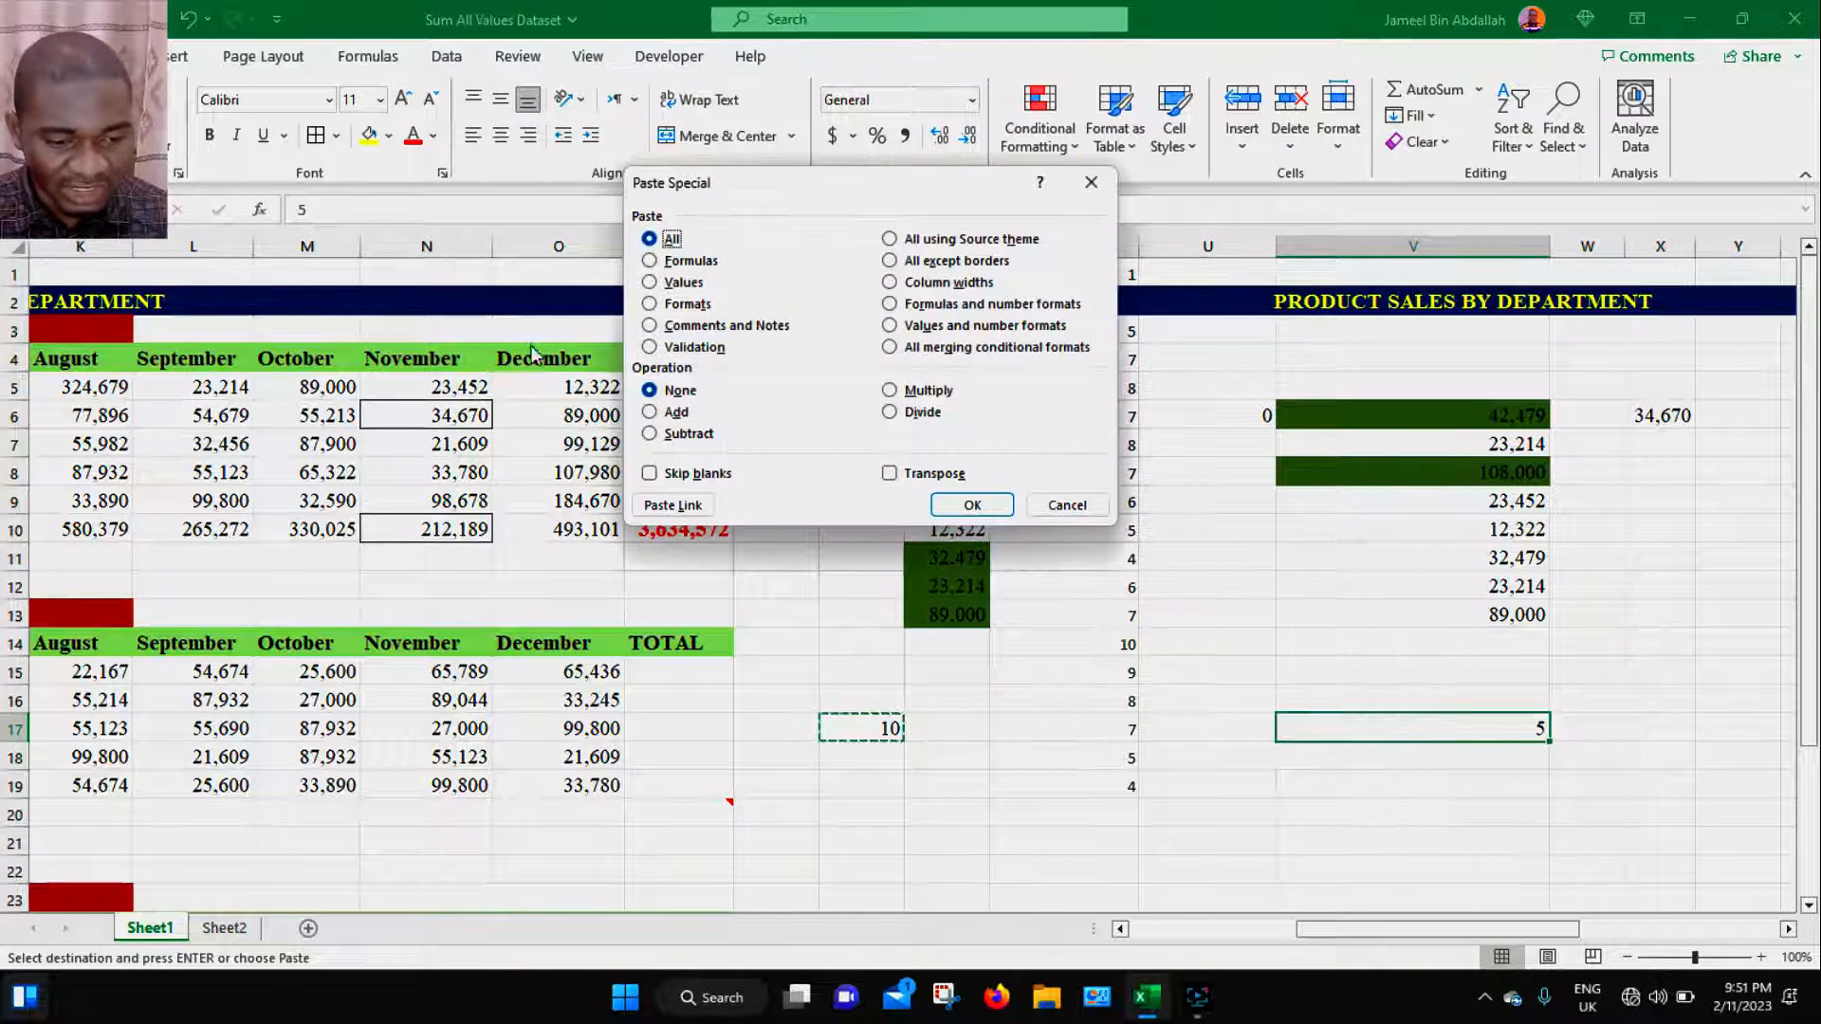
click(889, 389)
drag(918, 195, 756, 228)
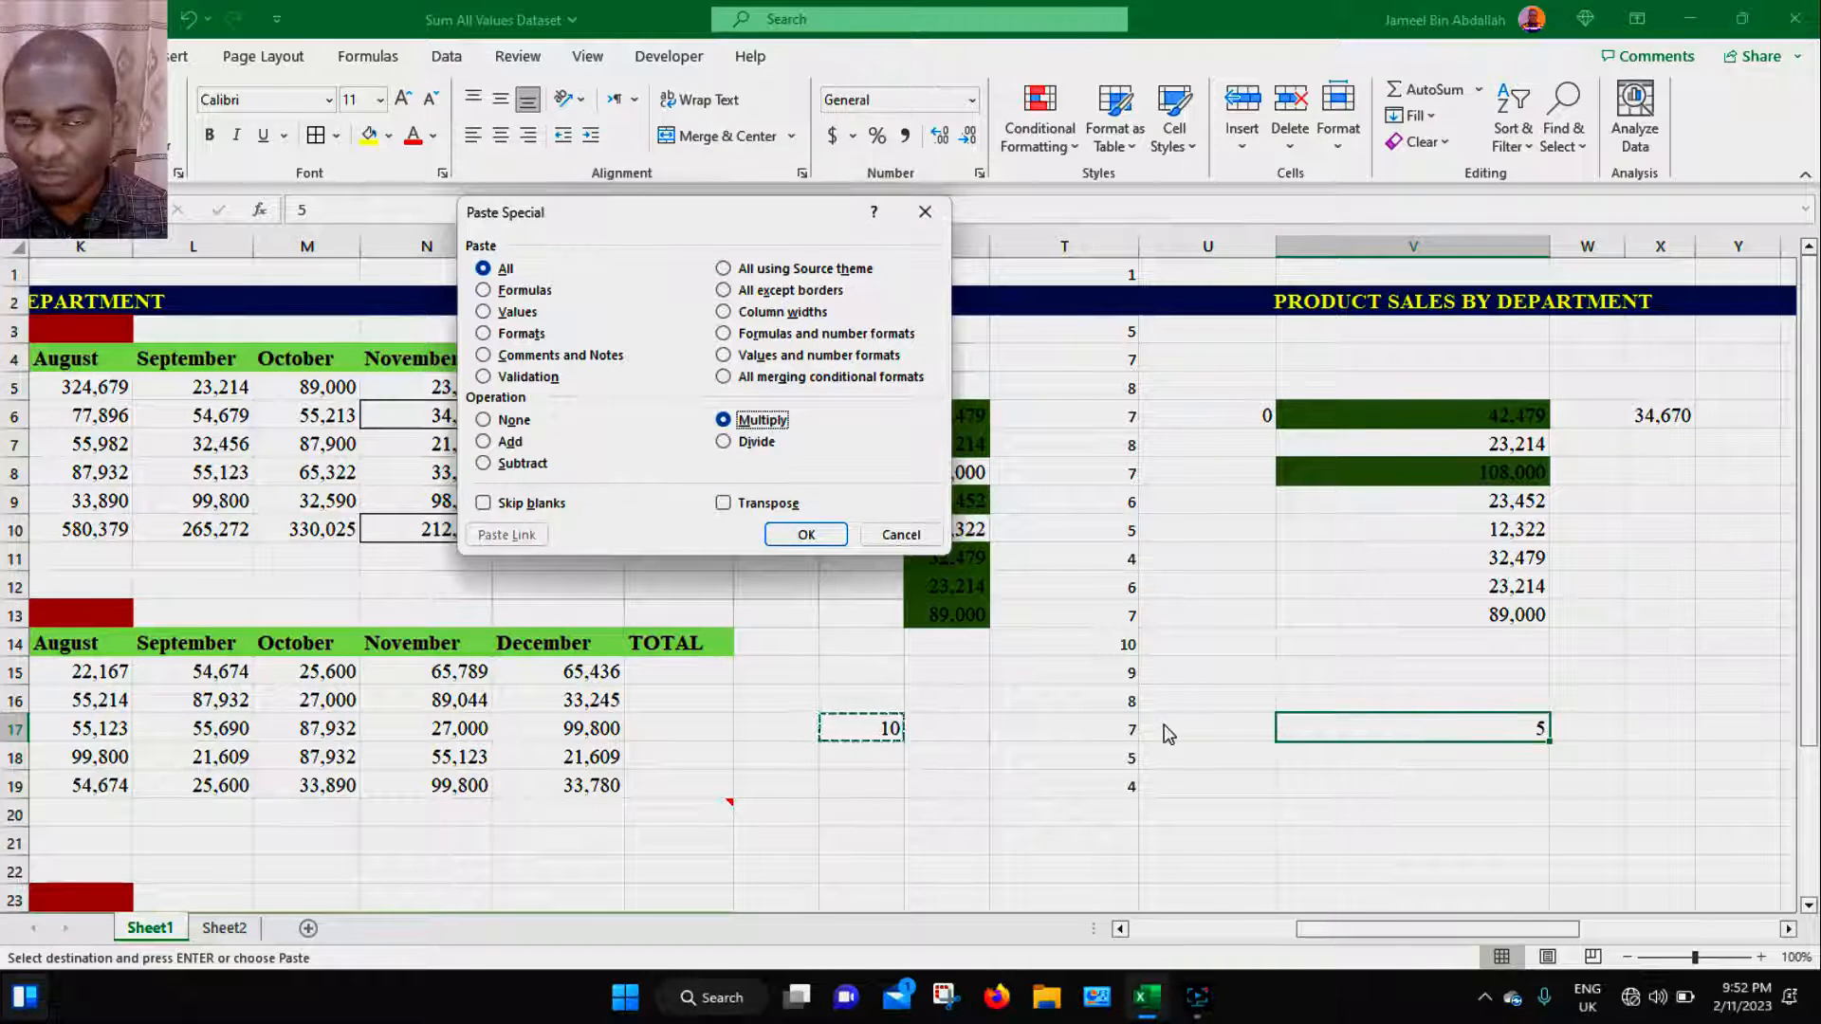
click(805, 535)
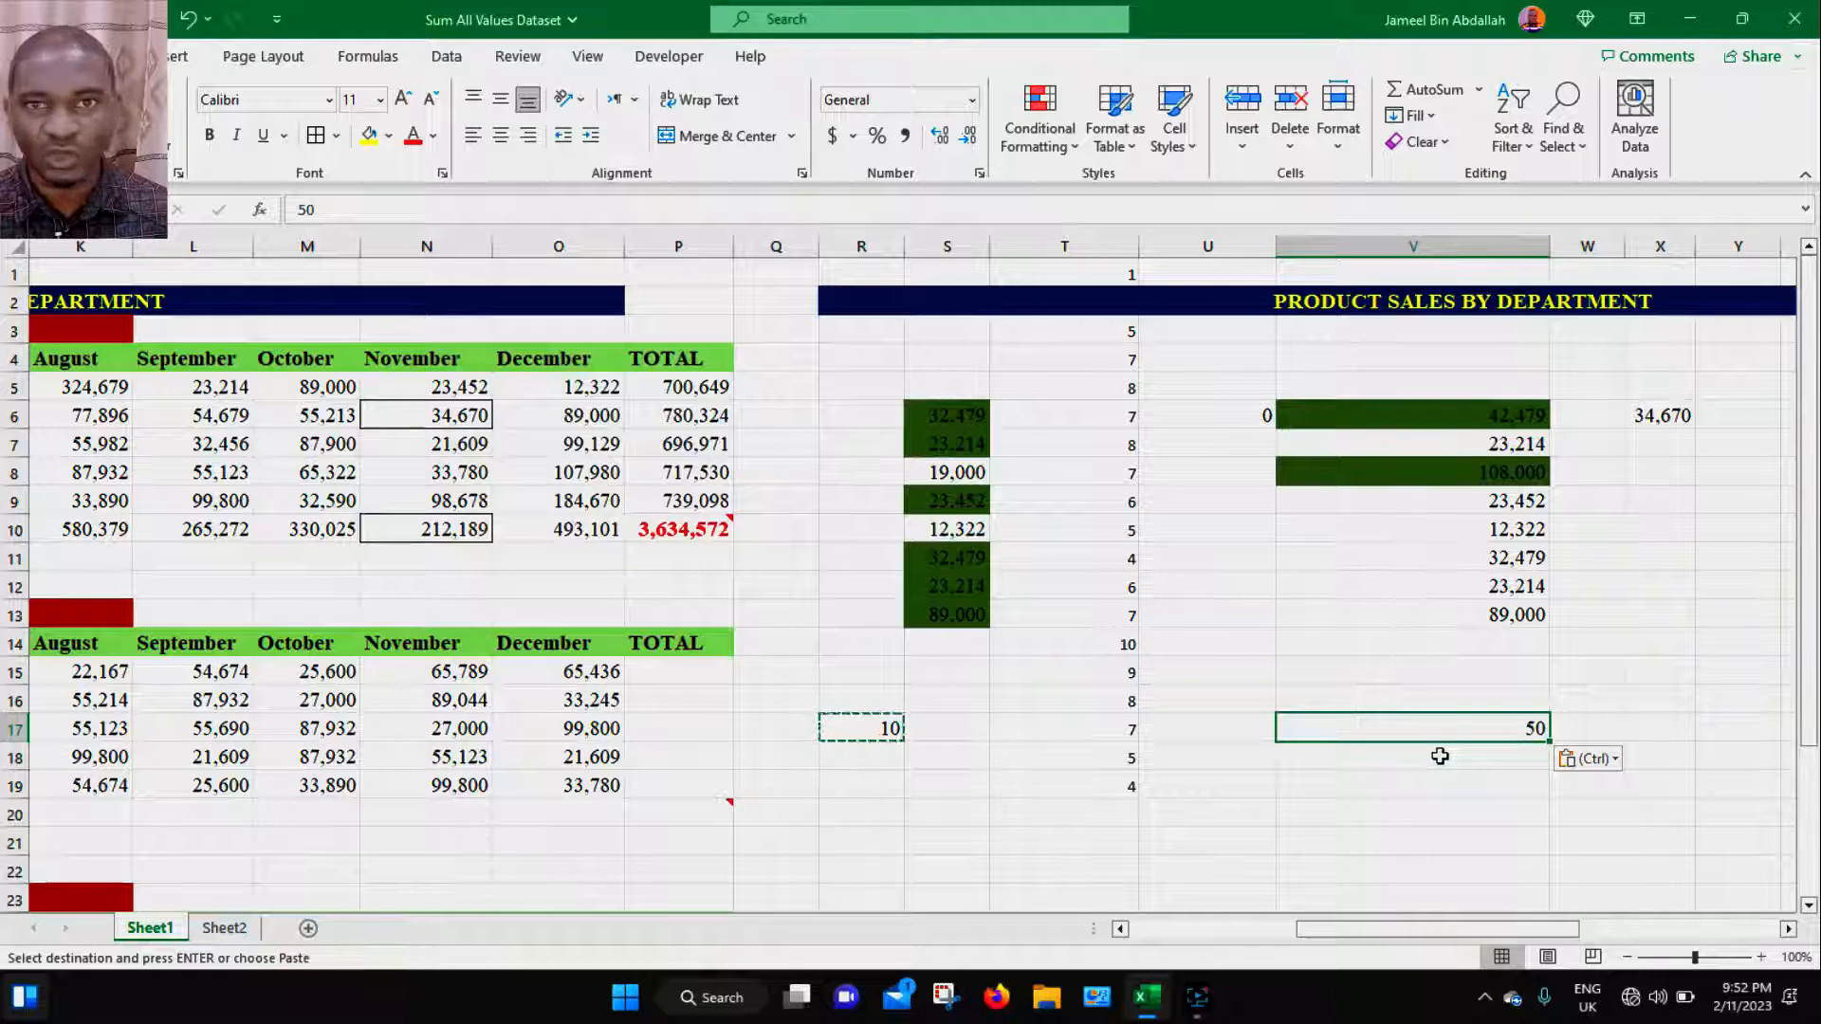
- Paste the copied R17 into V17 using Paste Special with the Divide operation
click(867, 723)
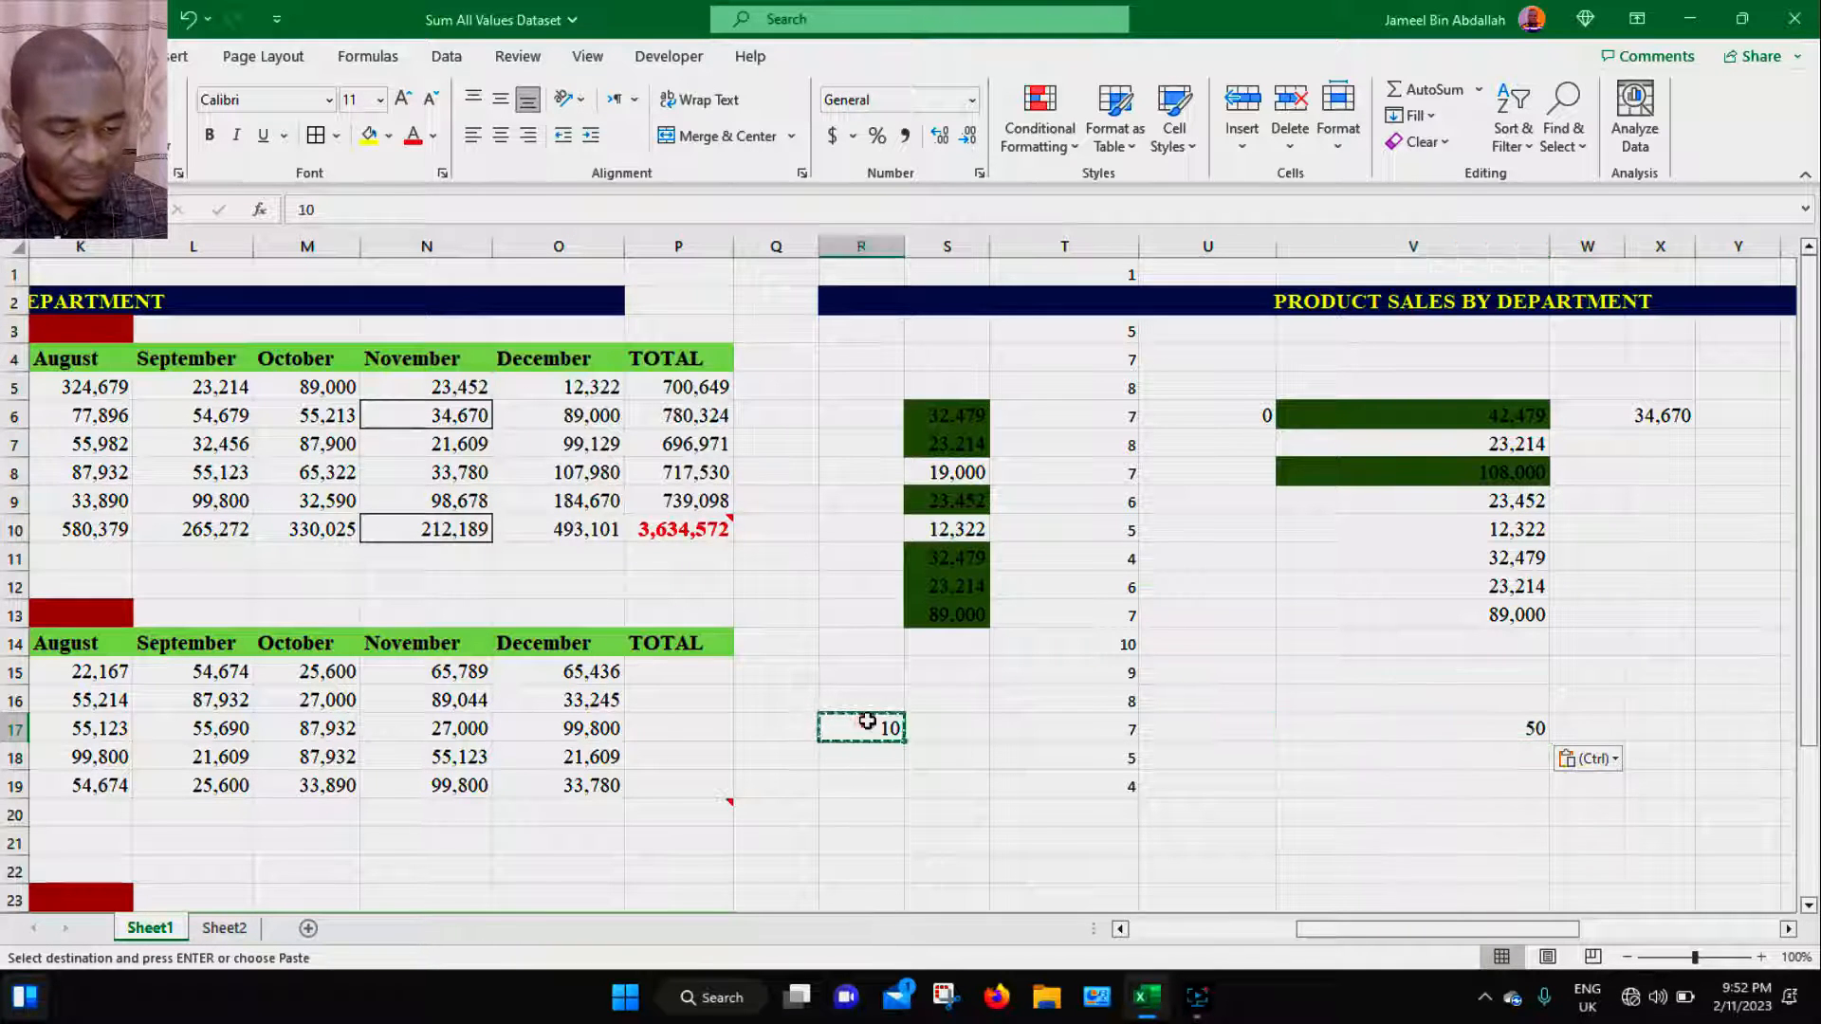
click(1486, 729)
key(ctrl+alt+v)
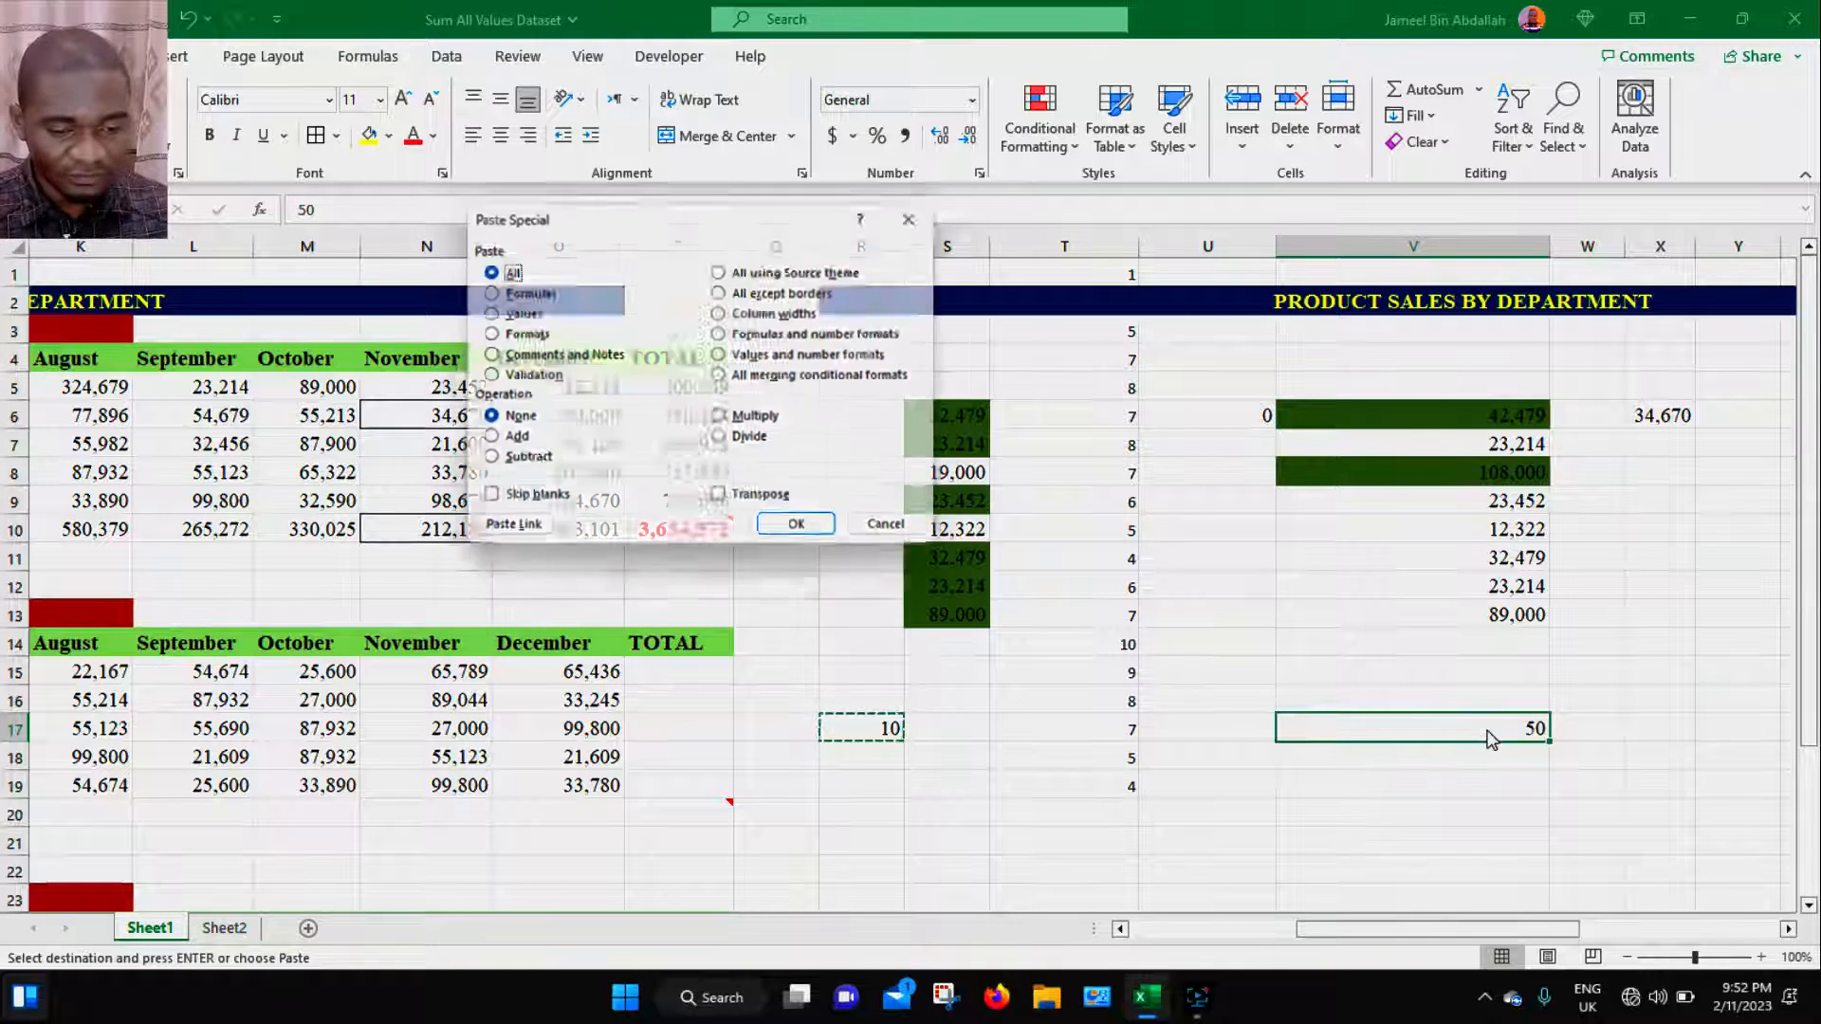
click(750, 442)
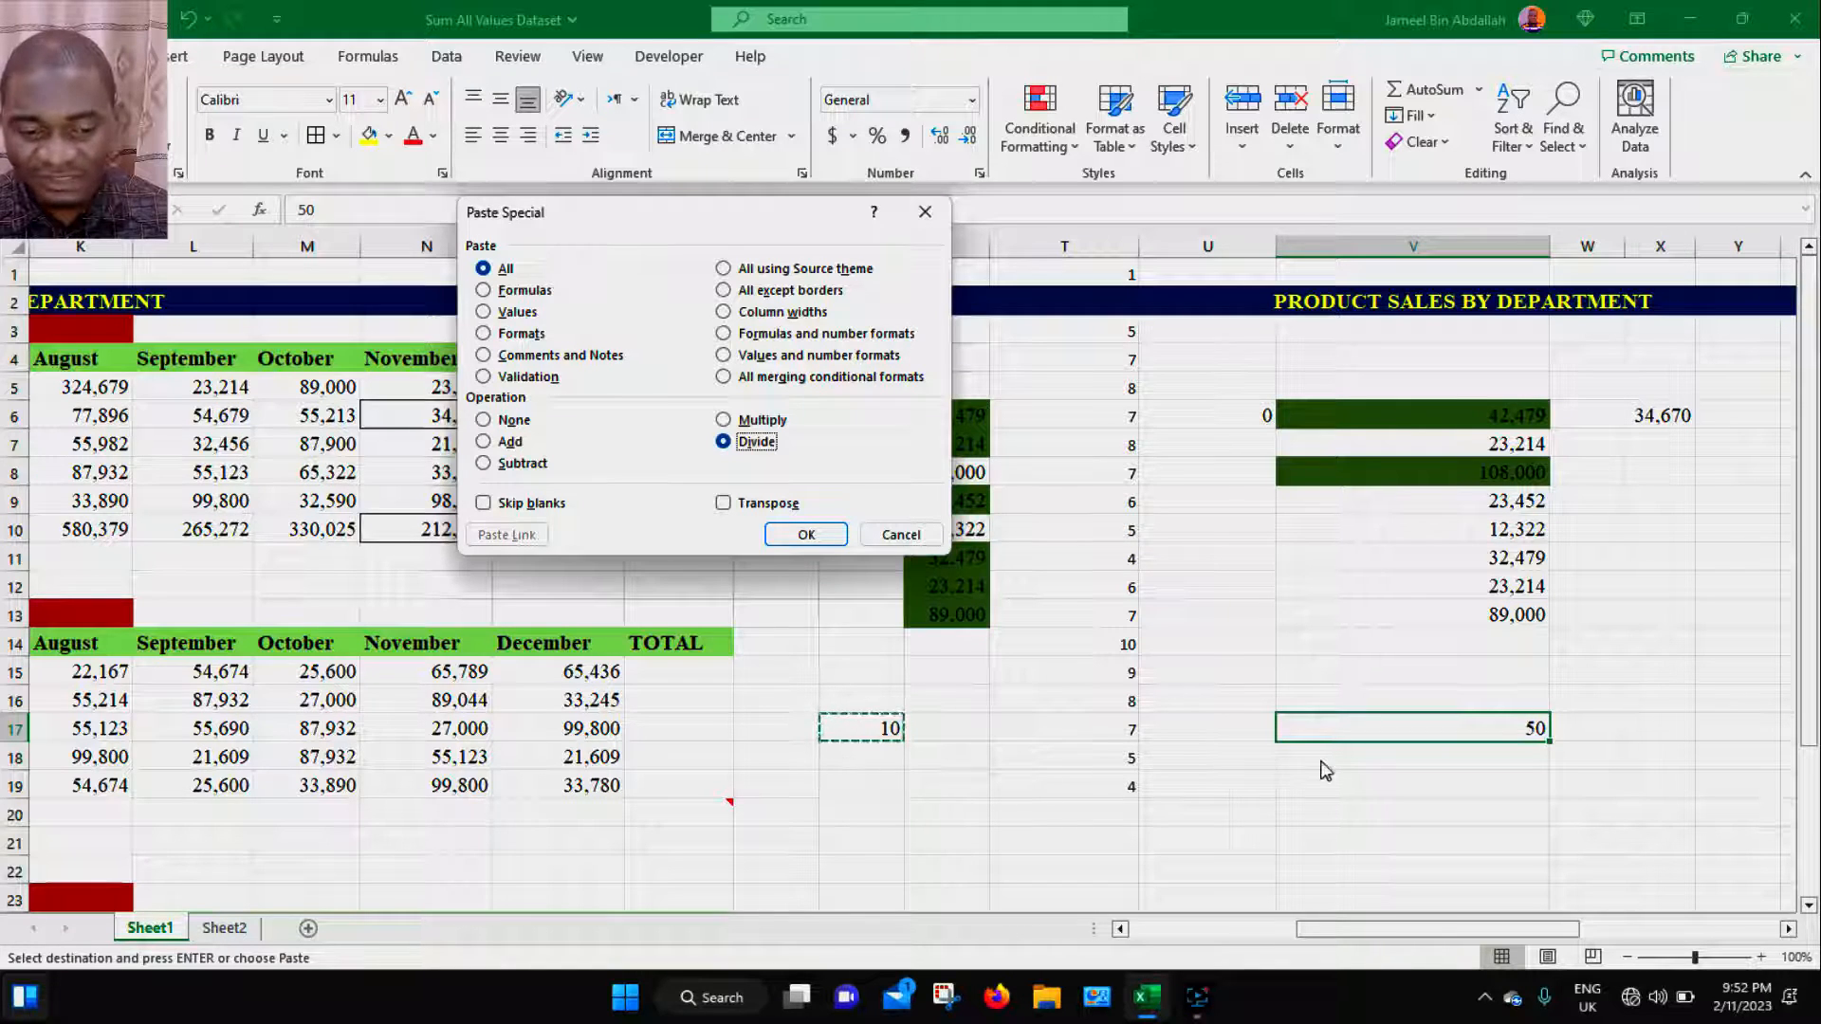
click(805, 534)
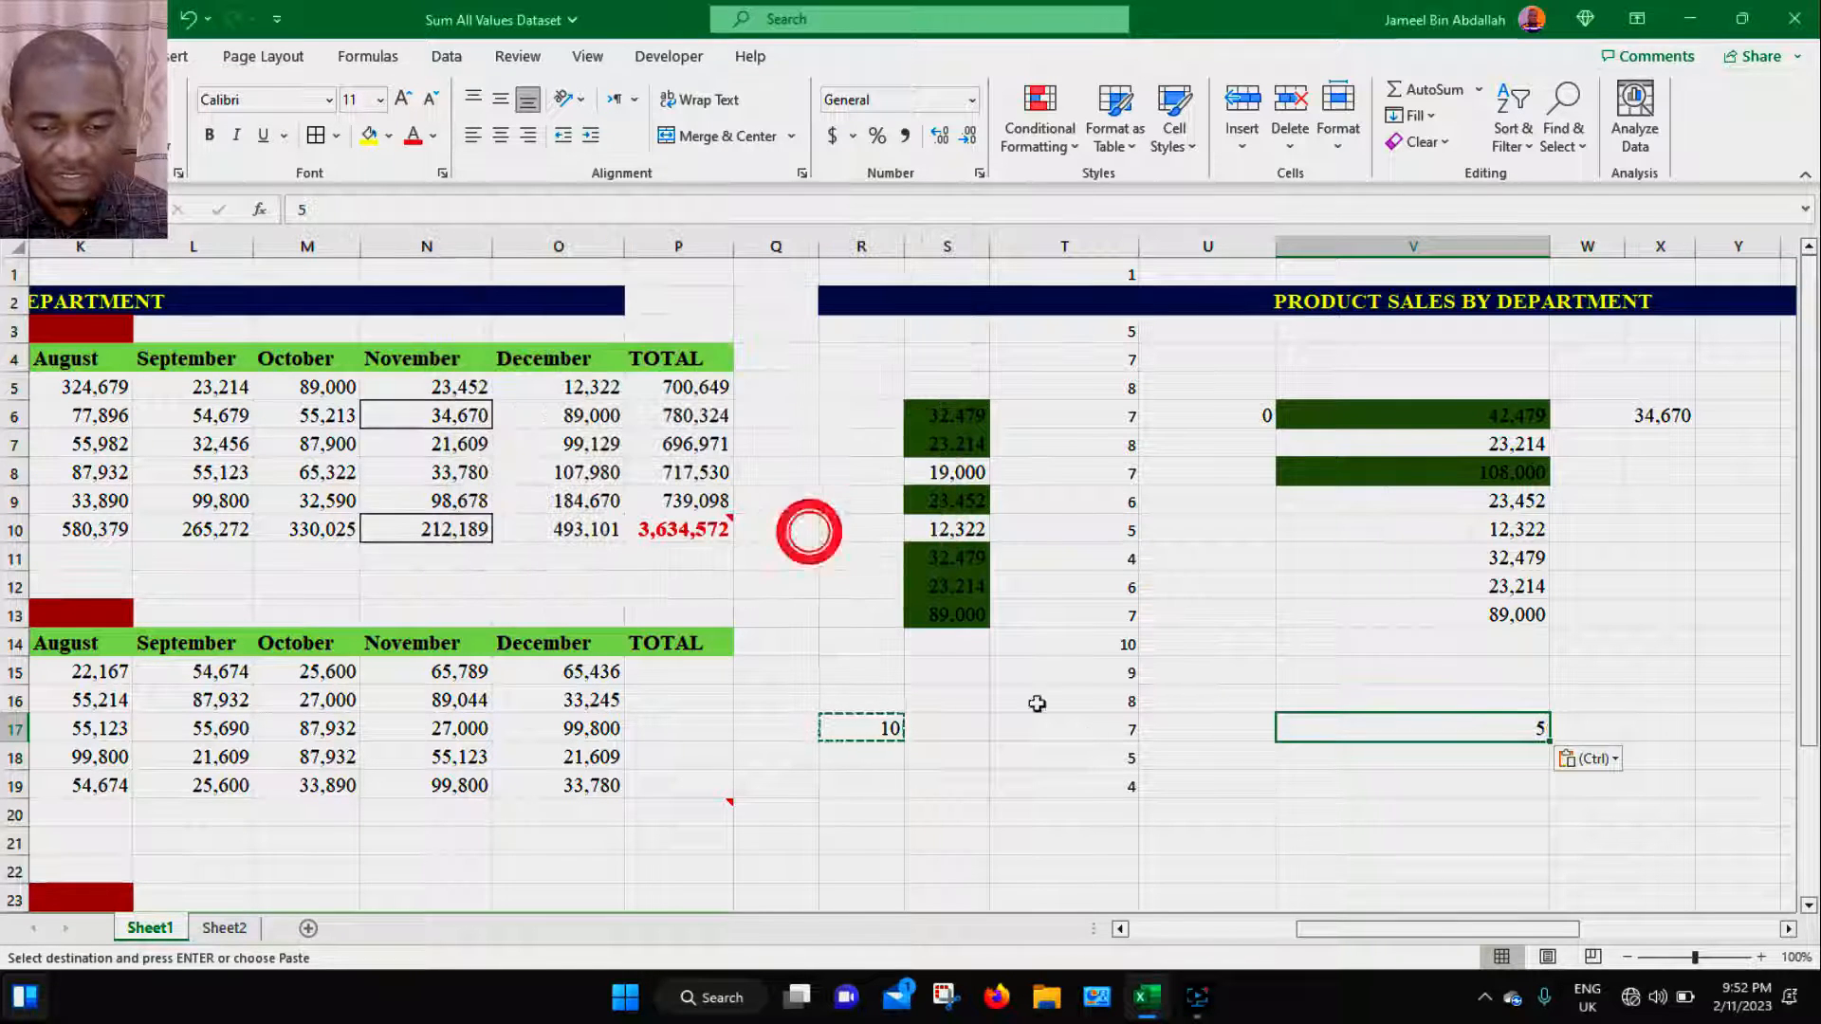
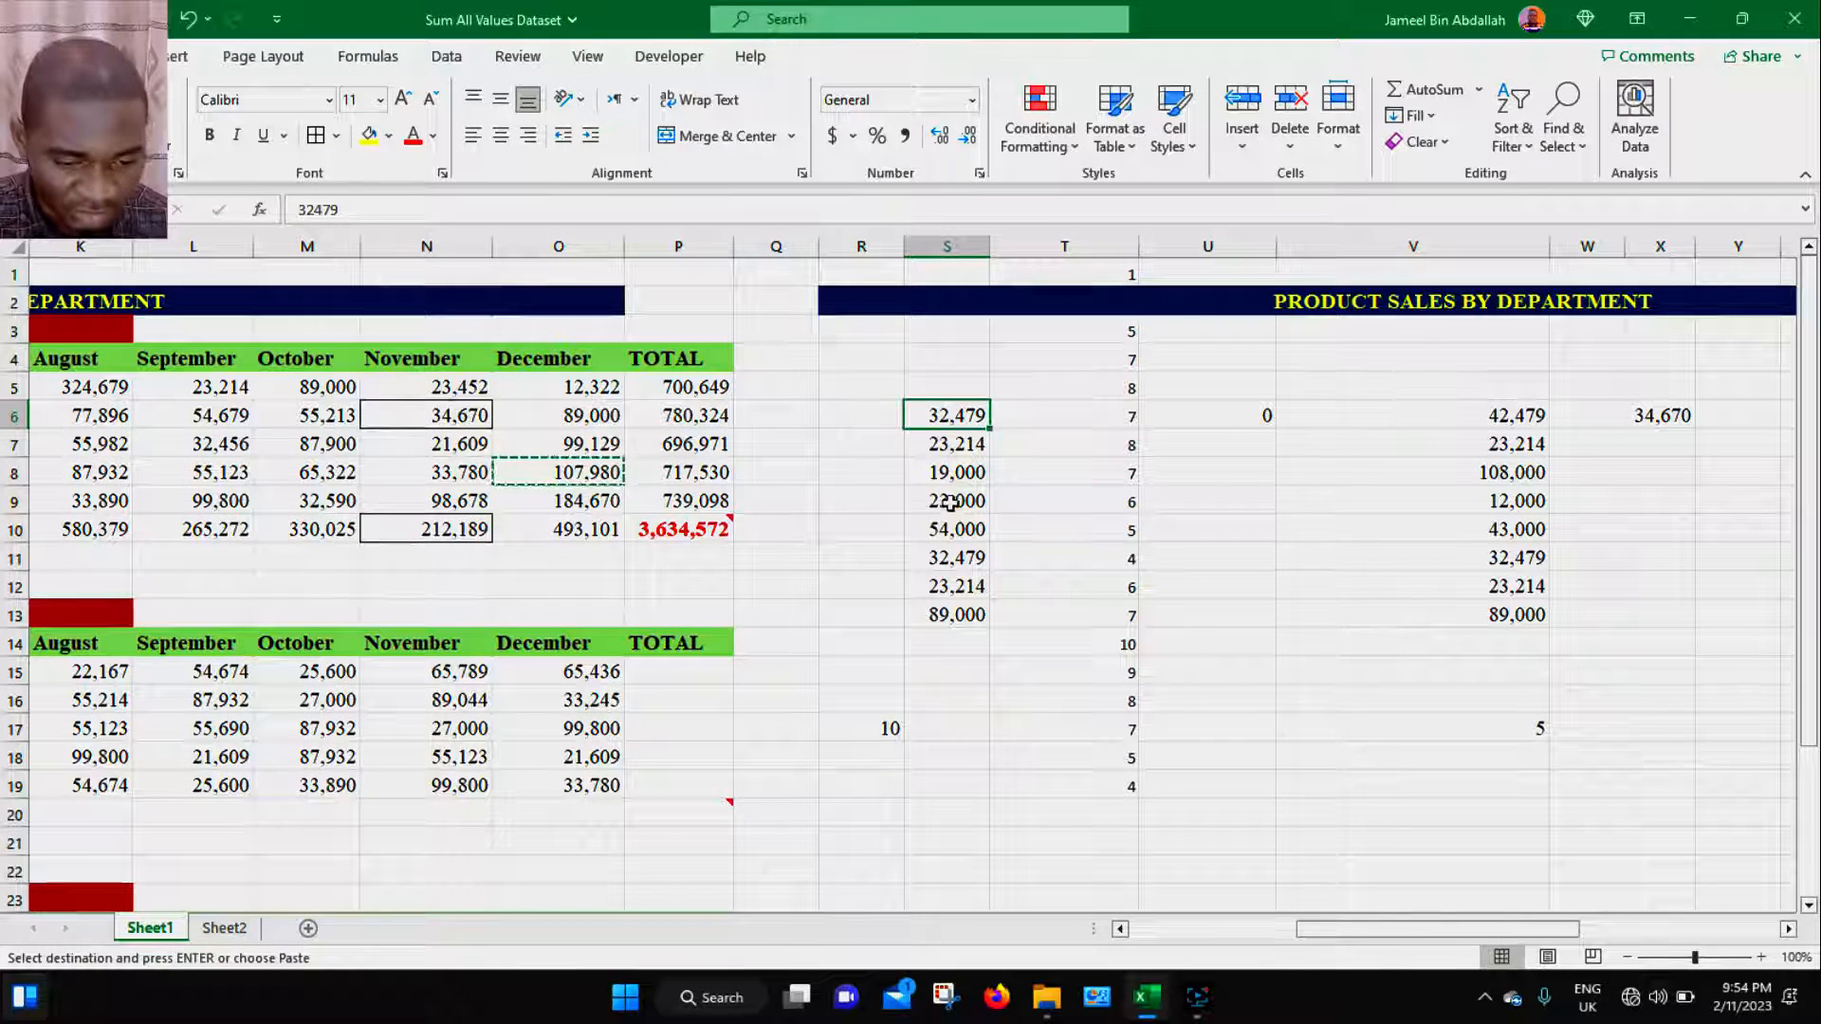
- Clear everything from cells S9:S10
drag(951, 503, 954, 531)
click(1412, 141)
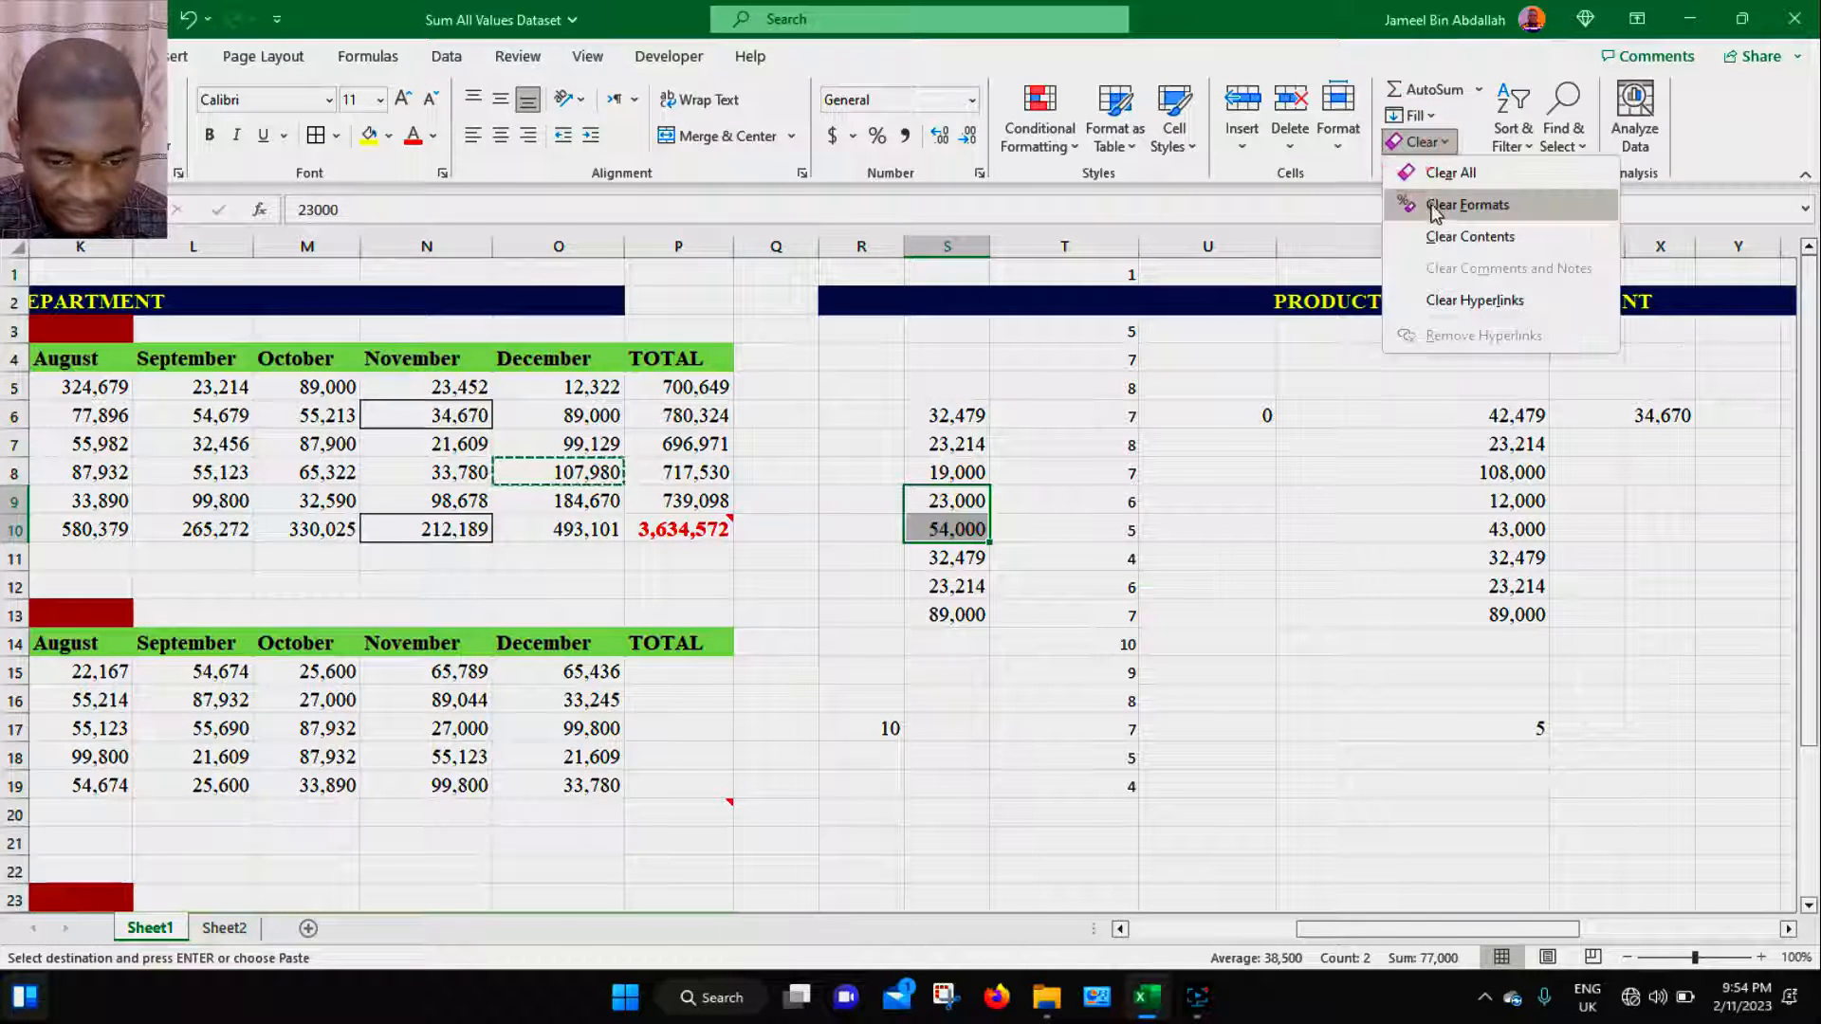
click(1437, 172)
- Clear the contents of cells V9:V10
drag(1451, 479, 1499, 527)
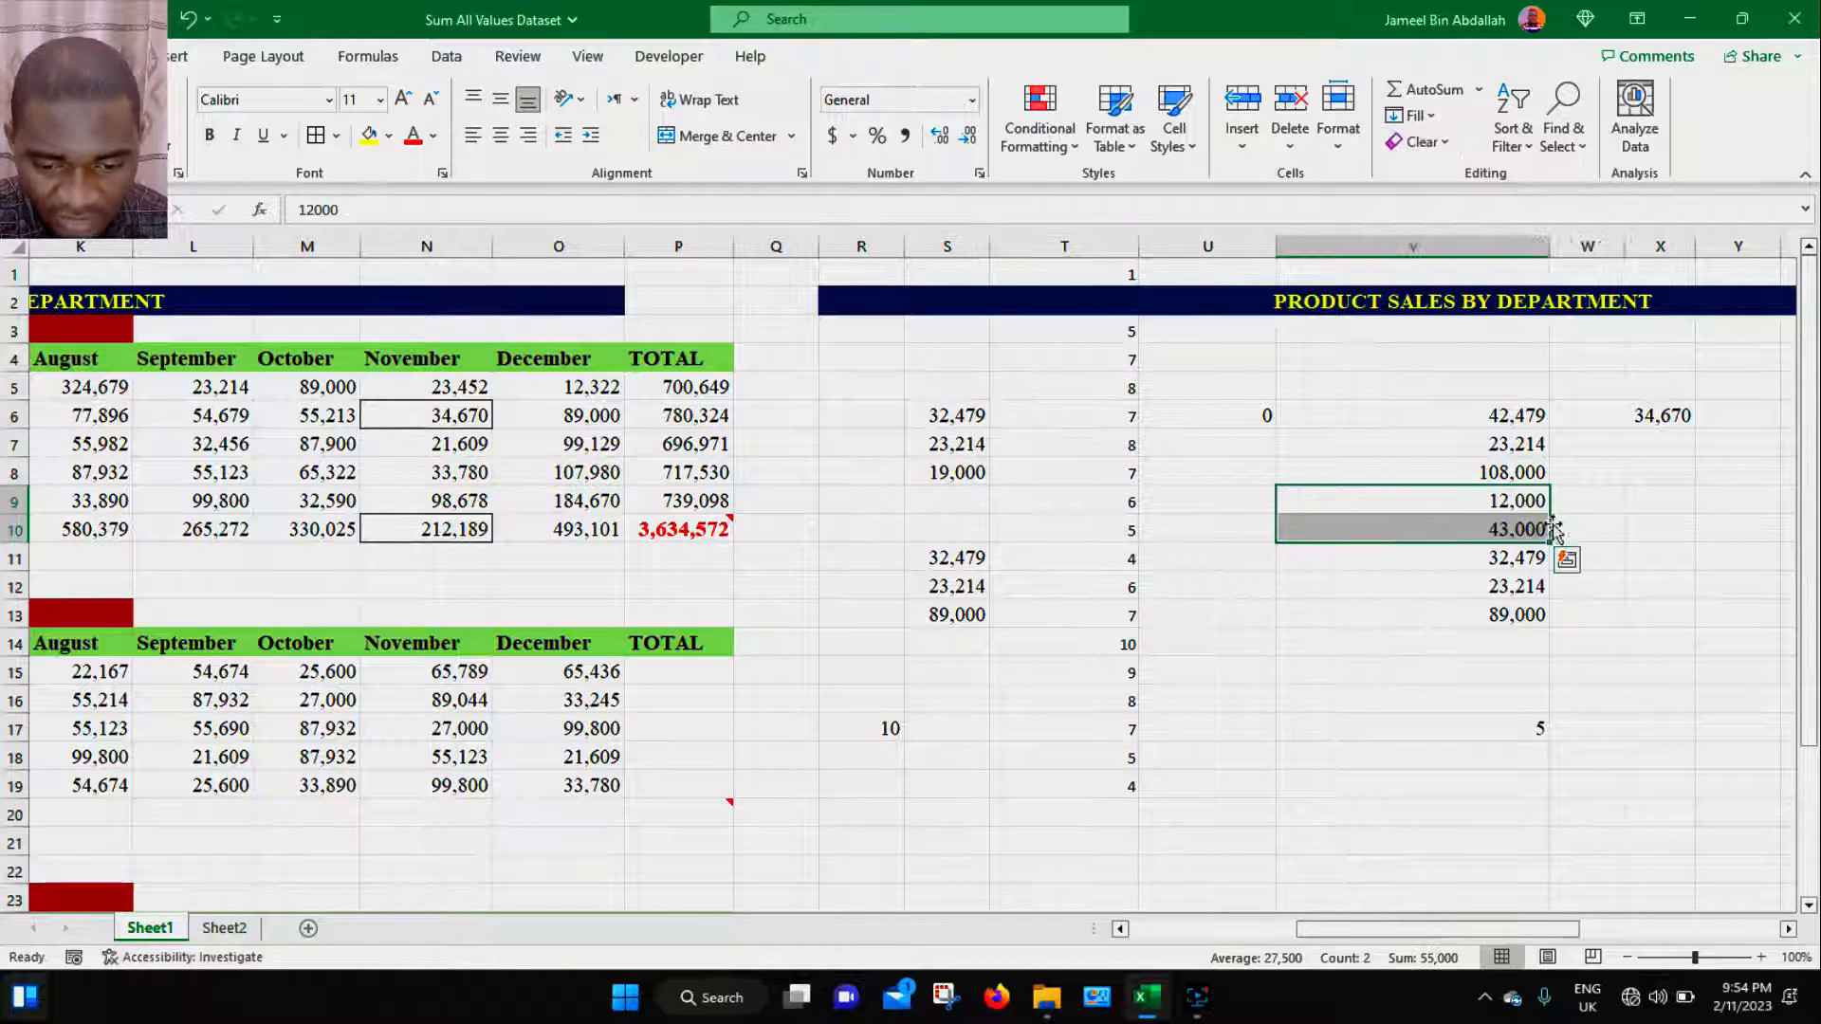
right_click(1516, 498)
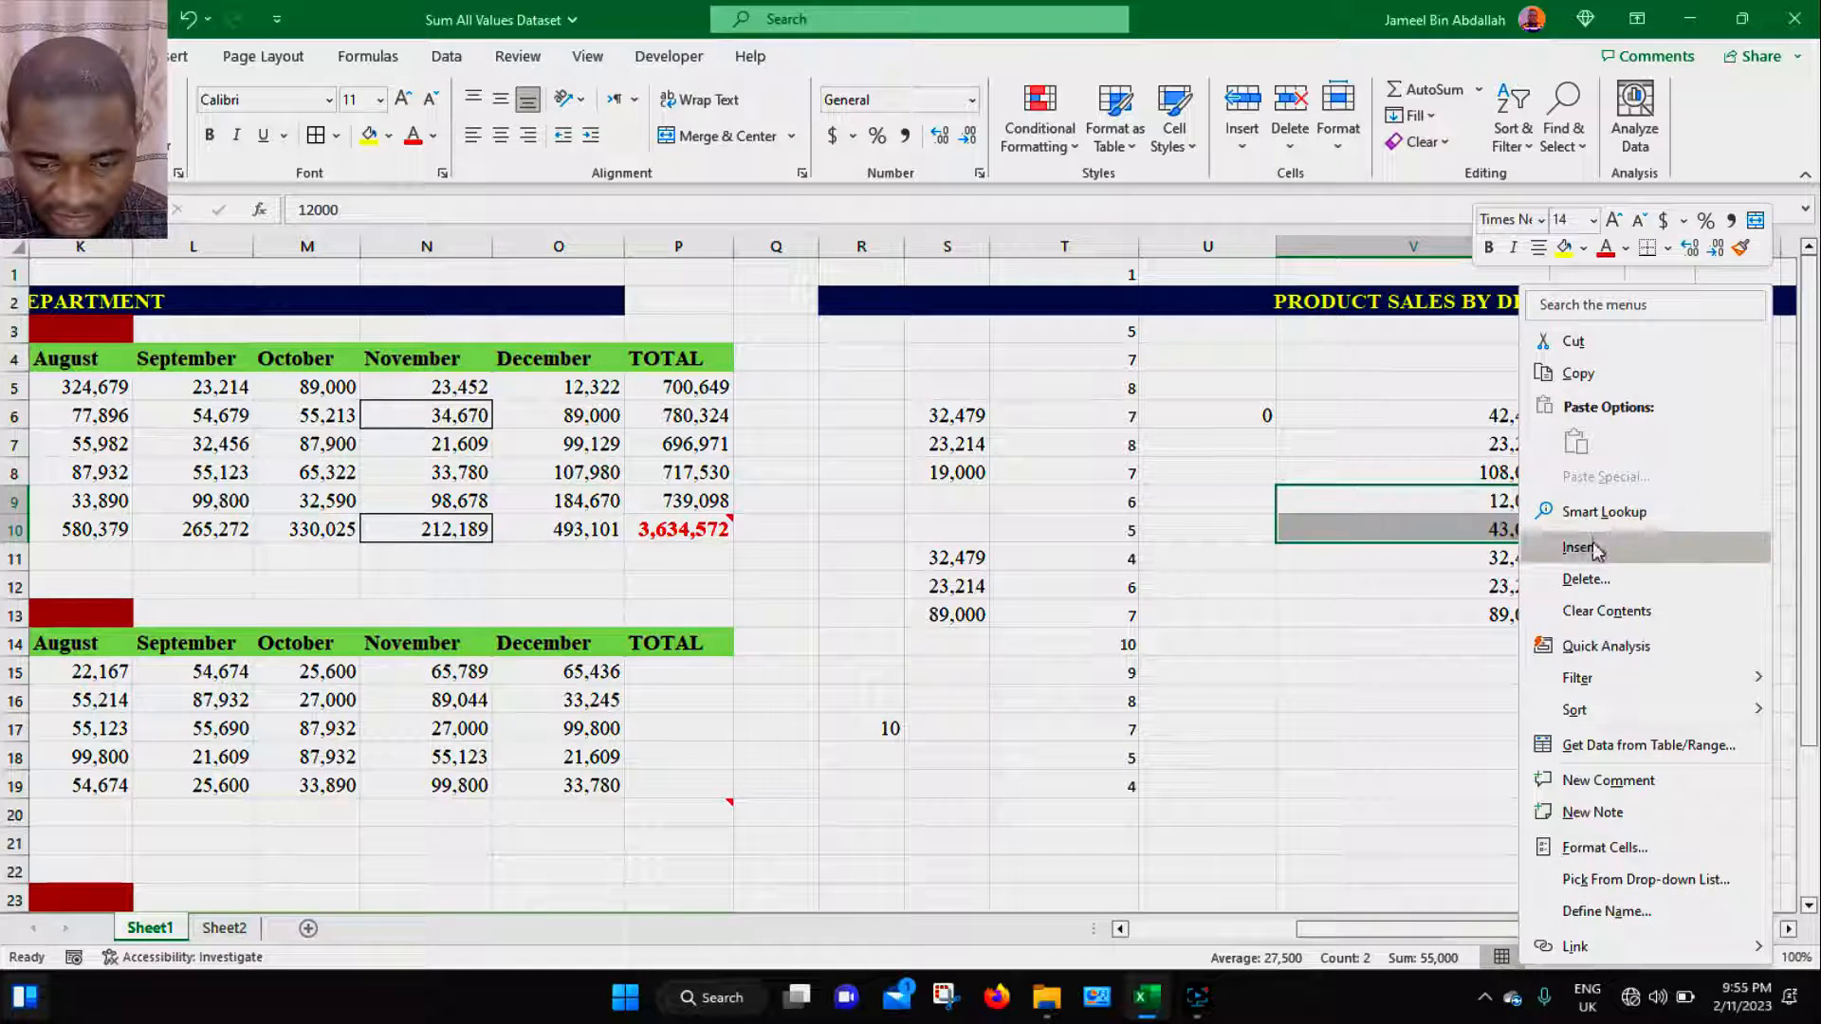
click(1606, 611)
click(1603, 650)
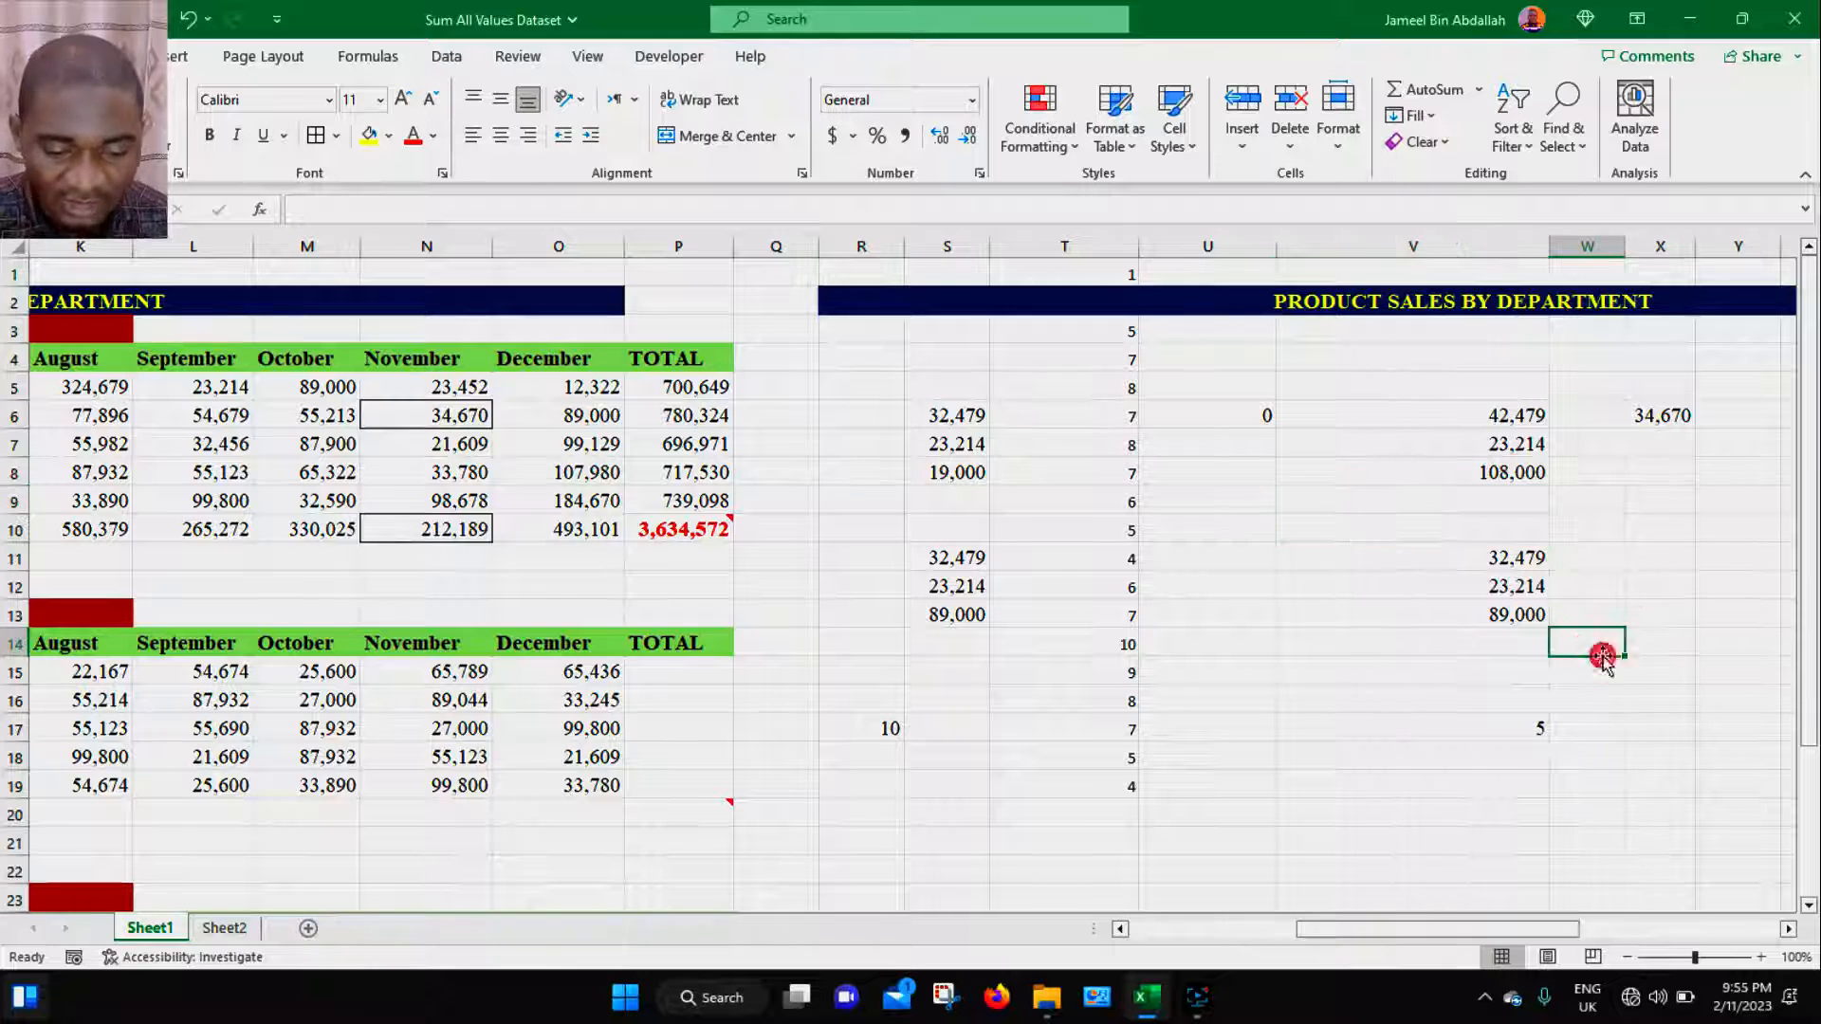
- Copy the range S6:S13, which includes the two blank cells
click(962, 500)
click(963, 529)
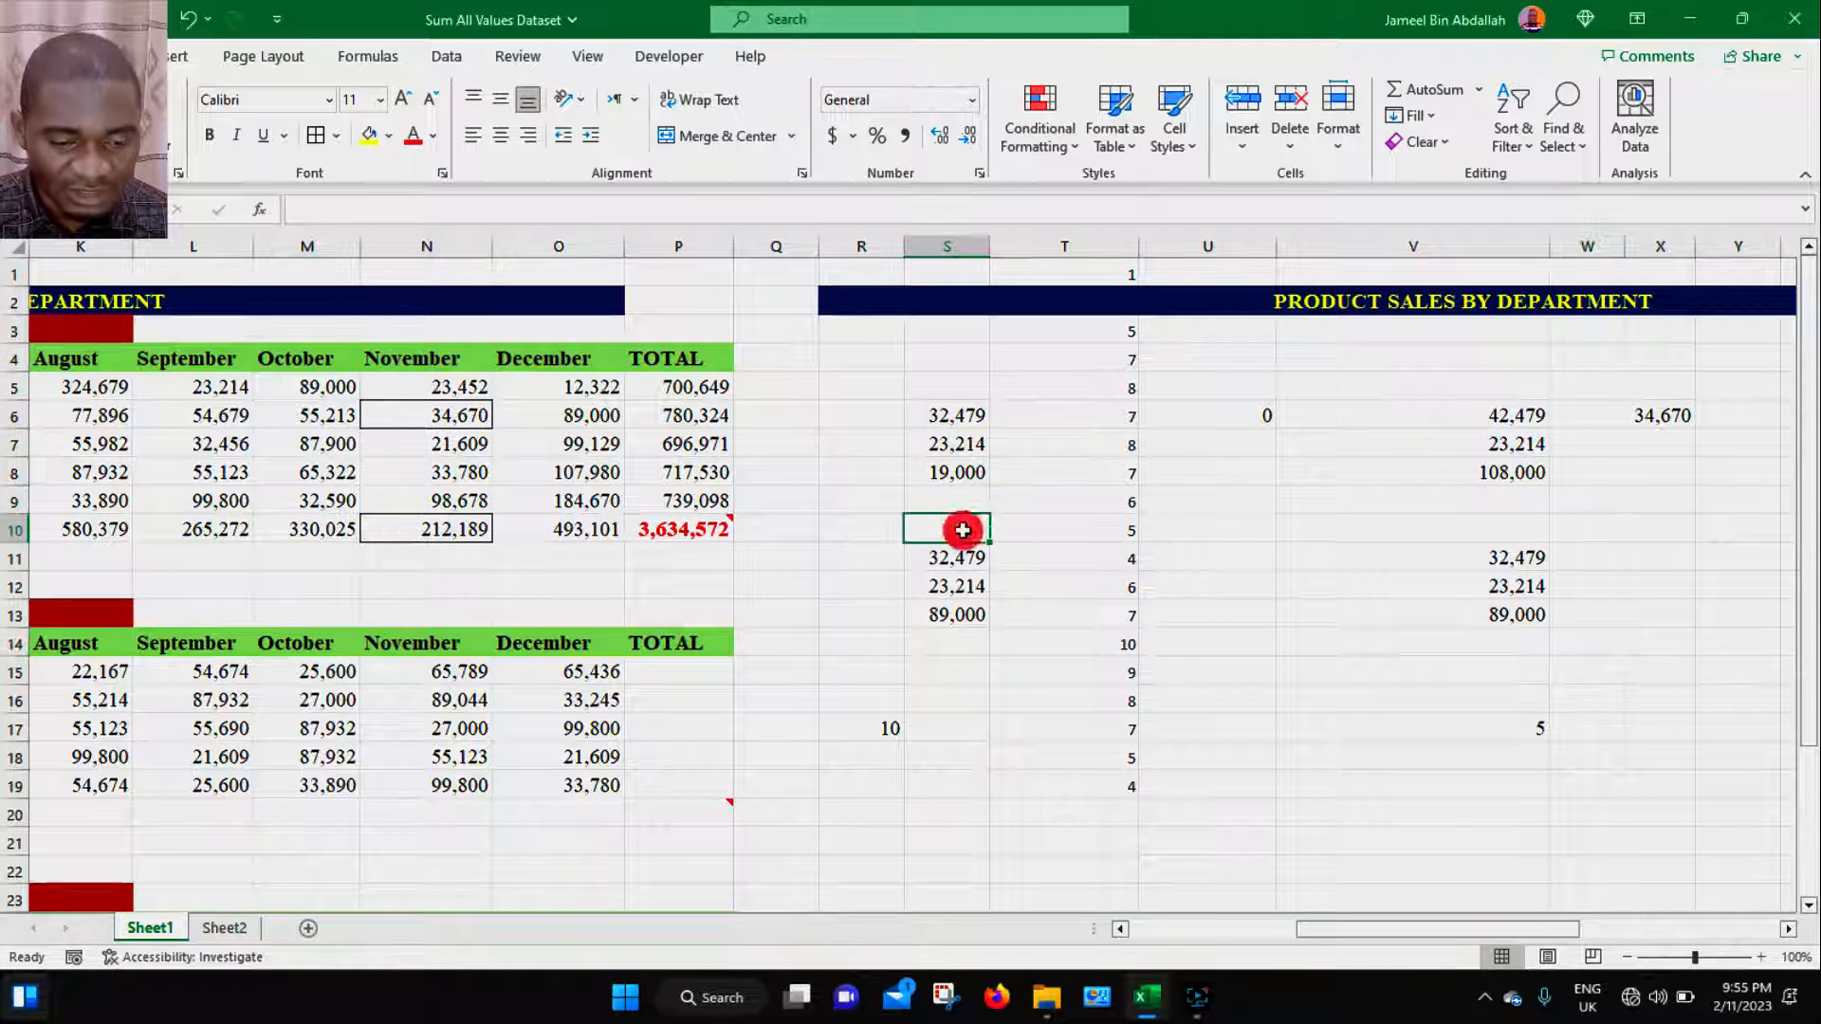
click(963, 499)
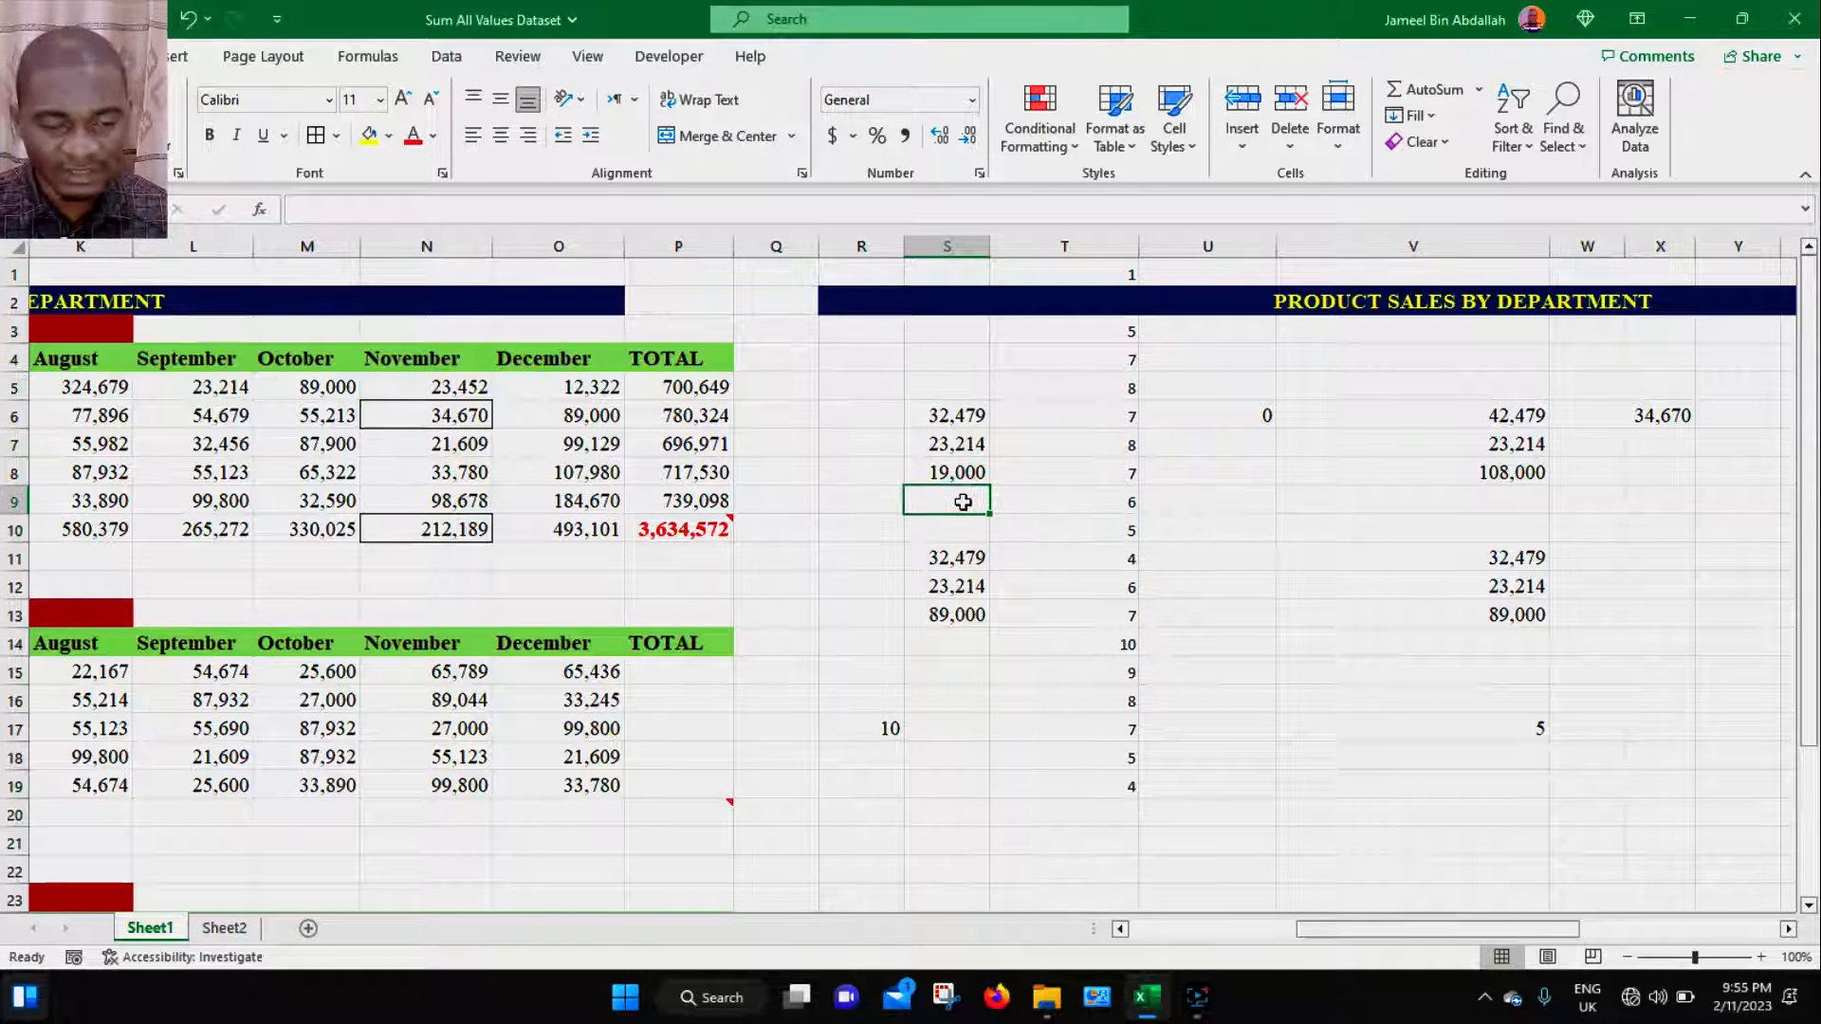
drag(962, 416, 963, 614)
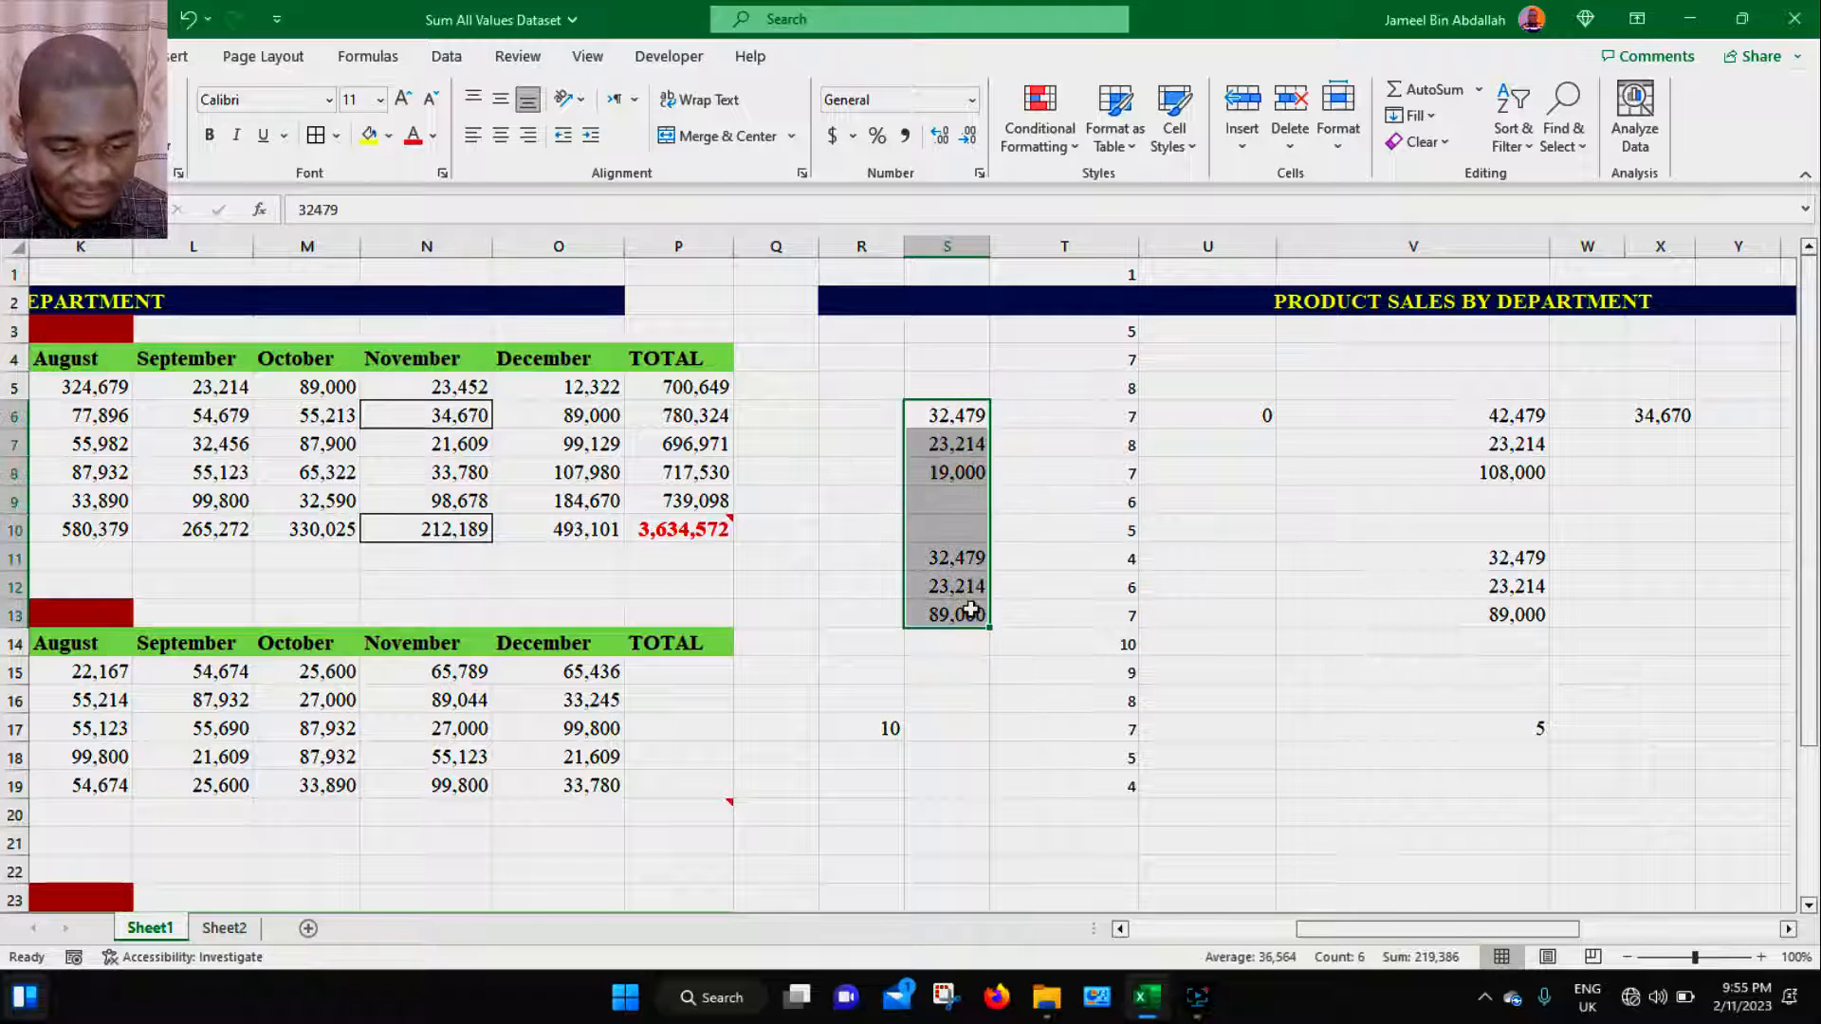
right_click(963, 562)
click(1016, 370)
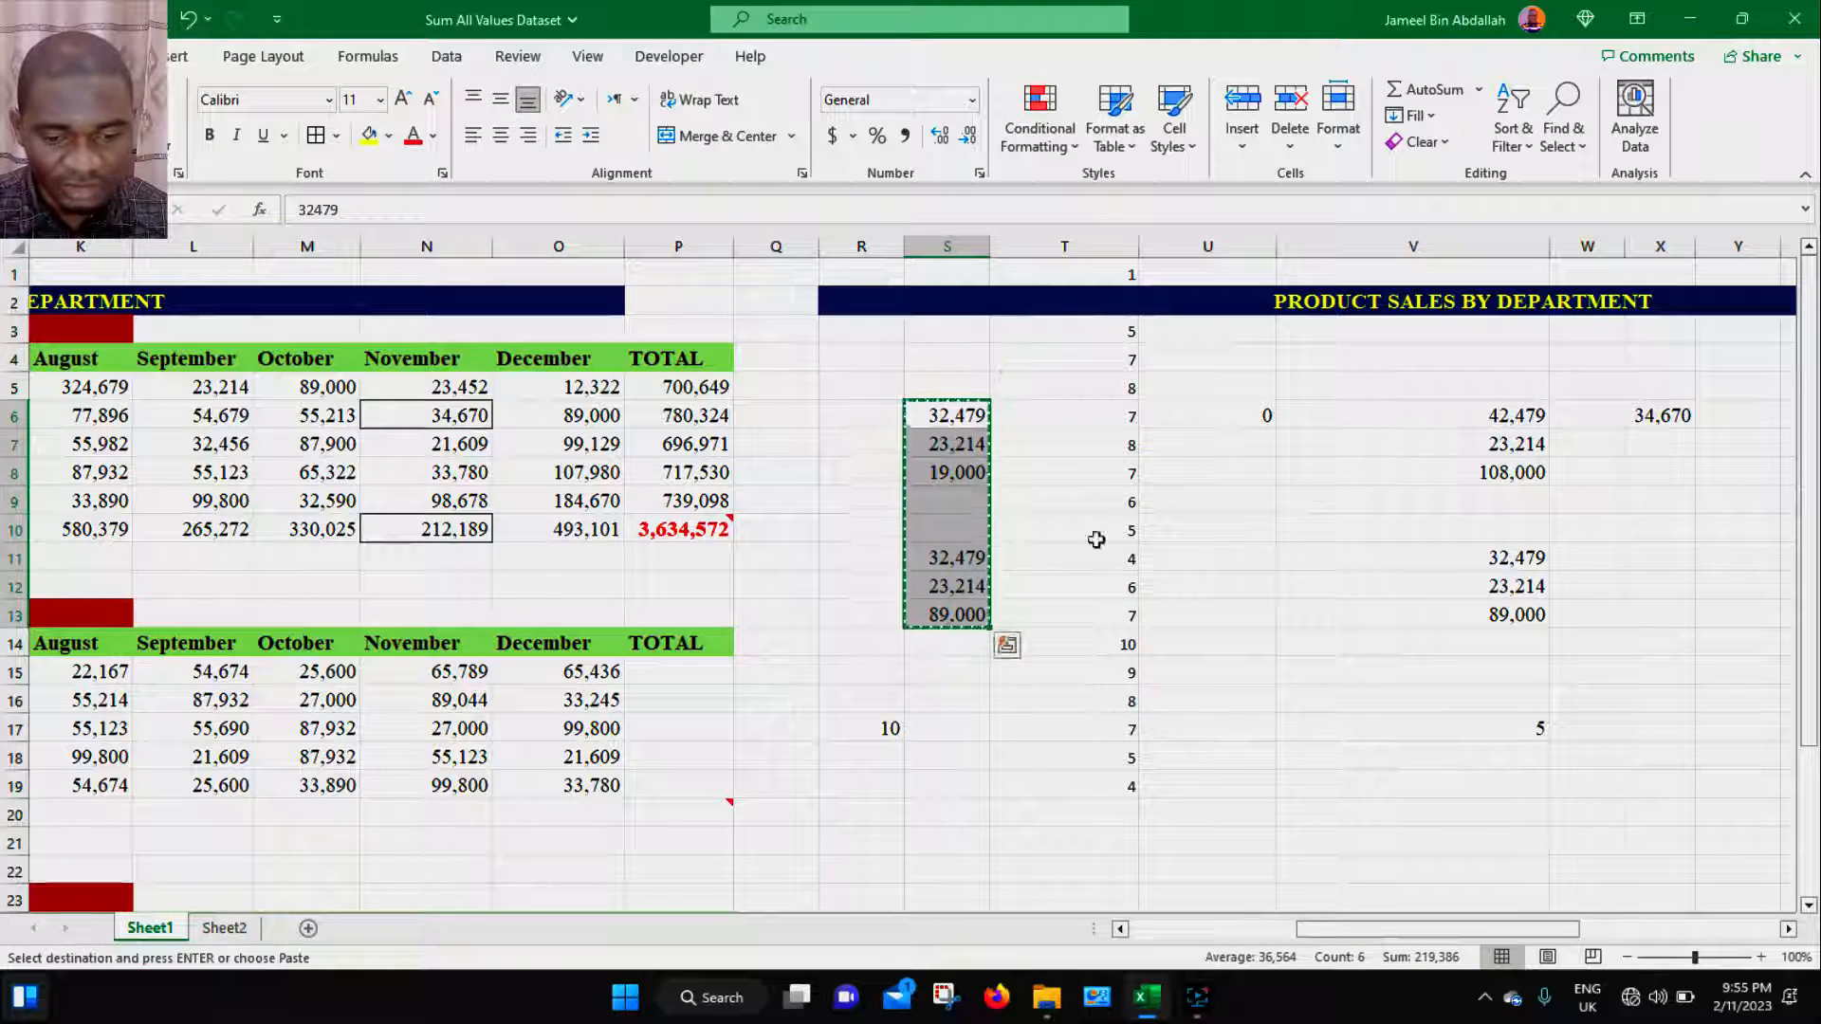
- Paste the copied range into W6 using Paste Special with Skip blanks enabled
click(1508, 416)
drag(1509, 415, 1527, 617)
click(1588, 415)
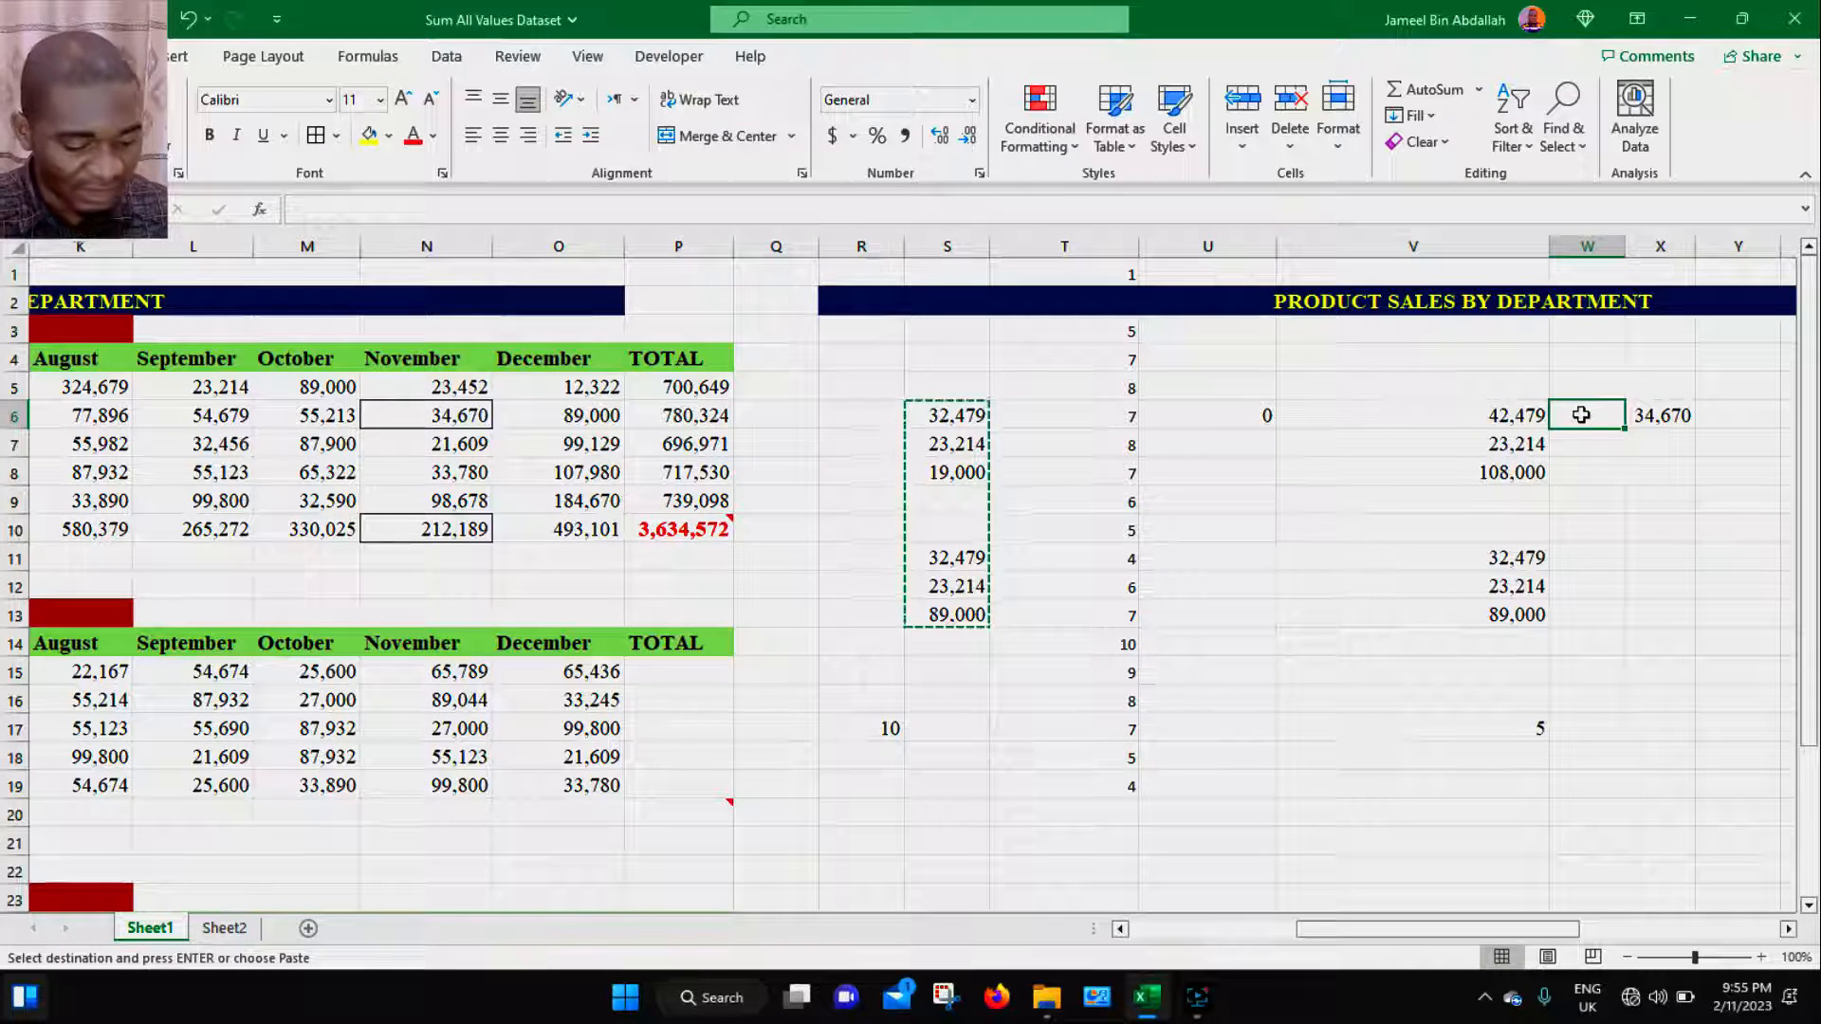
key(ctrl+alt+v)
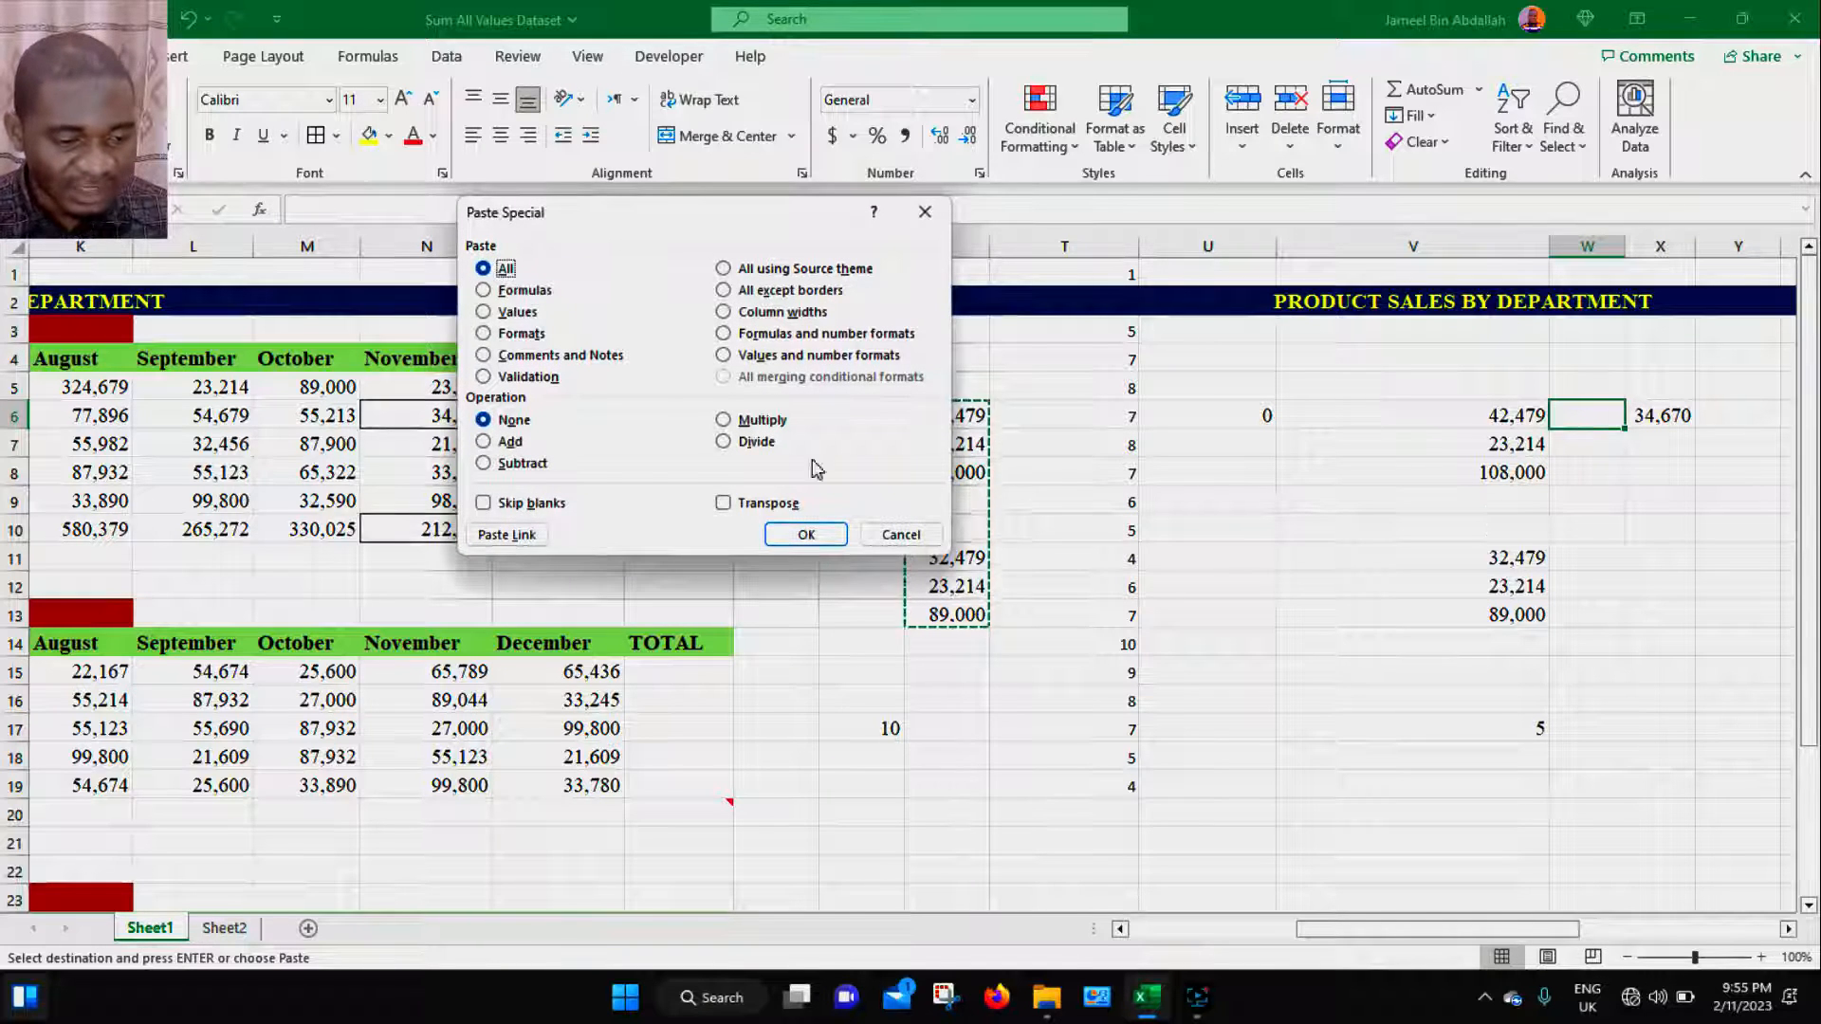
click(519, 510)
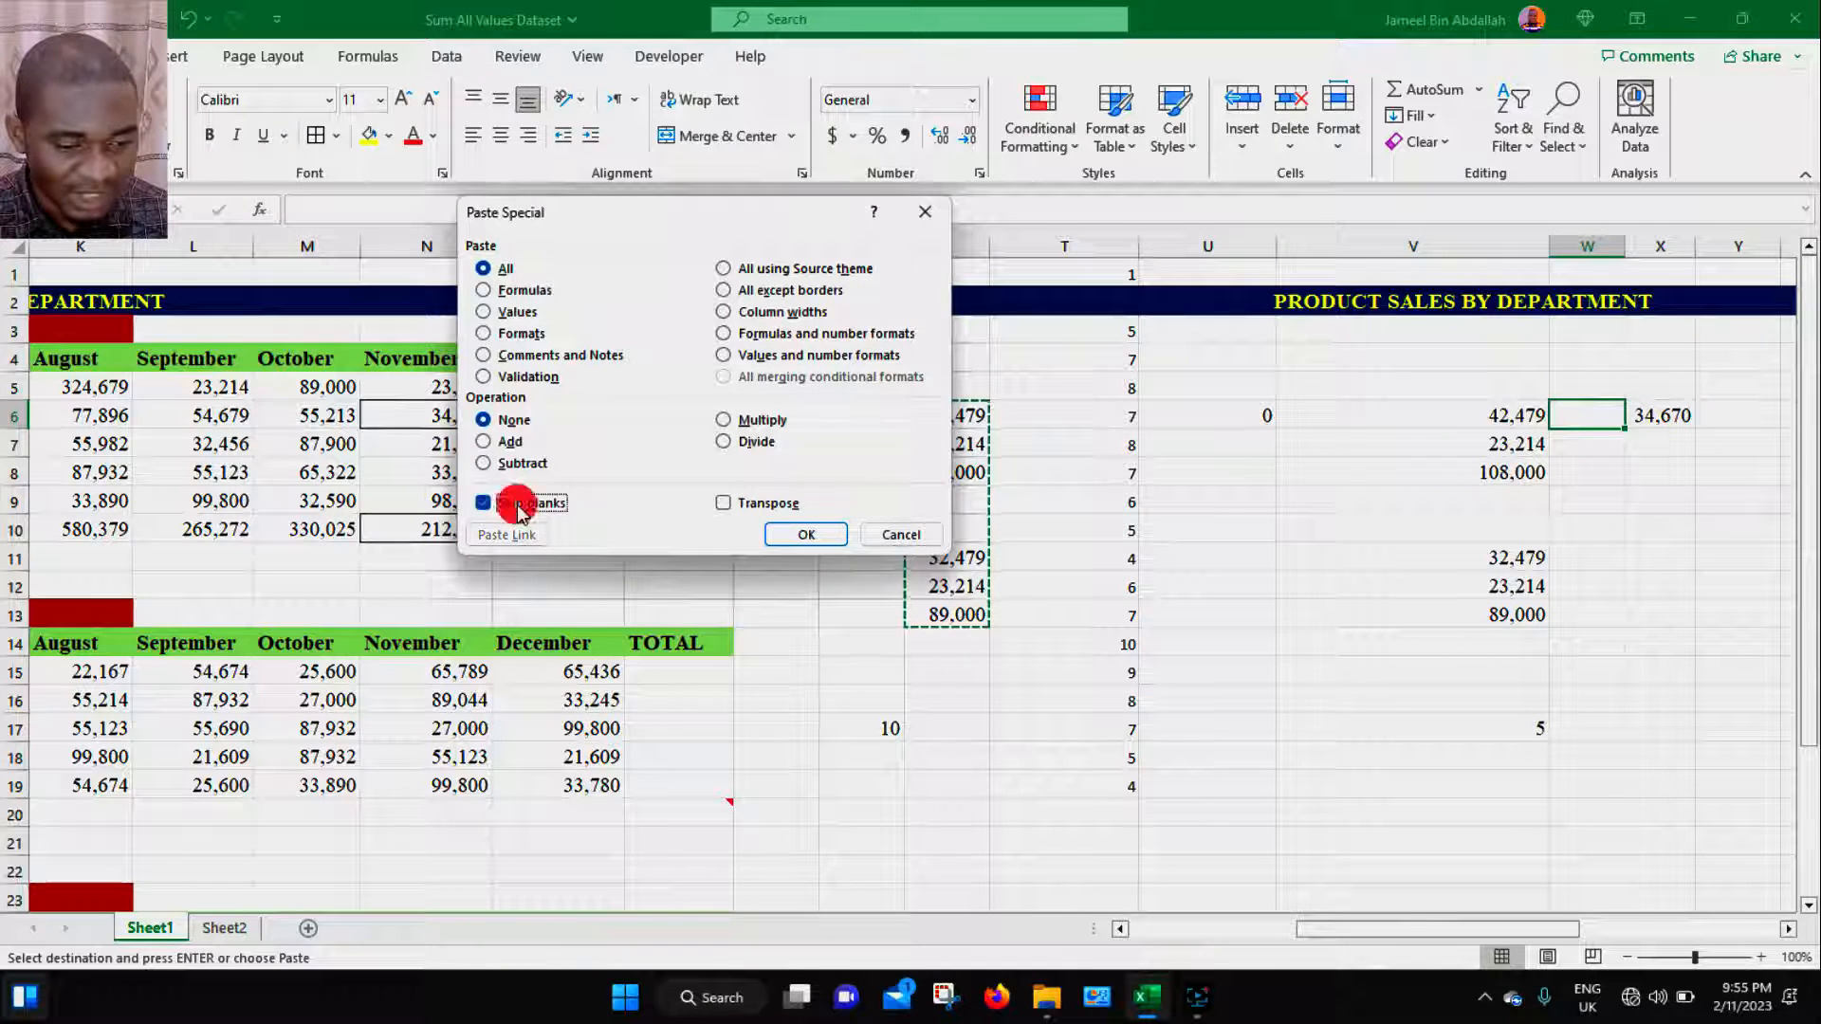
click(804, 536)
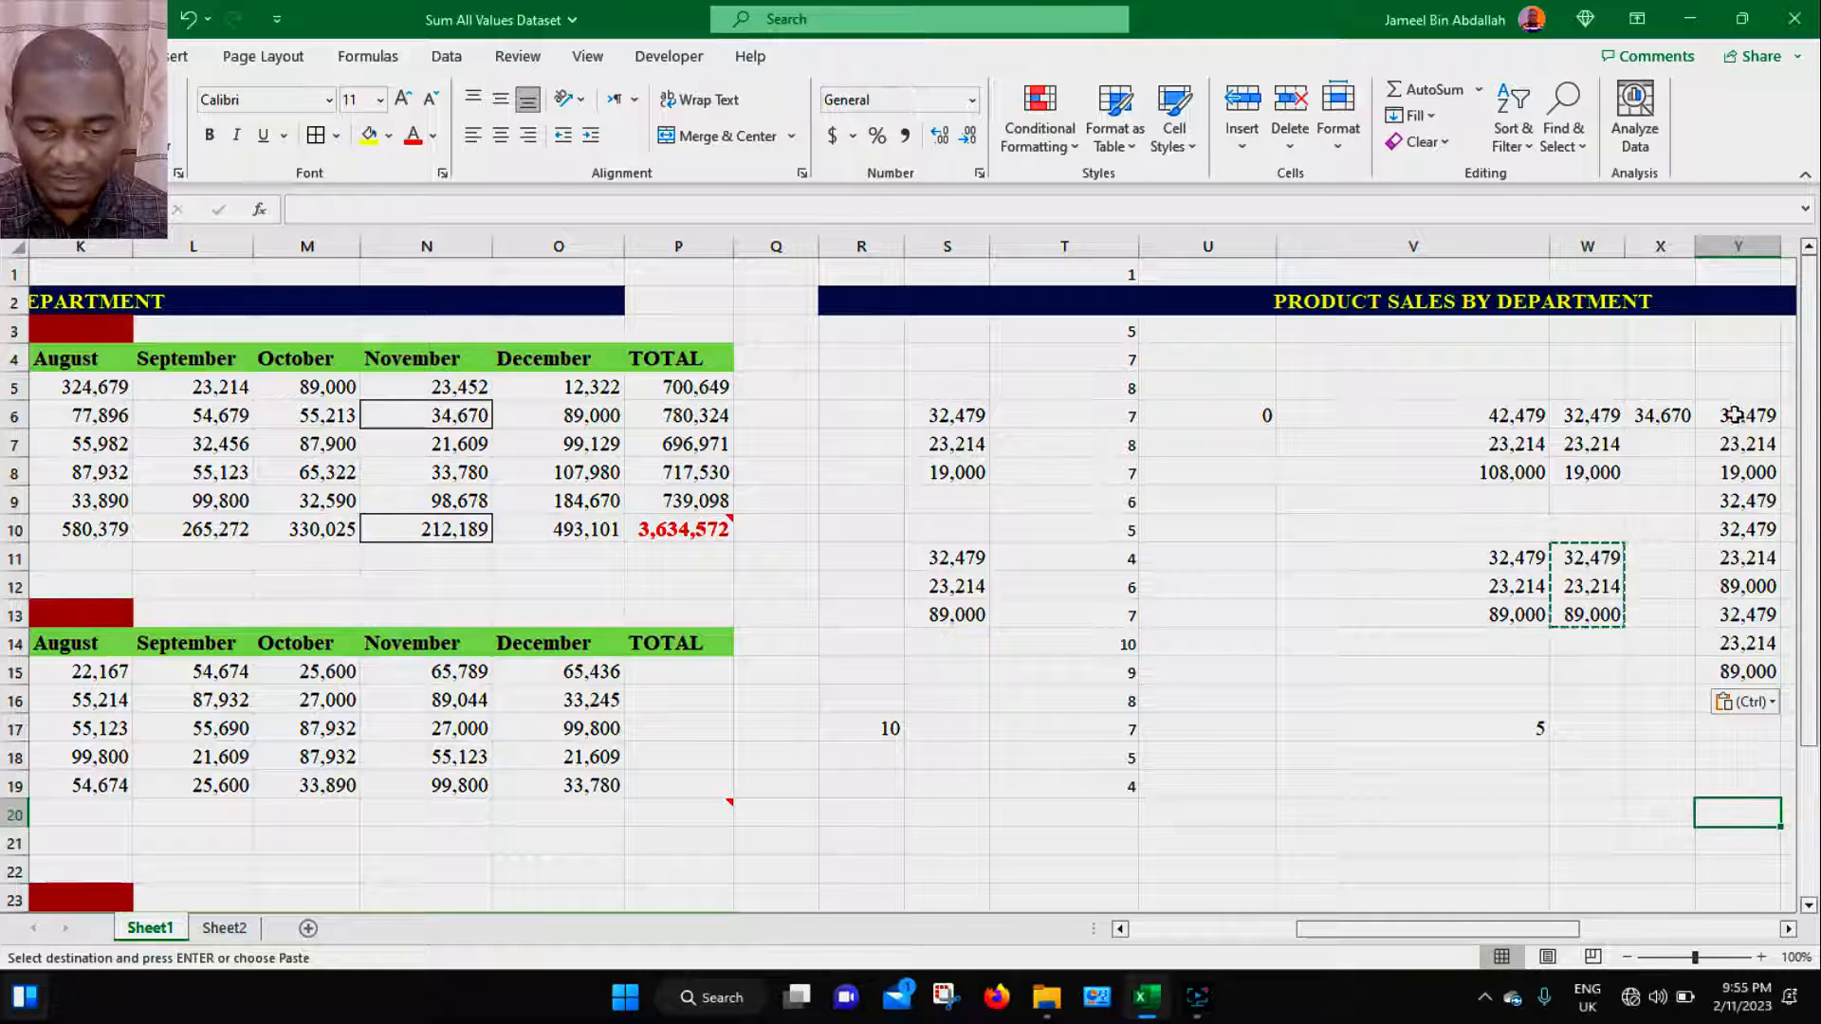
- Copy the range S6:S13 again
drag(1736, 416, 1725, 657)
drag(958, 415, 957, 615)
key(ctrl+c)
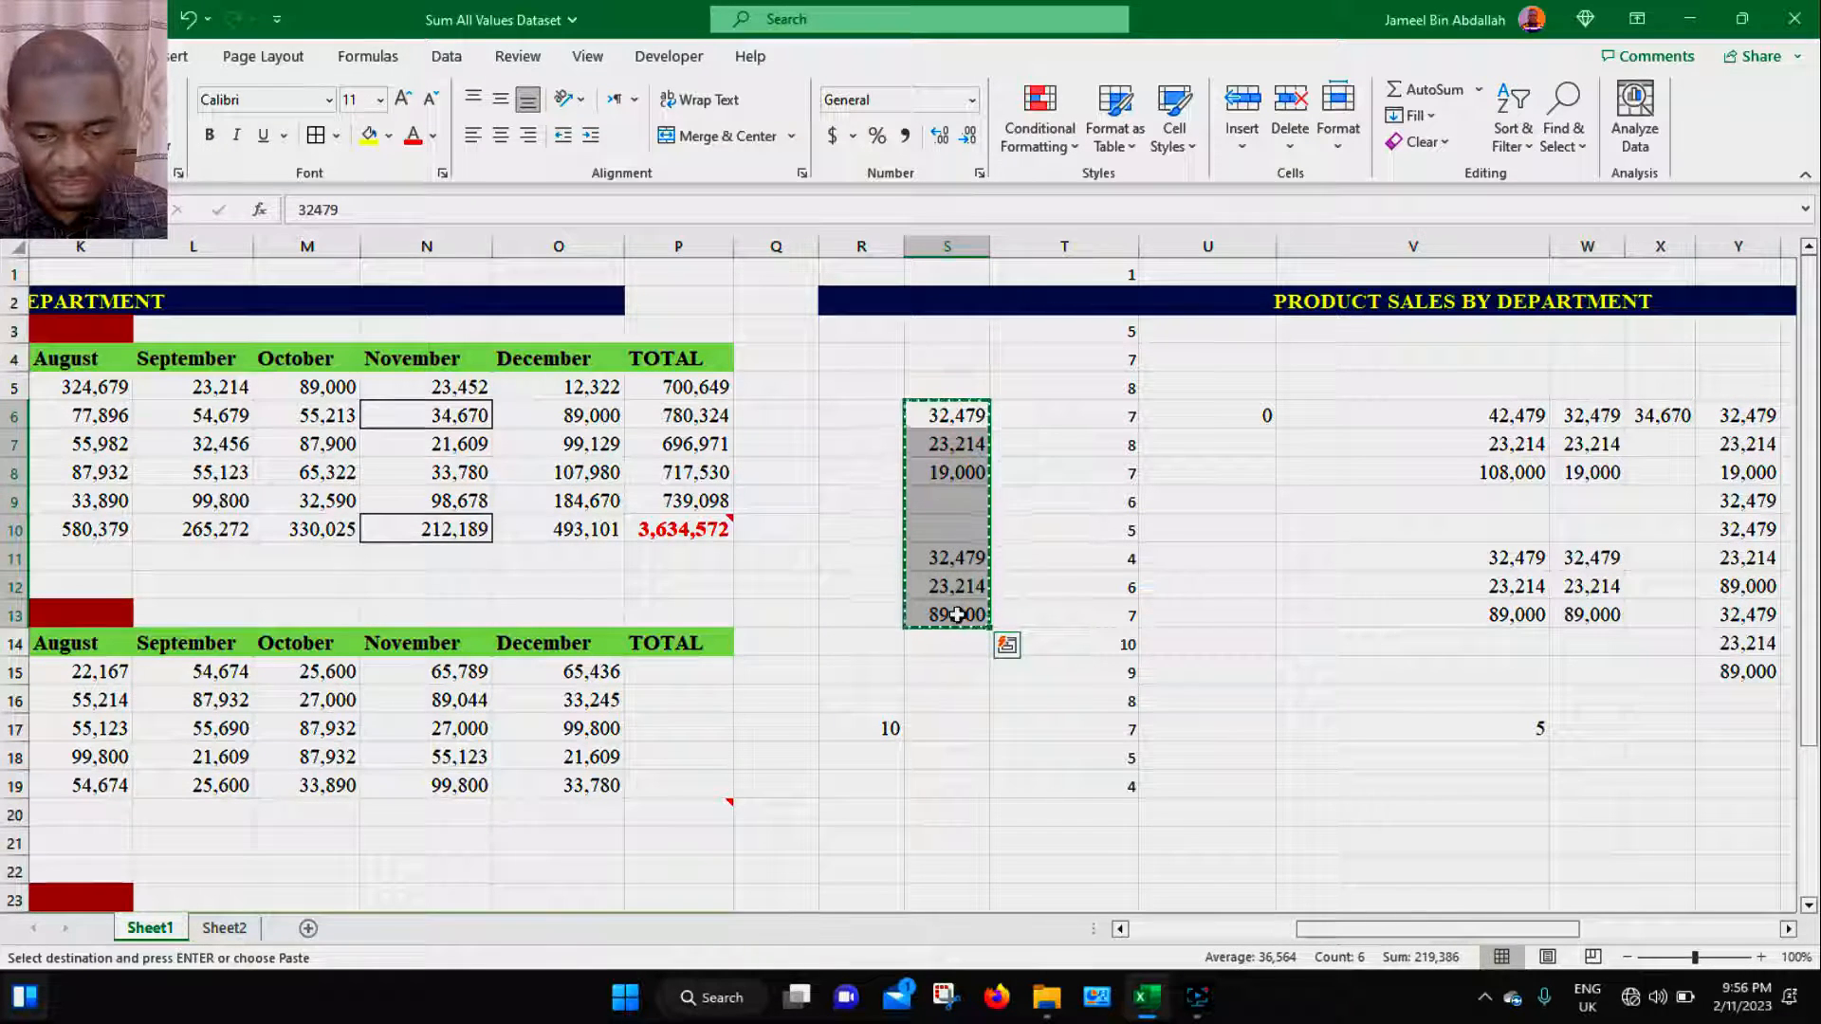
- Paste the copied range over the existing values starting at Y6 using Paste Special with Skip blanks
click(1741, 418)
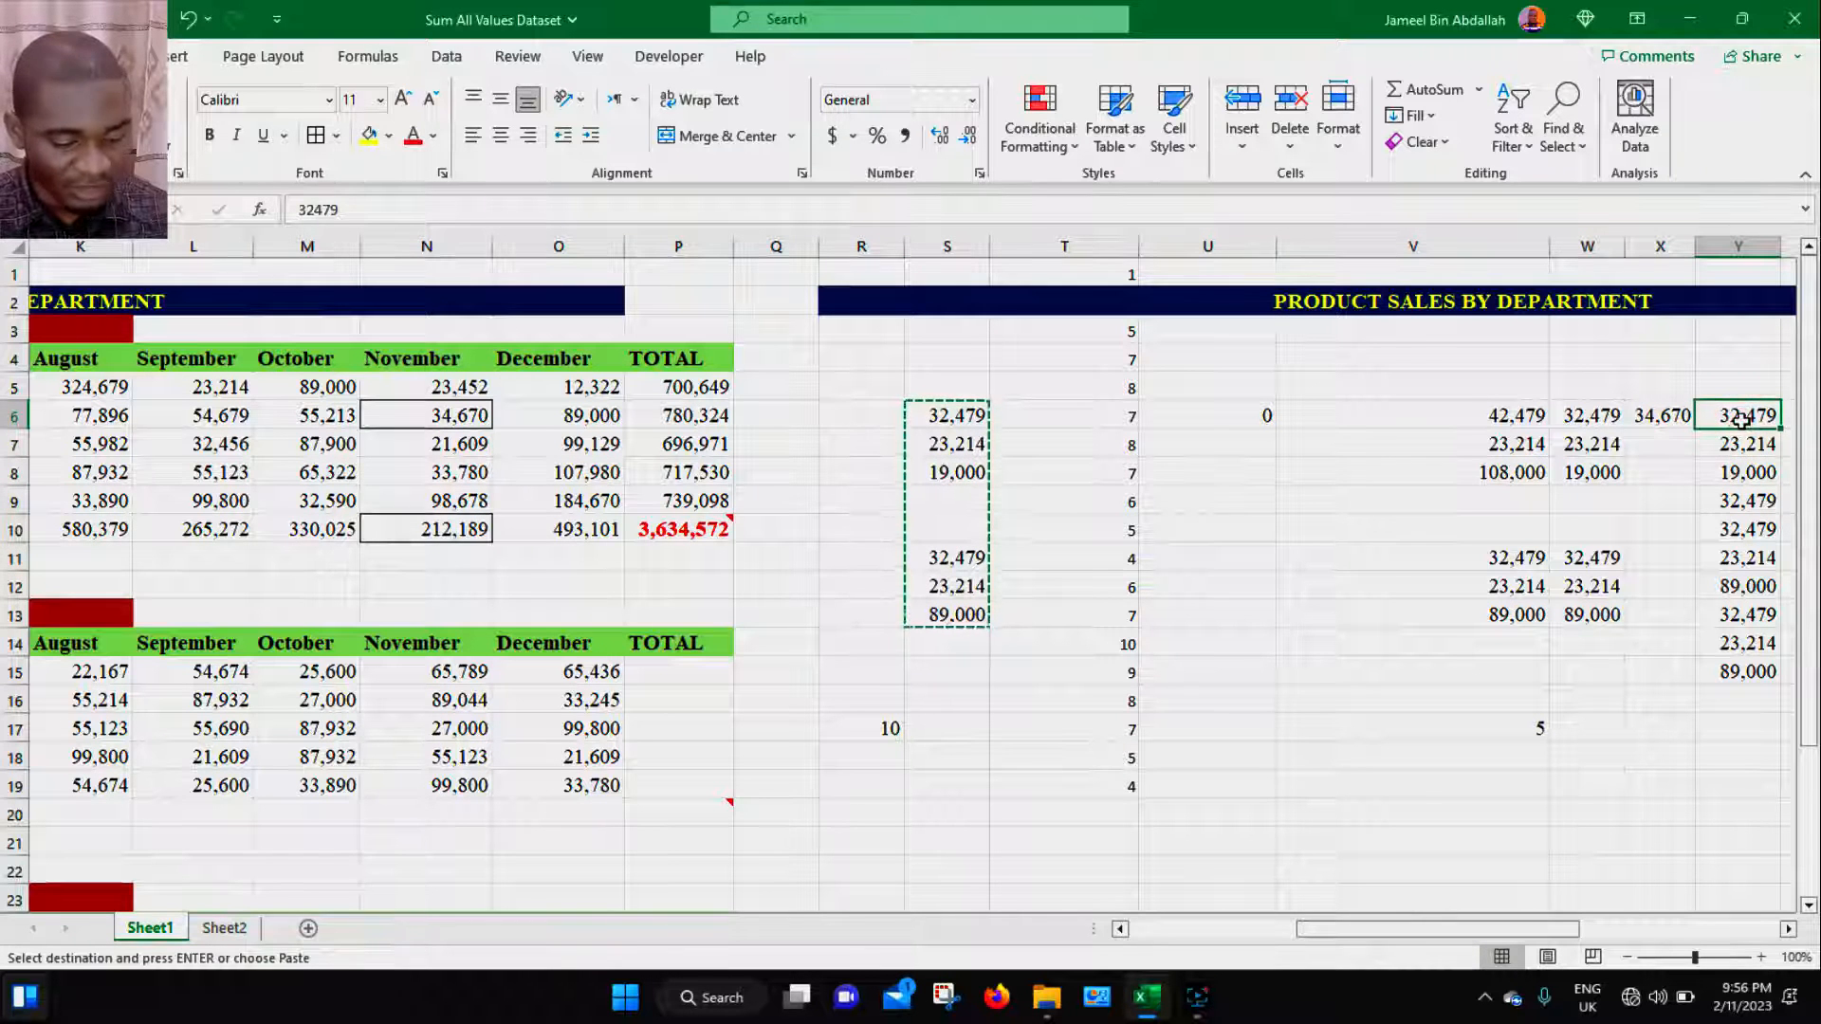
key(ctrl+alt+v)
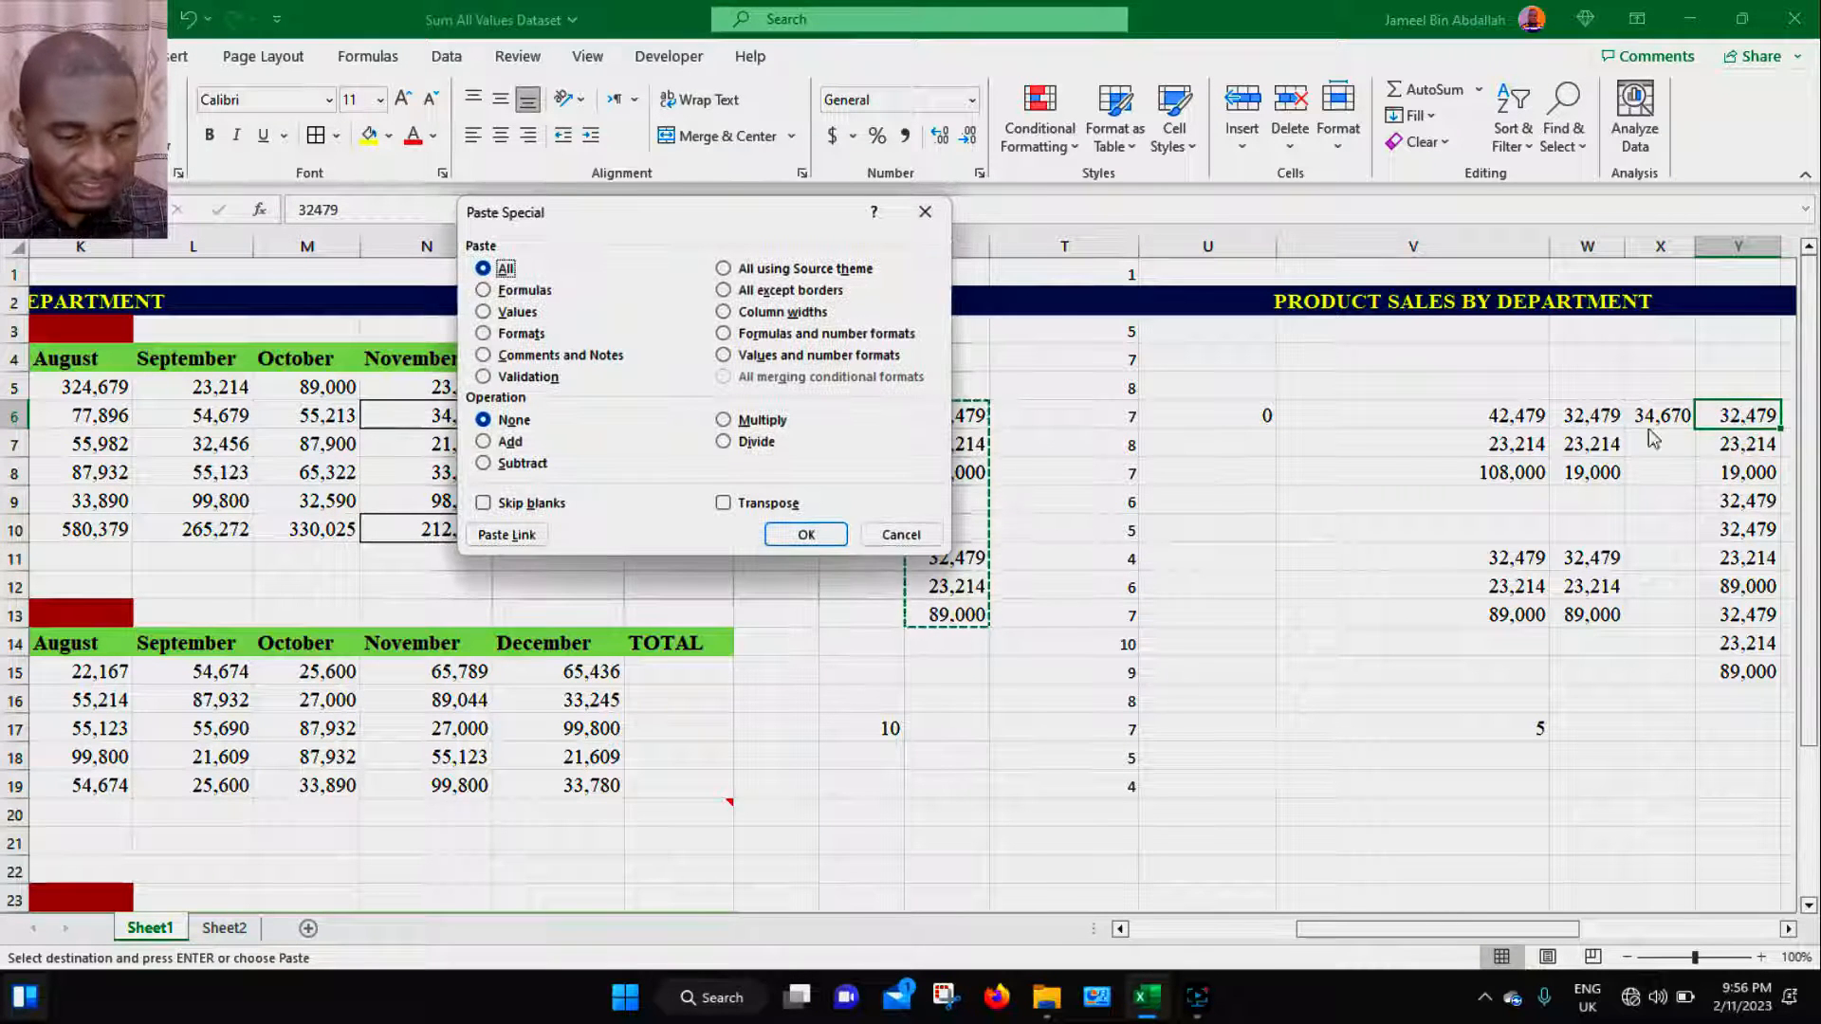
click(528, 503)
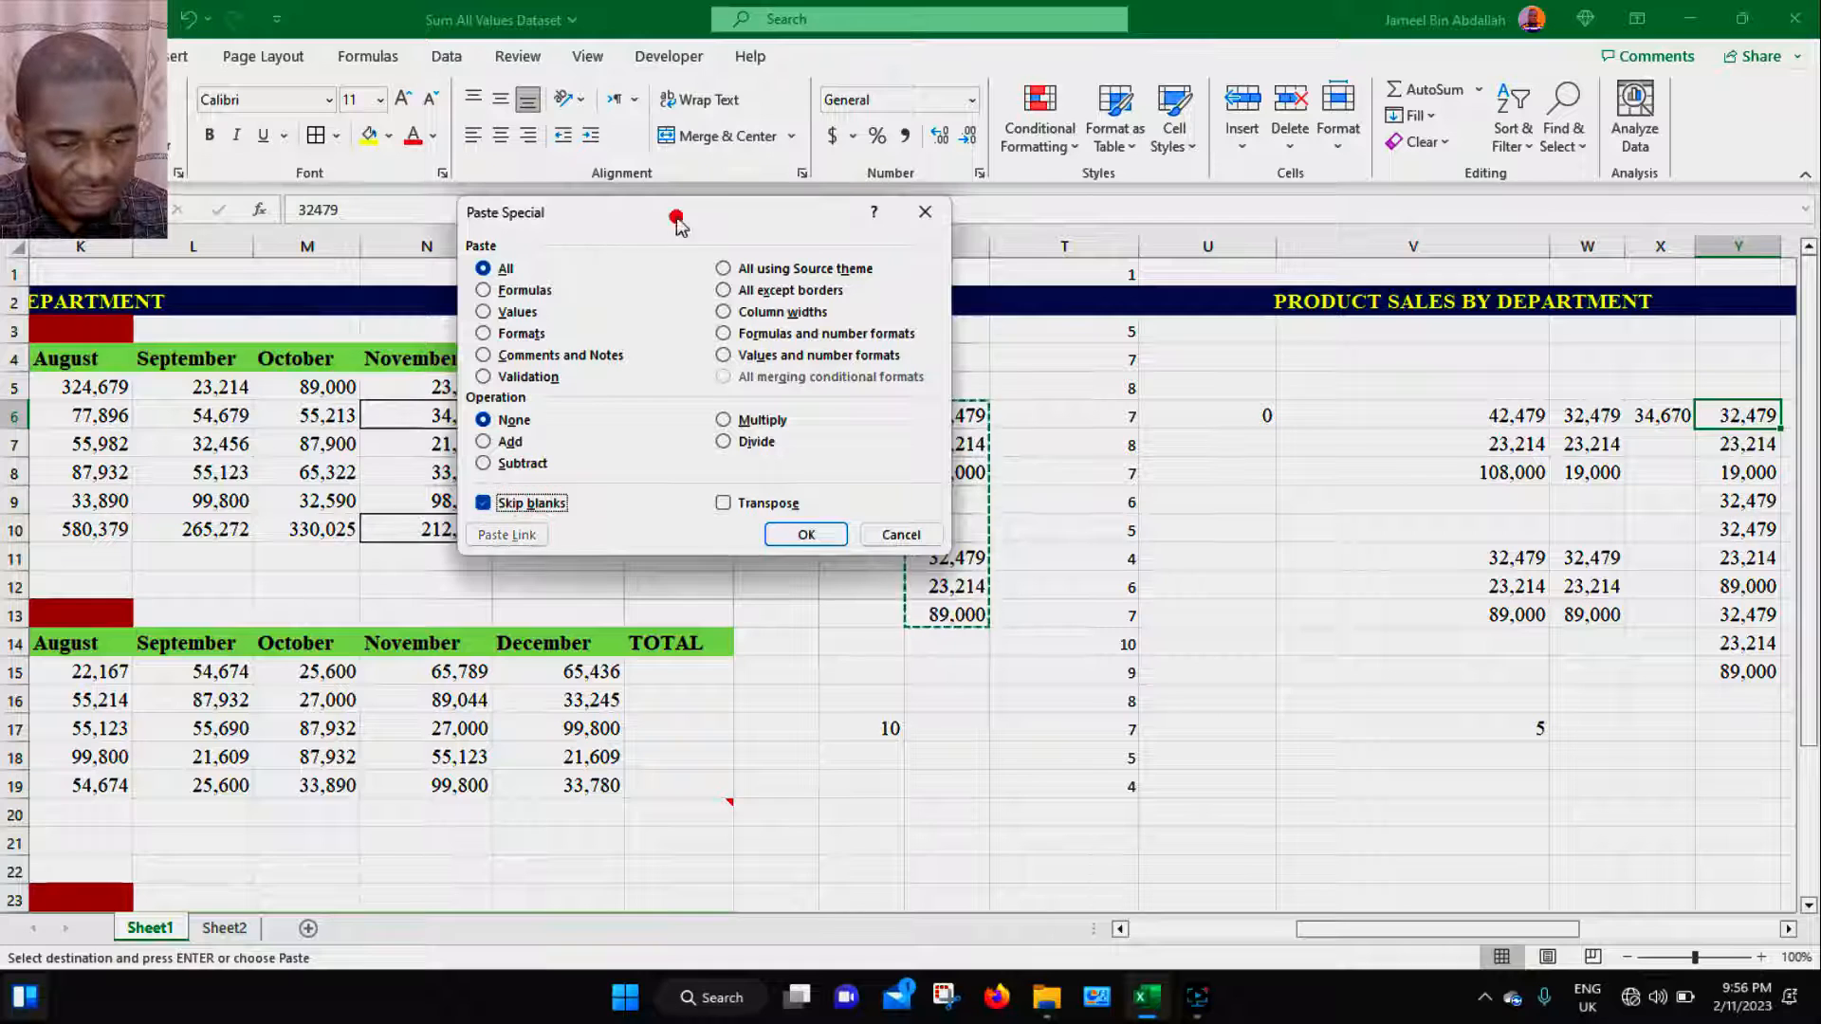
drag(676, 218, 426, 225)
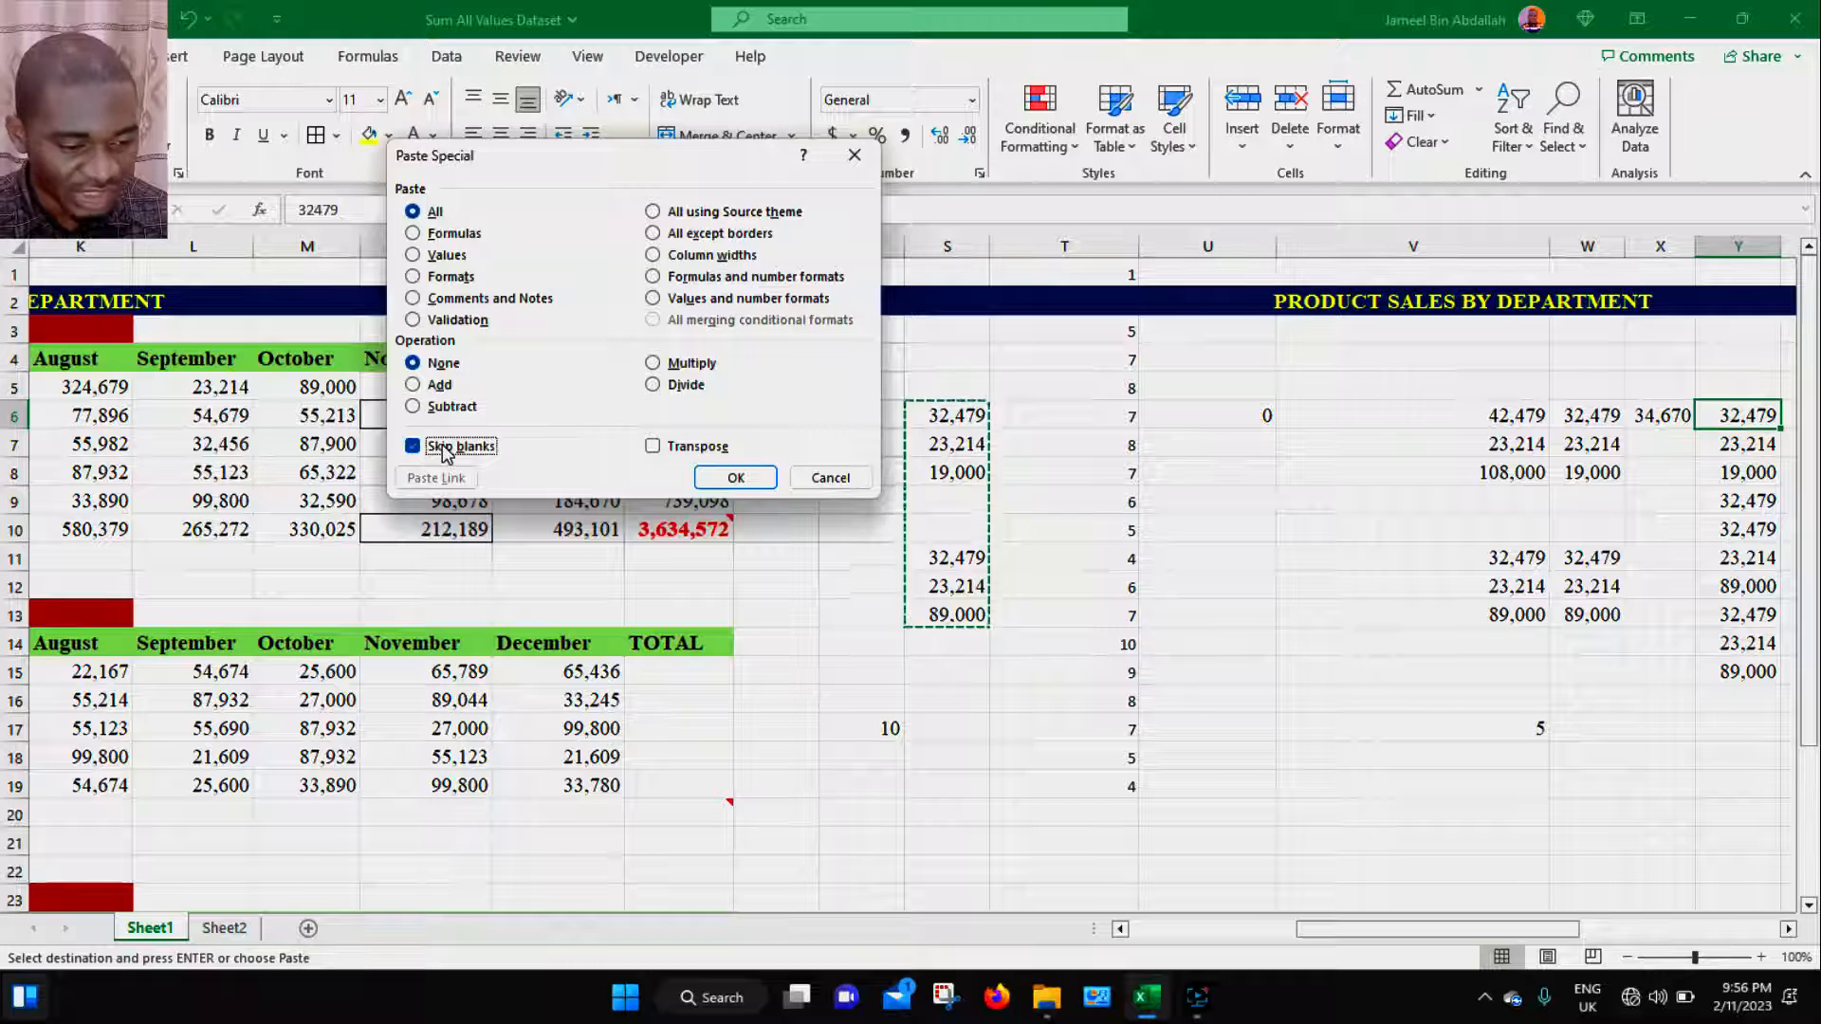
click(726, 479)
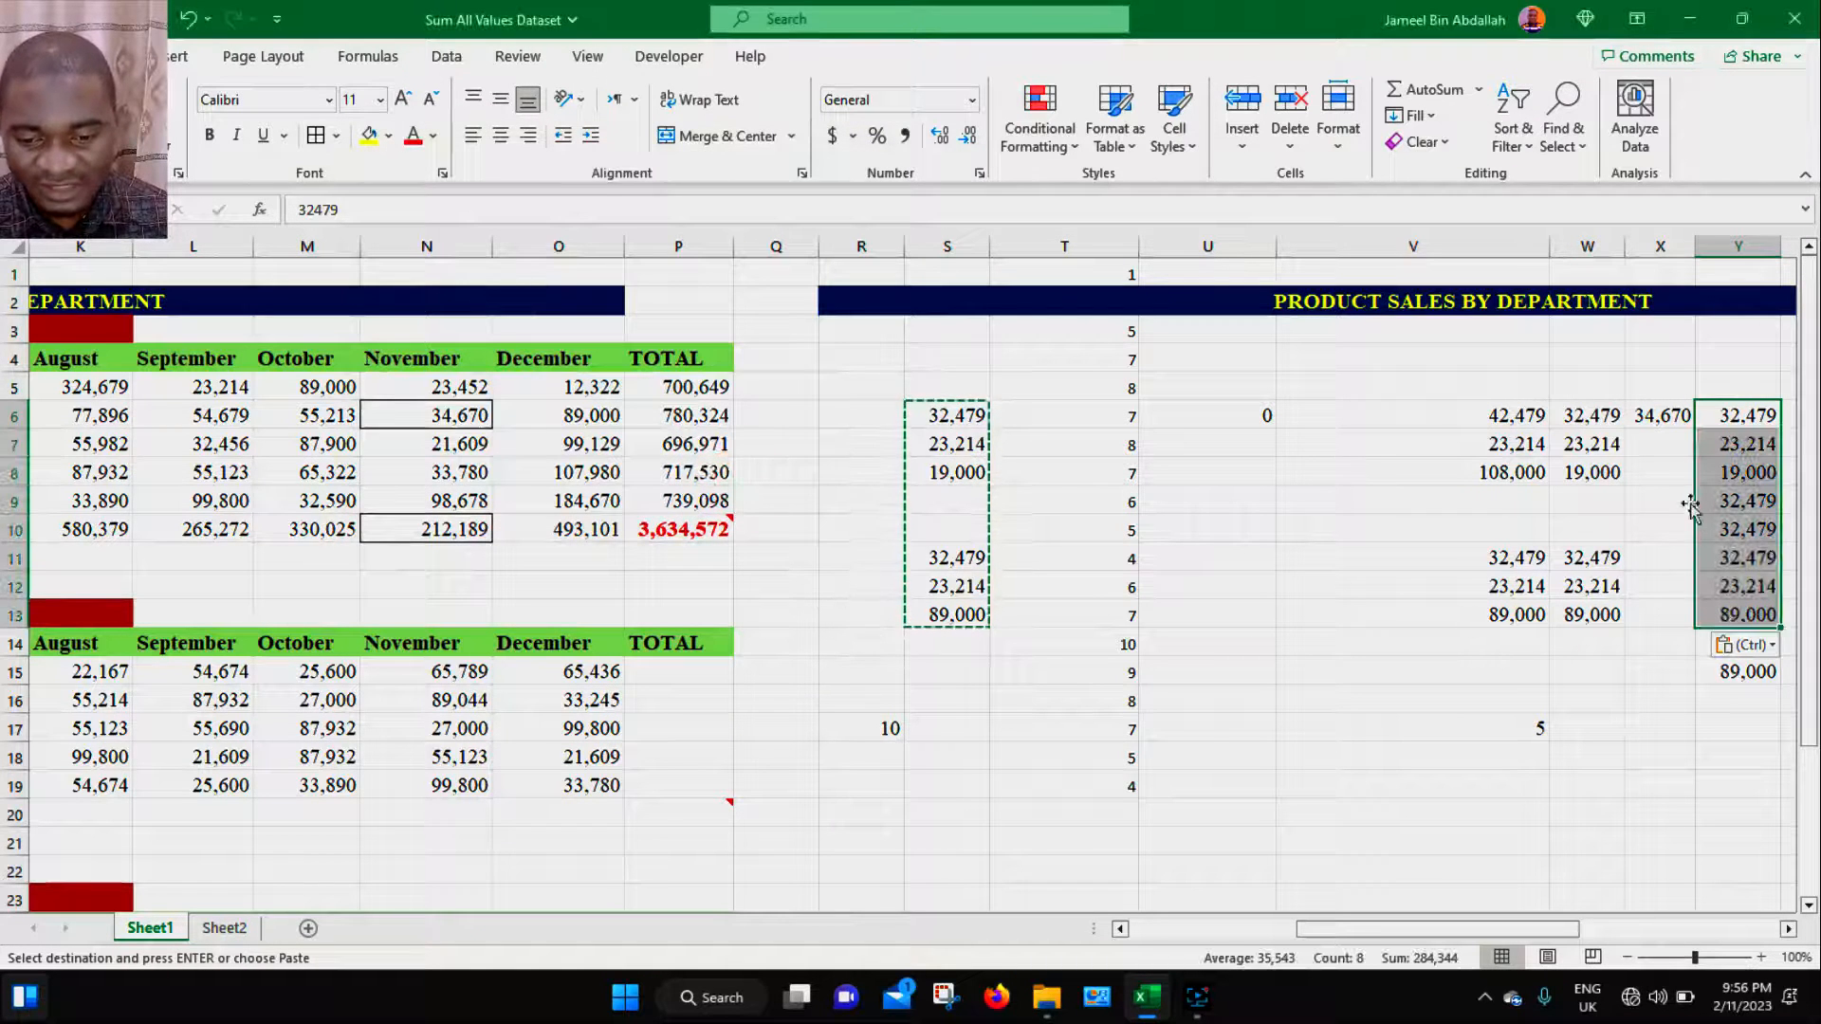
- Compare the kept values in Y9:Y10 with the blank source cells in column S
drag(1707, 493, 1706, 528)
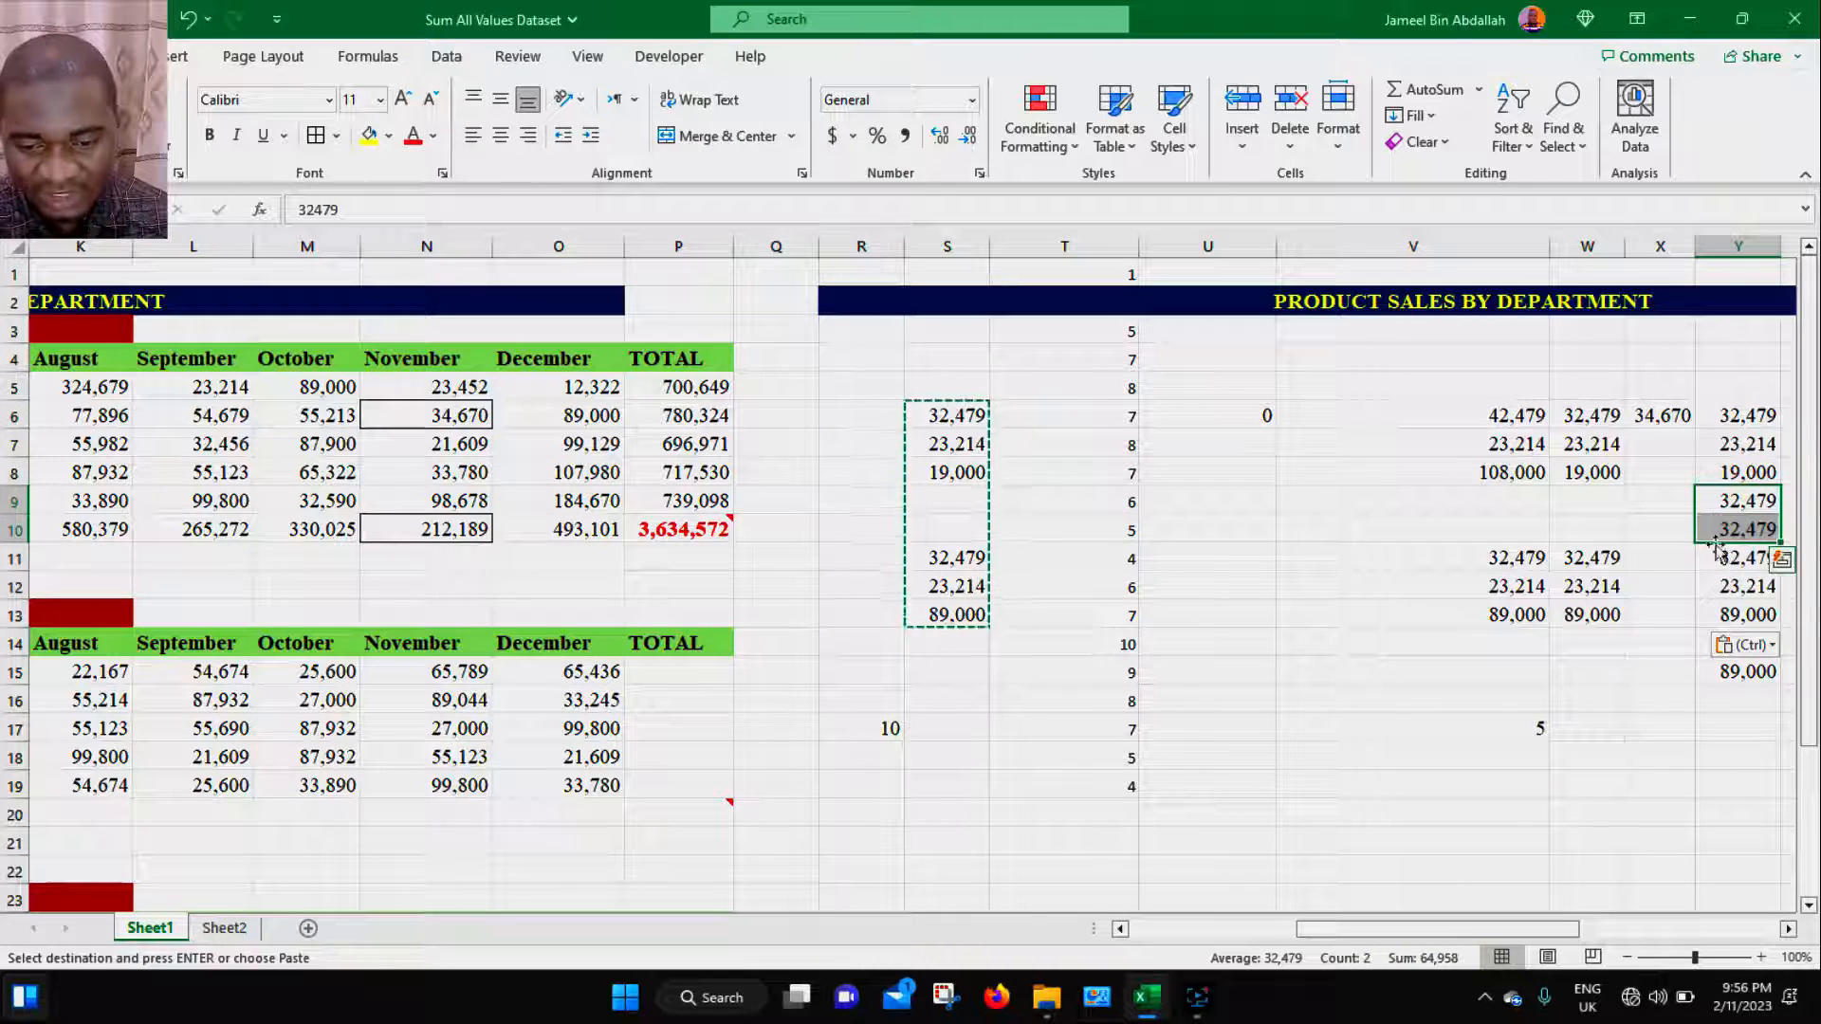
click(1732, 562)
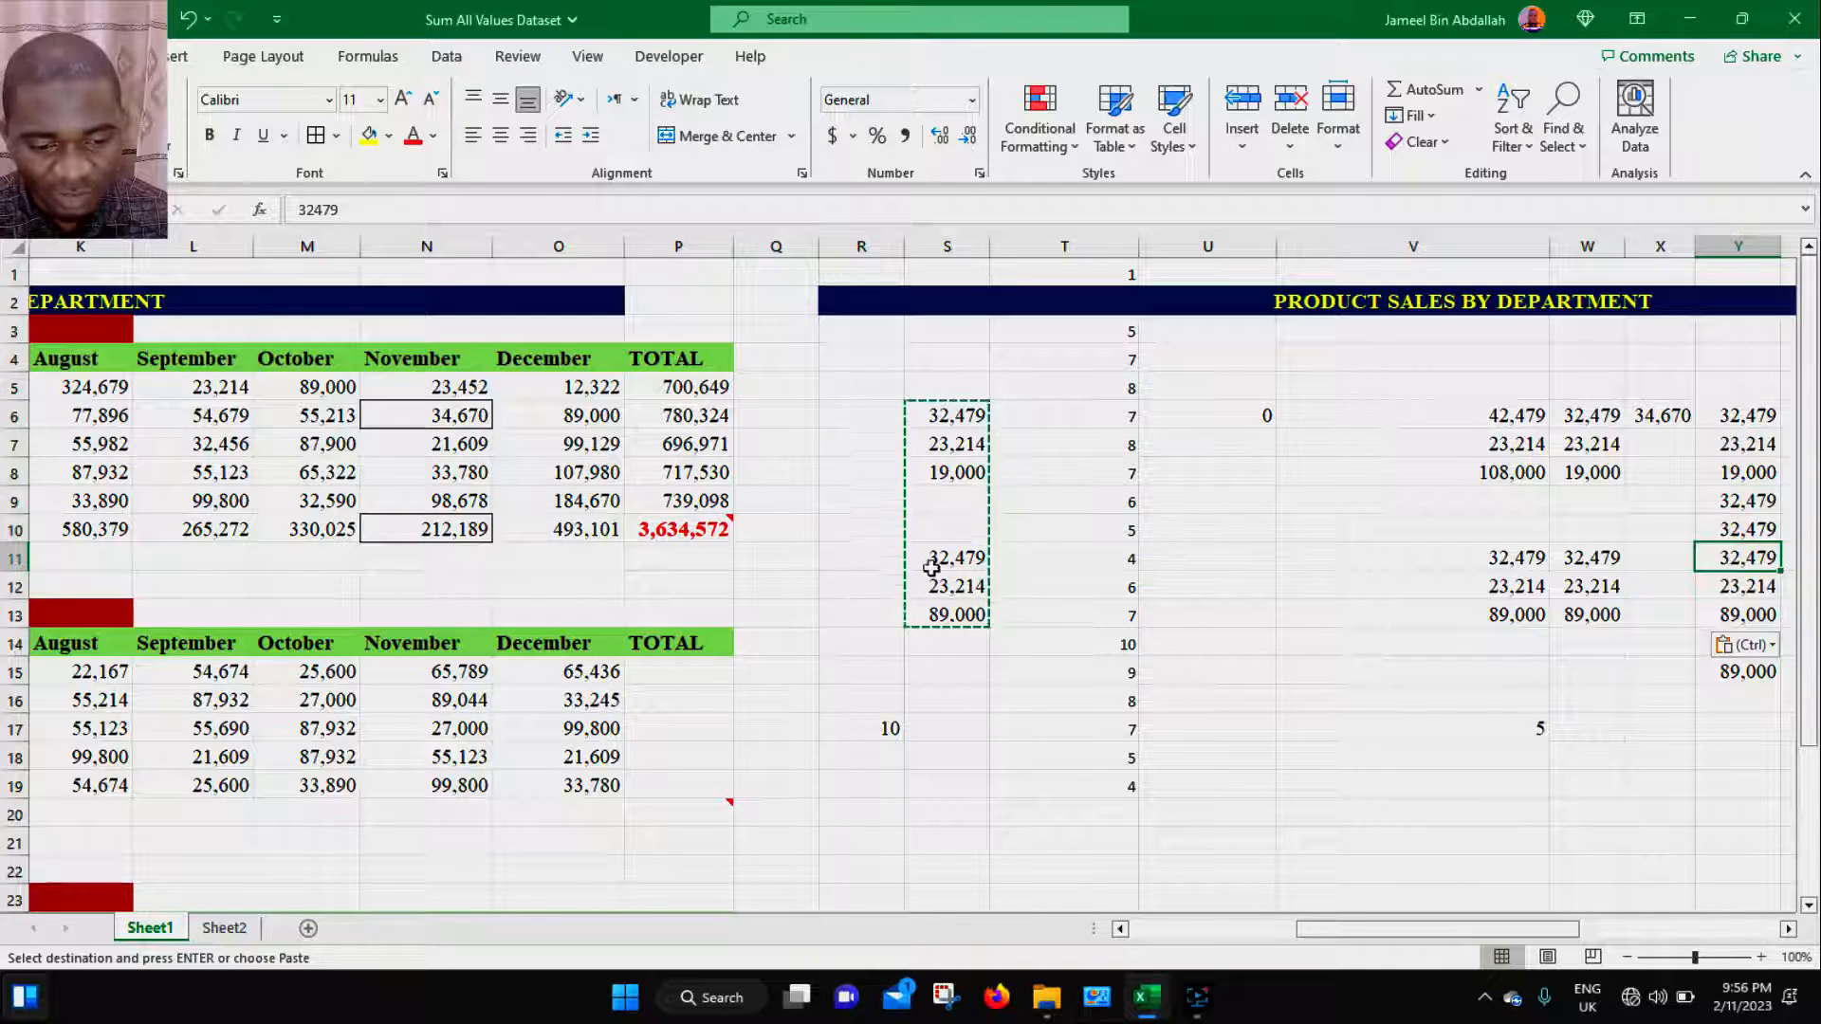
drag(938, 559, 940, 607)
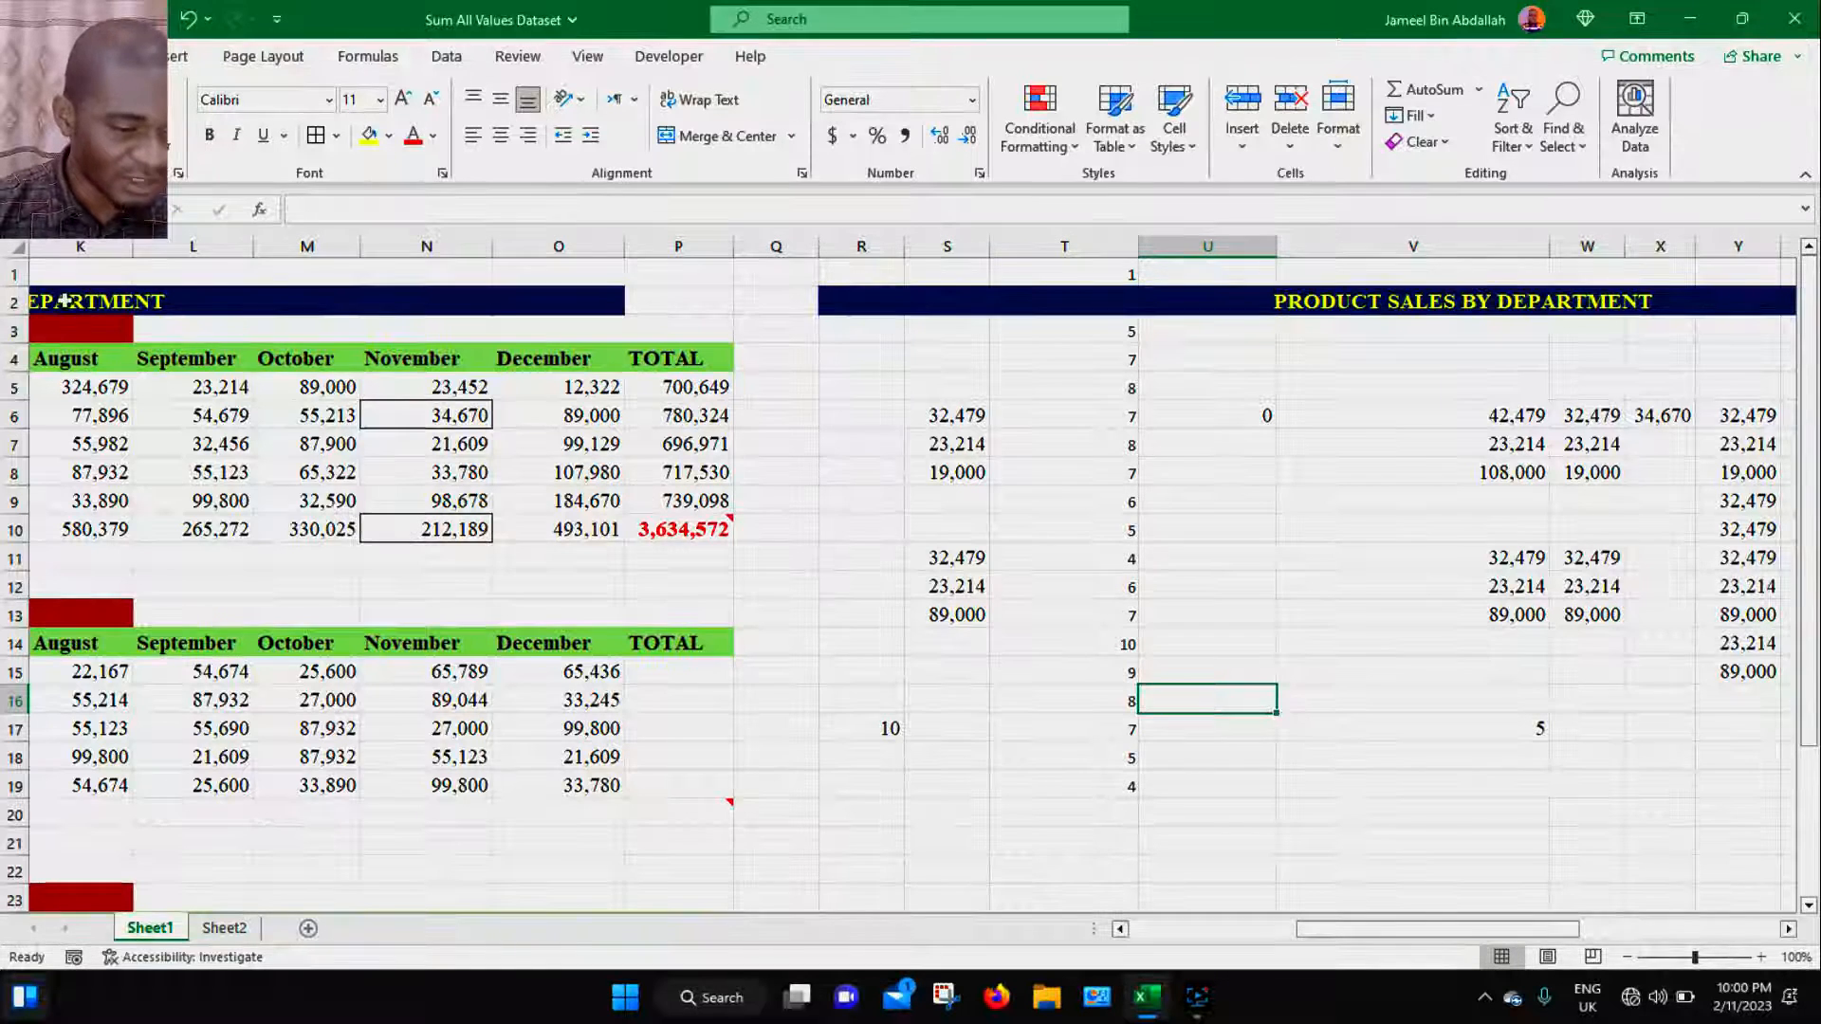
- Copy the September to December headers in L4:O4 and paste them into R6 with Paste Special Transpose
click(665, 420)
drag(193, 353, 497, 359)
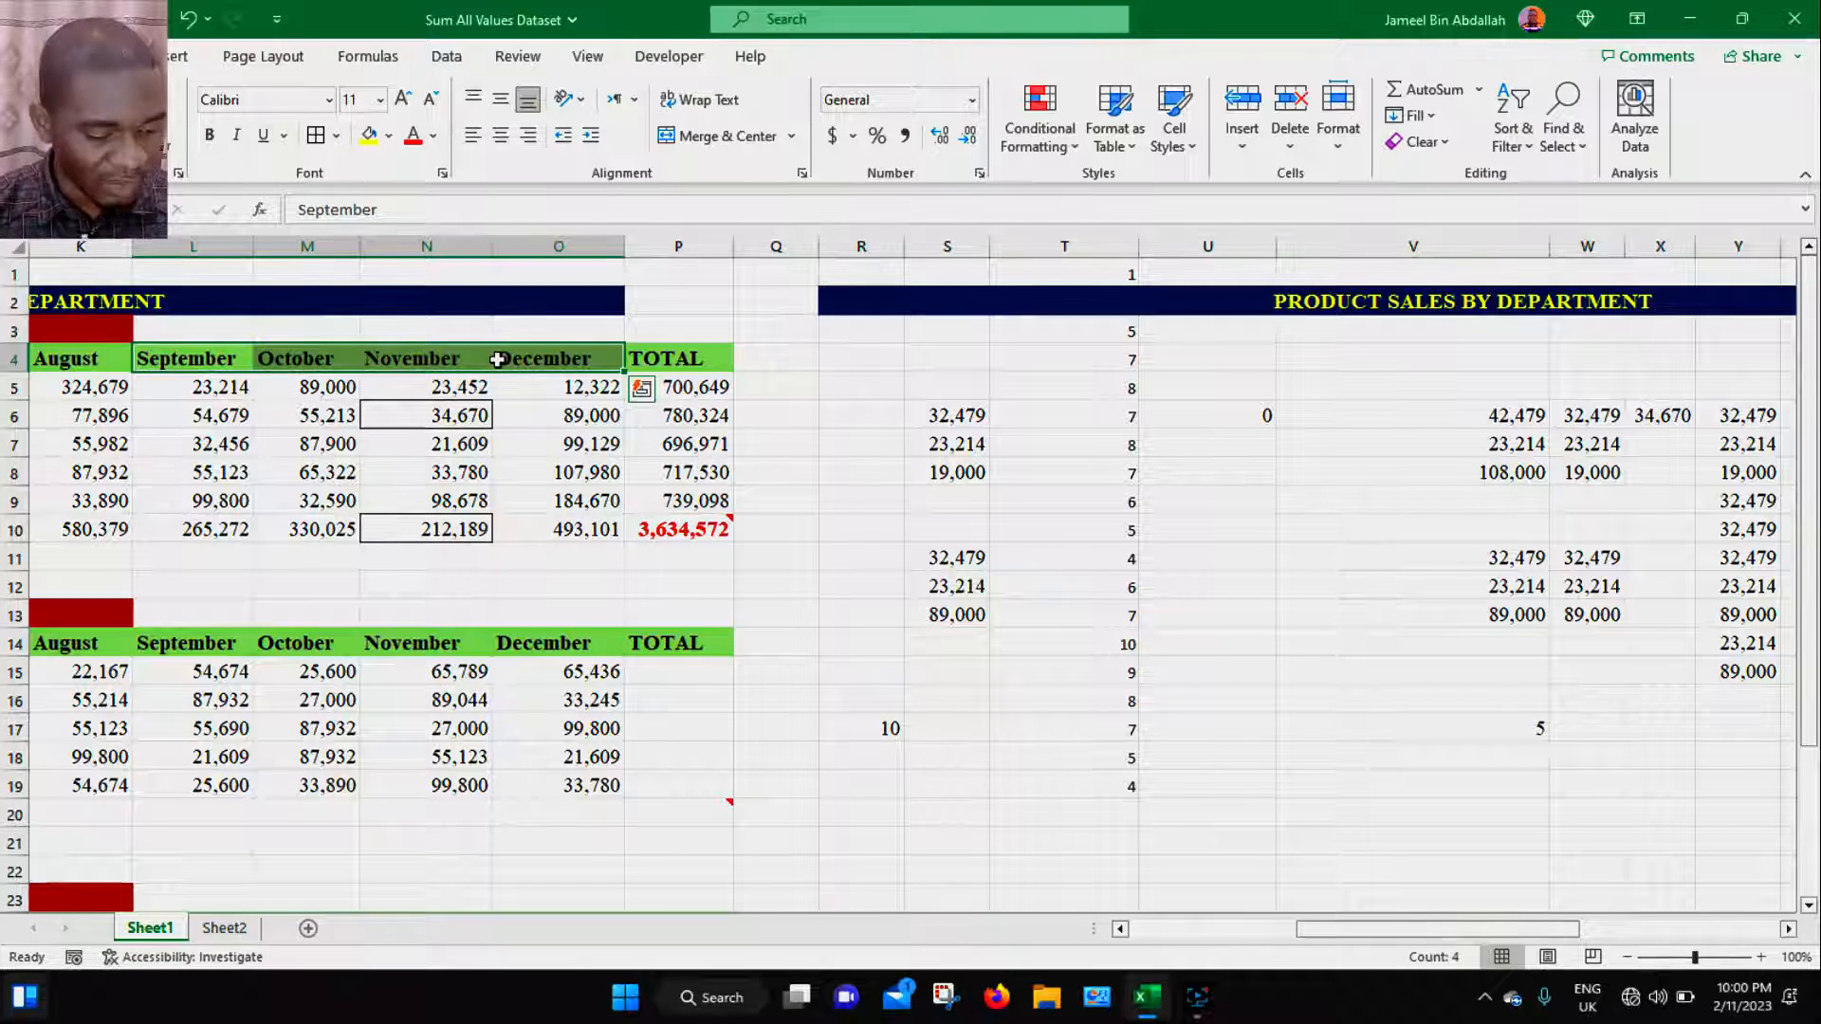
key(ctrl+c)
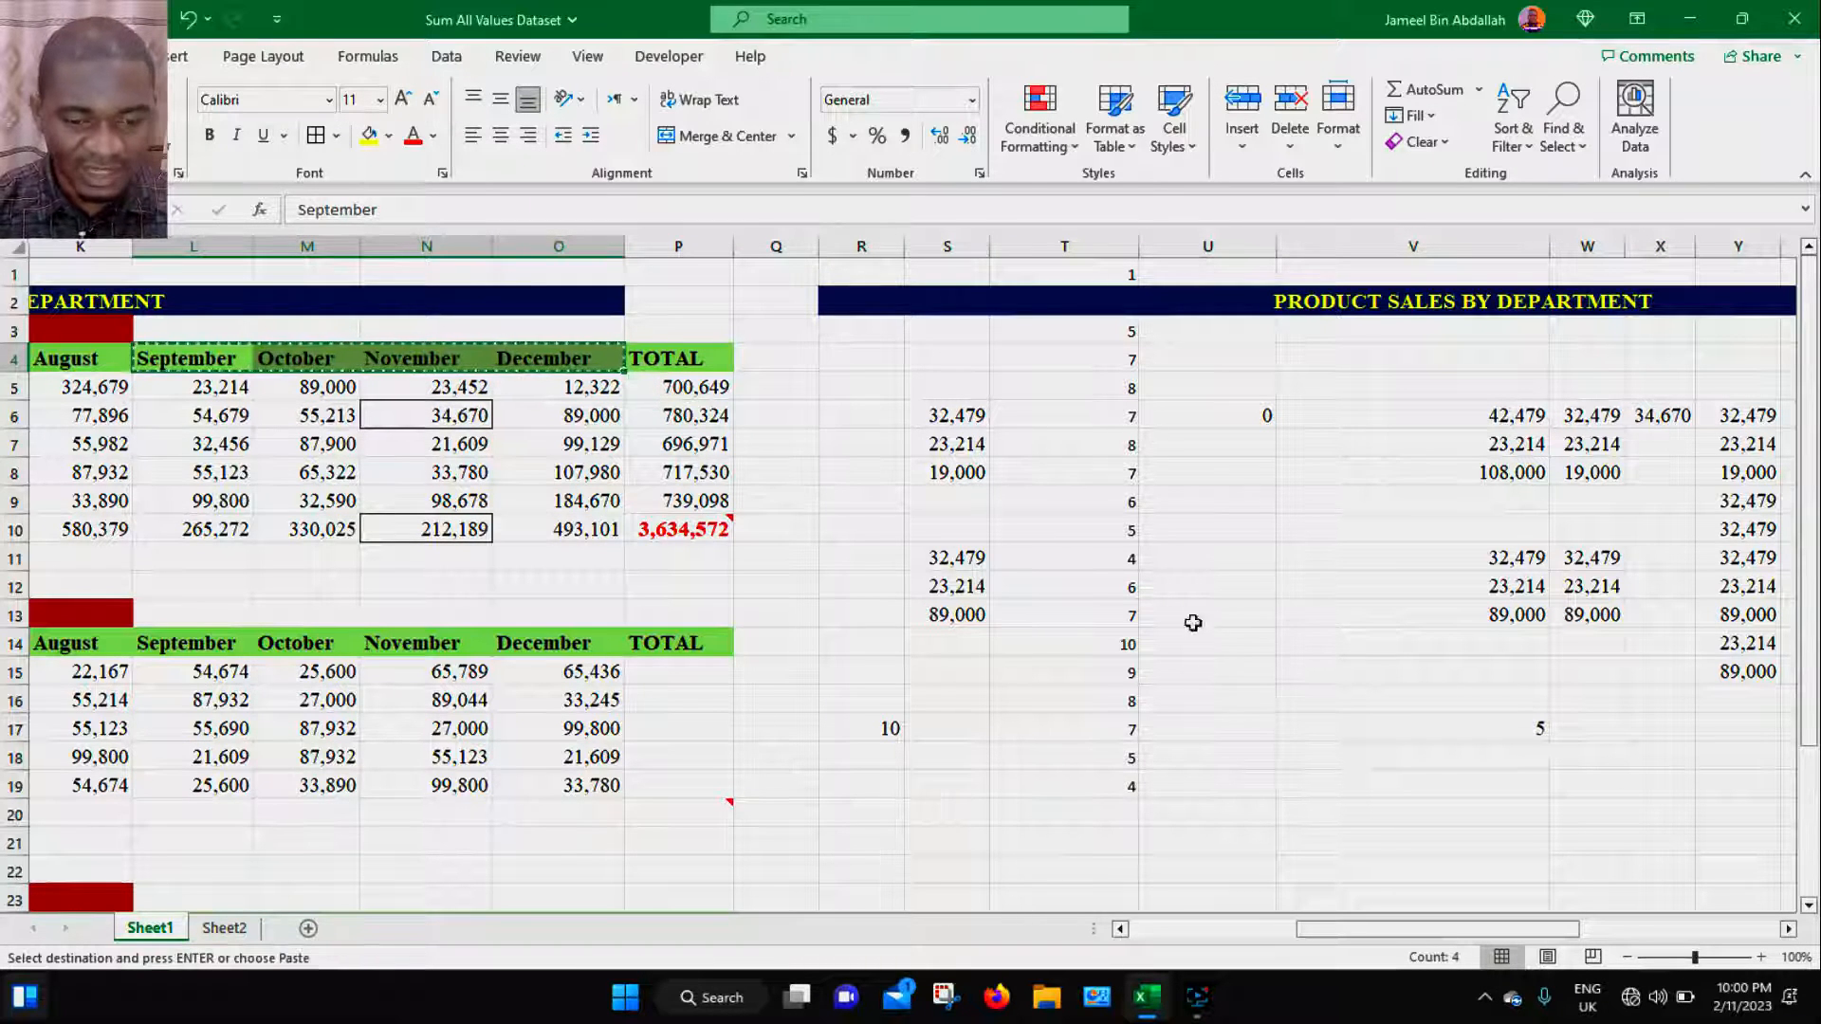
click(863, 417)
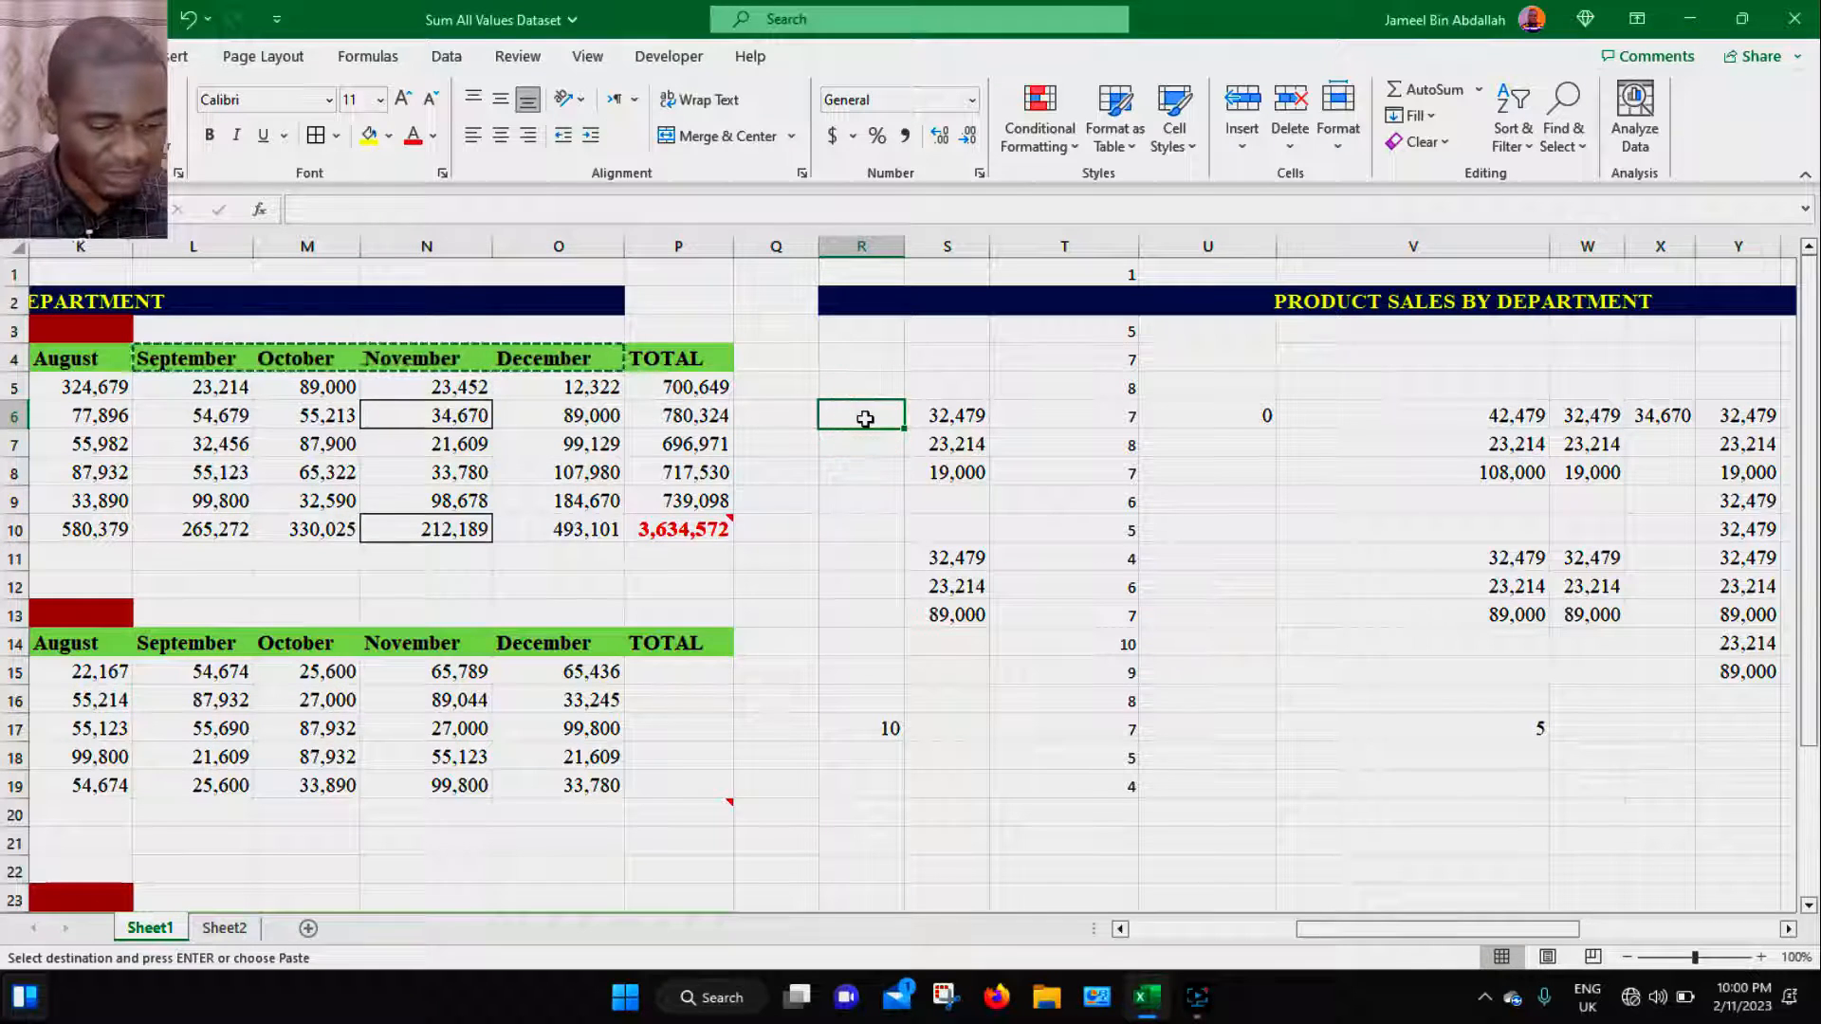
key(ctrl+alt+v)
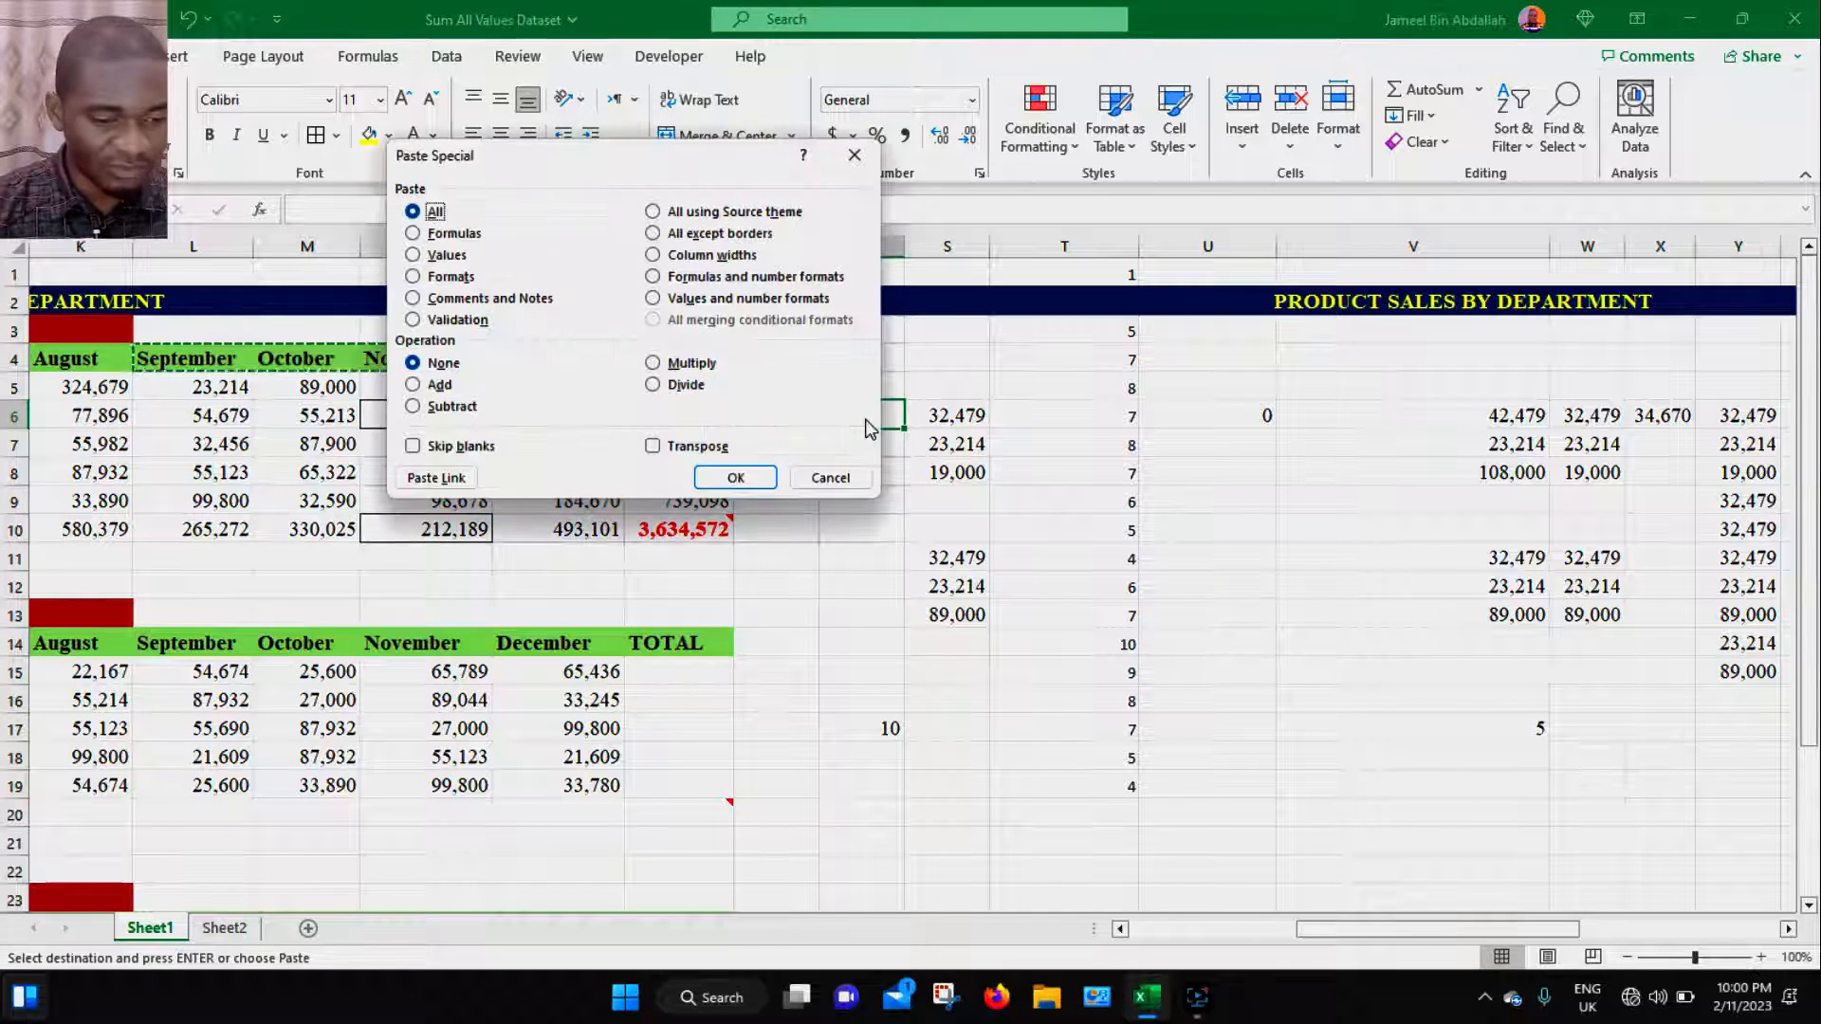
click(661, 446)
click(737, 477)
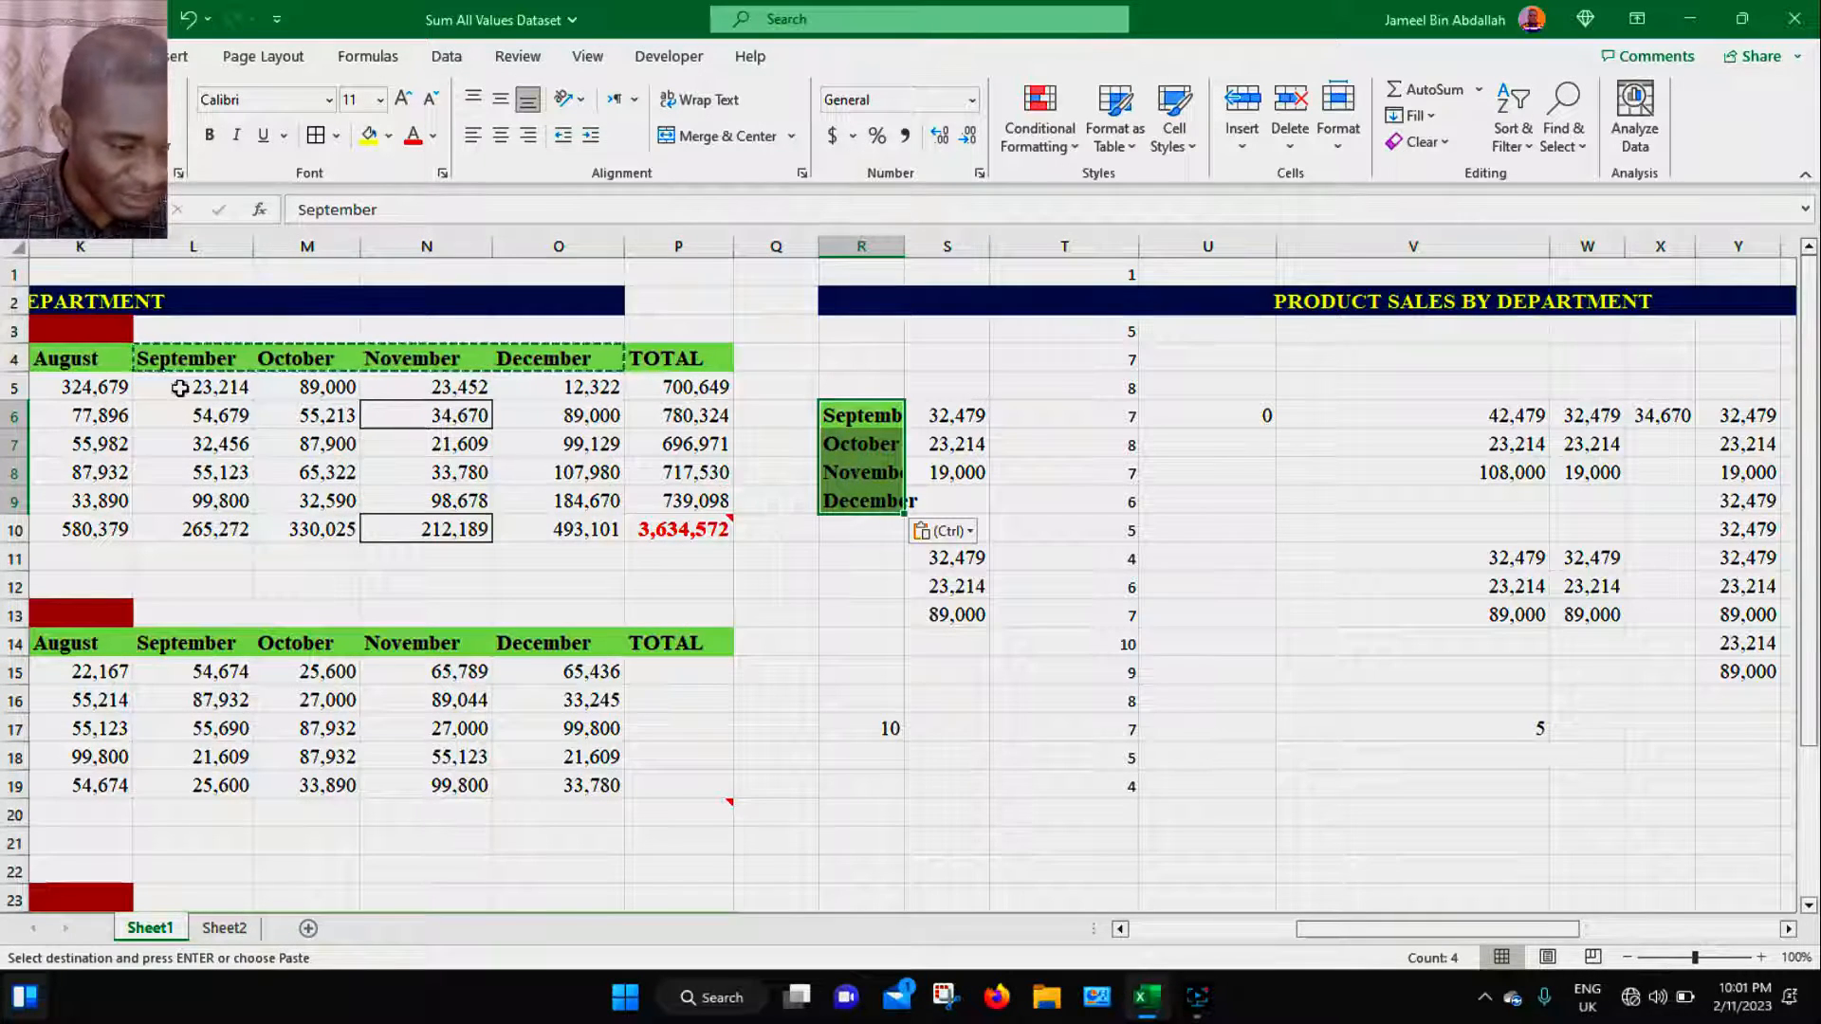
- Copy the September values L5:L9 and paste them transposed into a row starting at V18
drag(180, 388, 368, 384)
drag(200, 386, 197, 494)
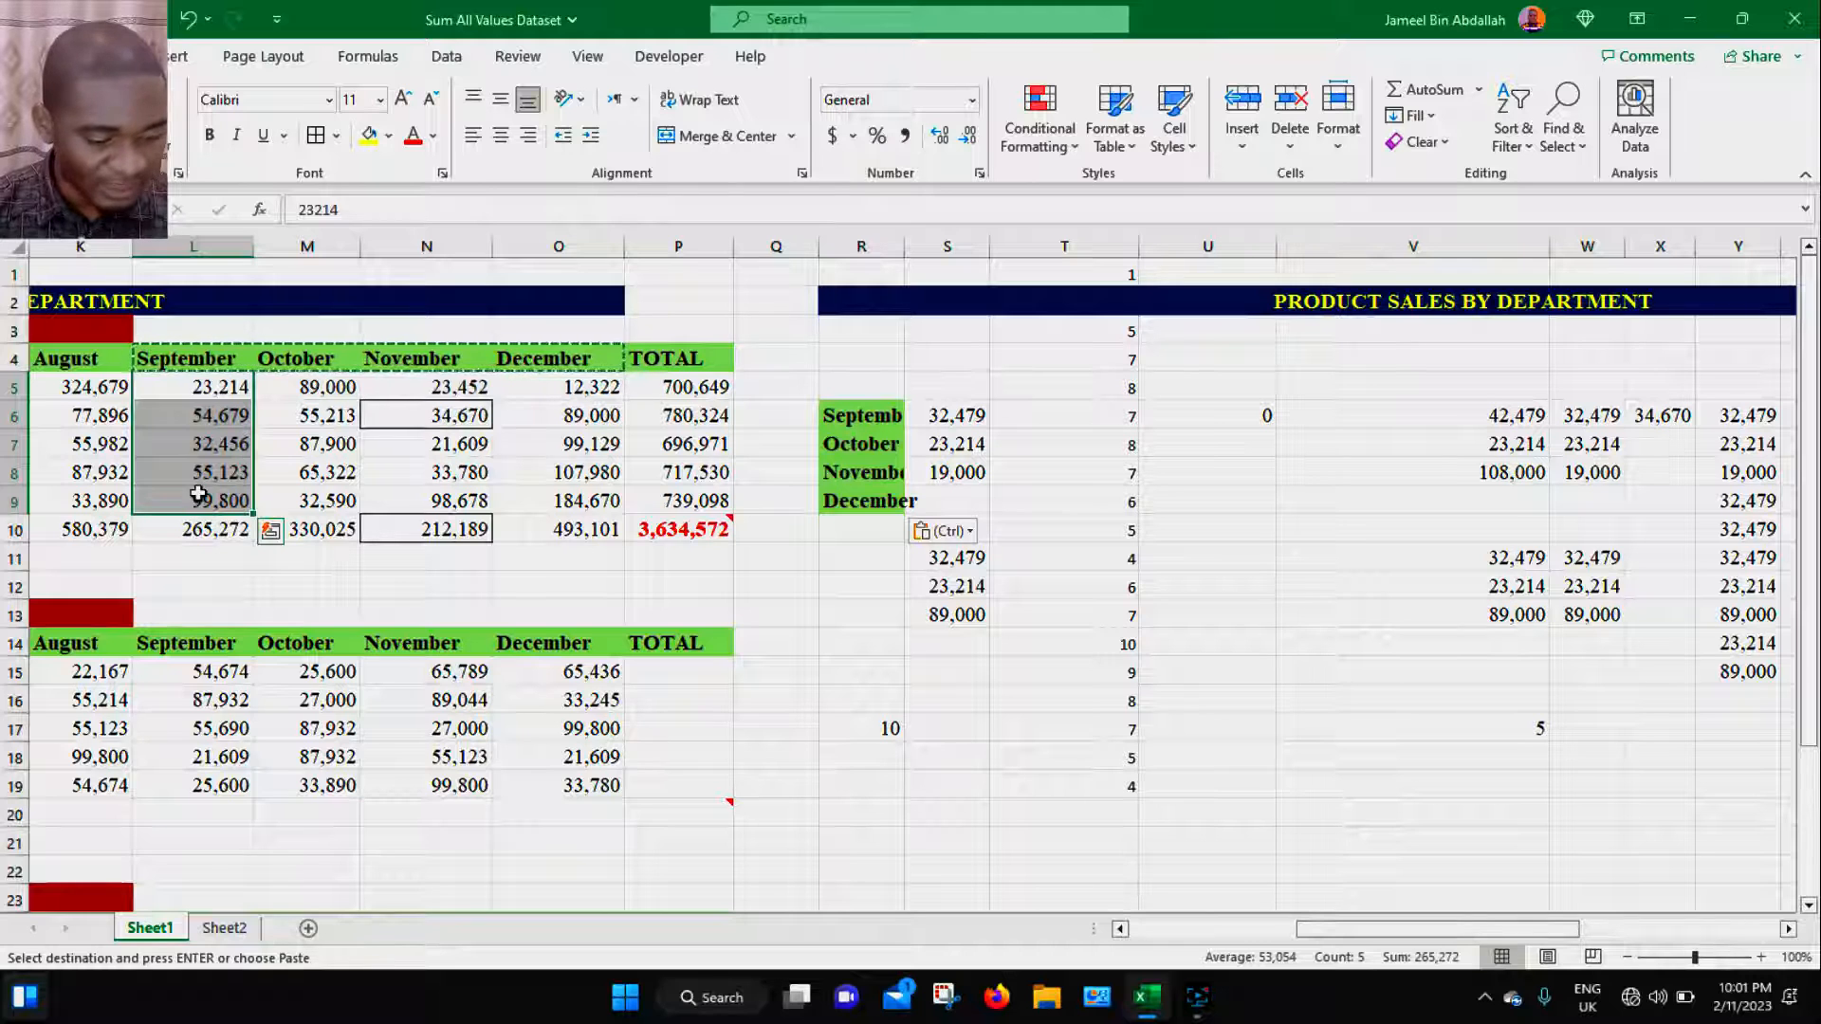
key(ctrl+c)
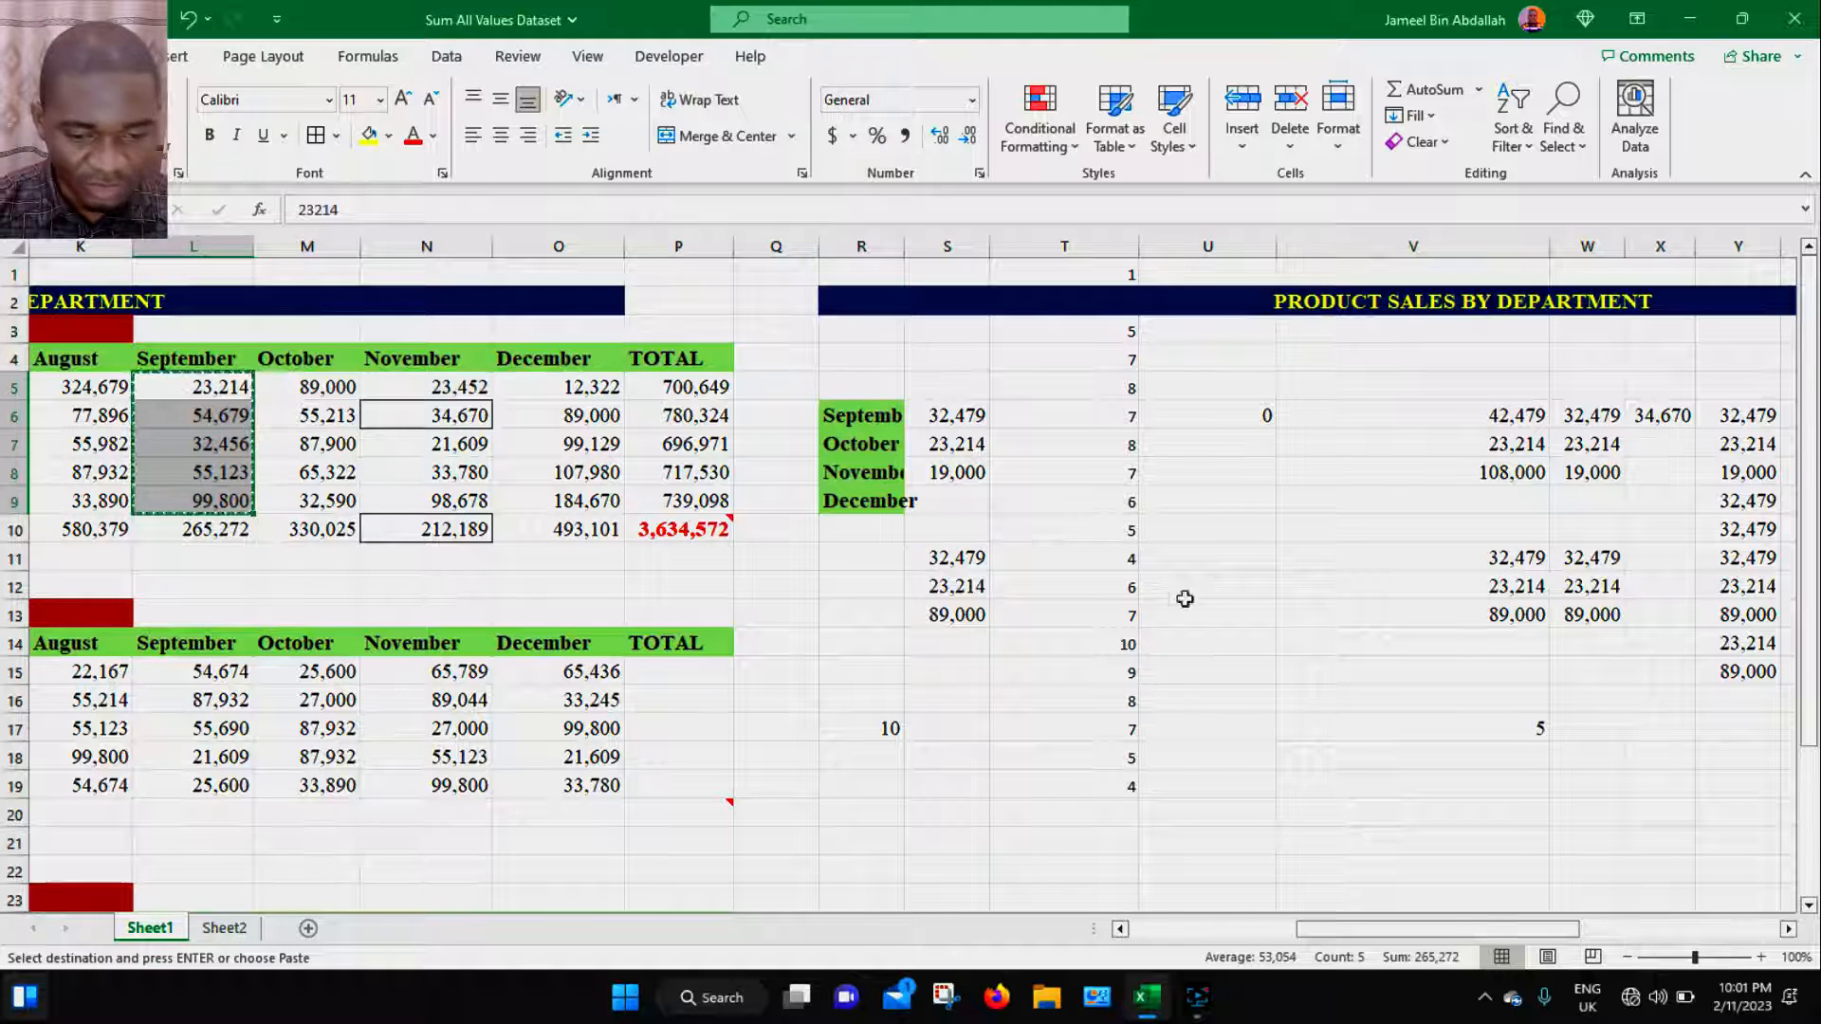
click(1311, 759)
key(ctrl+alt+v)
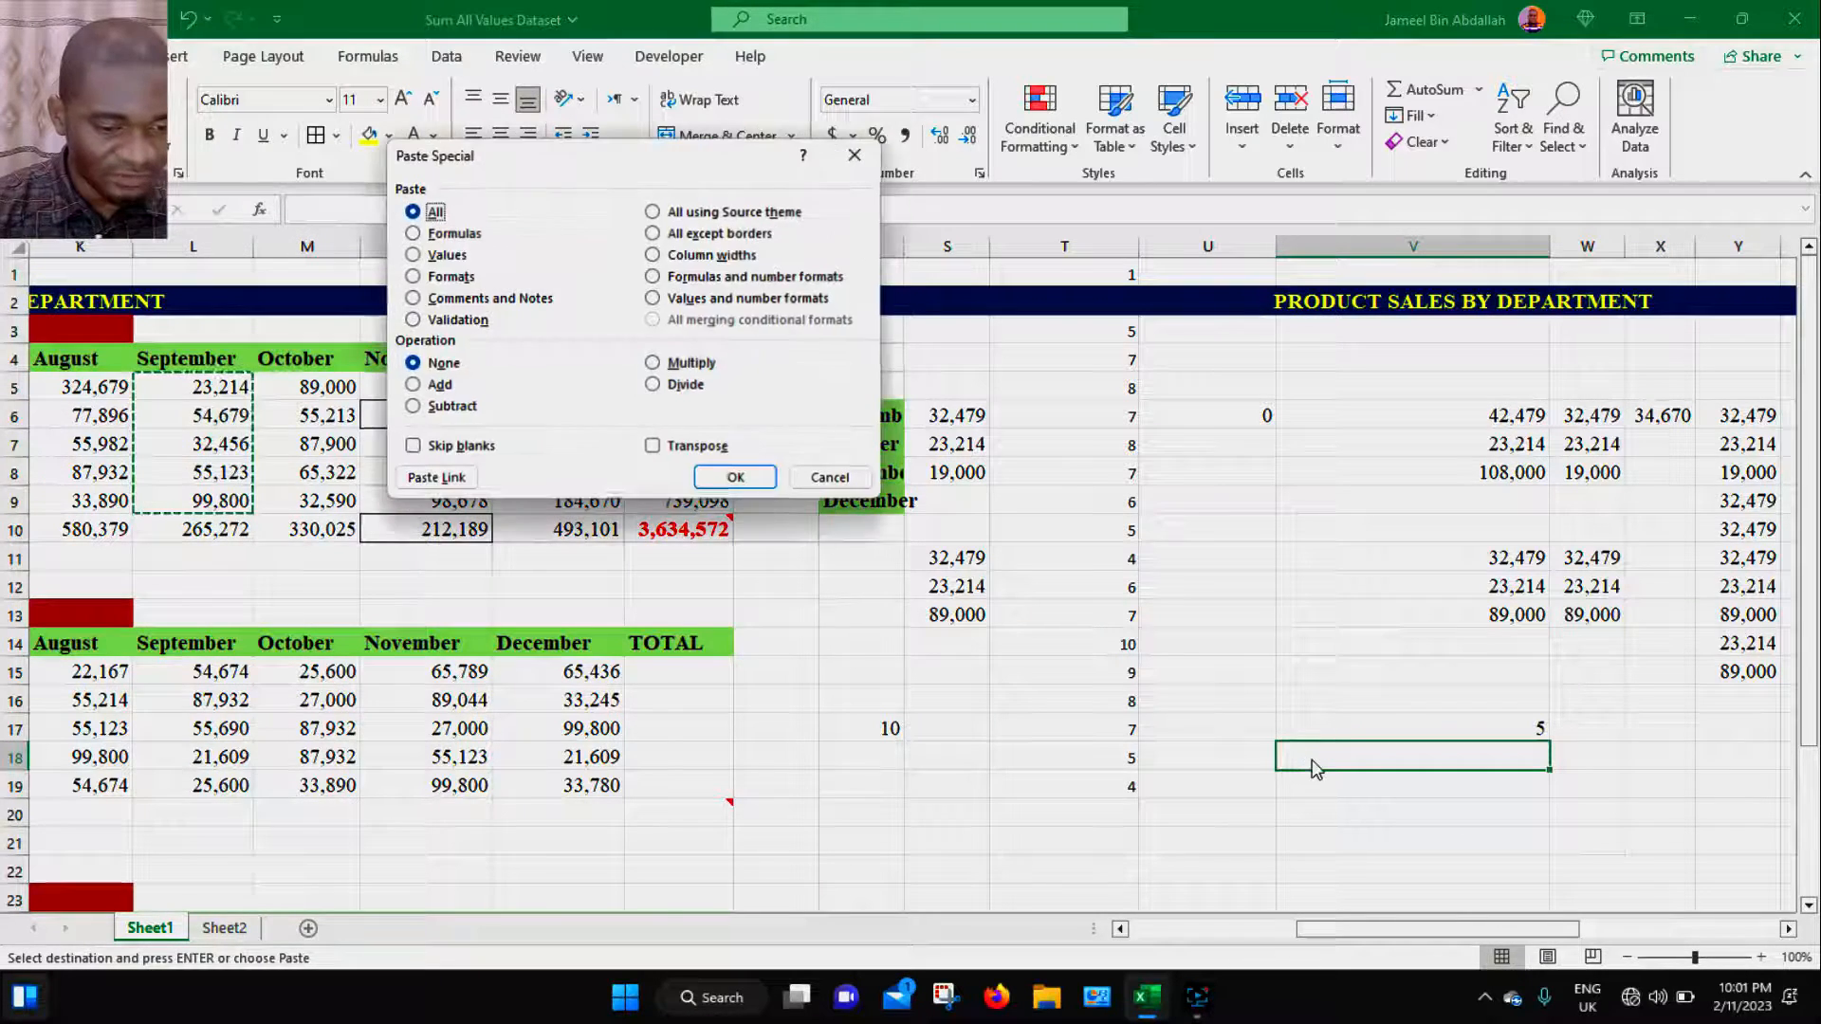
click(697, 447)
click(735, 478)
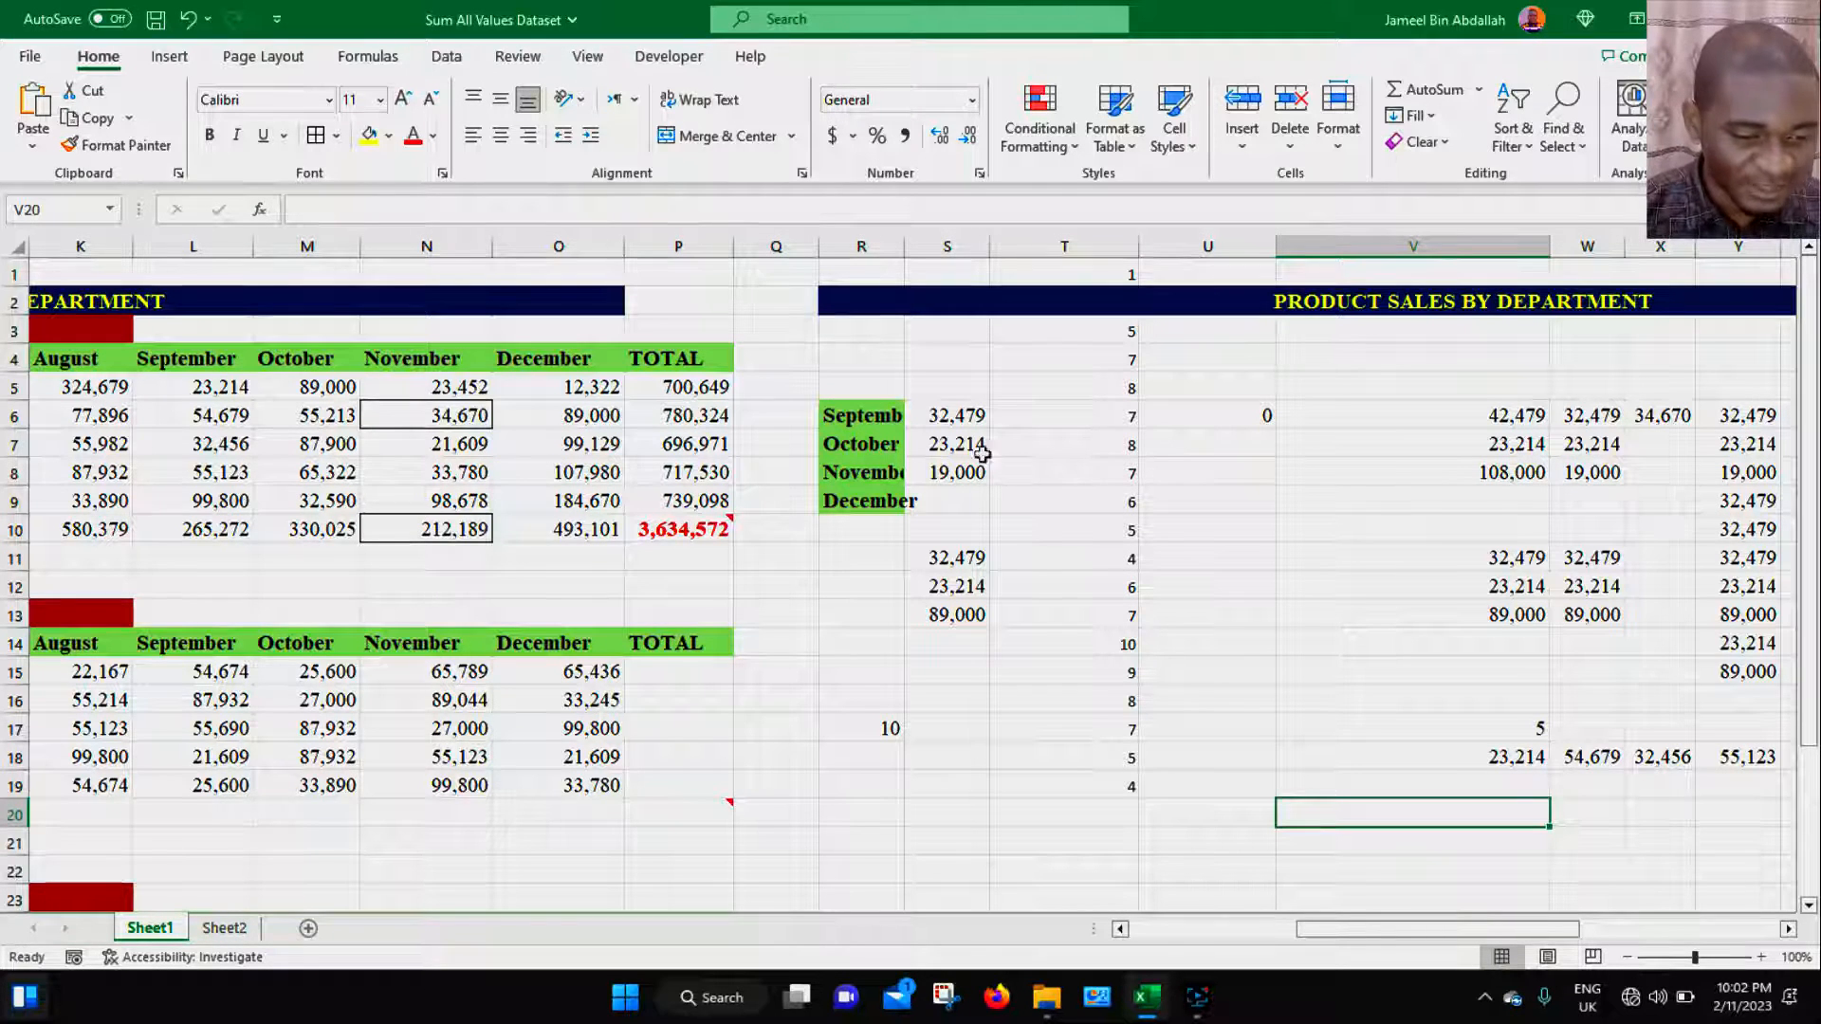
- Inspect the transposed month labels in R6:R9 by selecting each cell and checking its reference
click(840, 414)
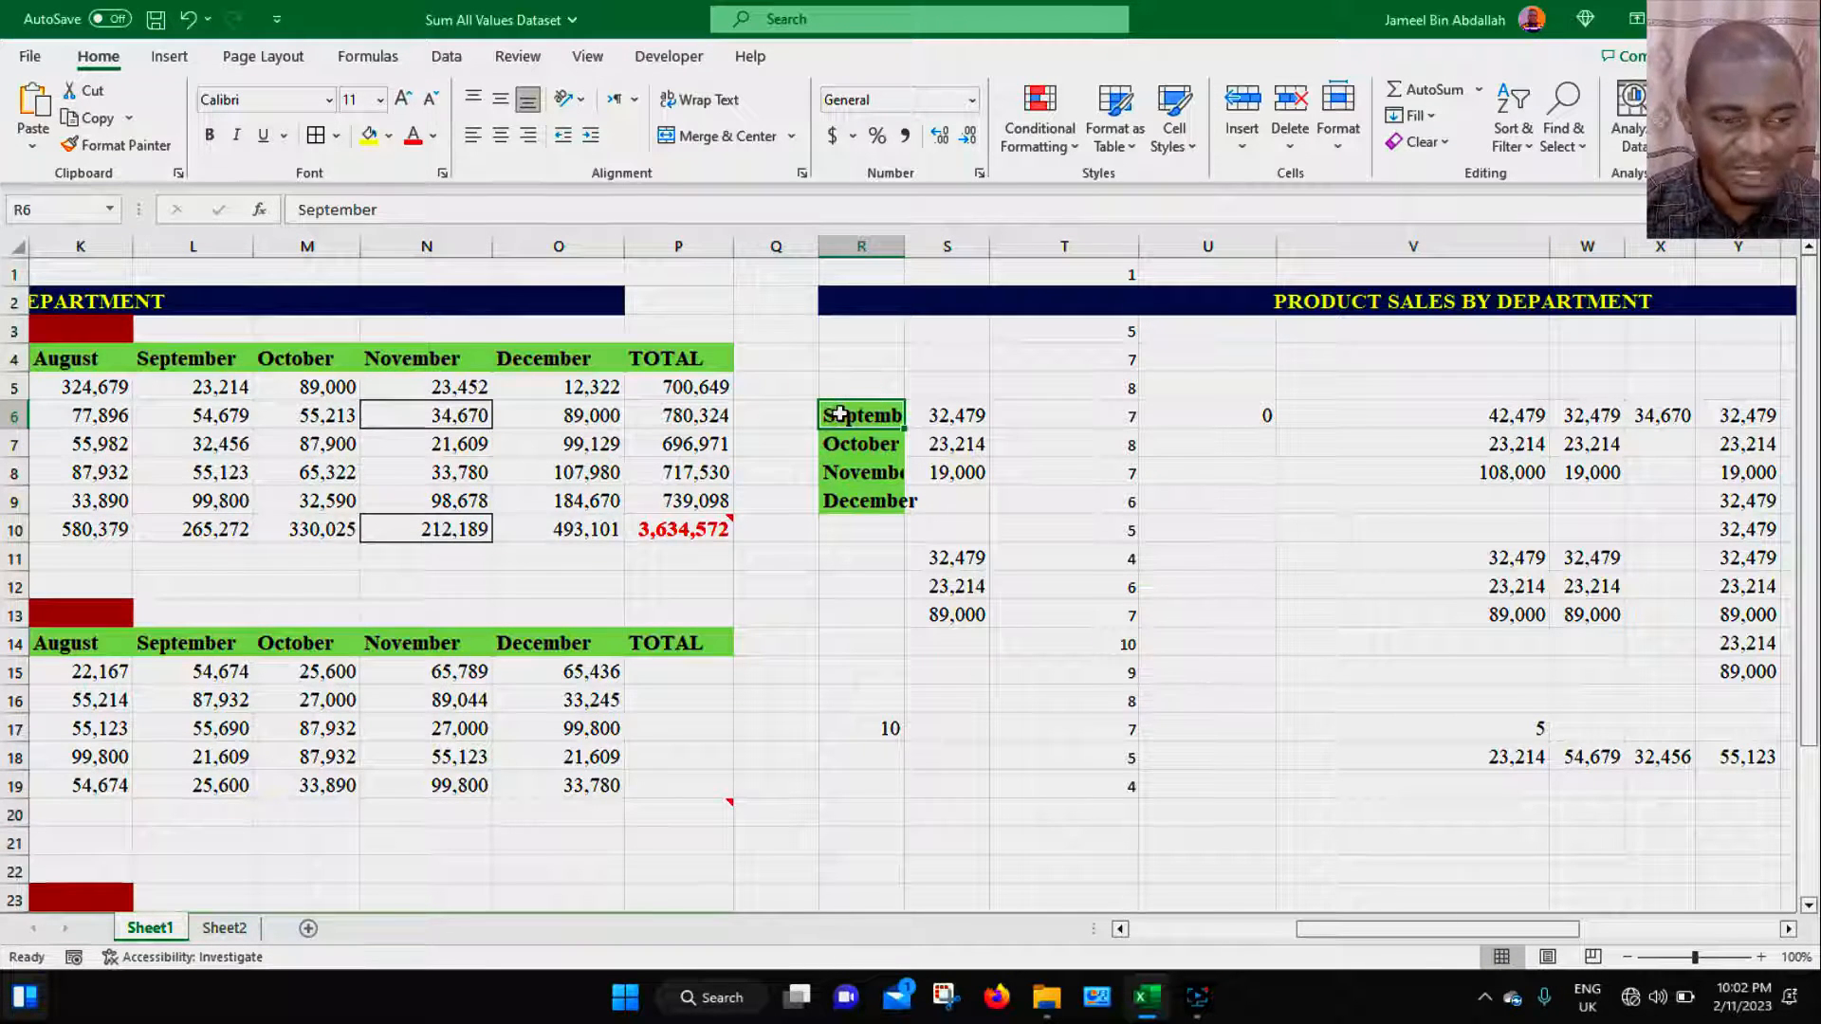
click(42, 207)
text(R8)
key(Return)
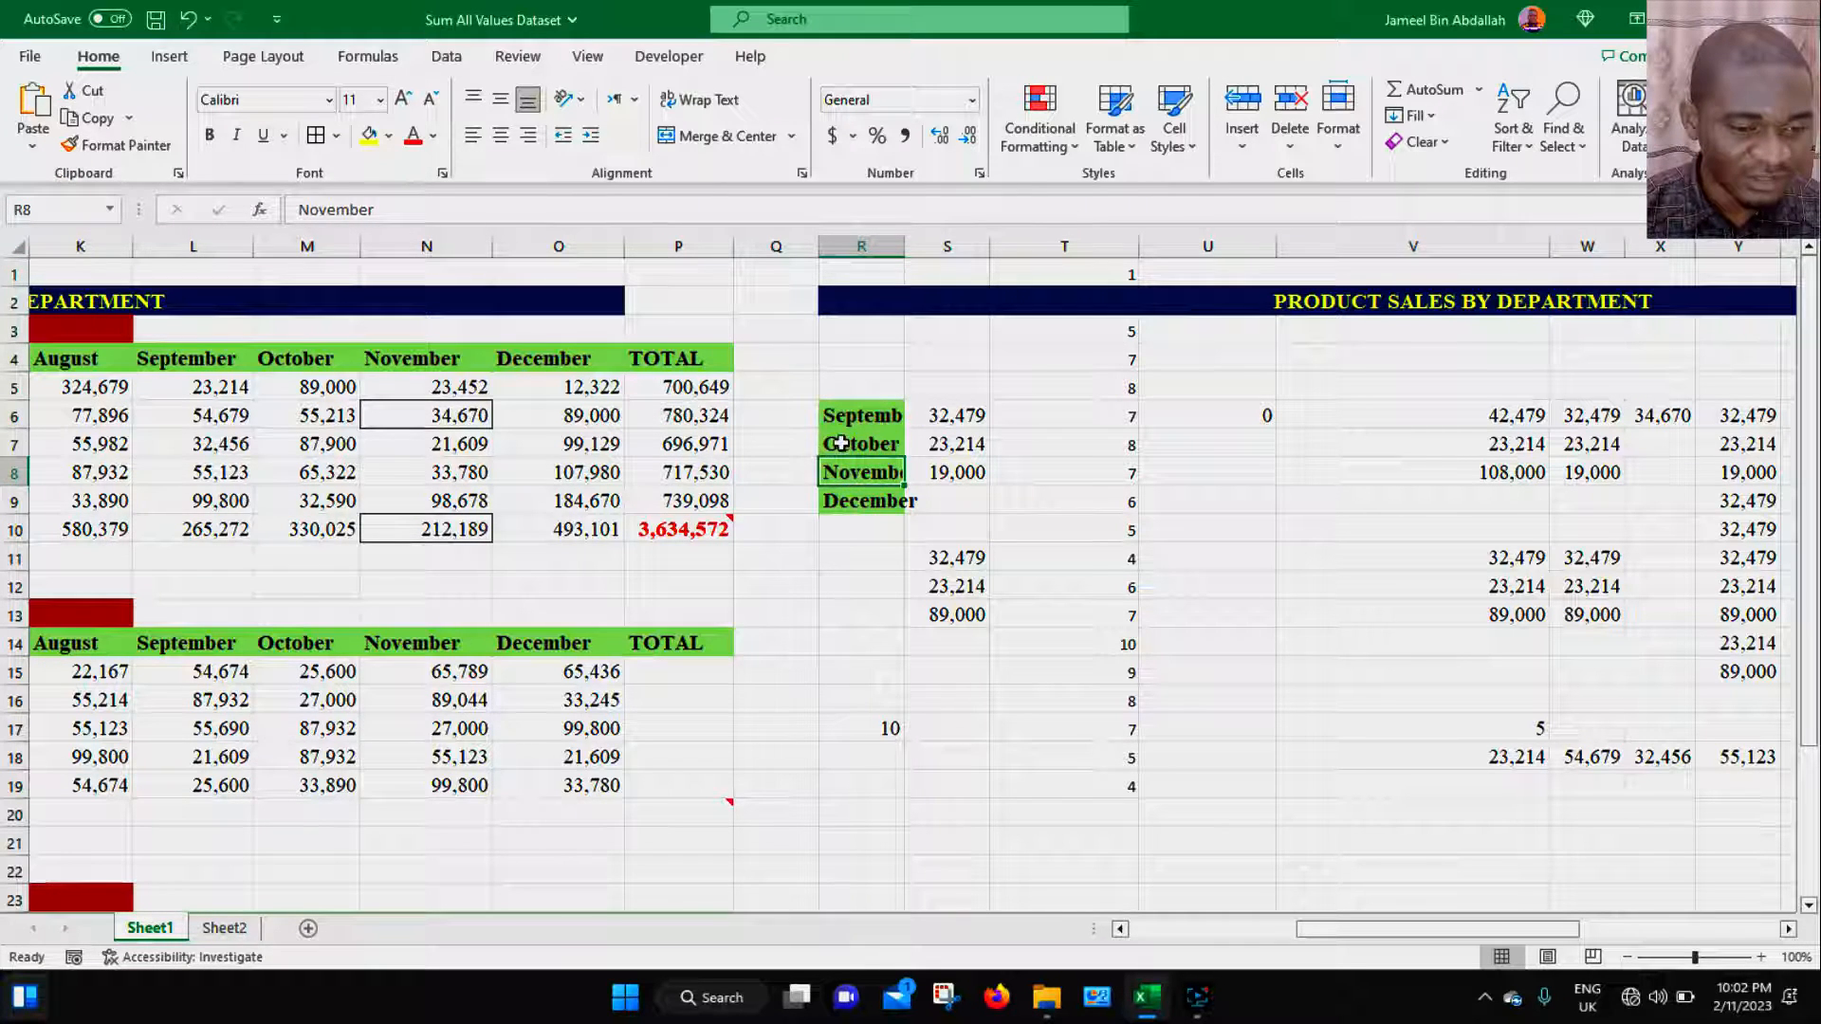
click(841, 443)
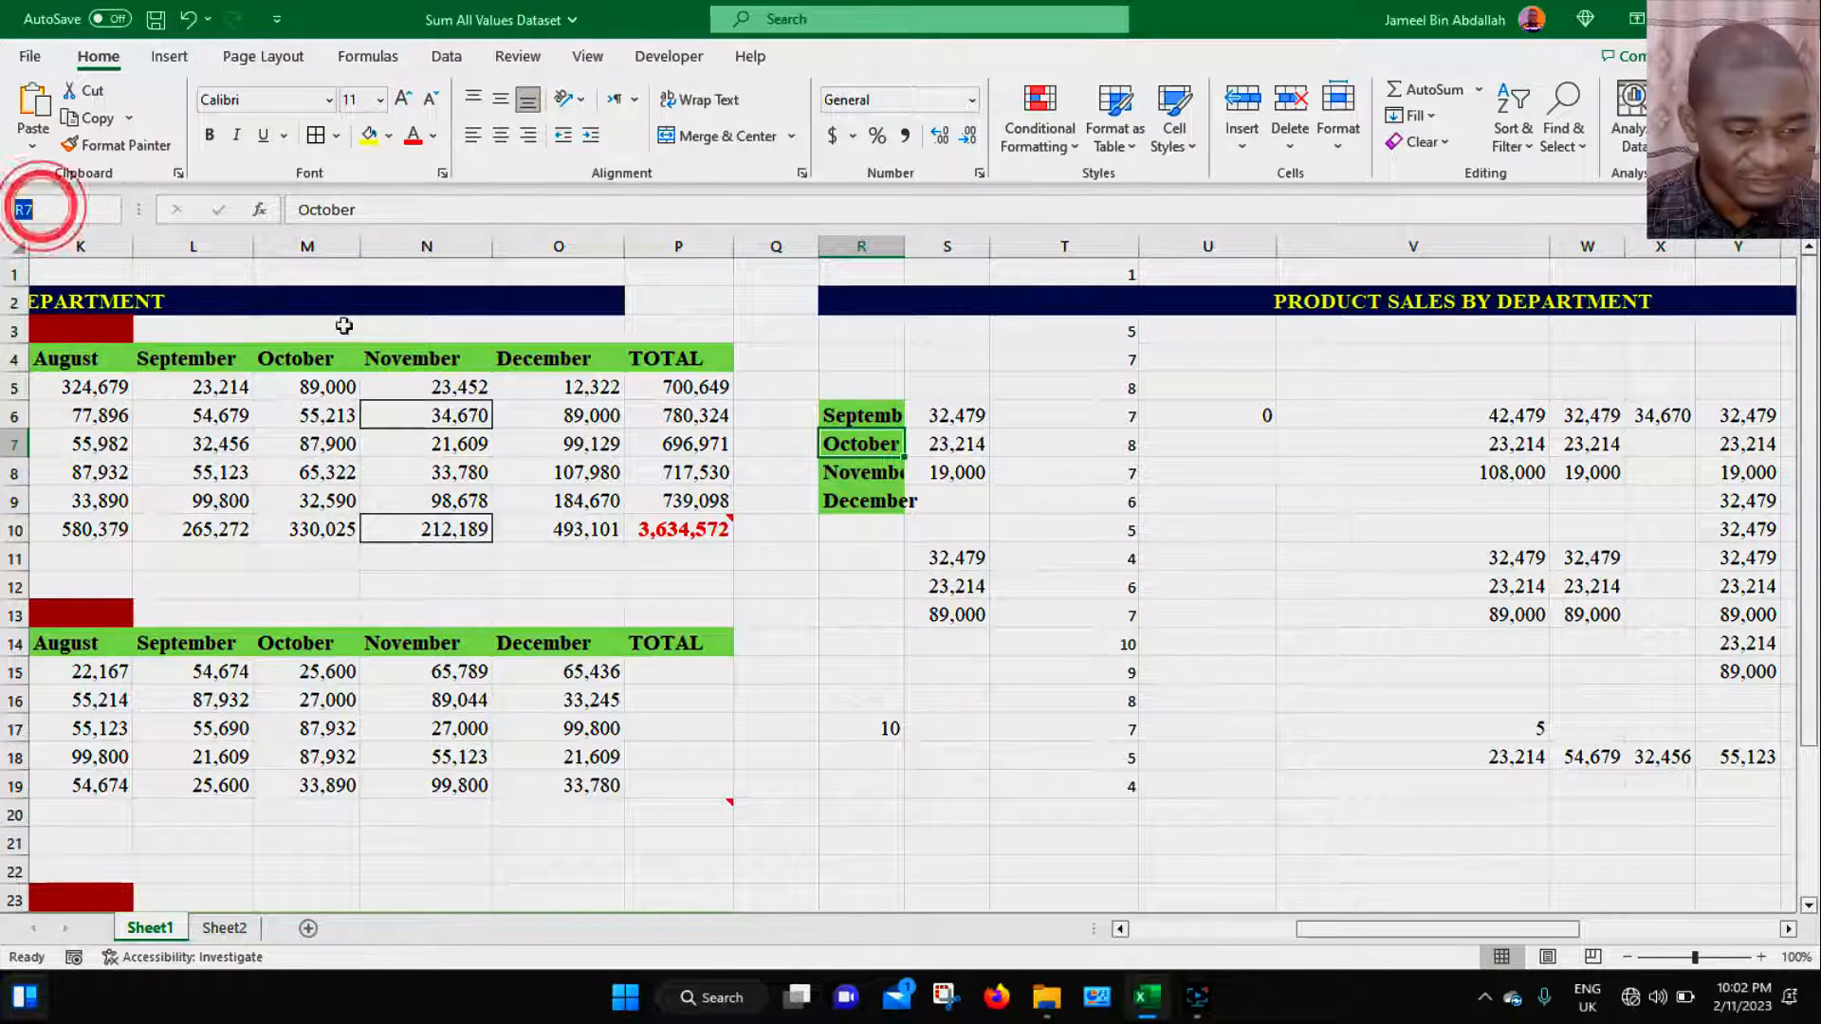
click(868, 474)
click(52, 210)
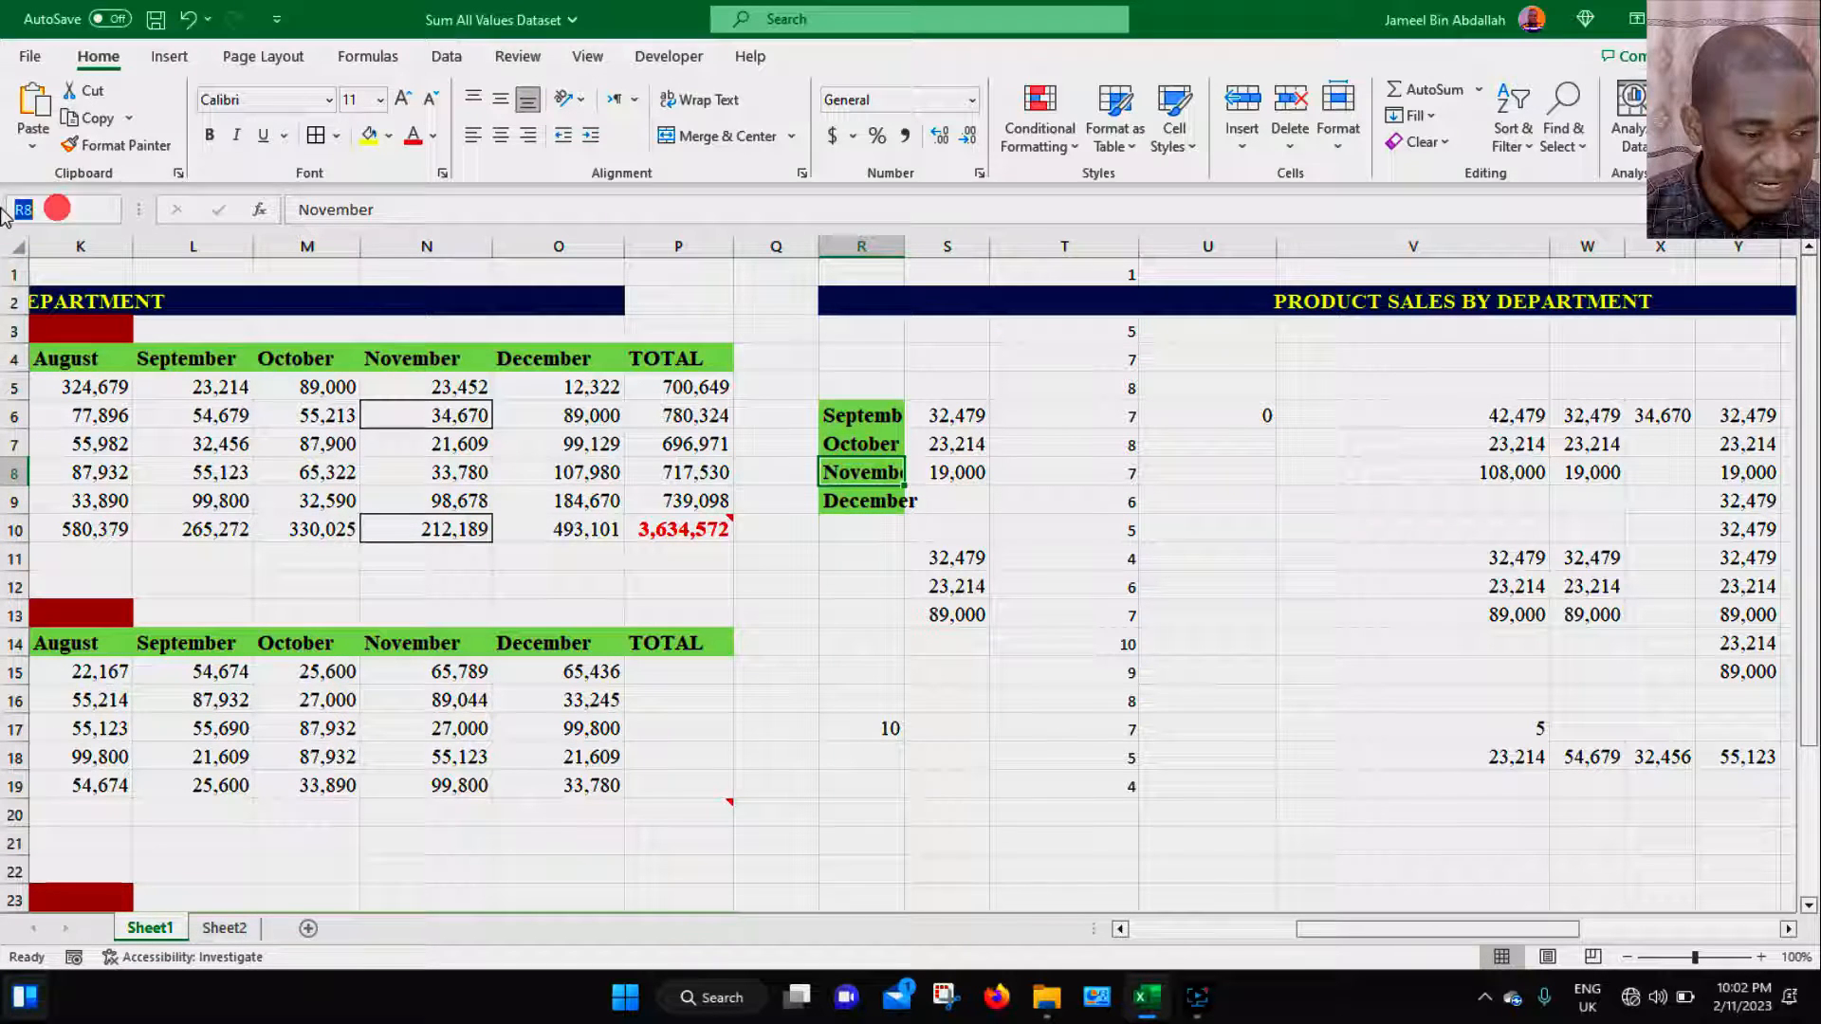
text(R9)
click(856, 512)
click(33, 209)
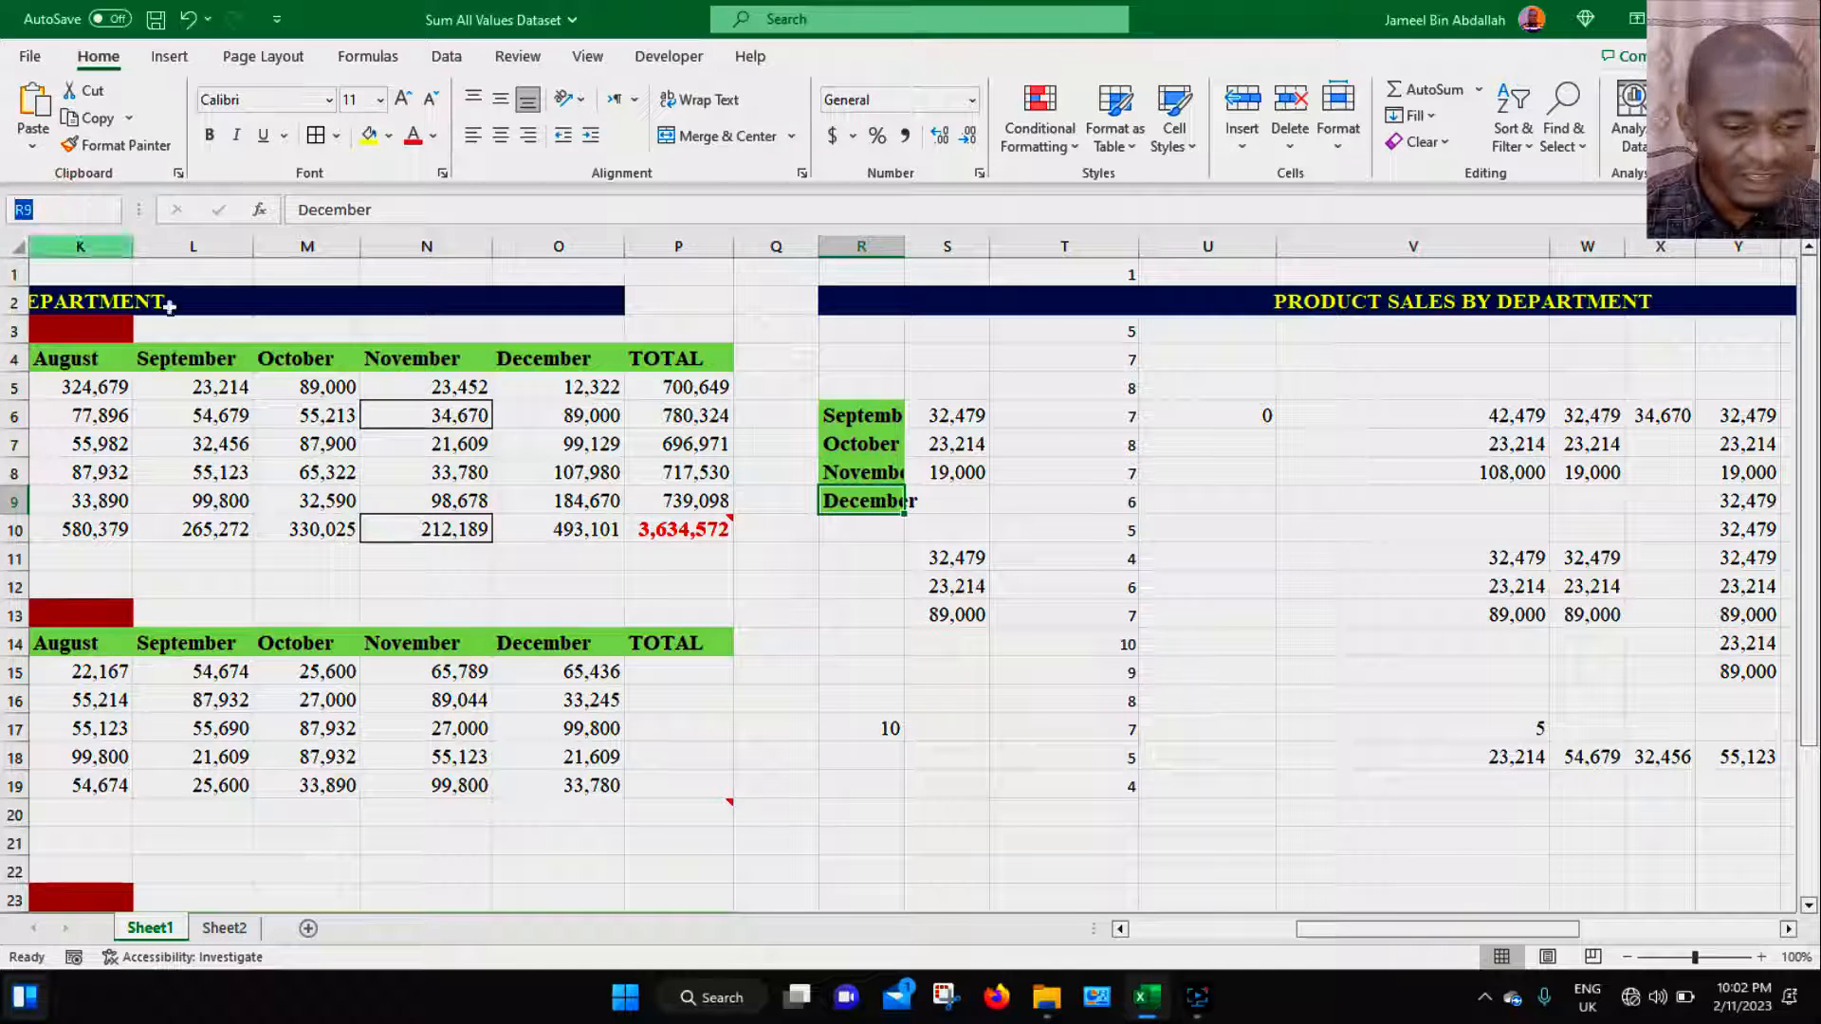
- Copy the month labels in R6:R9 and paste them as links starting at U12 with Paste Link
drag(862, 415, 878, 498)
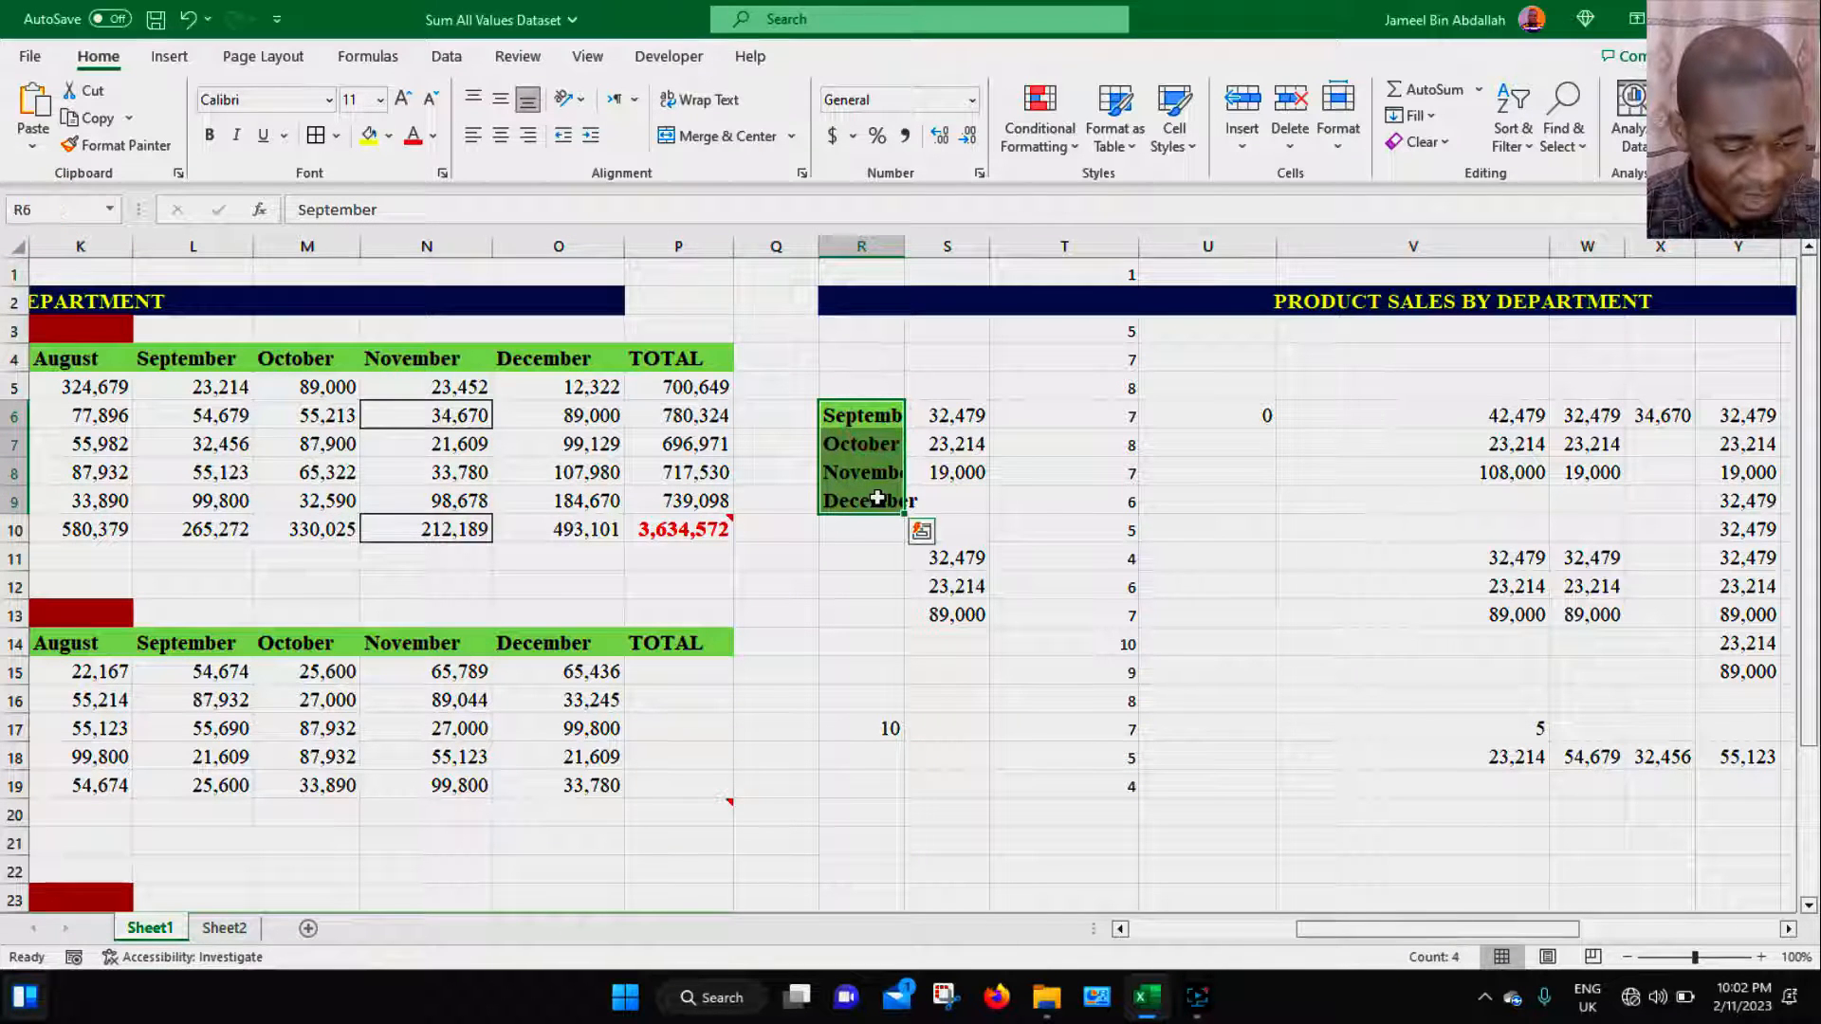
key(ctrl+c)
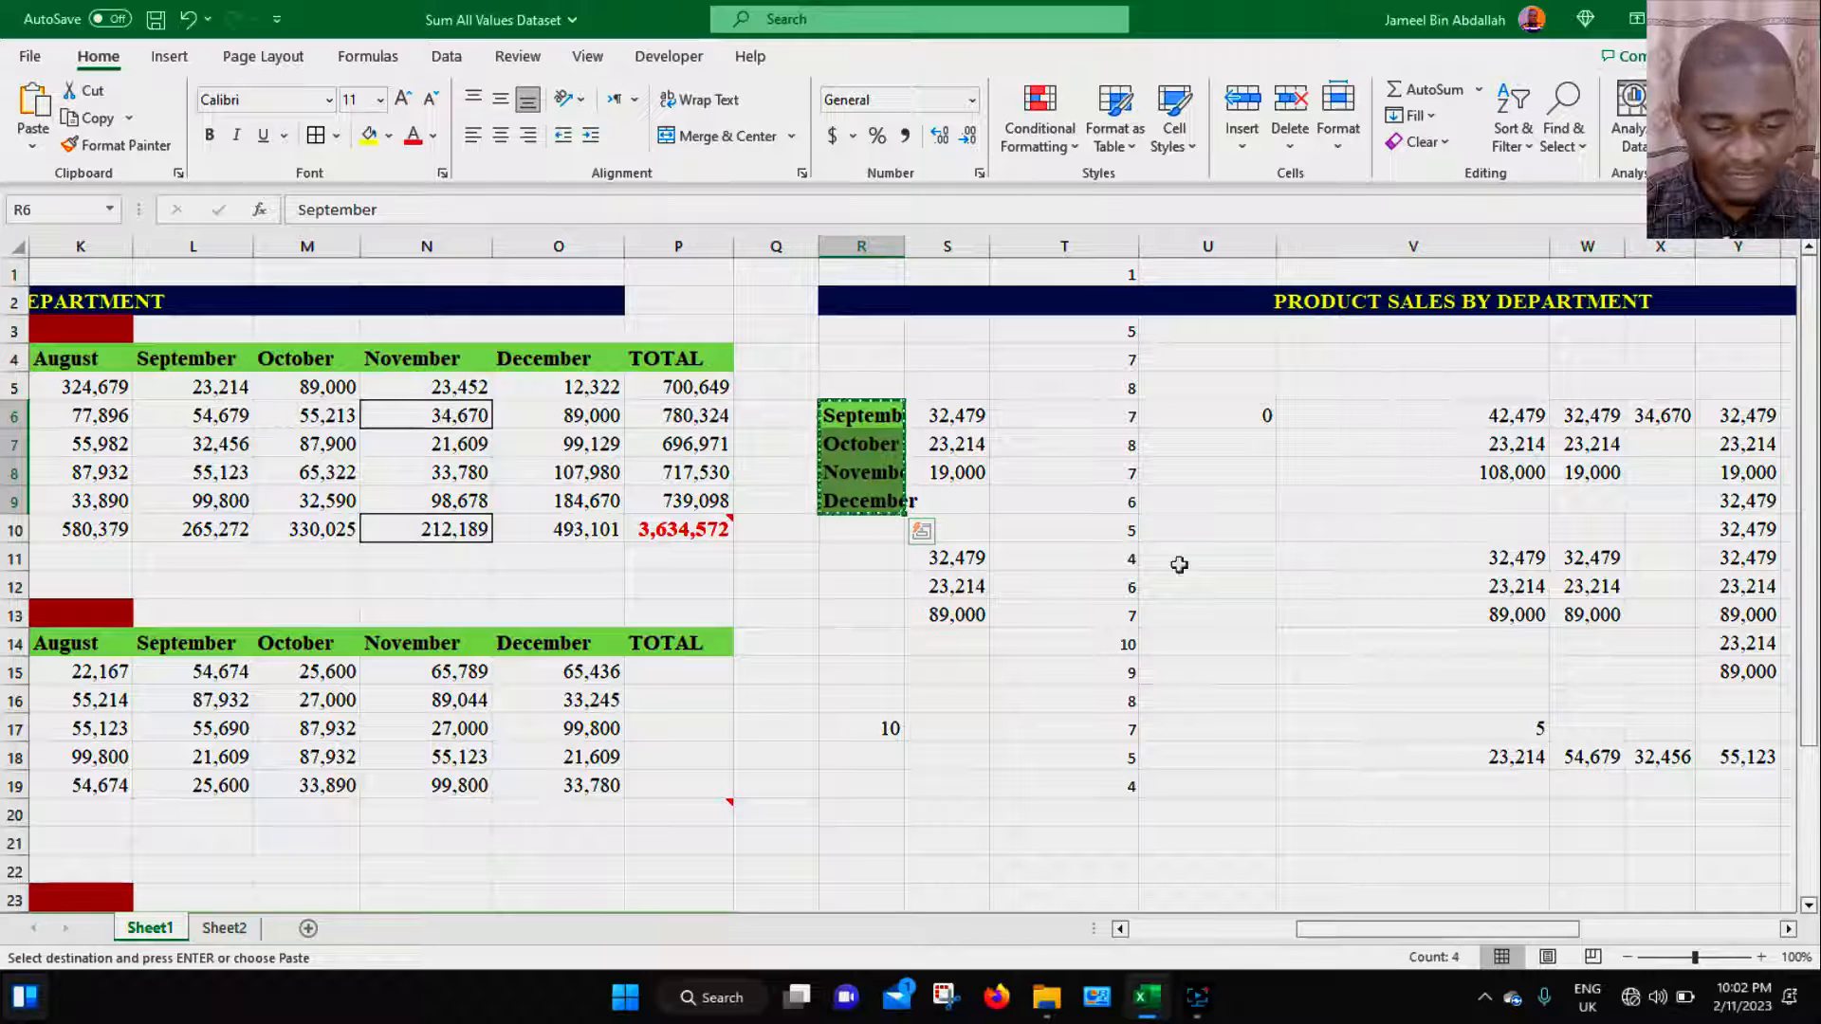
click(1222, 588)
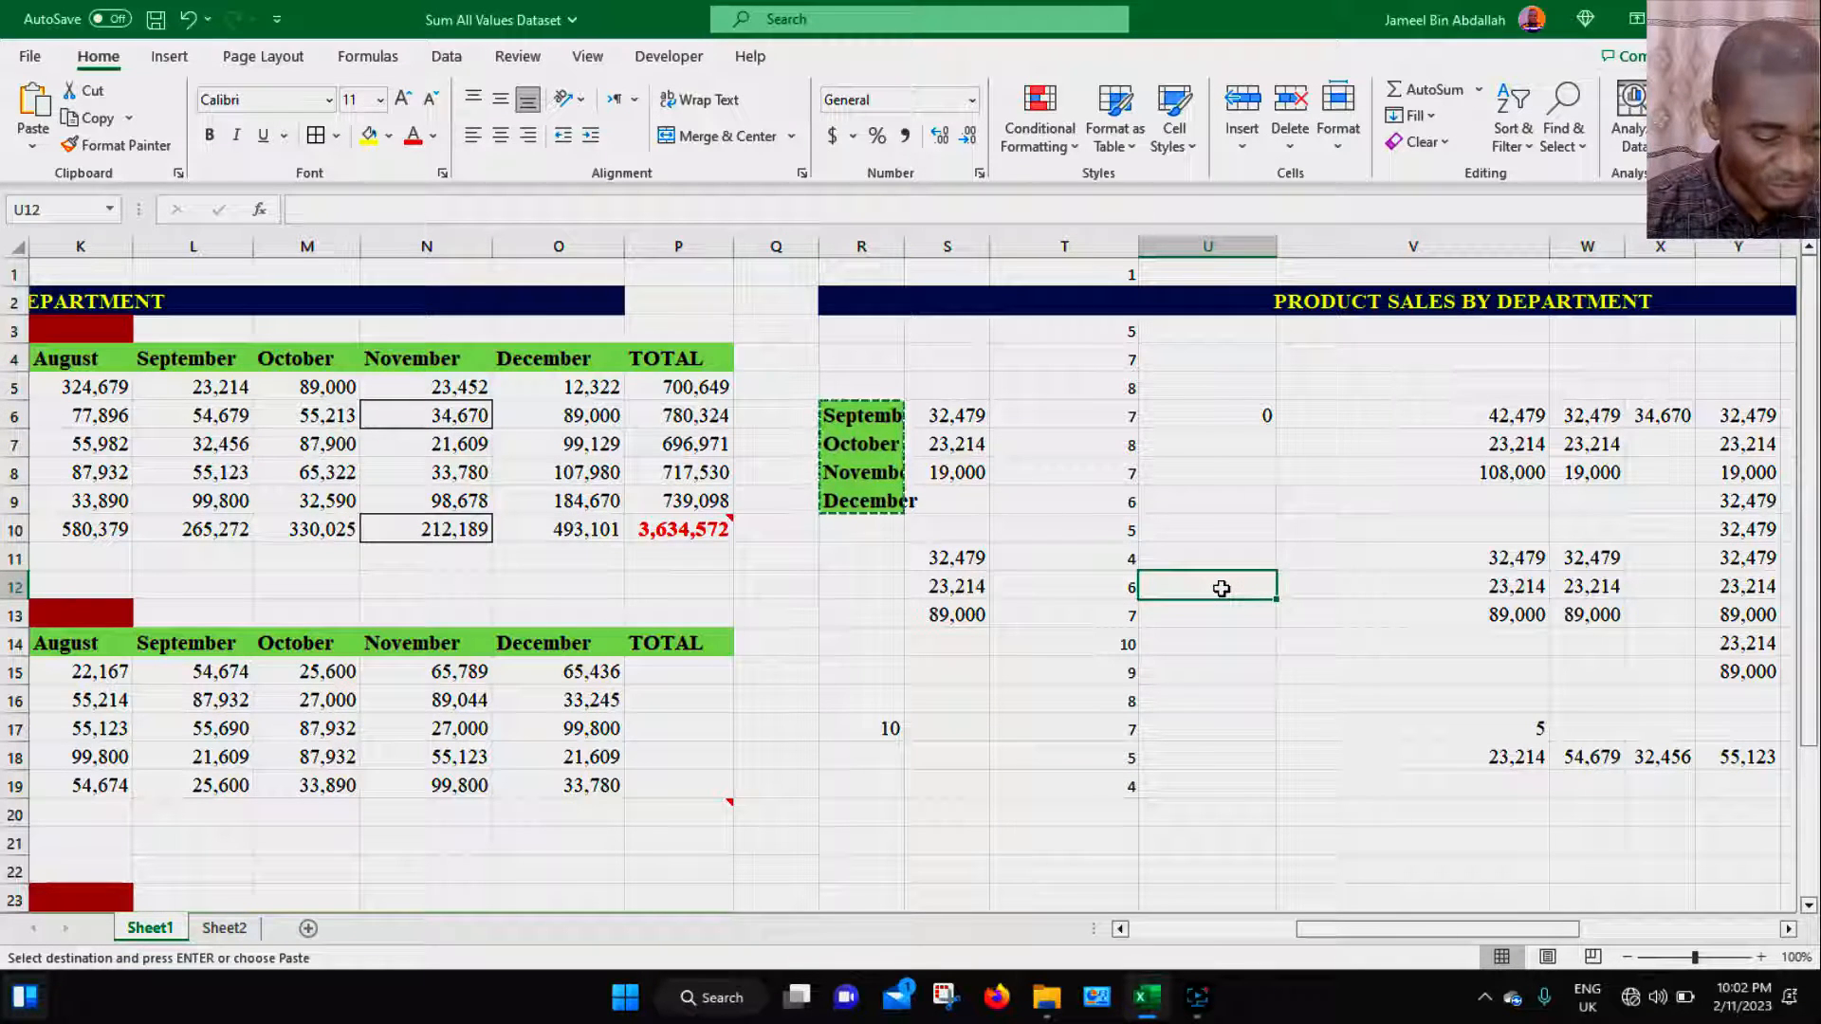
key(ctrl+alt+v)
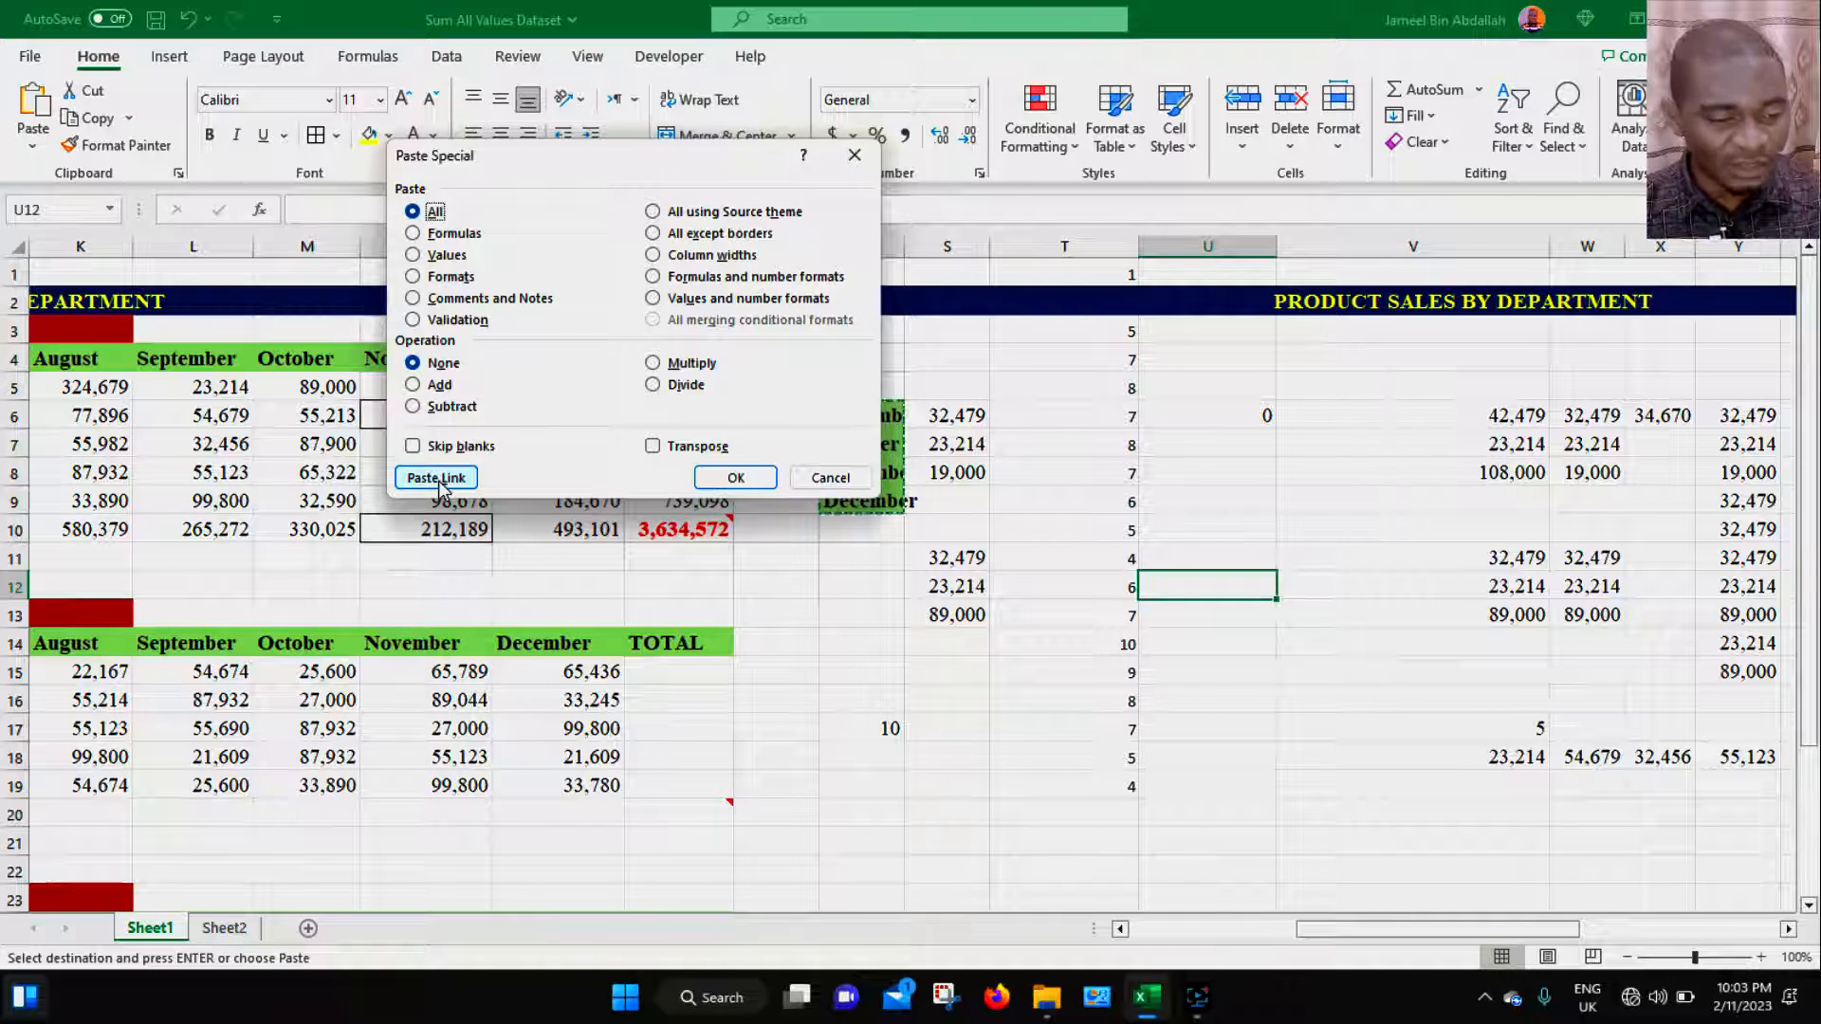
click(437, 478)
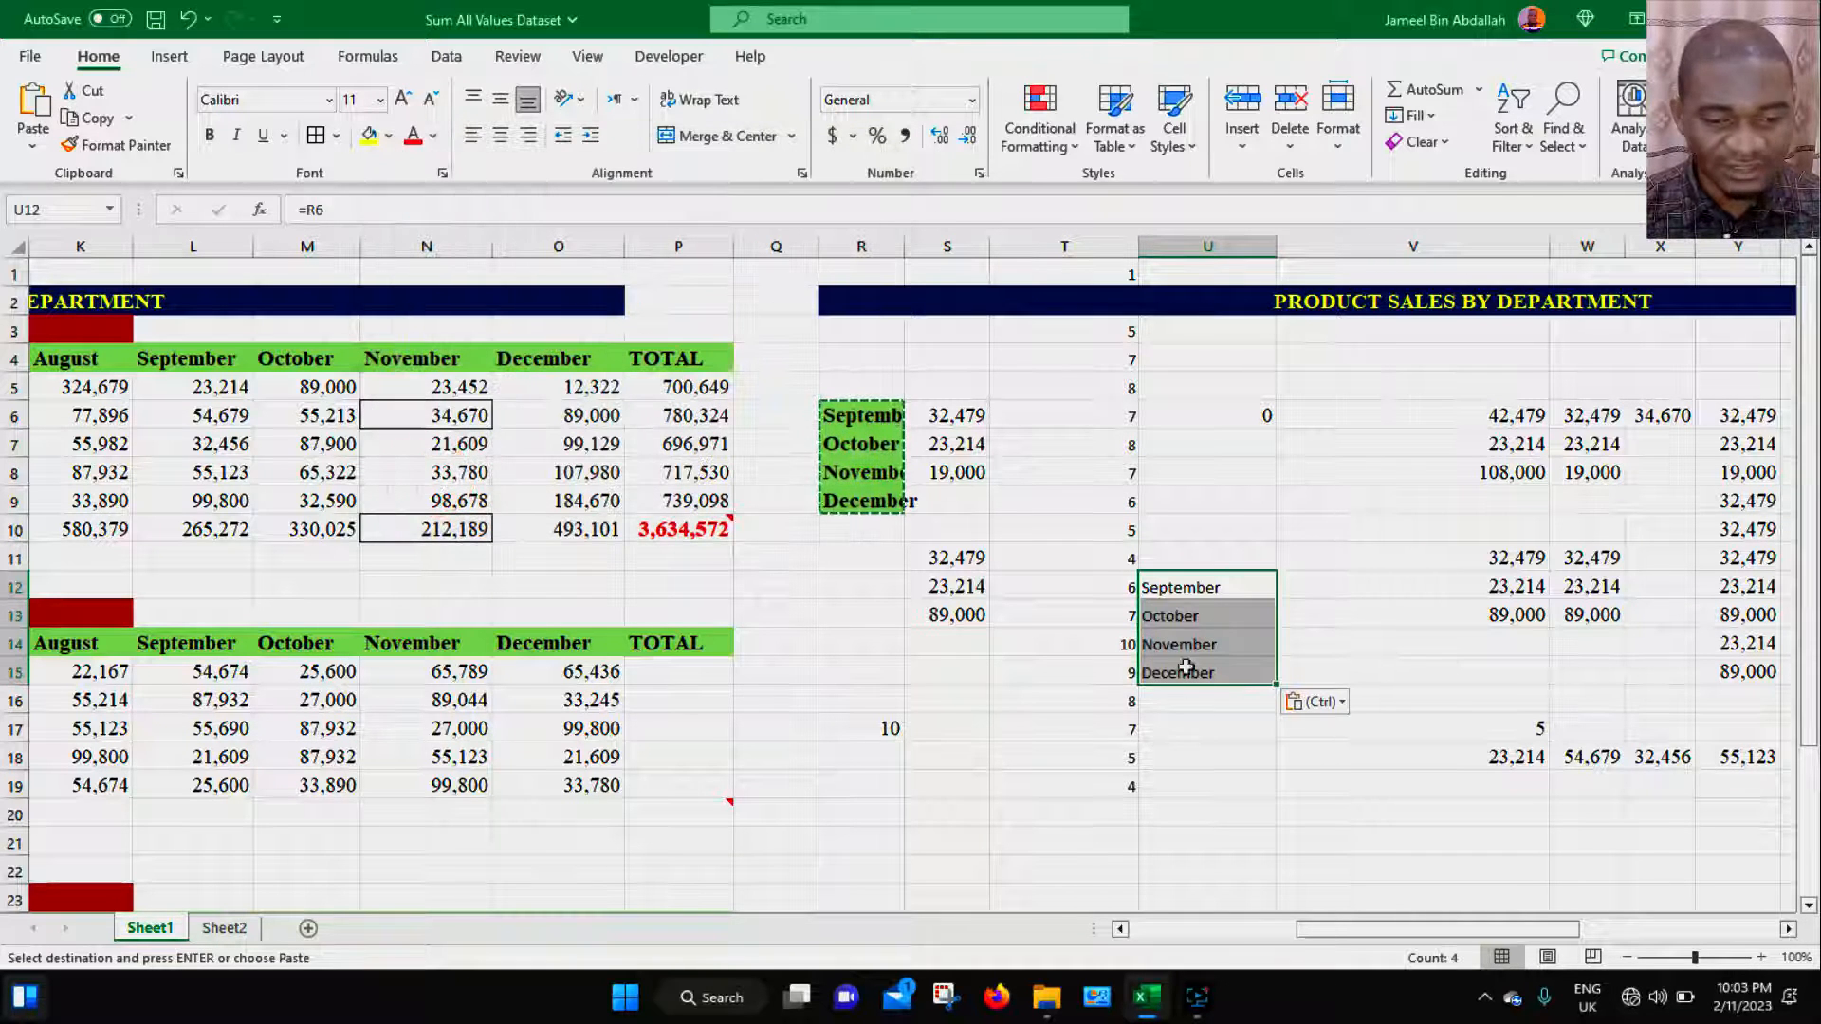
- Inspect the linked formulas in U12:U15 by selecting each cell in turn
click(1205, 590)
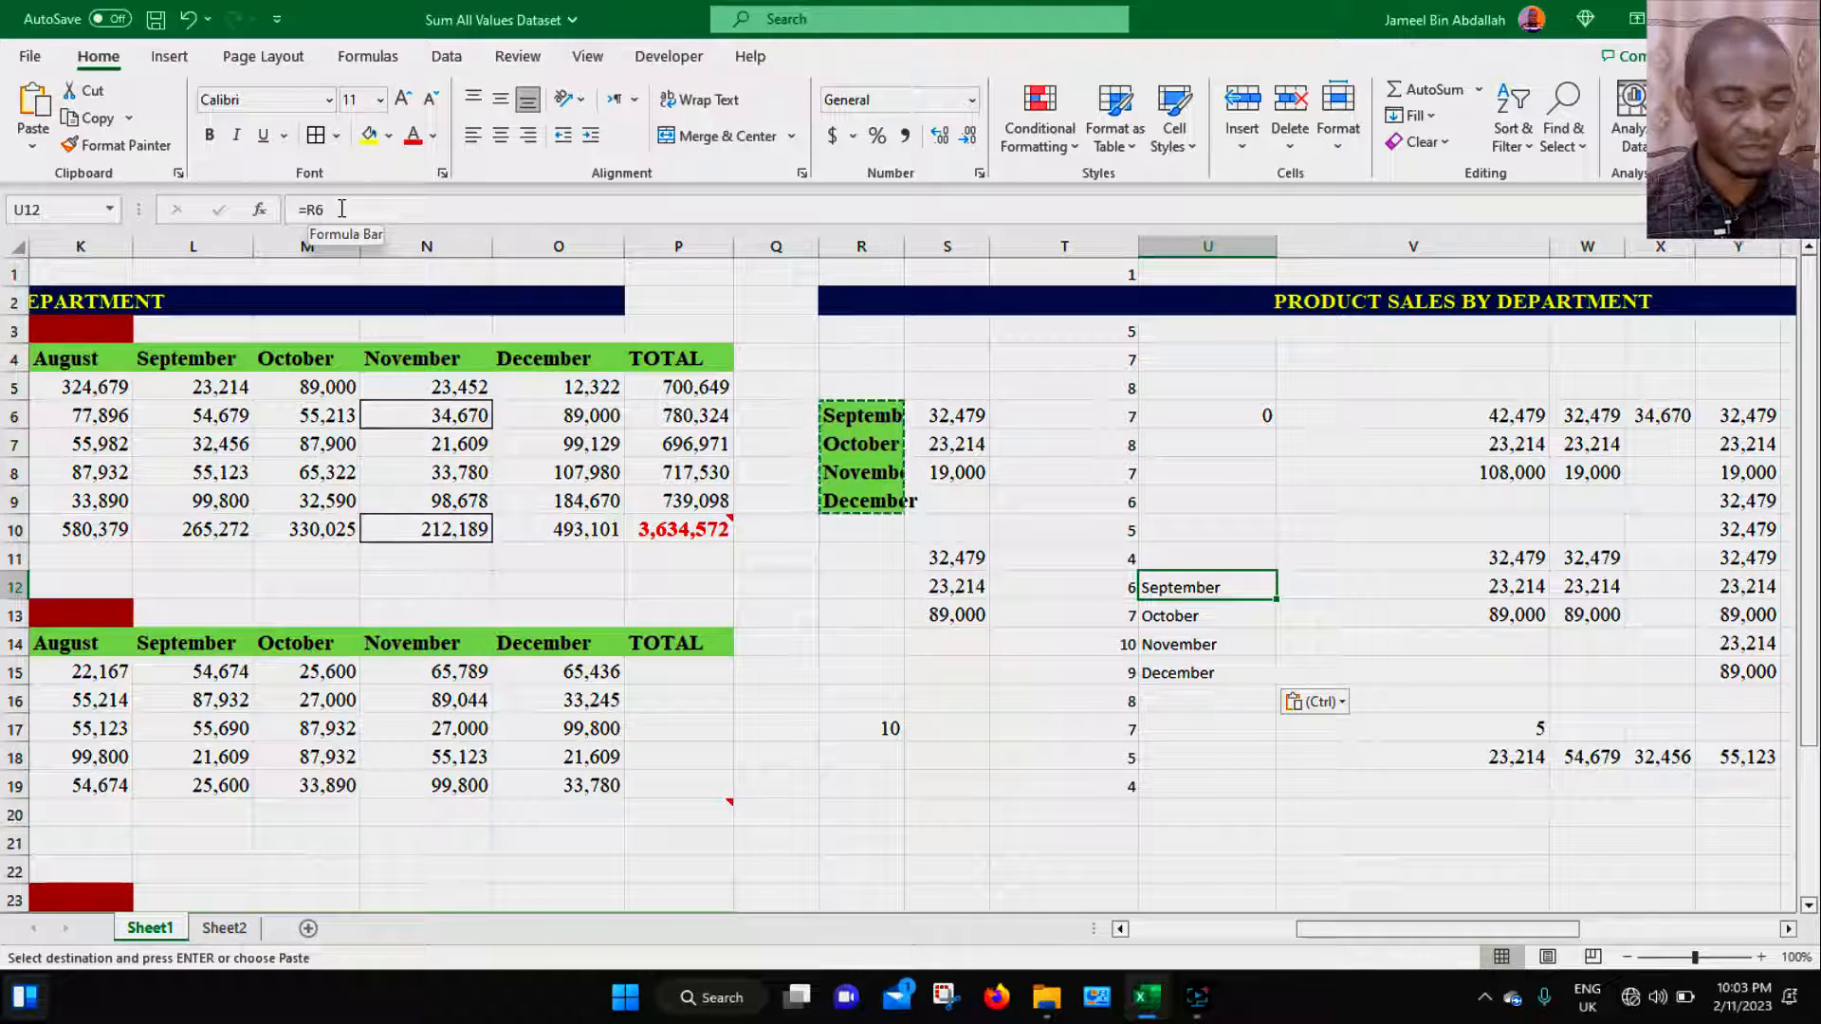
click(1152, 622)
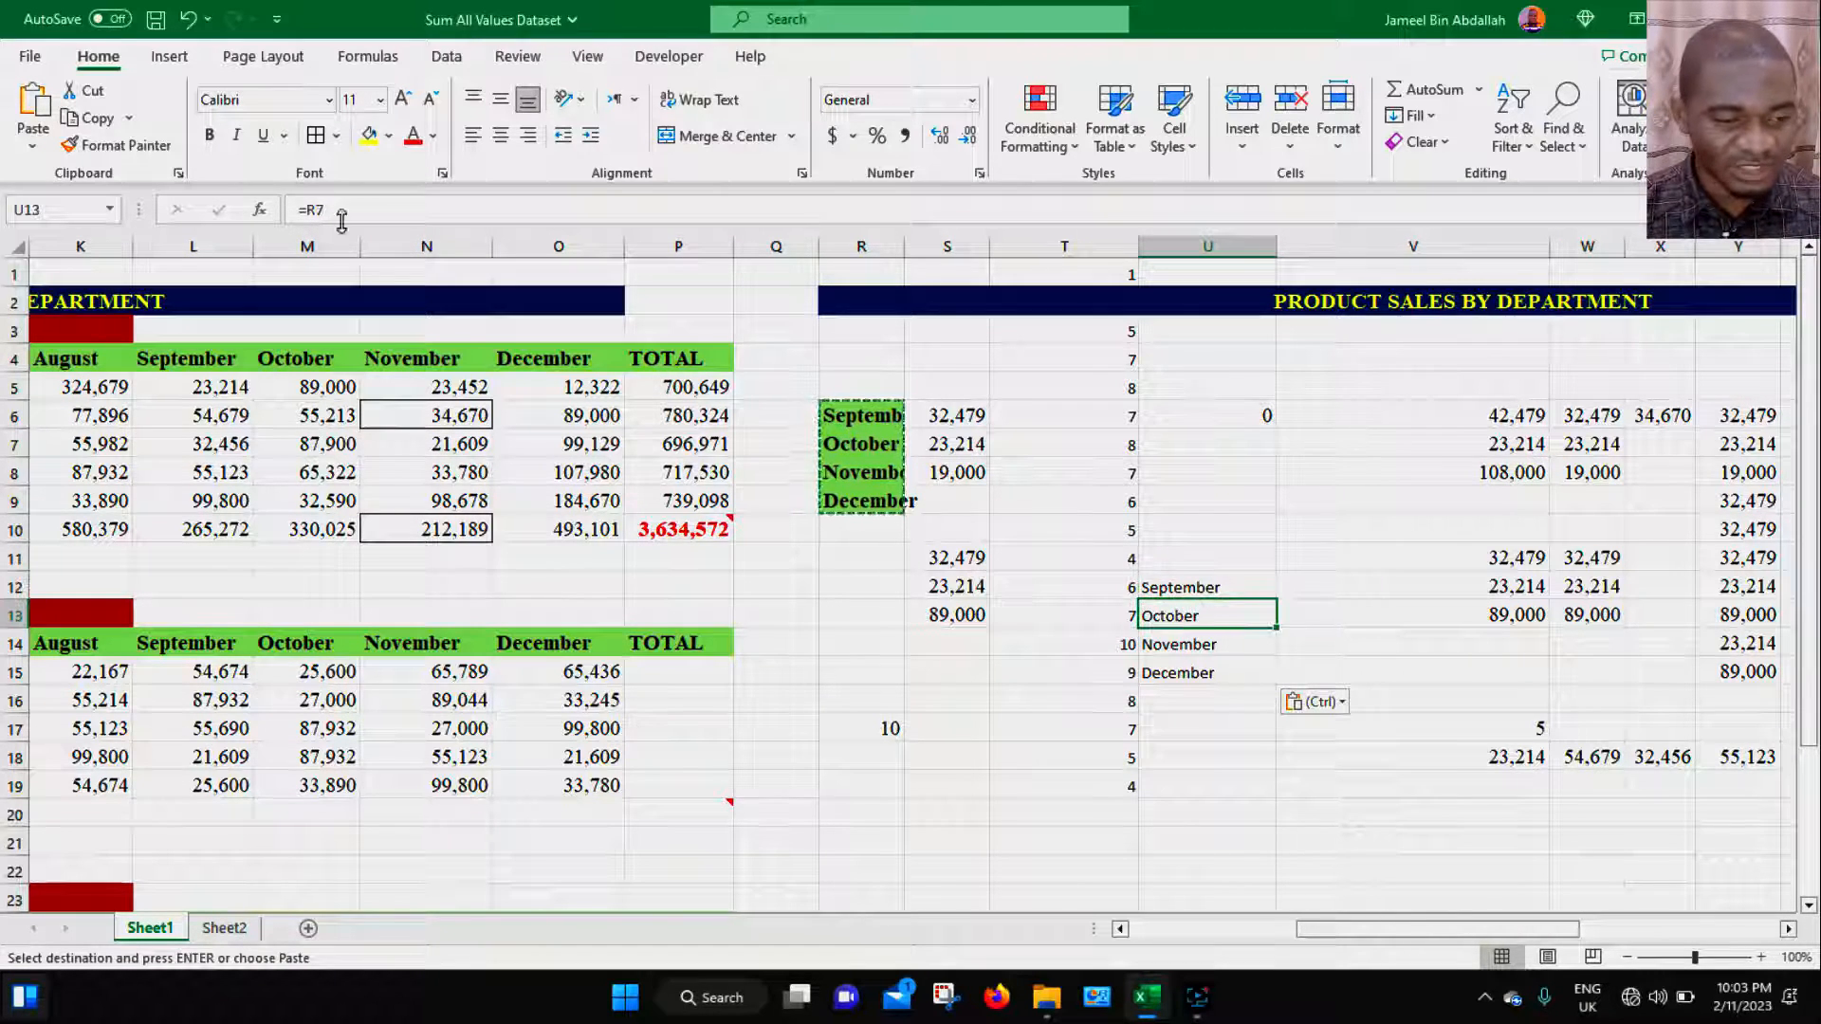
click(1172, 642)
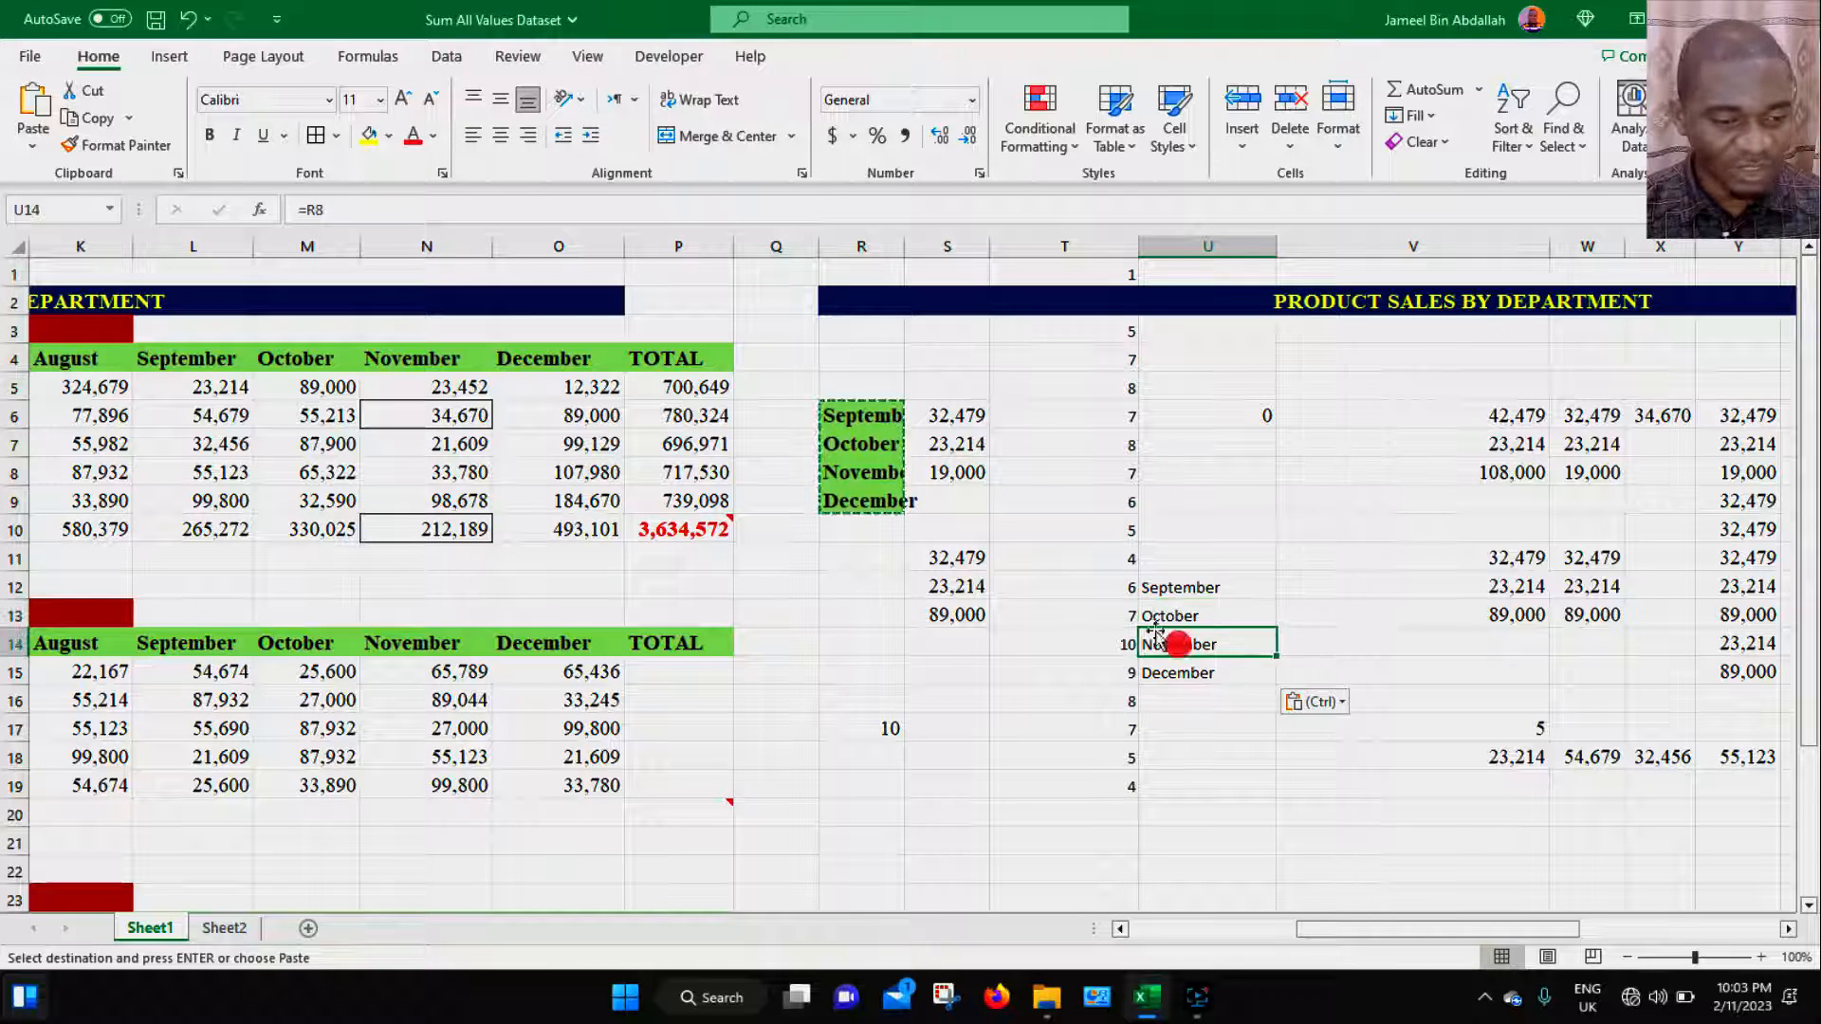
click(1201, 675)
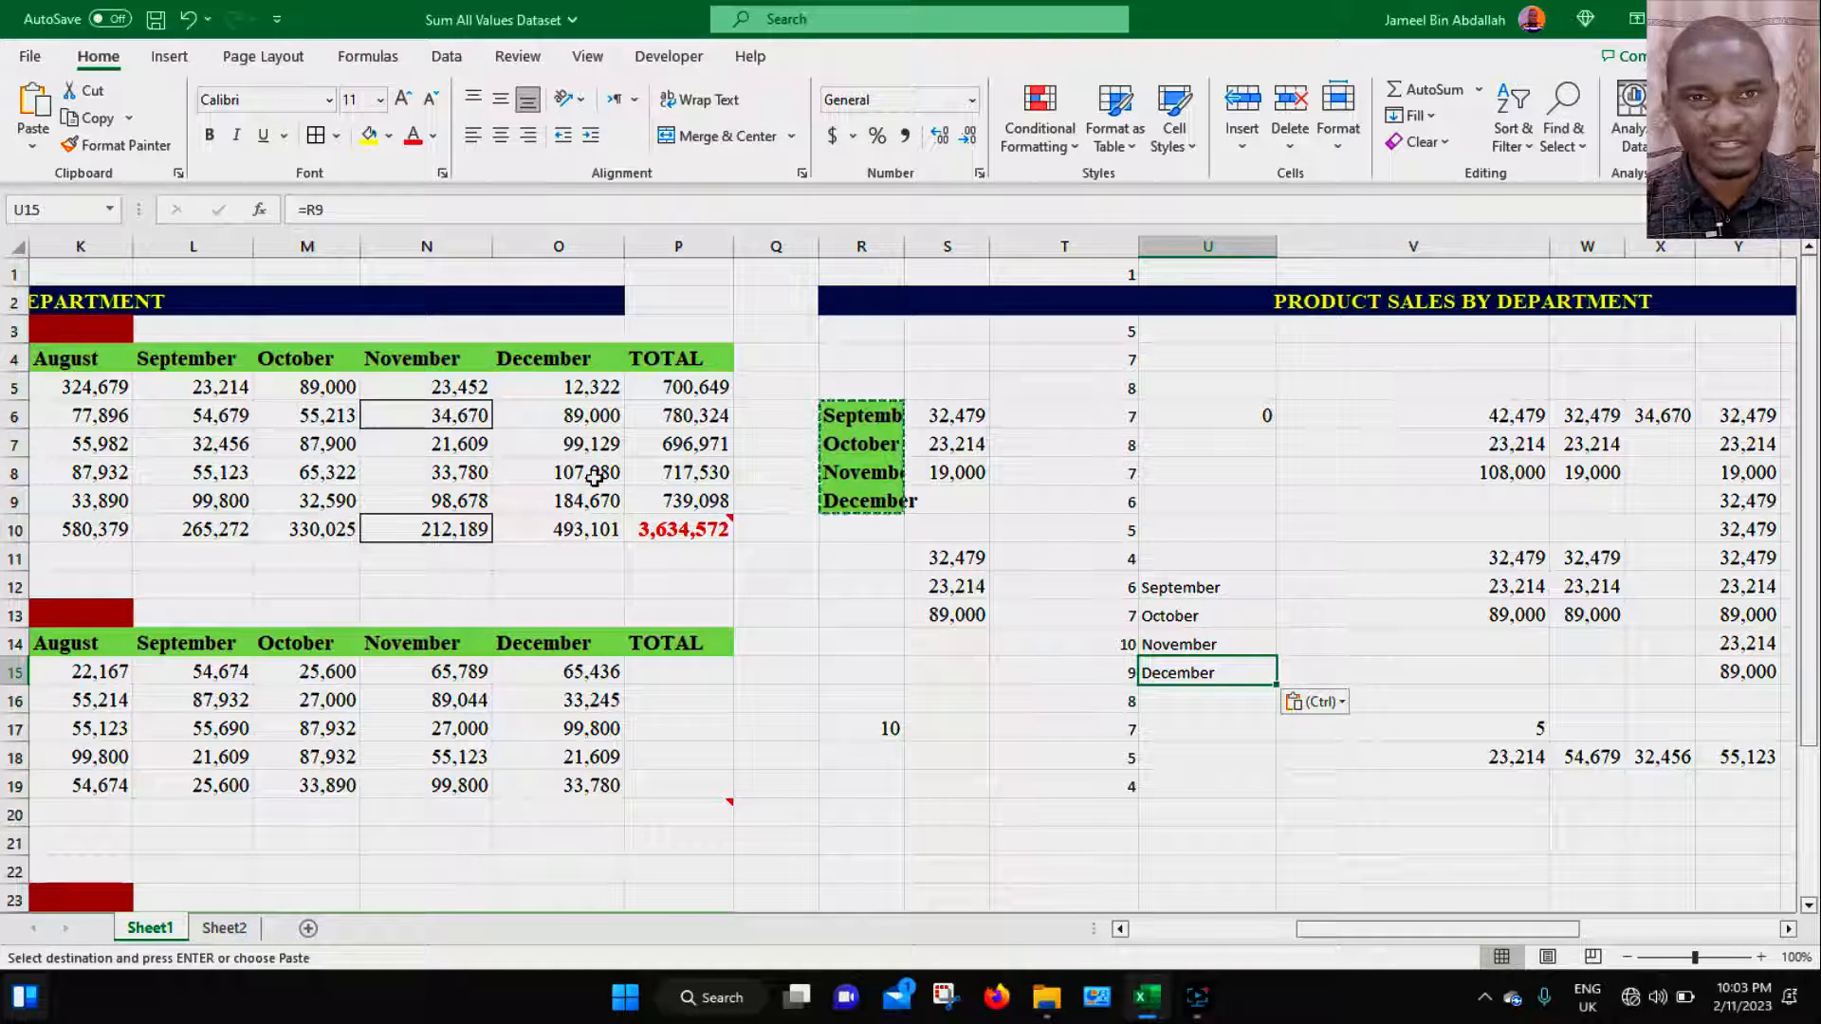
- Enter the formula =m4 in T20 to link it to the October header, then recheck both cells
click(948, 814)
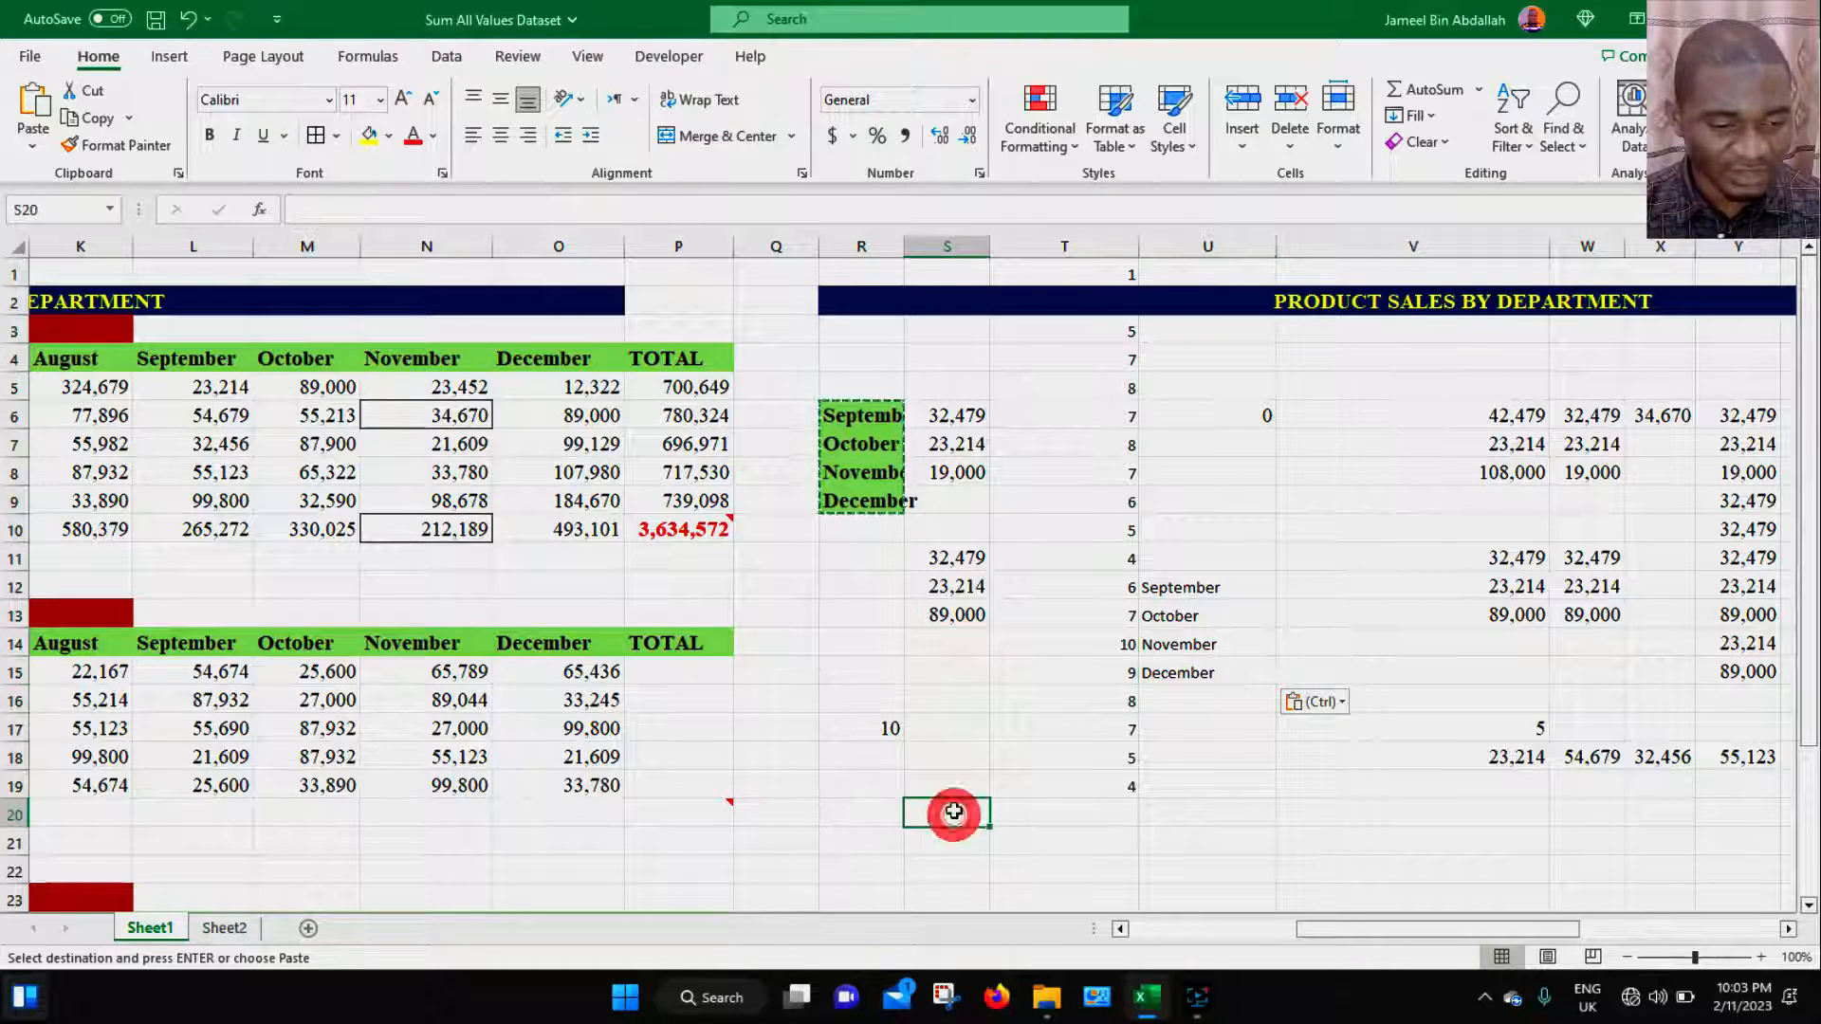
click(303, 359)
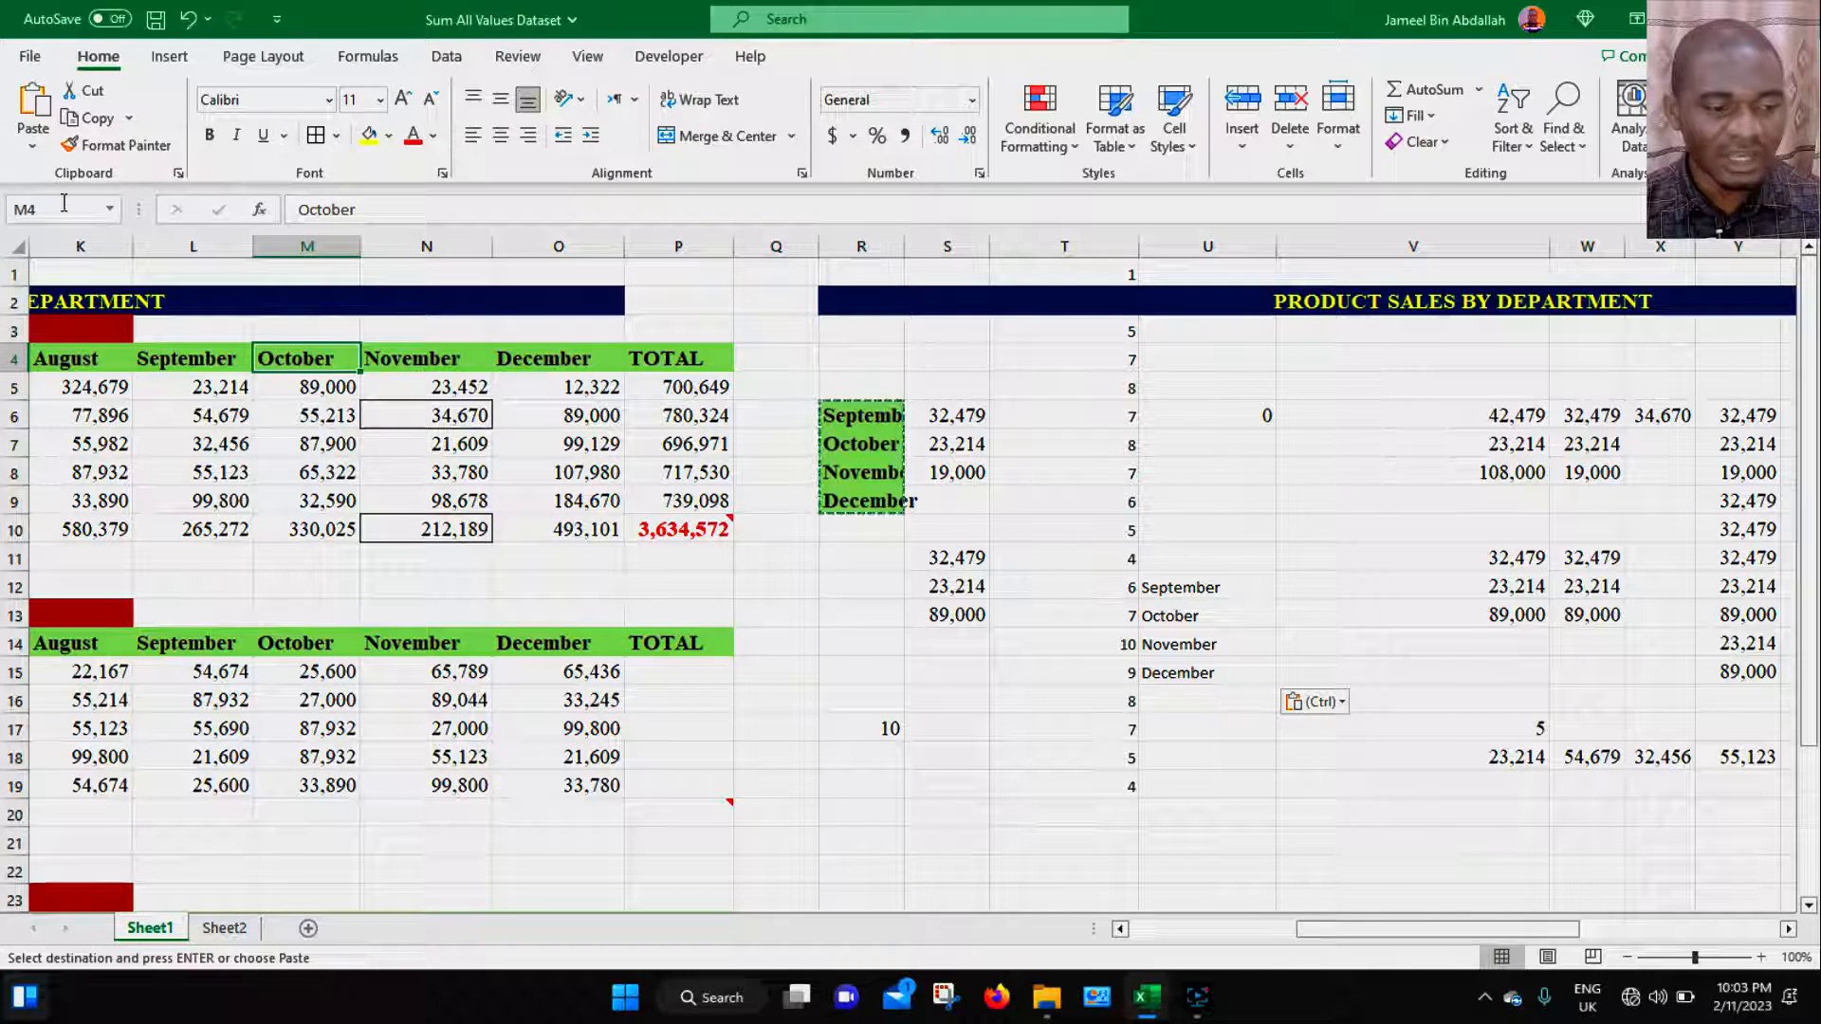
click(1022, 816)
text(=)
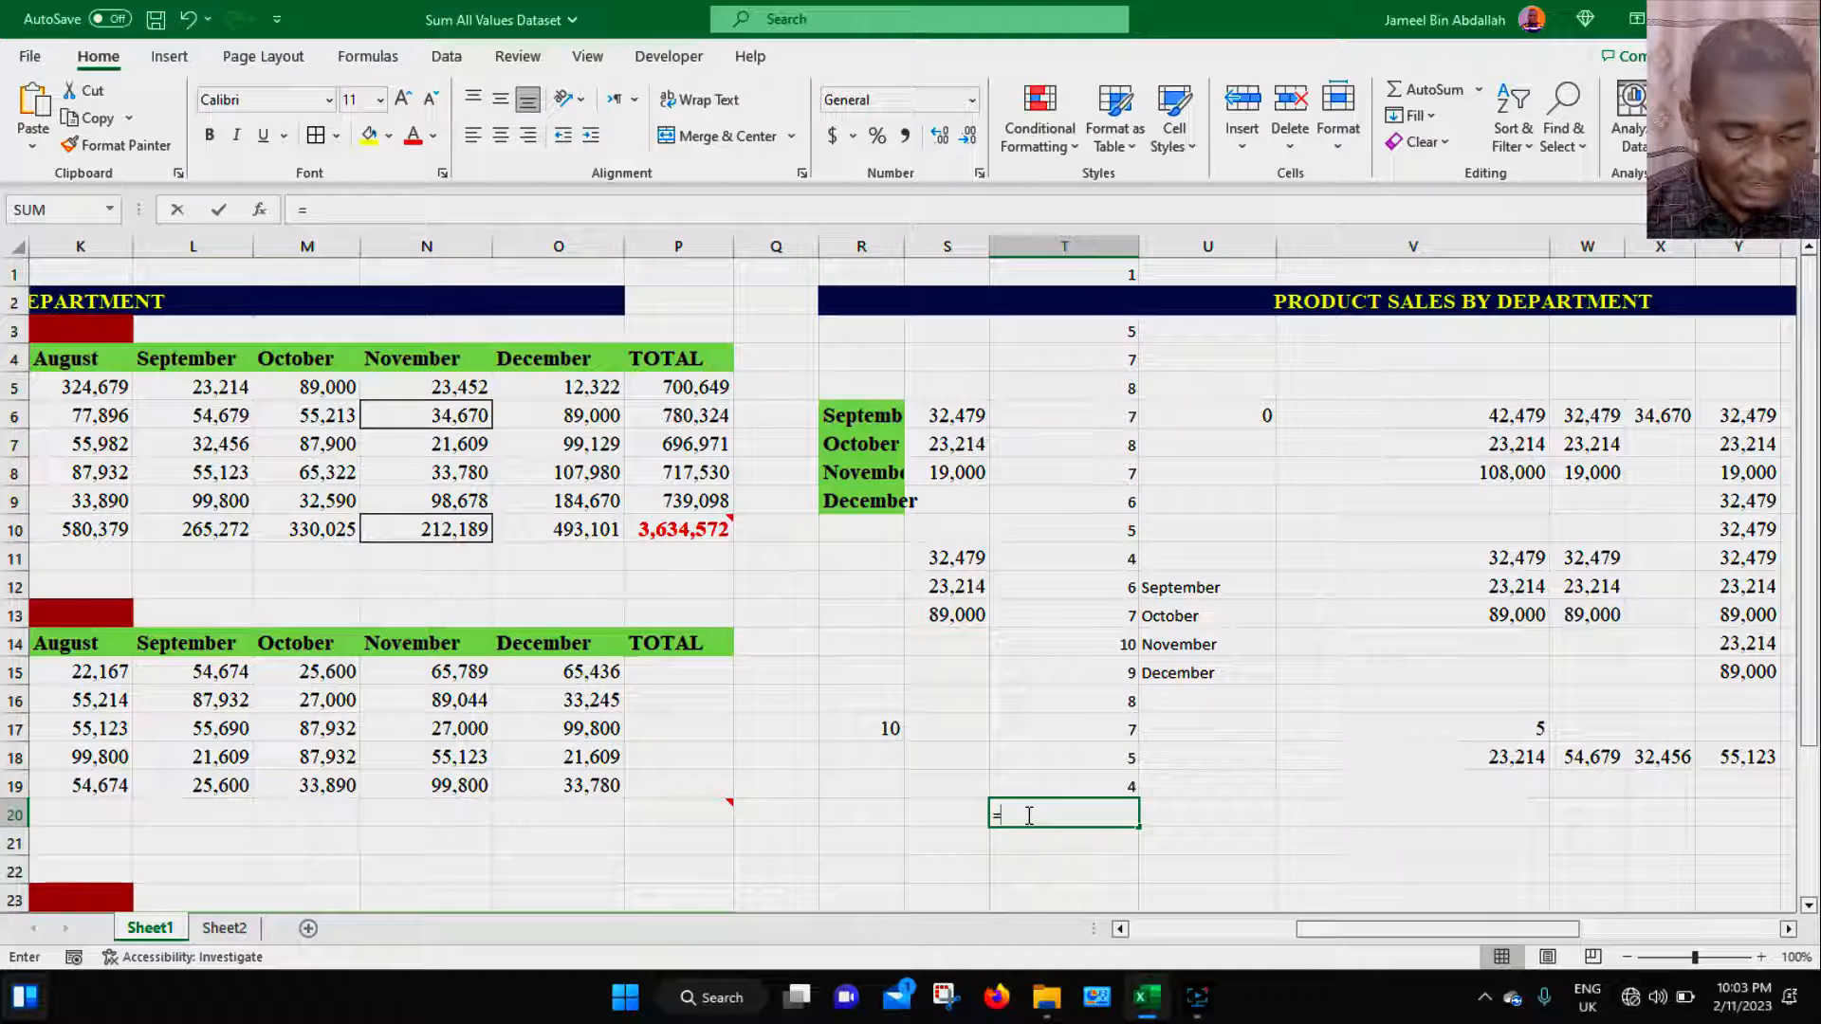
text(m4)
key(Return)
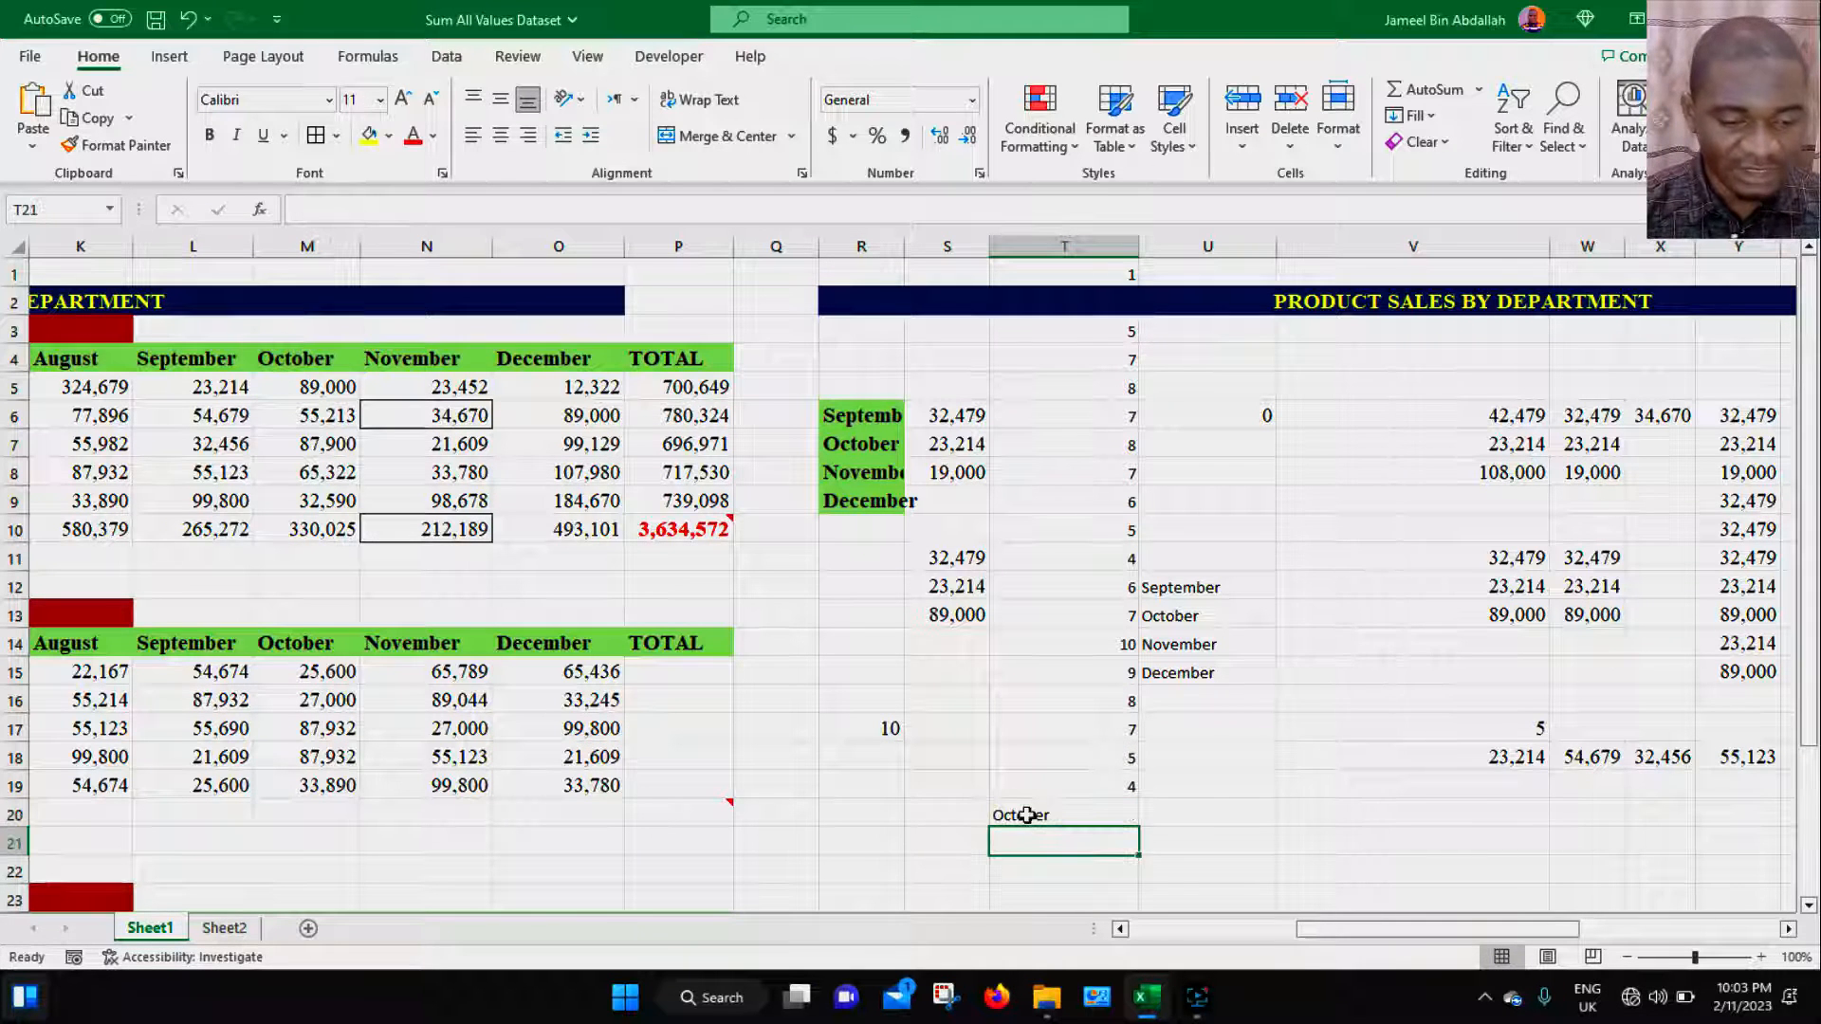
click(276, 360)
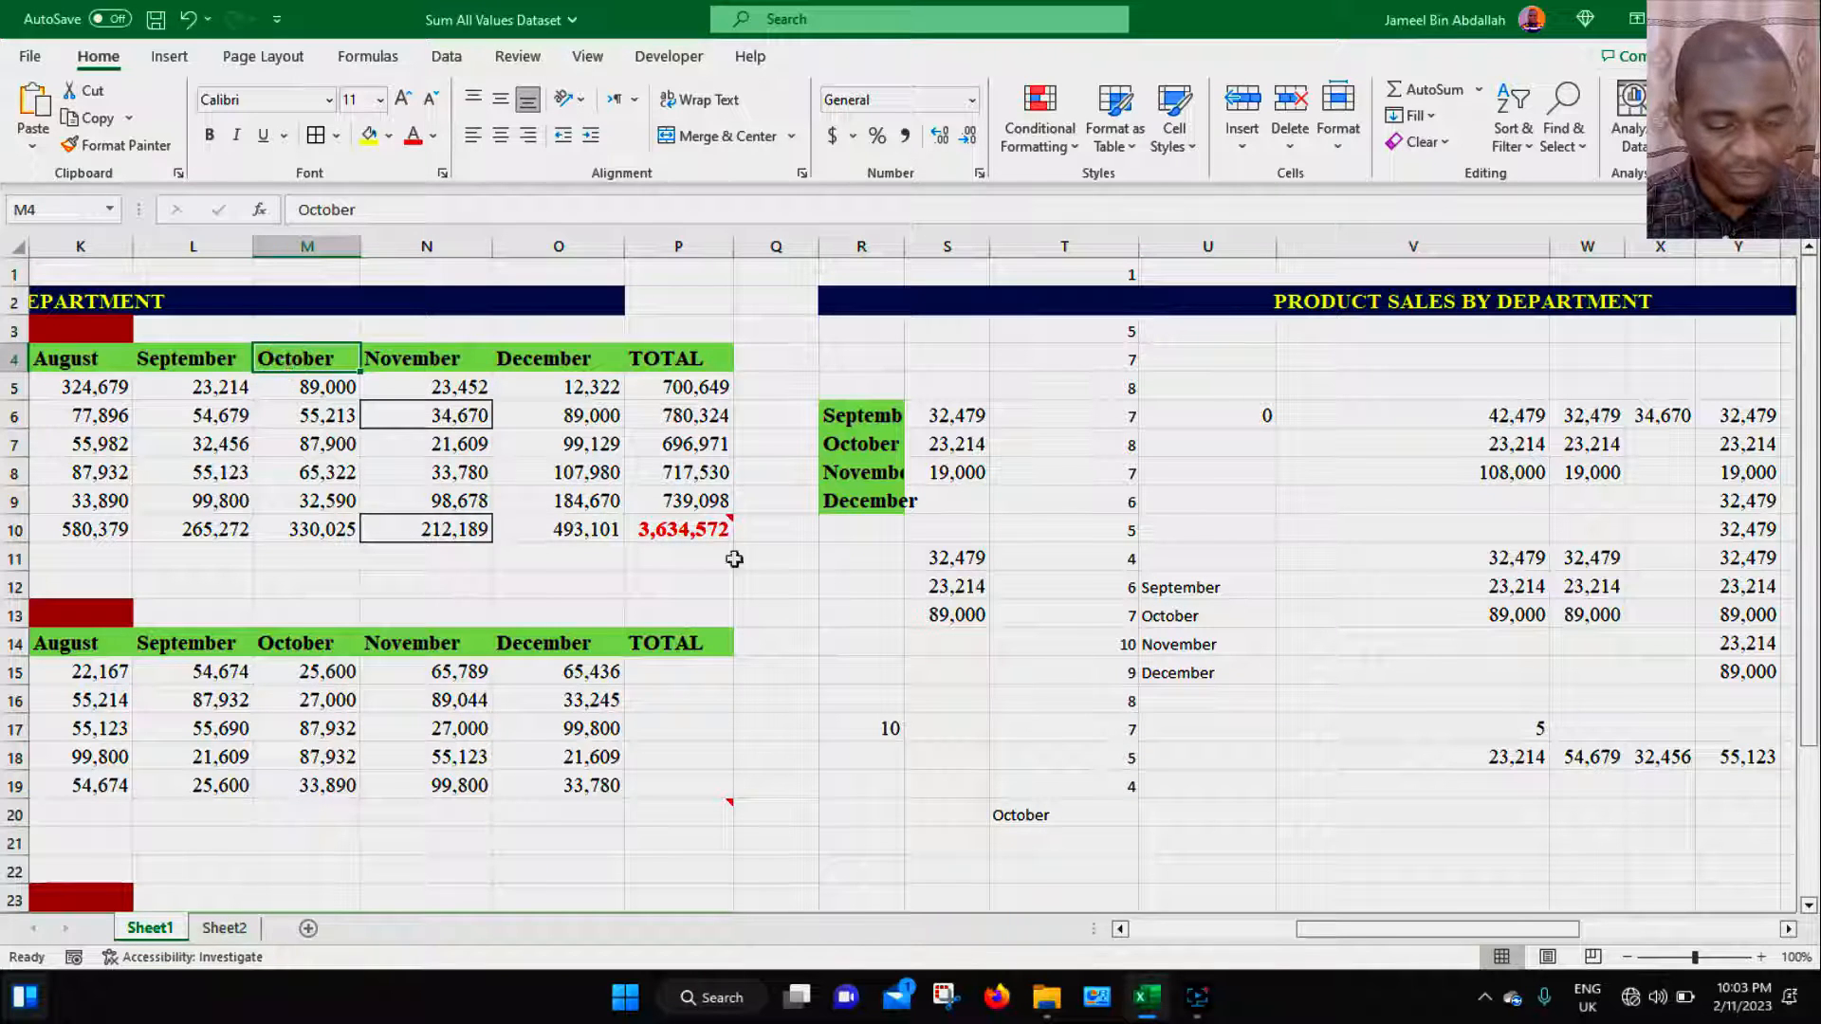
click(1044, 814)
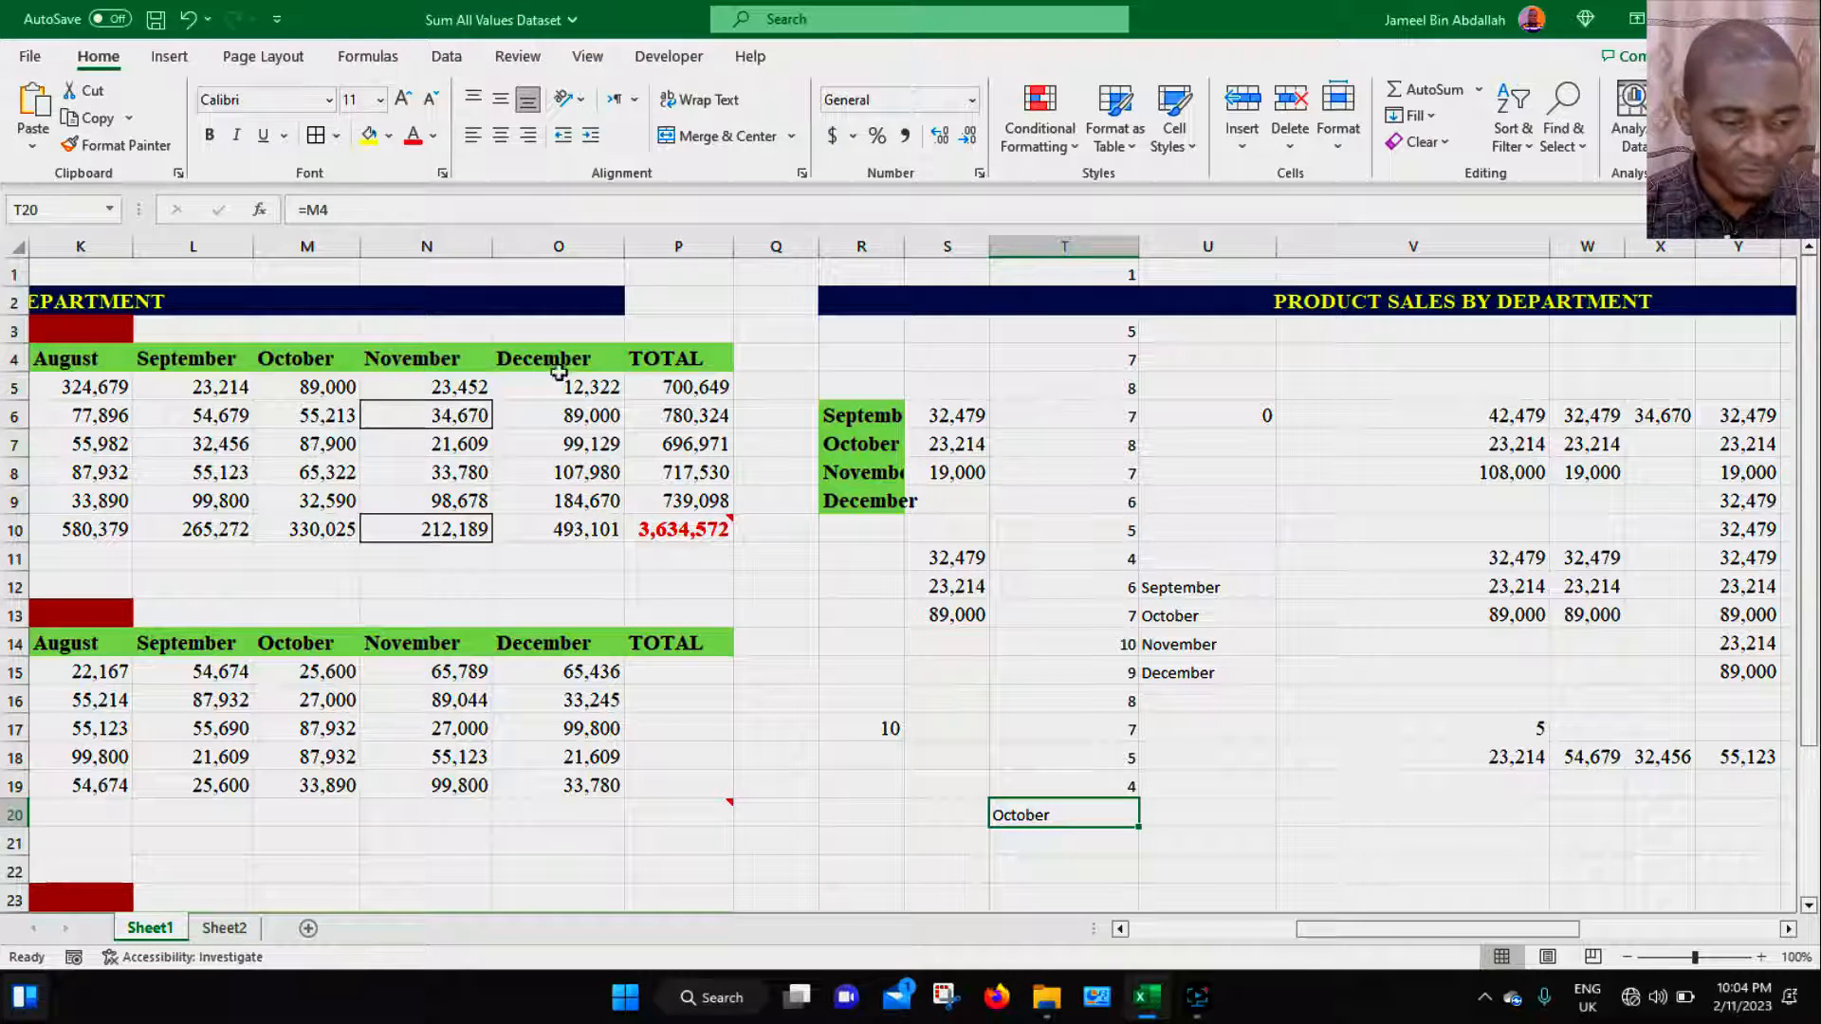
- Copy the November values N5:N9 and paste them as links starting at U18 with Paste Link
drag(463, 387, 466, 496)
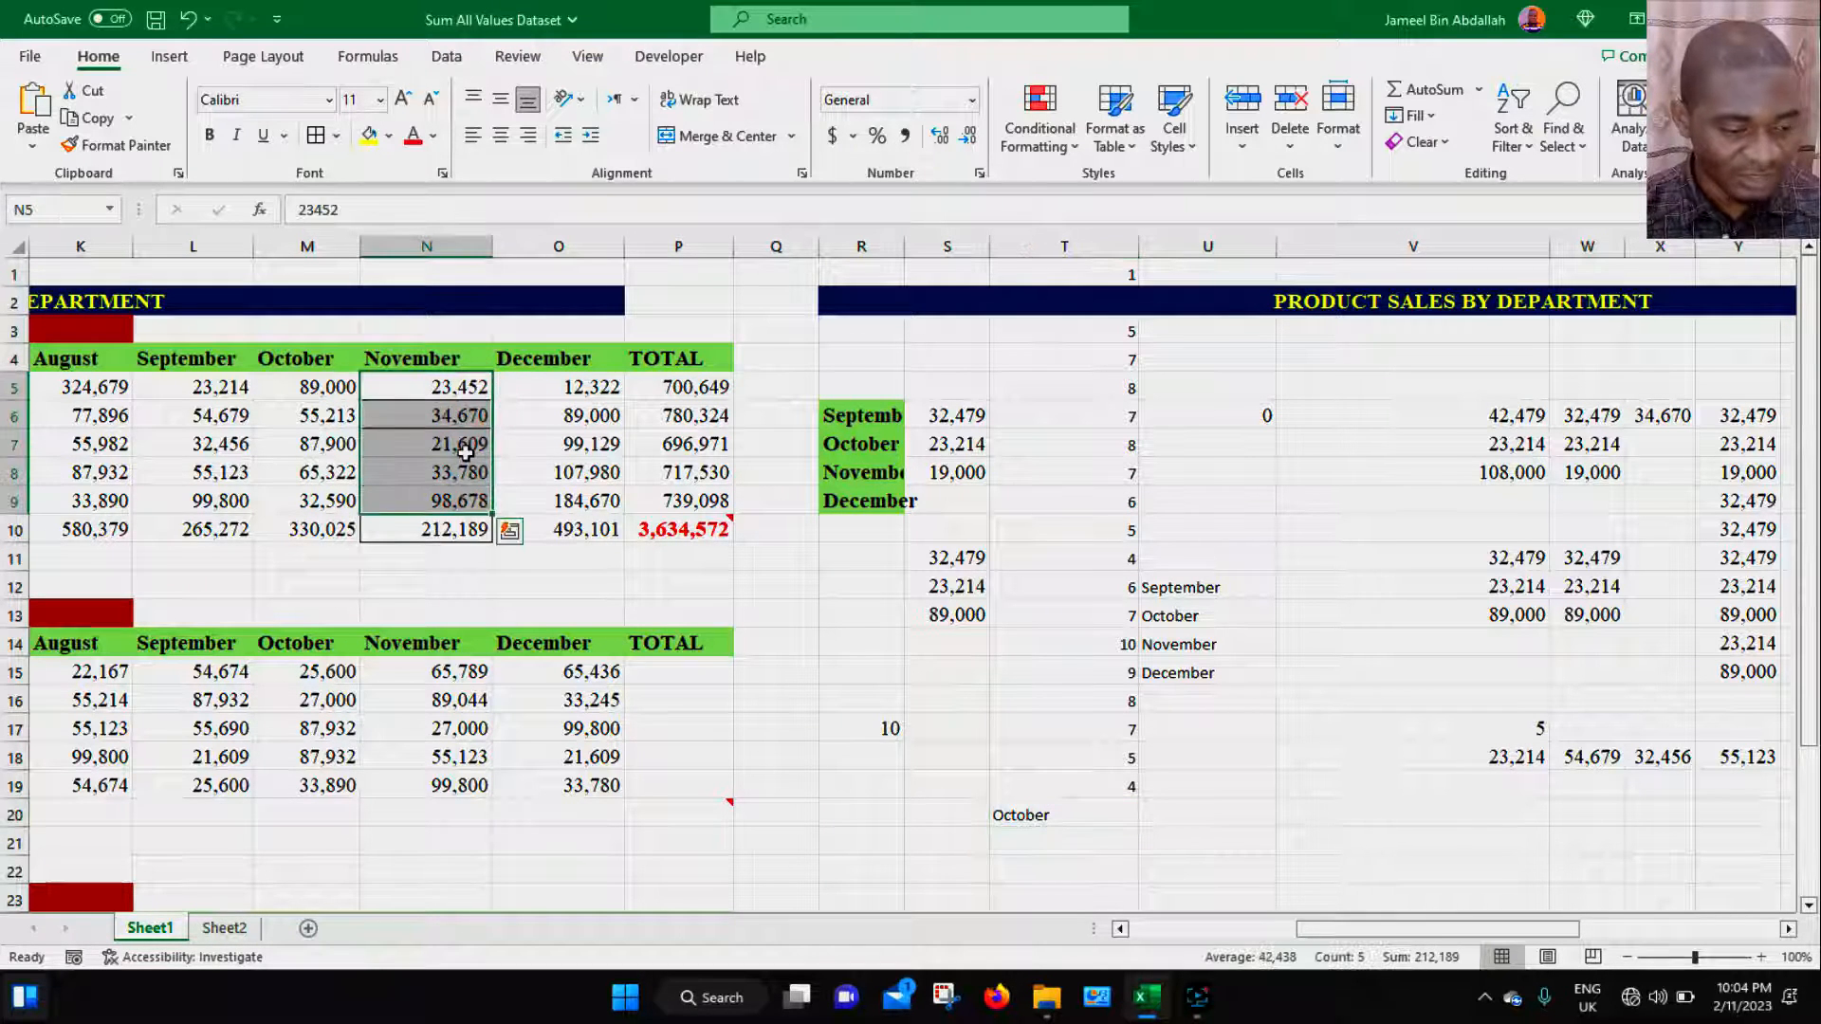
key(ctrl+c)
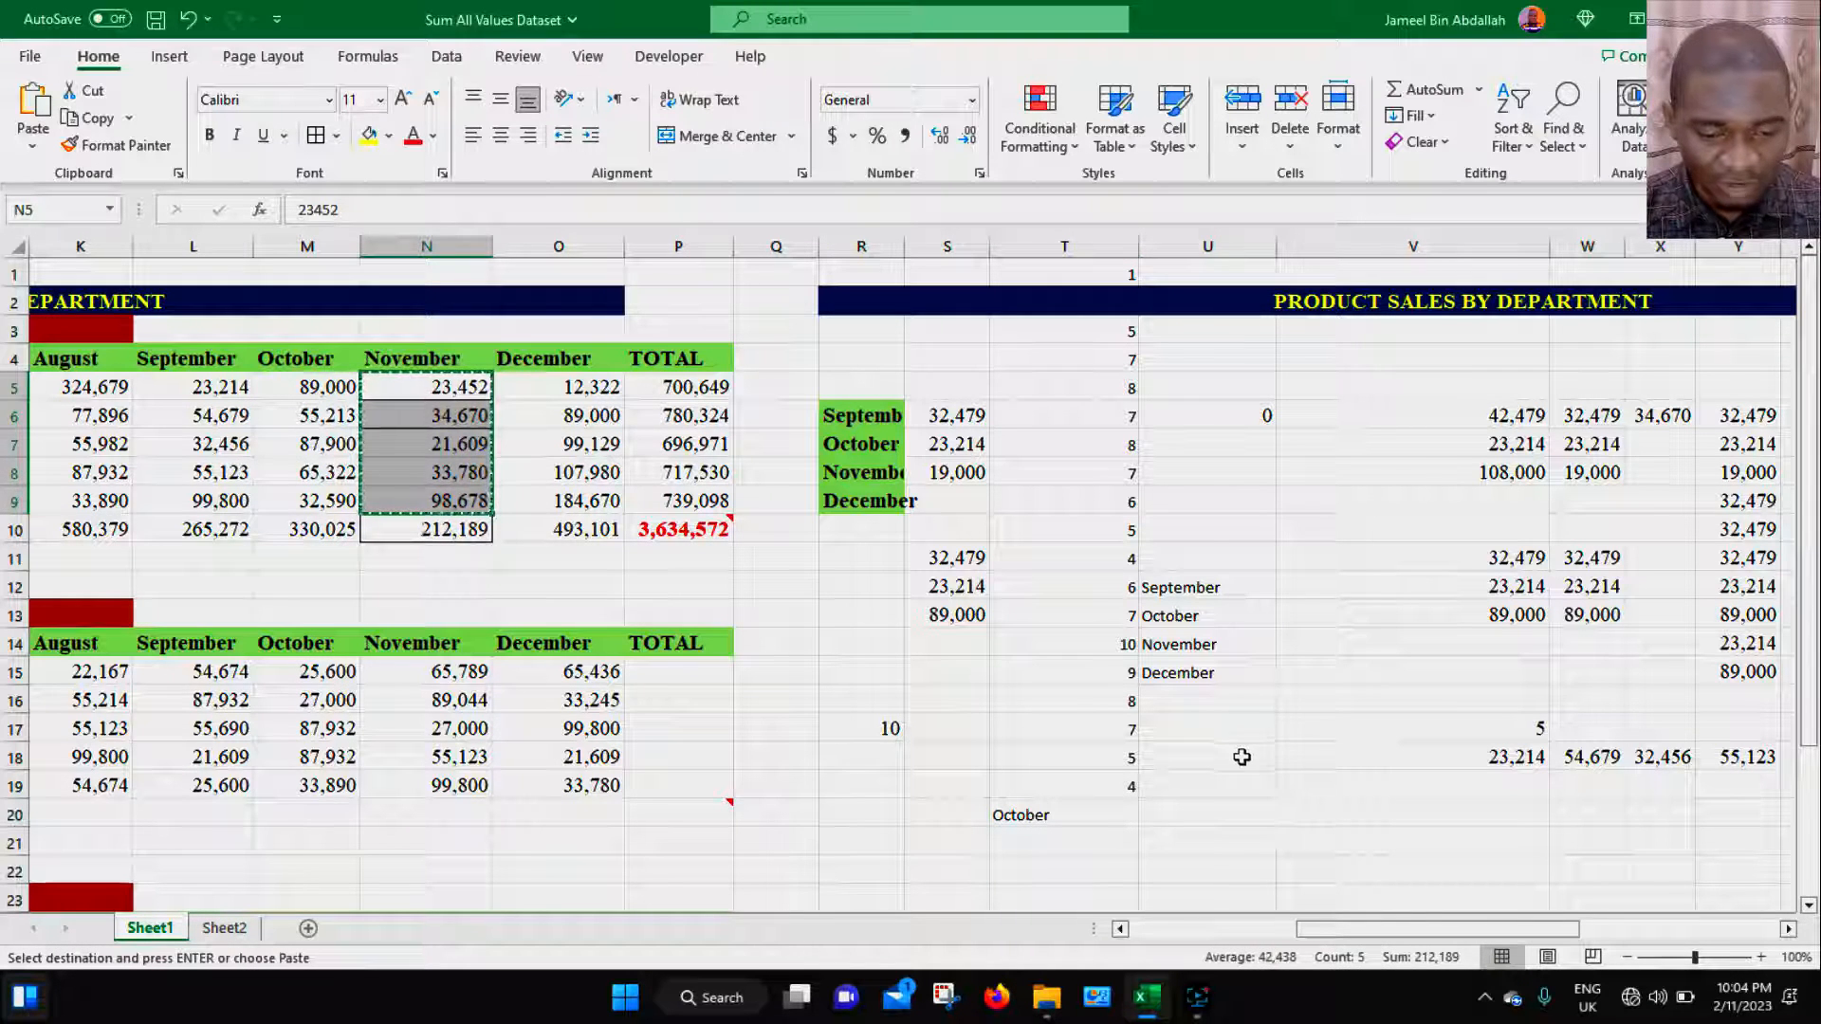
click(1242, 757)
key(ctrl+alt+v)
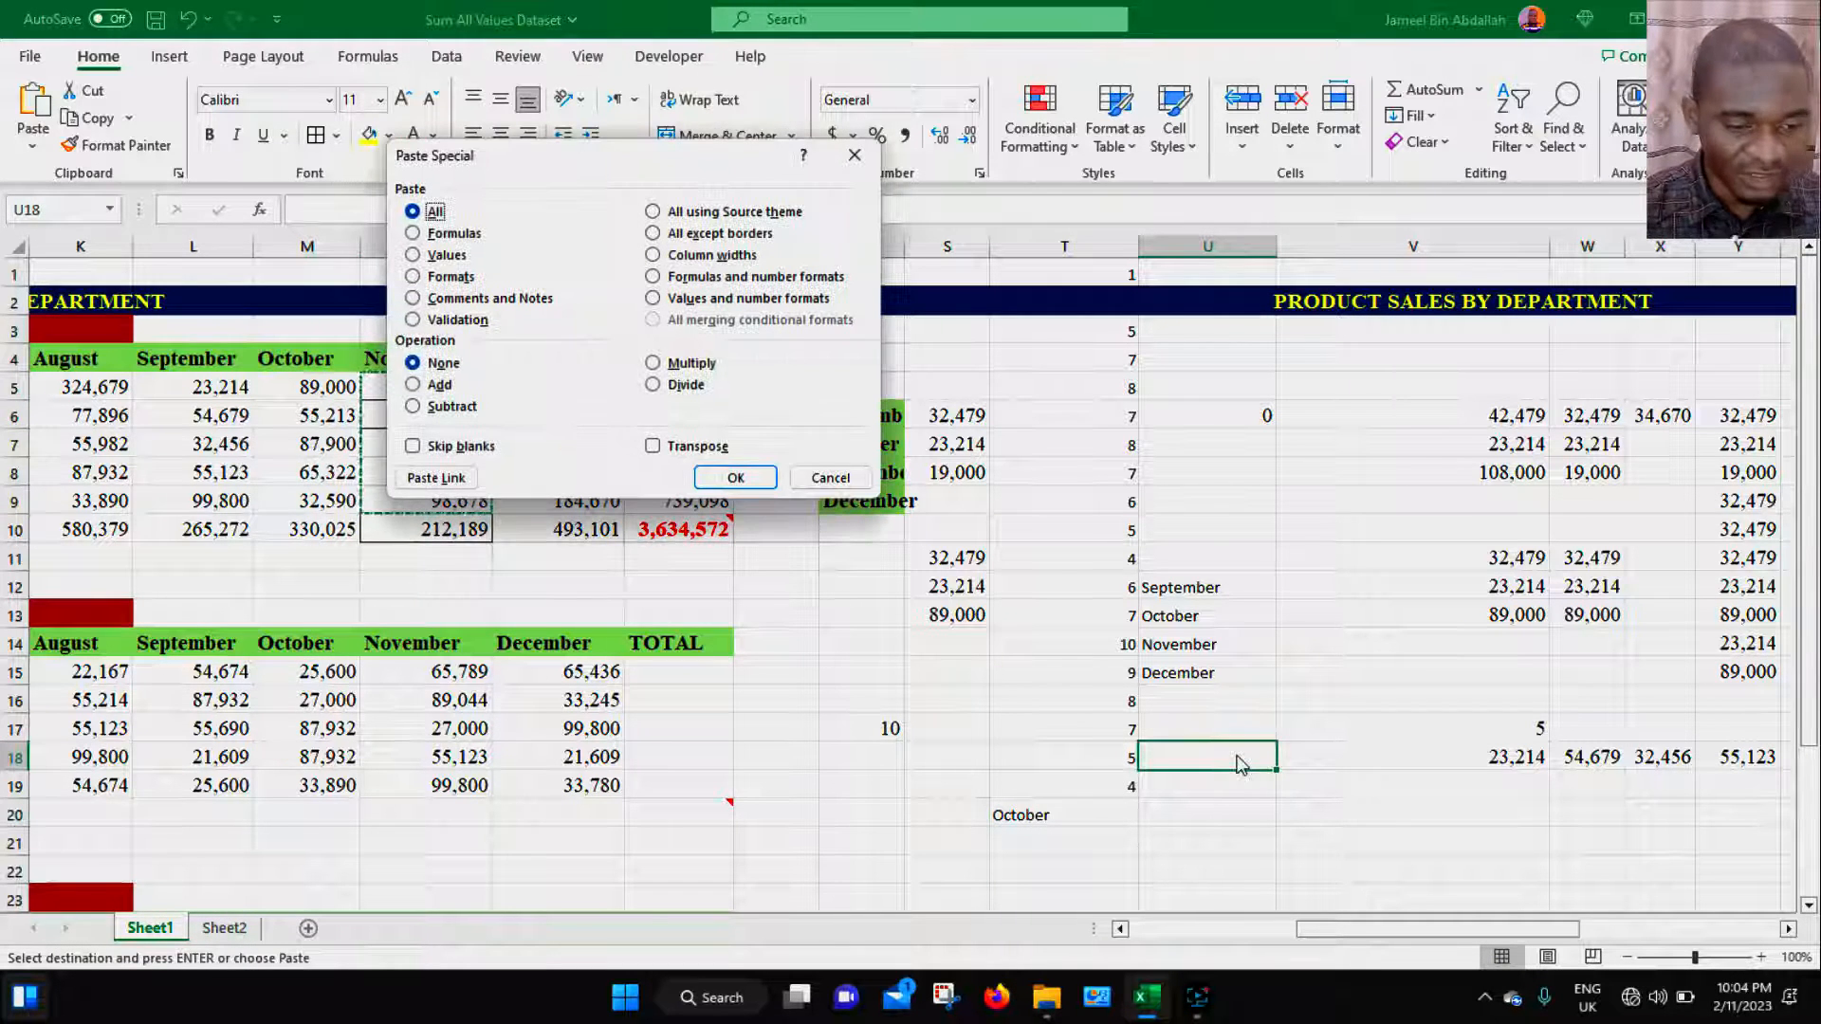
click(446, 477)
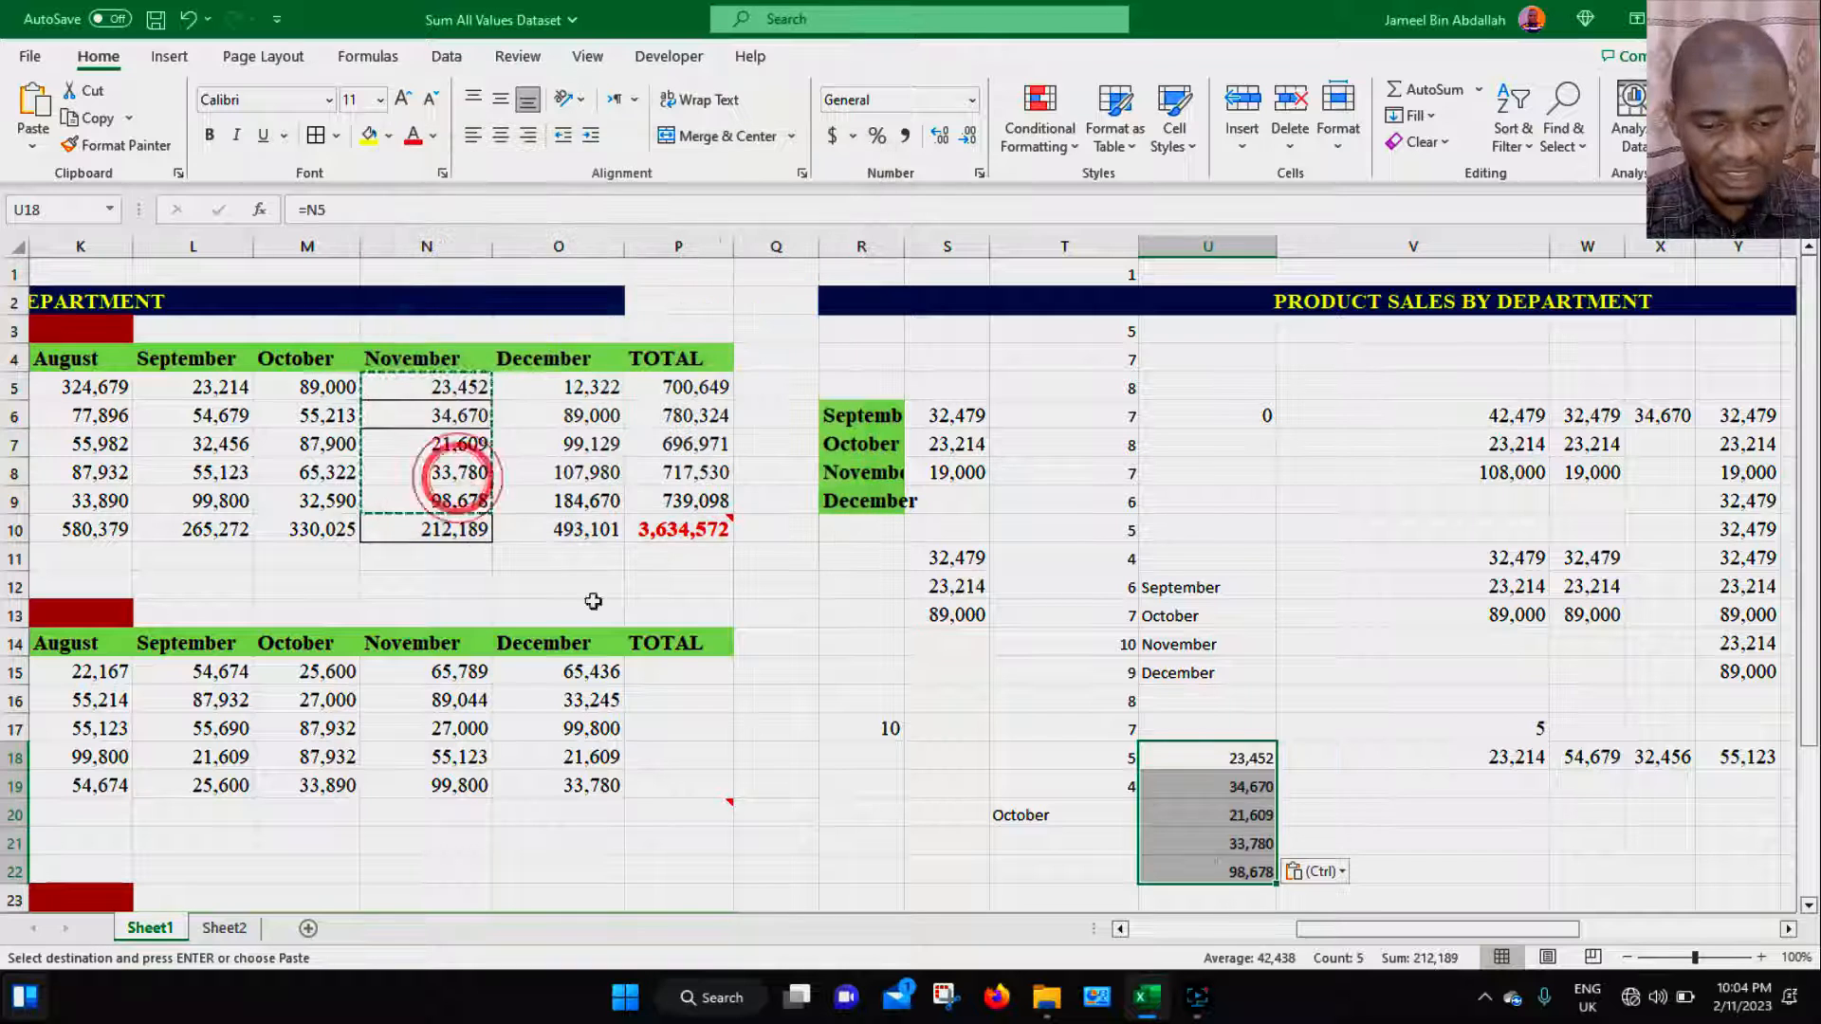
click(1249, 759)
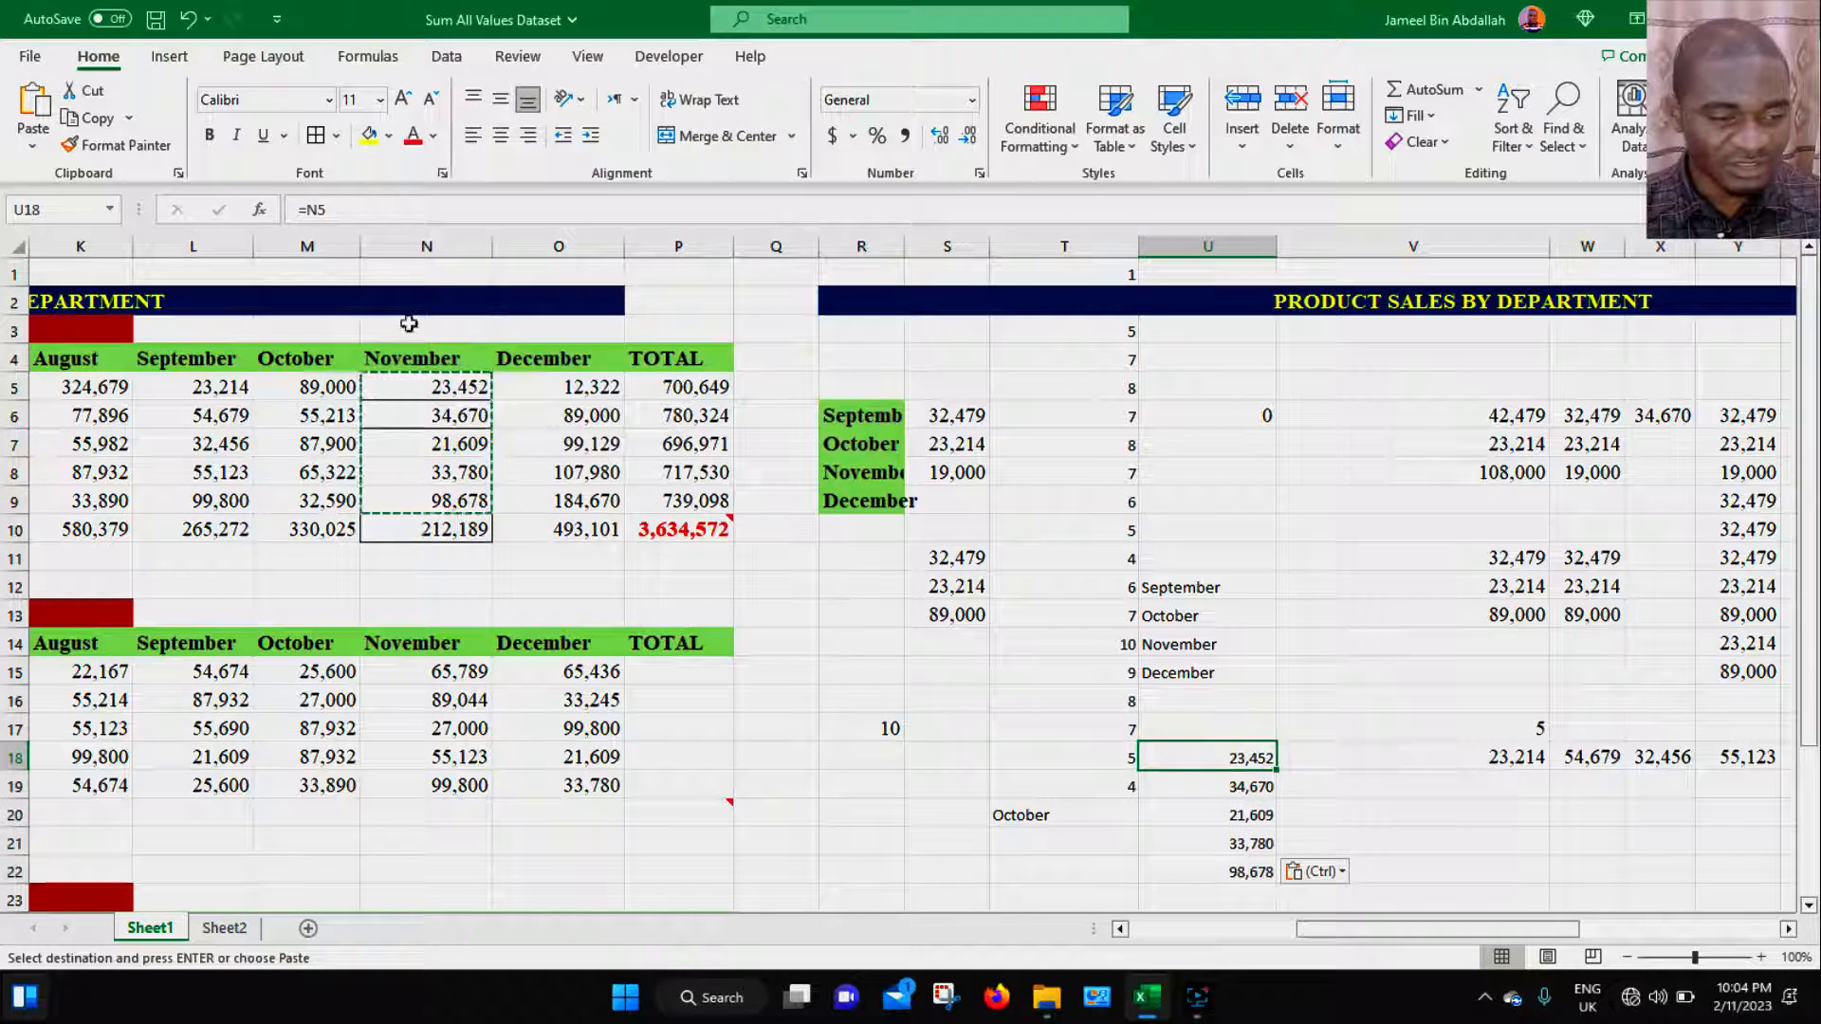
- Inspect the linked formulas in U18:U22 by selecting each cell and reading its formula
double_click(332, 211)
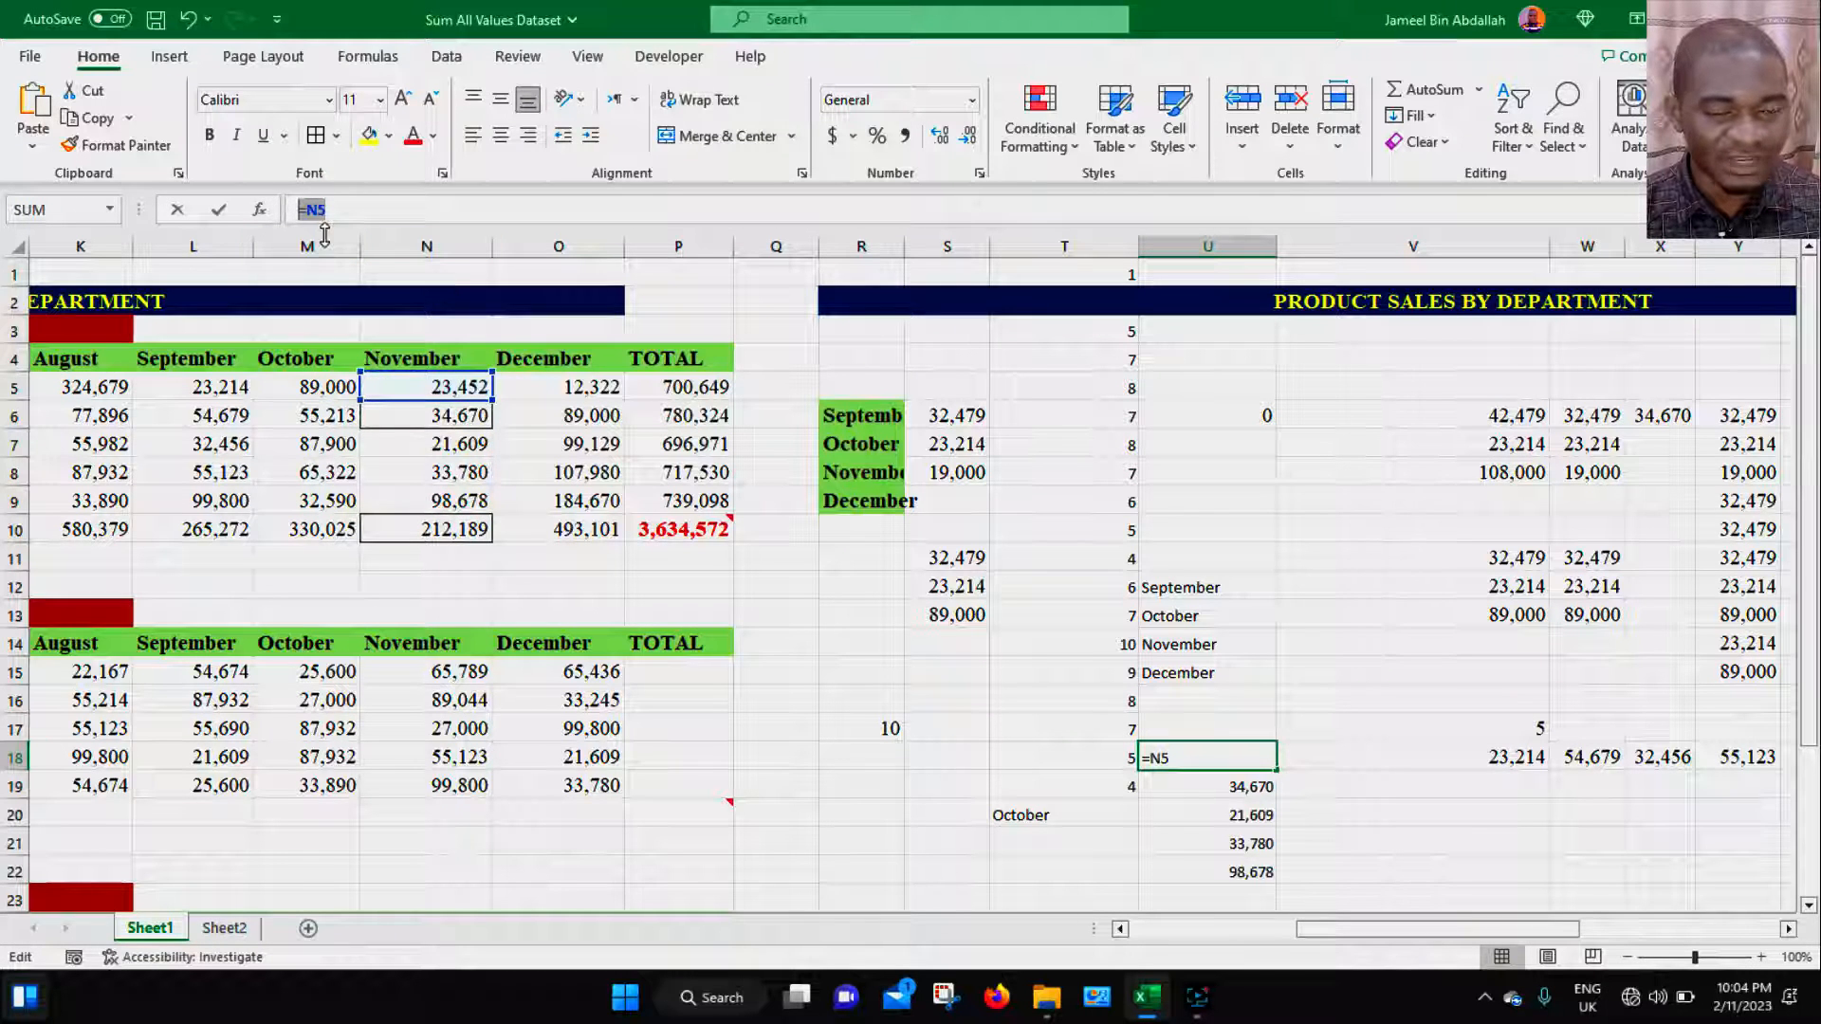
key(Return)
click(1260, 785)
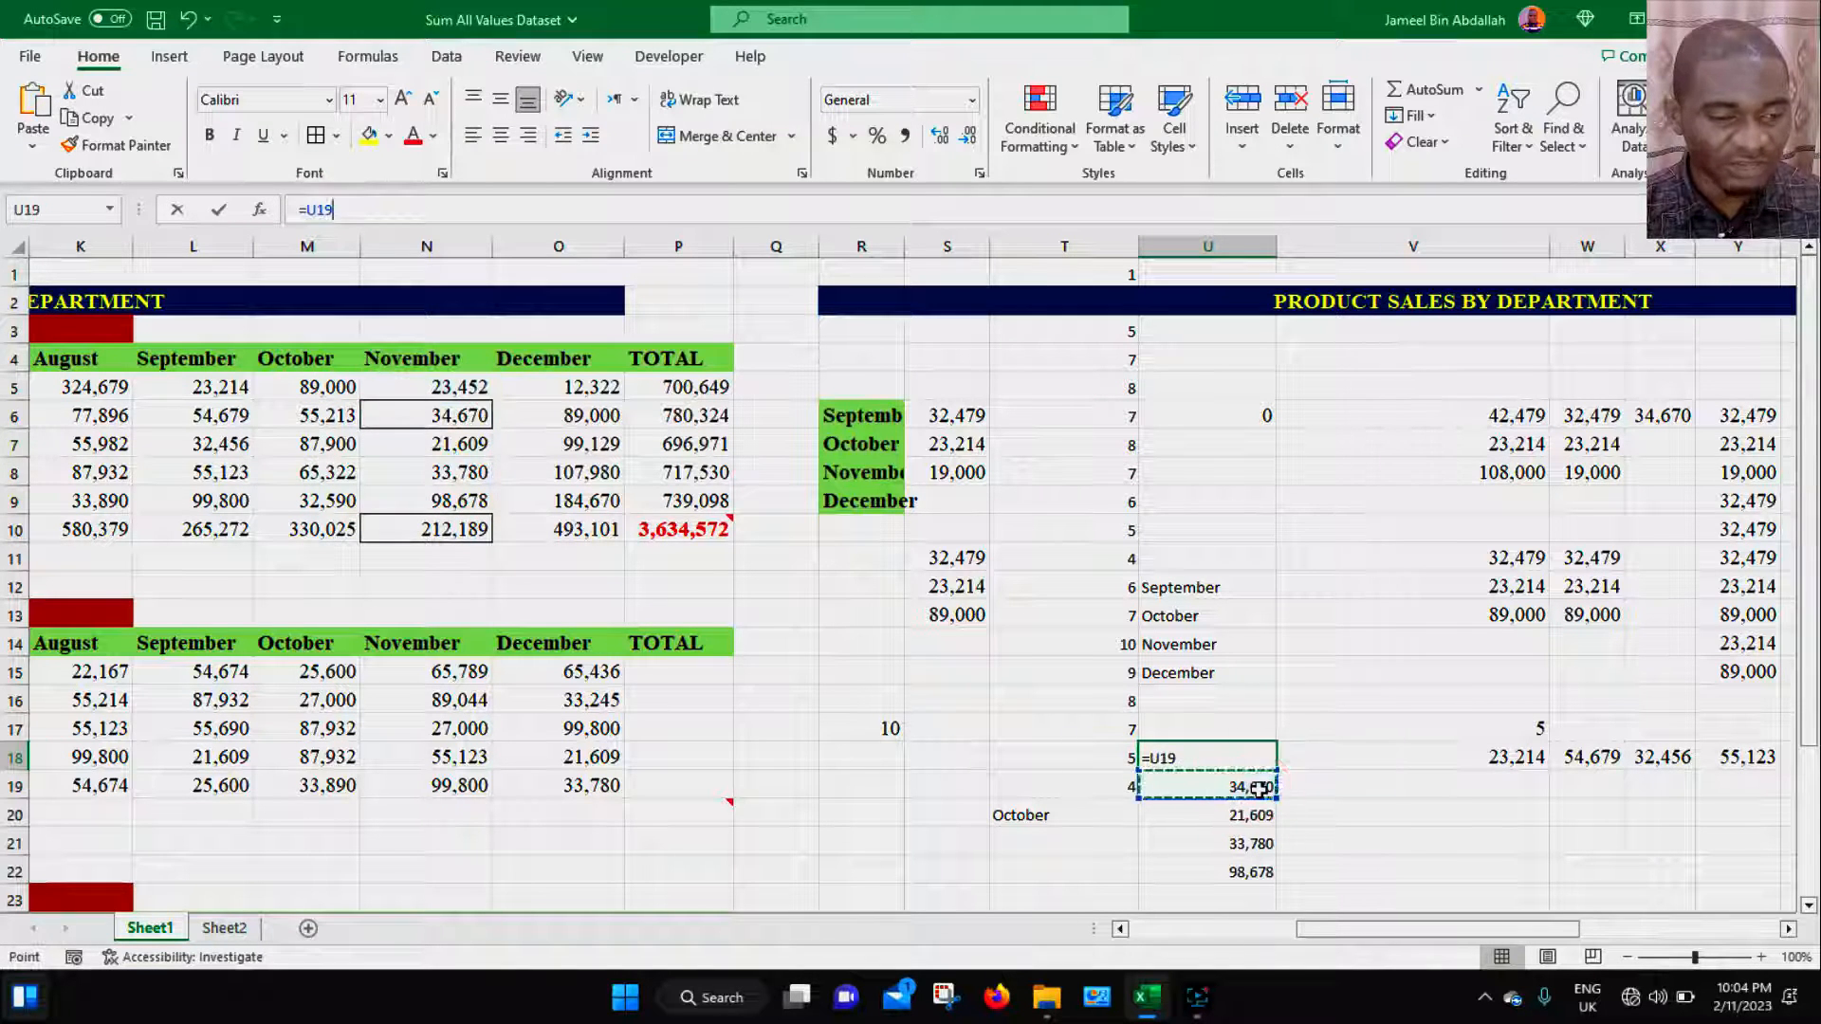
click(1240, 814)
click(1253, 849)
click(1252, 868)
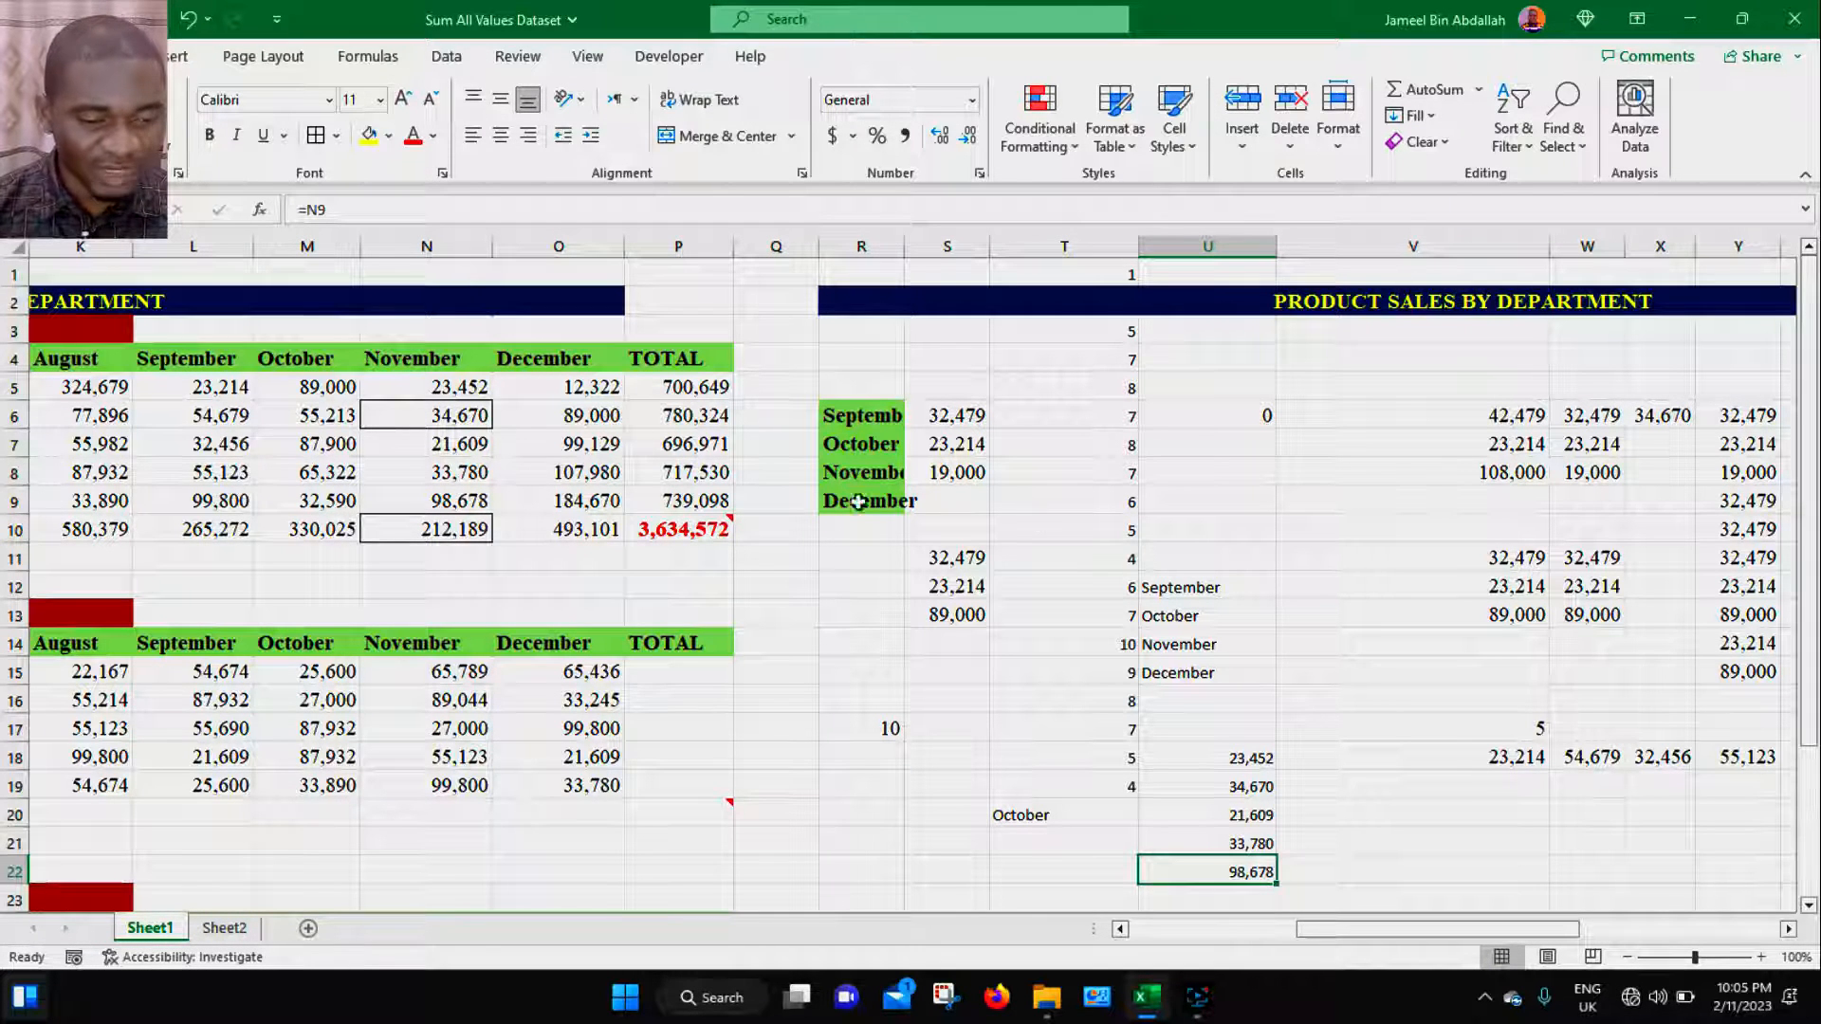
- Copy the December value in O7 and paste it into U9 using Paste Special All except borders
click(592, 446)
key(ctrl+c)
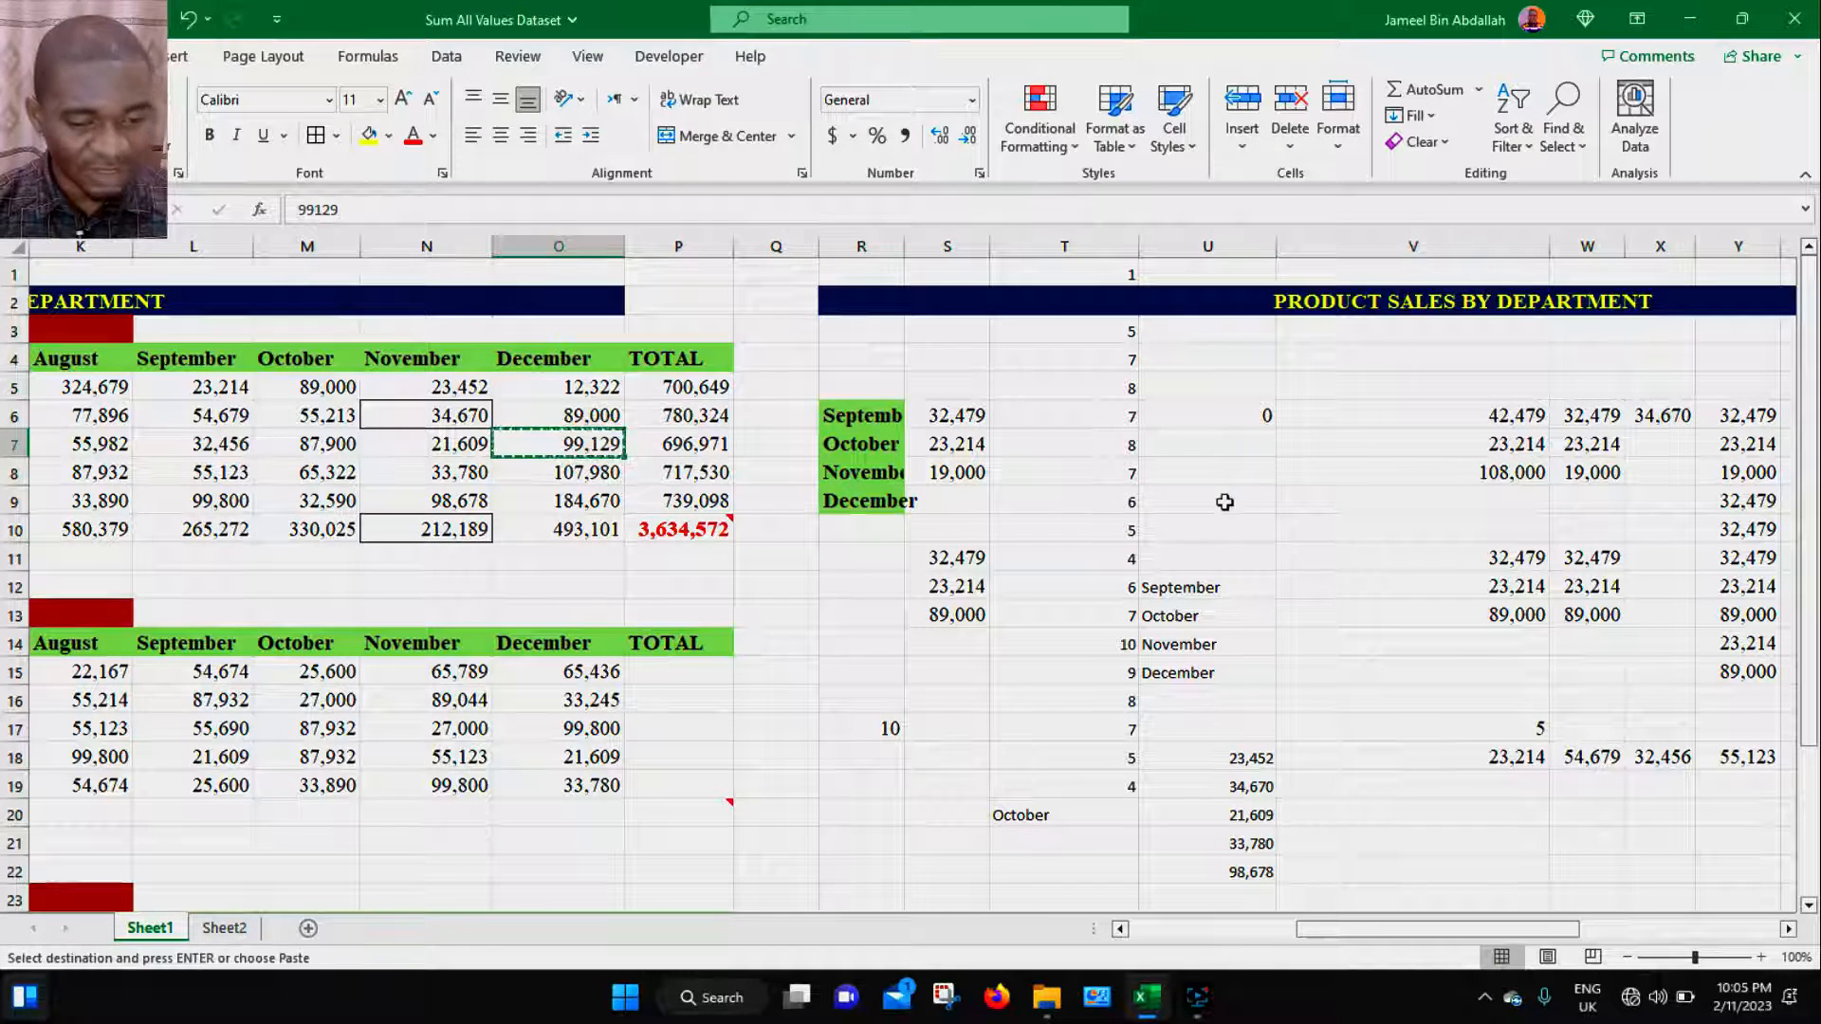
click(1269, 489)
key(ctrl+alt+v)
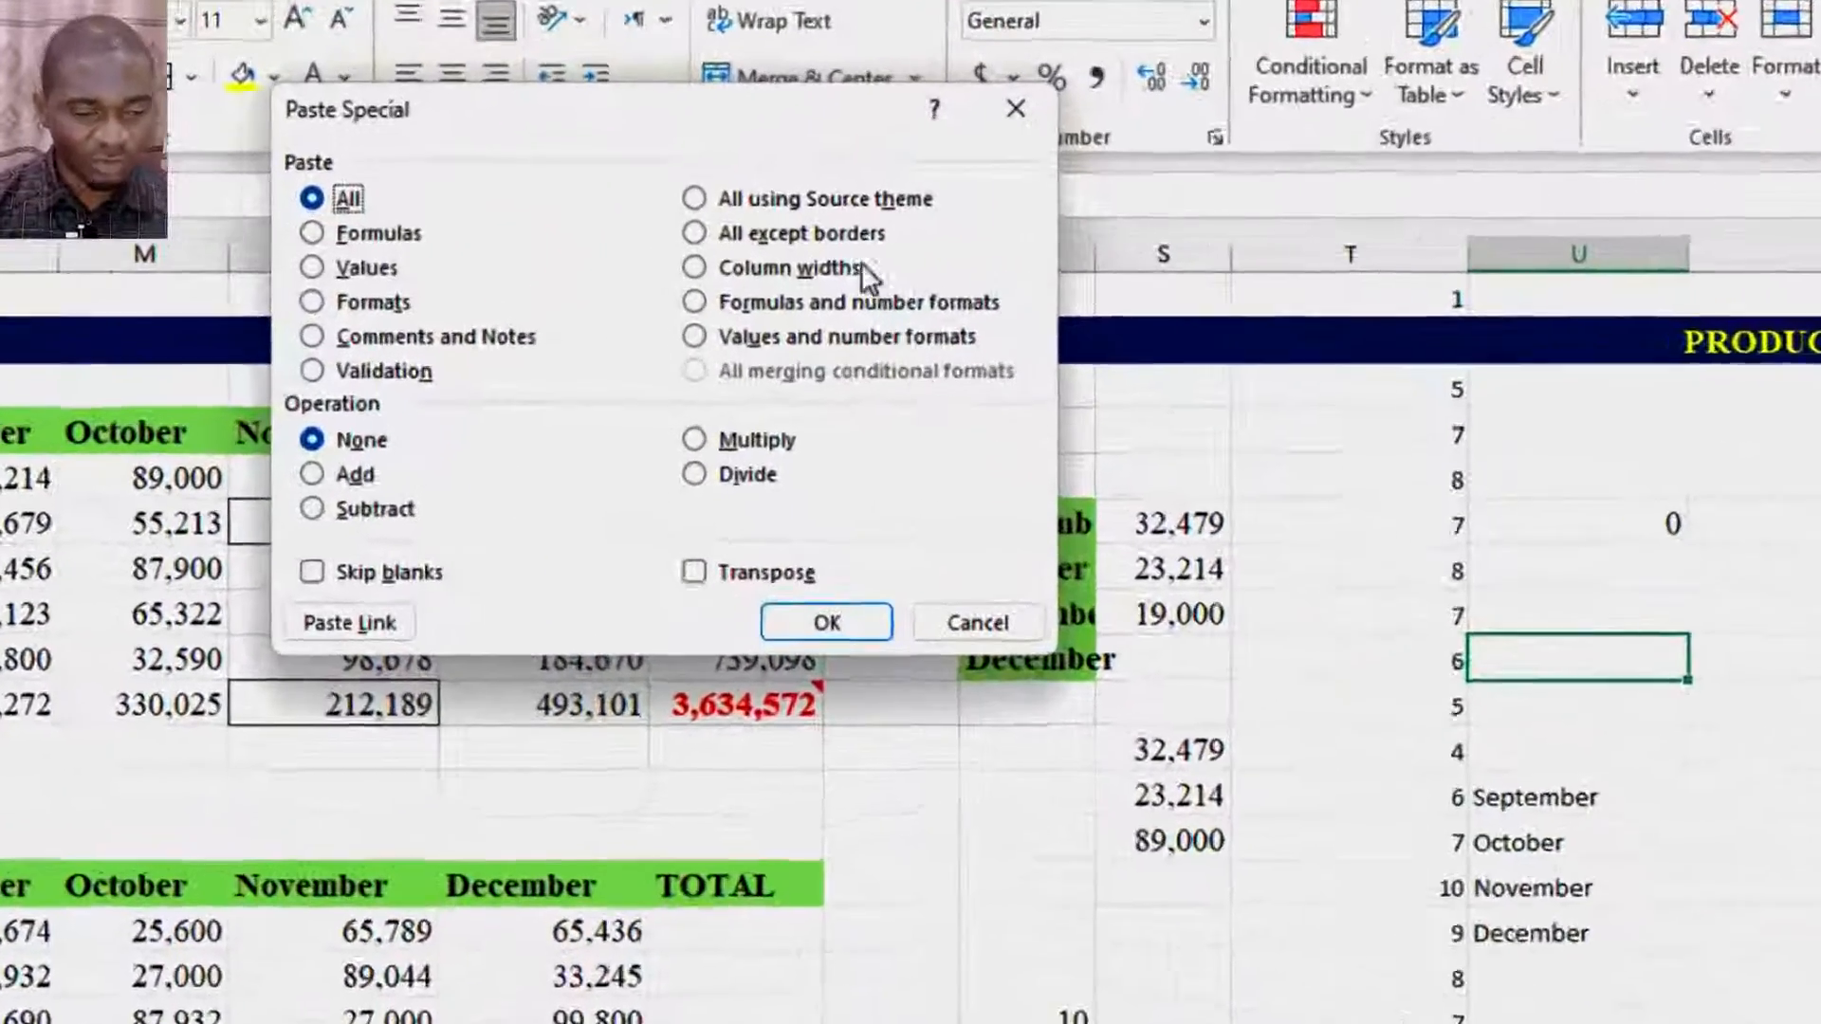
drag(775, 133, 978, 239)
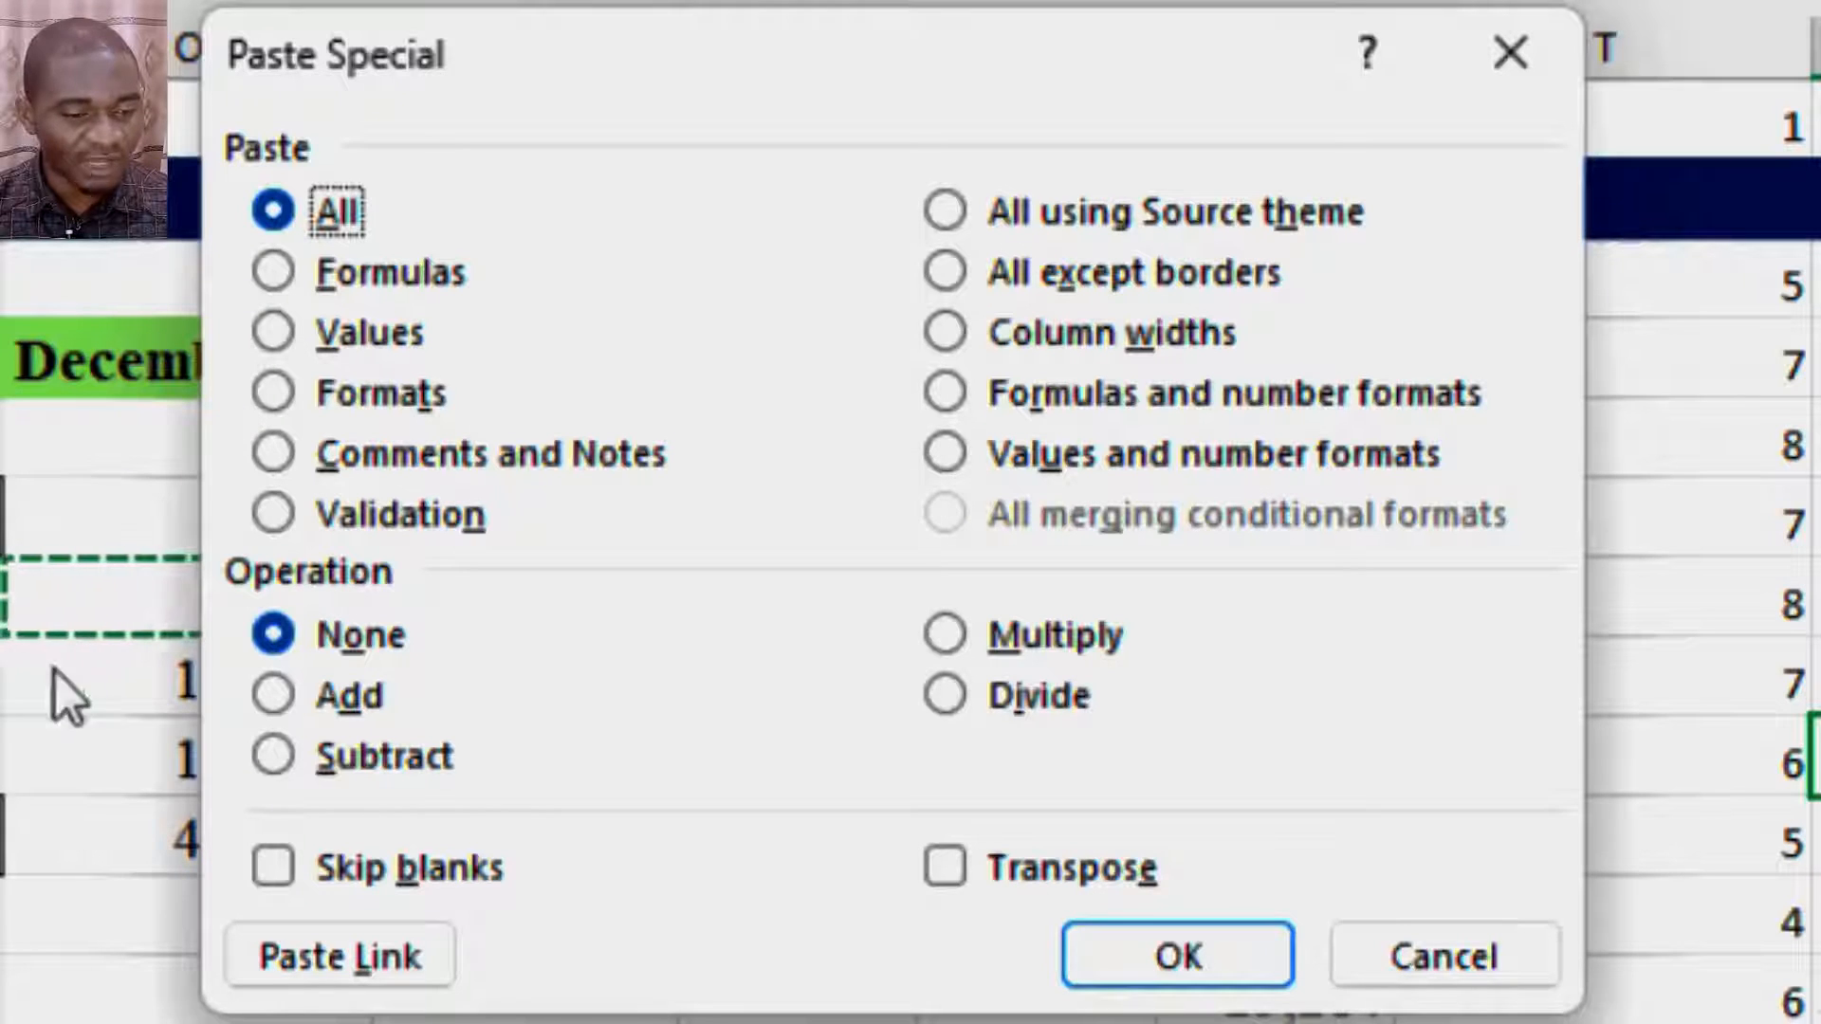
click(1015, 455)
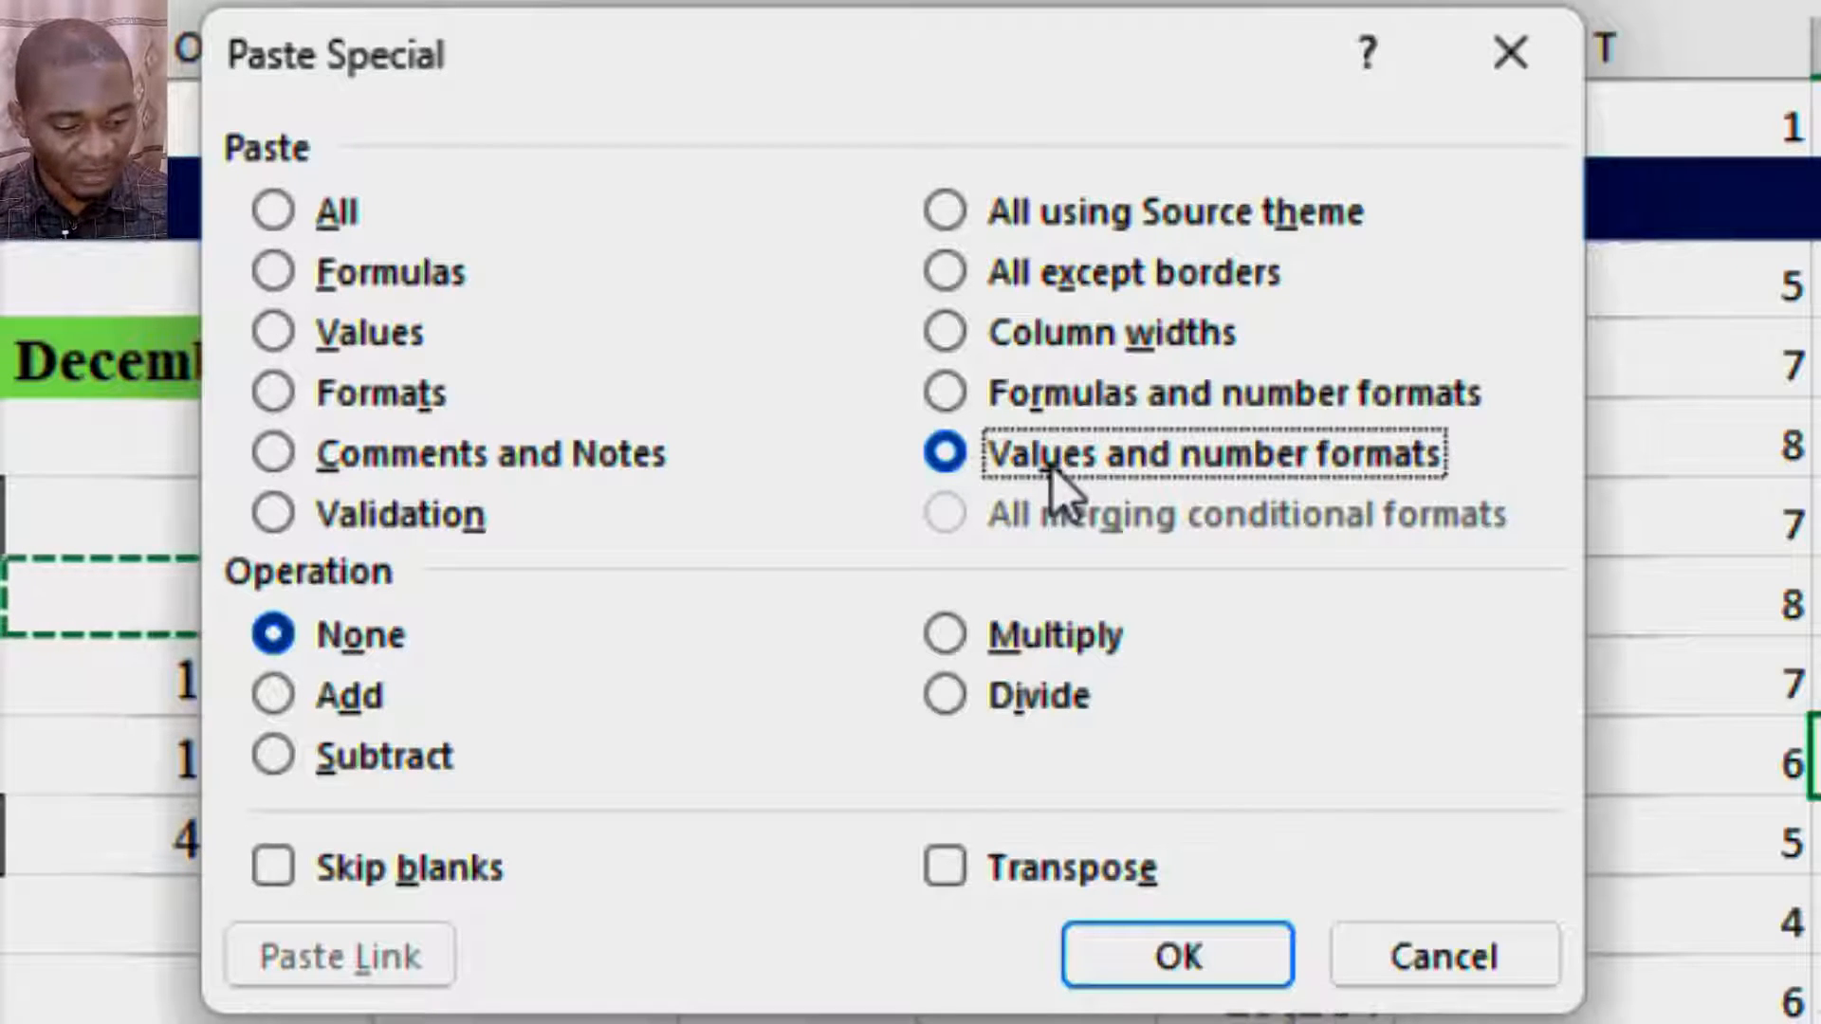
key(alt+f)
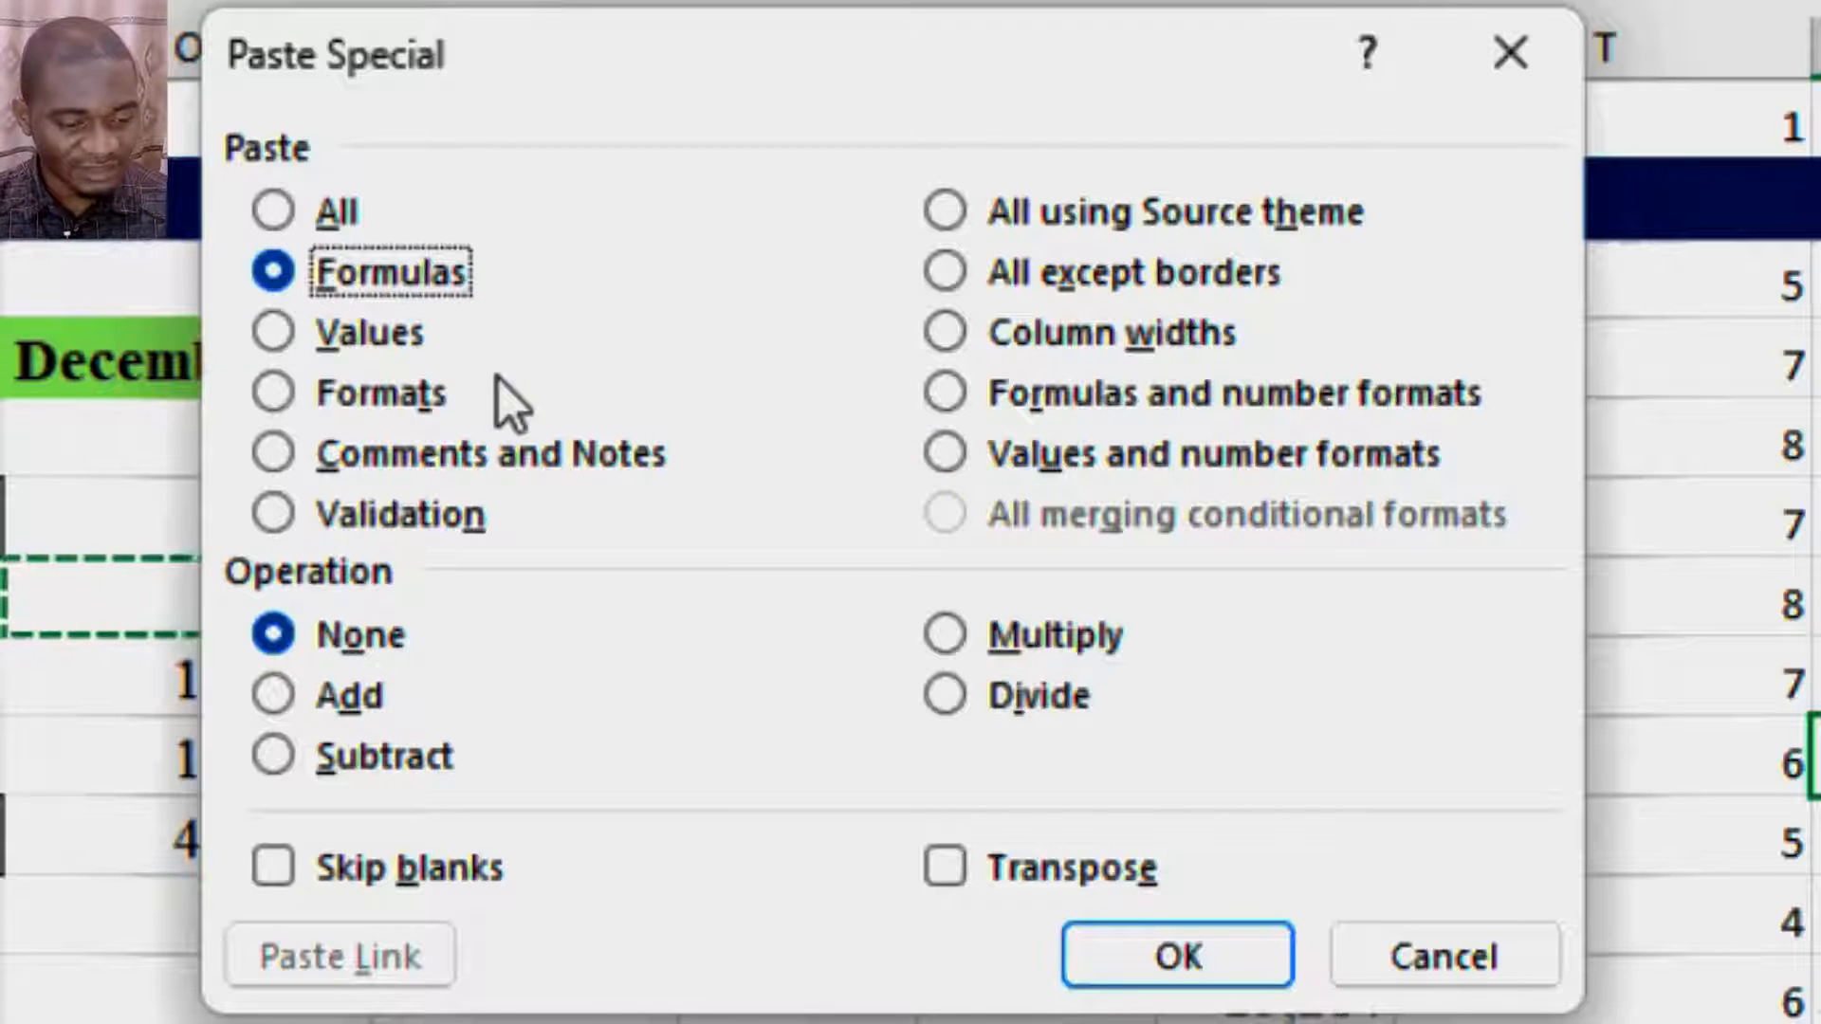
click(377, 346)
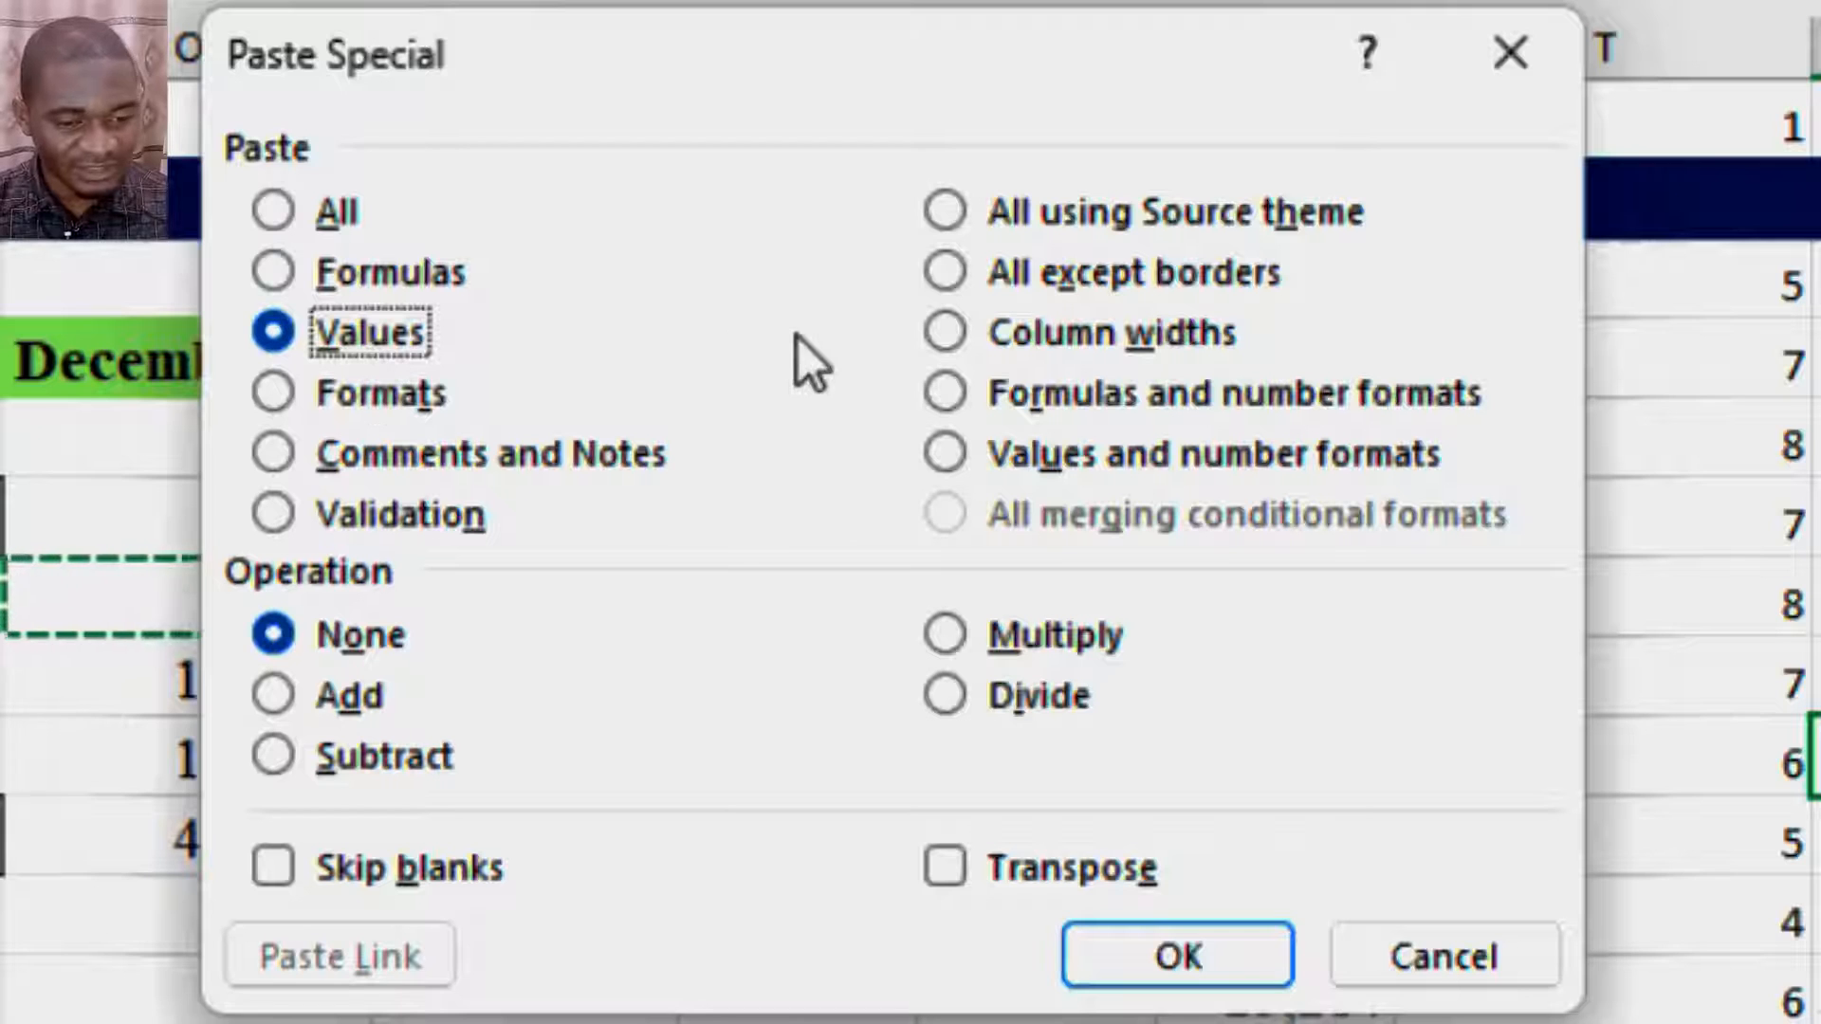
key(alt+x)
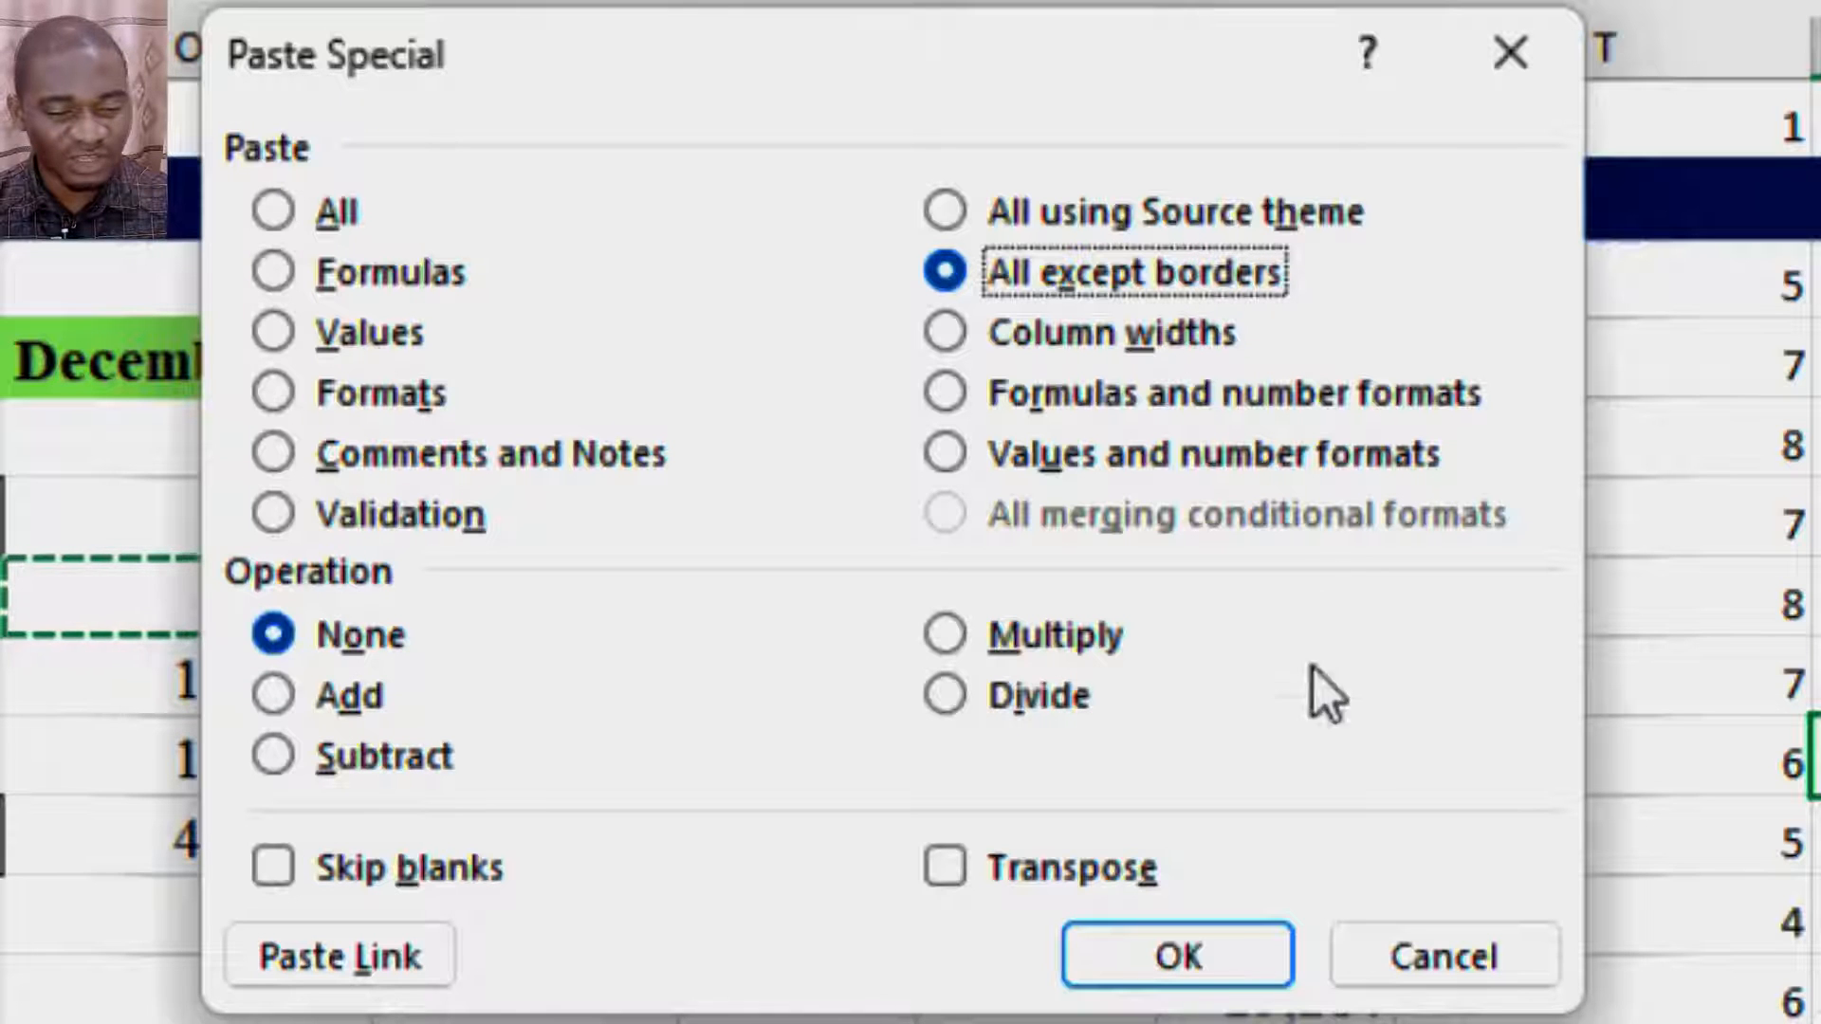
click(1176, 951)
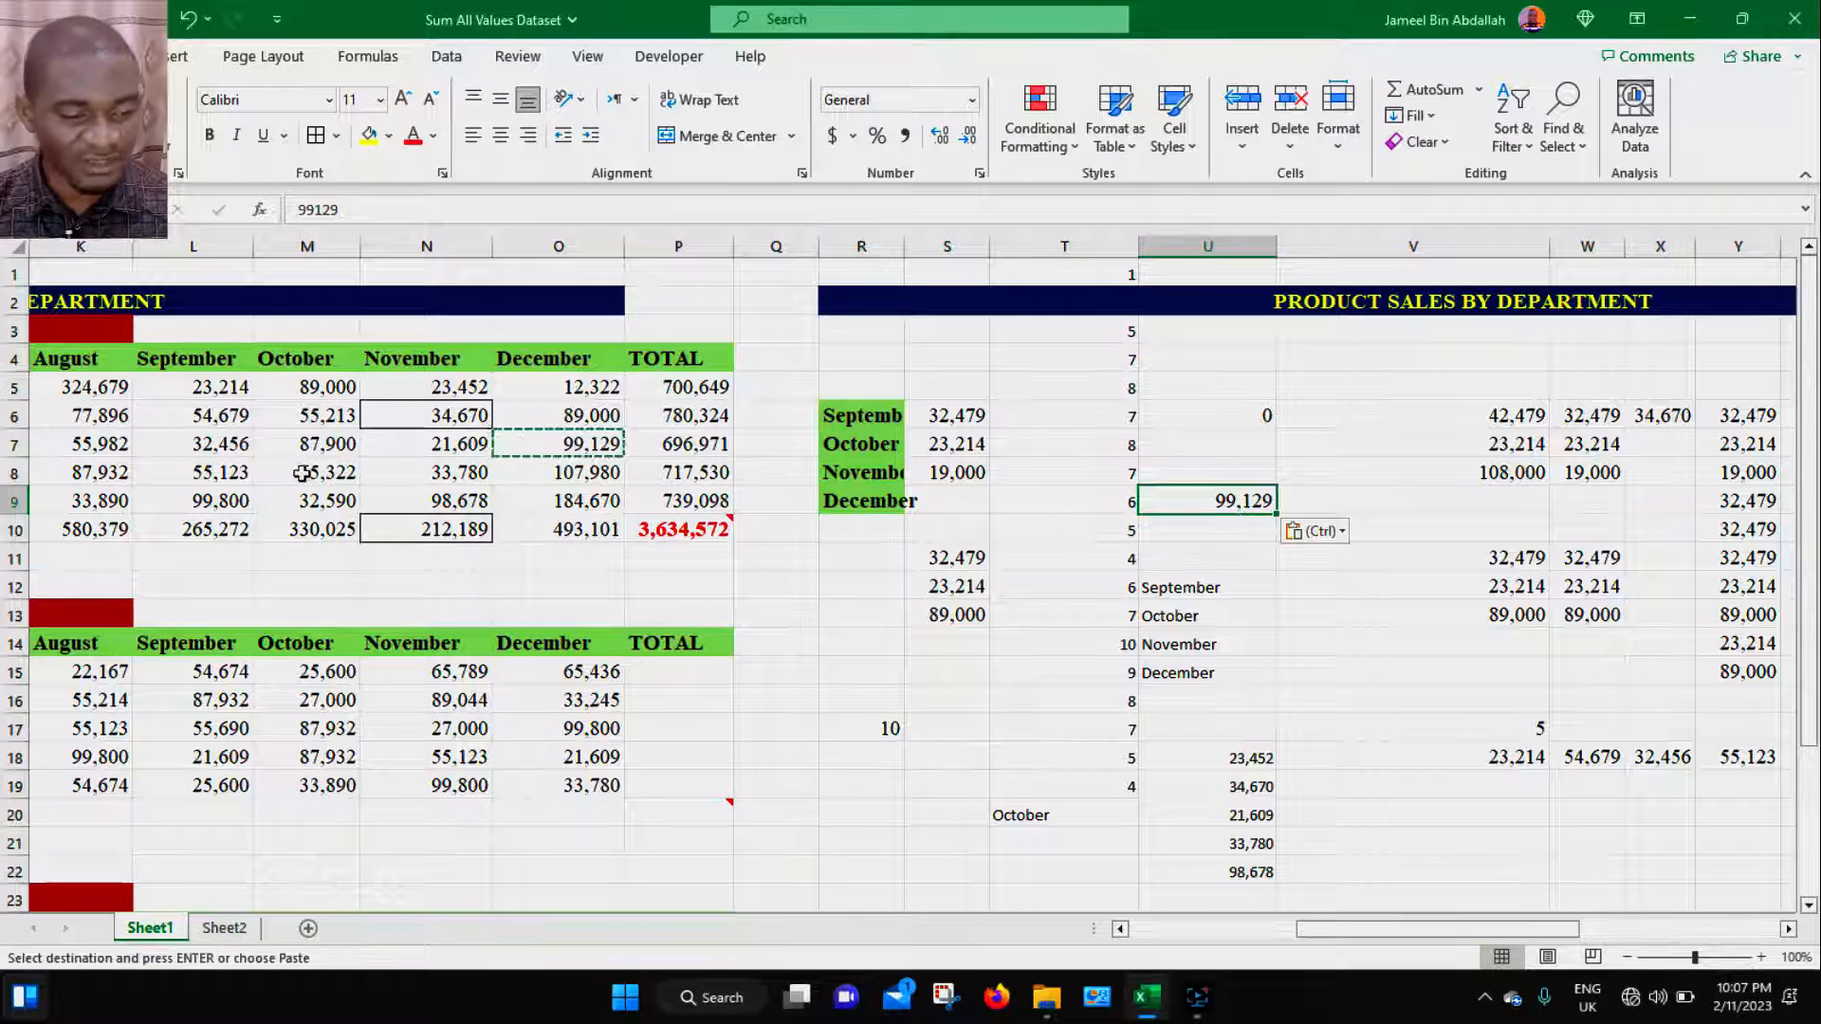
- Copy the September value in L7 and paste only its value into V20 with Paste Special Values
click(224, 442)
key(ctrl+c)
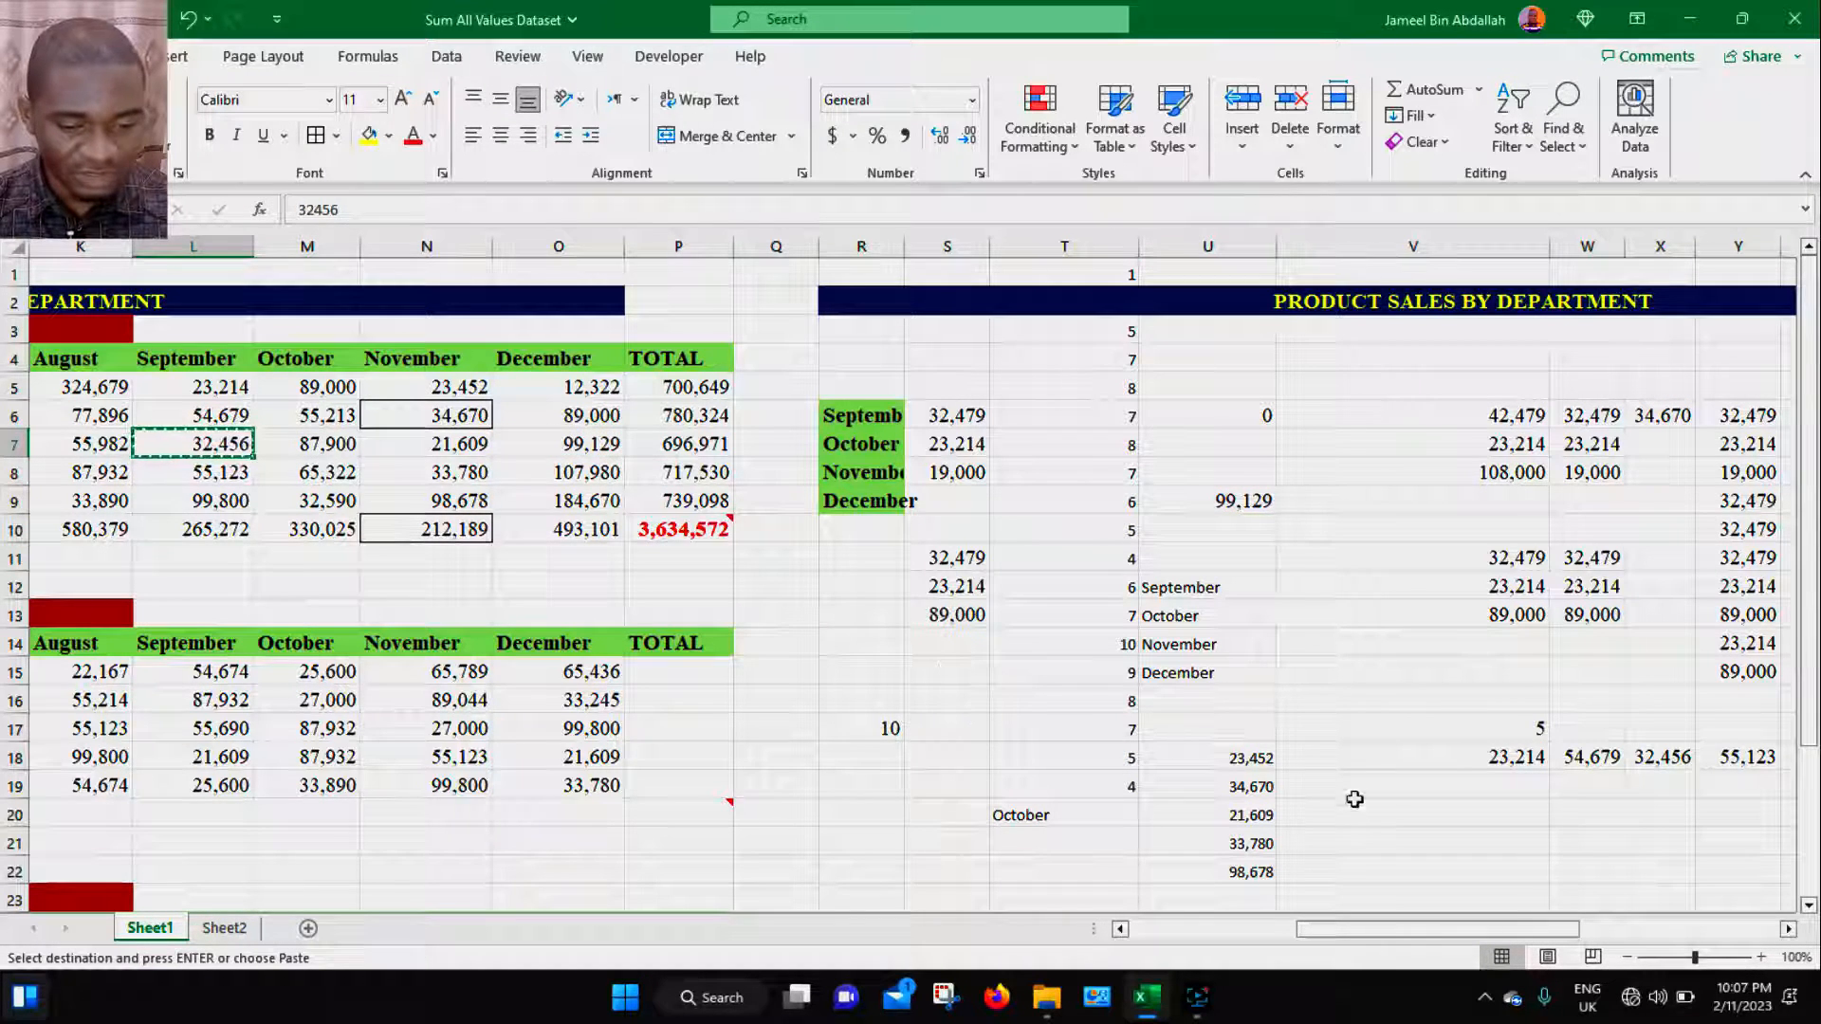
click(1383, 818)
key(ctrl+alt+v)
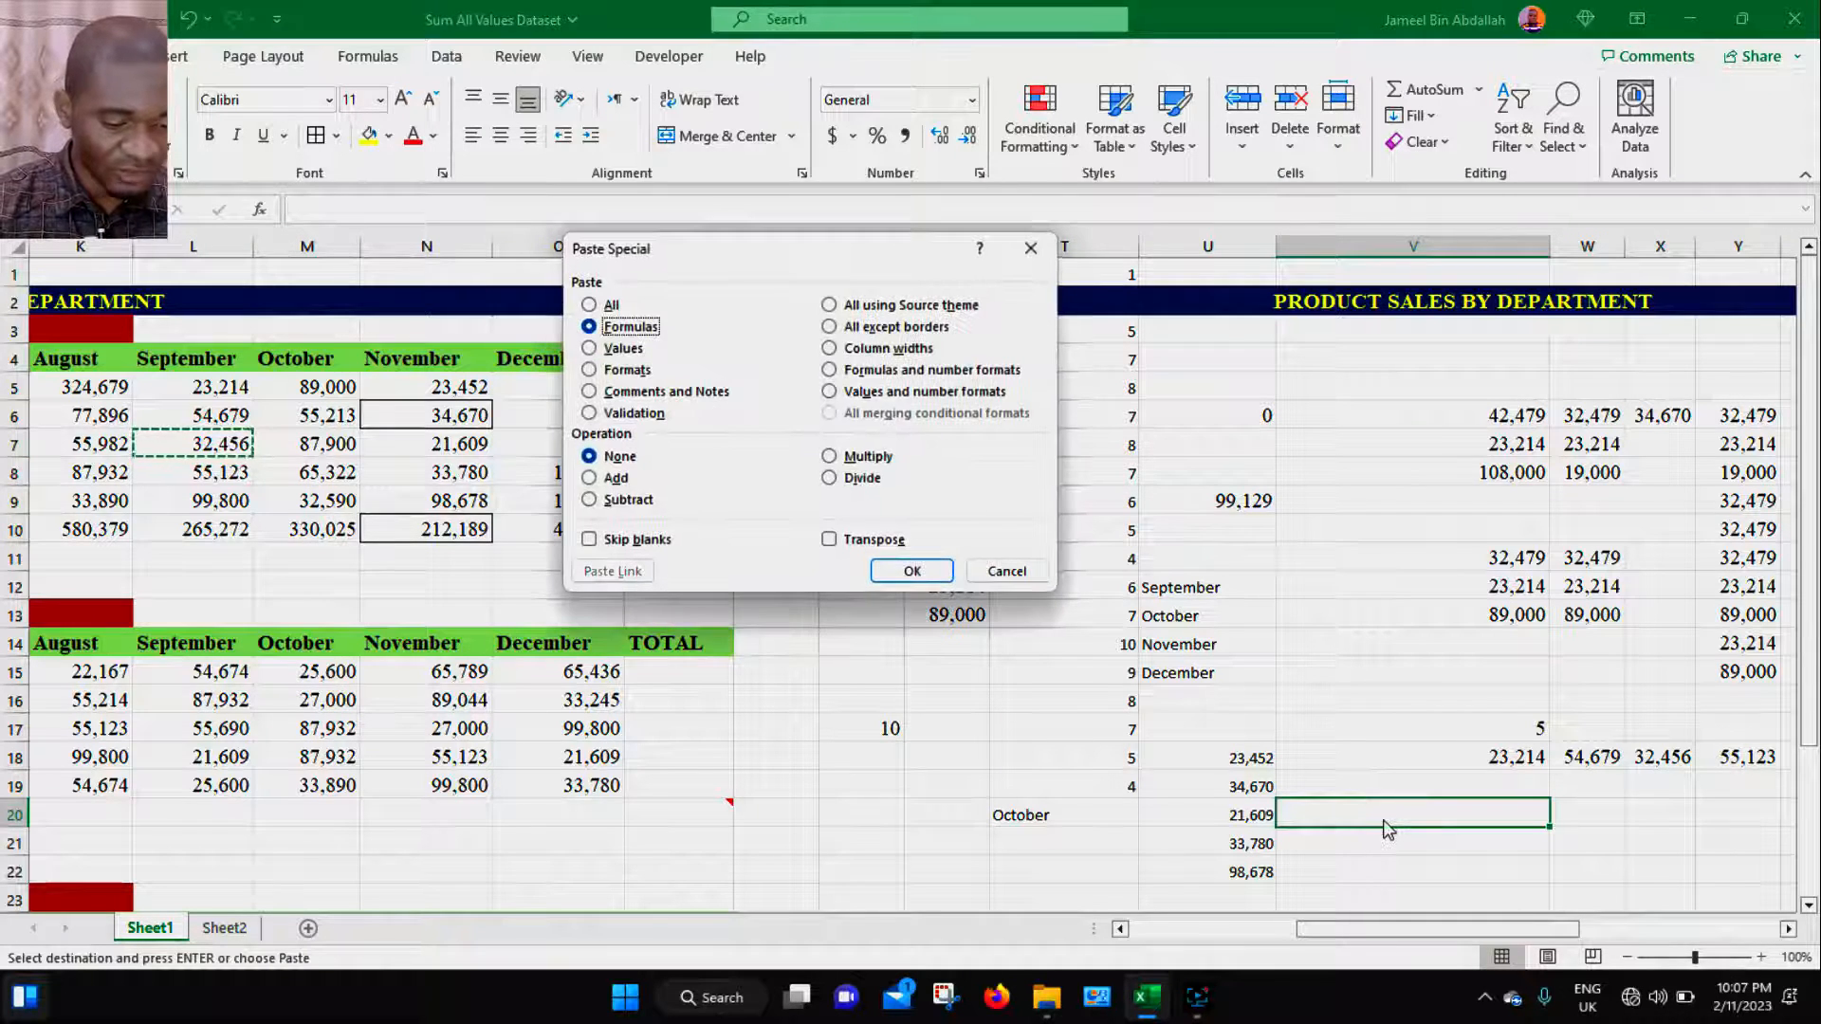
key(v)
key(Return)
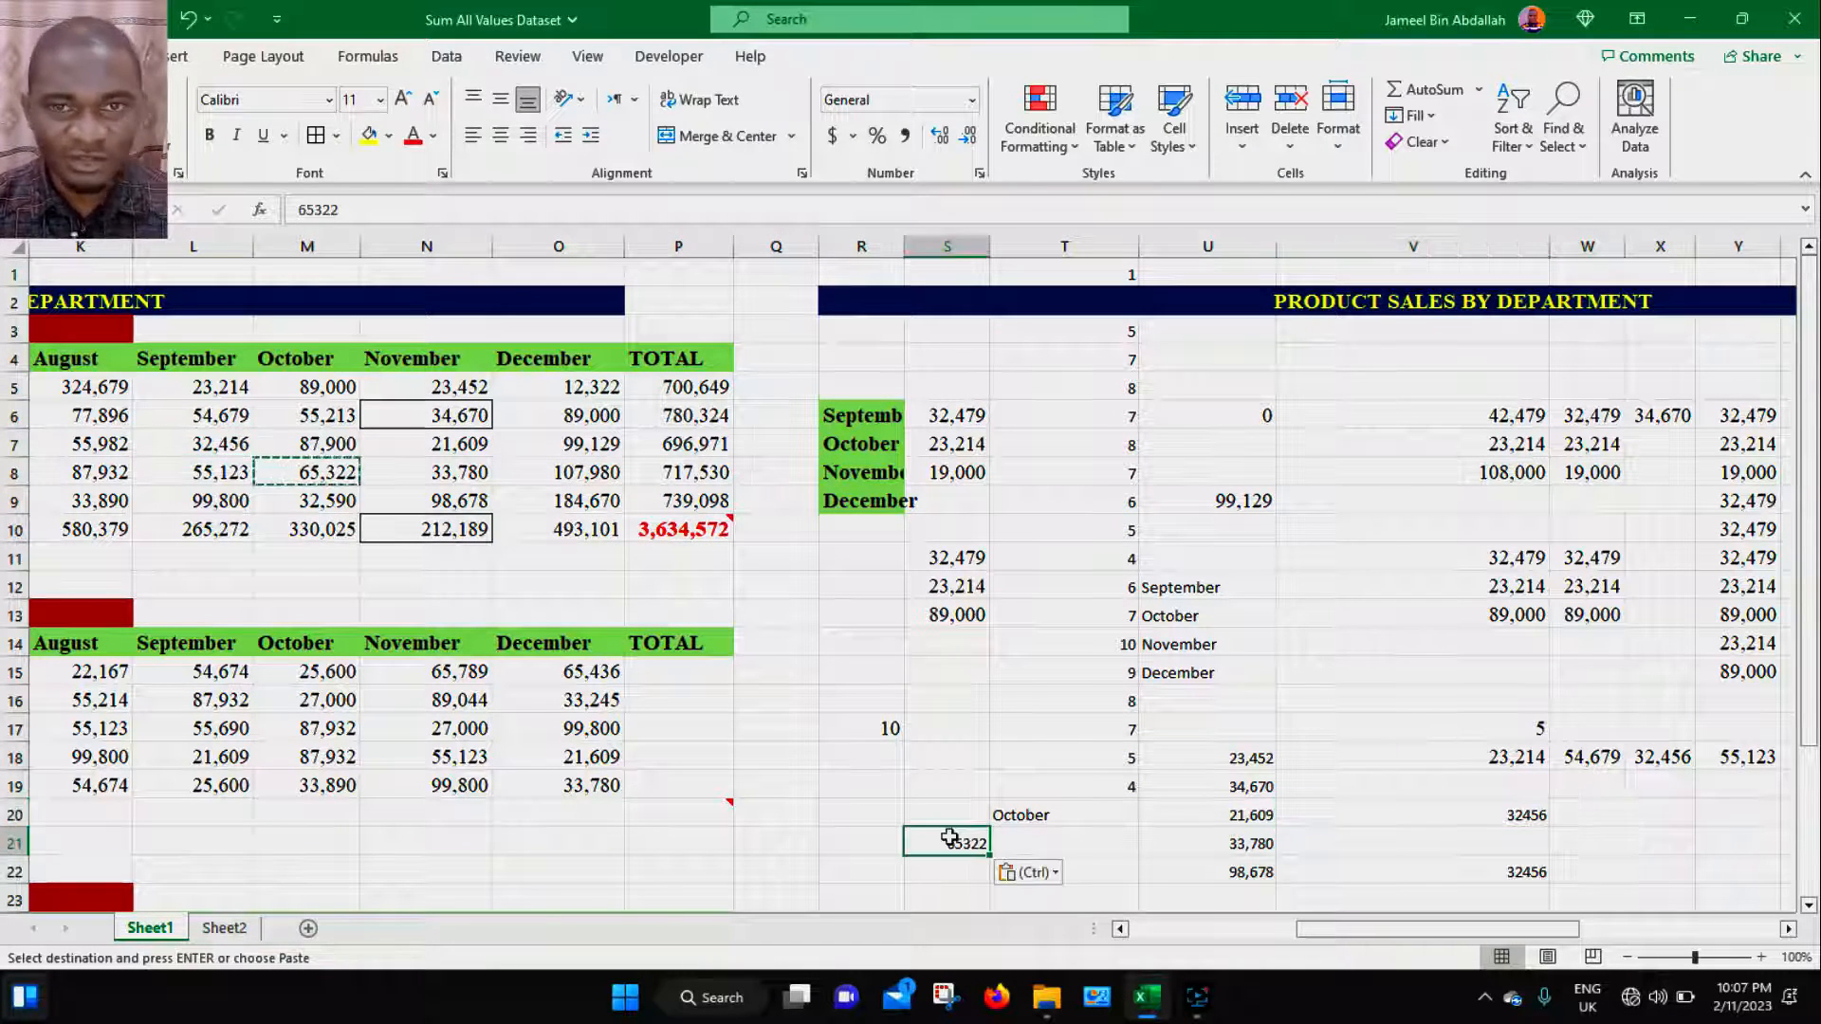
- Copy the September total in L10 and paste only its value into P21 with Paste Special Values
click(195, 529)
key(ctrl+c)
click(641, 856)
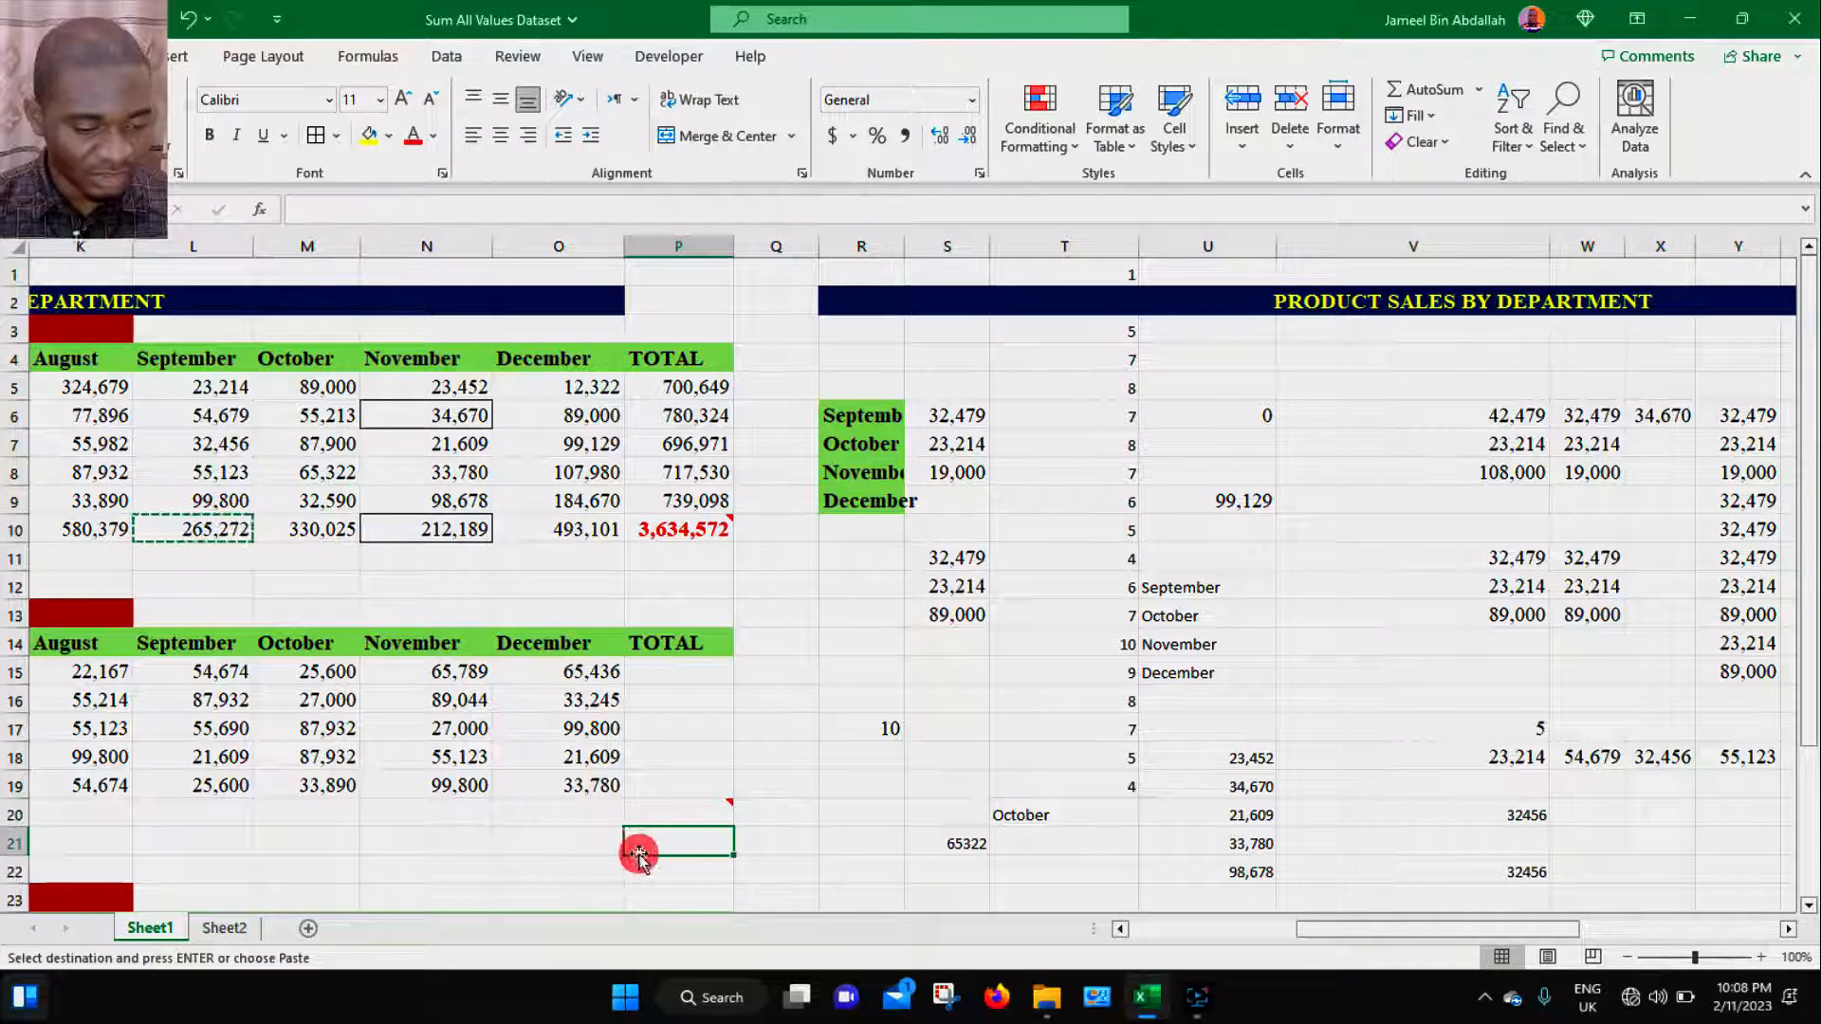
key(ctrl+alt+v)
key(v)
key(Return)
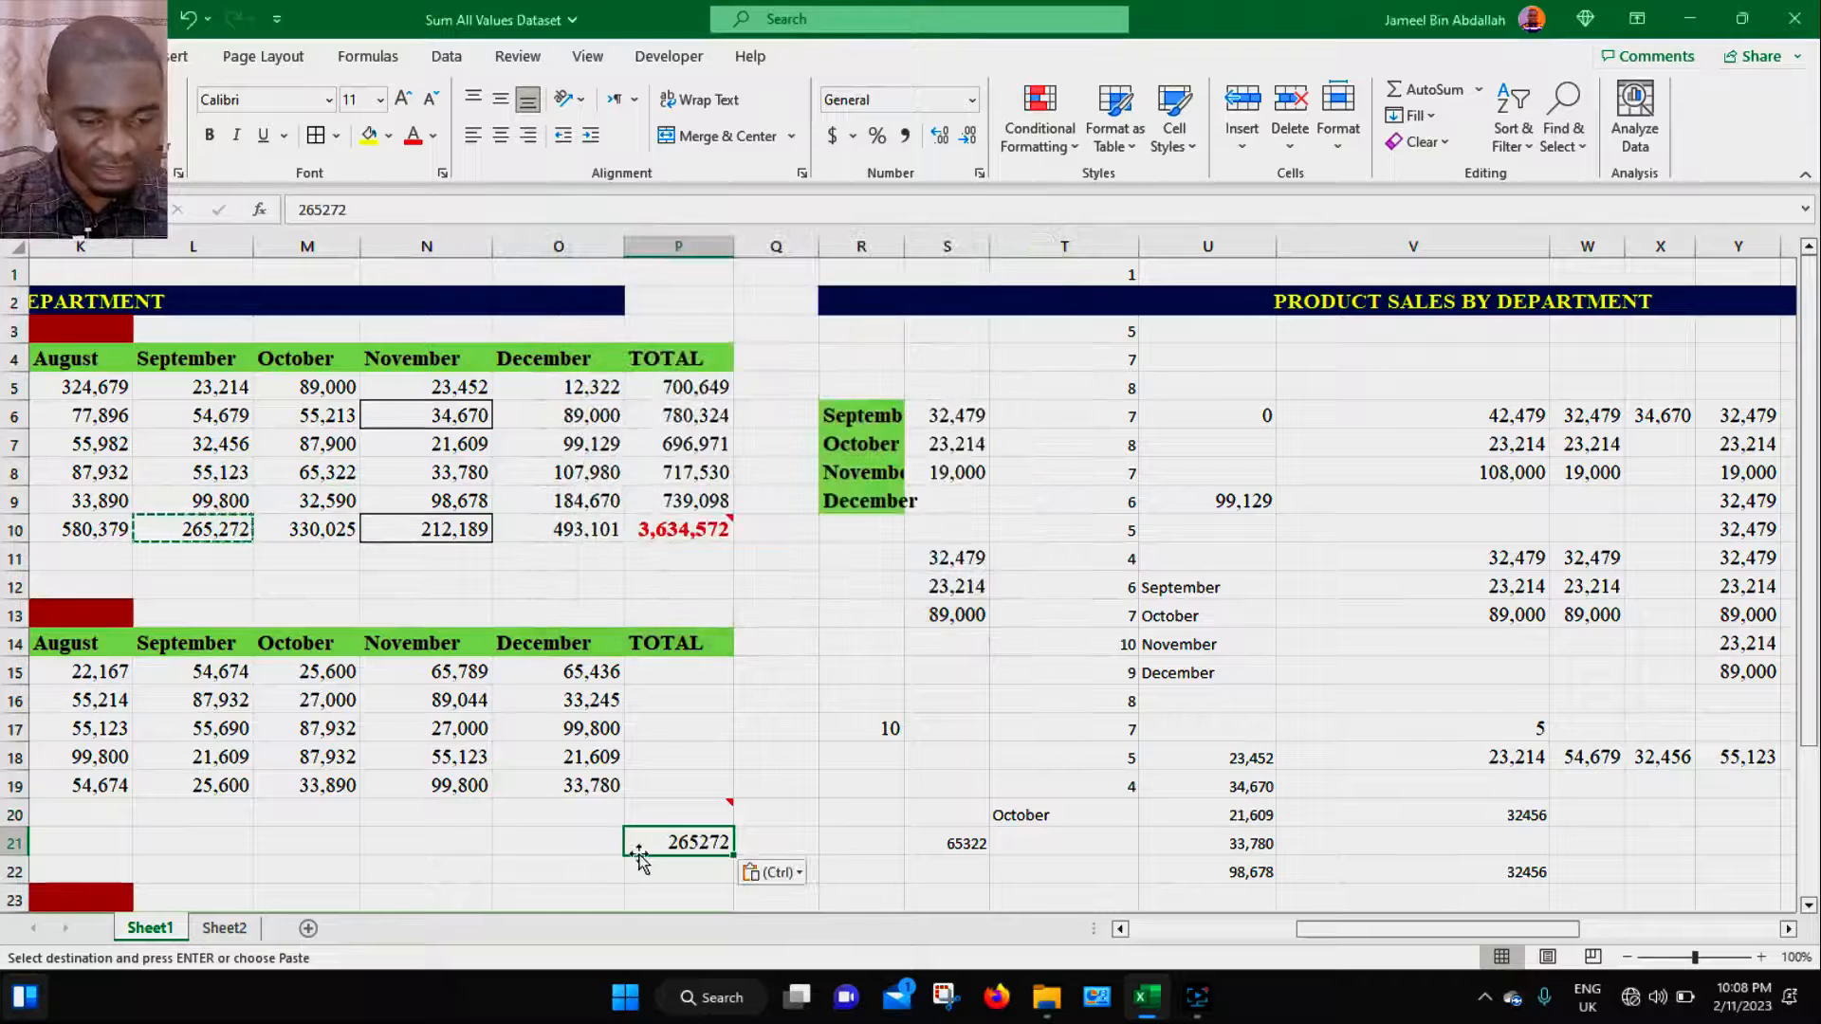